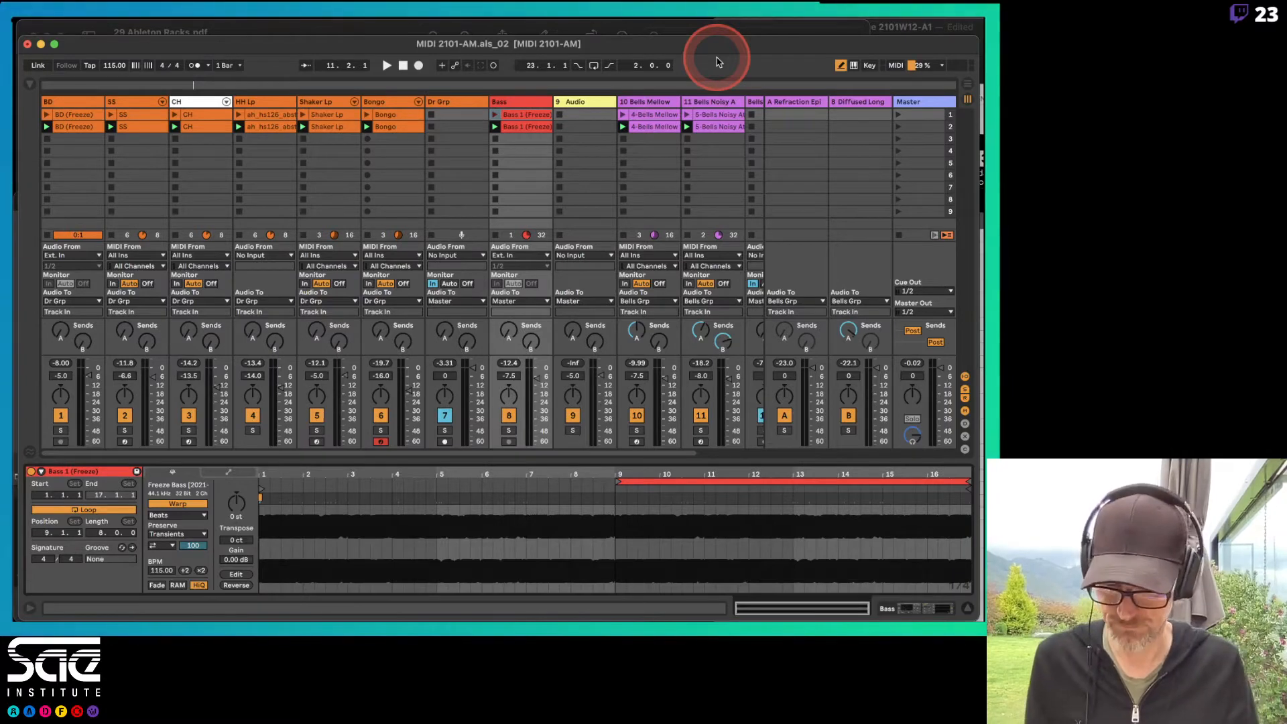
Switch to 29 Ableton Racks.pdf and review the notes on drum racks, instrument racks, macros and MIDI mapping
key(super+Tab)
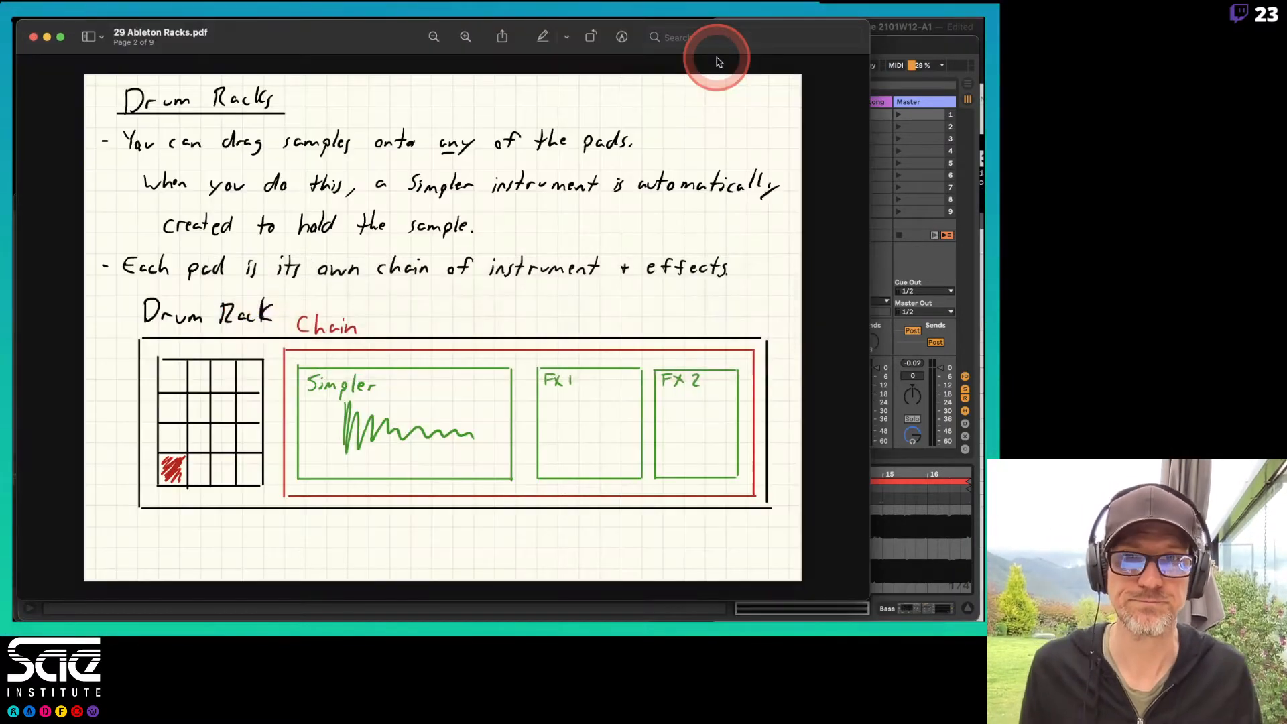
key(Right)
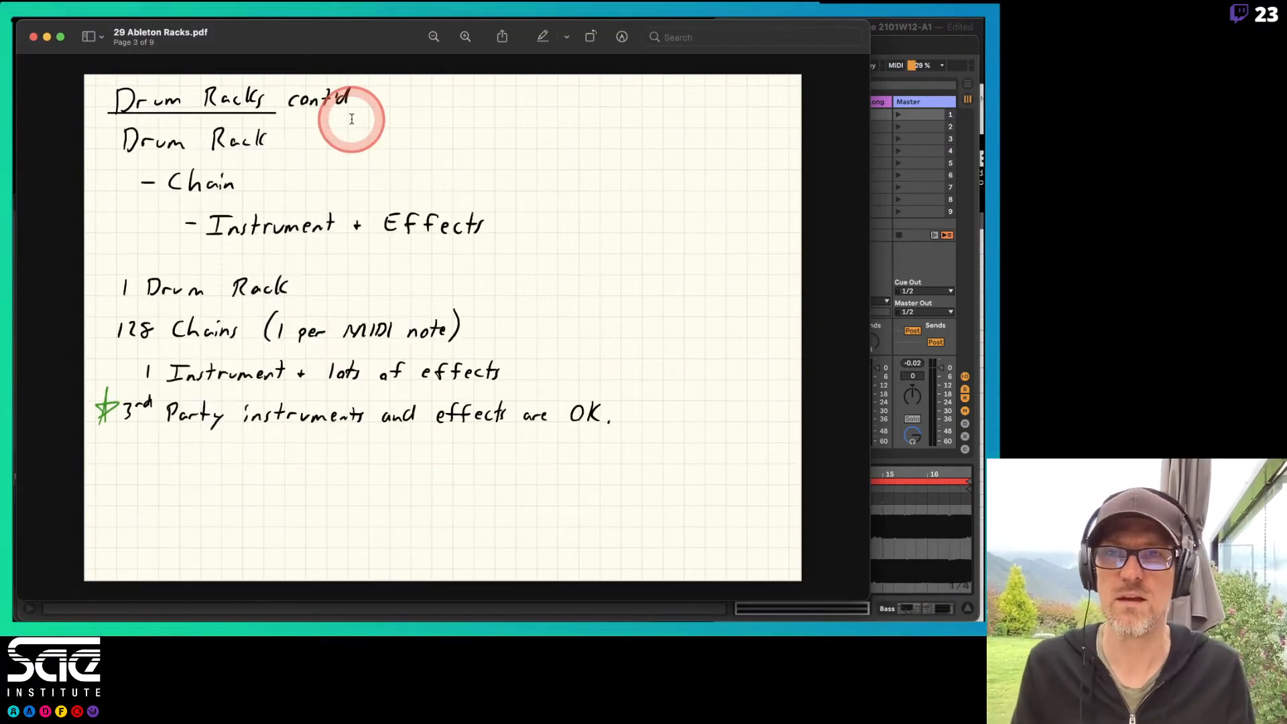
key(Right)
key(Right)
key(Right)
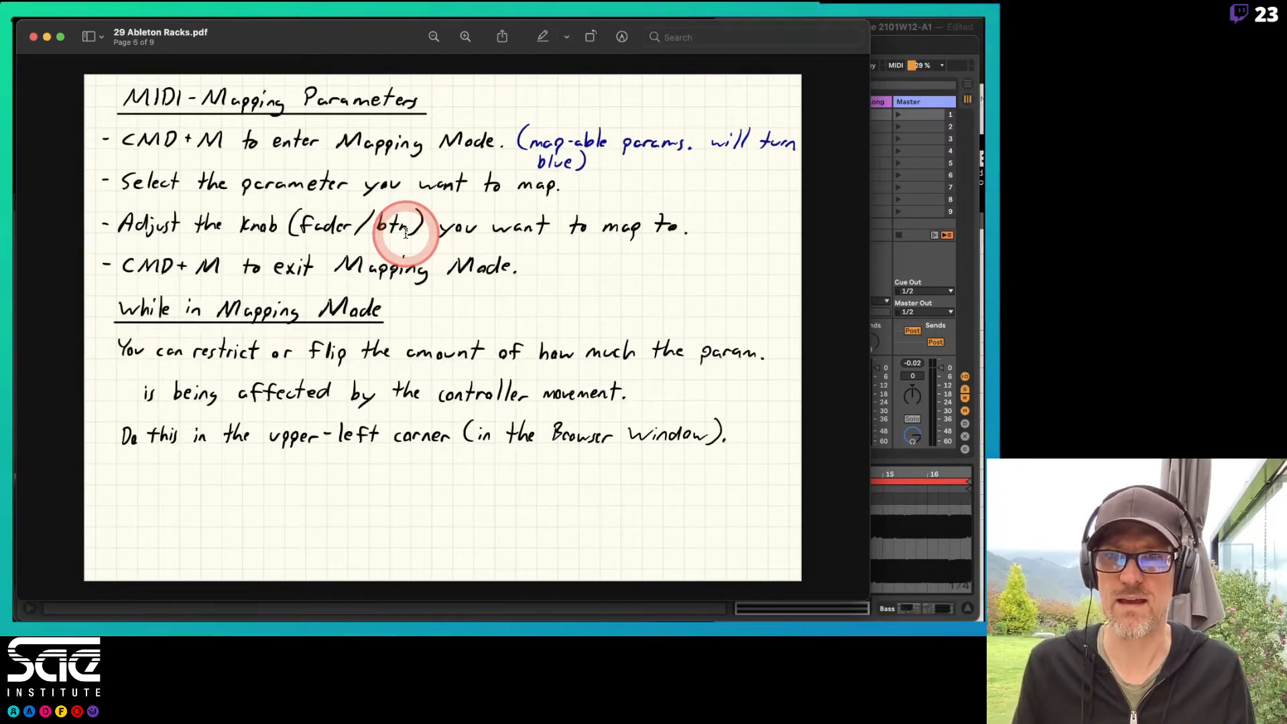
key(Left)
key(Right)
key(Right)
key(Left)
key(Left)
key(Left)
key(Left)
key(Left)
key(Left)
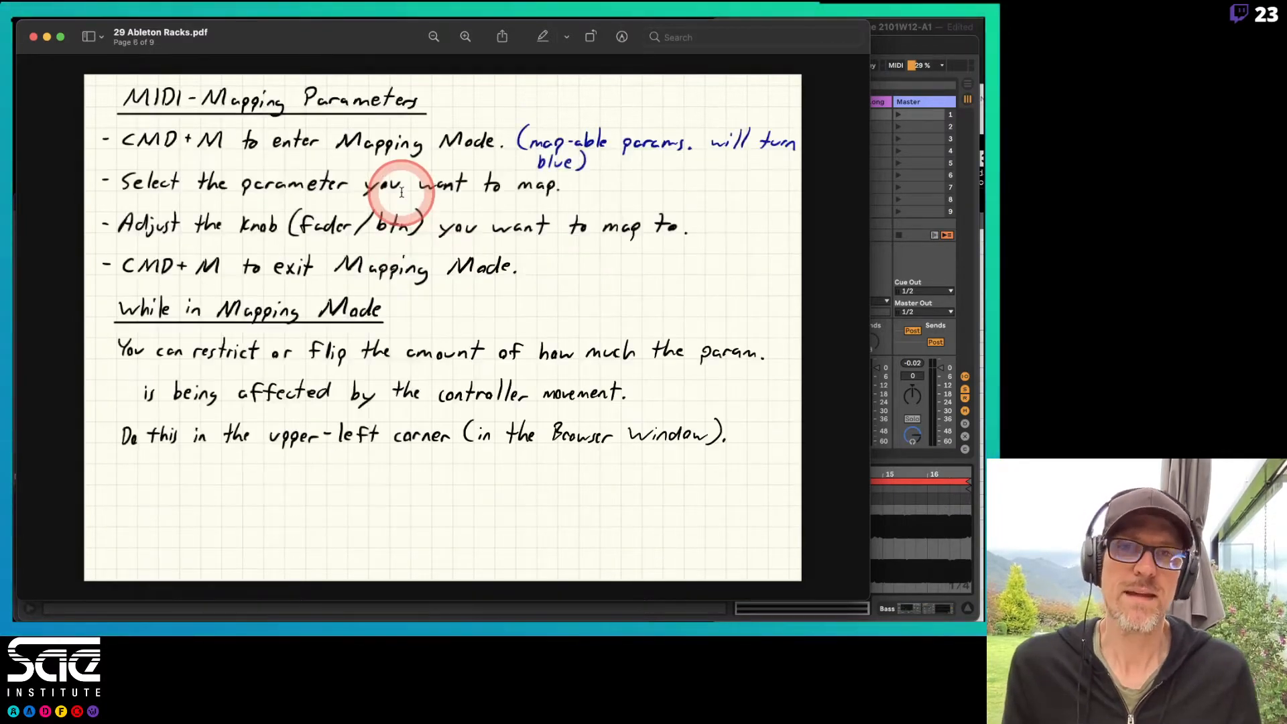
key(Right)
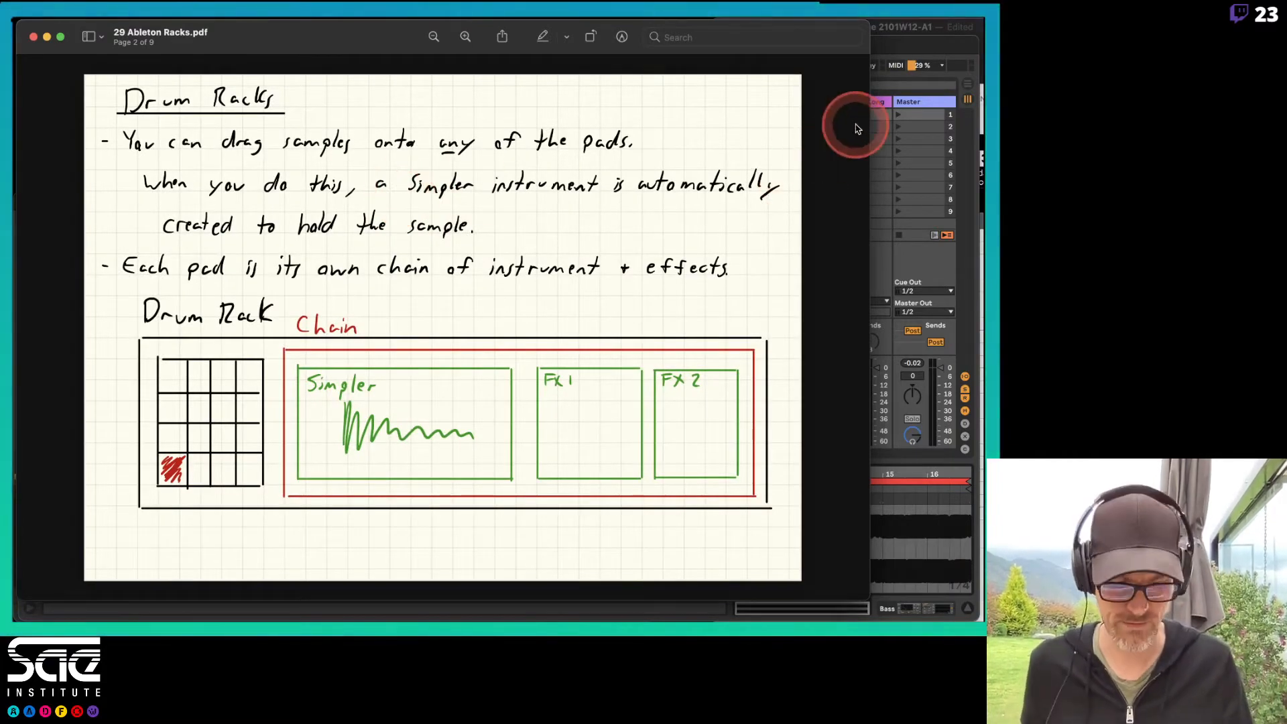
key(Right)
key(Right)
key(Right)
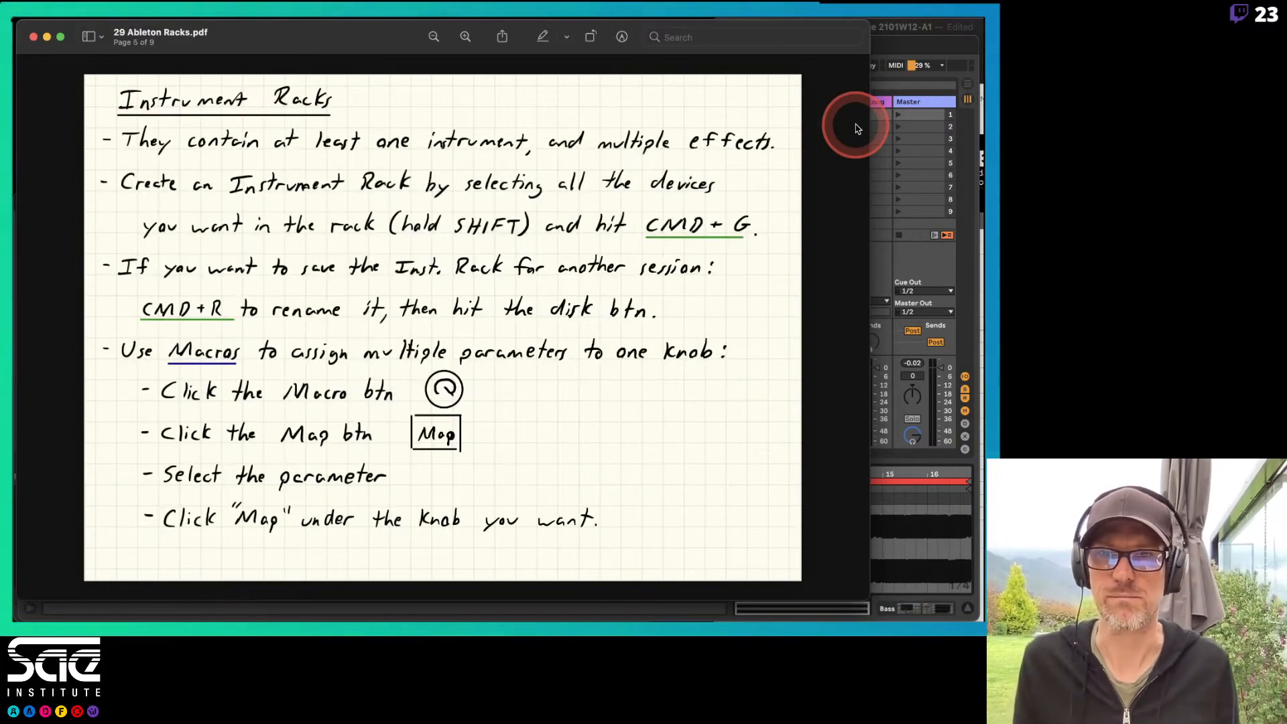
Switch back to Ableton Live and insert a new MIDI track directly after the Bells Grp track
click(915, 48)
scroll(613, 175, right, 3)
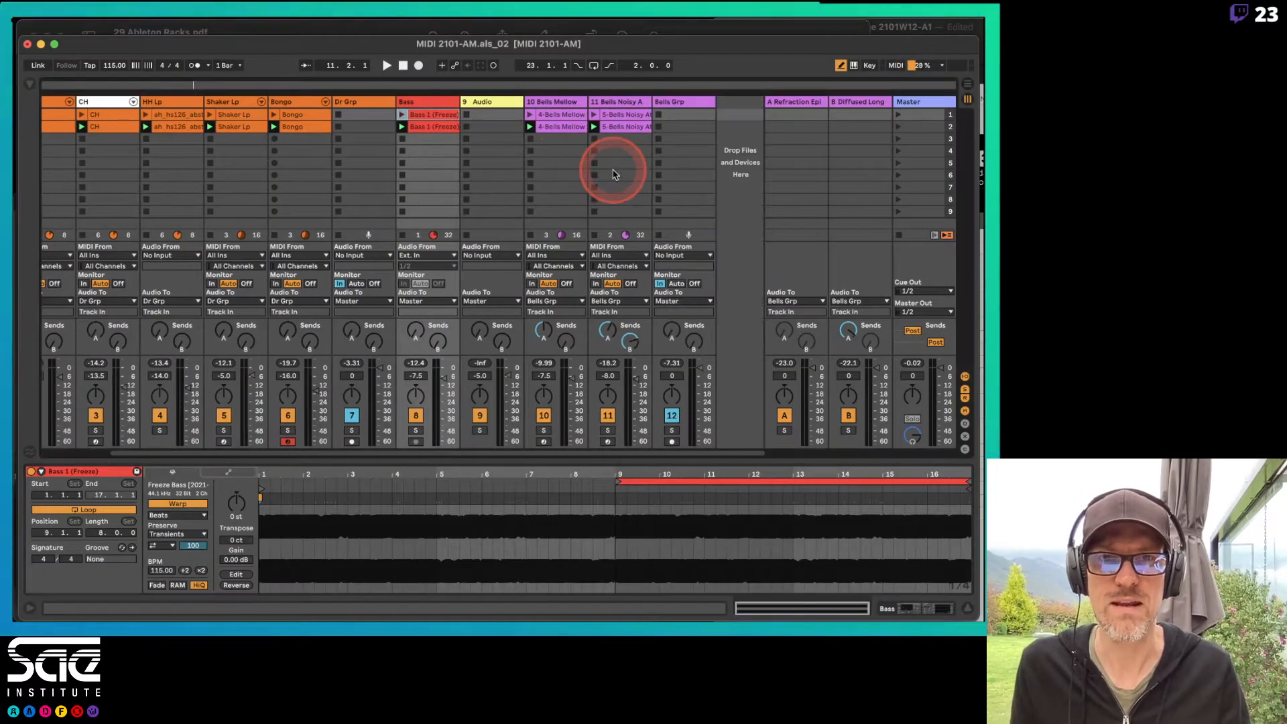
click(685, 106)
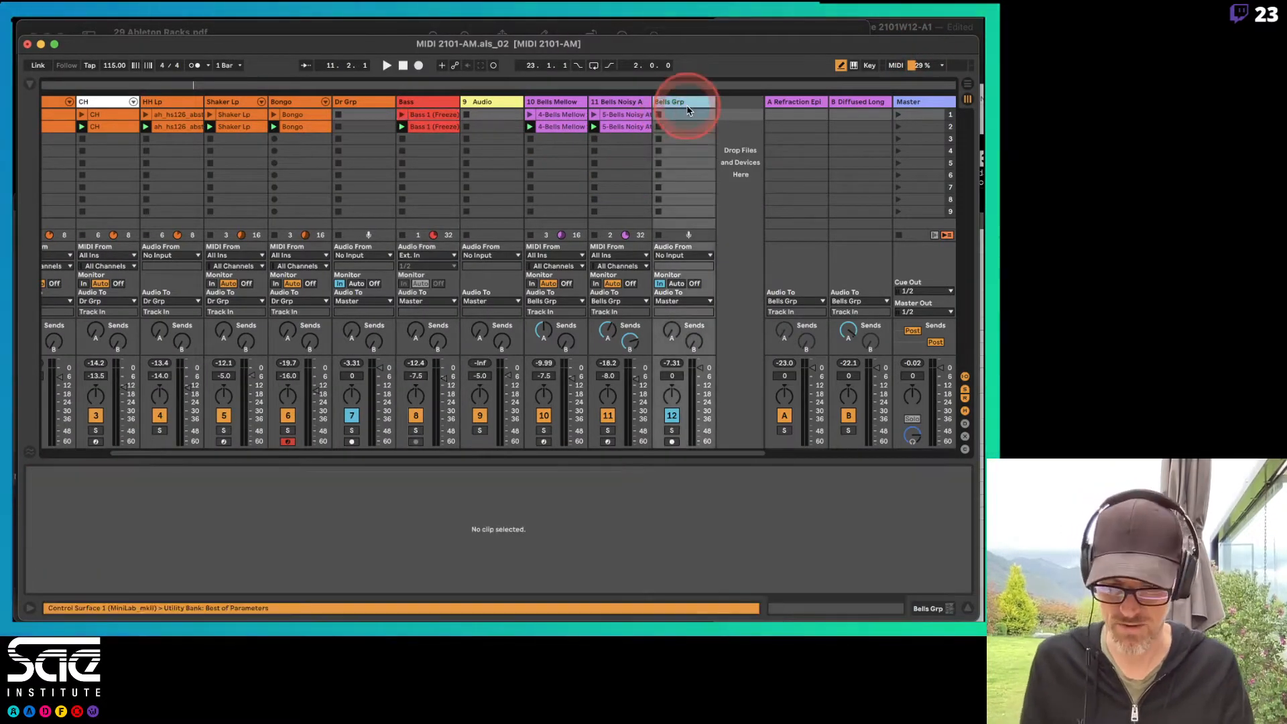
key(super+shift+t)
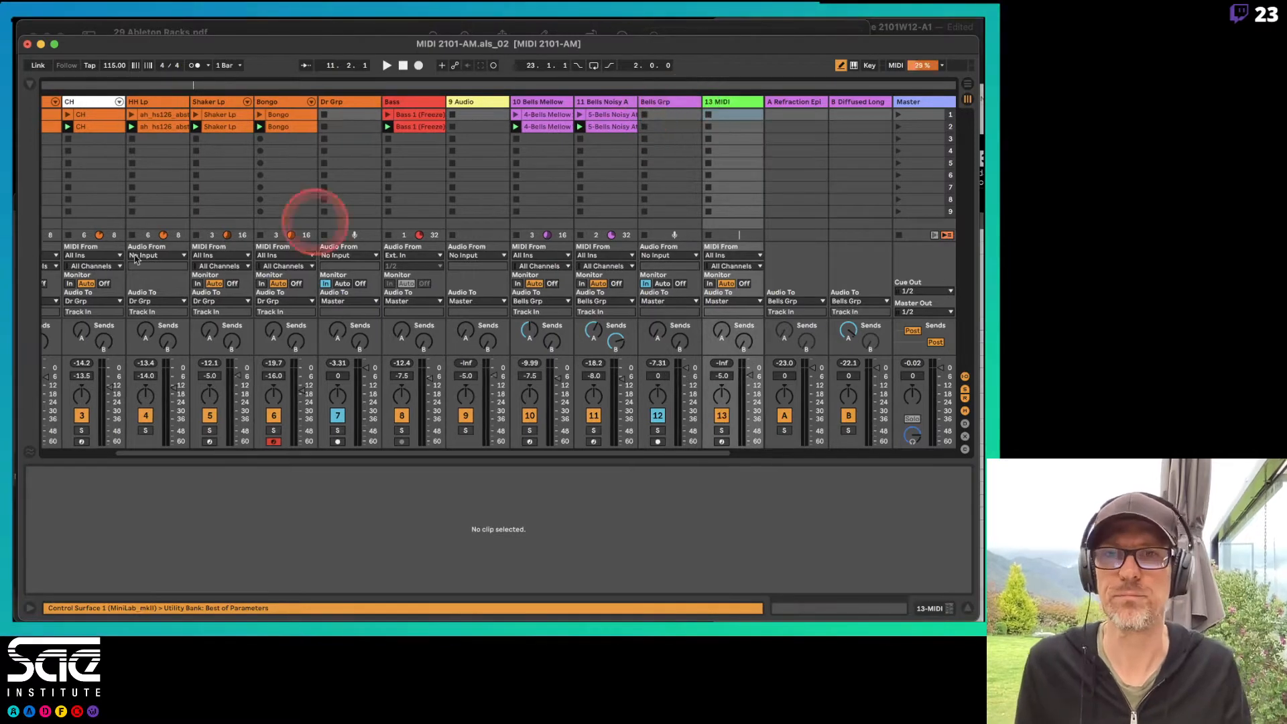
Load the Analog instrument from the browser's Instruments category onto the new MIDI track and arm the track for recording
click(29, 84)
click(79, 255)
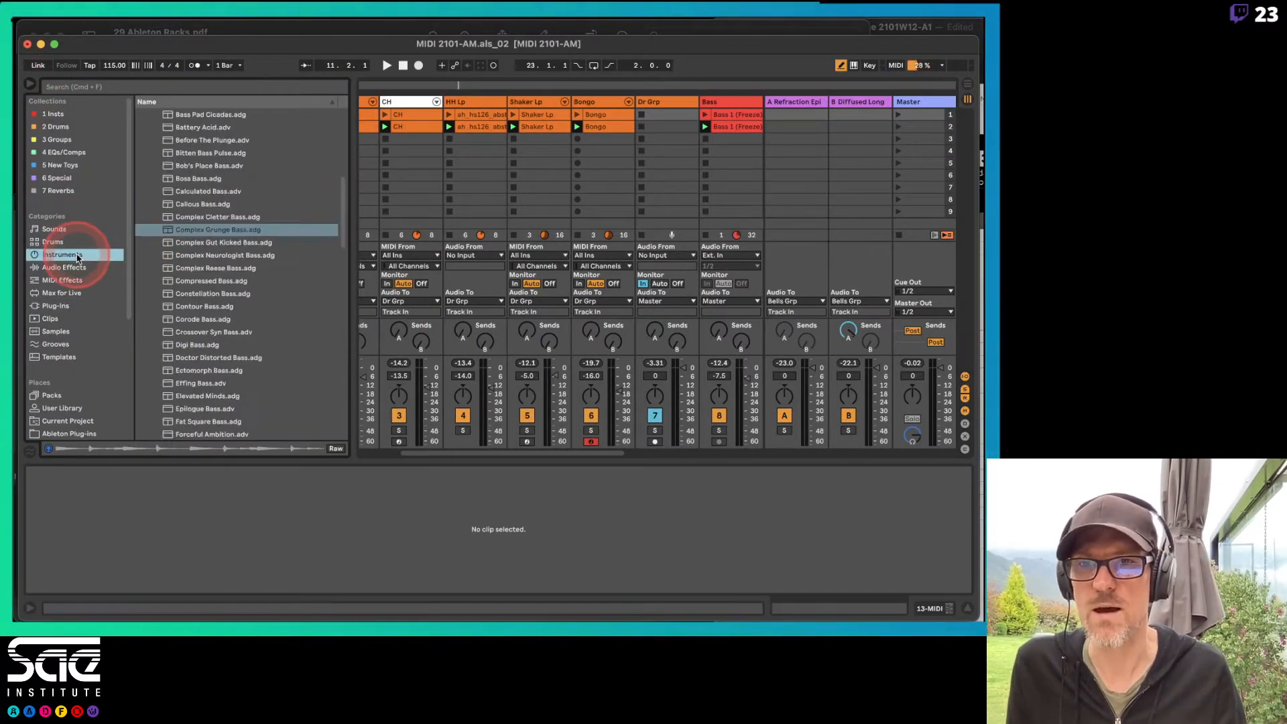
scroll(253, 221, up, 10)
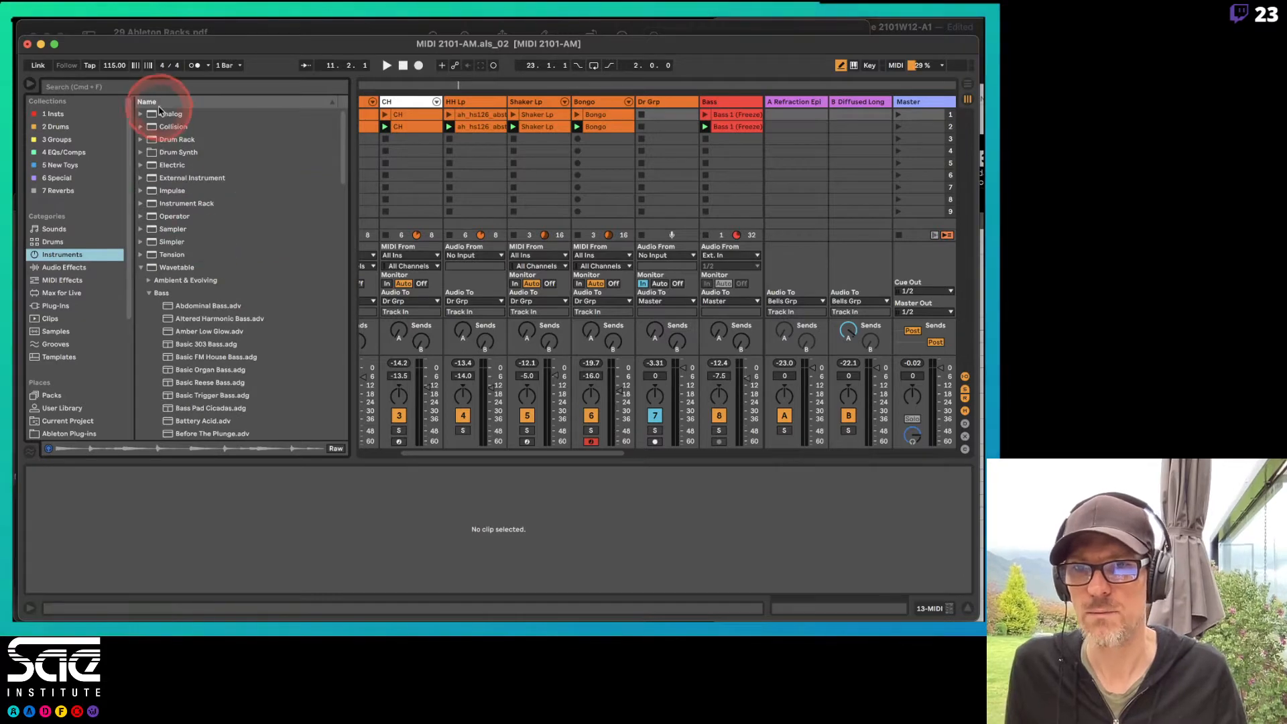
click(154, 115)
drag(155, 115, 690, 118)
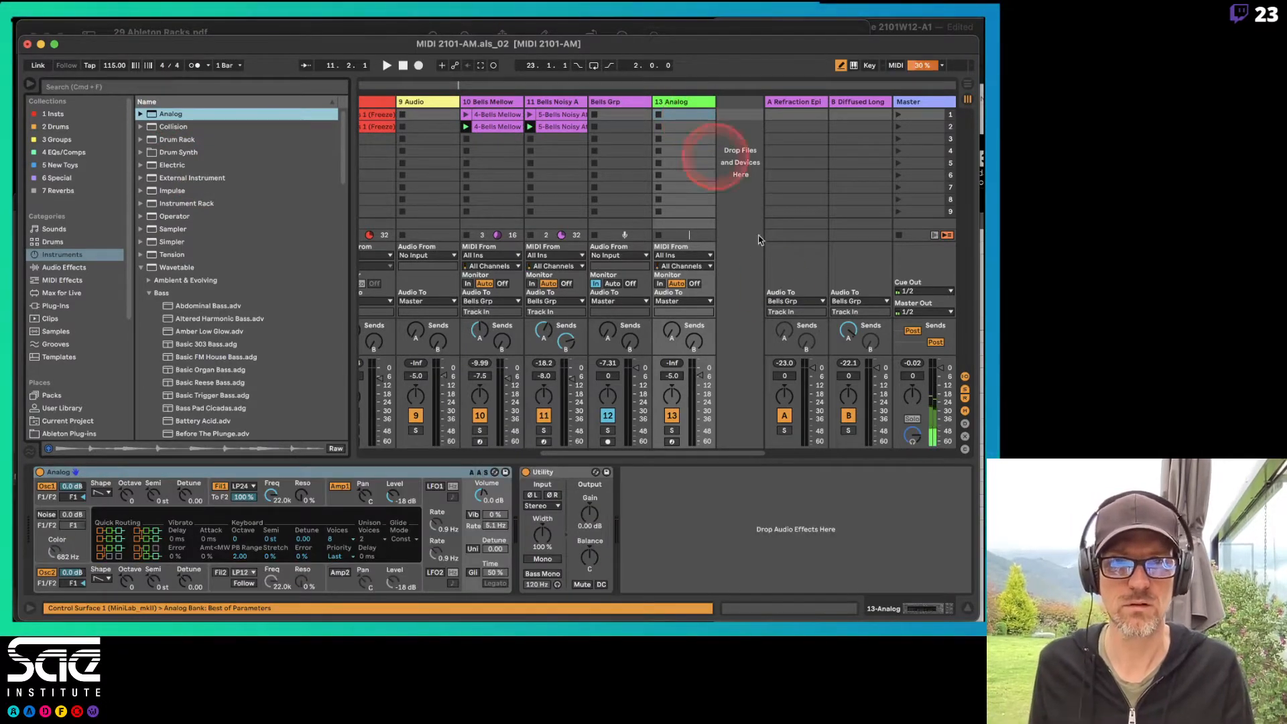
click(671, 441)
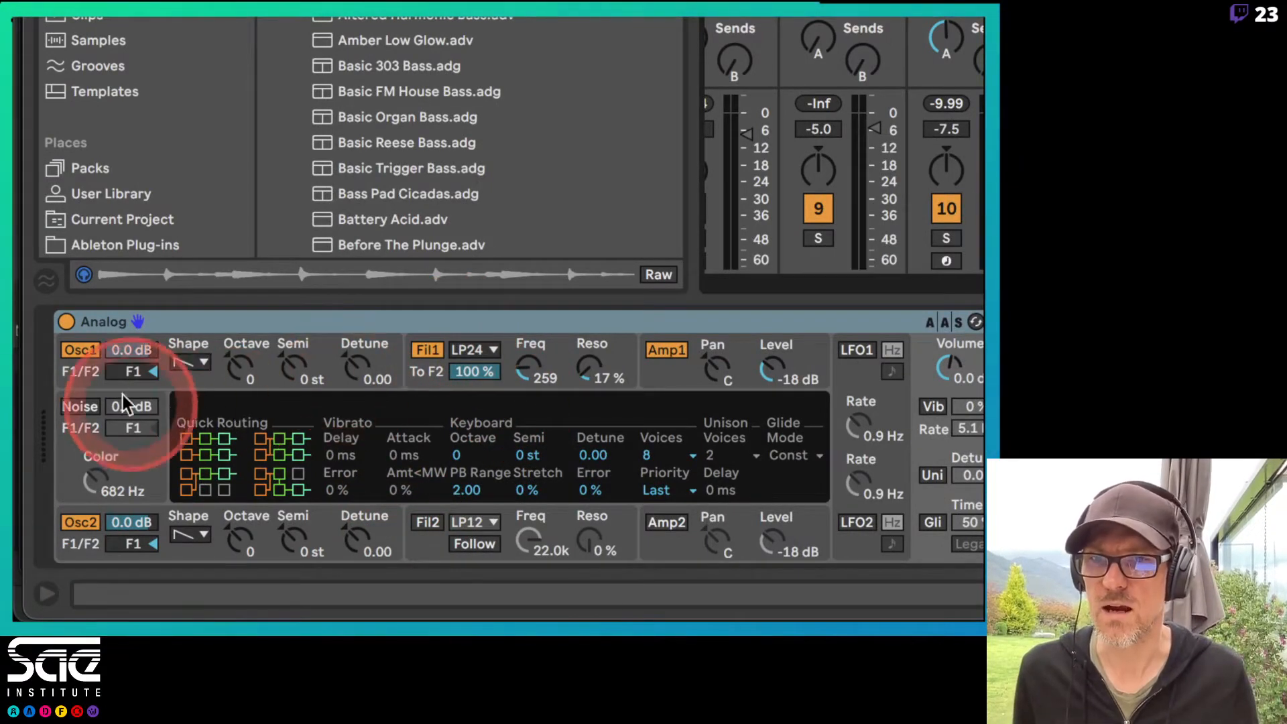
Switch off Analog's second oscillator and set the Osc1 shape to the rectangle wave
click(134, 368)
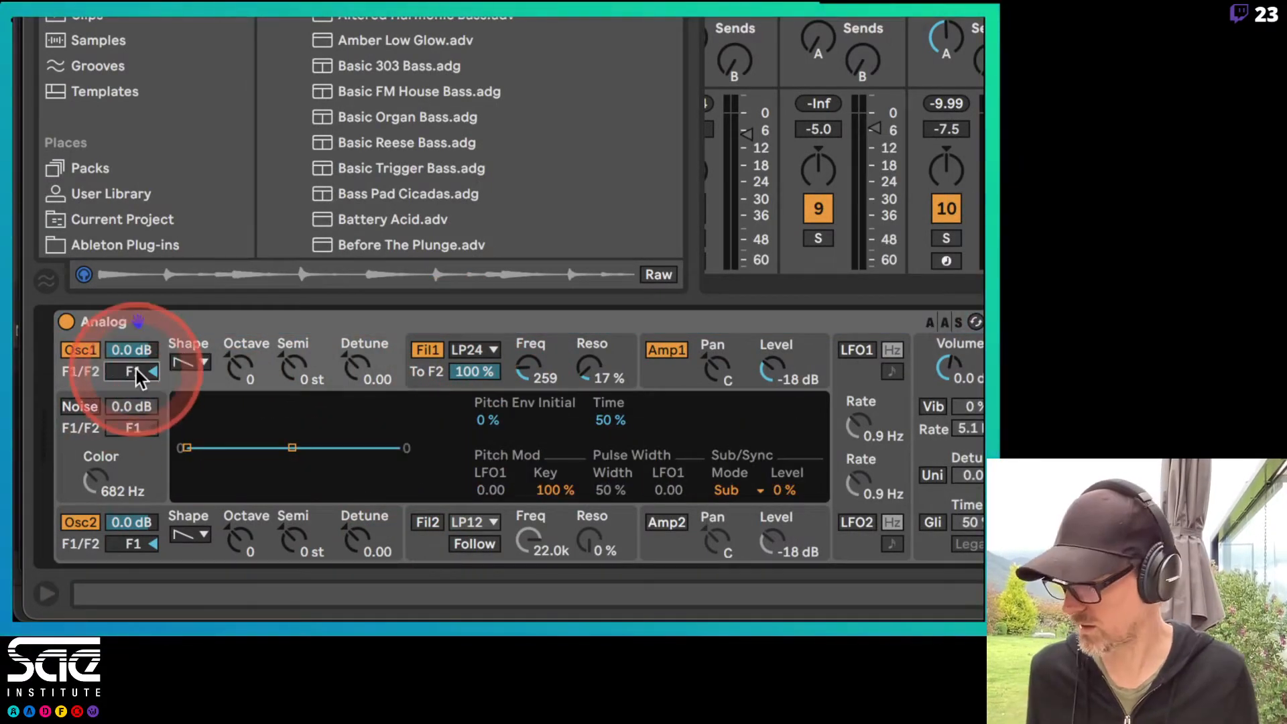
click(80, 522)
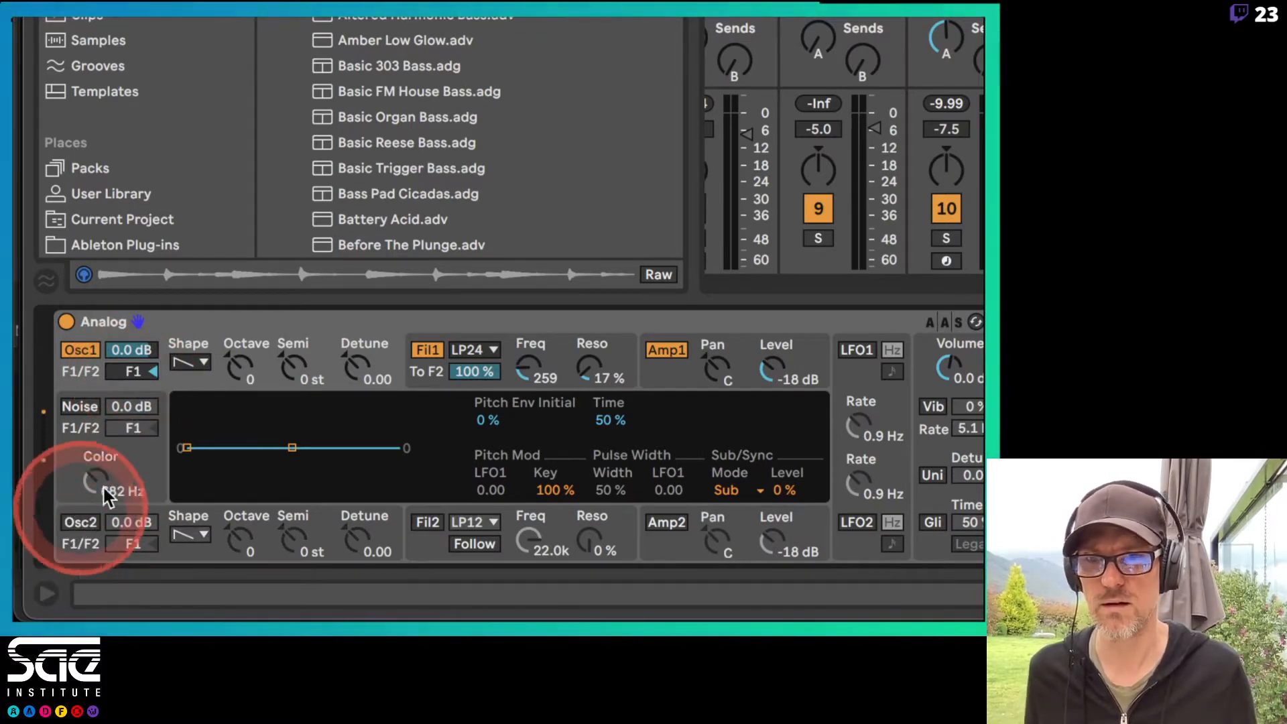
click(188, 361)
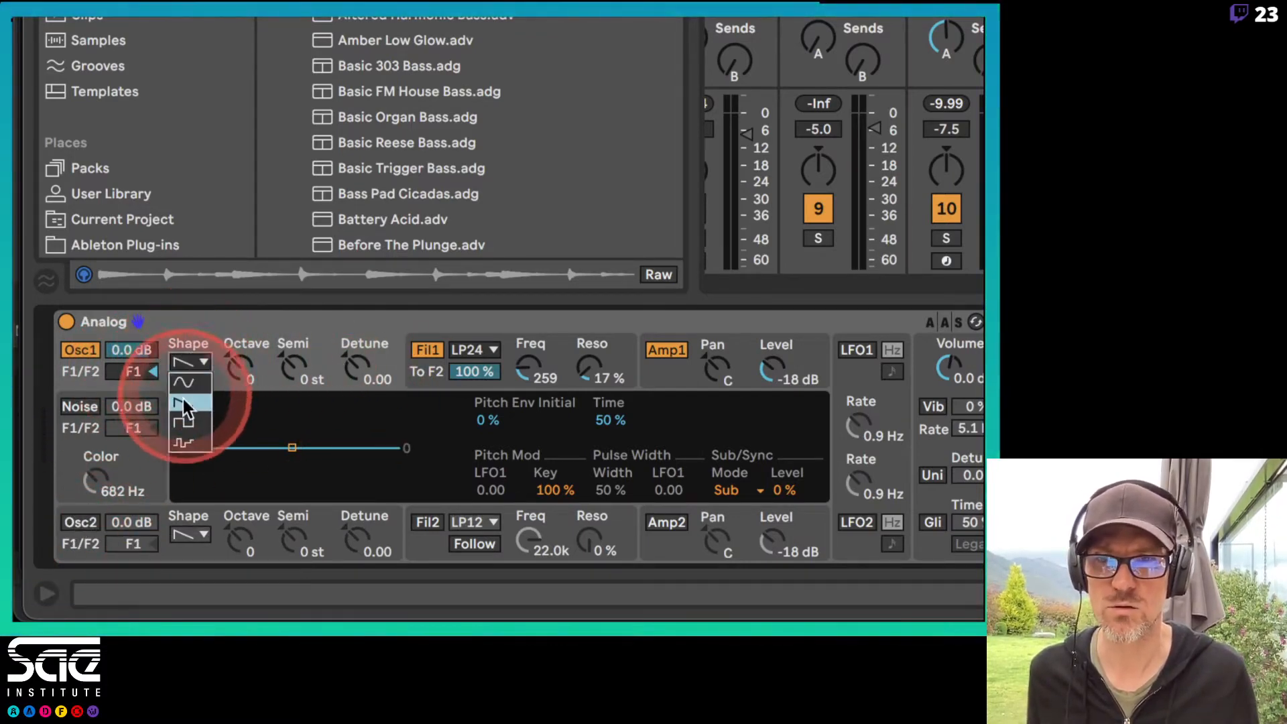
click(181, 424)
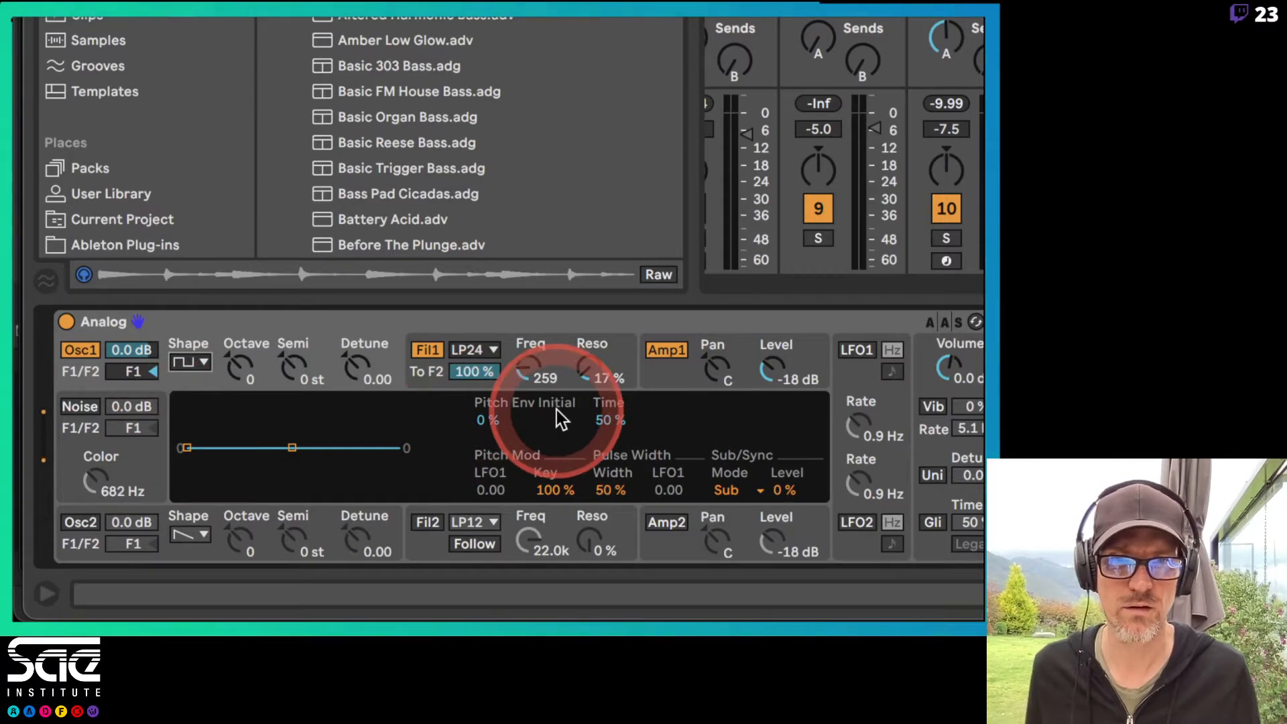
Open up Filter 1 by setting resonance to 0 %, frequency envelope modulation to 0.00 and cutoff to 22.0k
click(542, 366)
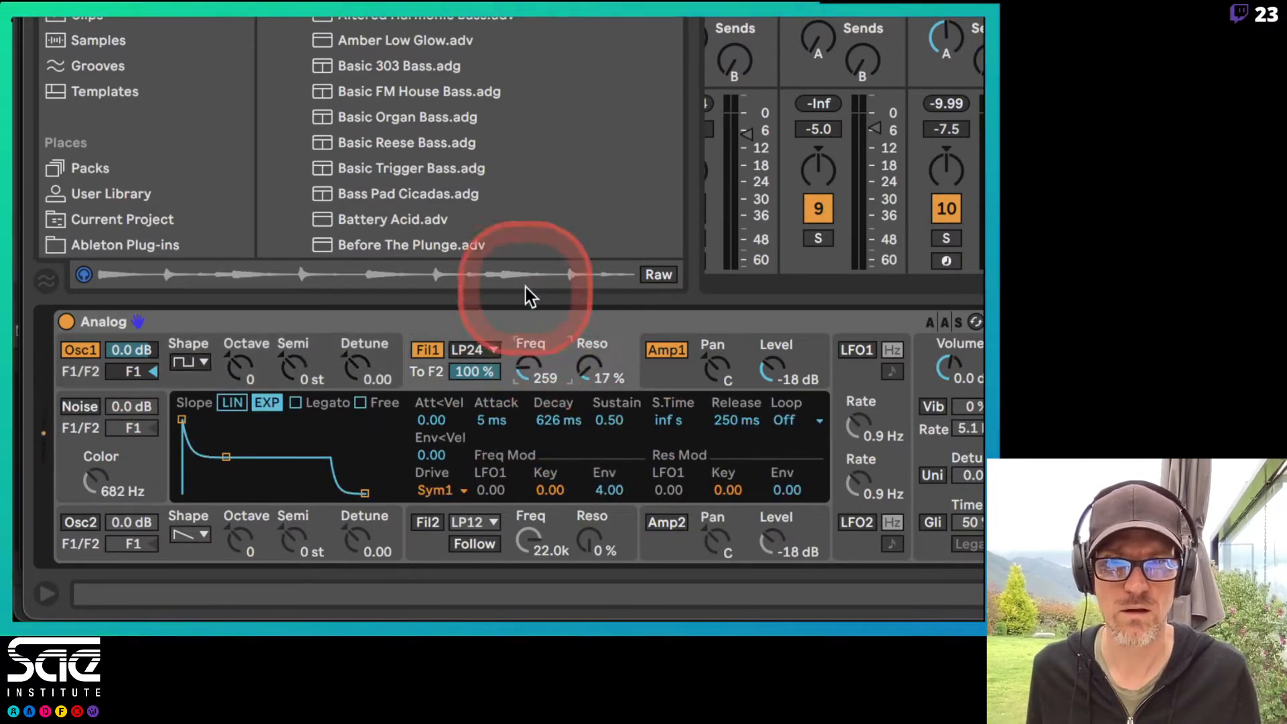
drag(536, 379, 592, 368)
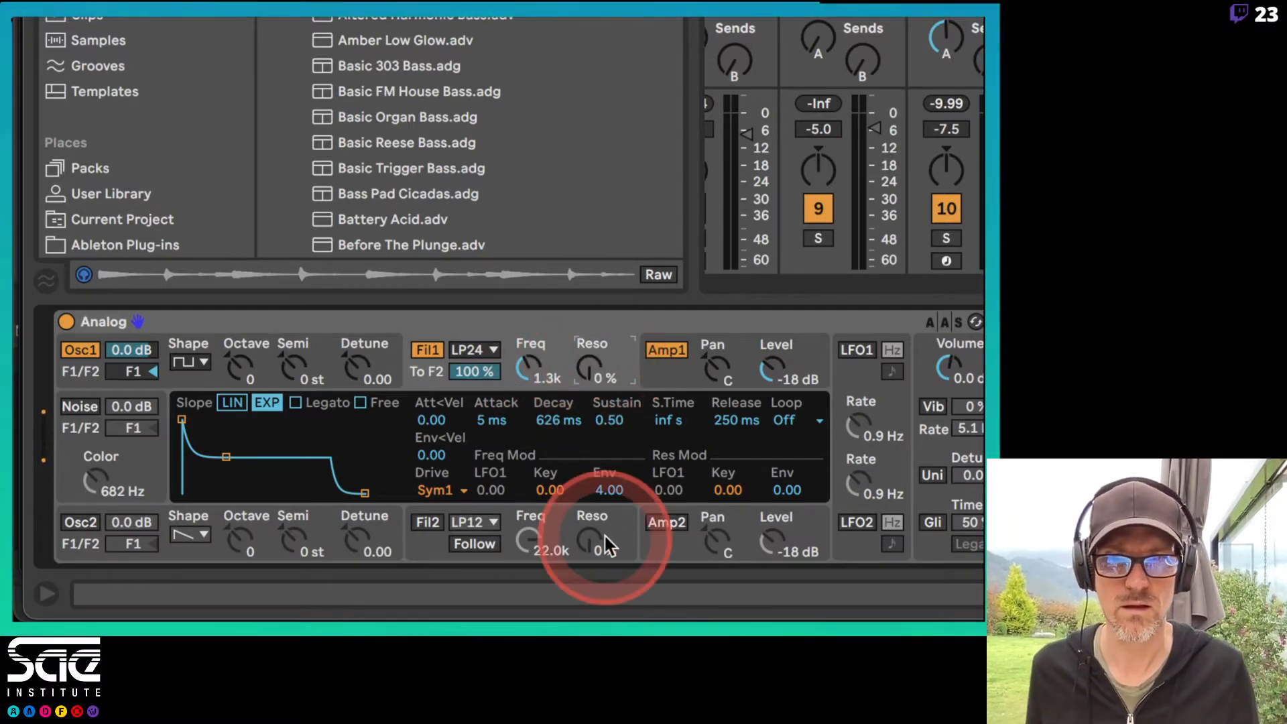
drag(609, 482, 609, 486)
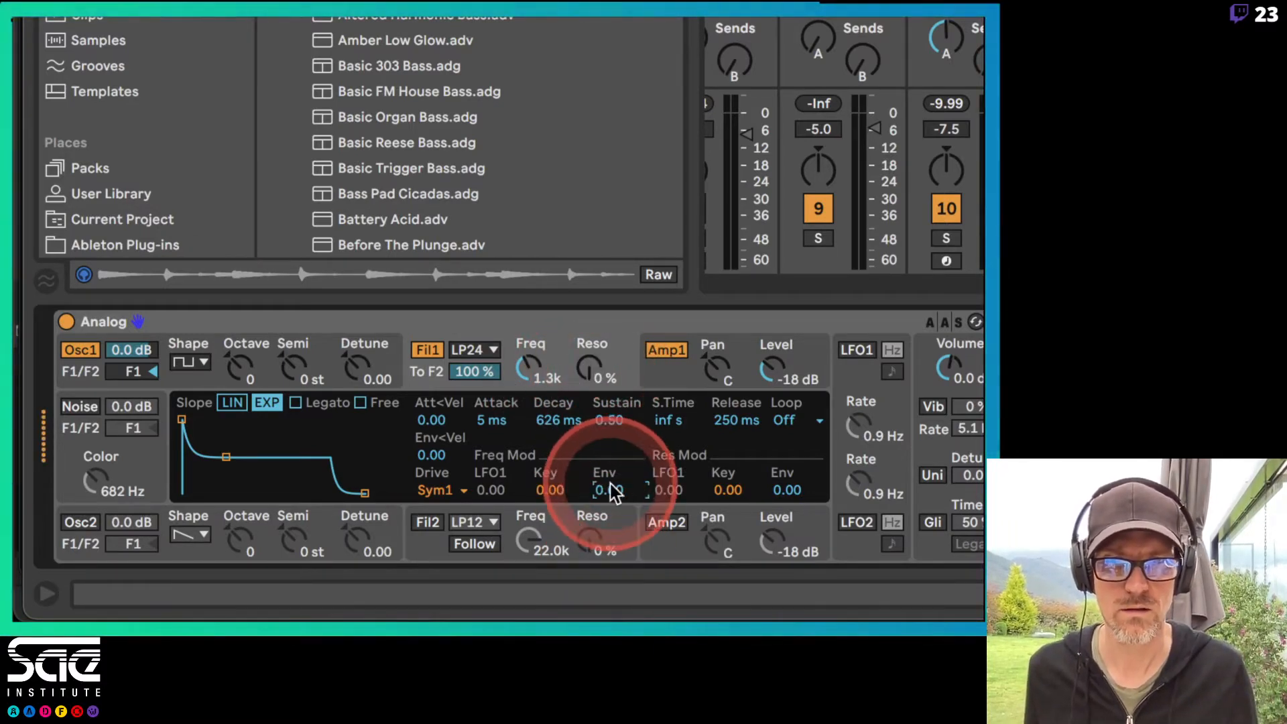
drag(529, 369, 527, 346)
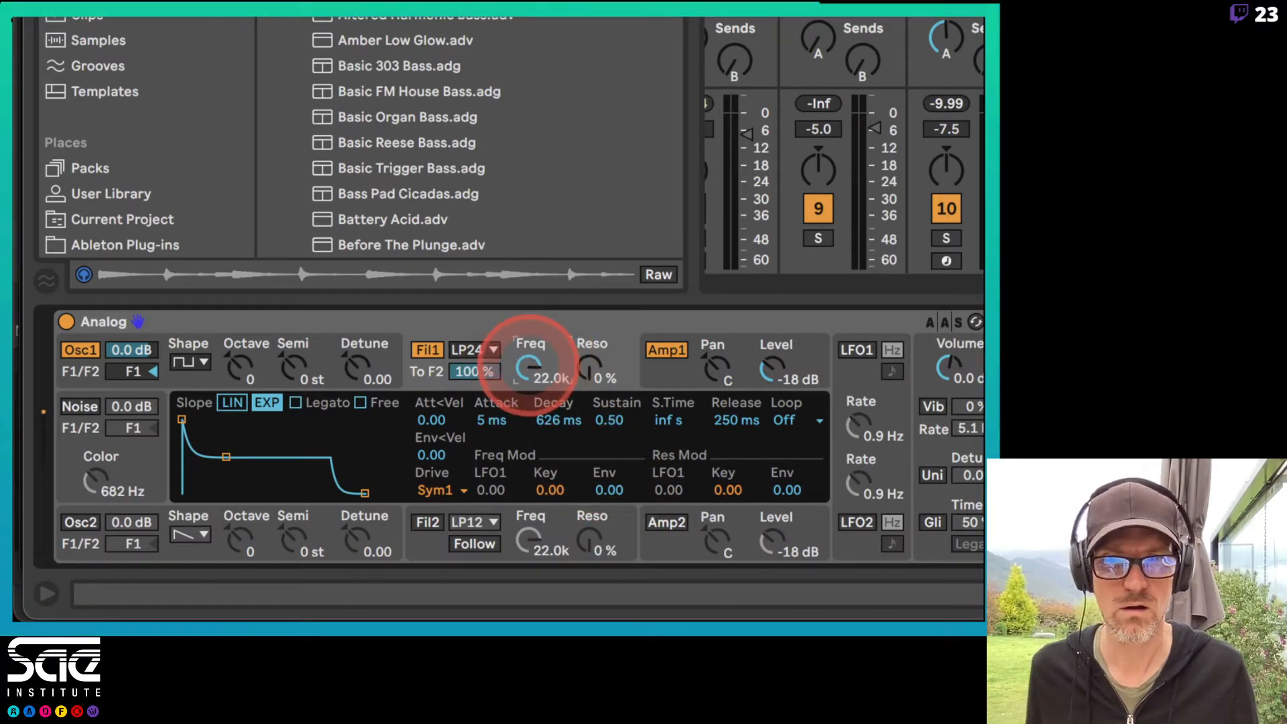
Set Osc1's pulse width to 100 % and, after trying Mono, set Analog's keyboard voices to 2
click(211, 331)
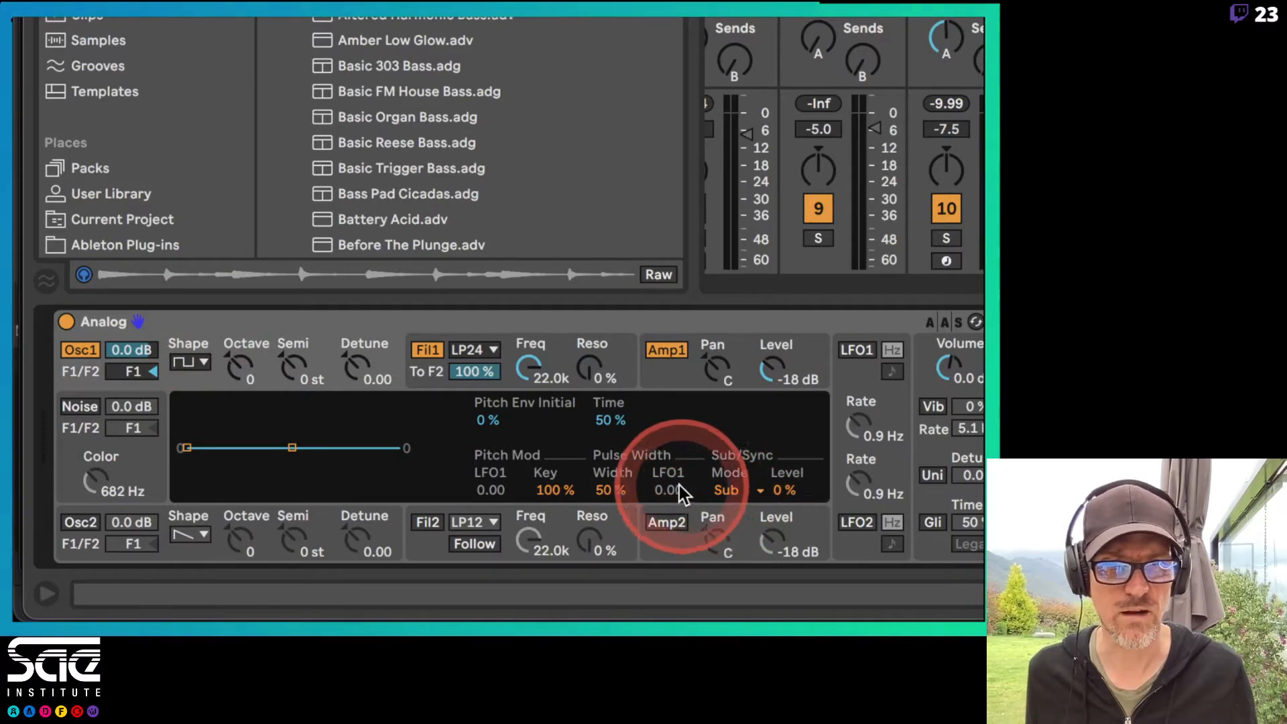
mouse_move(596, 496)
mouse_down()
mouse_move(596, 530)
mouse_move(596, 469)
mouse_move(605, 492)
mouse_up()
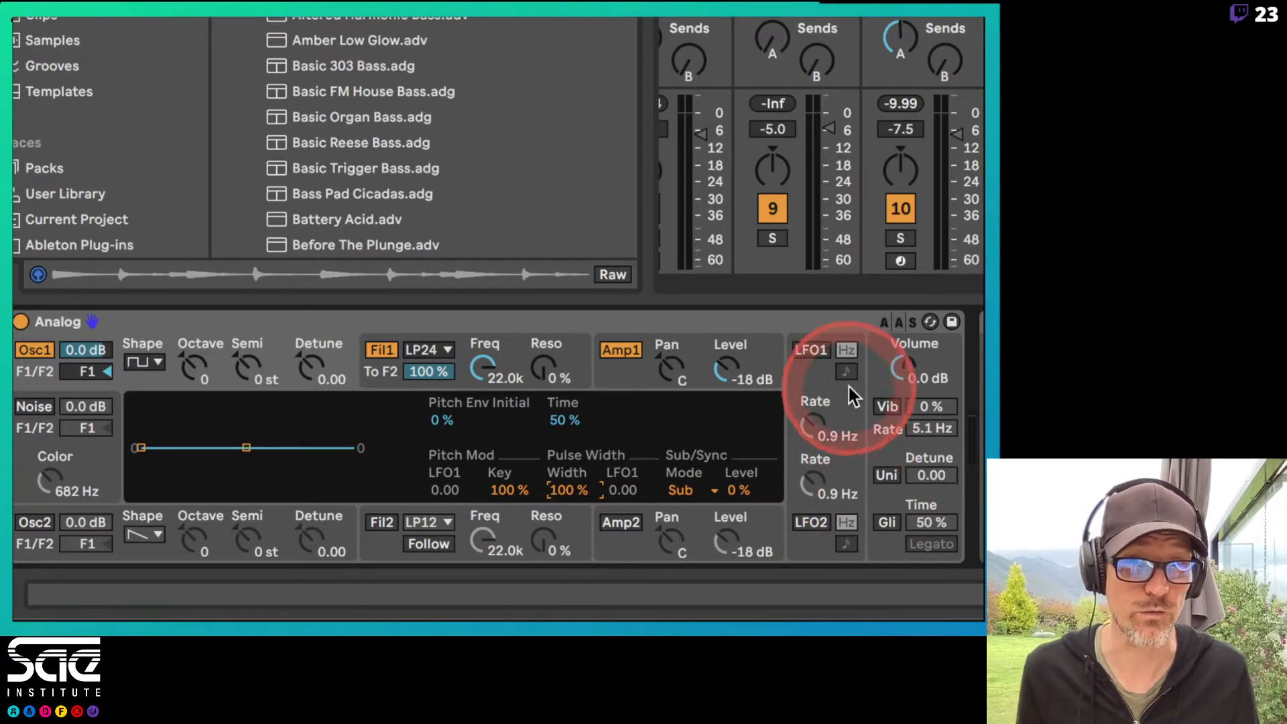
click(877, 361)
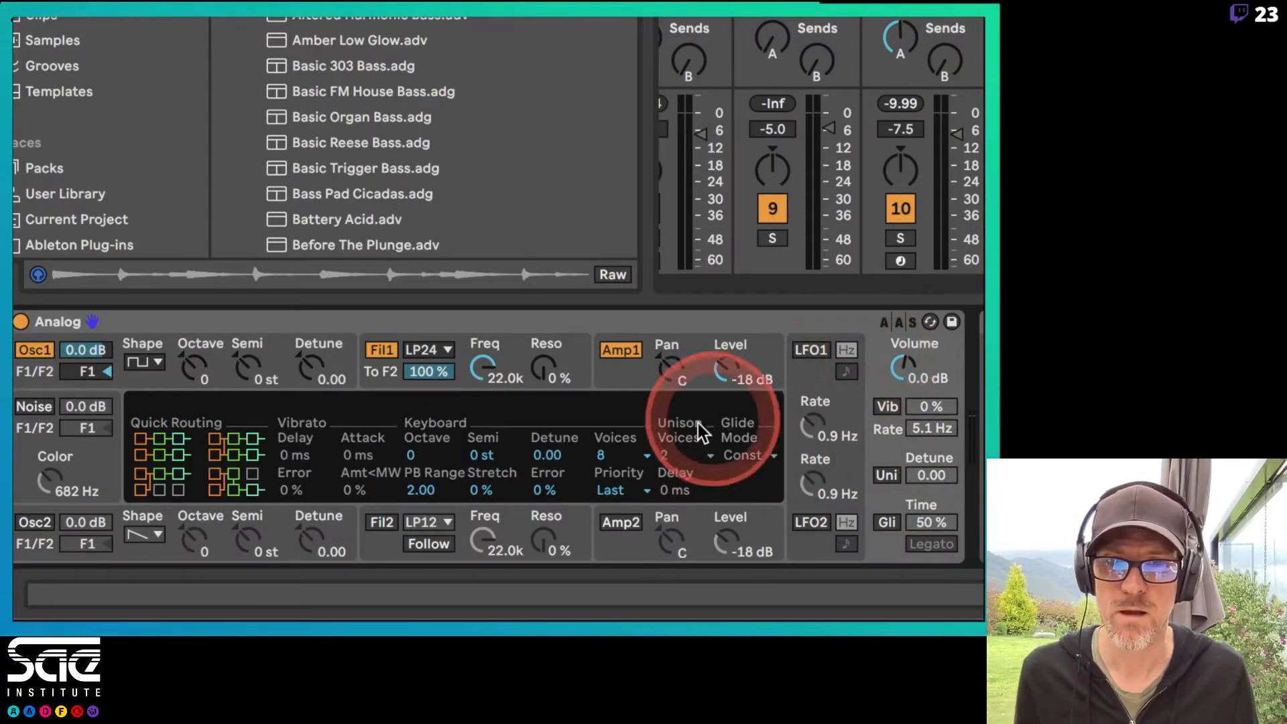
click(636, 457)
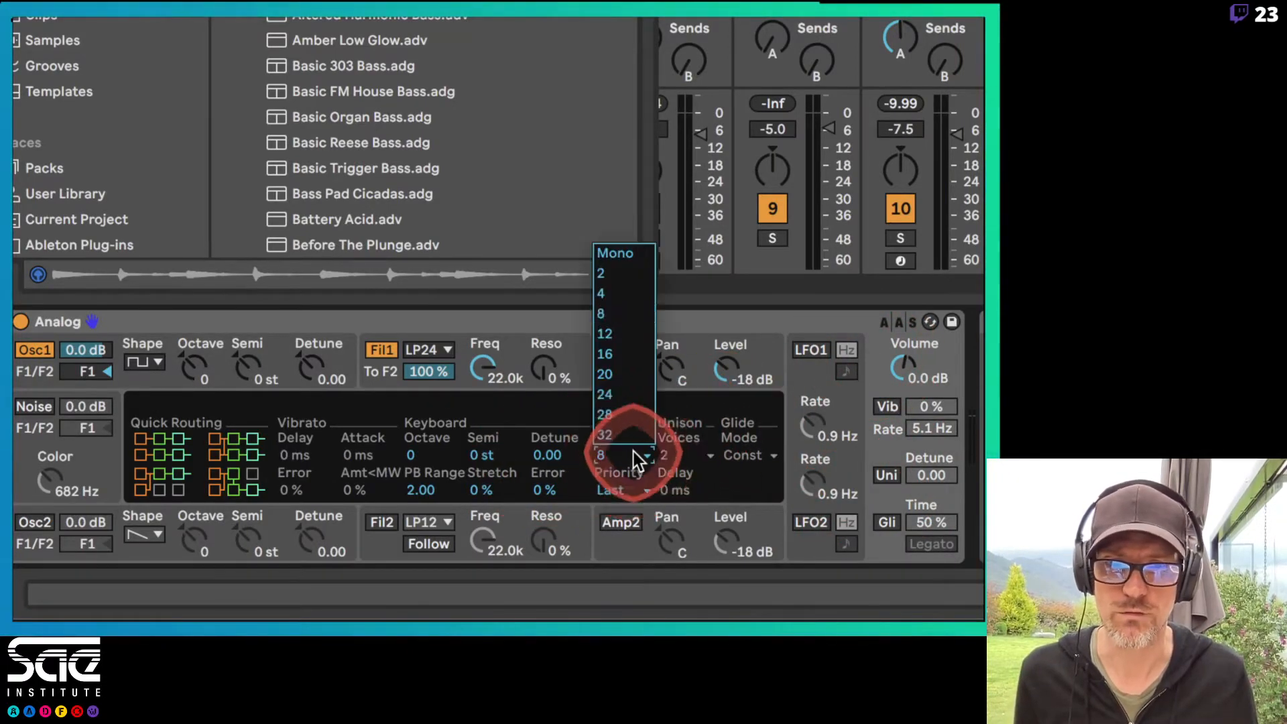
click(615, 254)
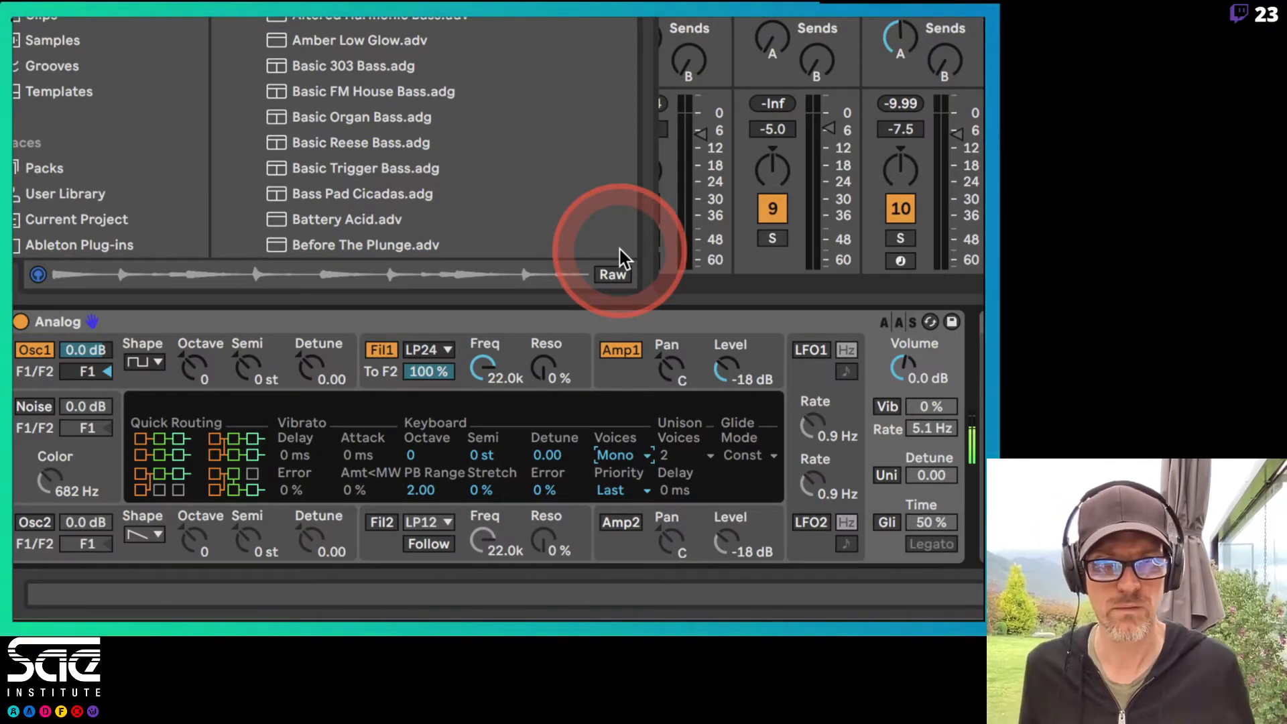
click(617, 455)
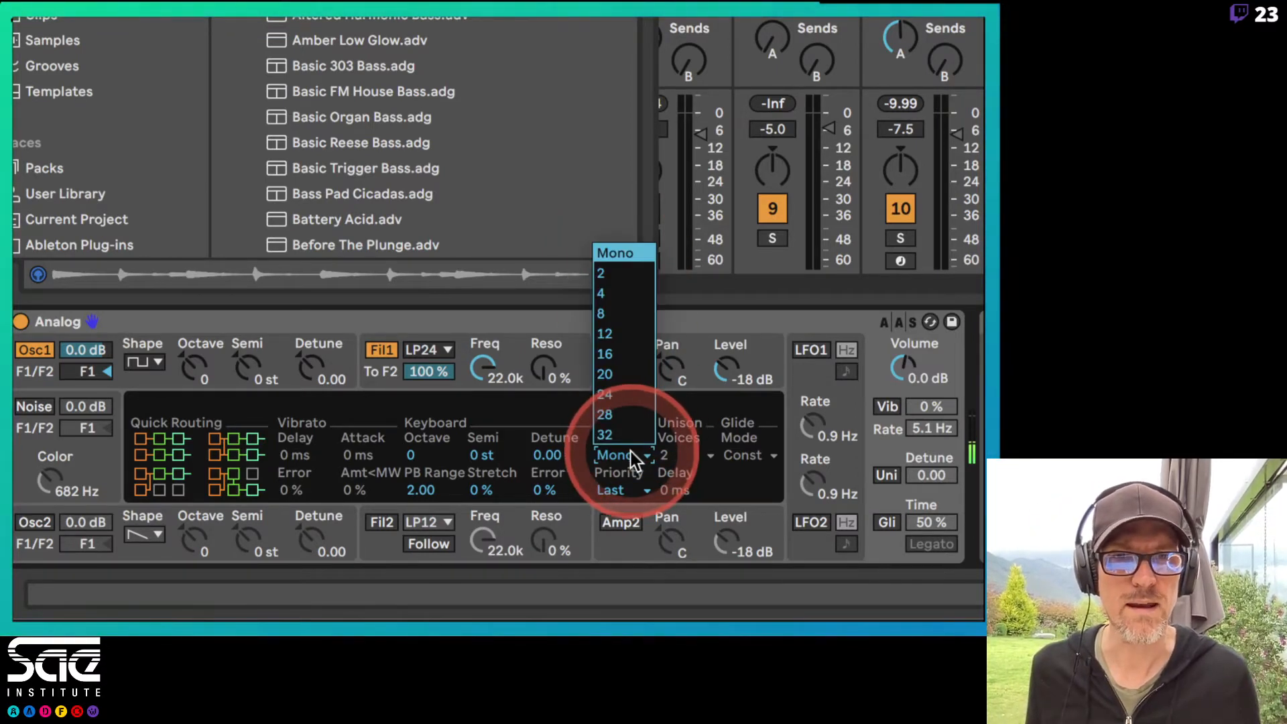
click(616, 273)
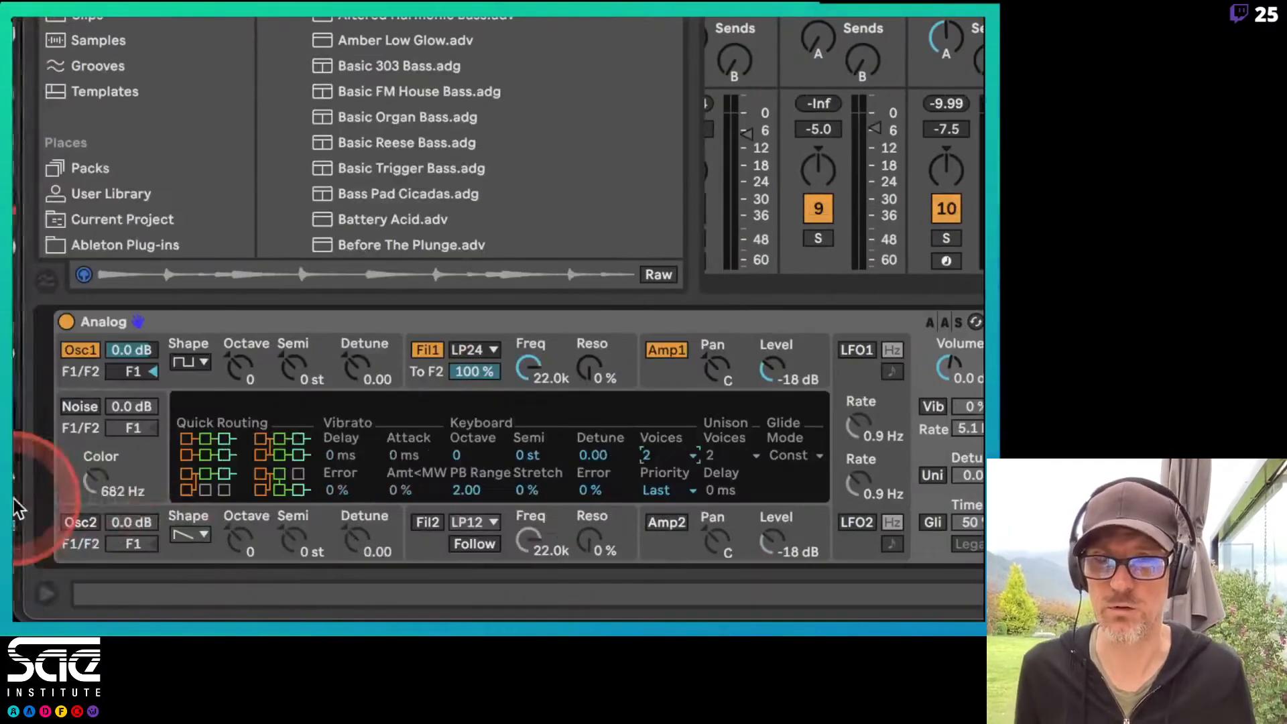
Set Filter 1's cutoff to 608 Hz, its envelope to 406 ms decay and 0.00 sustain, and its frequency envelope modulation to 4.71
click(529, 358)
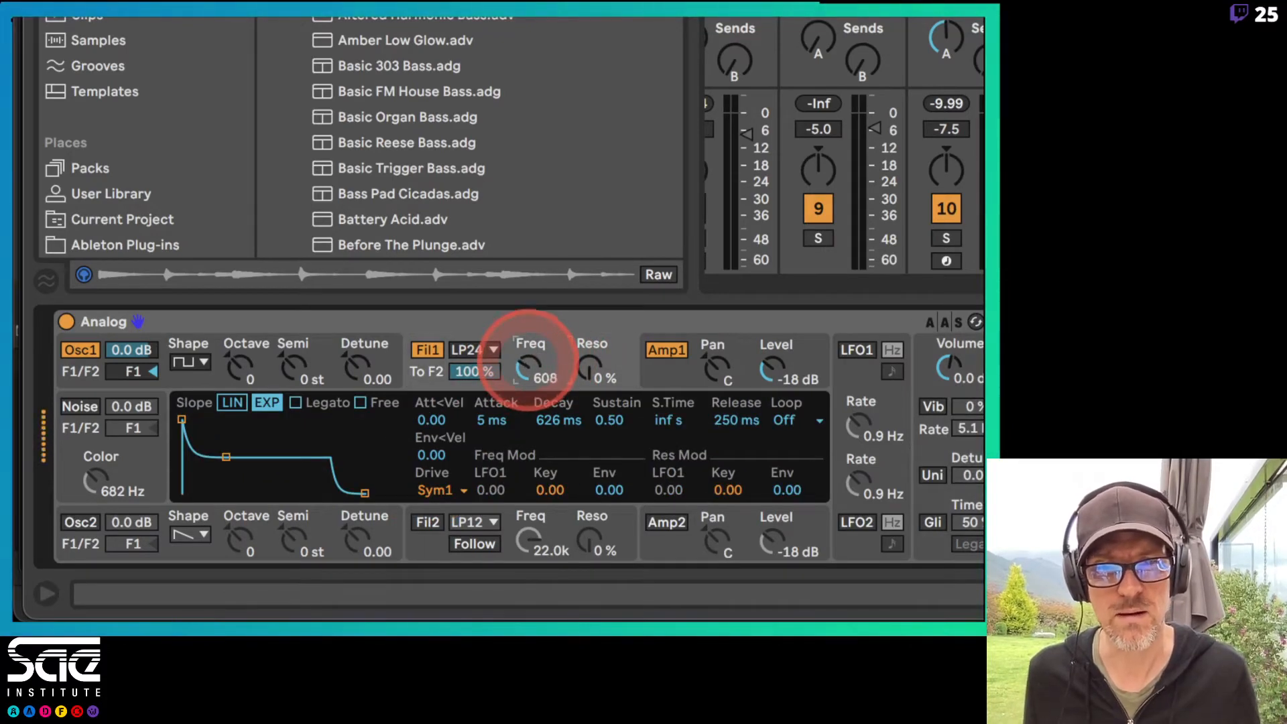
drag(528, 368, 527, 416)
mouse_move(606, 490)
mouse_down()
mouse_move(606, 470)
mouse_move(598, 493)
mouse_up()
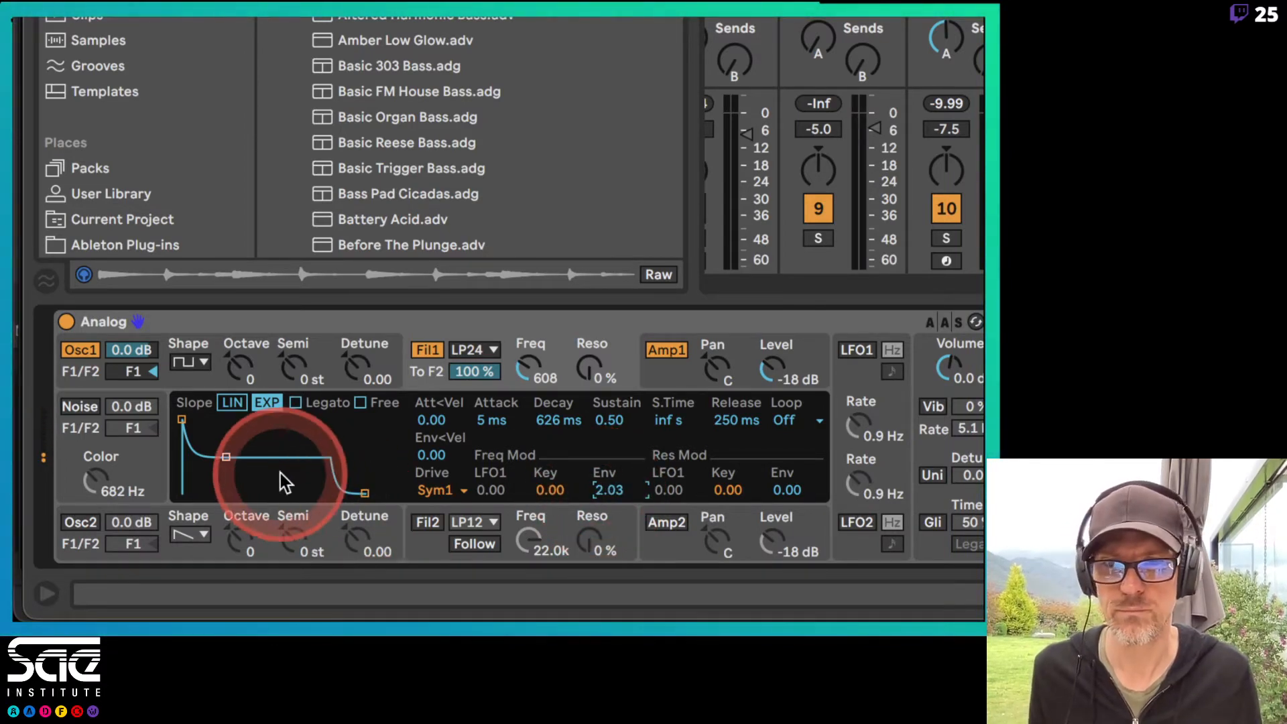
drag(226, 458, 218, 494)
drag(594, 487, 599, 495)
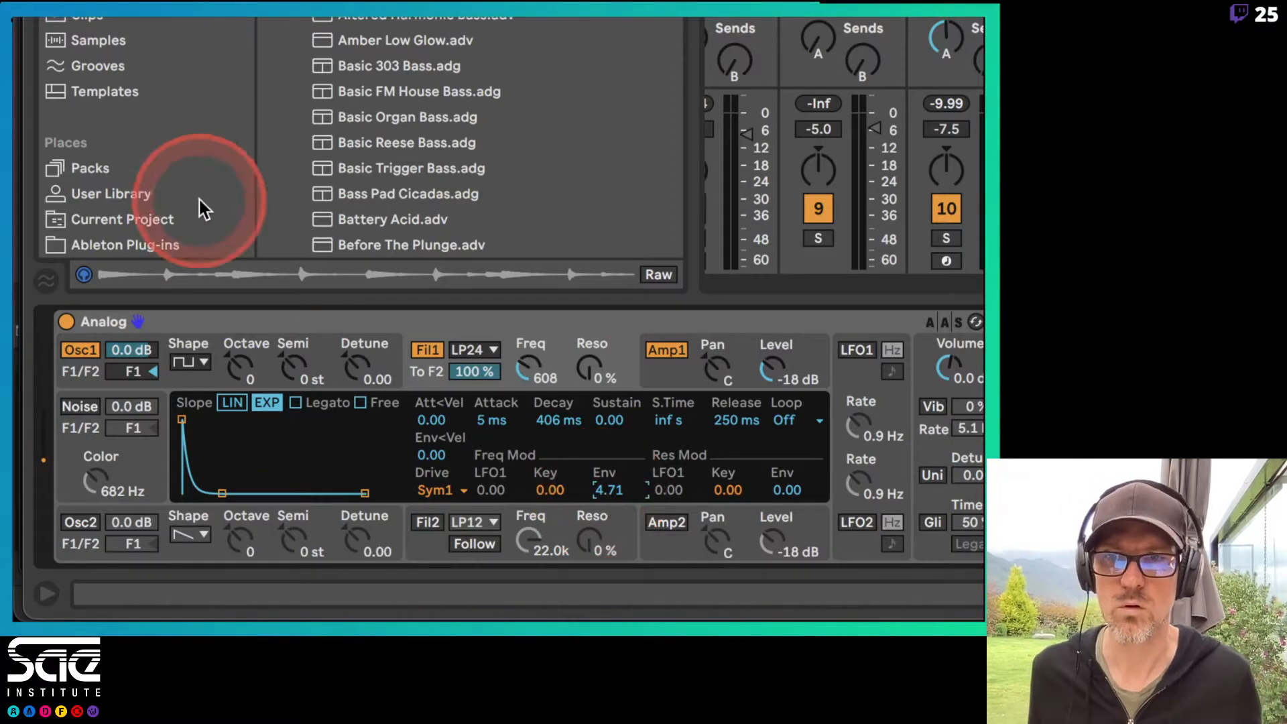
Set the pulse width of Analog's first oscillator to 75 %
click(275, 375)
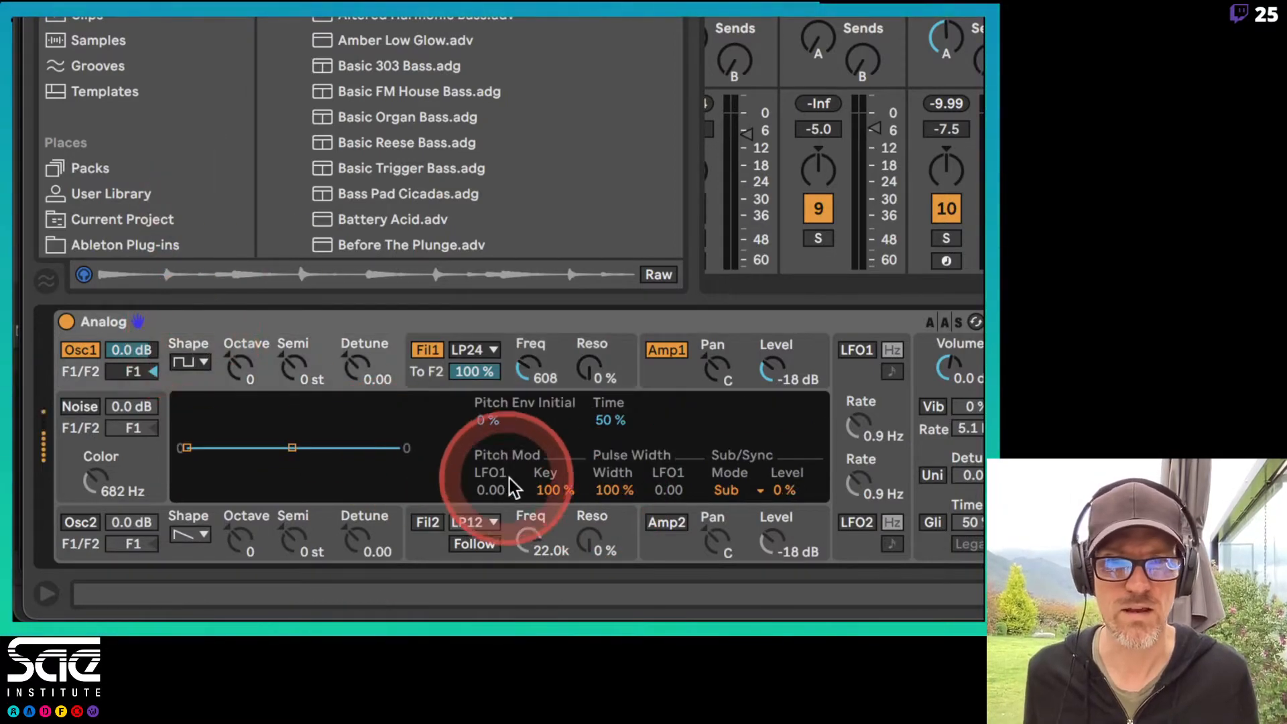
drag(595, 486, 595, 504)
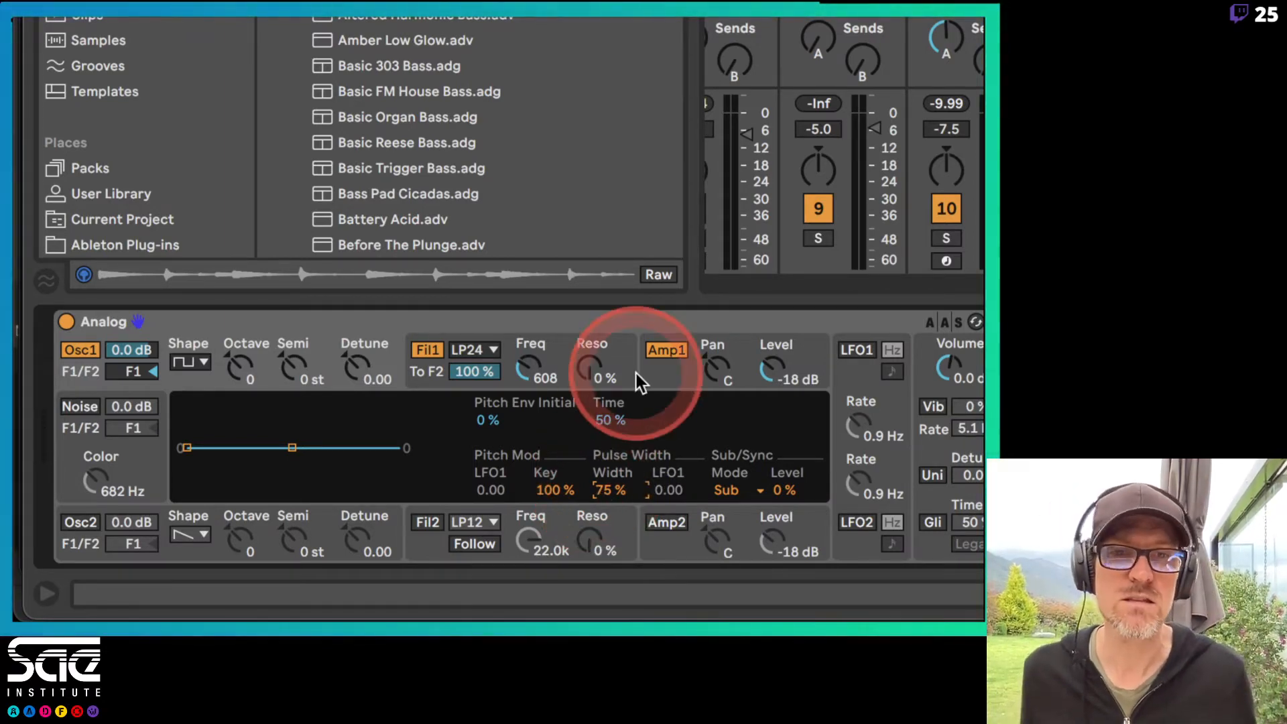
Shape Analog's Amp1 envelope with a 1.71 s decay, 0.00 sustain and 1.42 s release
click(543, 346)
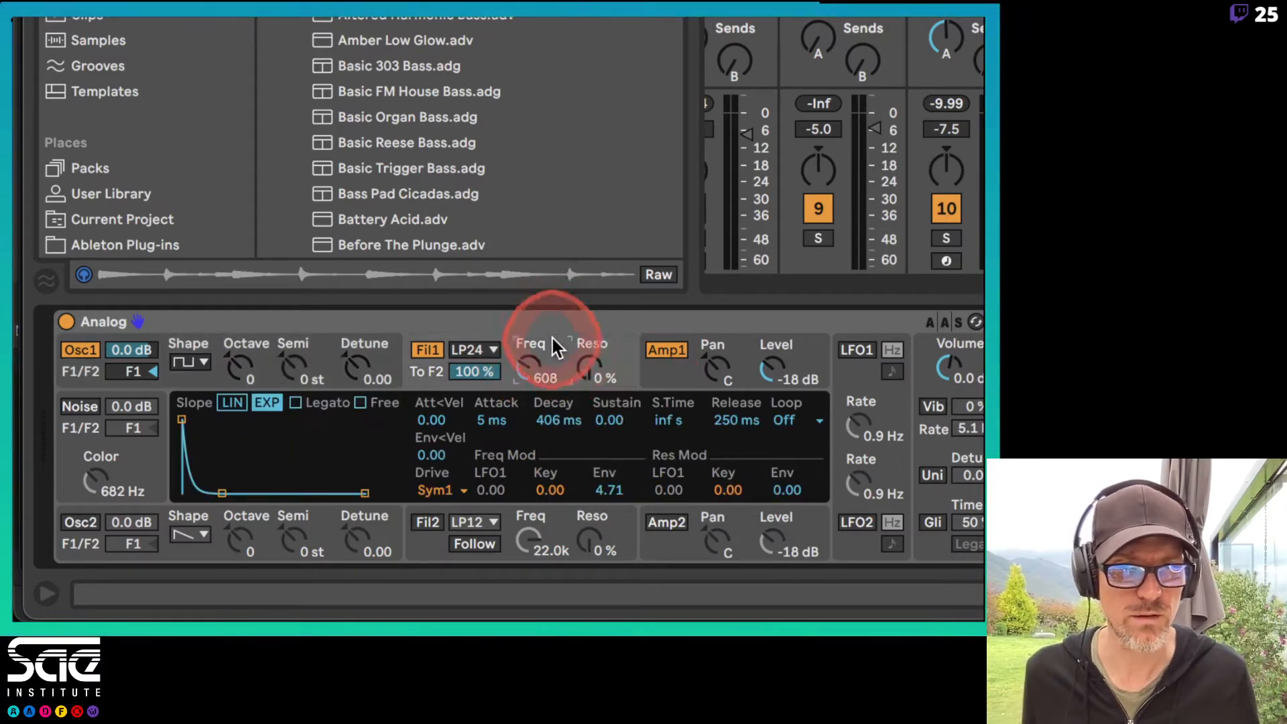
click(921, 380)
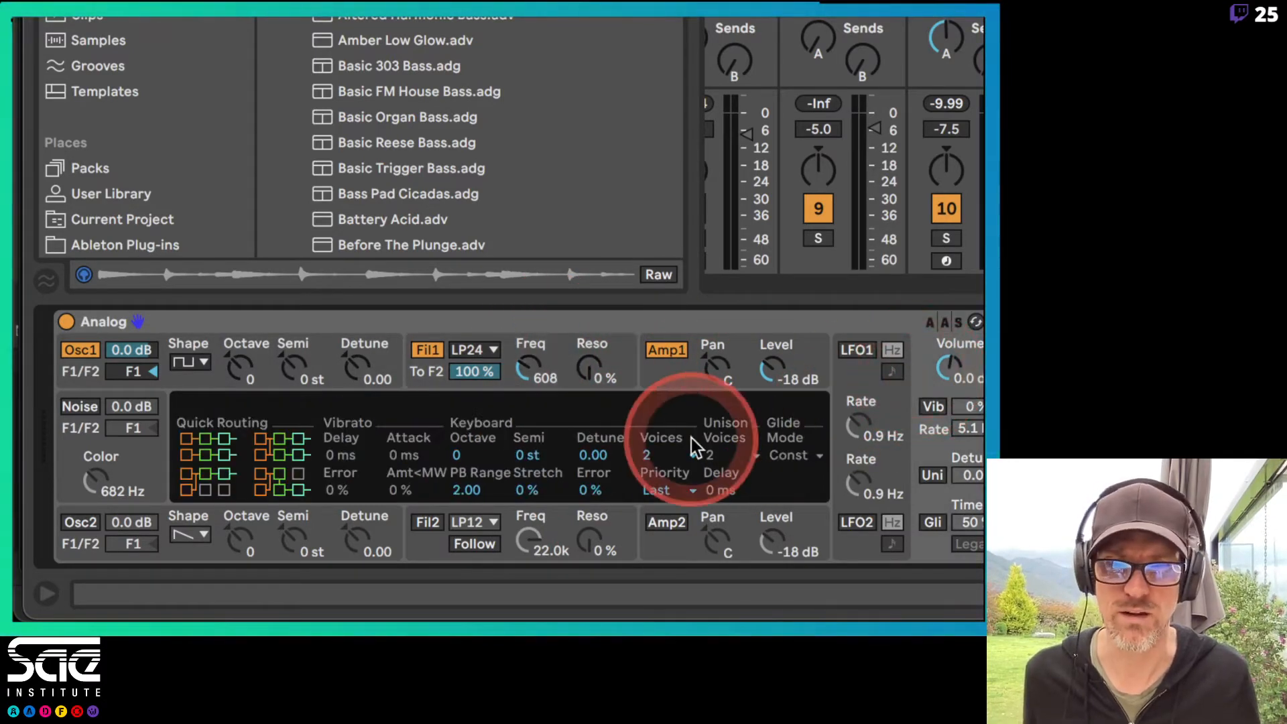
click(661, 377)
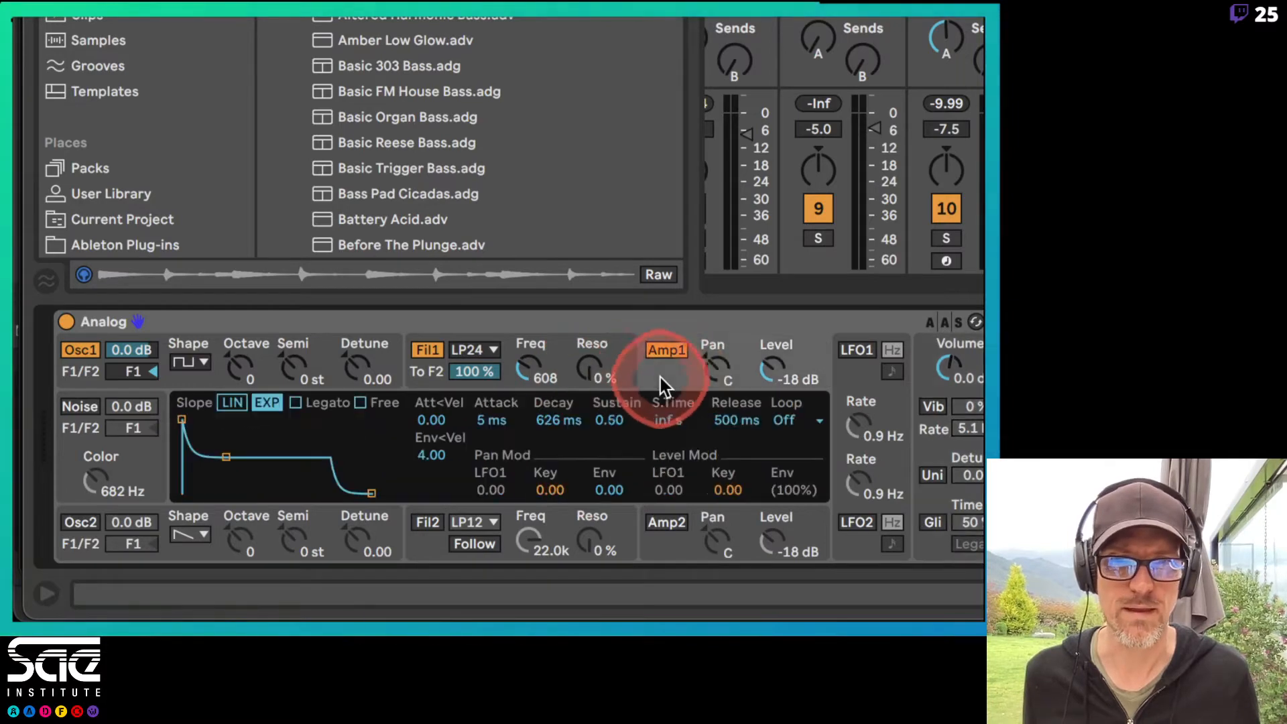
drag(246, 463, 232, 513)
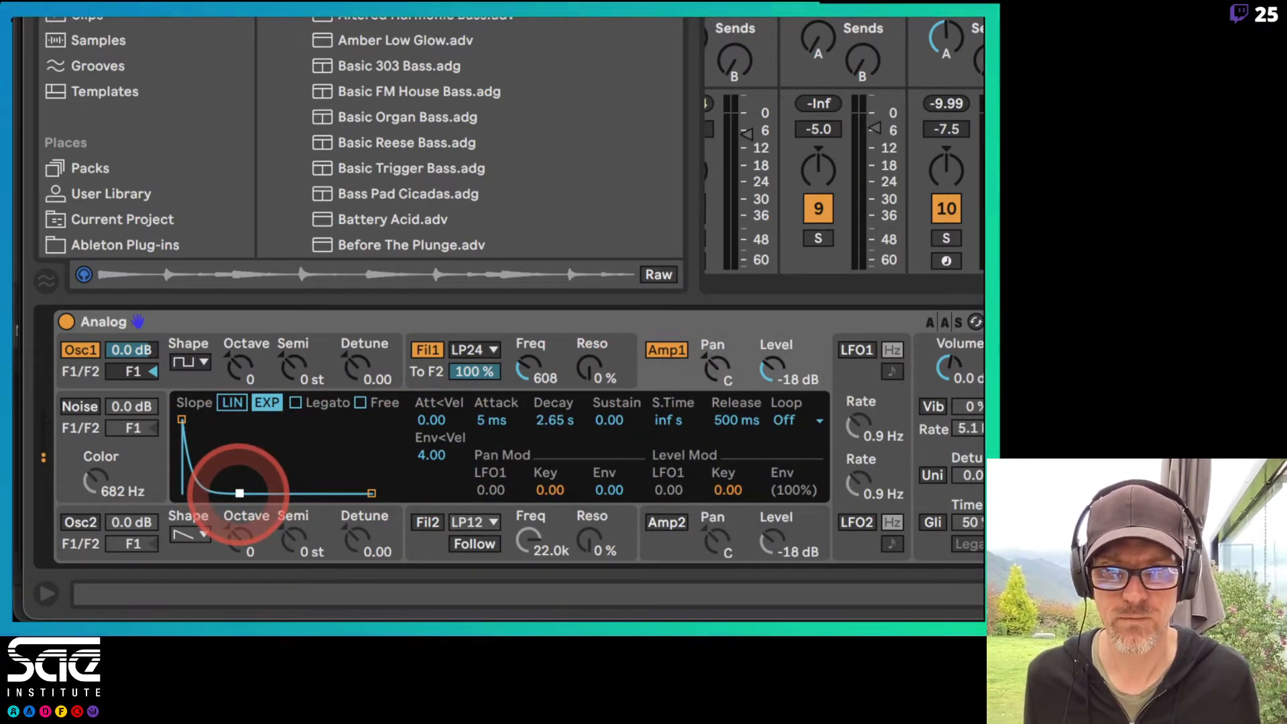
drag(722, 437, 725, 428)
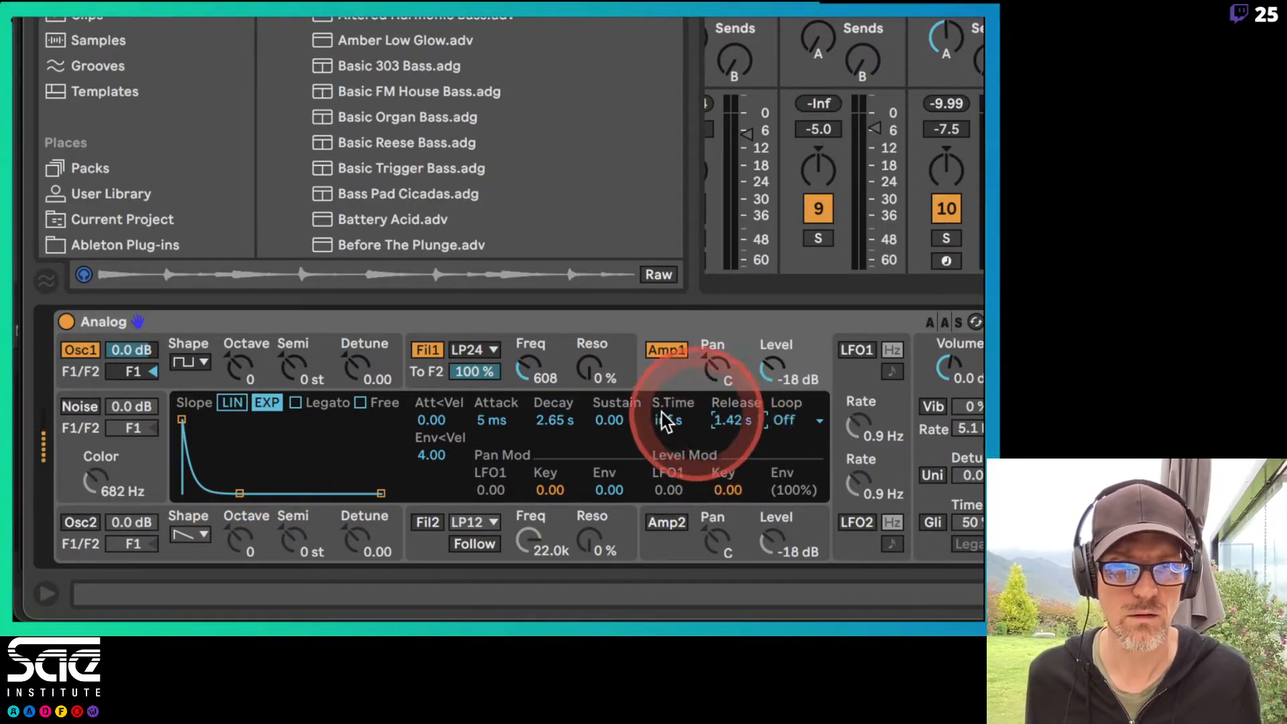
drag(544, 424, 544, 425)
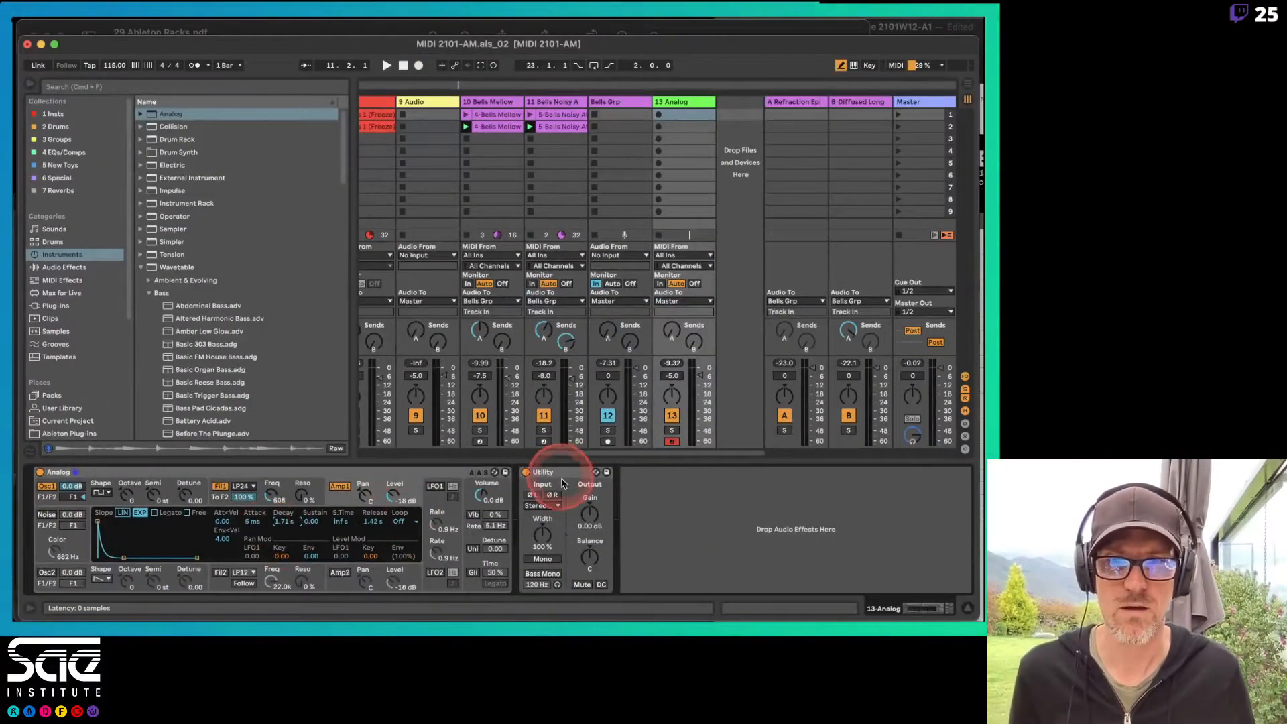
Remove the Utility device from the Analog track and add the Chorus-Ensemble audio effect after Analog
click(562, 477)
key(Delete)
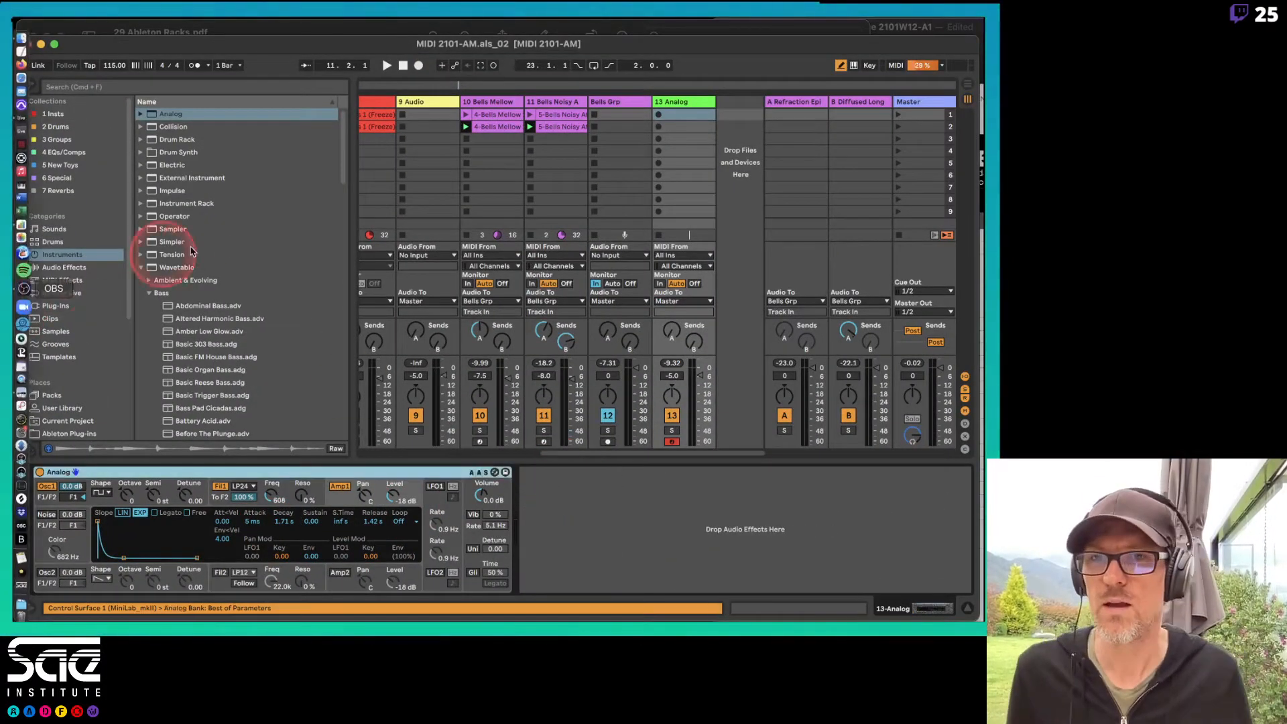
click(47, 317)
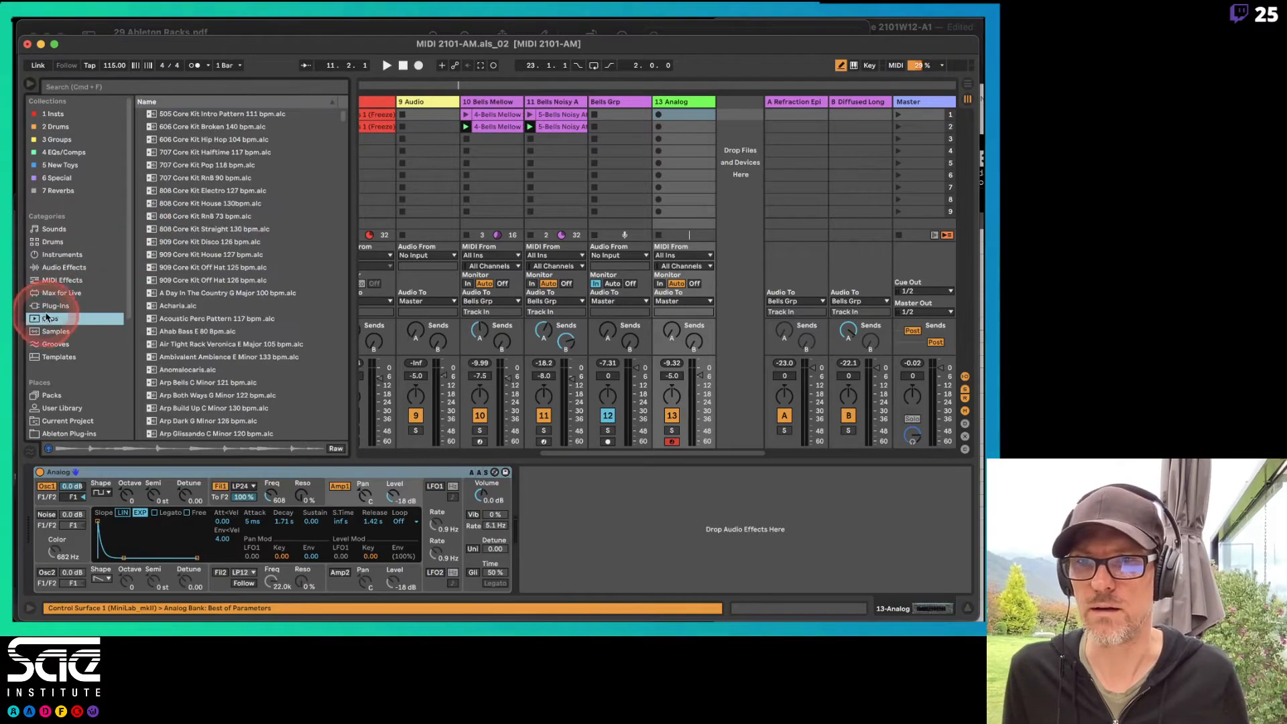
click(55, 306)
click(59, 279)
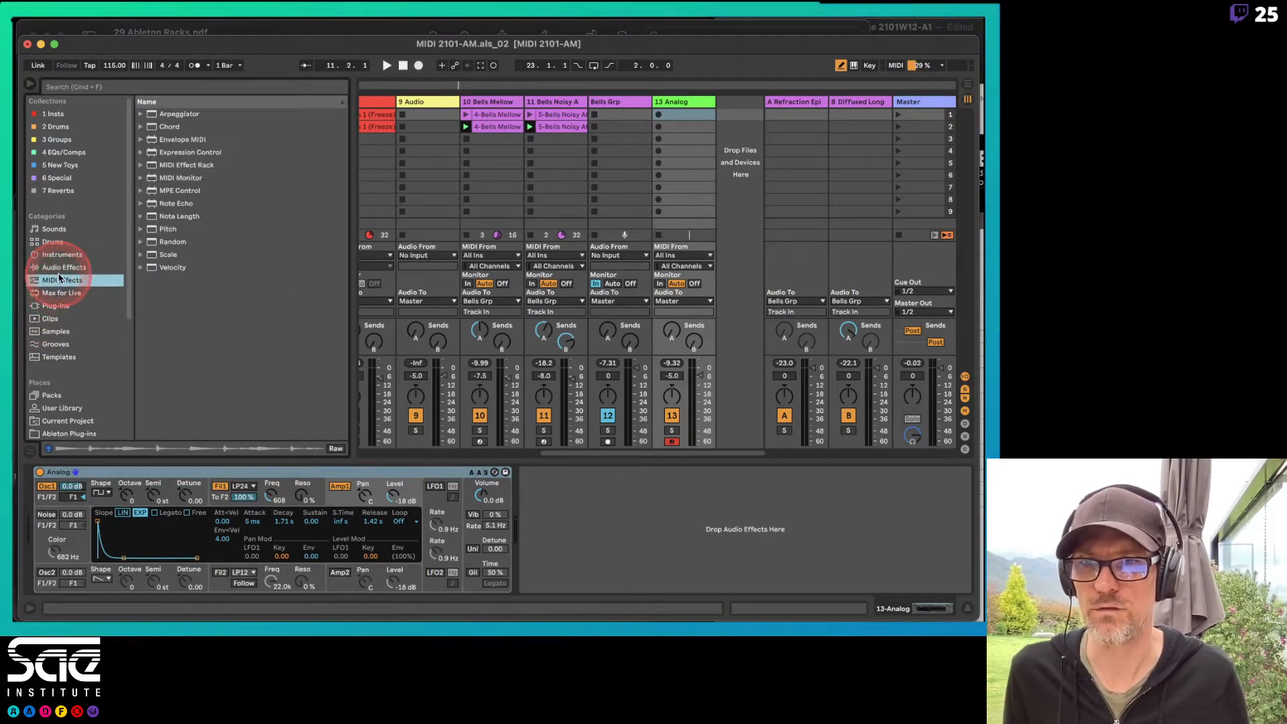
click(64, 267)
click(148, 140)
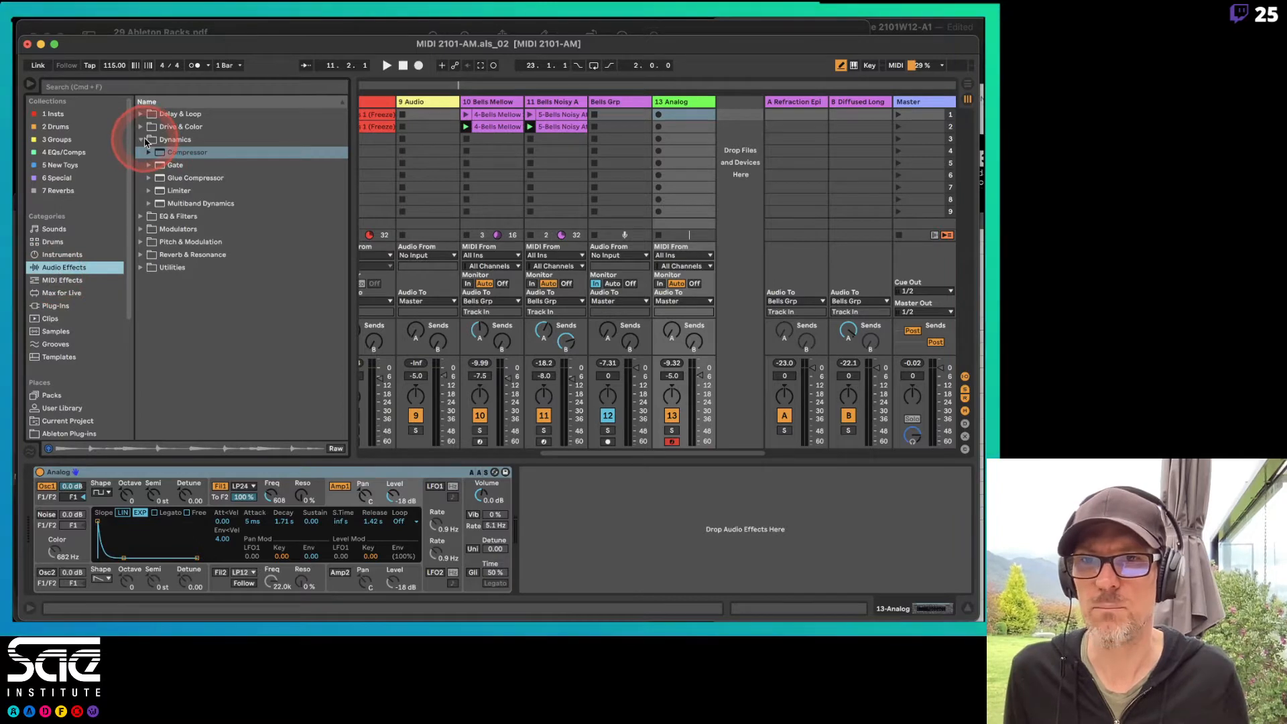
click(141, 140)
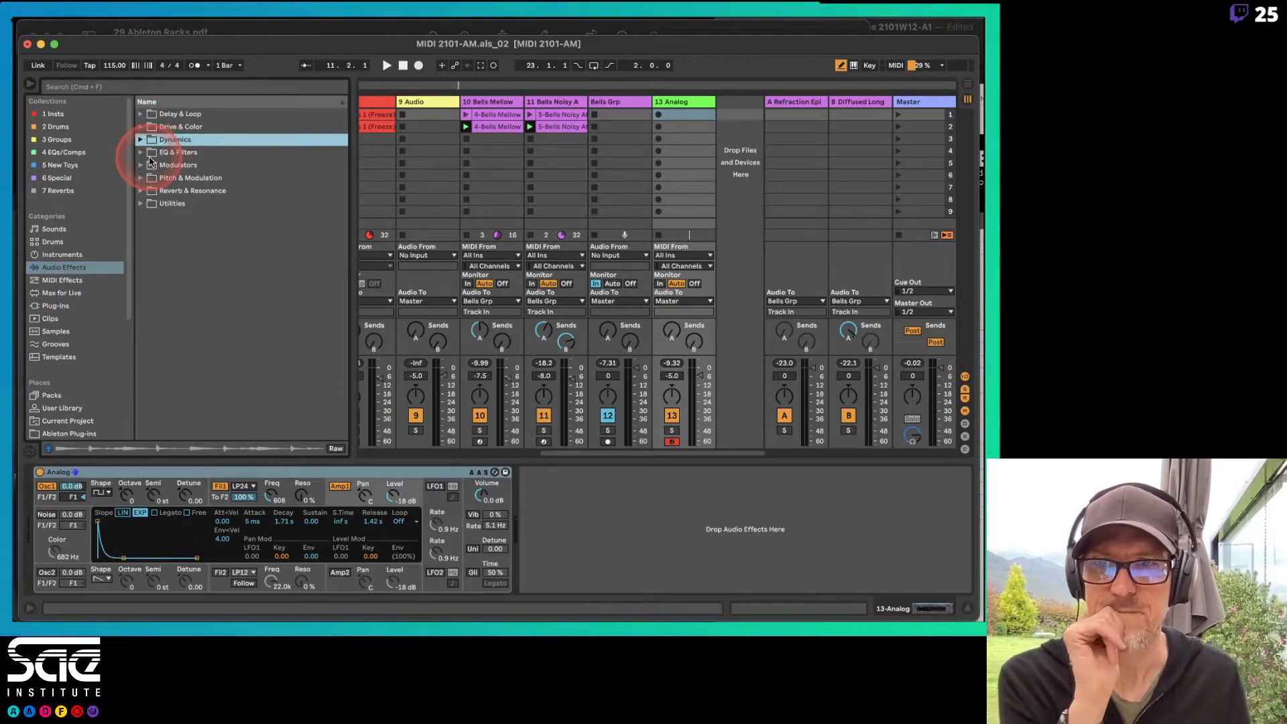
click(142, 165)
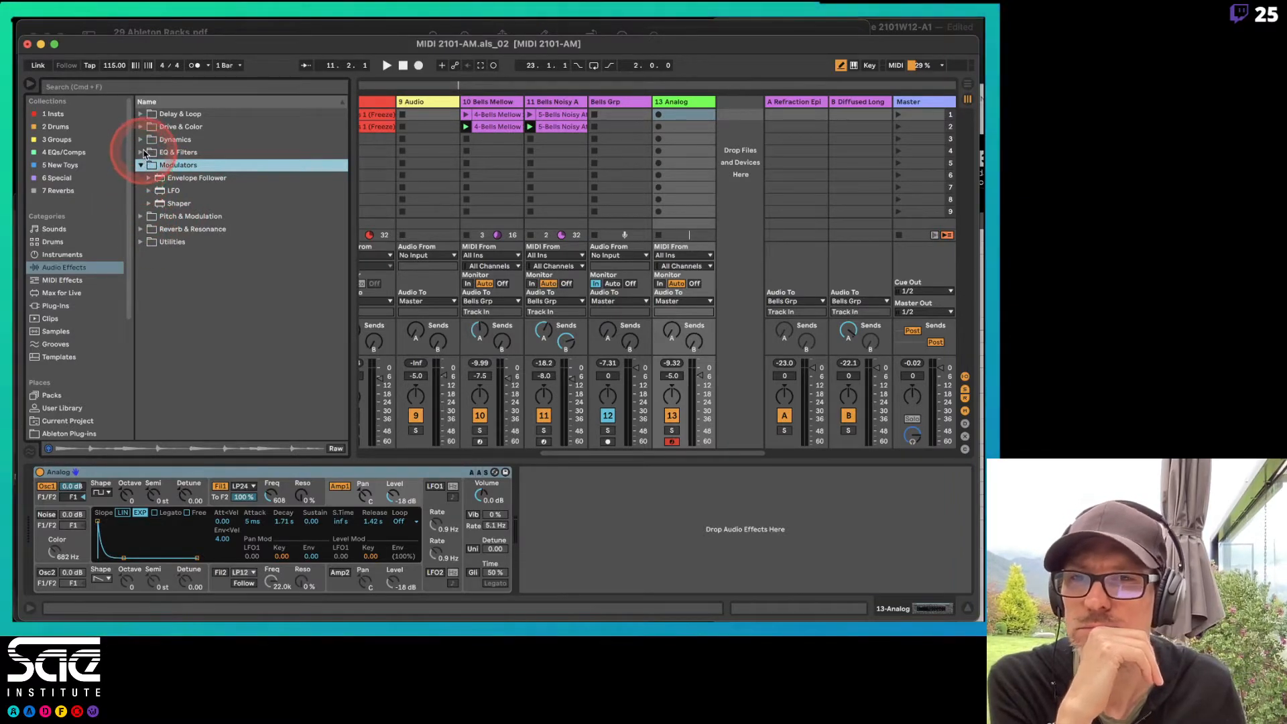
click(142, 165)
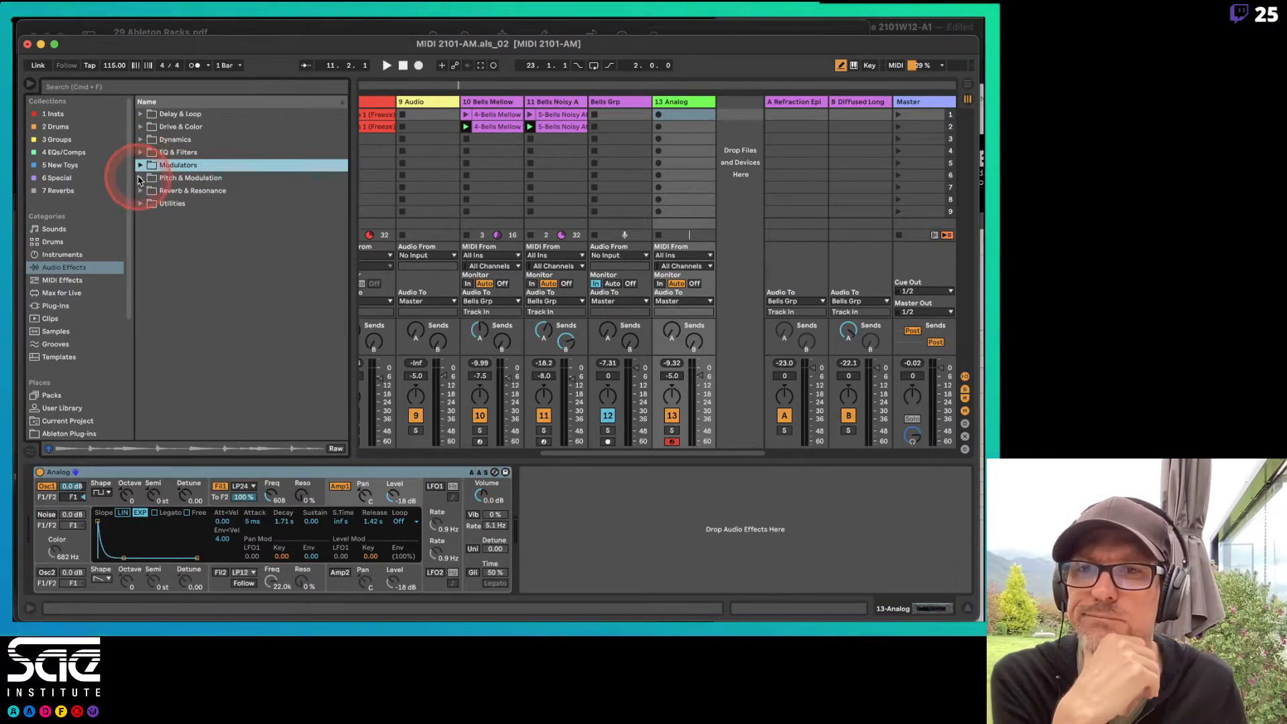
click(141, 178)
drag(161, 204, 538, 515)
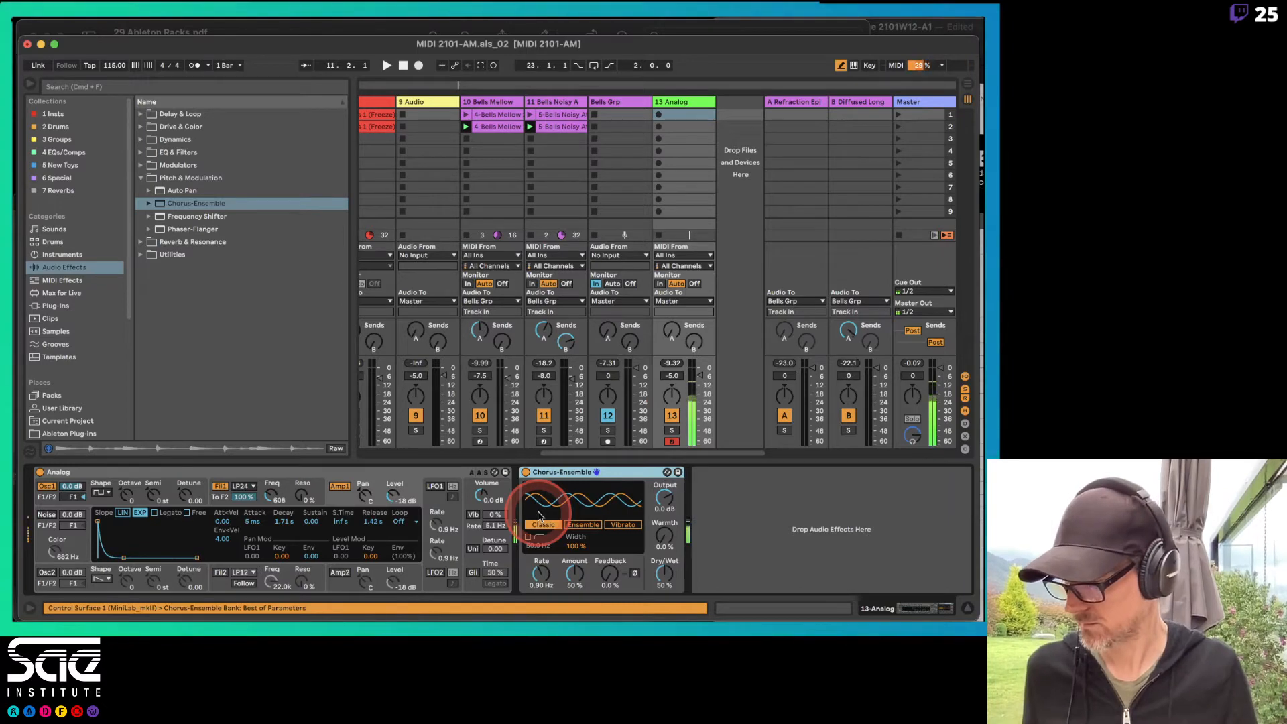
Audition the Chorus-Ensemble presets in turn, starting with Chorus Bass, and keep Warm Ensemble
click(667, 472)
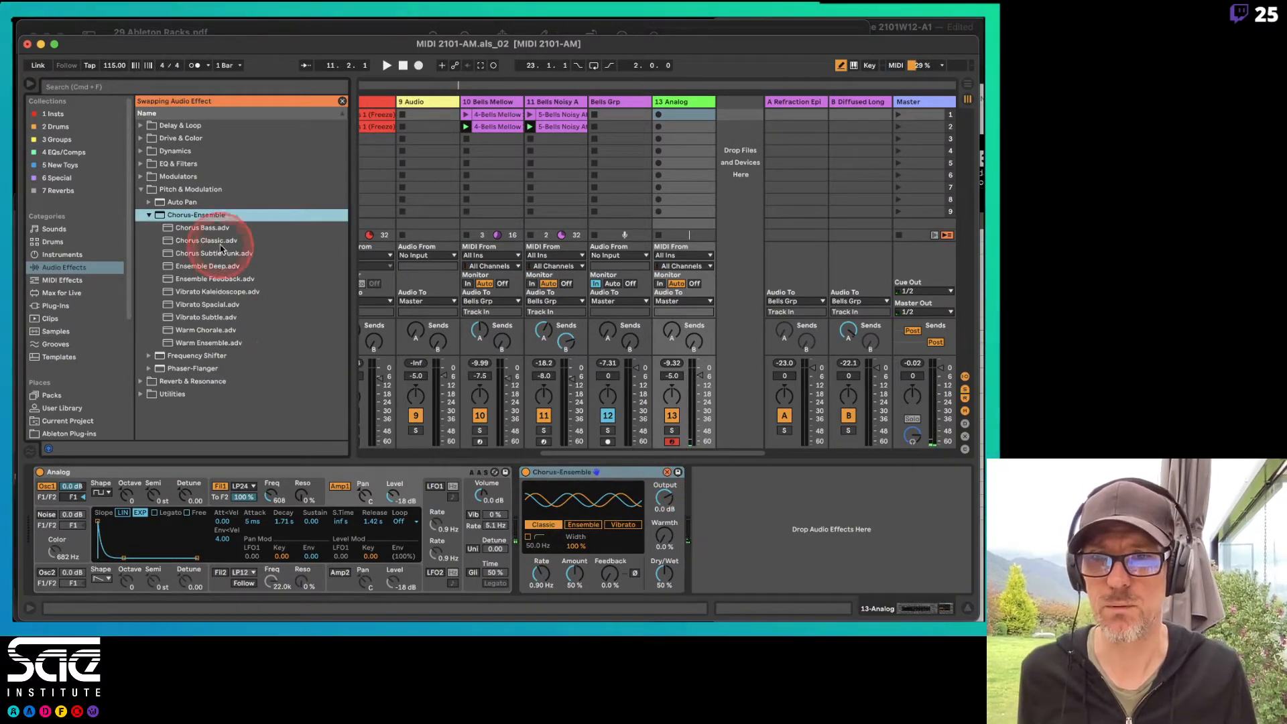
double_click(198, 228)
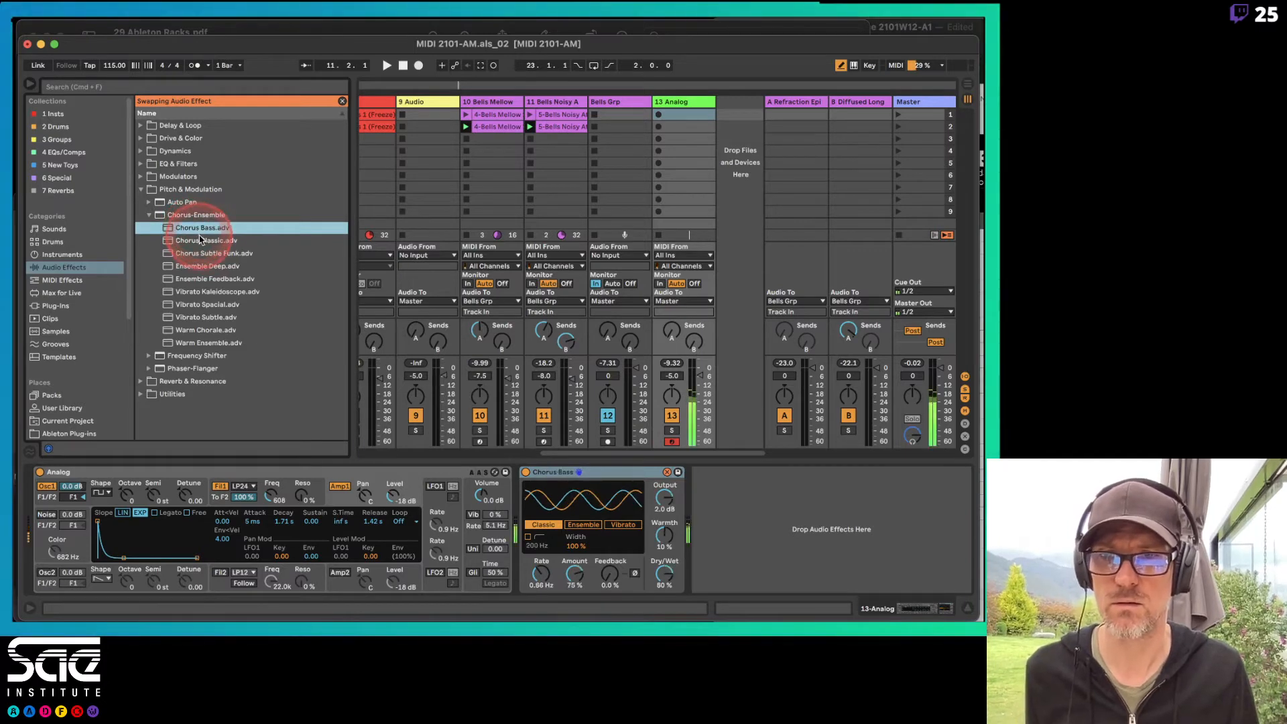
double_click(199, 240)
double_click(198, 252)
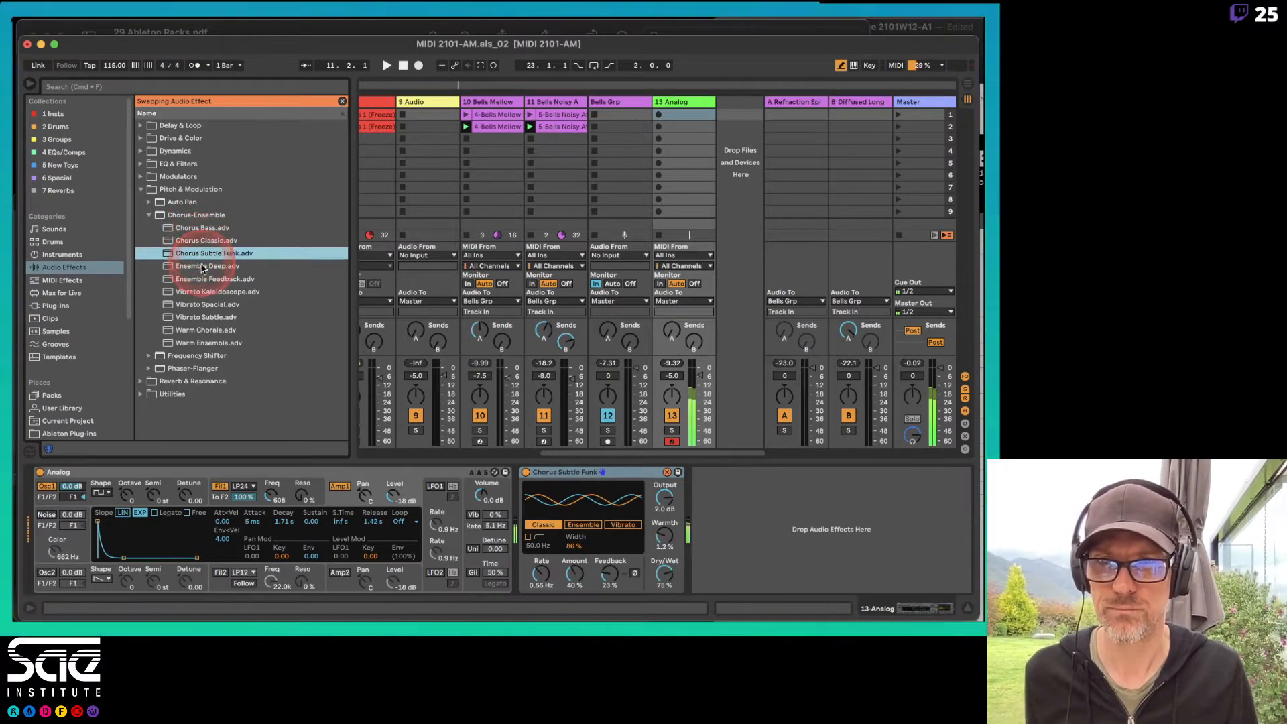
double_click(205, 267)
double_click(203, 279)
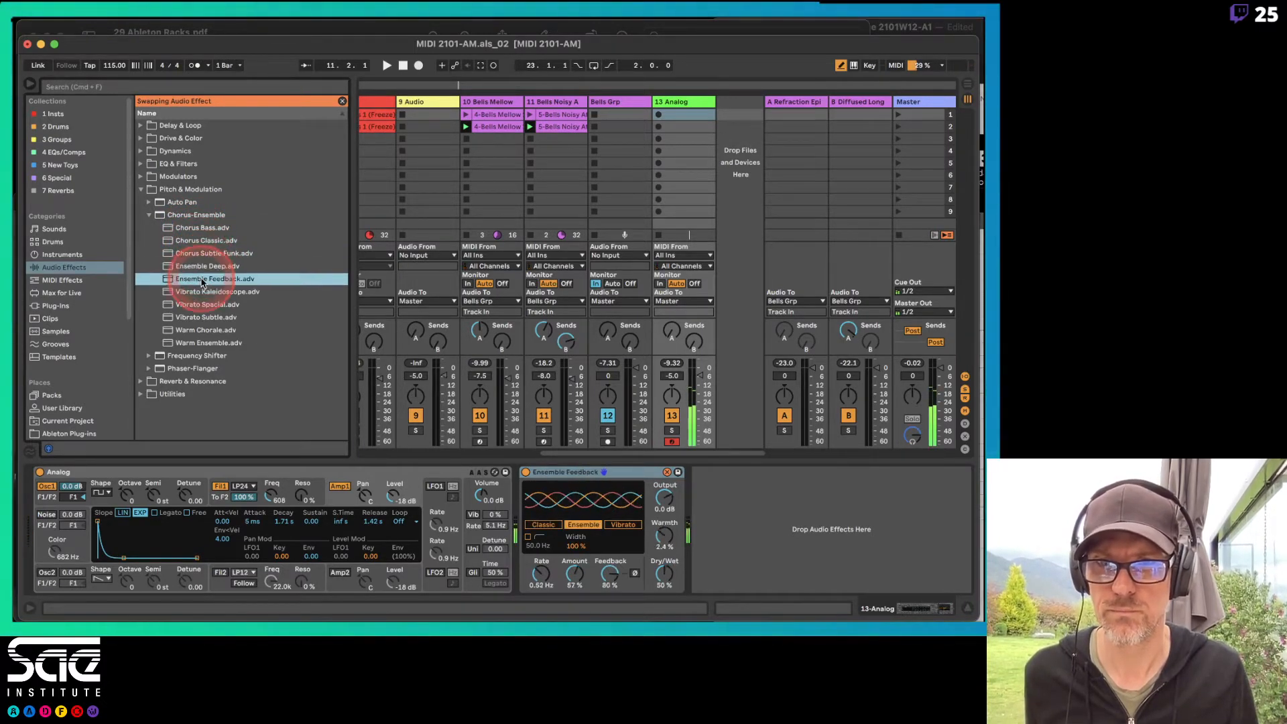
double_click(202, 292)
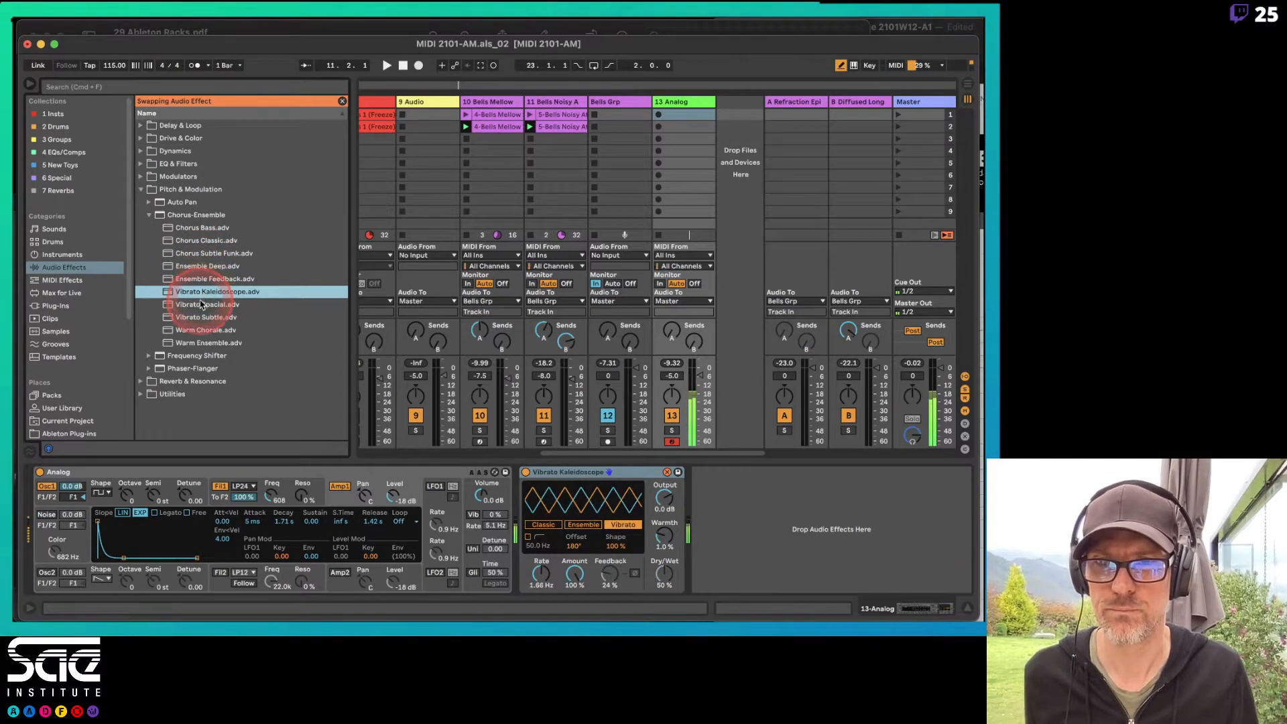
double_click(201, 305)
key(Down)
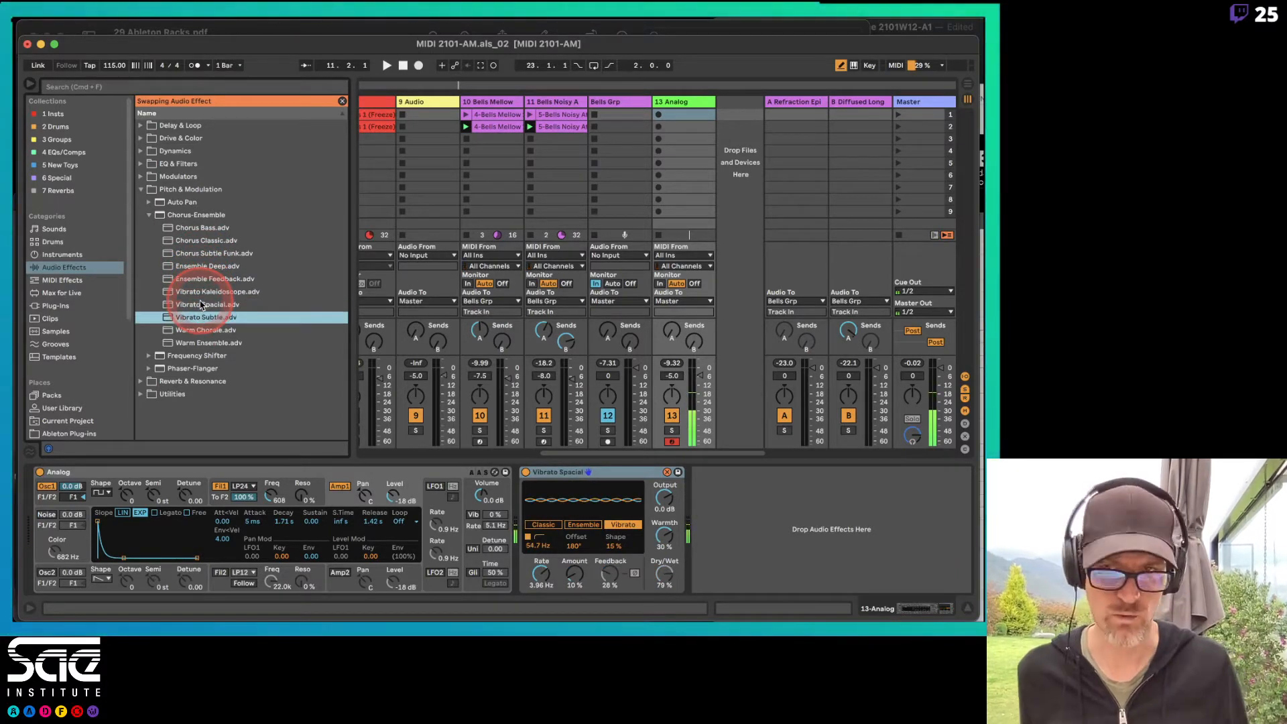
key(Return)
key(Down)
key(Return)
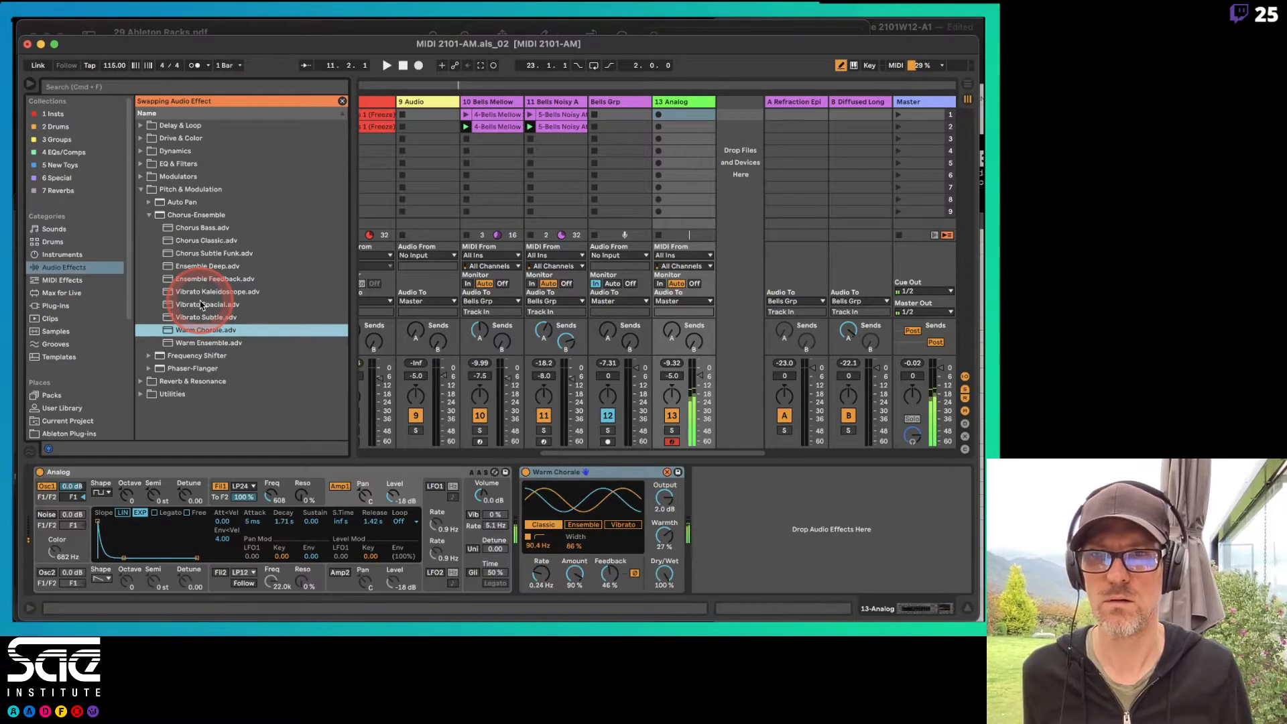
key(Down)
key(Return)
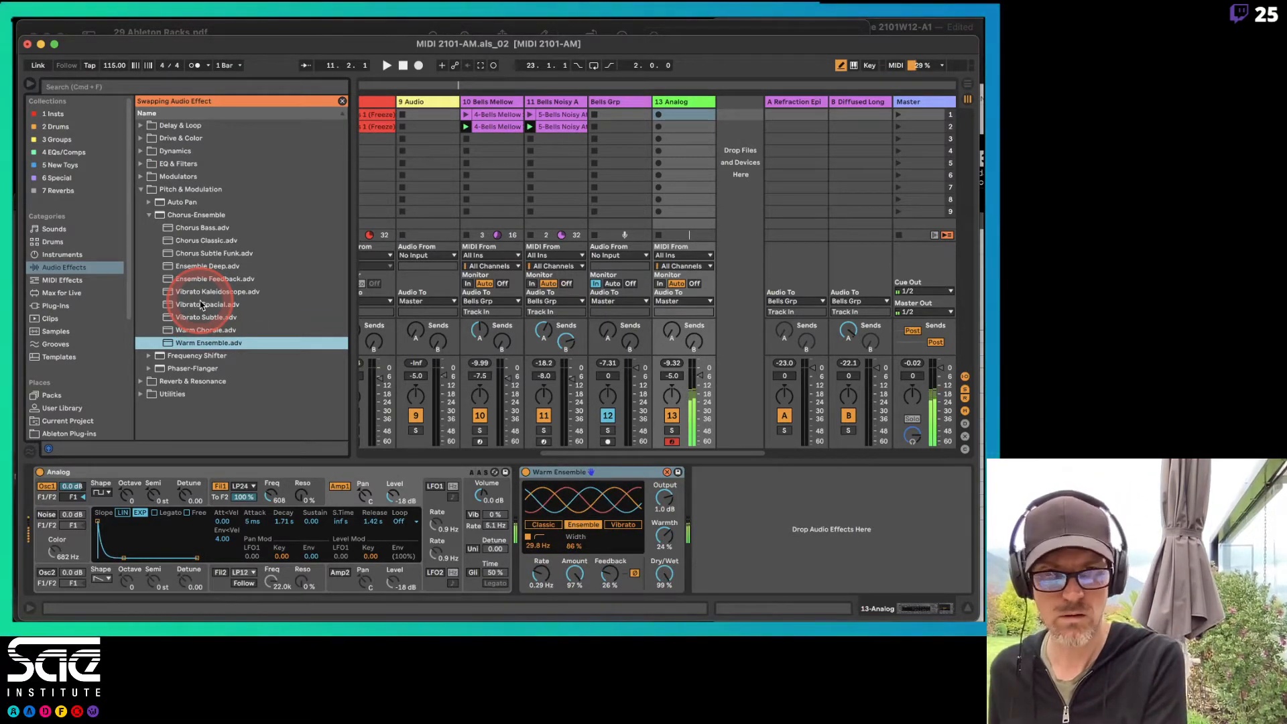
click(141, 190)
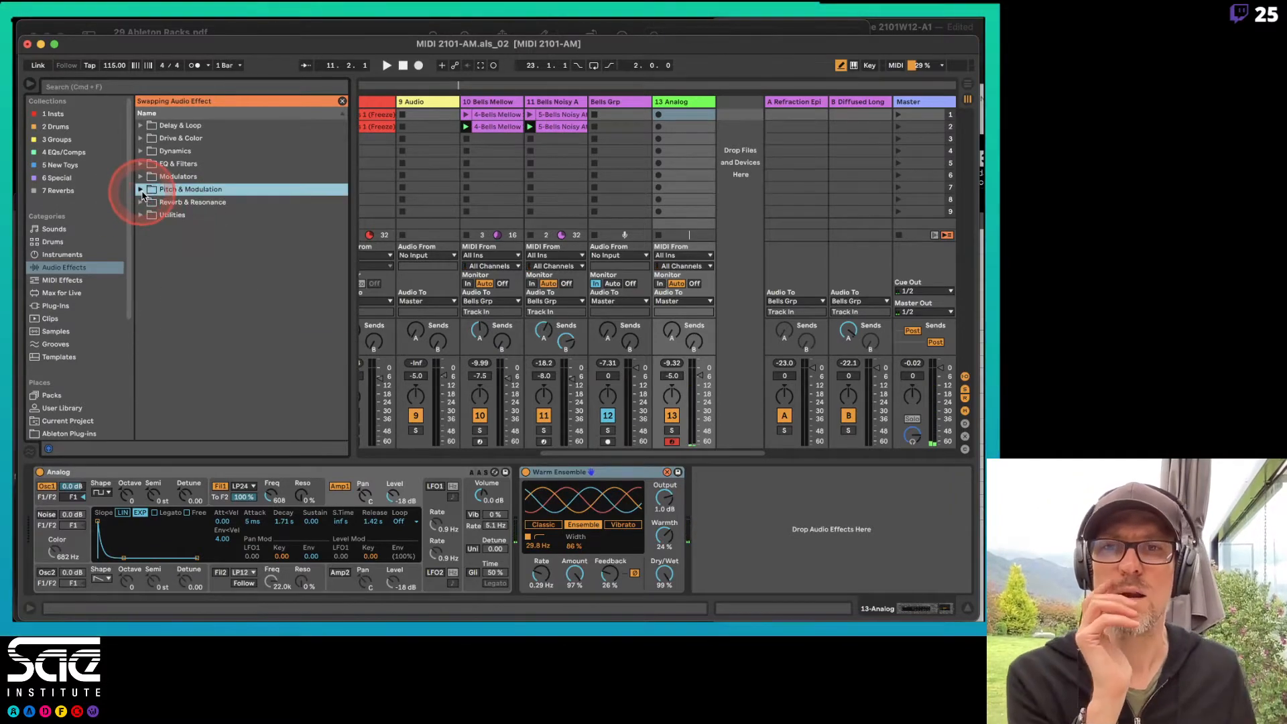
click(342, 101)
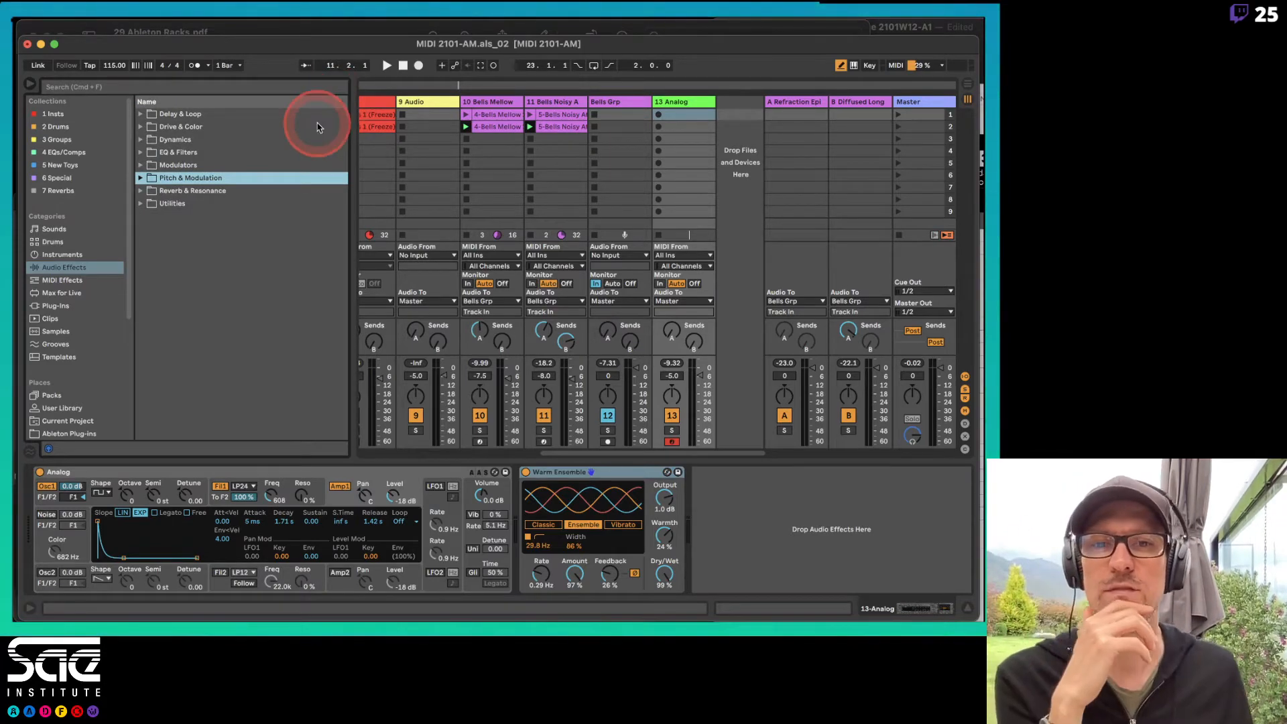
key(super+Tab)
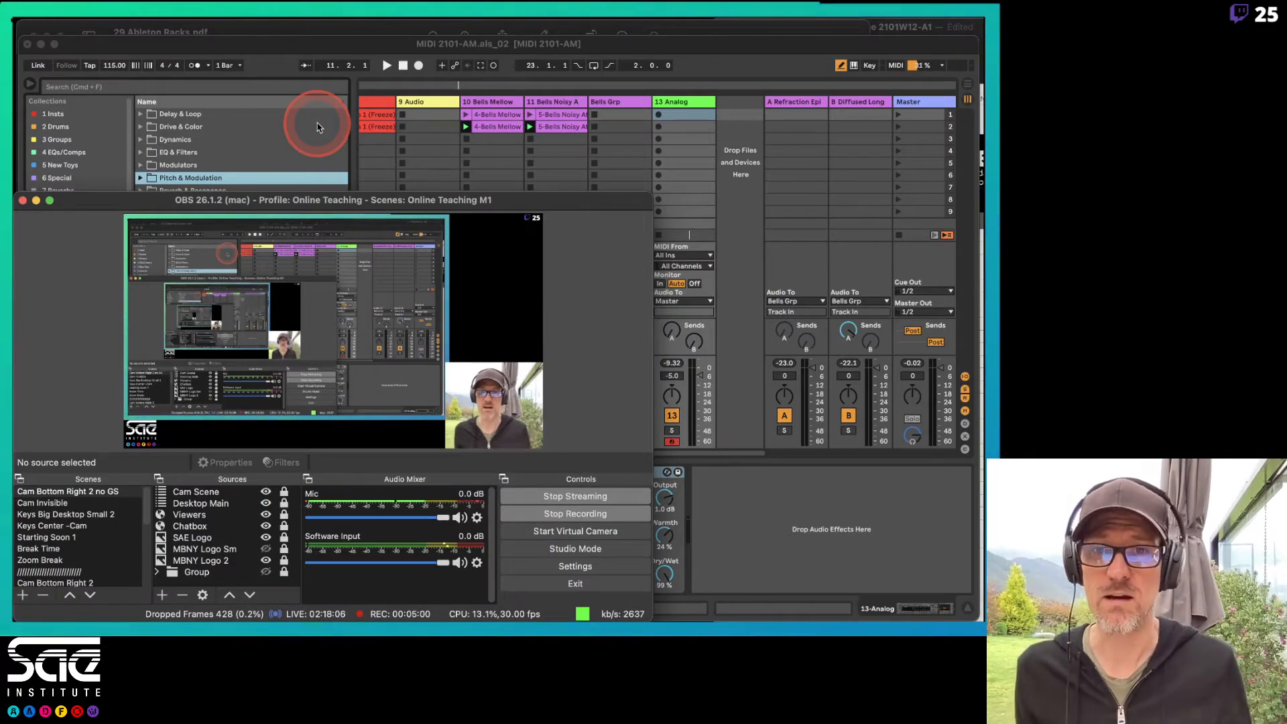
key(super+Tab)
key(super+Tab)
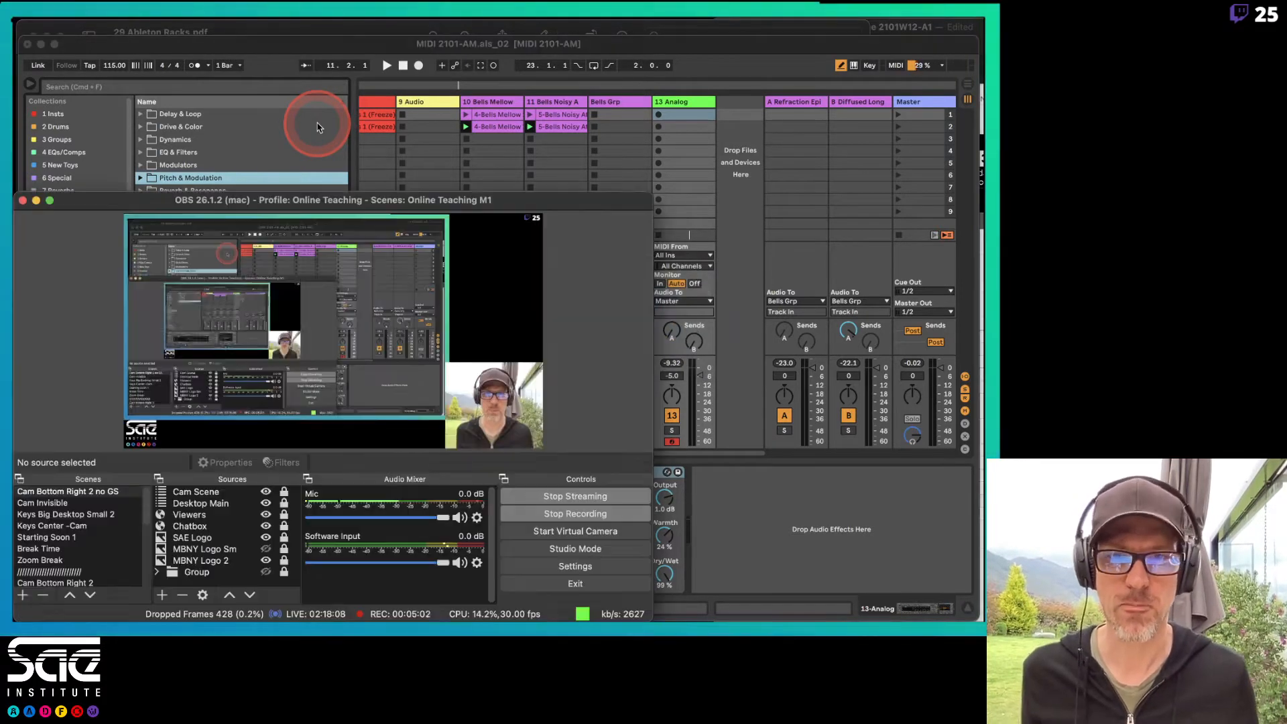
key(super+Tab)
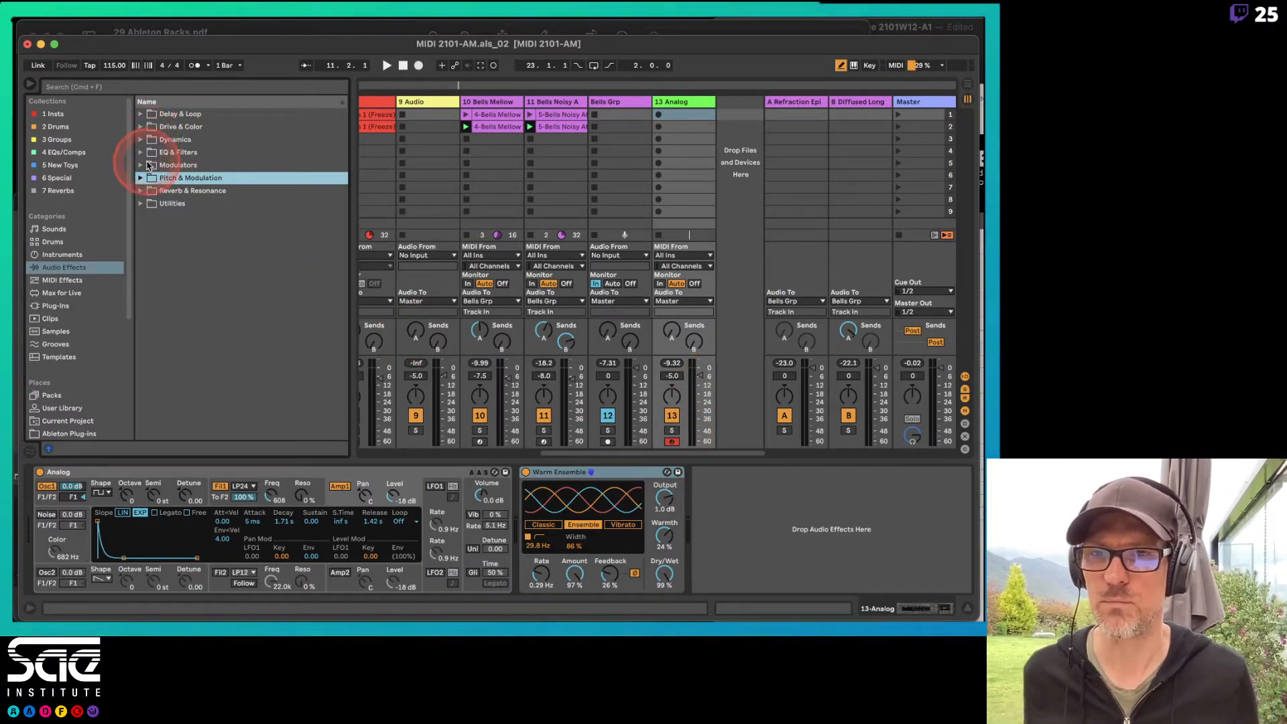
Add Hybrid Reverb after the chorus and load its Piano Hall preset
click(140, 191)
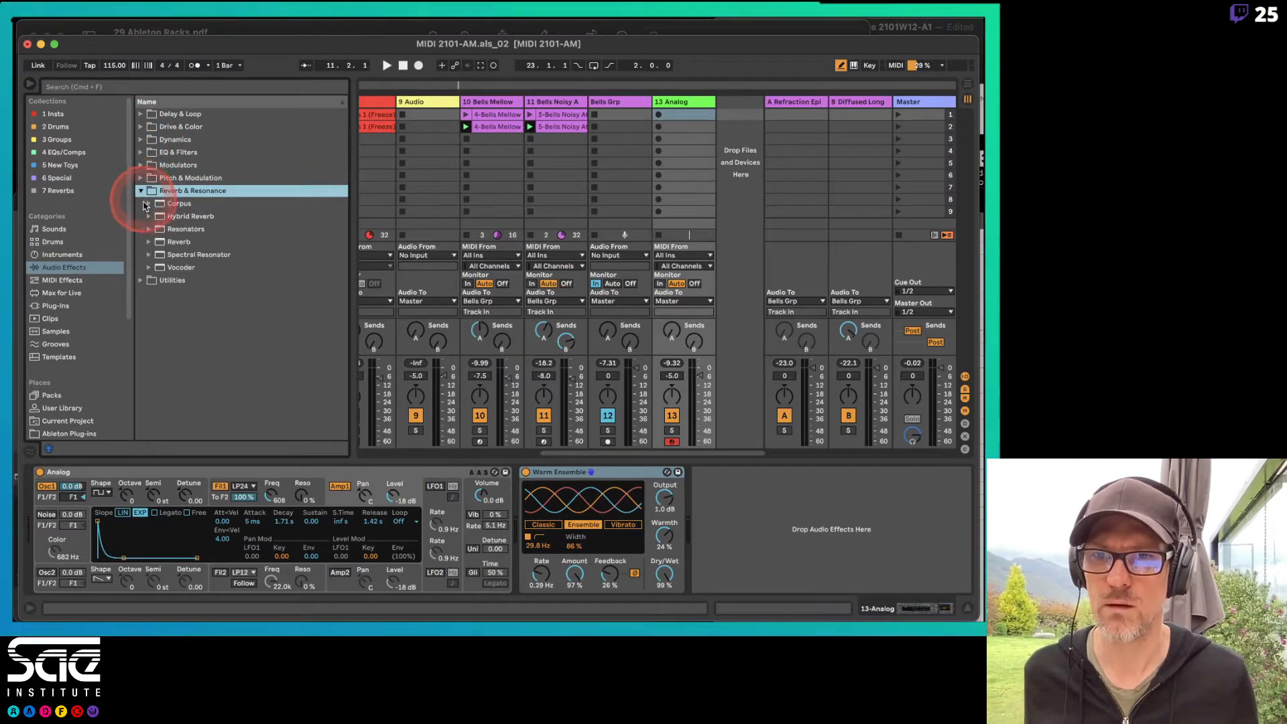
drag(153, 215, 747, 498)
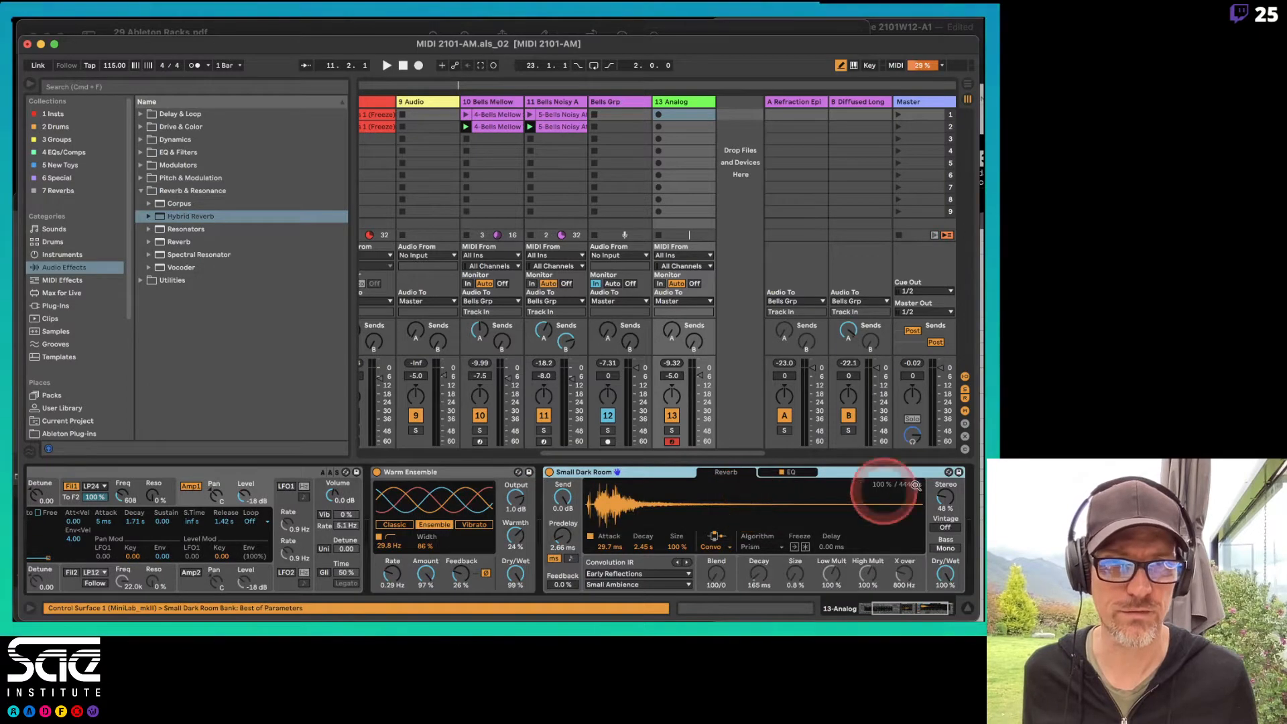
click(948, 472)
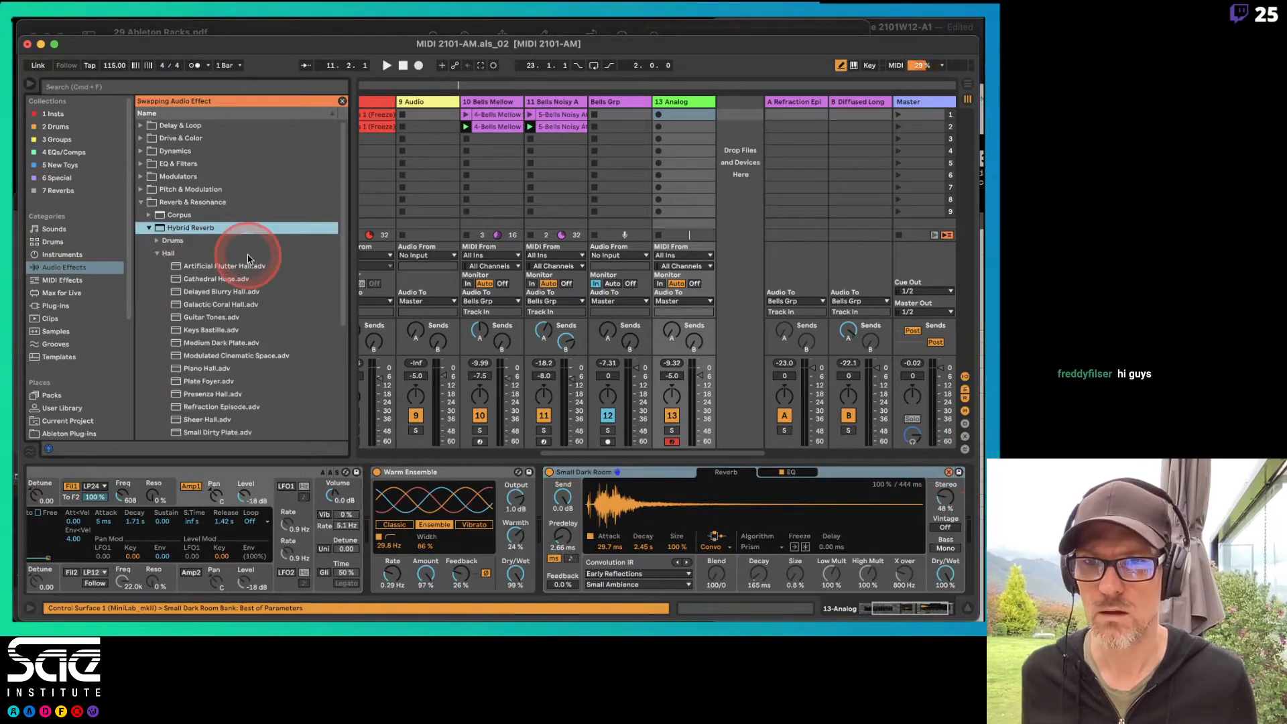
scroll(248, 255, down, 5)
scroll(248, 258, up, 3)
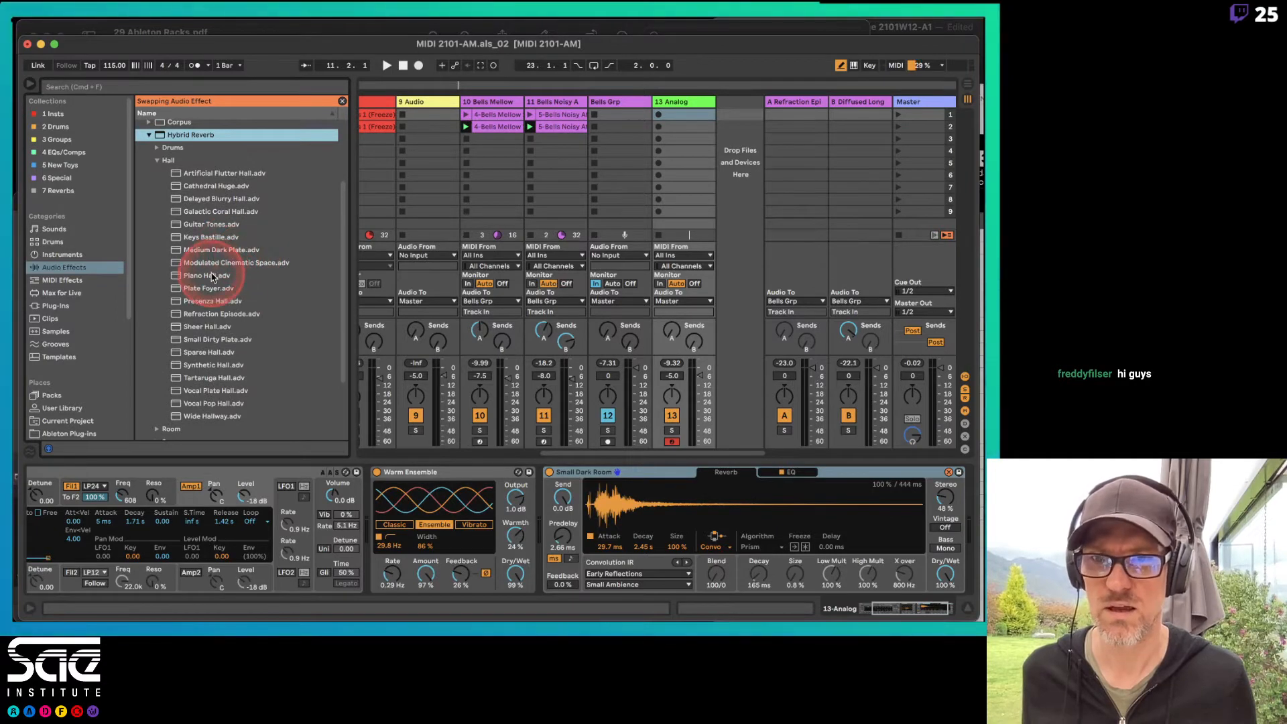
click(207, 275)
Set the Piano Hall reverb's dry/wet to 35 %, then end preset swapping and collapse the Reverb & Resonance folder
click(950, 570)
drag(951, 570, 951, 573)
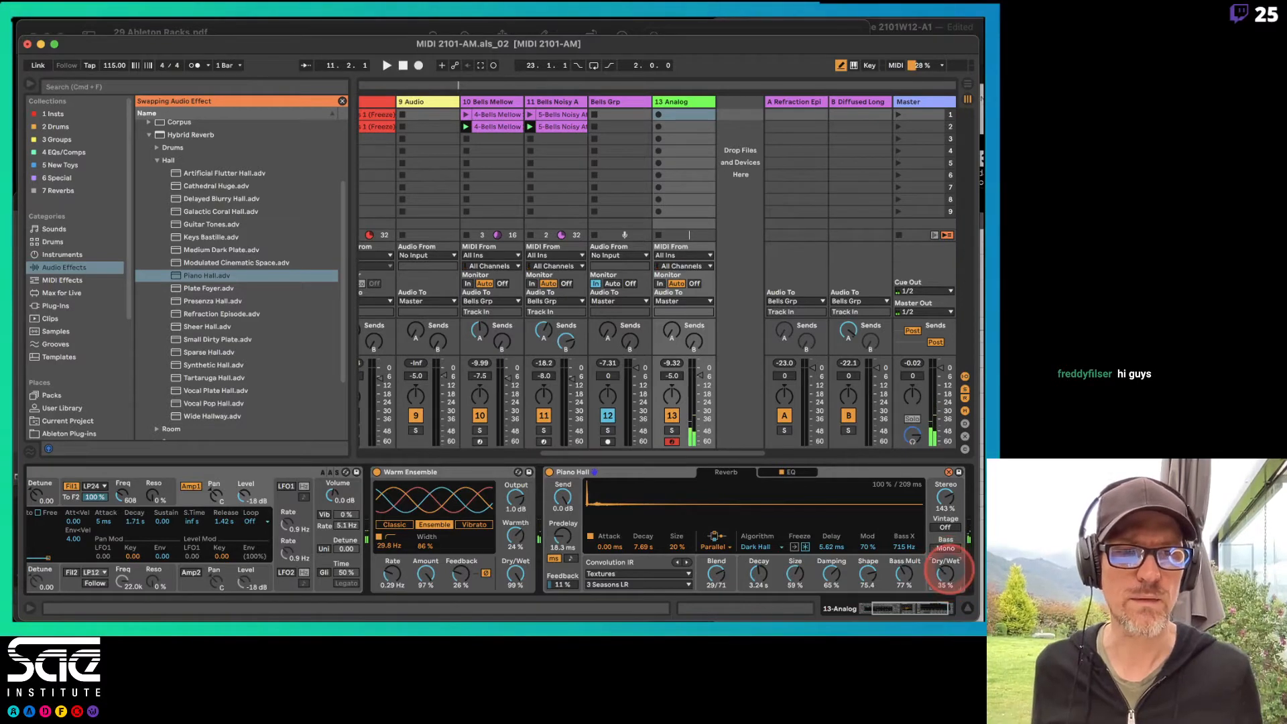
drag(946, 572, 950, 574)
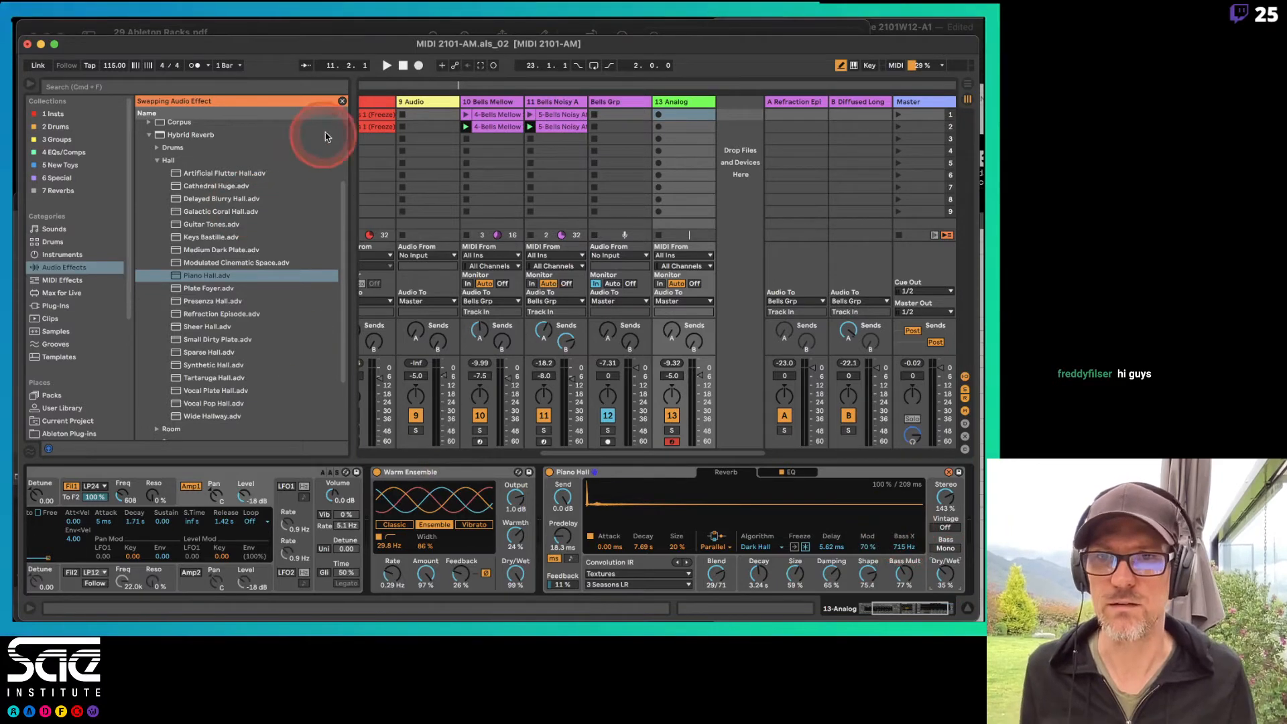
click(342, 100)
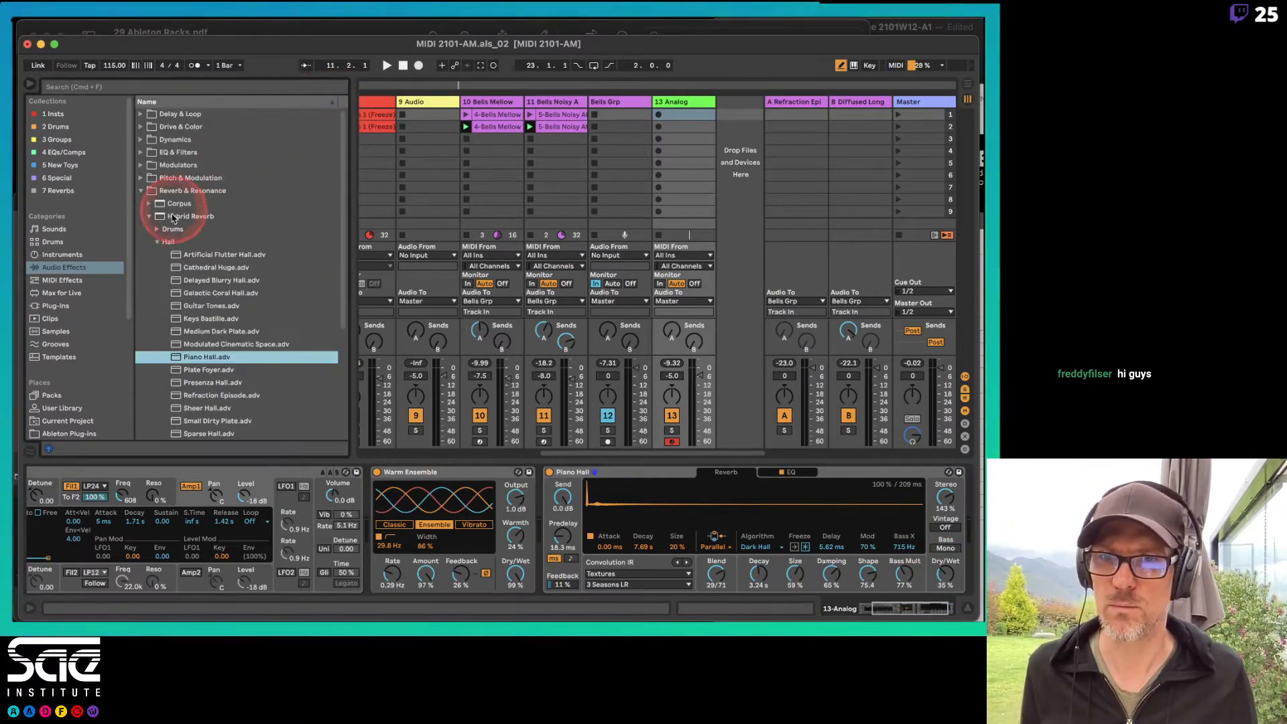
click(142, 191)
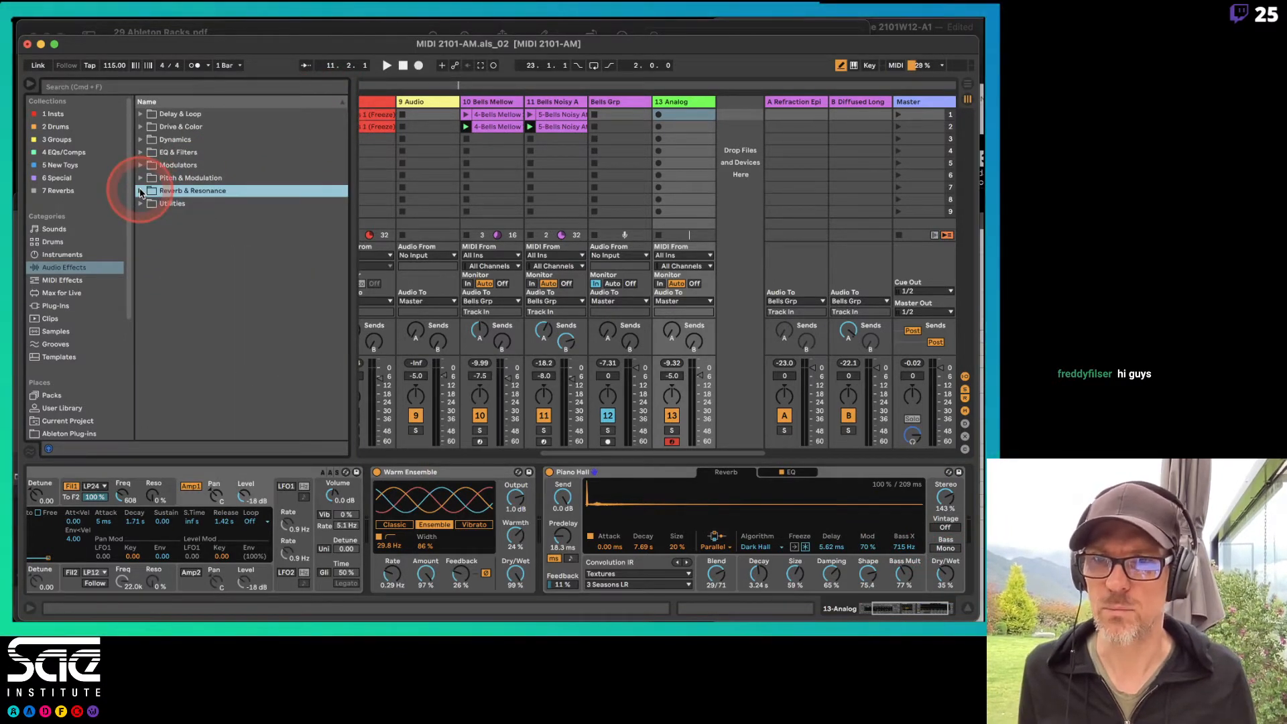
Insert a Saturator between Analog and the chorus, with drive 10.3 dB, color base -18.9 and color frequency 113 Hz
click(141, 127)
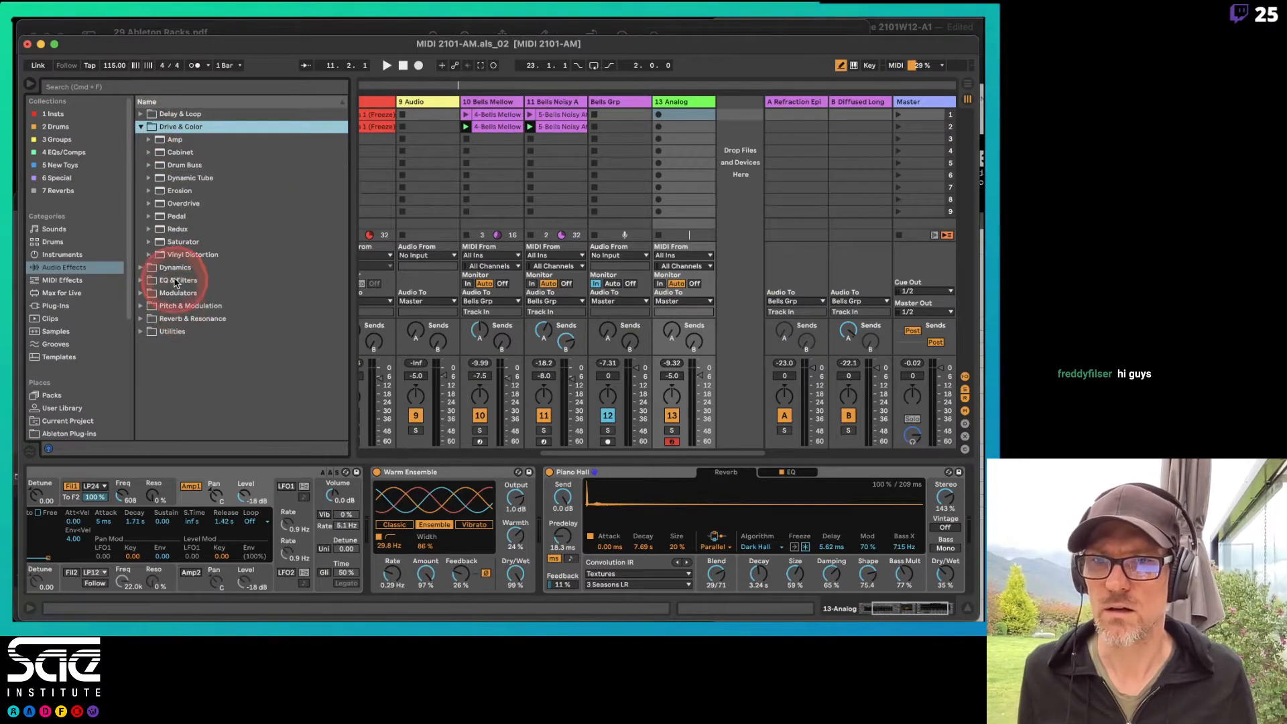
click(173, 242)
drag(333, 494, 362, 499)
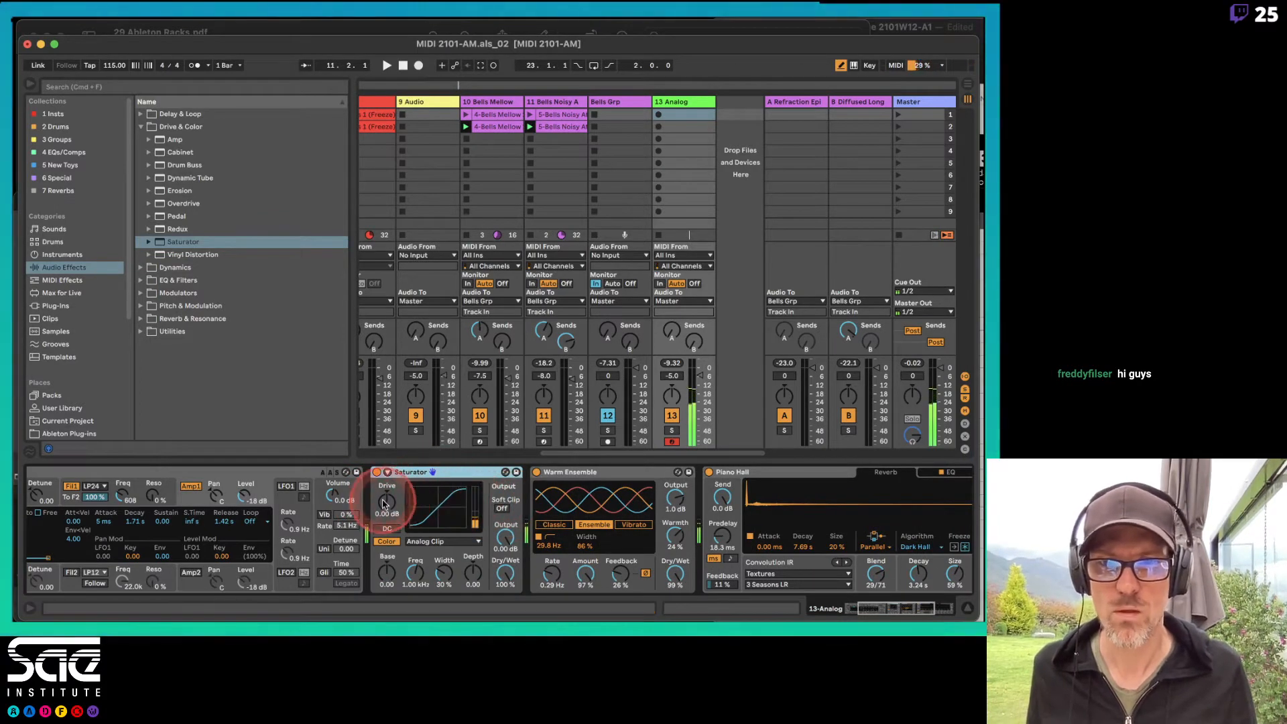
drag(387, 501, 387, 495)
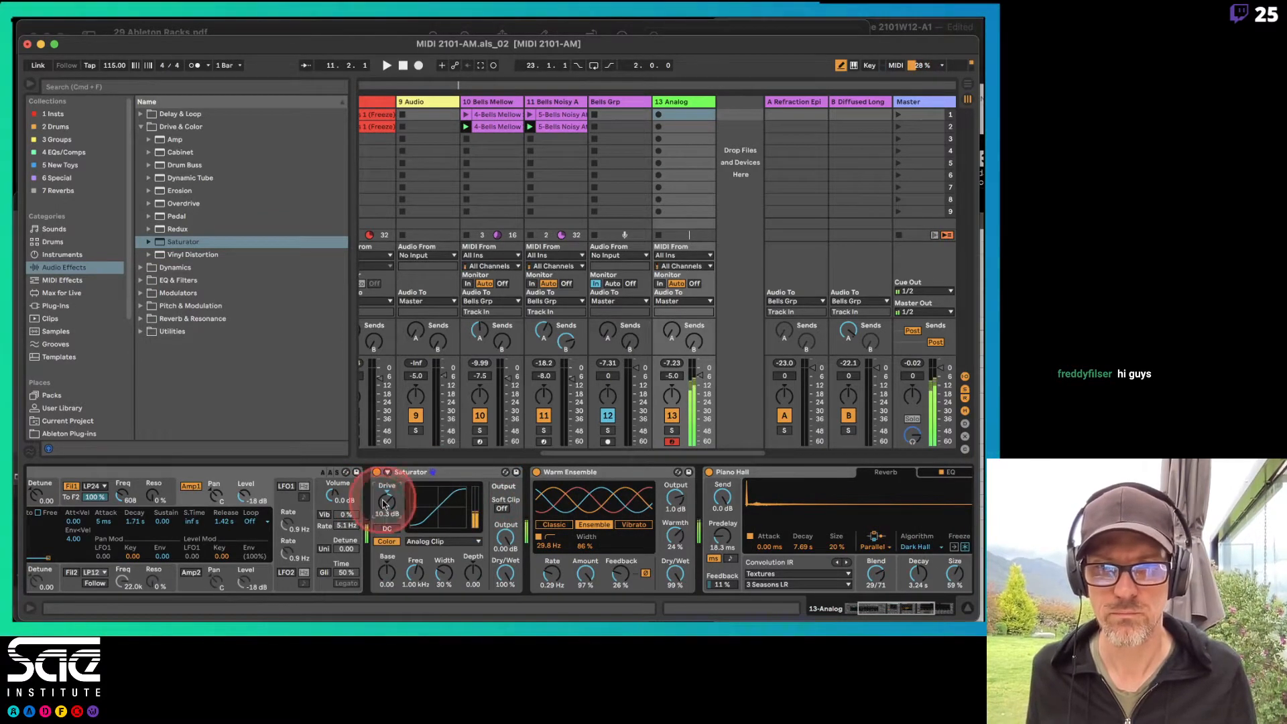
drag(389, 576, 387, 576)
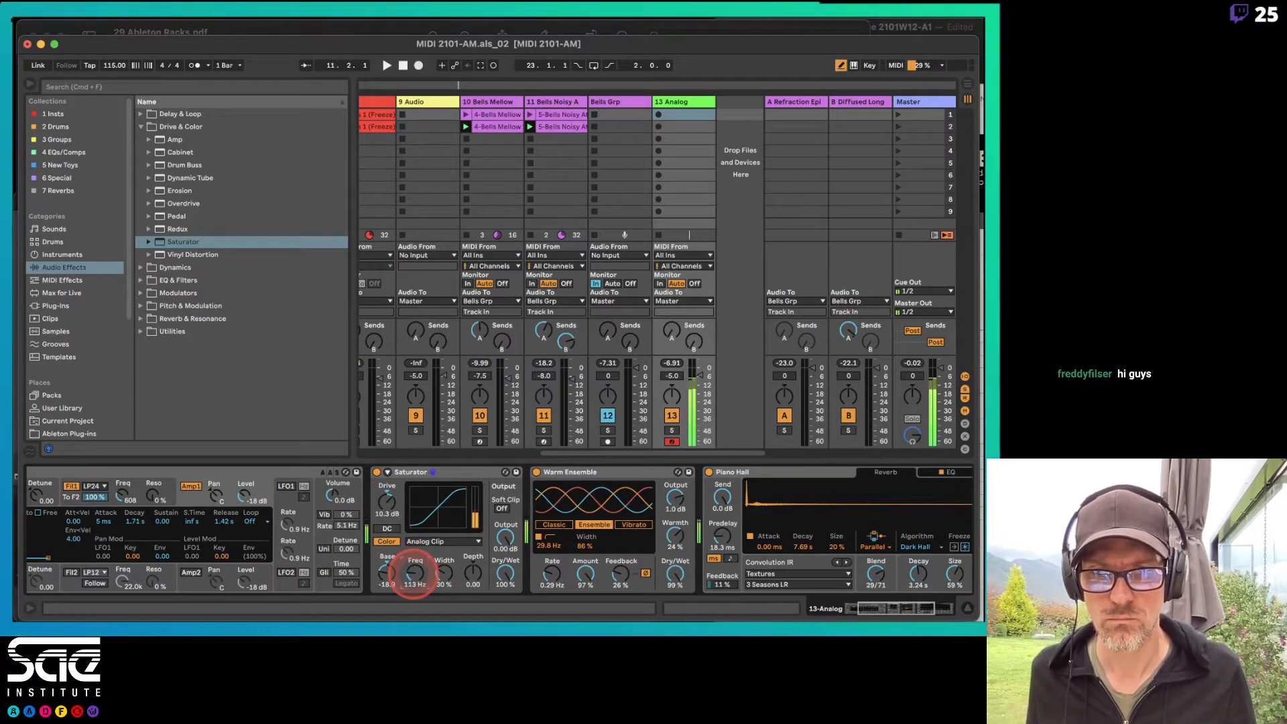
Try the Saturator's Soft Sine curve, settle on Medium Curve, and lower the output to -9.14 dB
click(442, 541)
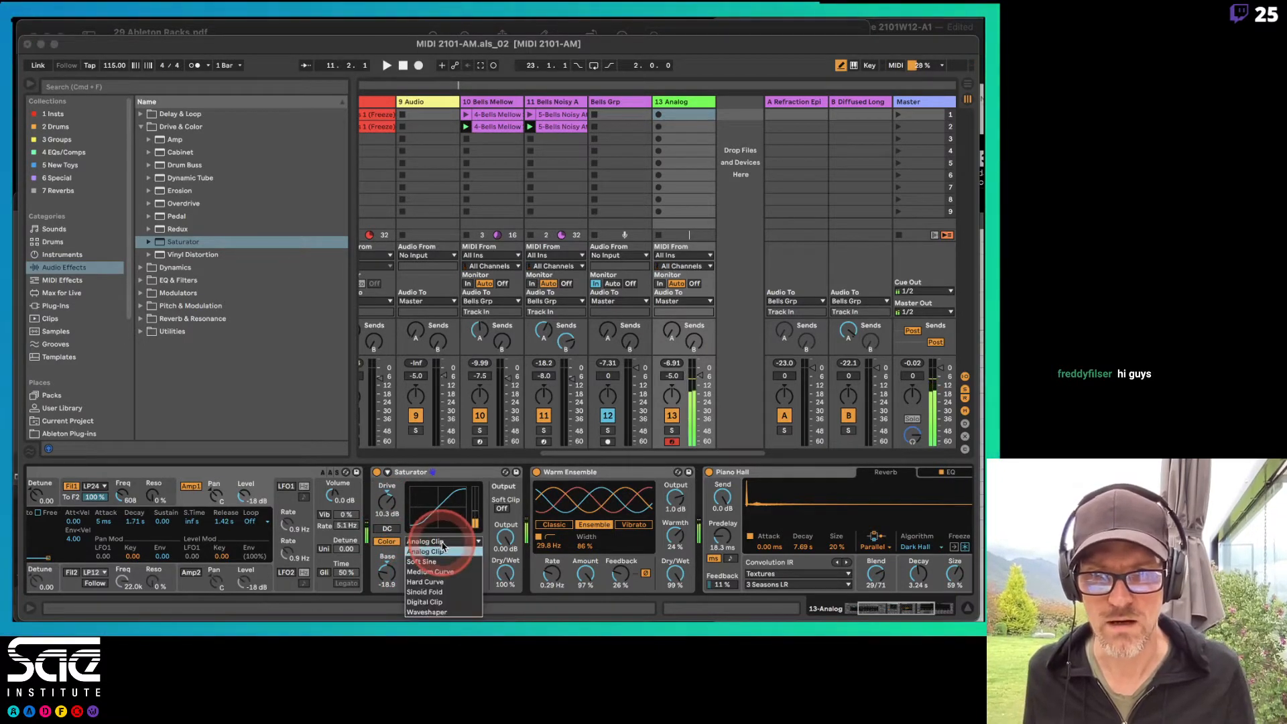
click(442, 562)
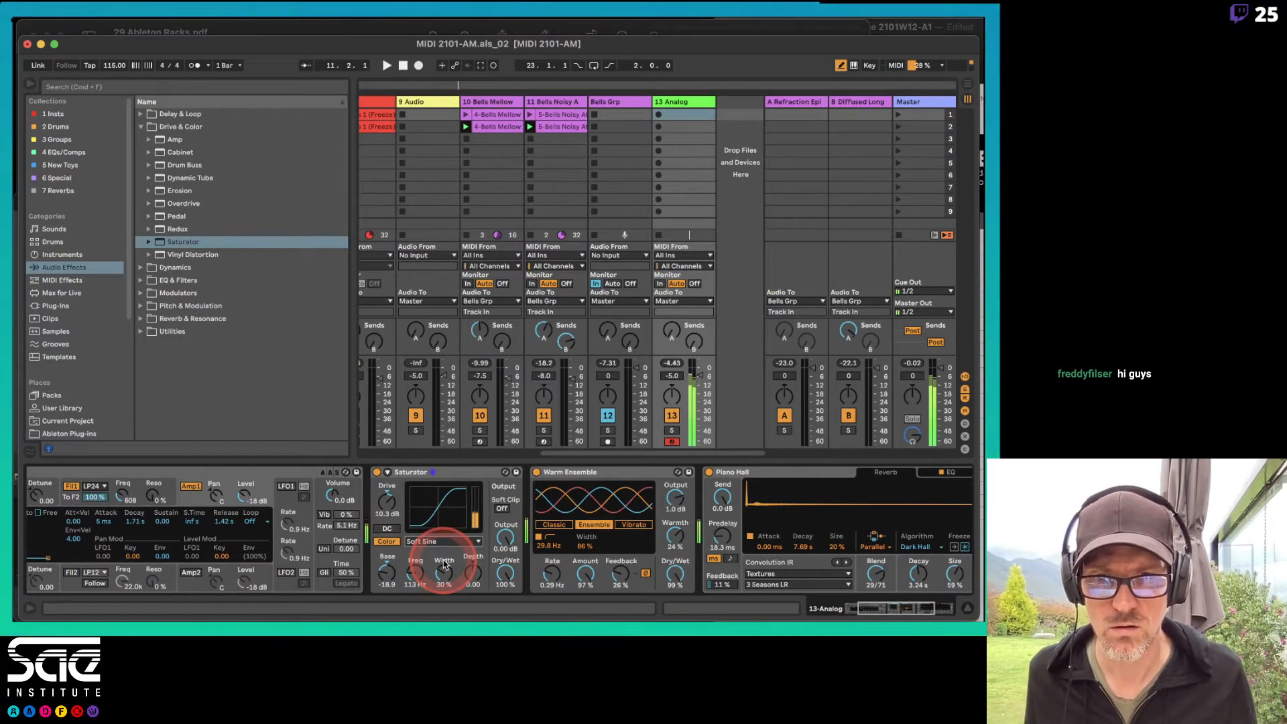
click(436, 541)
click(439, 571)
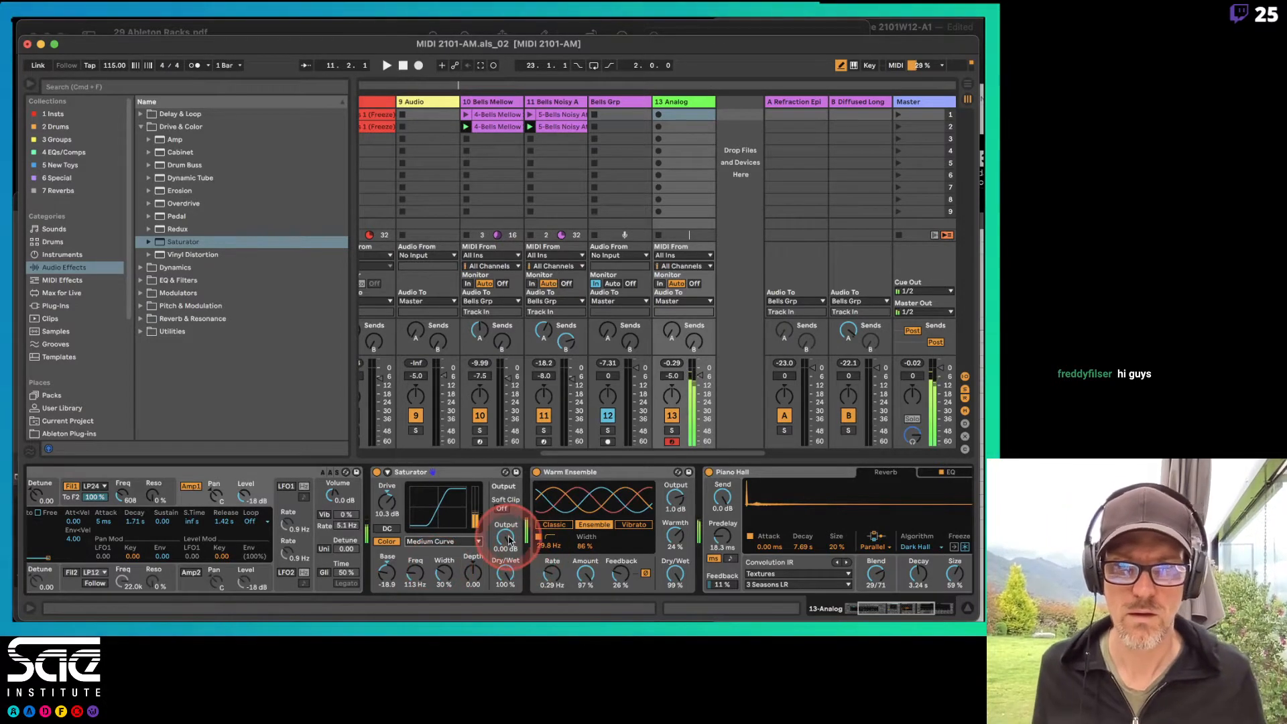
drag(502, 526, 505, 536)
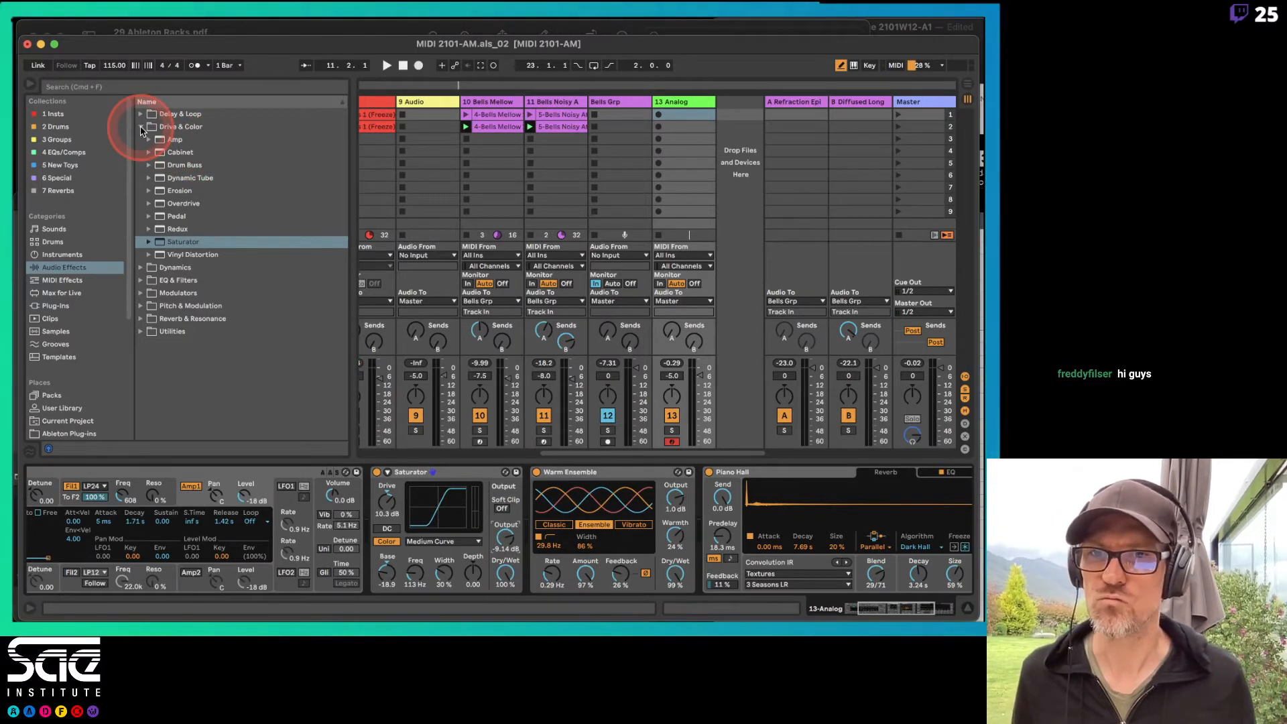
Add Erosion after the Saturator at about 2.29 kHz with amount 80.4, trying Wide Noise and choosing Noise mode
click(161, 255)
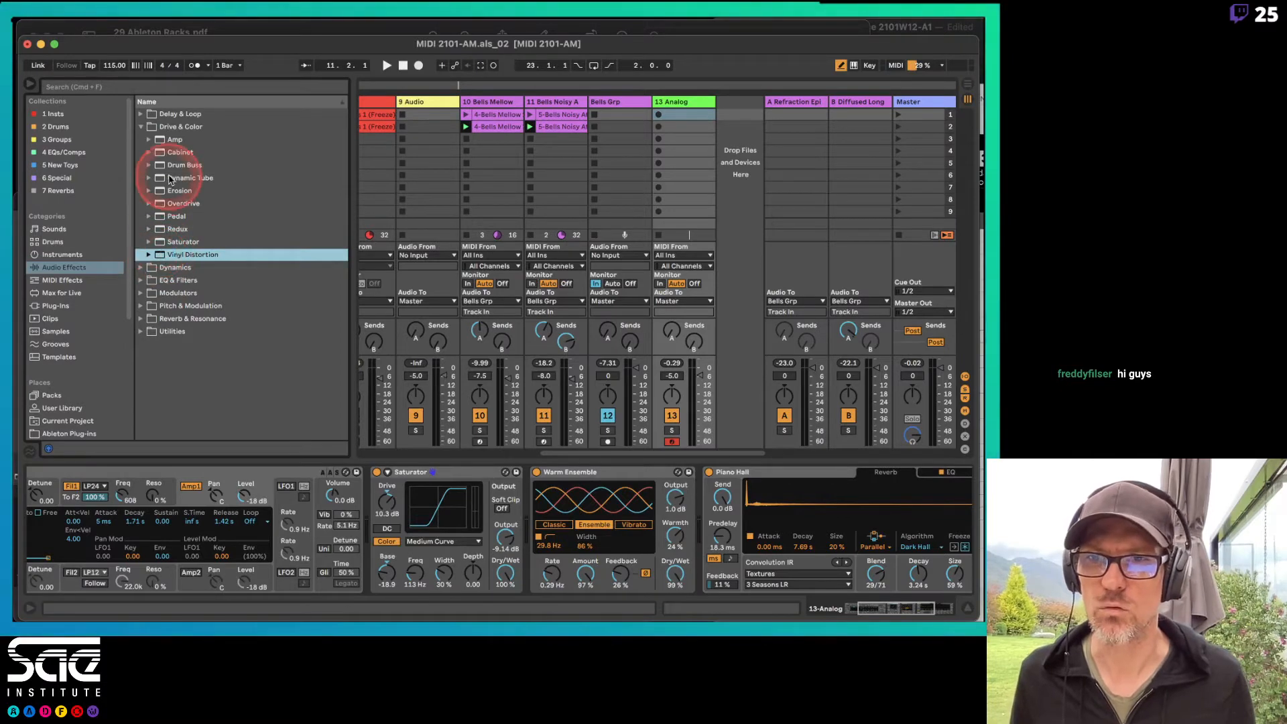
drag(161, 191, 510, 511)
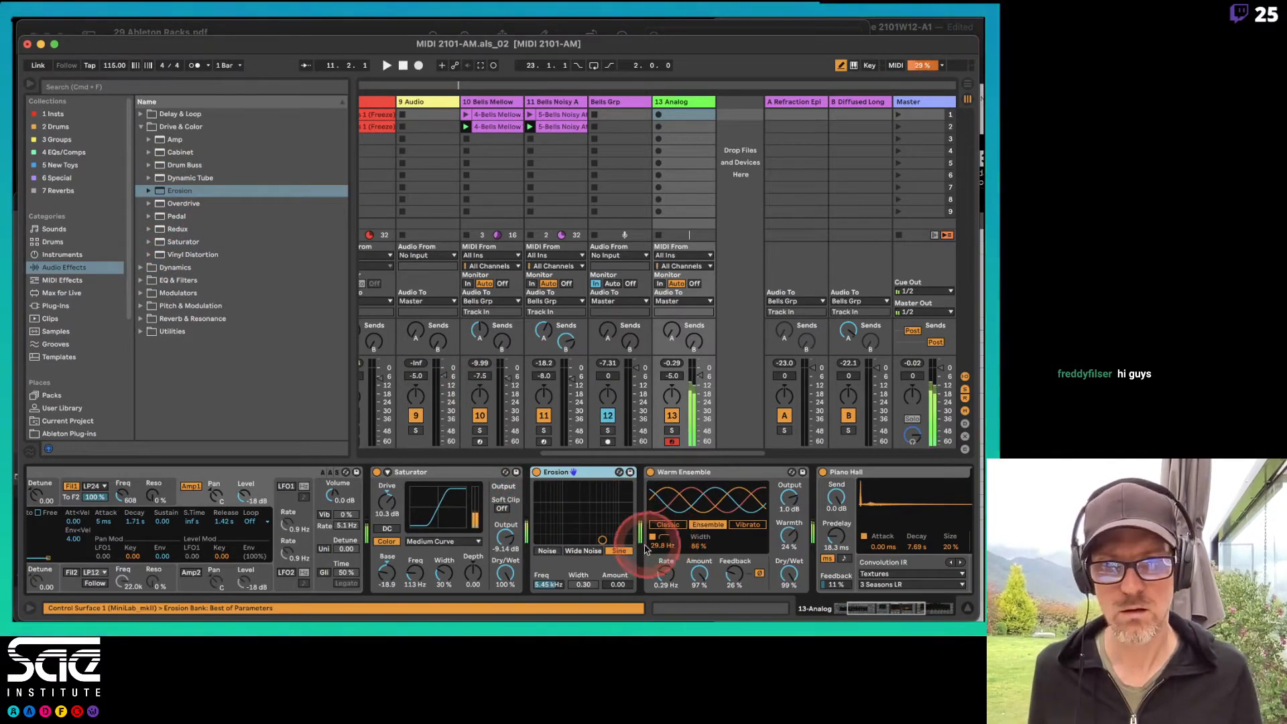
drag(602, 539, 576, 512)
mouse_move(579, 510)
mouse_down()
mouse_move(566, 502)
mouse_move(583, 505)
mouse_up()
click(582, 551)
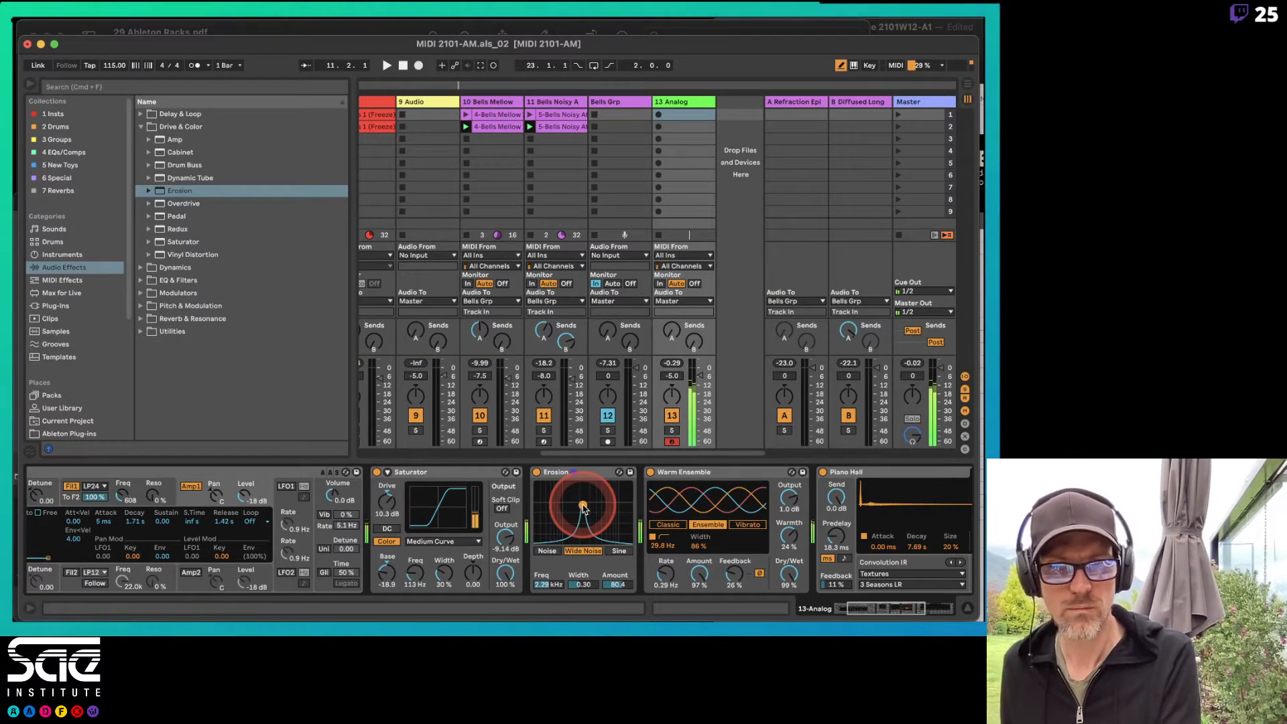
click(553, 551)
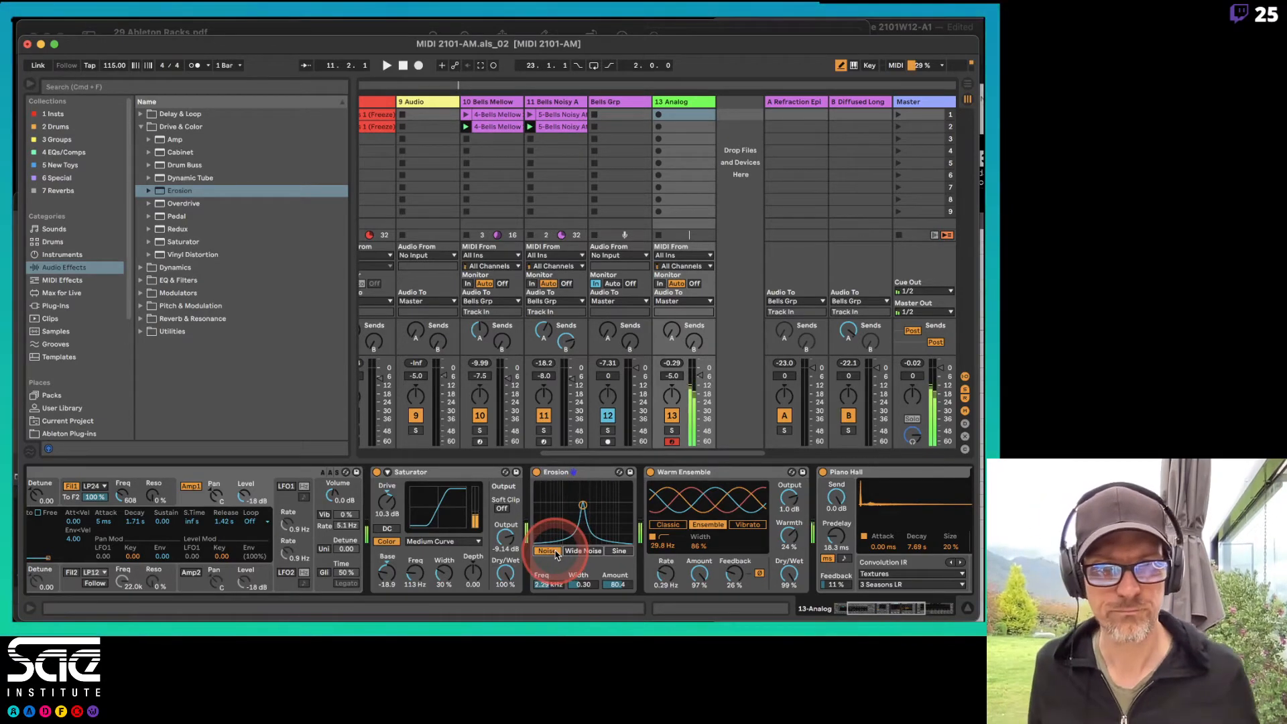
Reduce Erosion's amount to 22.6 and move the device ahead of the Saturator
mouse_move(608, 583)
mouse_down()
mouse_move(609, 602)
mouse_move(610, 587)
mouse_up()
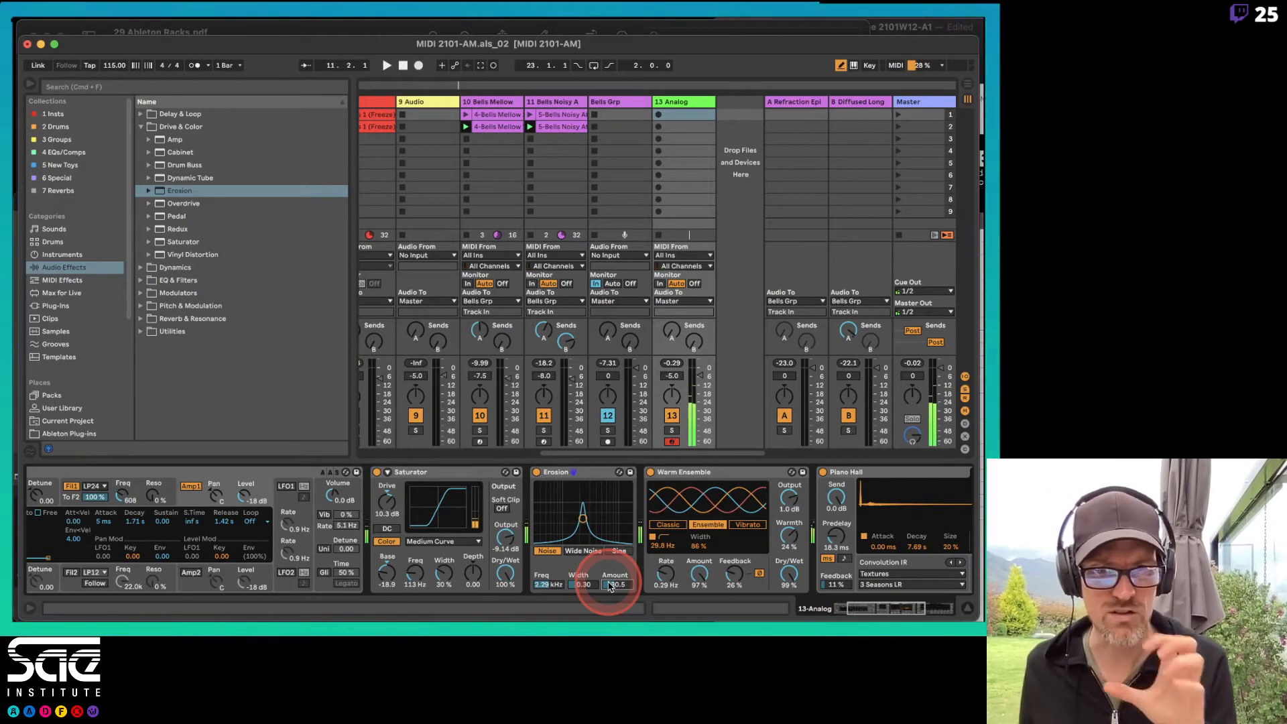
drag(609, 583, 609, 588)
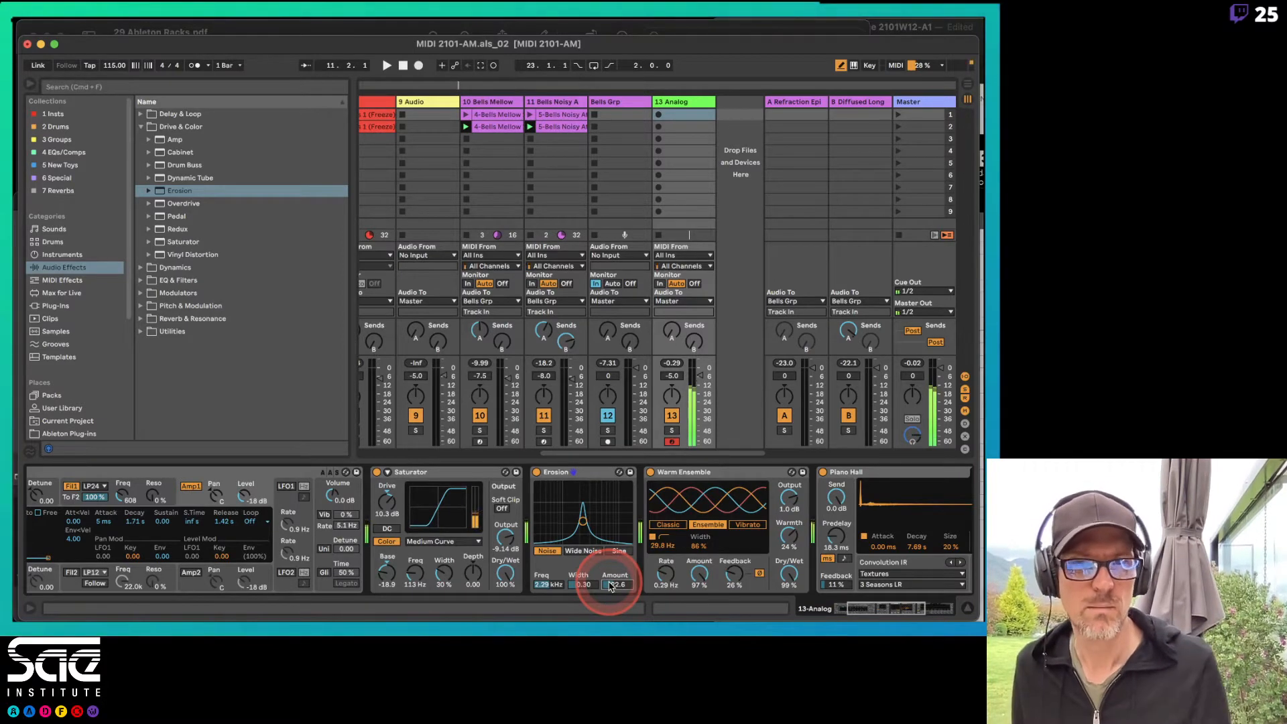
drag(585, 478, 382, 474)
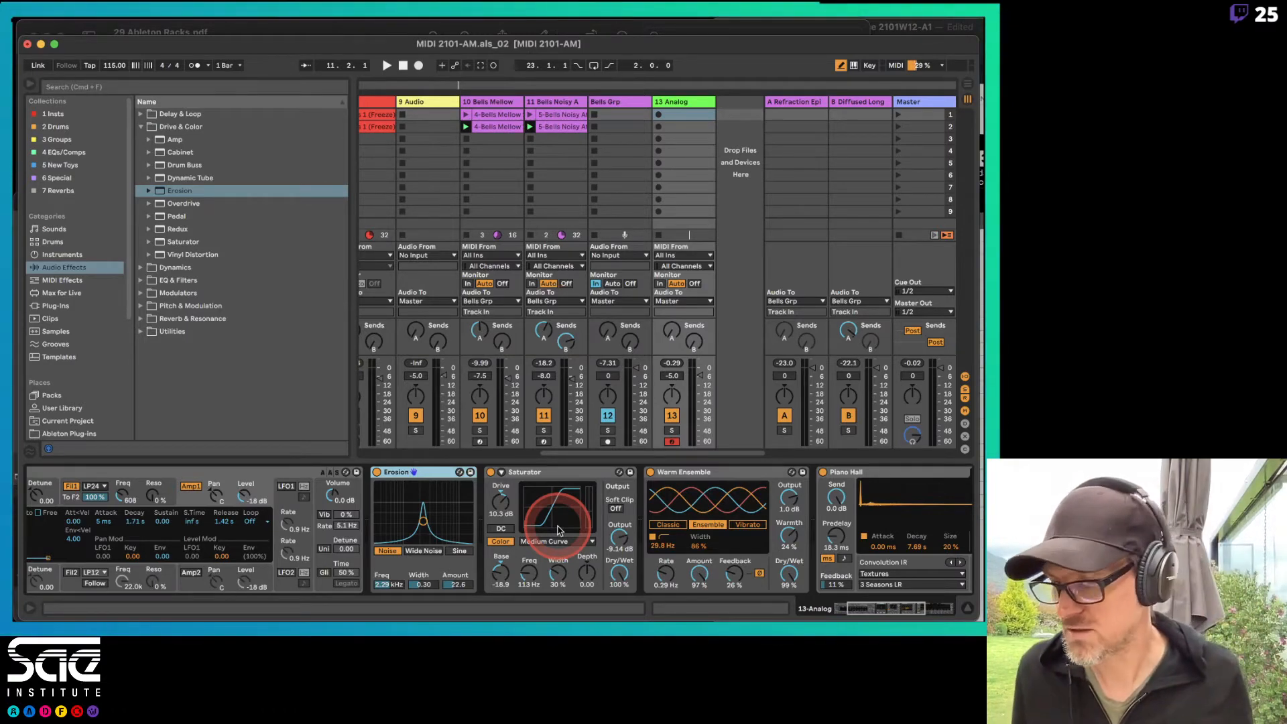
Select all devices from Analog through the Piano Hall reverb and group them into an Instrument Rack
click(267, 477)
click(539, 496)
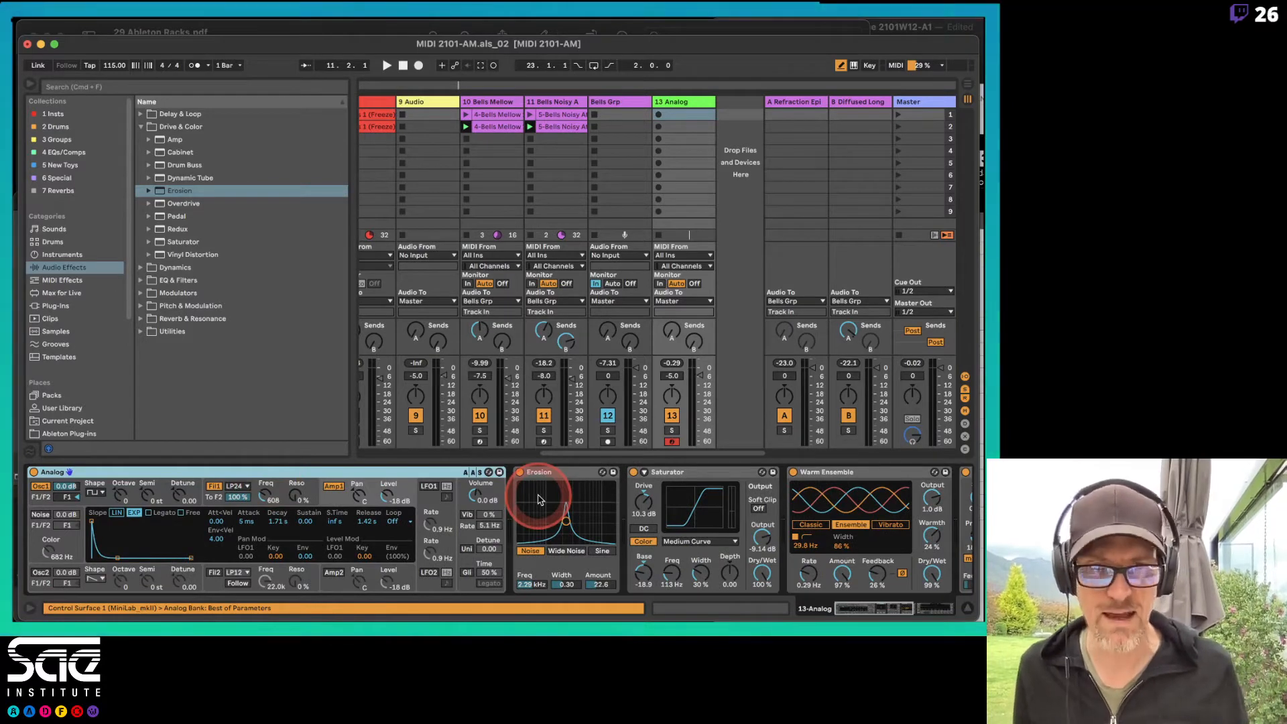
click(809, 511)
scroll(809, 518, right, 5)
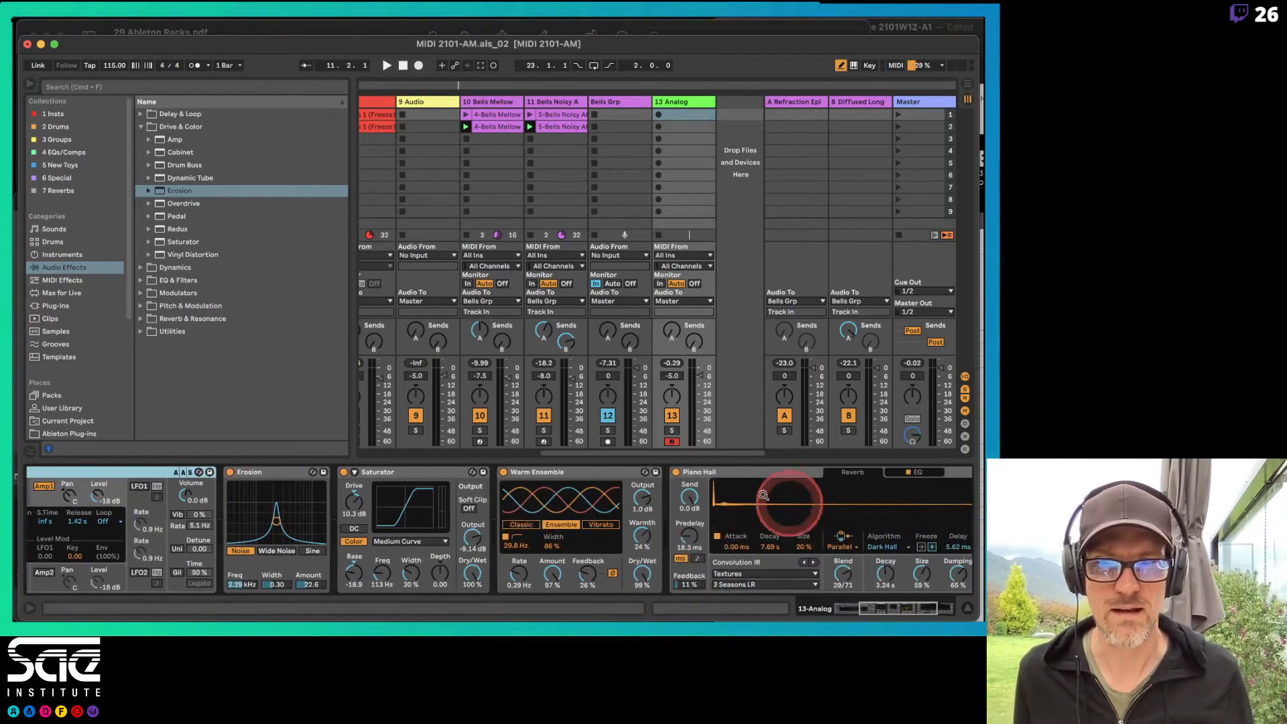
scroll(747, 483, right, 4)
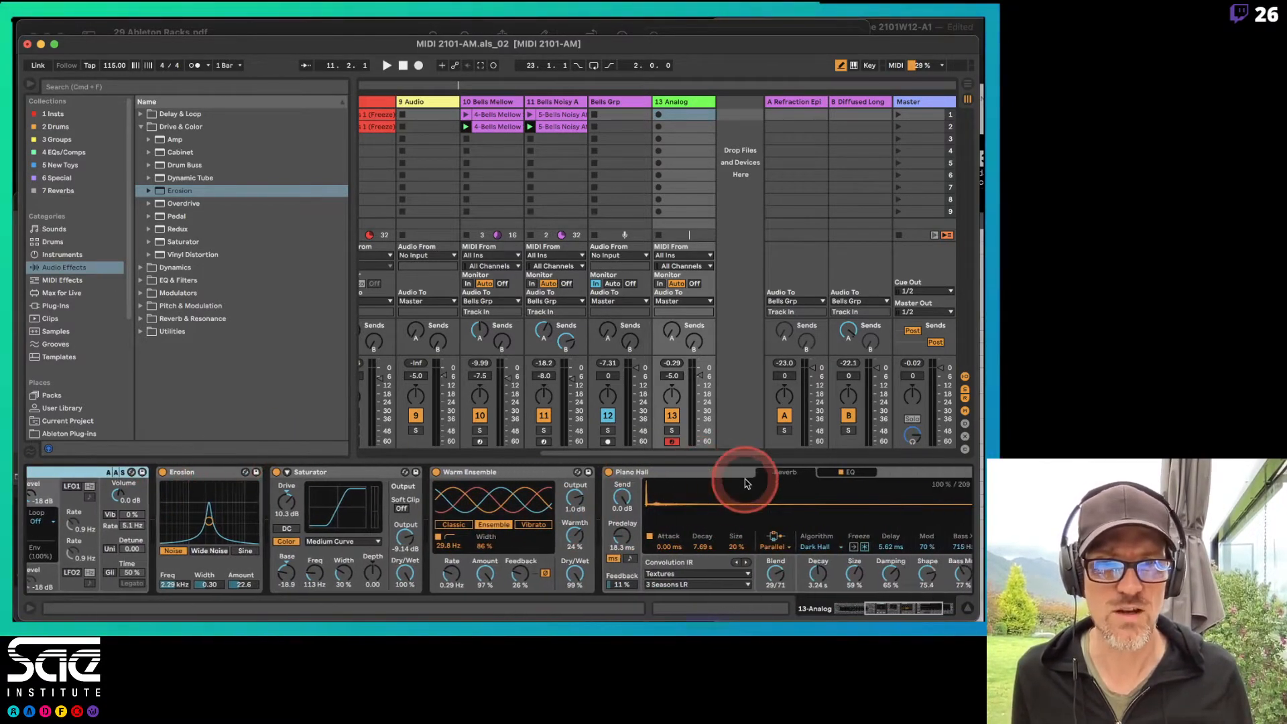
shift+click(622, 475)
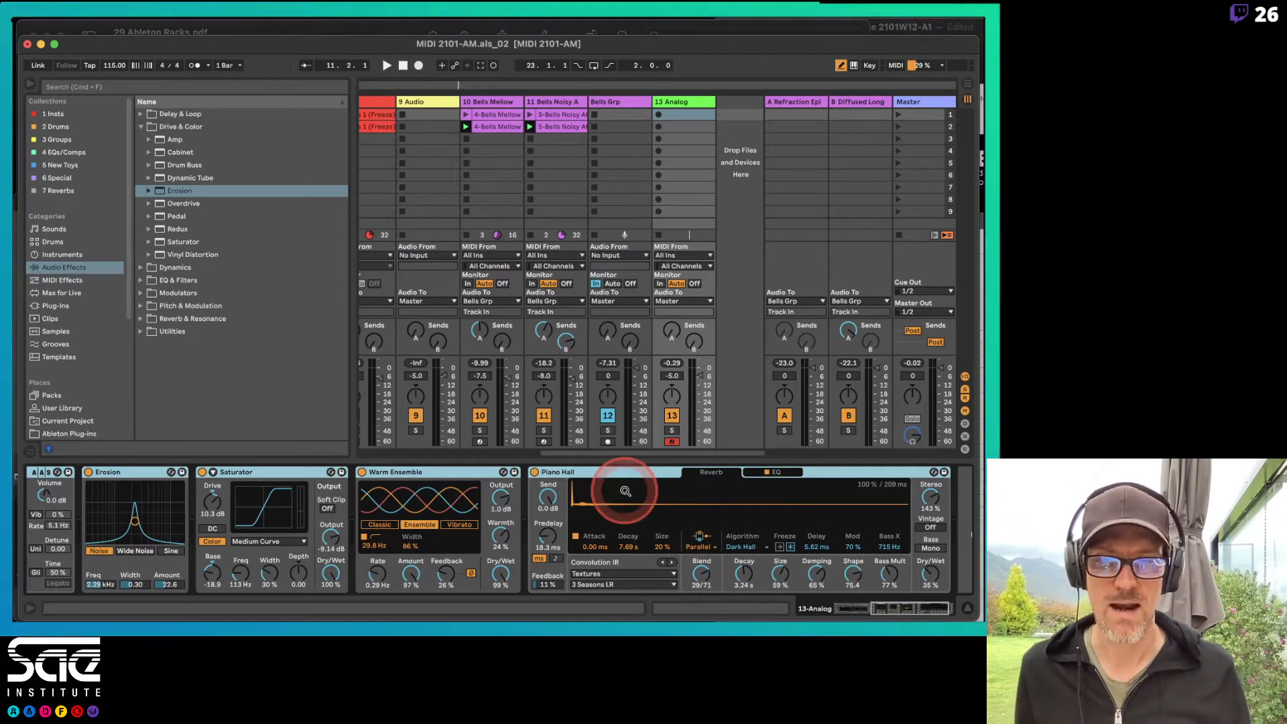
key(super+g)
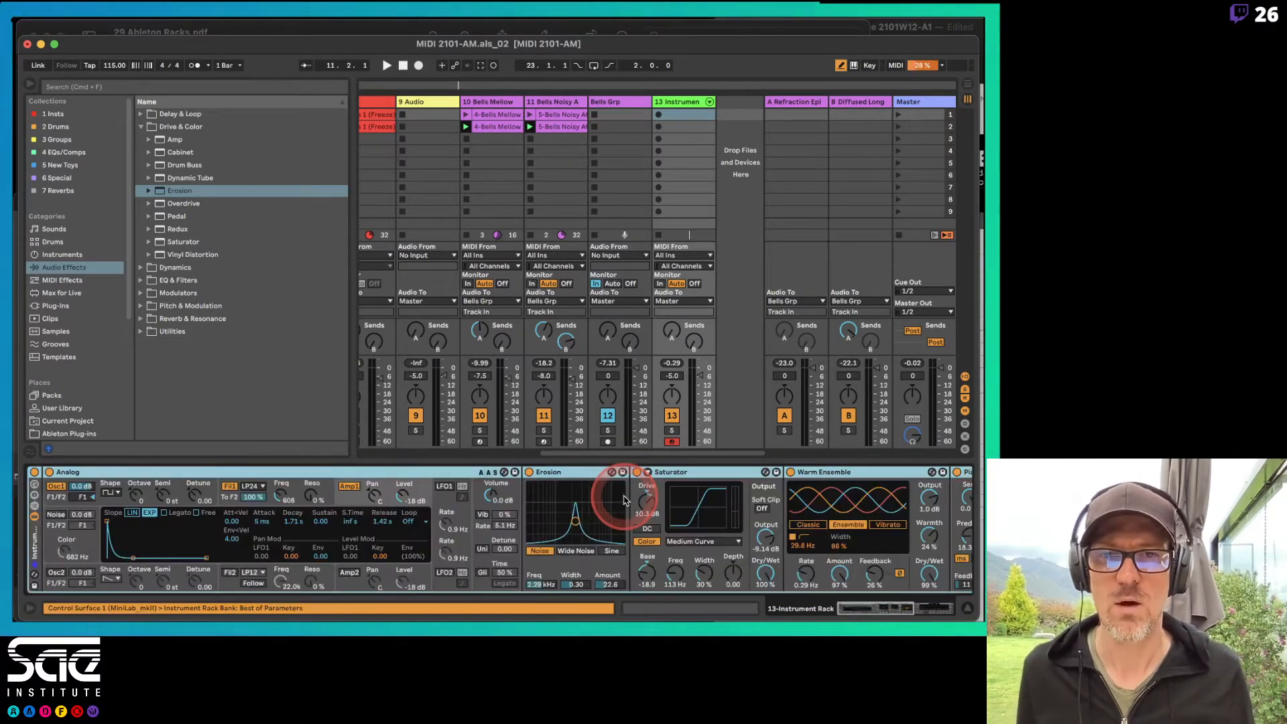
Show the macro controls of the Instrument Rack
click(181, 472)
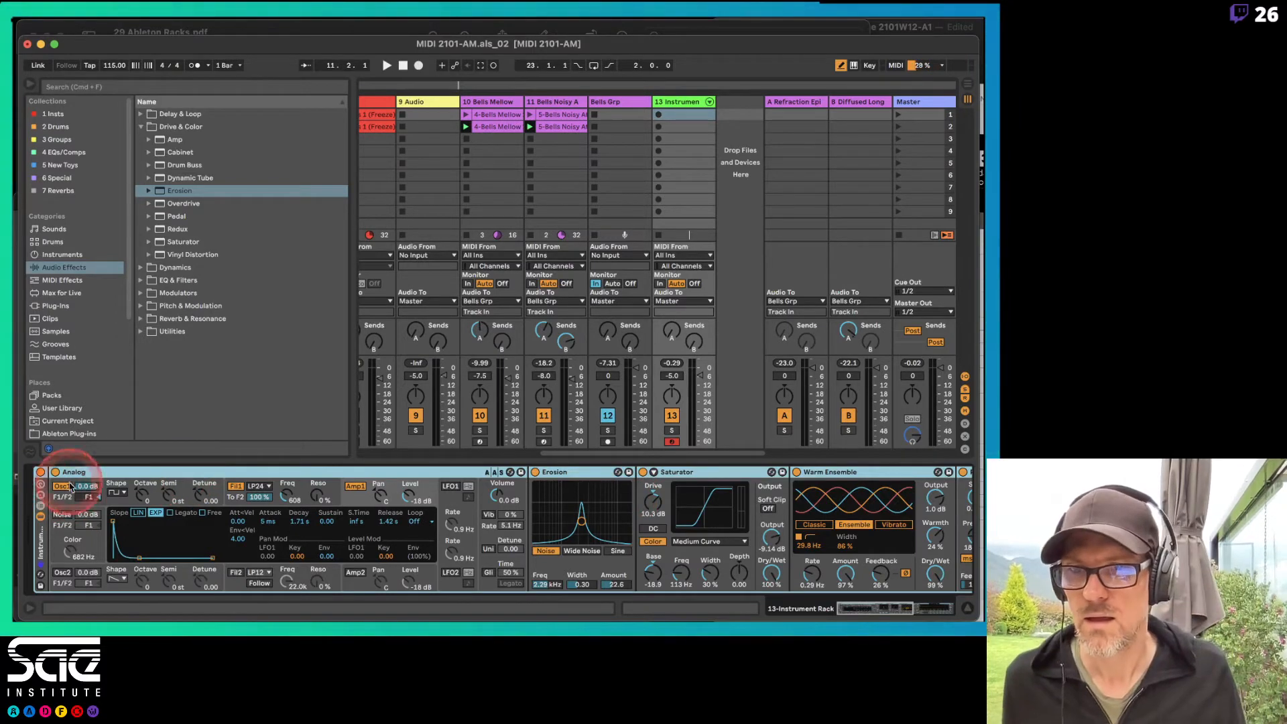
click(39, 549)
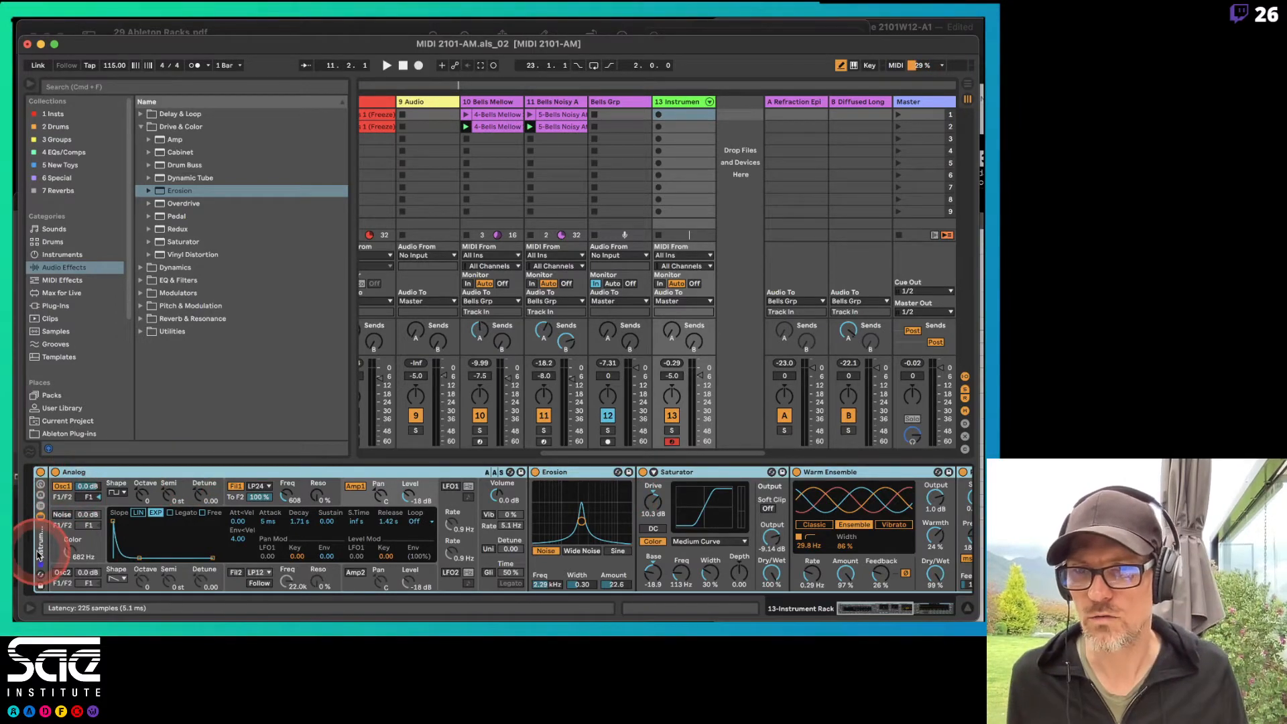
click(40, 484)
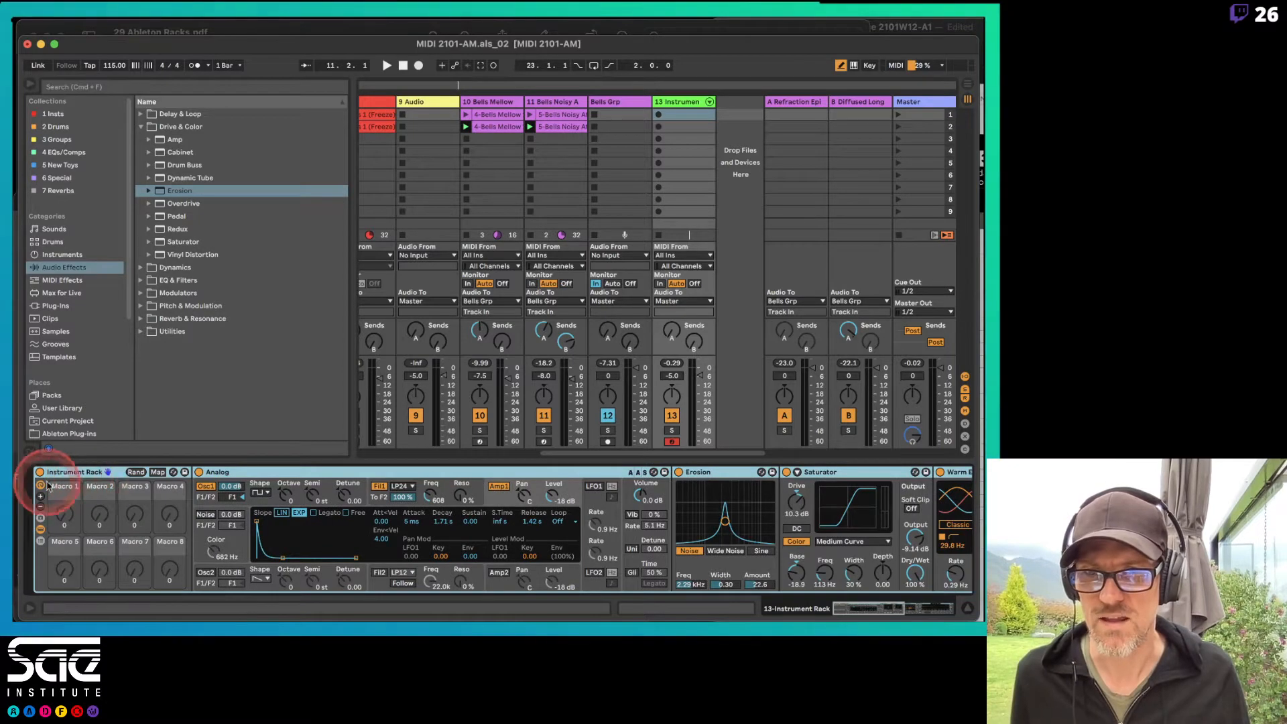
click(250, 481)
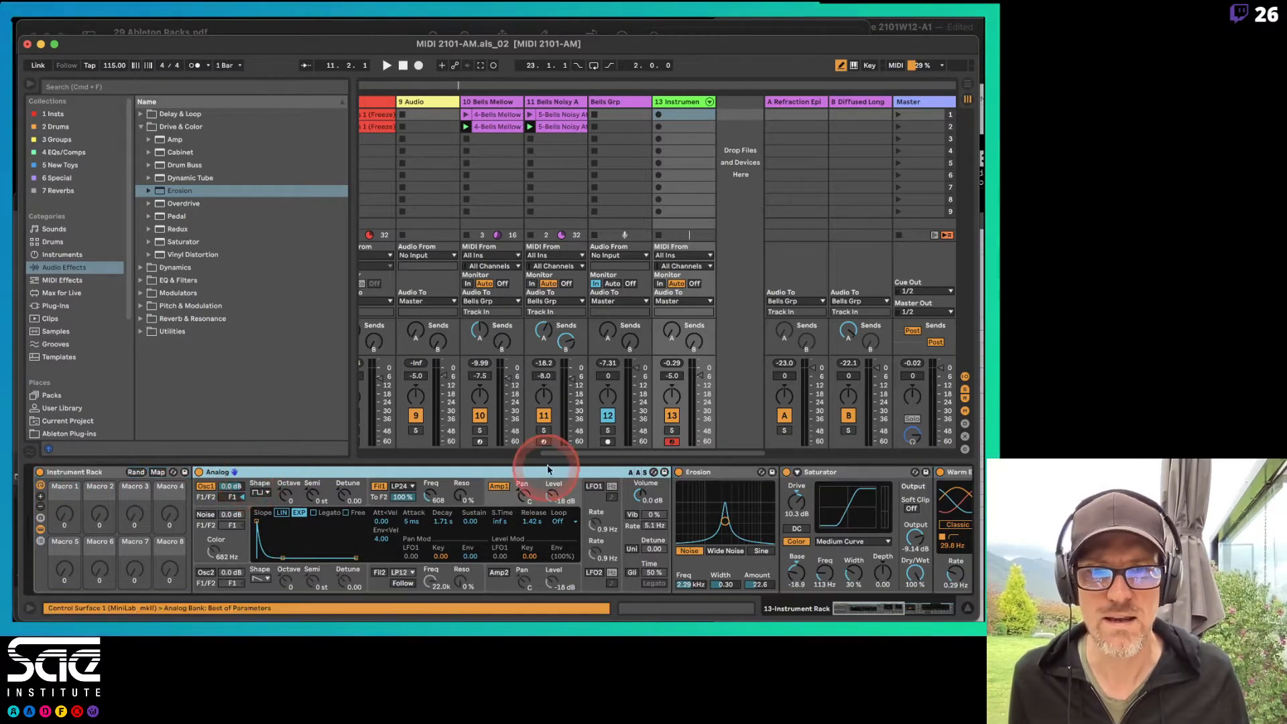
click(715, 473)
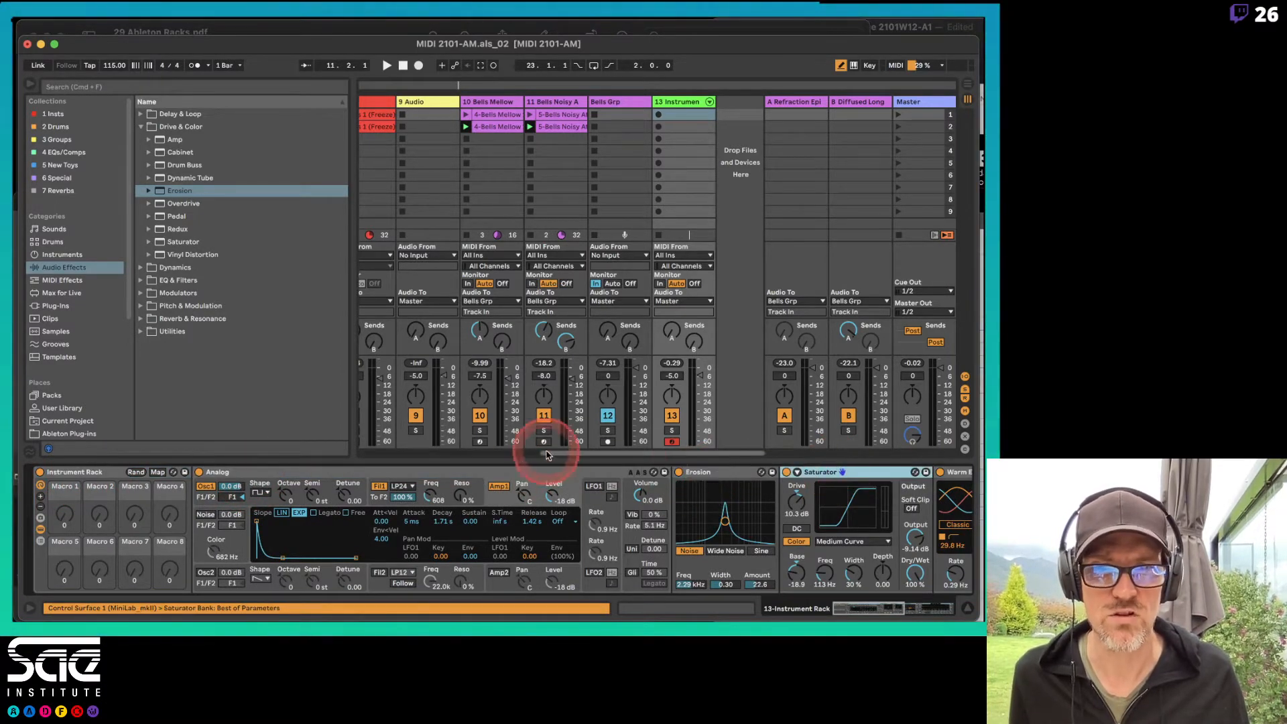
click(526, 472)
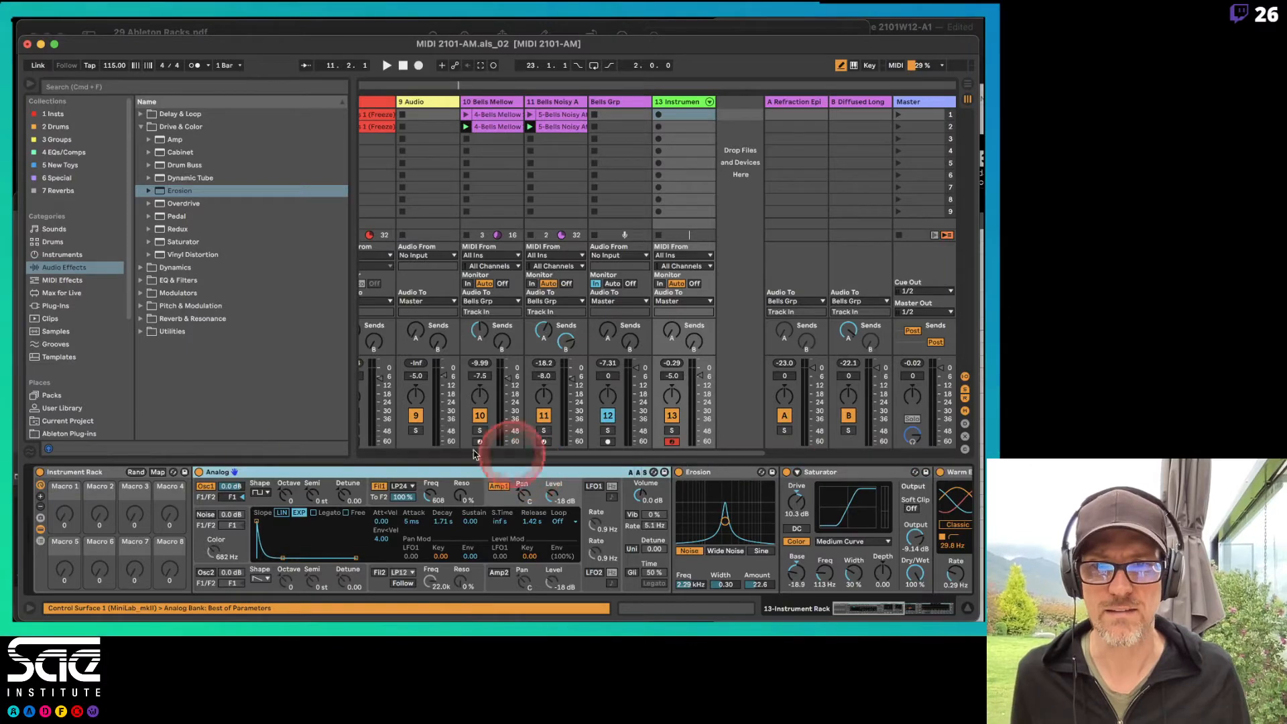
Rename the Instrument Rack to Big Pluck and save it as a preset in the User Library
click(102, 473)
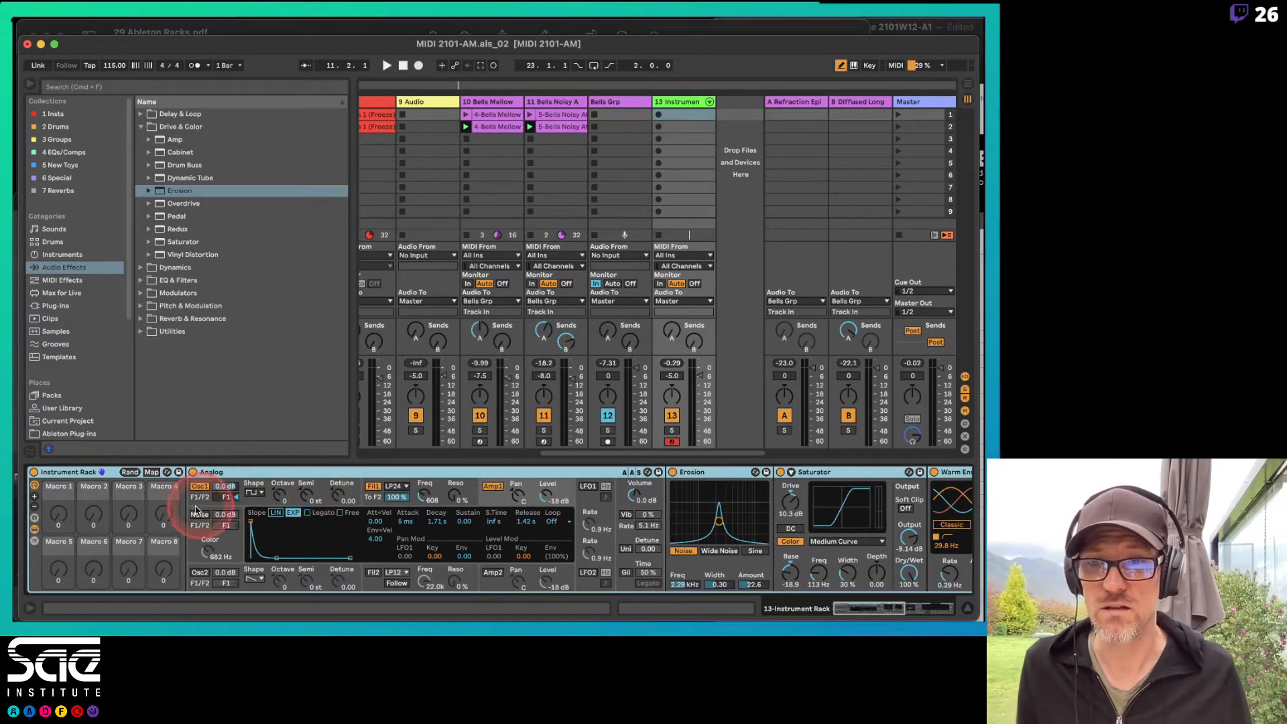
scroll(202, 515, left, 1)
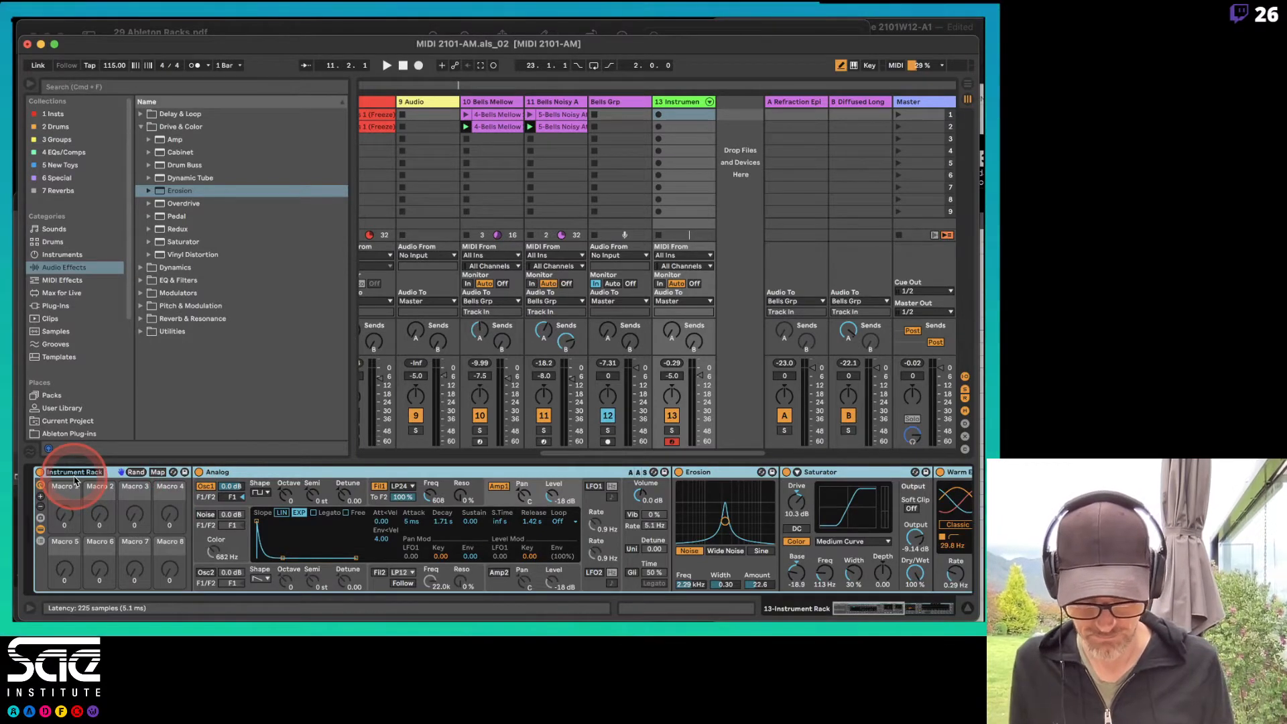
text(Pl)
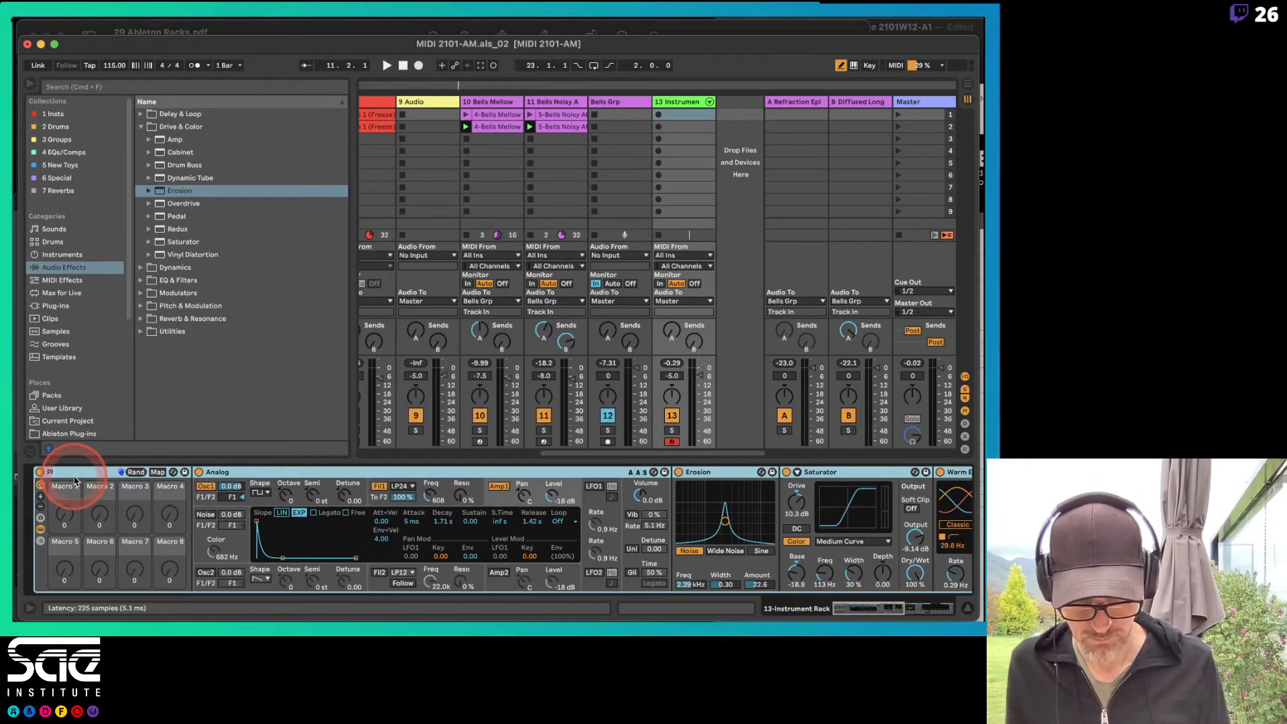
text(uck)
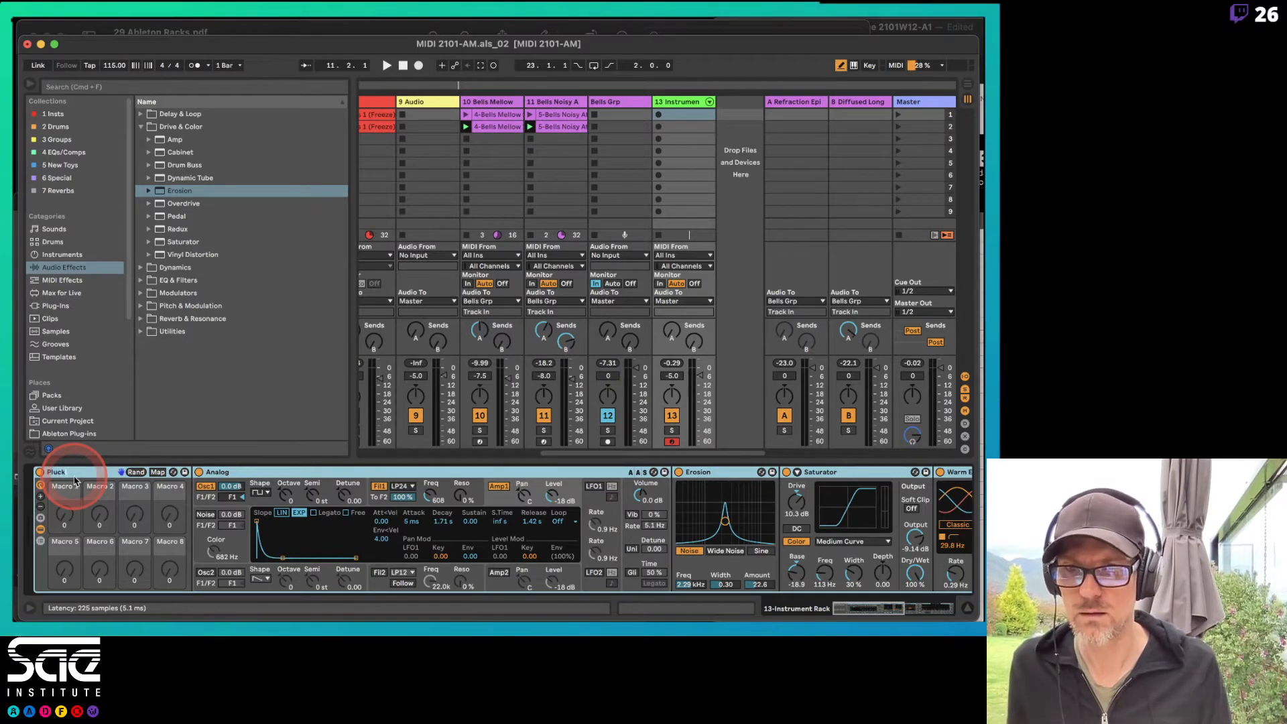
text( Warm)
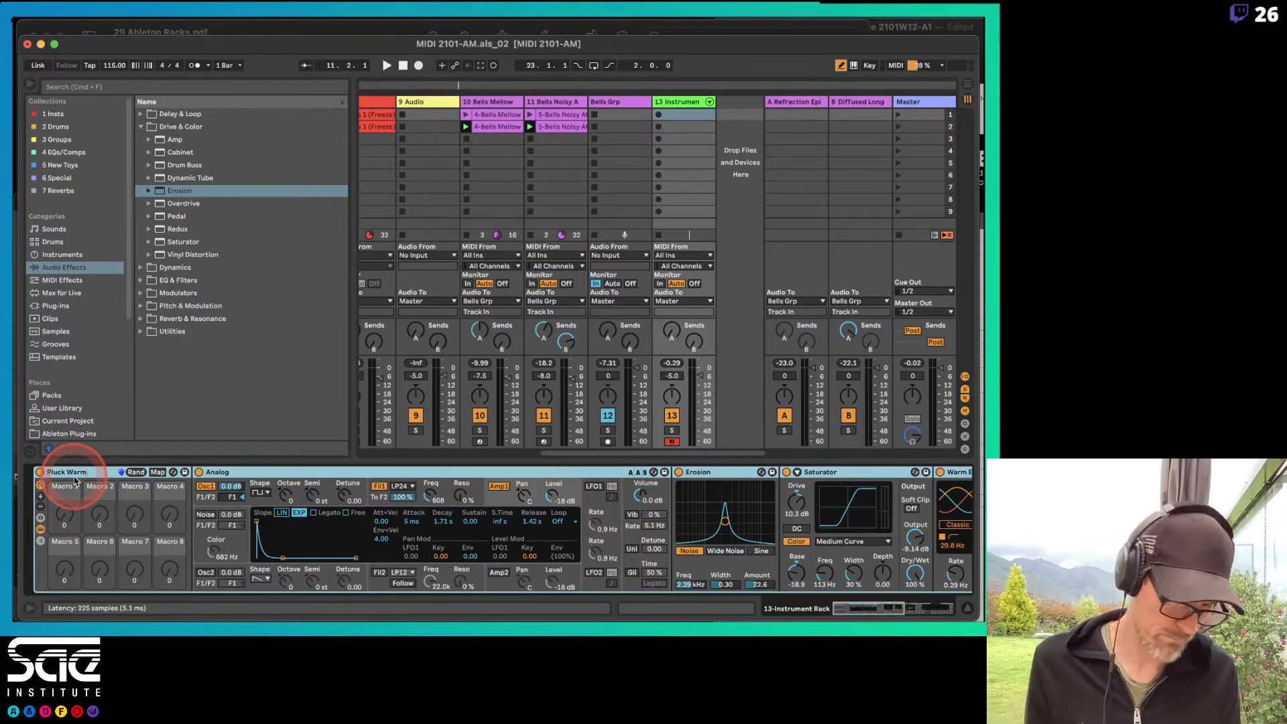
key(BackSpace)
key(BackSpace)
key(BackSpace)
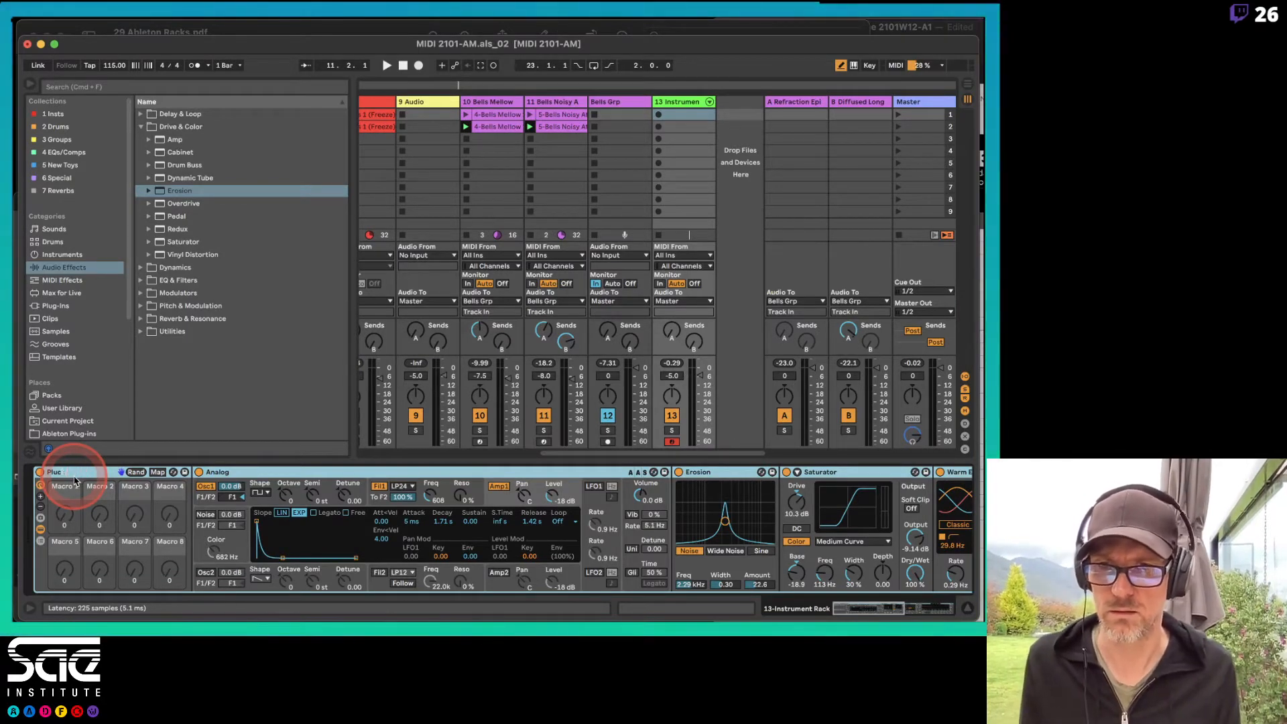
key(BackSpace)
key(BackSpace)
key(BackSpace)
text(Big)
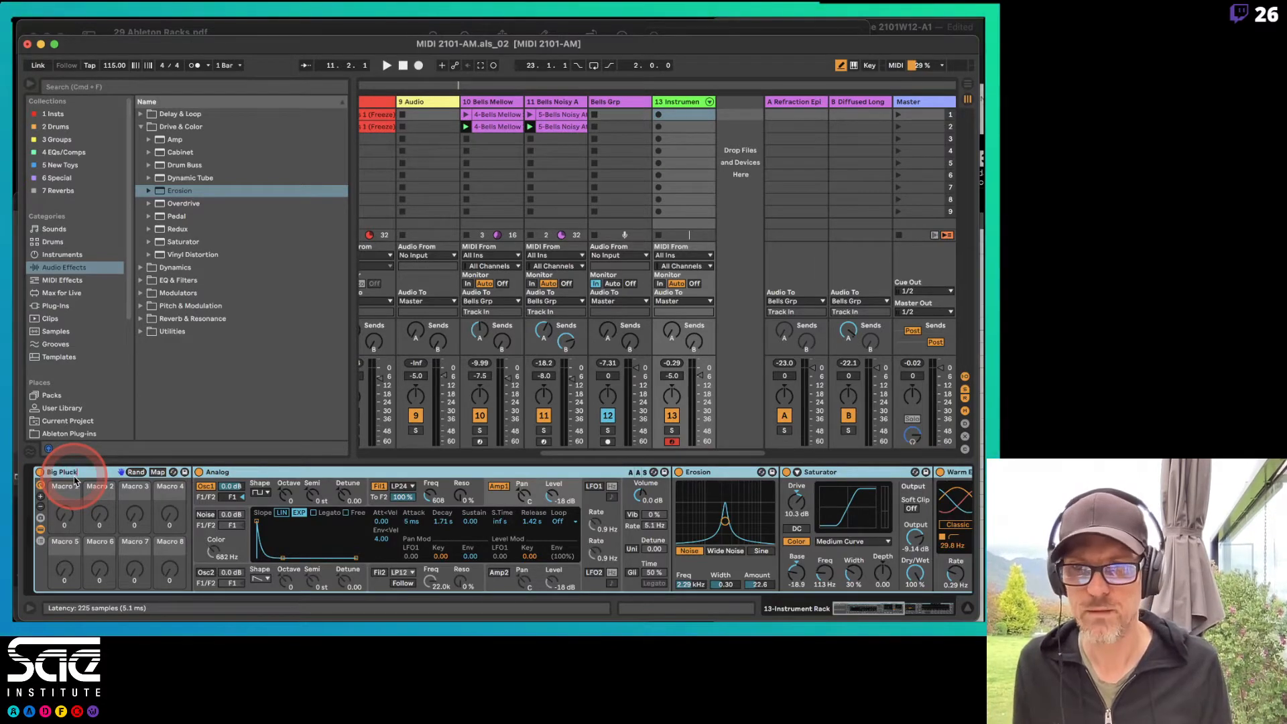
key(Return)
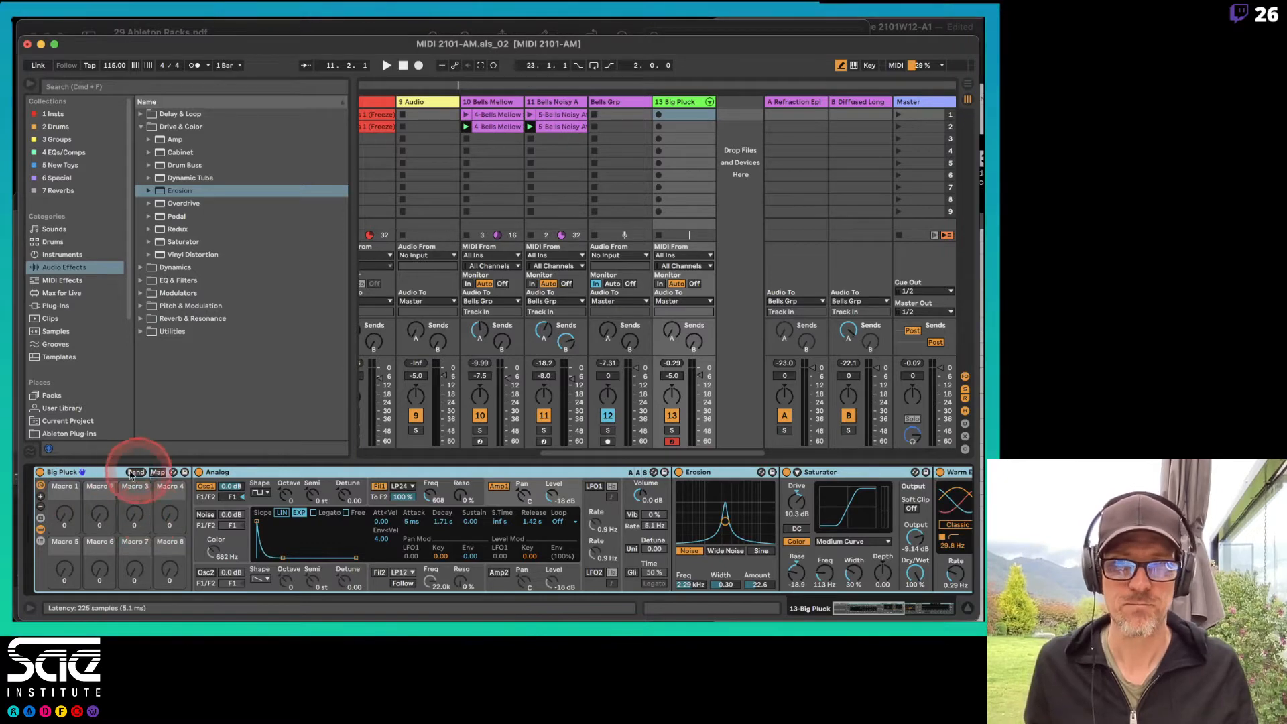
click(186, 474)
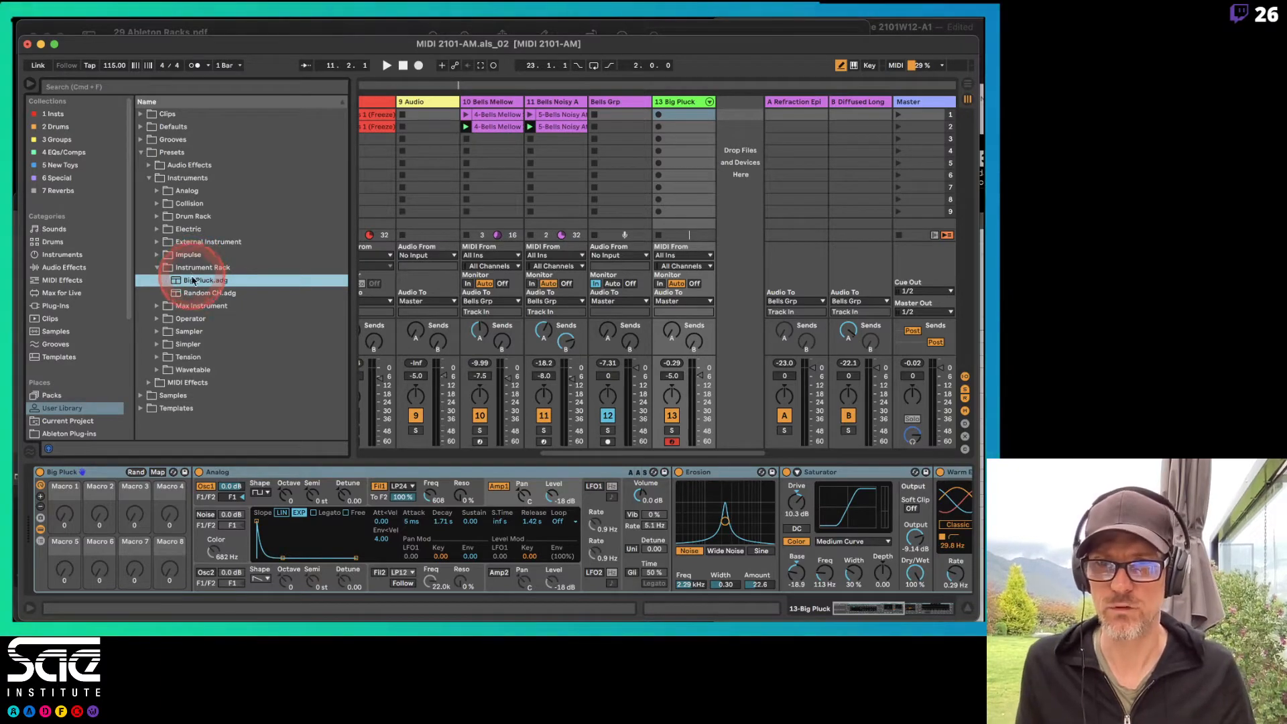
Add a new MIDI track and load the Simple Bass Spread preset onto it from the Bass folder of Ableton Plug-ins
scroll(84, 318, down, 5)
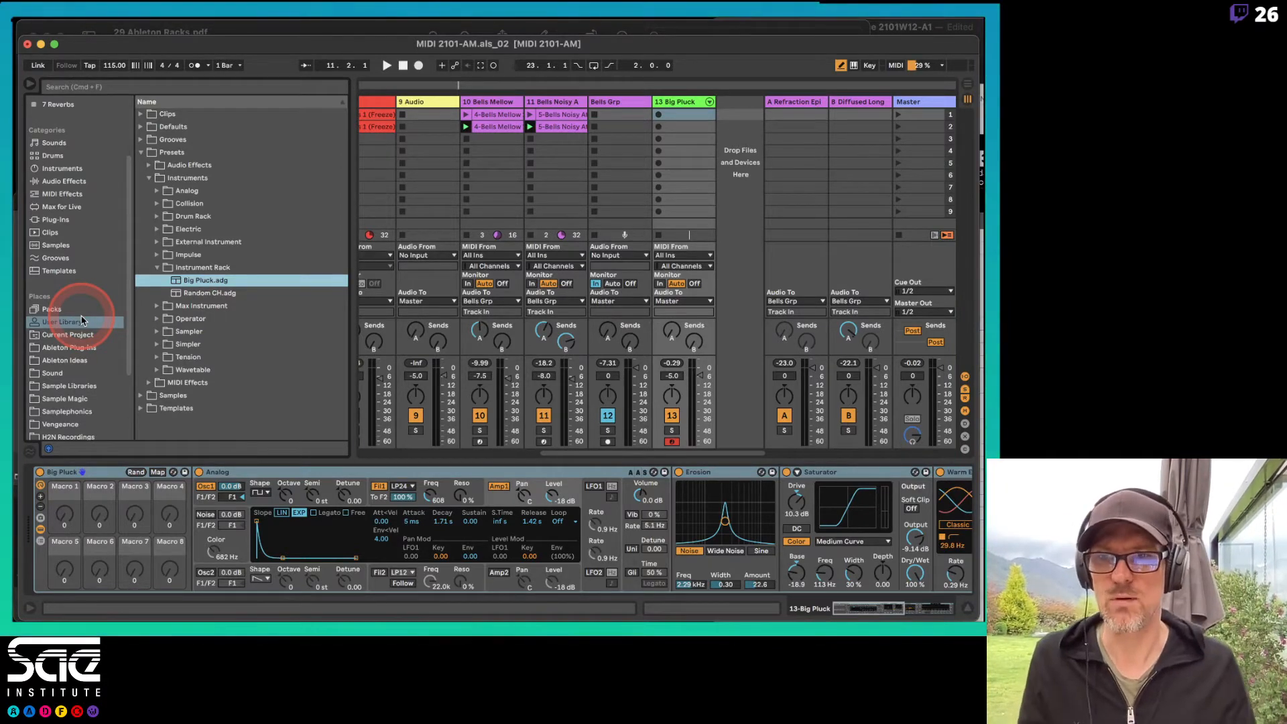
click(64, 347)
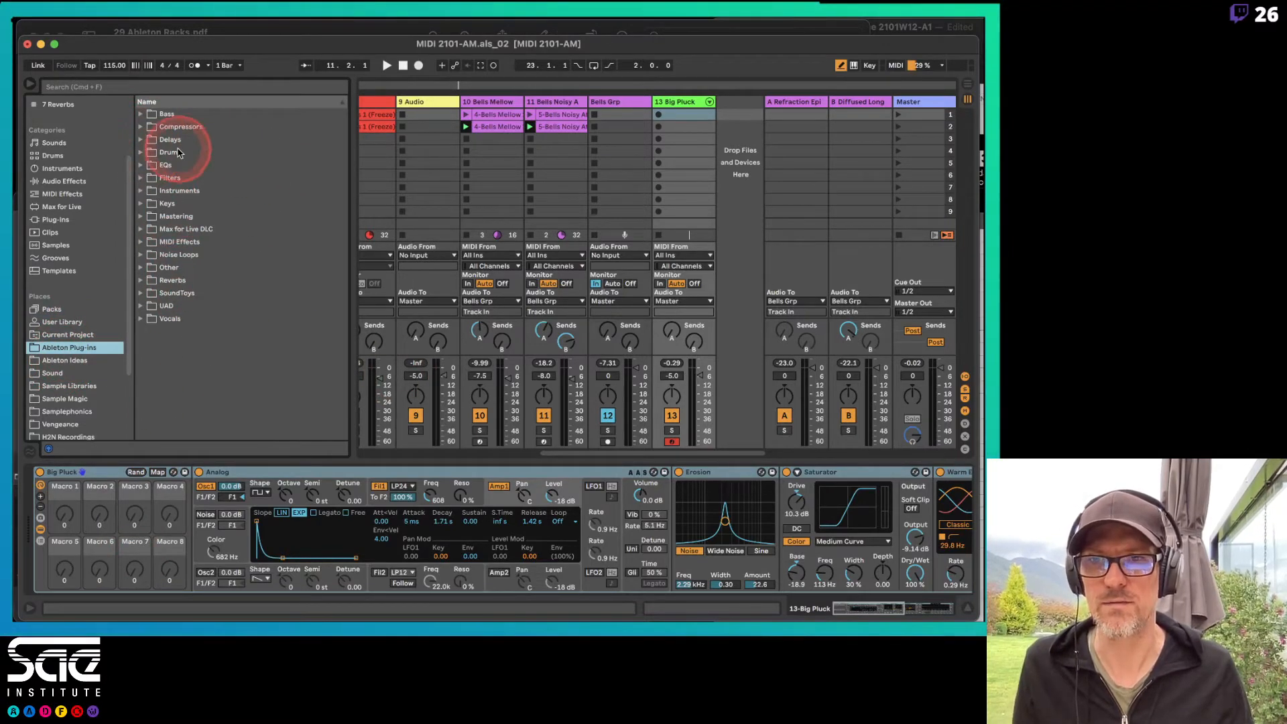
click(141, 114)
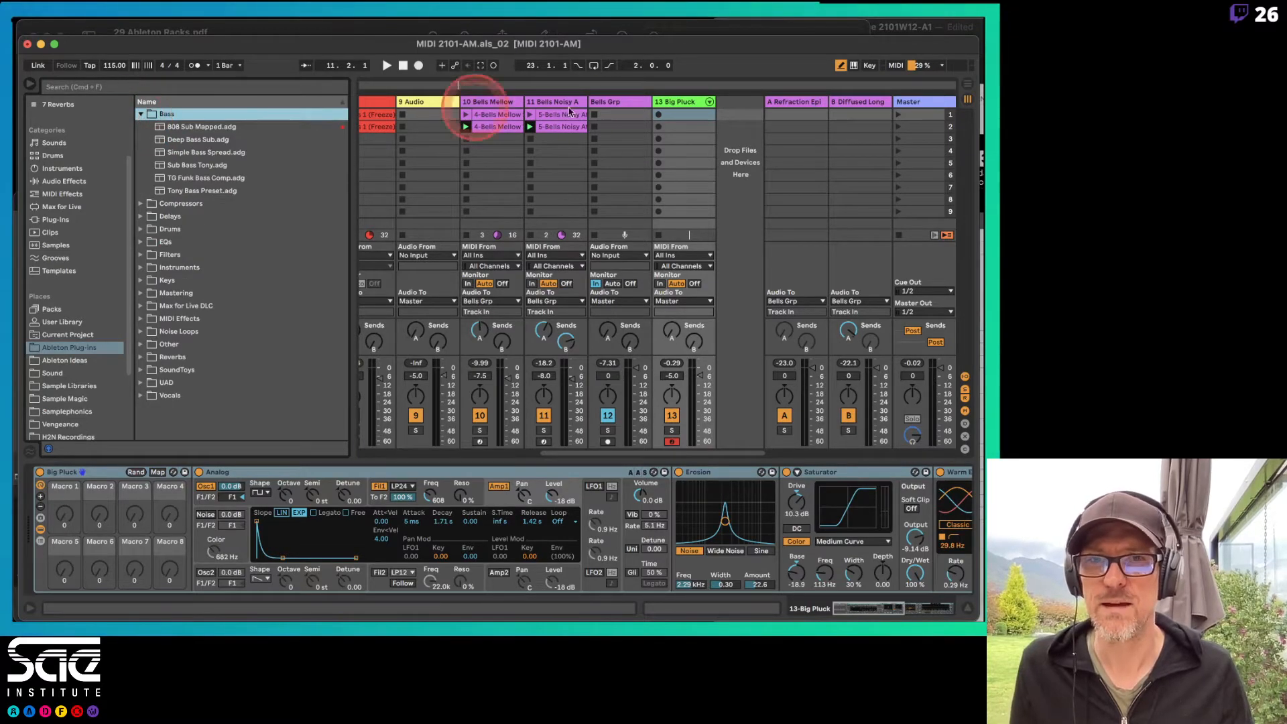
click(677, 102)
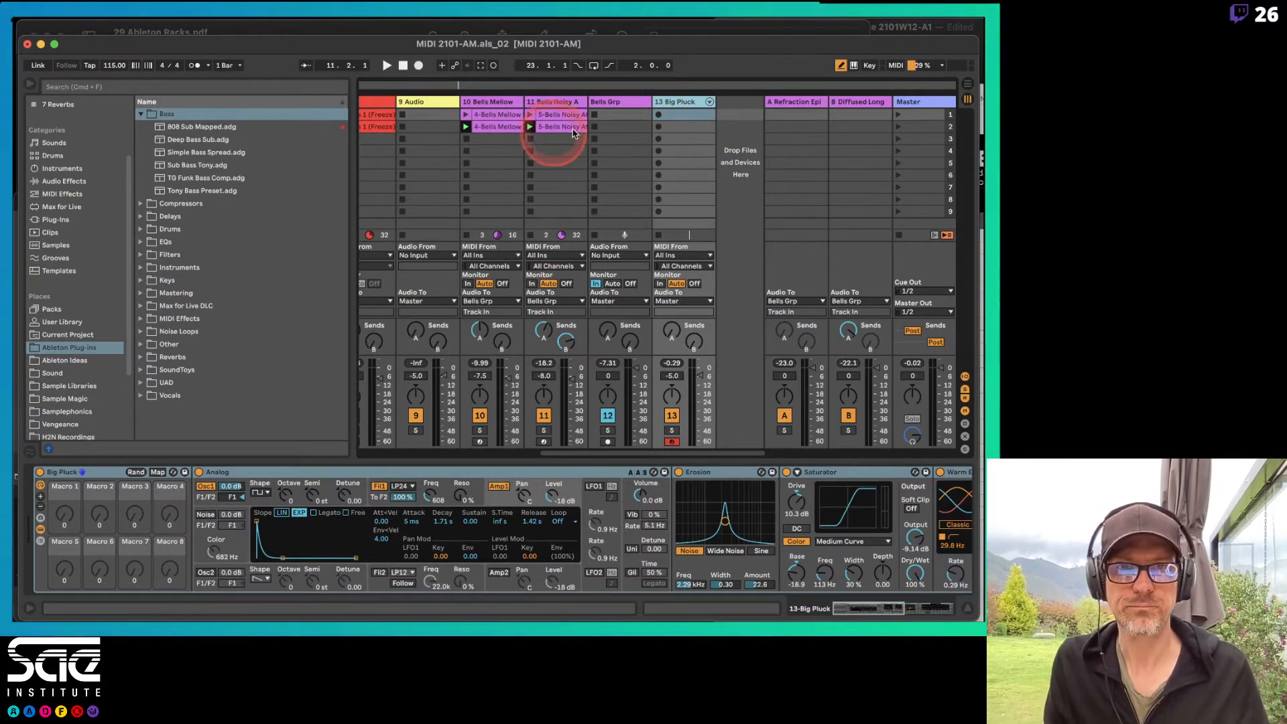
key(super+shift+t)
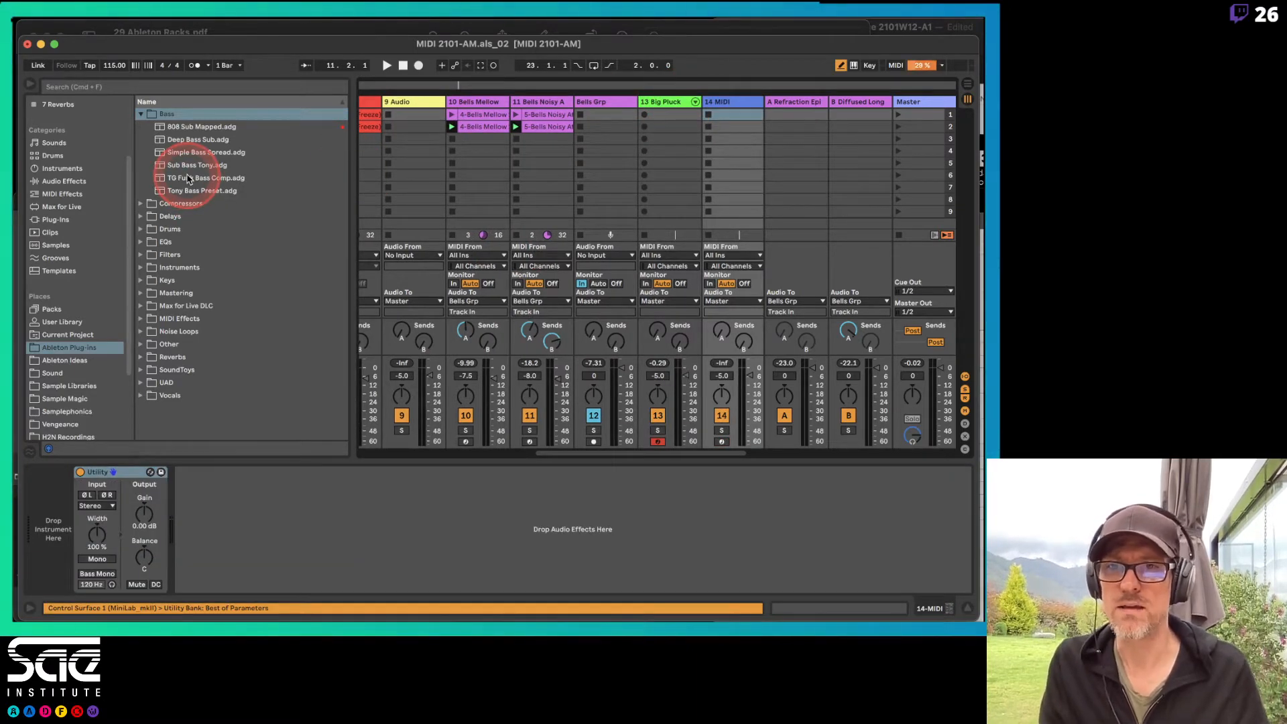
drag(201, 152, 47, 525)
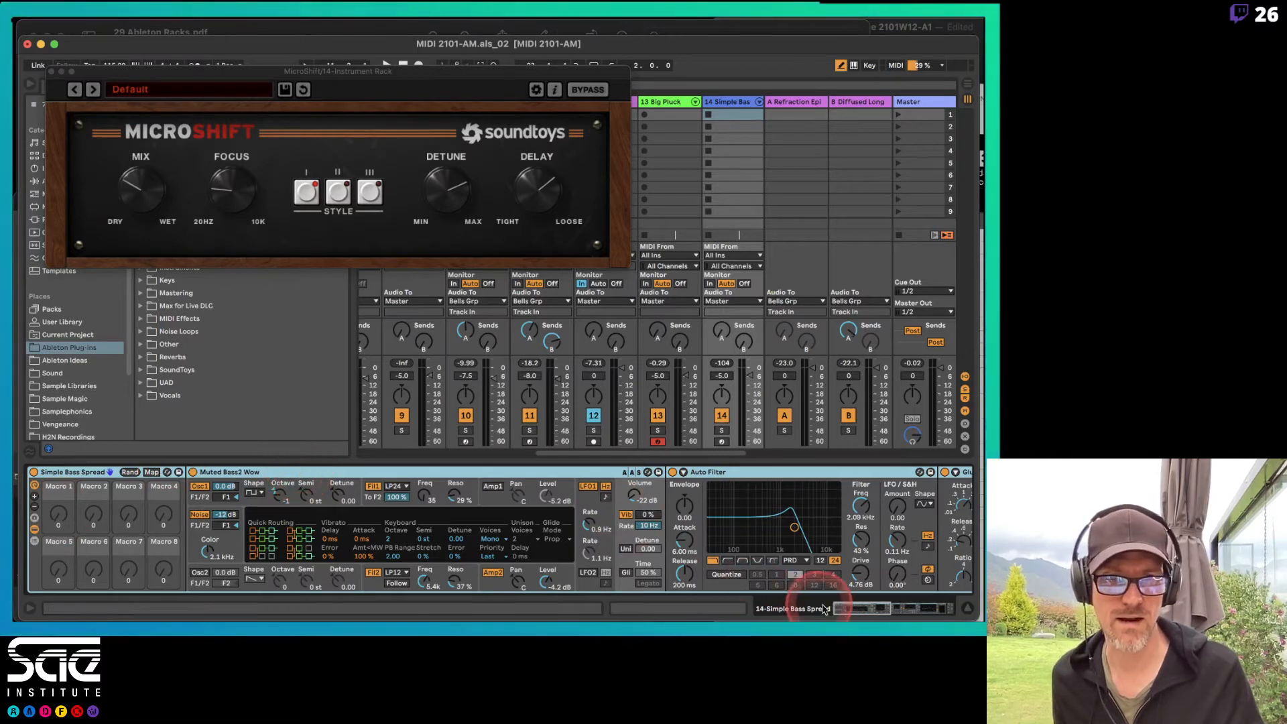
Examine the devices in the Simple Bass Spread chain through to Utility and close the MicroShift plug-in window
drag(864, 608, 904, 617)
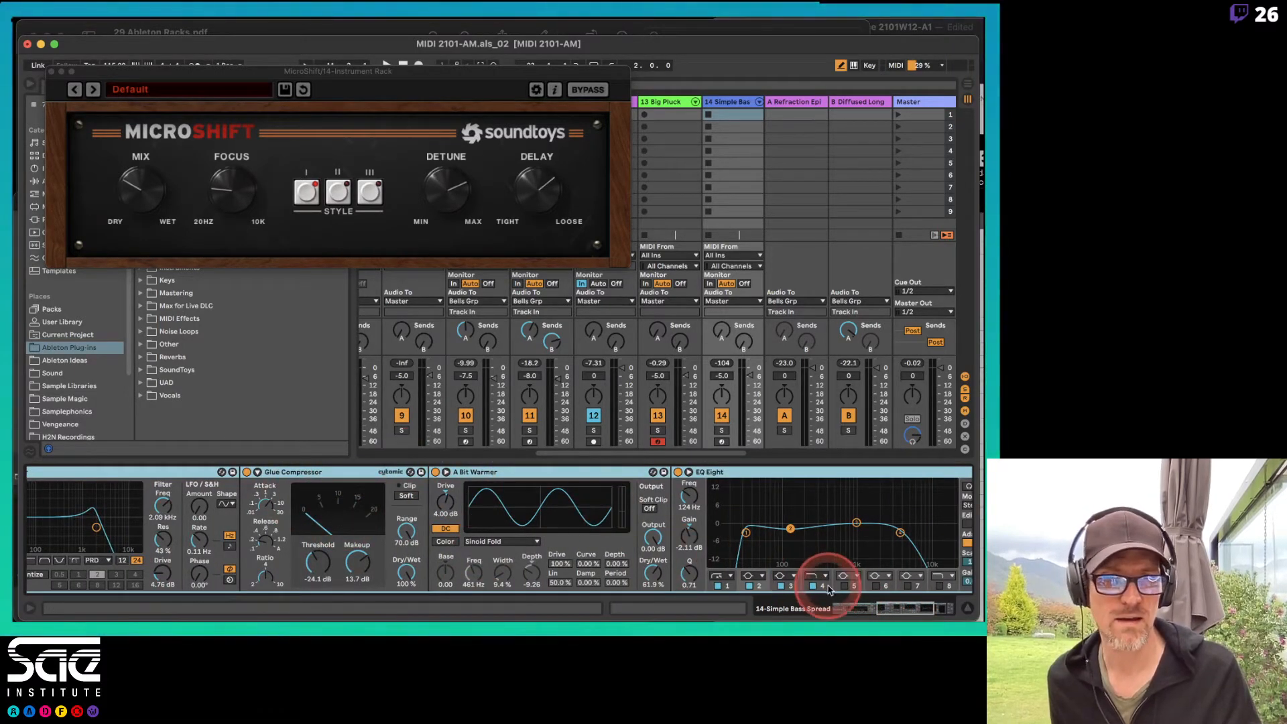
drag(896, 608, 919, 610)
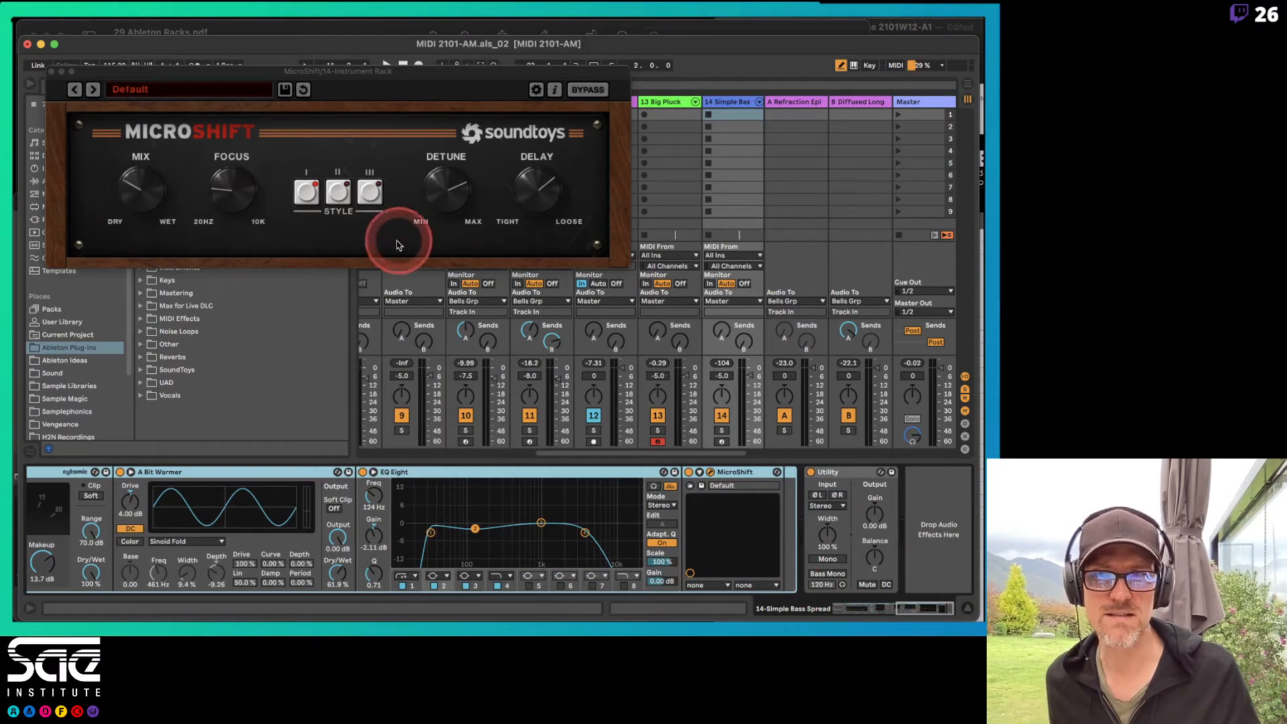
click(51, 71)
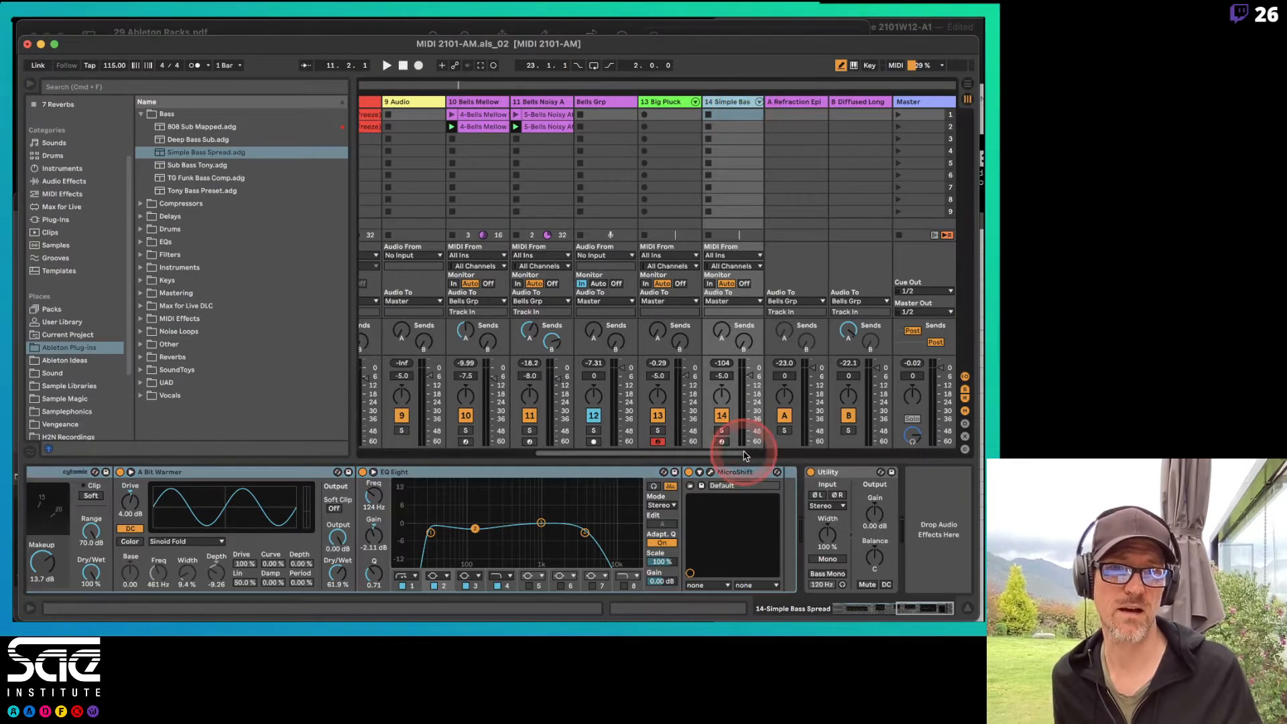
Arm the Simple Bass Spread track to play it, and delete the track
click(722, 443)
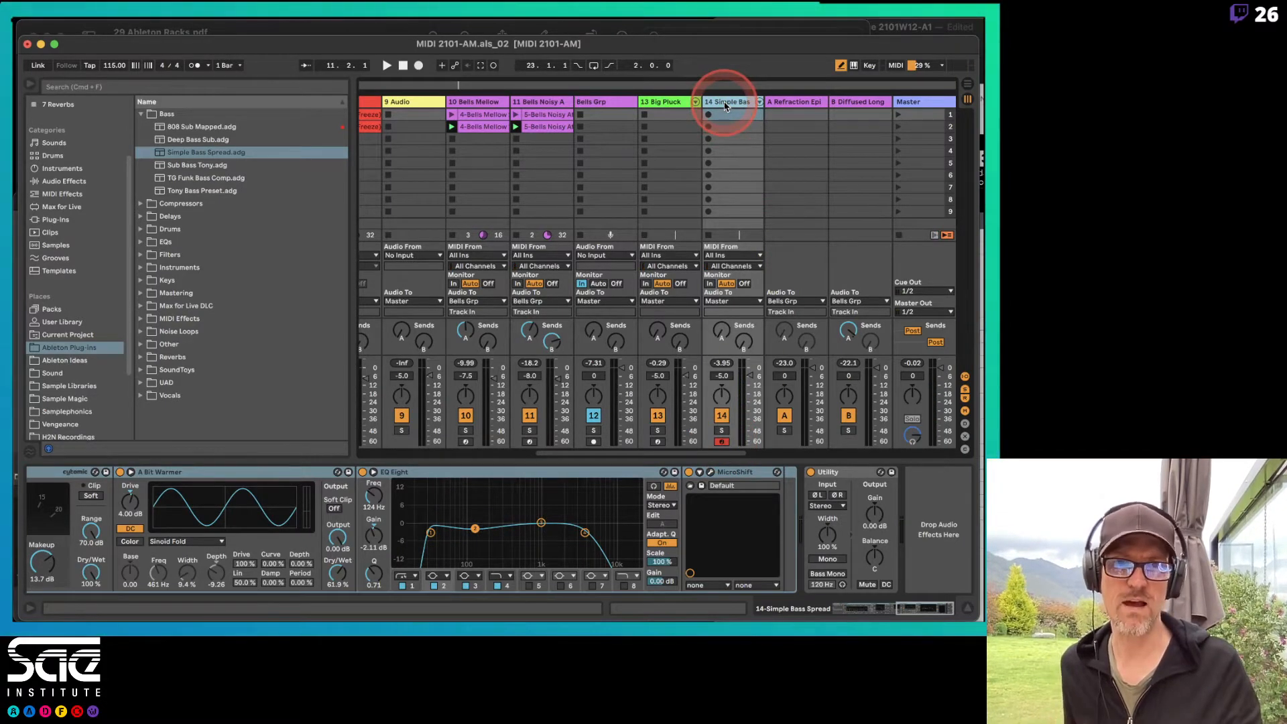
key(Delete)
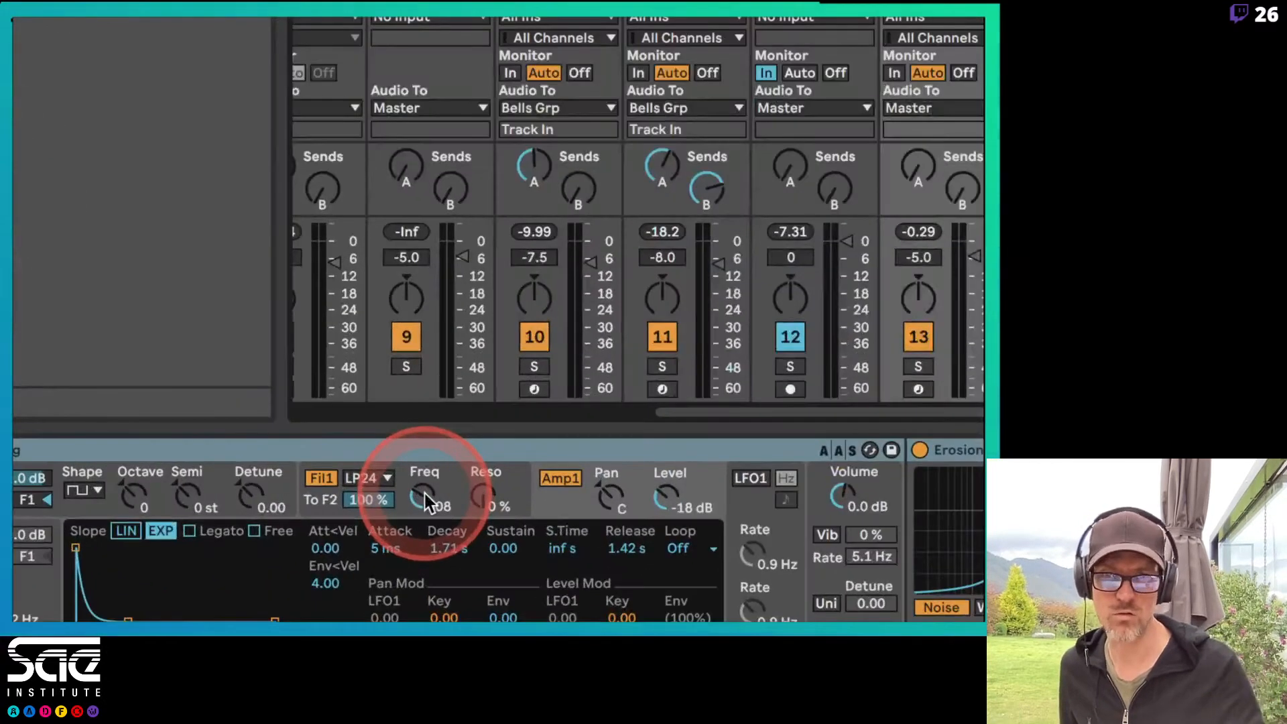
Map Analog's Filter 1 frequency to Macro 1 and its resonance to Macro 2
right_click(425, 497)
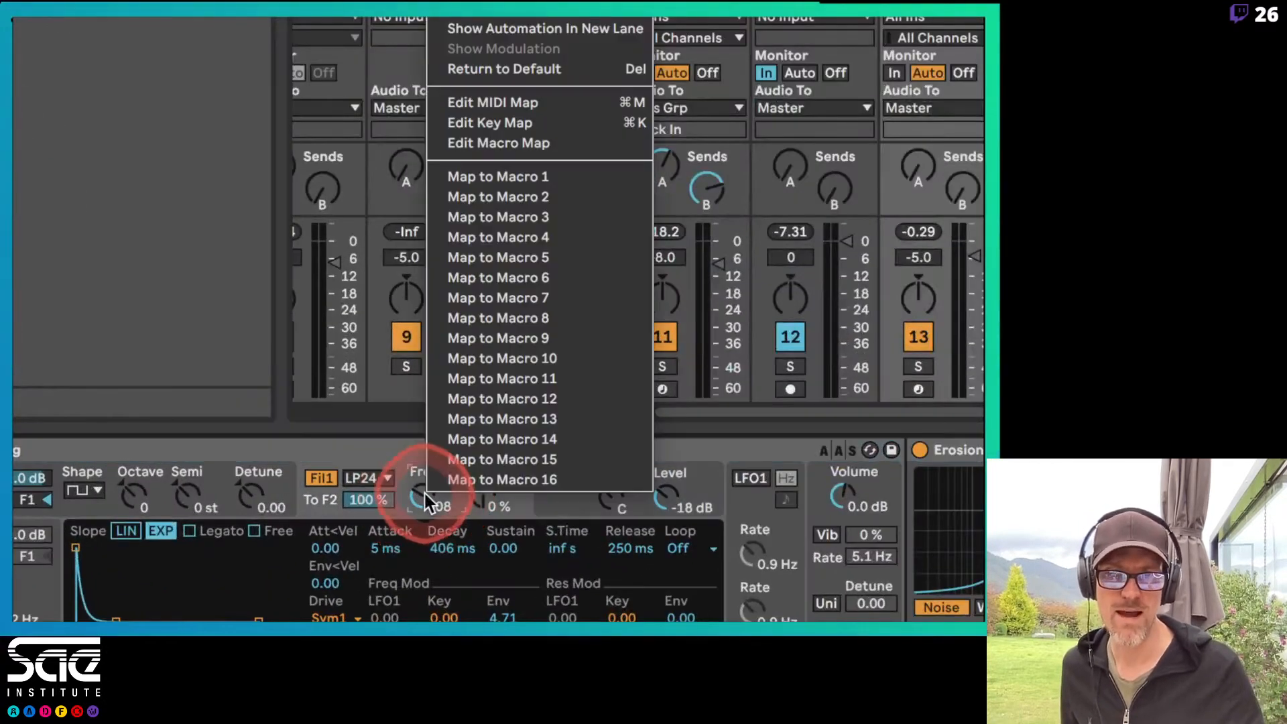
click(498, 178)
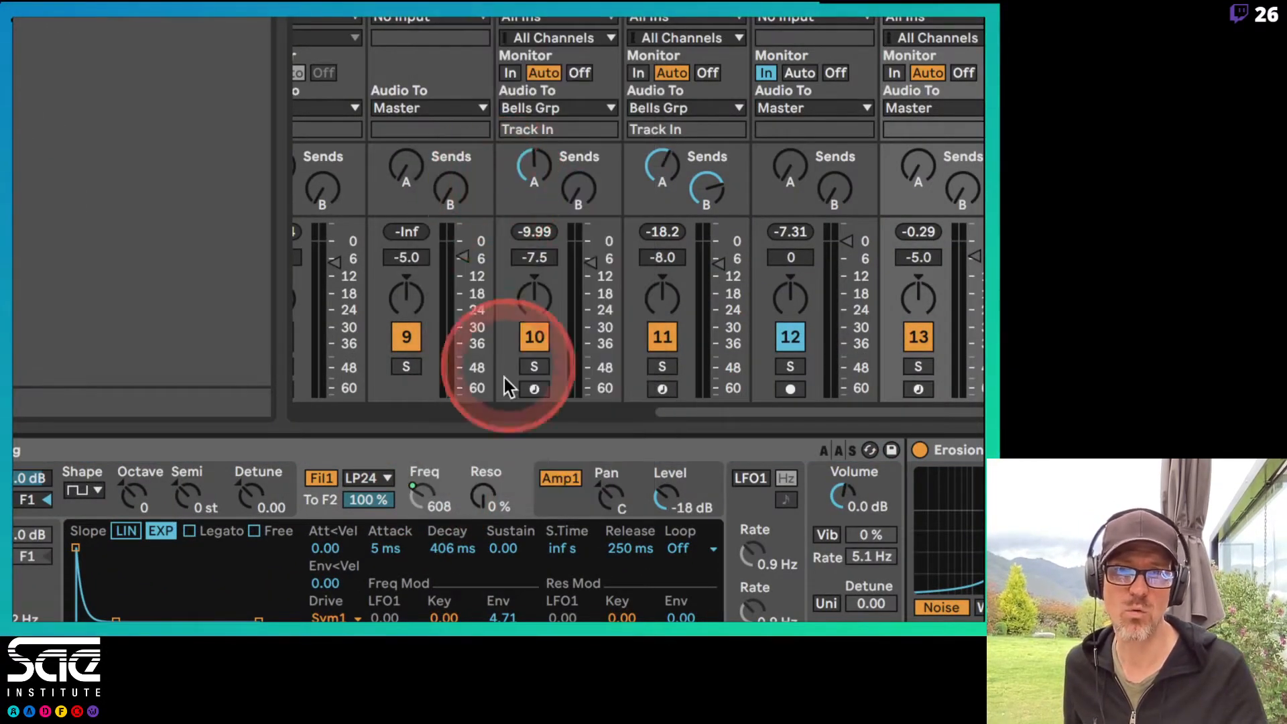
right_click(484, 496)
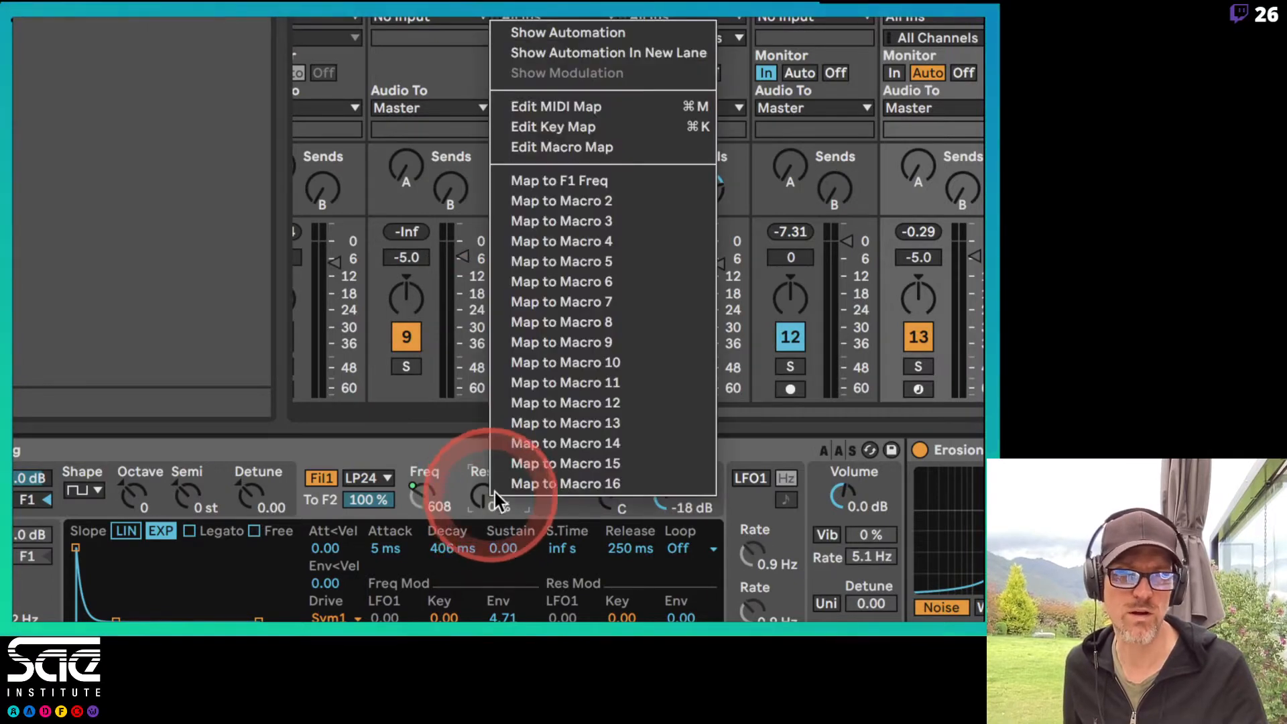
click(557, 200)
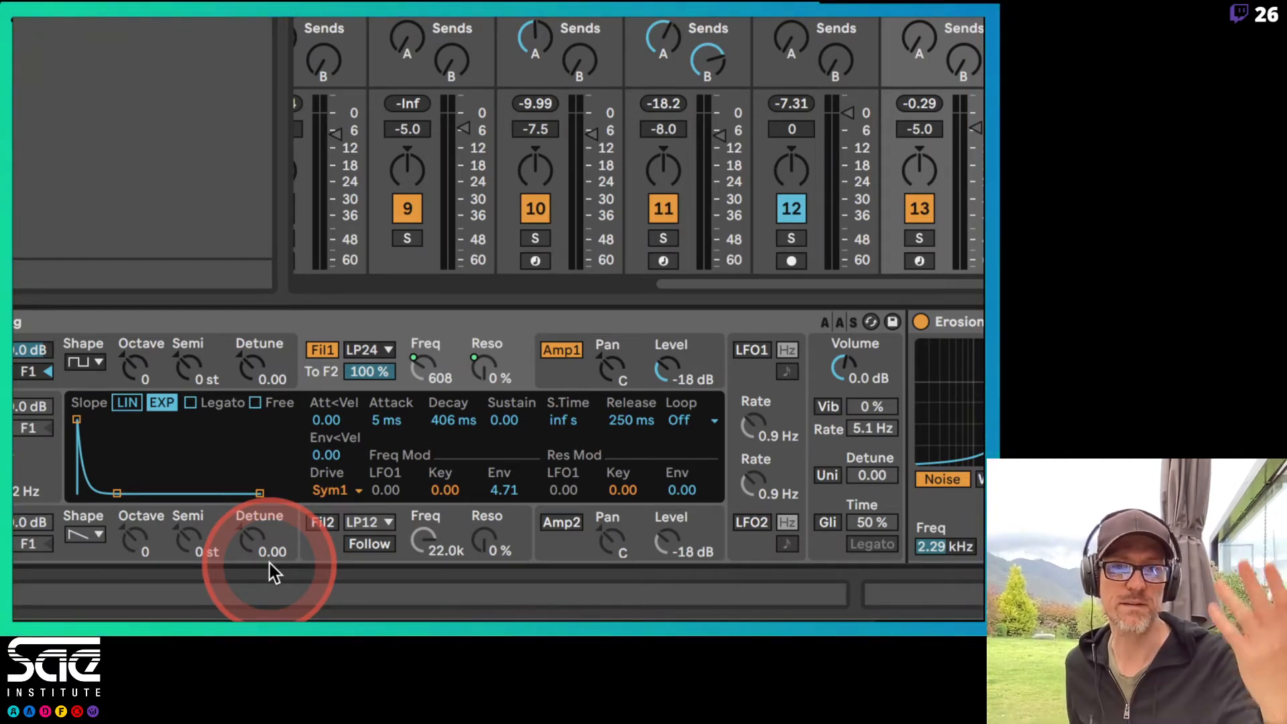
Map both the decay and the release of Analog's Amp 1 envelope to Macro 3
click(559, 370)
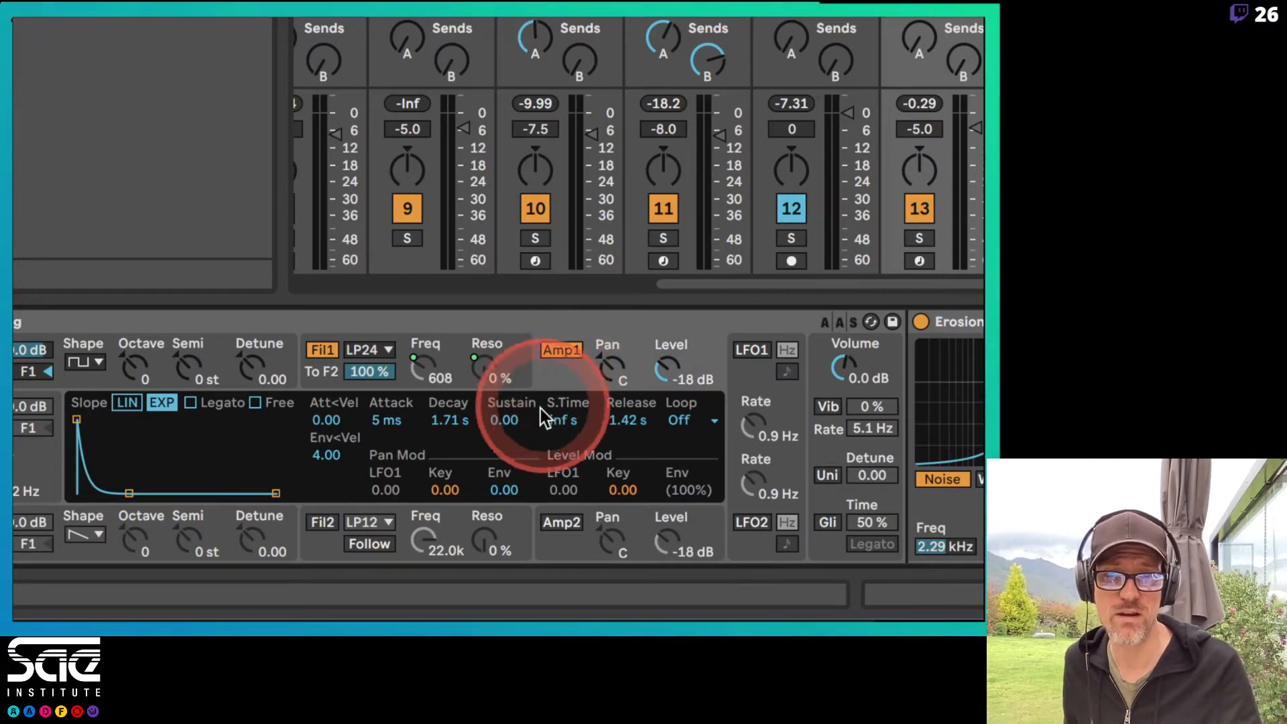
right_click(451, 423)
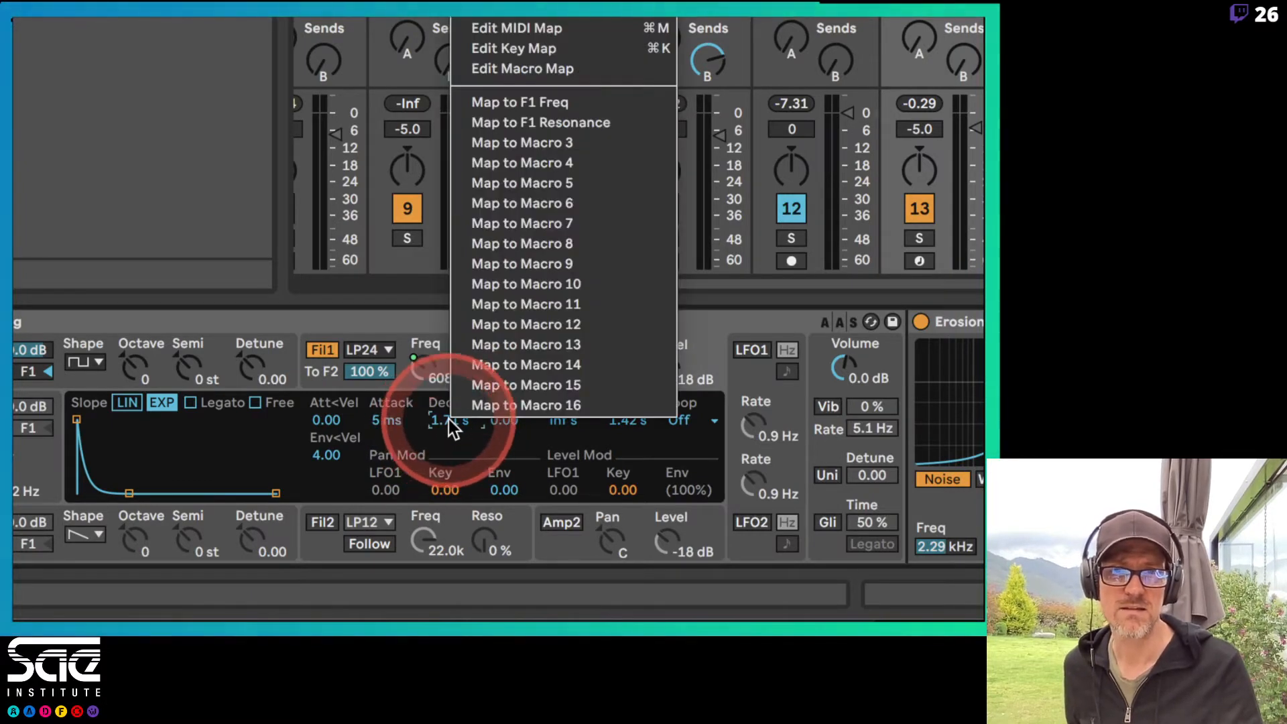
click(540, 148)
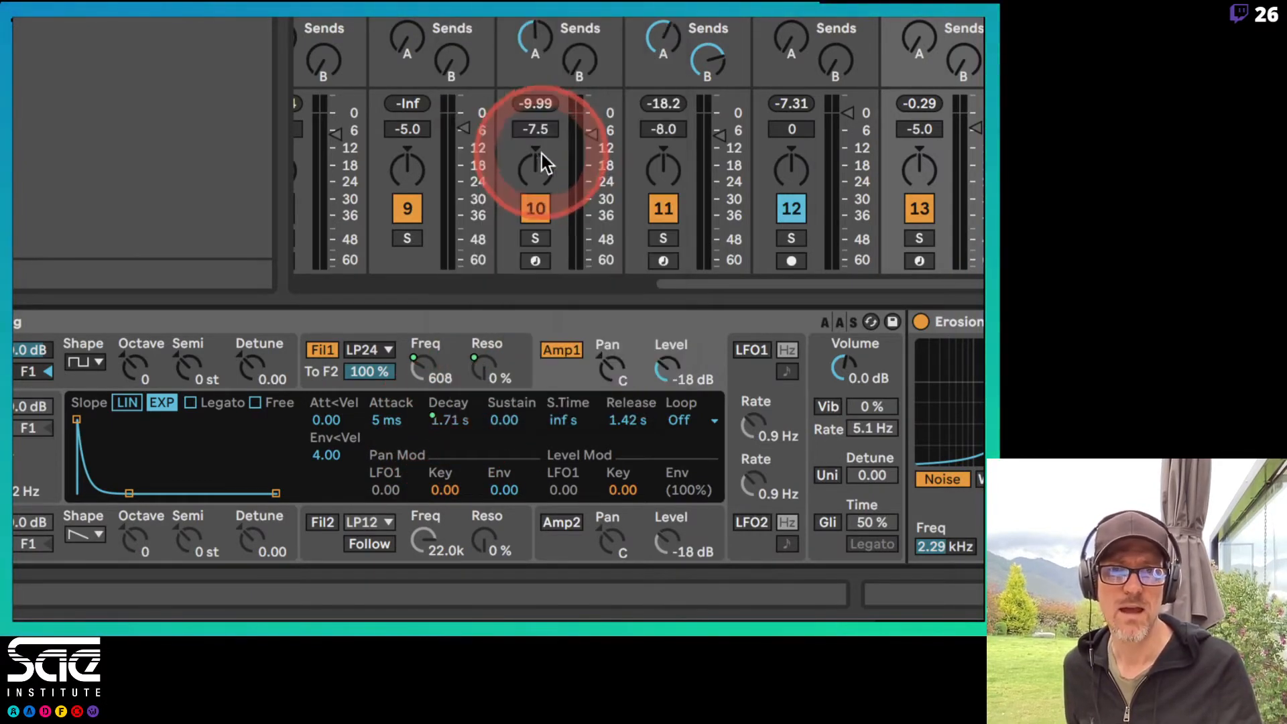
right_click(620, 420)
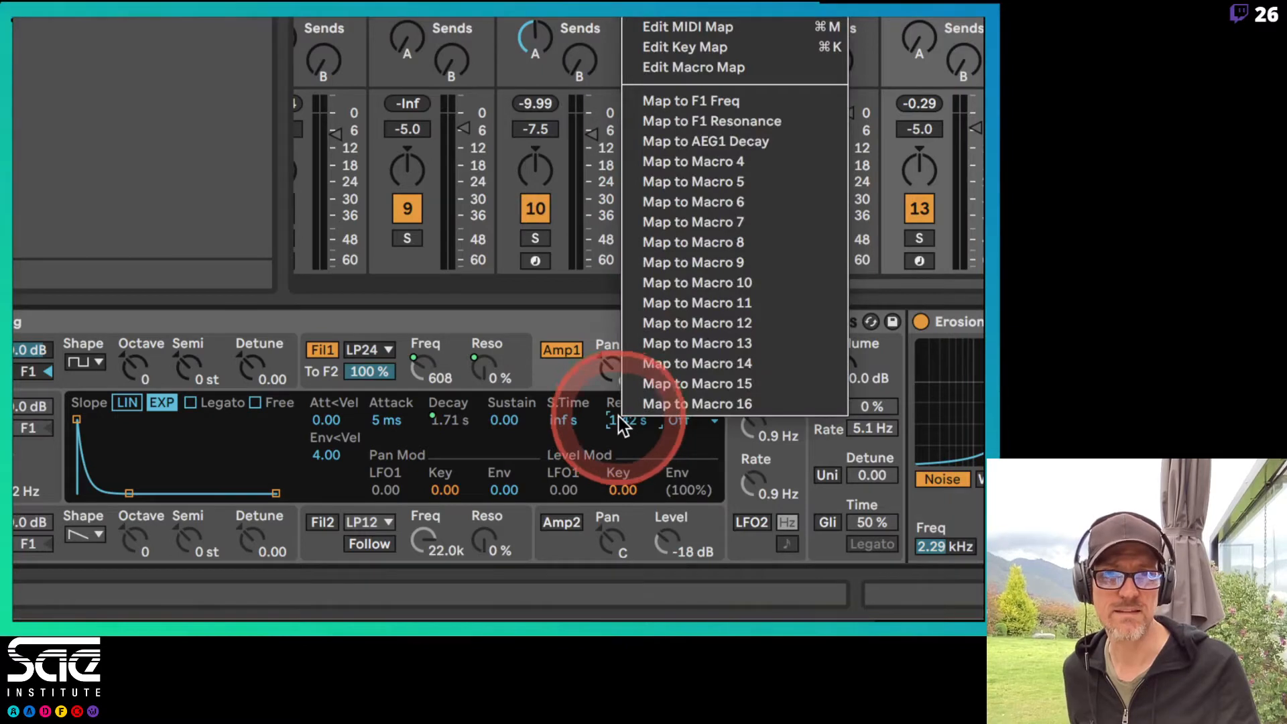
click(706, 142)
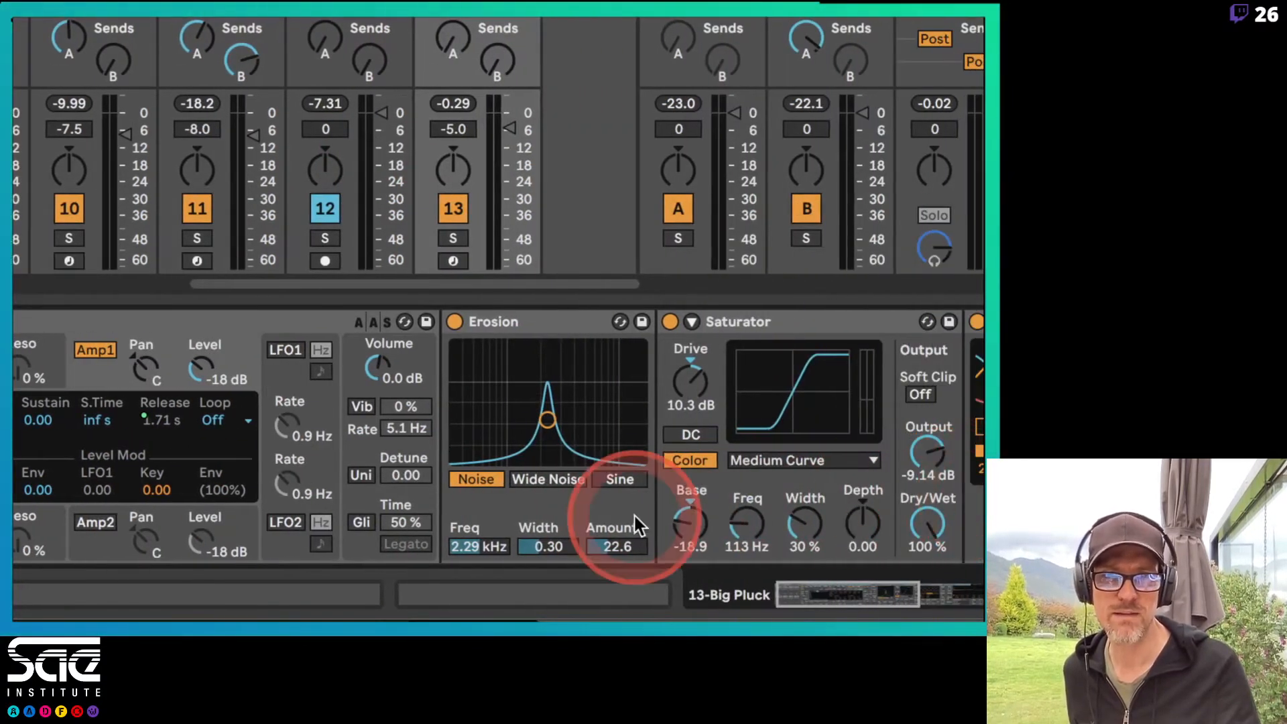
Map Erosion's Amount to Macro 4 and the Saturator's Drive to Macro 5
right_click(614, 547)
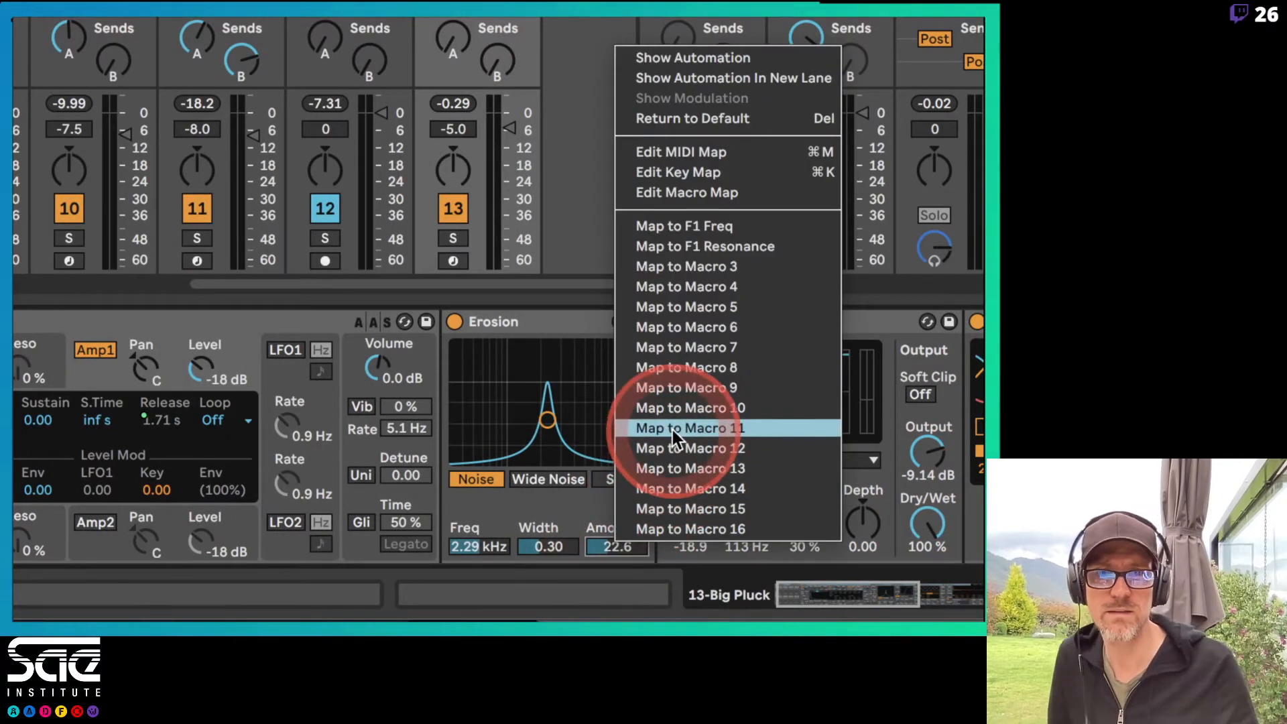
click(689, 289)
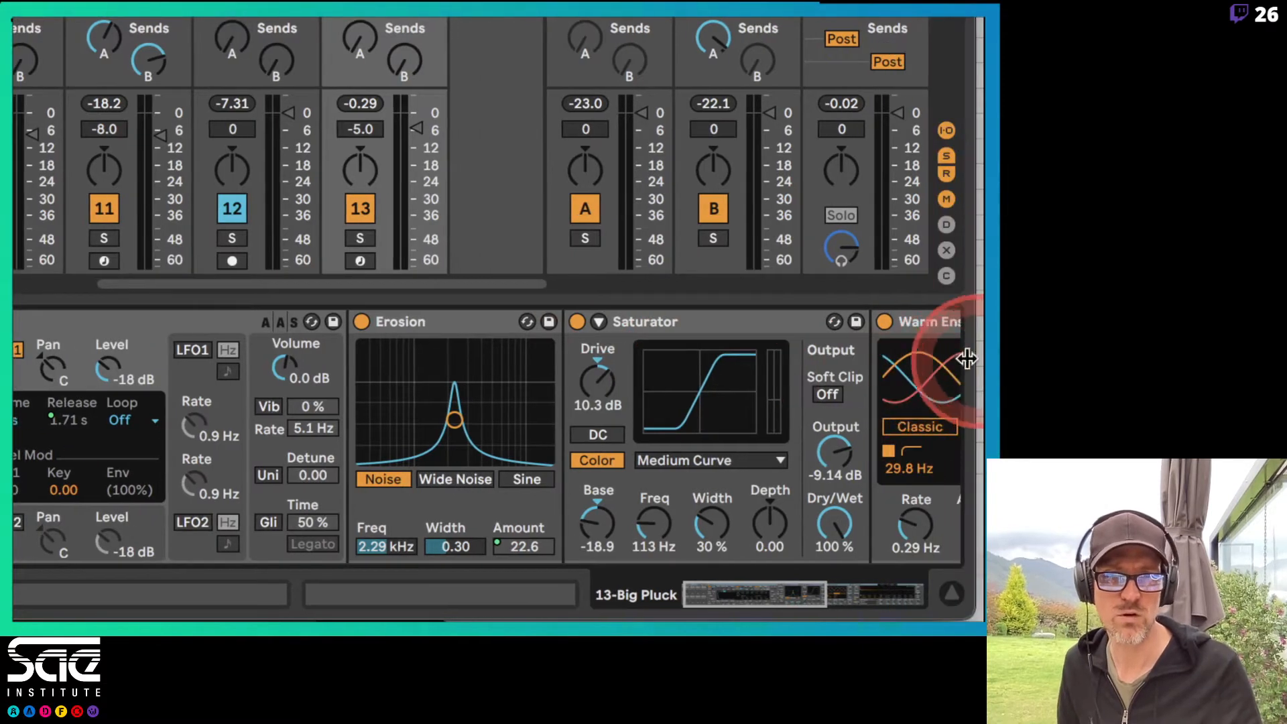
right_click(690, 383)
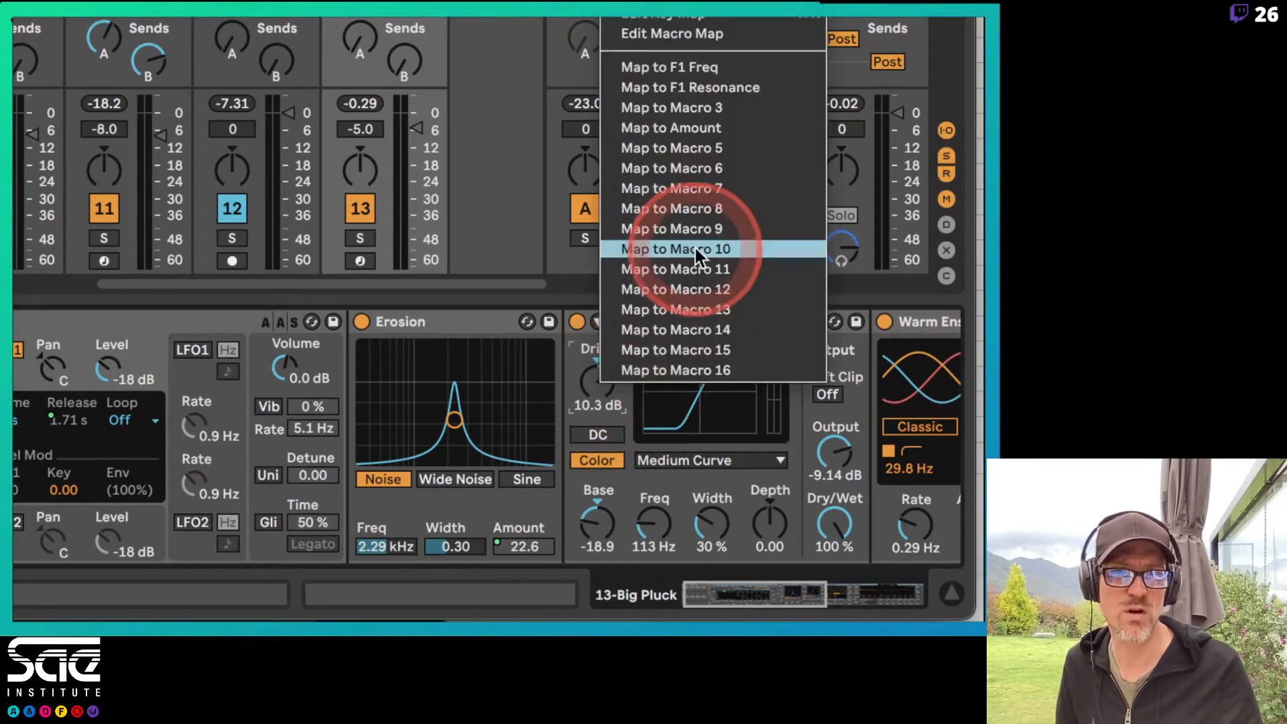
click(689, 148)
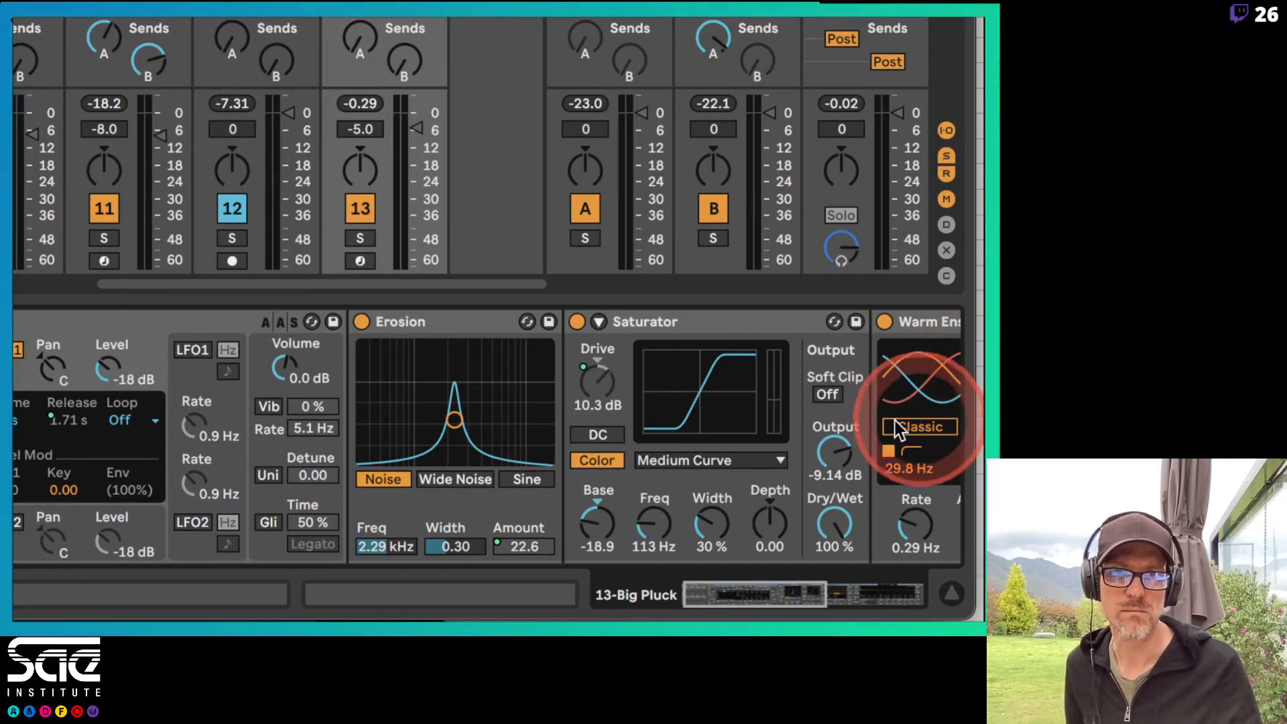
Map the Piano Hall reverb's Dry/Wet to Macro 6
scroll(862, 425, right, 5)
scroll(862, 425, right, 3)
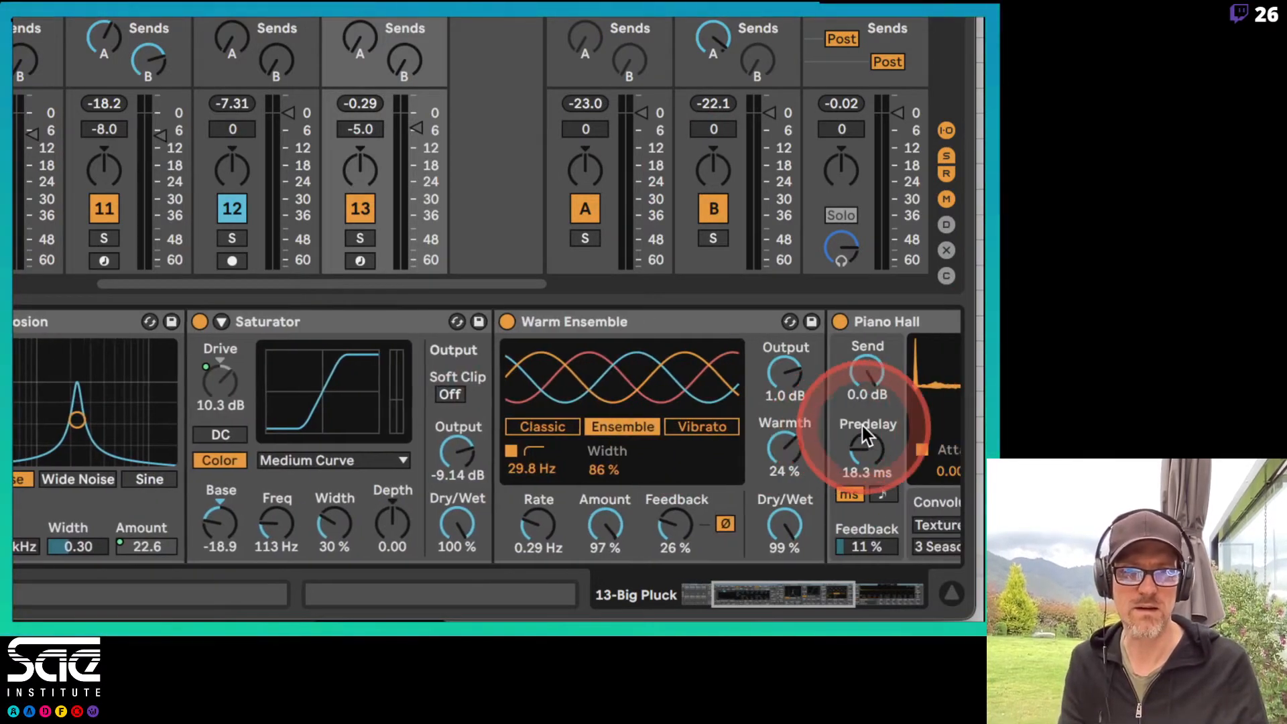
scroll(862, 425, left, 1)
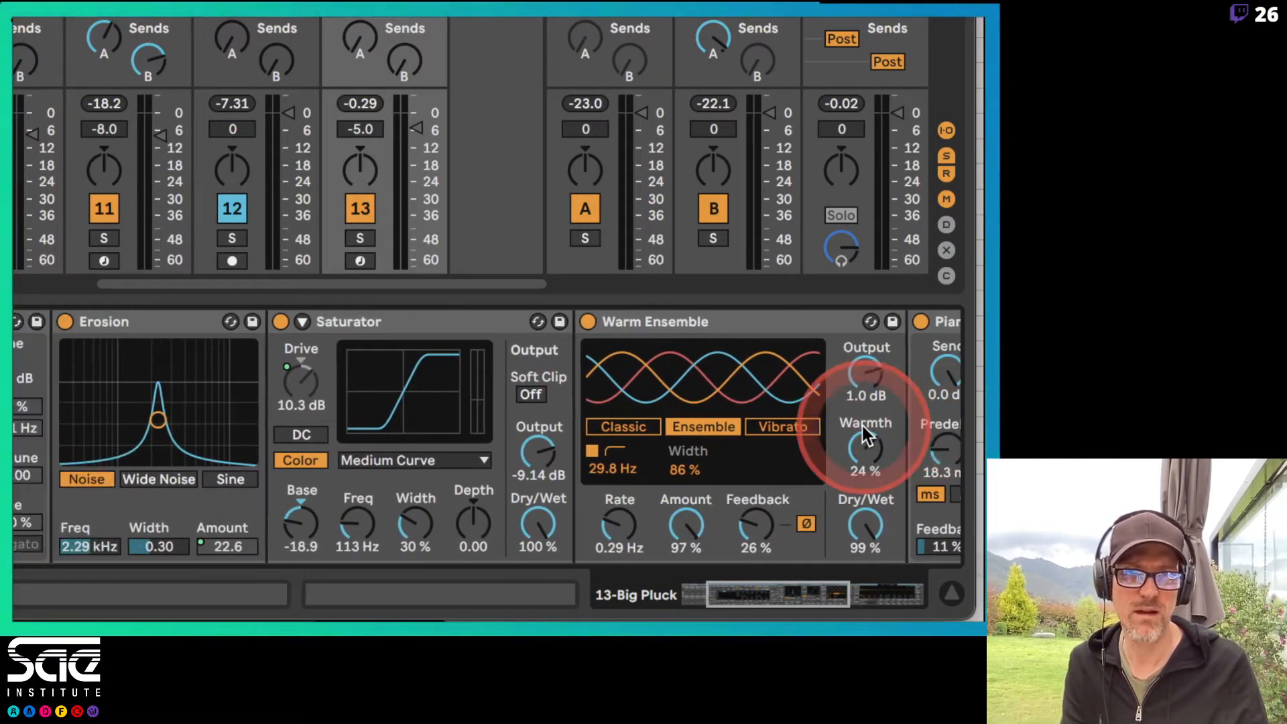
scroll(862, 425, right, 8)
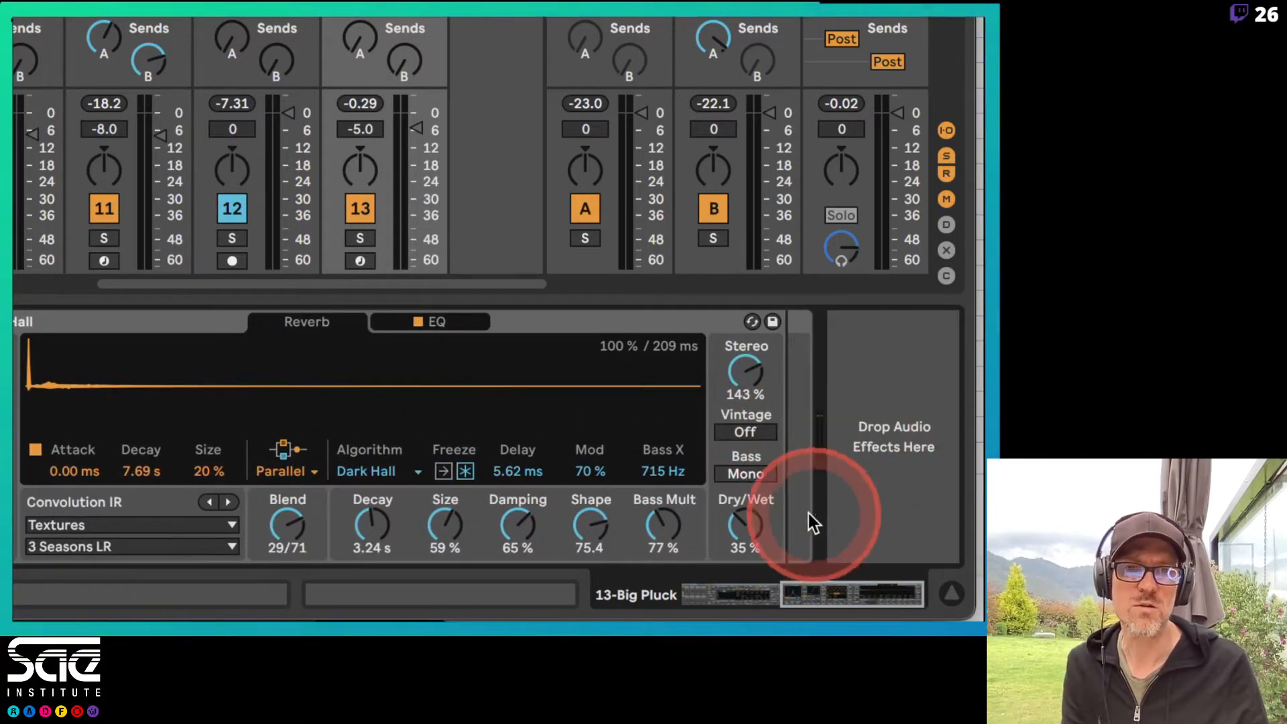
right_click(735, 530)
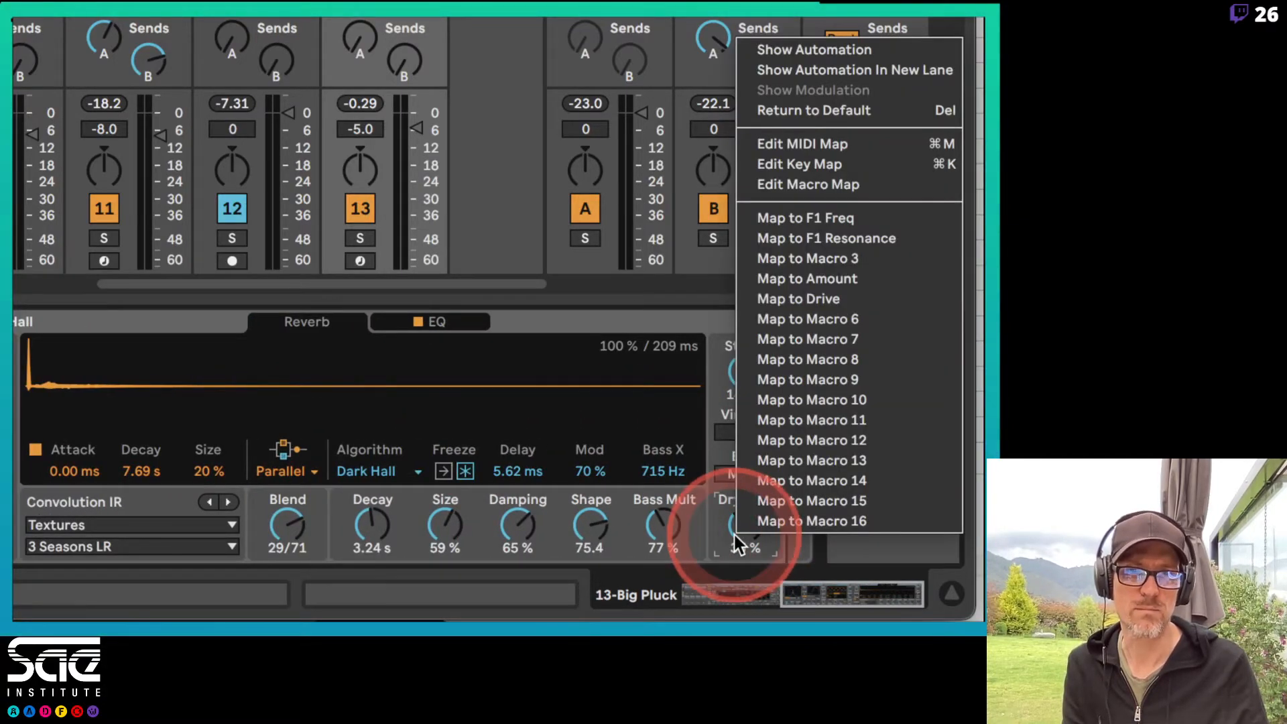
click(851, 318)
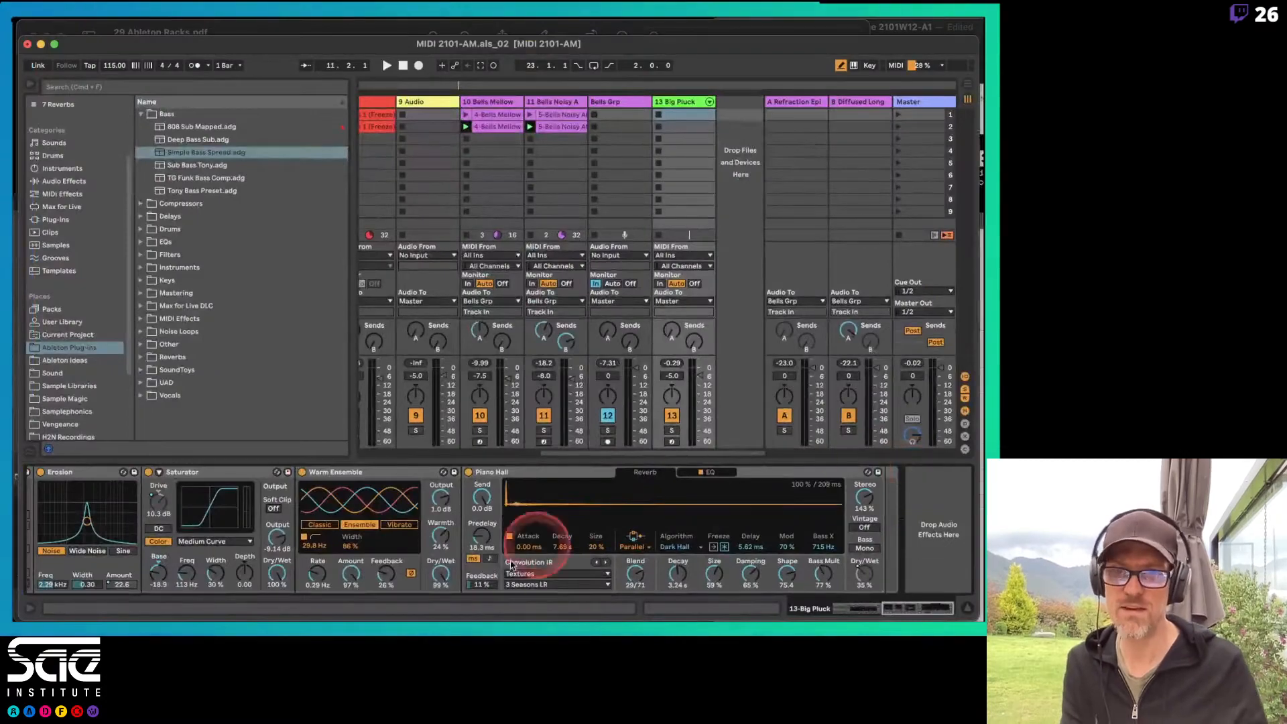
Rename the Big Pluck rack's first macro to Filt Freq and its second macro to Filt Res
scroll(308, 517, left, 8)
click(75, 523)
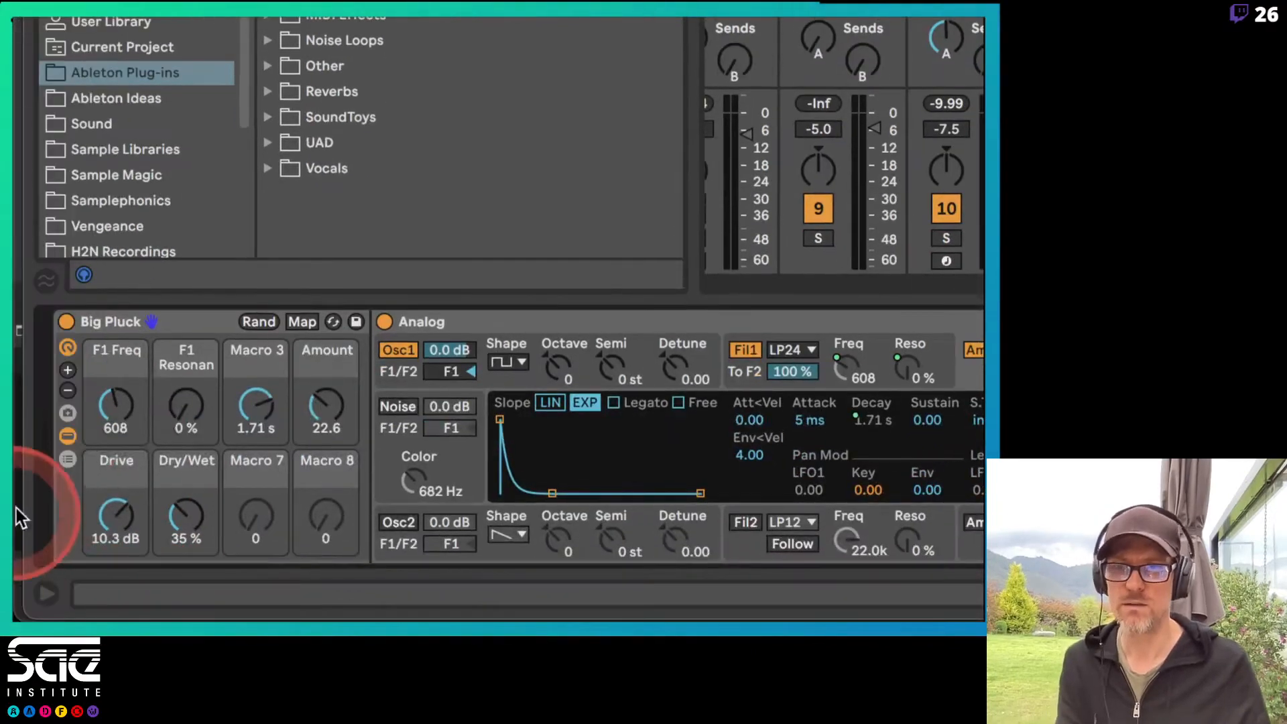
click(59, 401)
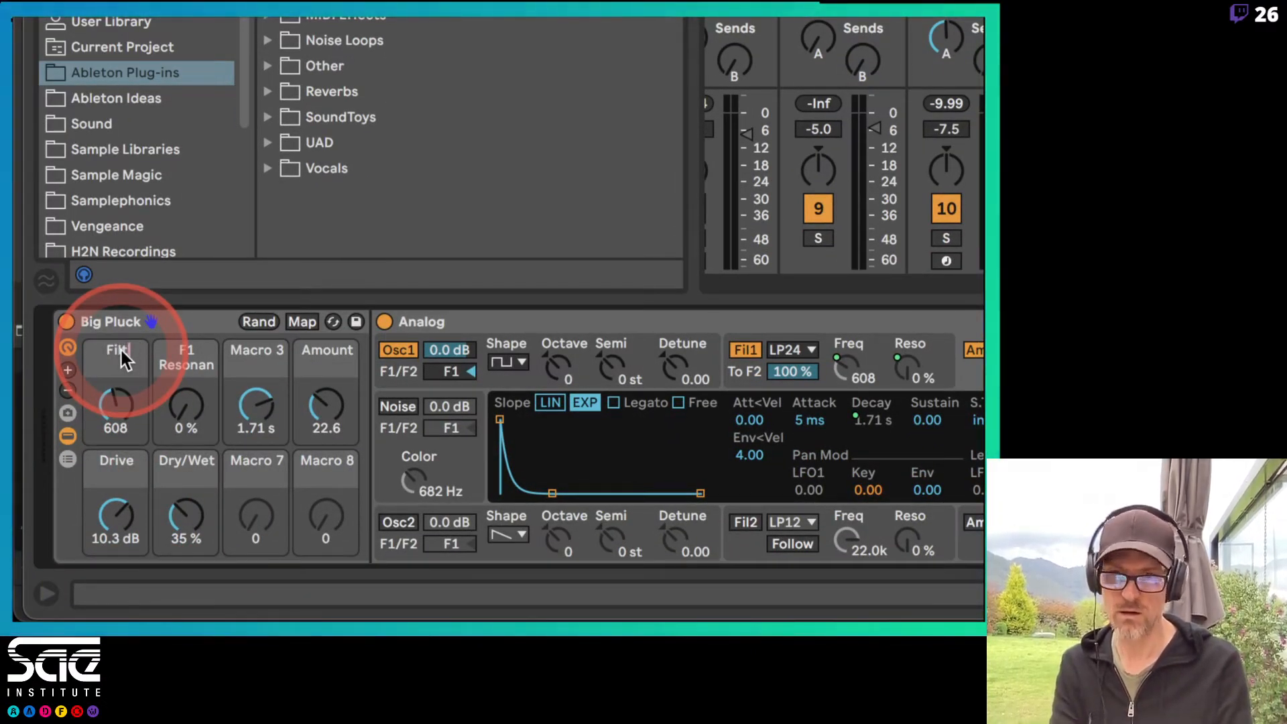
text(Filter)
key(Return)
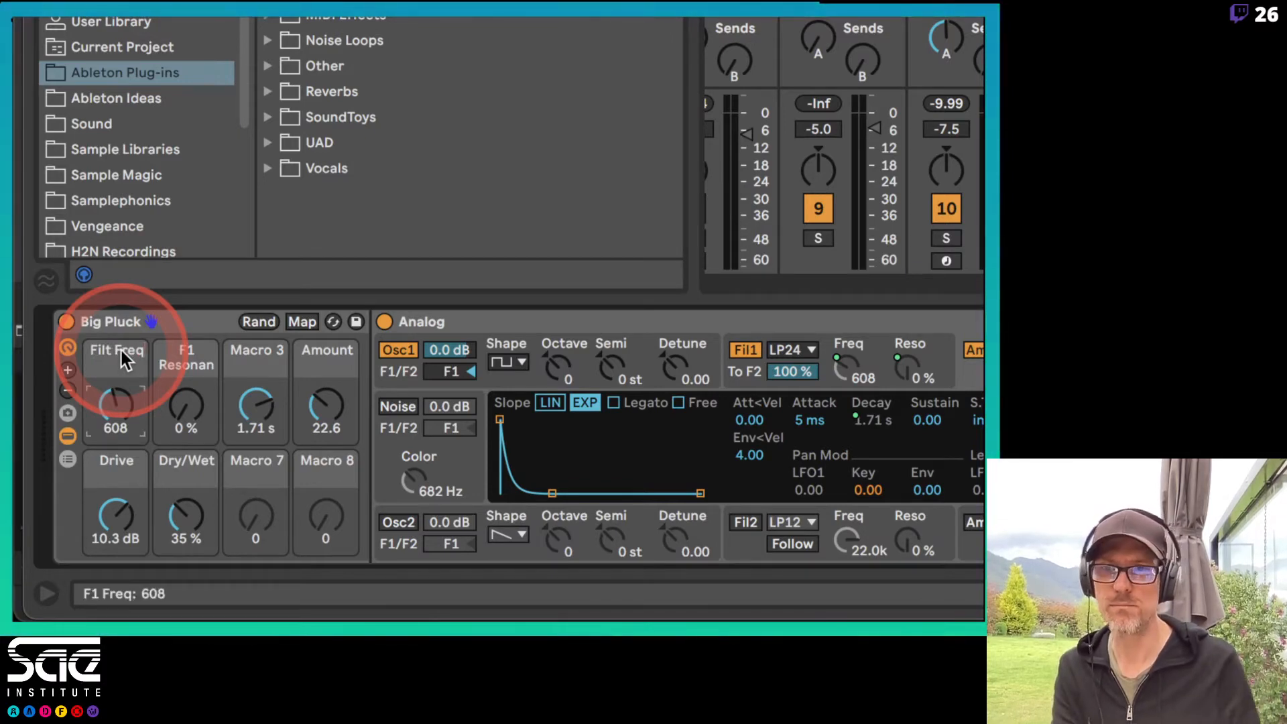
click(194, 352)
key(ctrl+r)
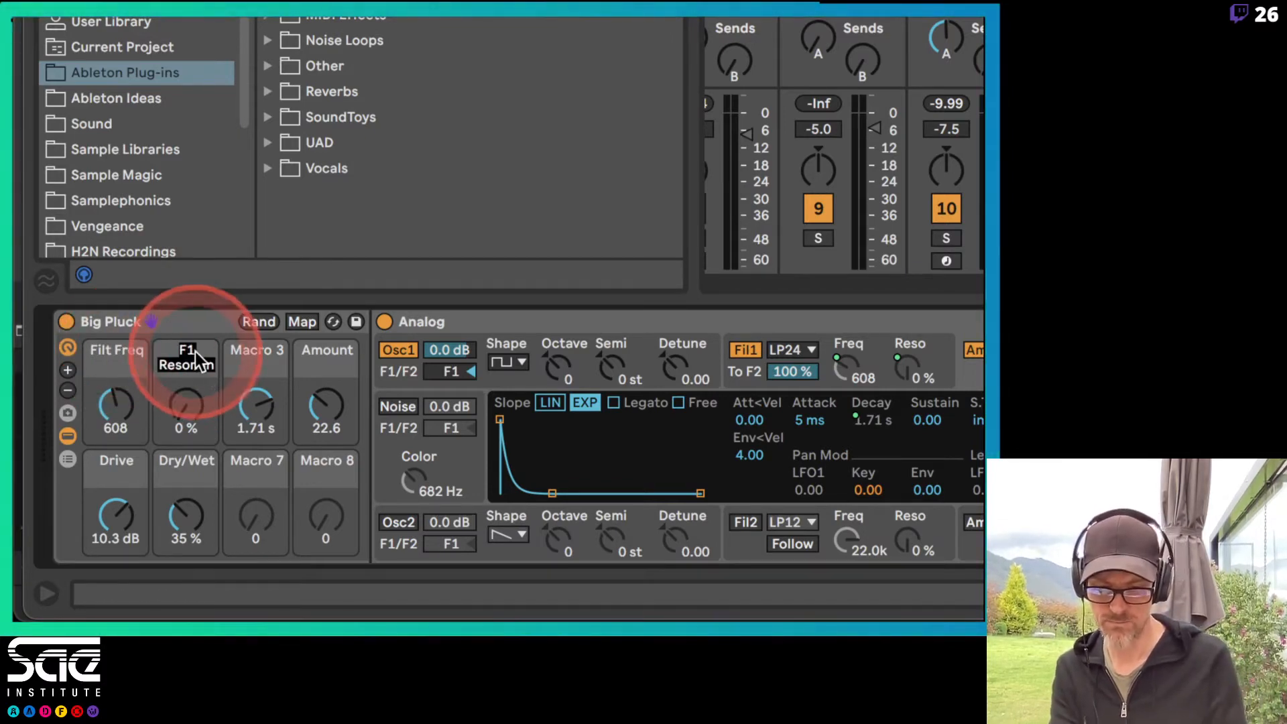
text(Filt Res)
key(Return)
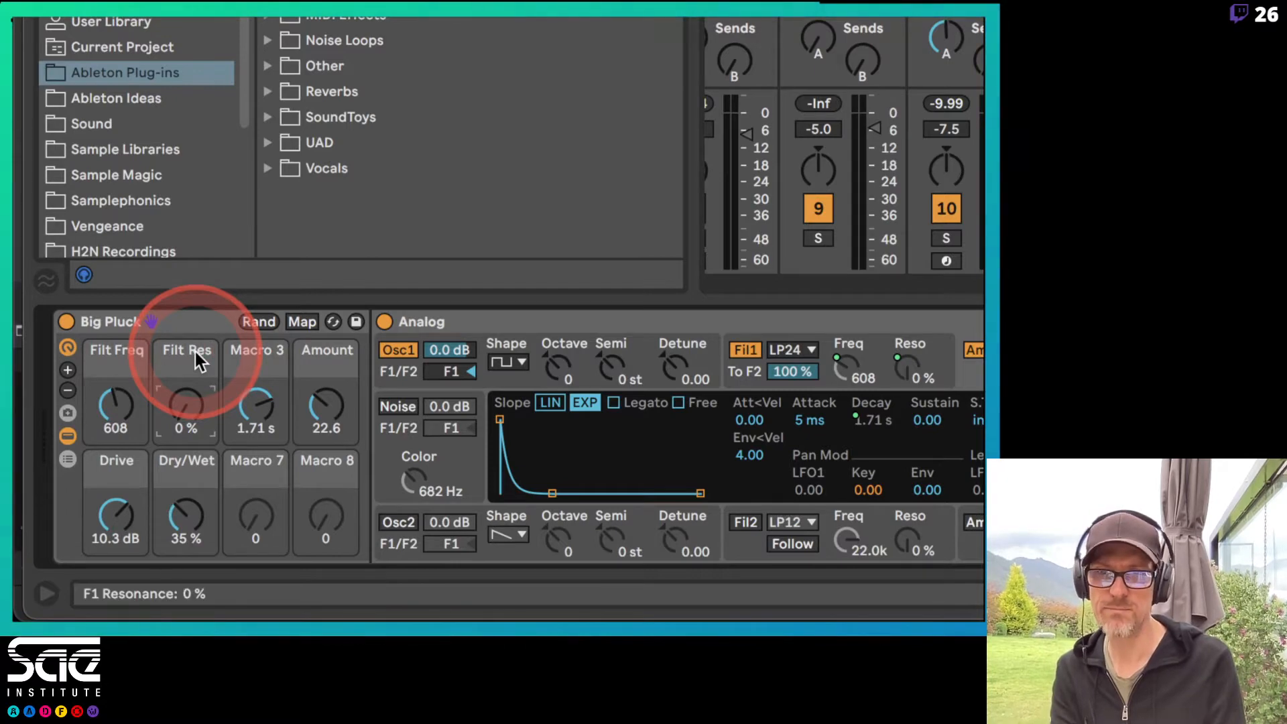
Rename the Big Pluck rack's third macro to Release
click(236, 350)
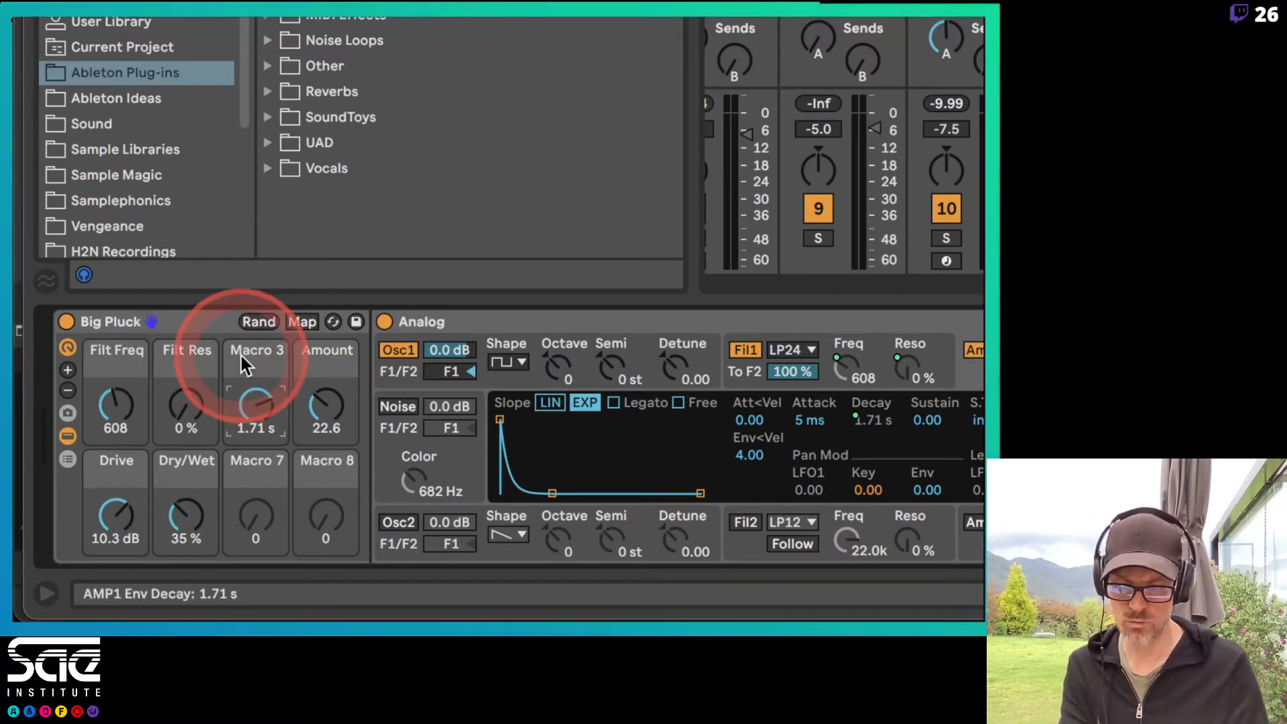
key(ctrl+r)
text(Re)
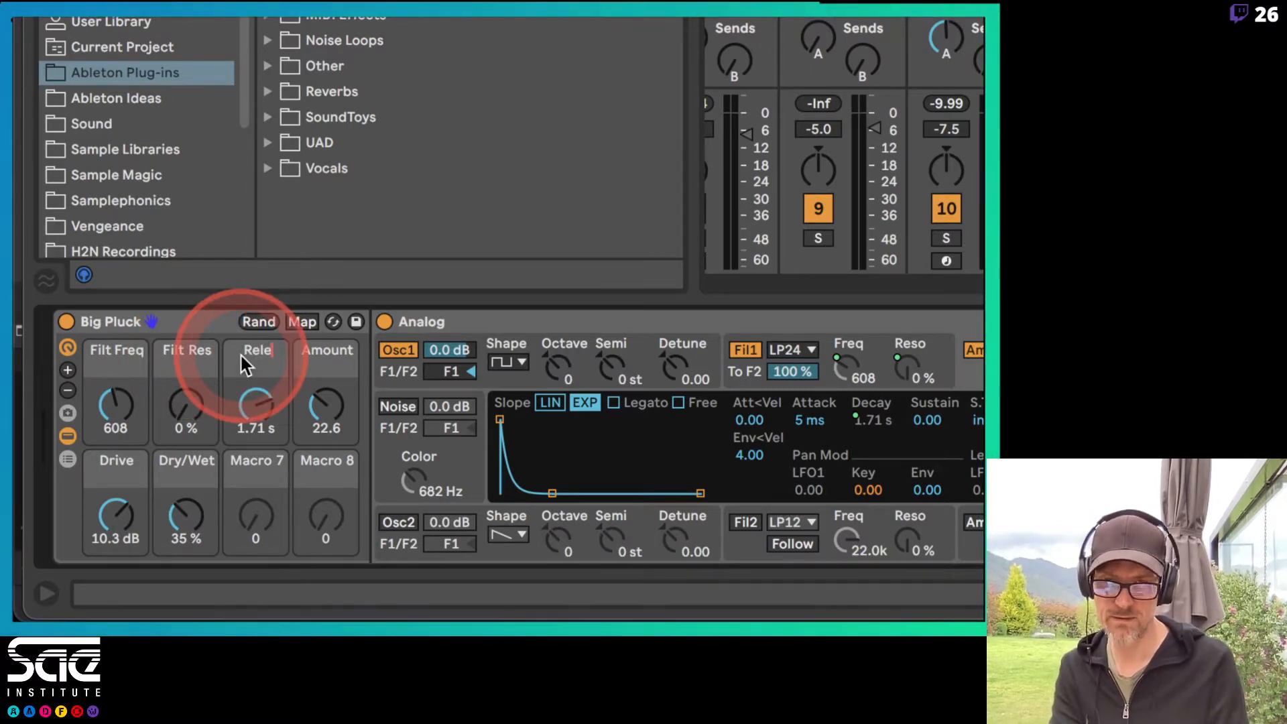
text(le)
key(BackSpace)
text(ease)
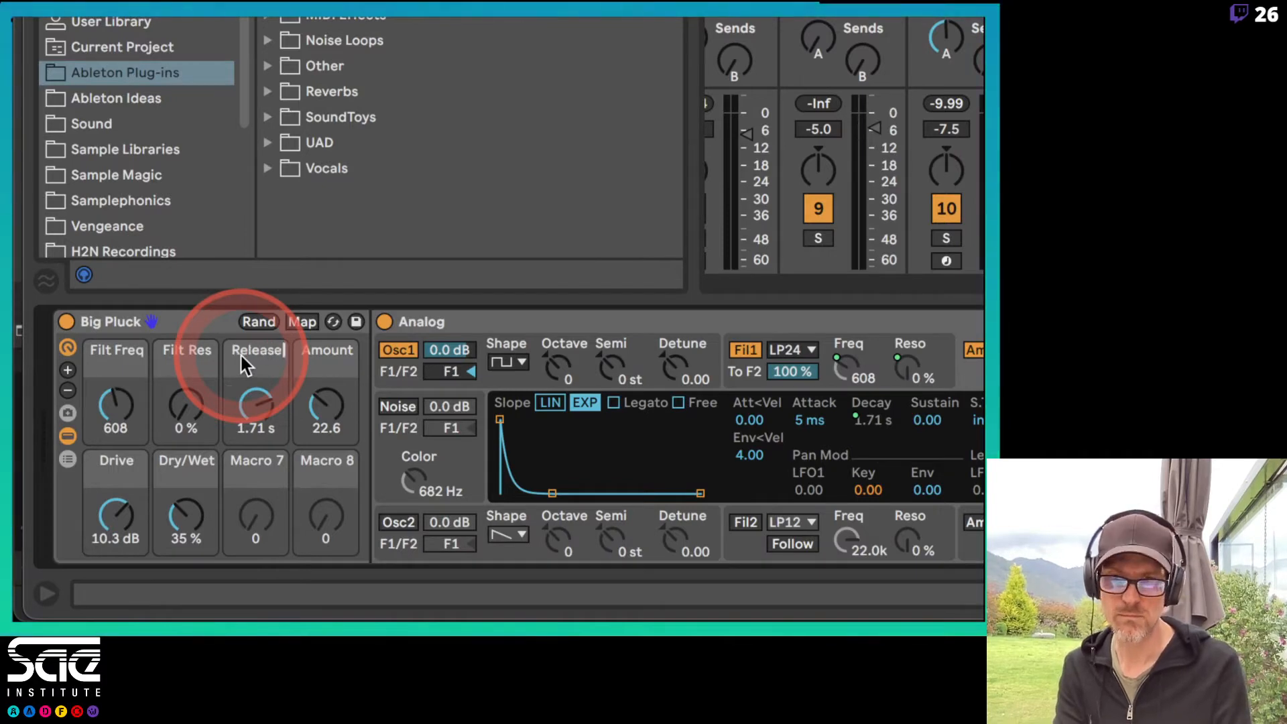
key(Return)
Rename the rack's fourth macro, which controls Erosion's Amount, to Noise Amt
click(340, 356)
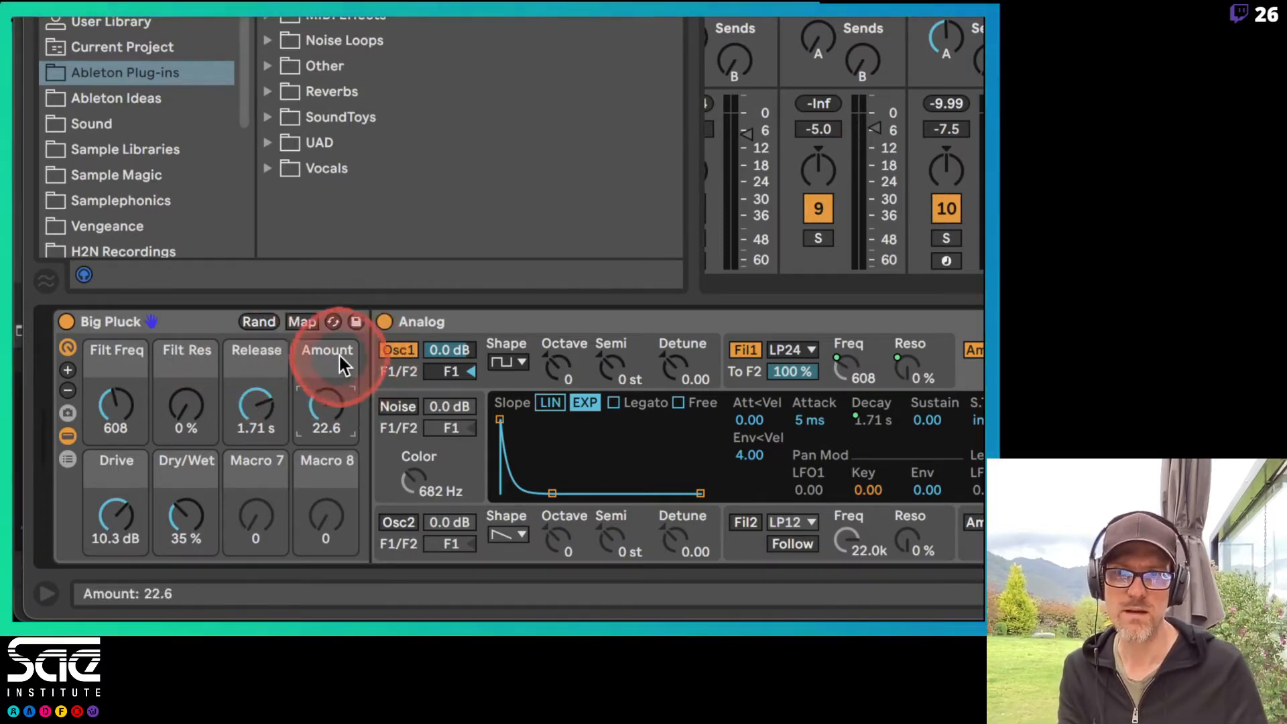
scroll(599, 405, right, 15)
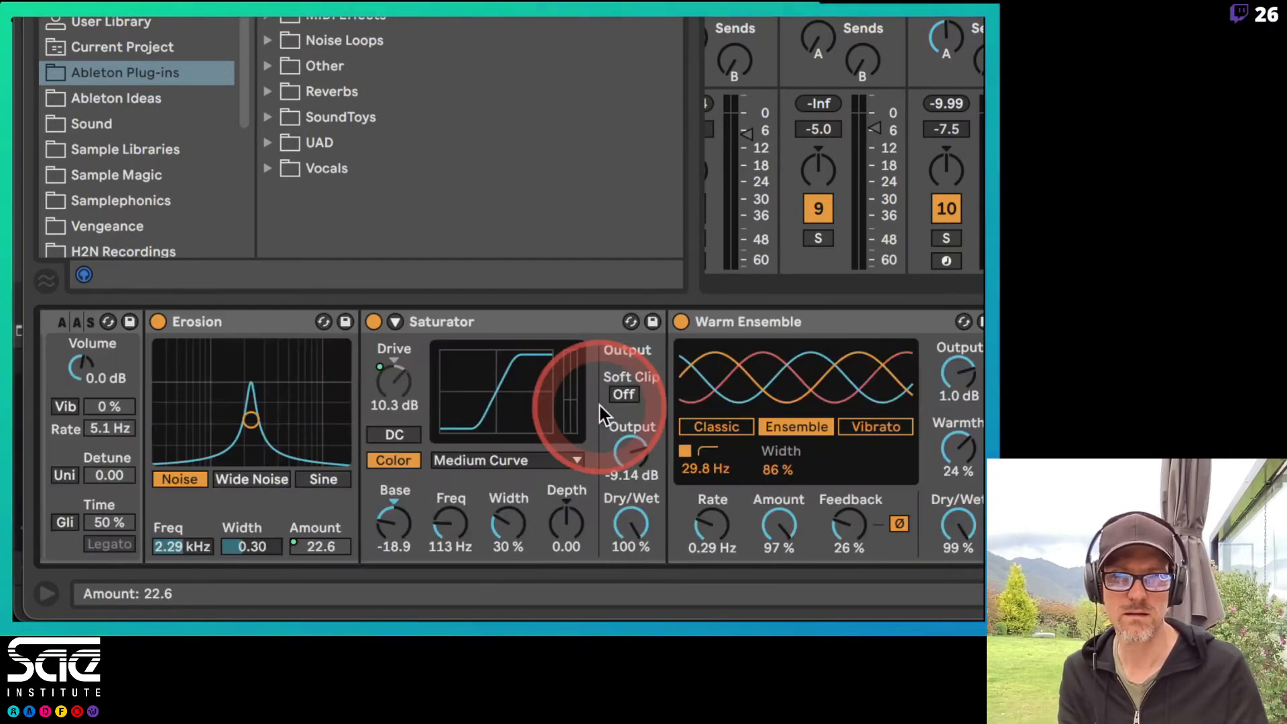
scroll(599, 405, left, 15)
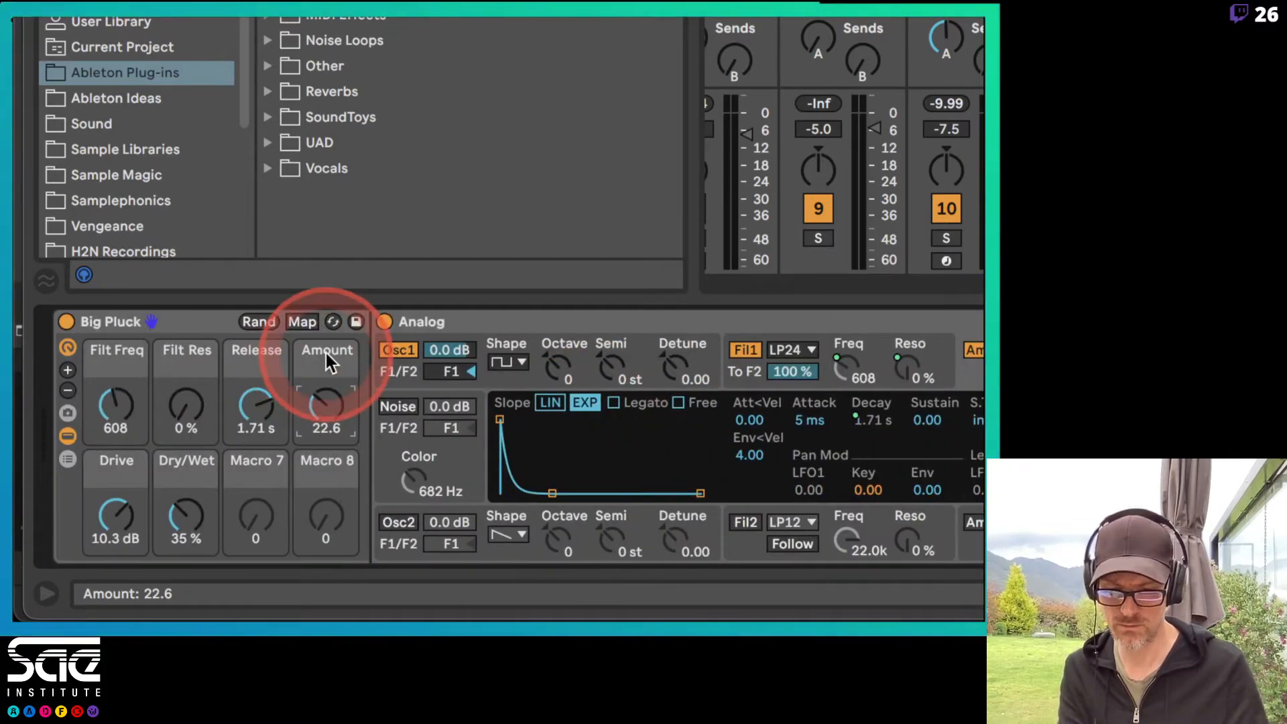
key(ctrl+r)
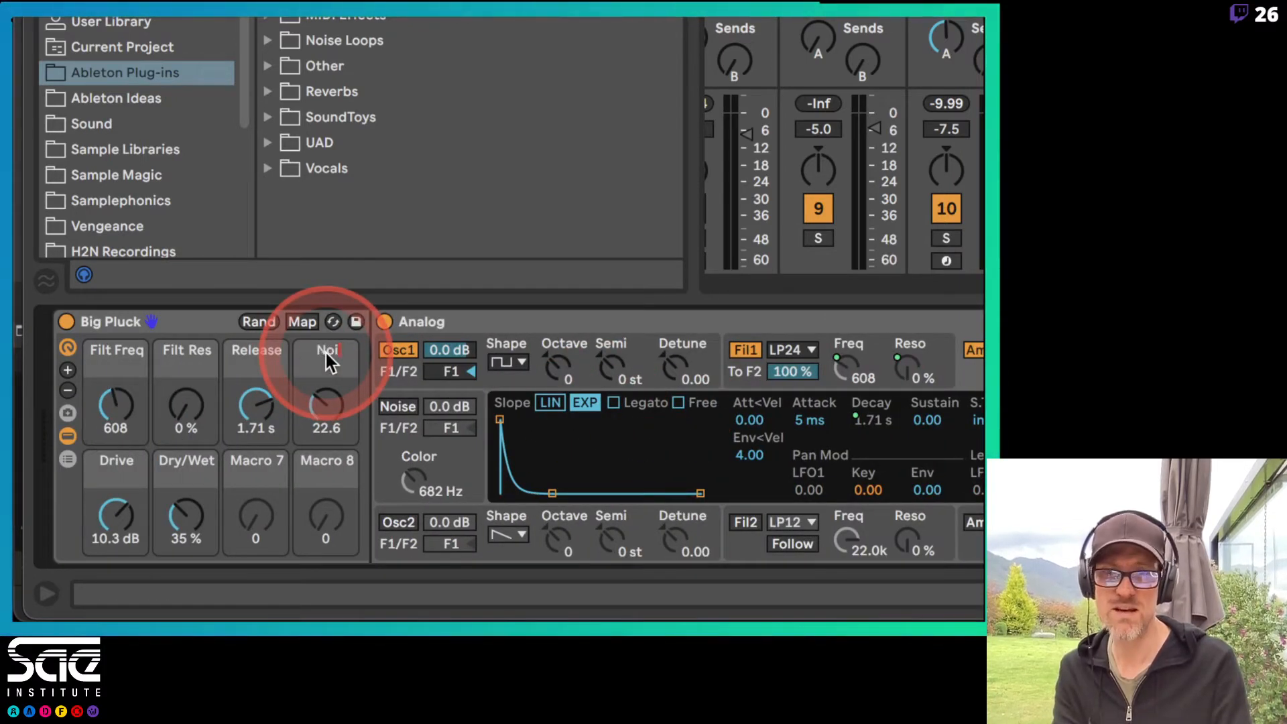
key(Return)
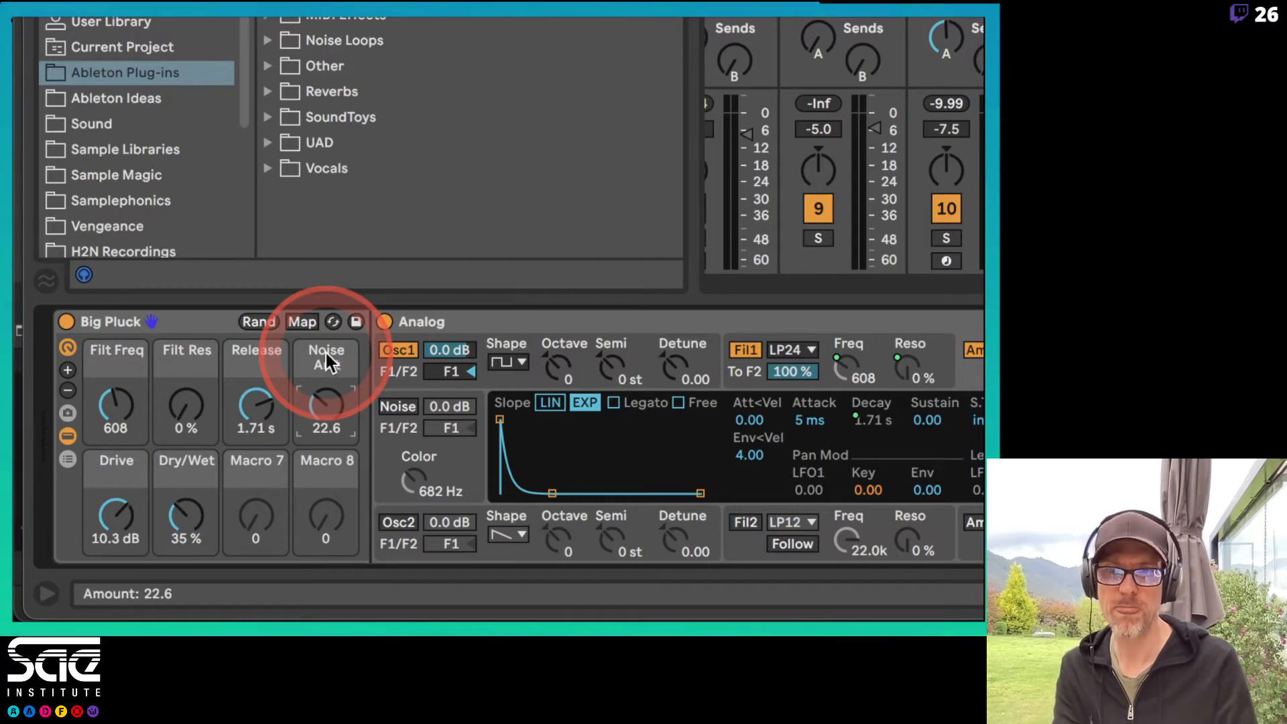
Rename the rack's Drive macro to Sat Drive and its Dry/Wet macro to Rvb Amt
click(122, 456)
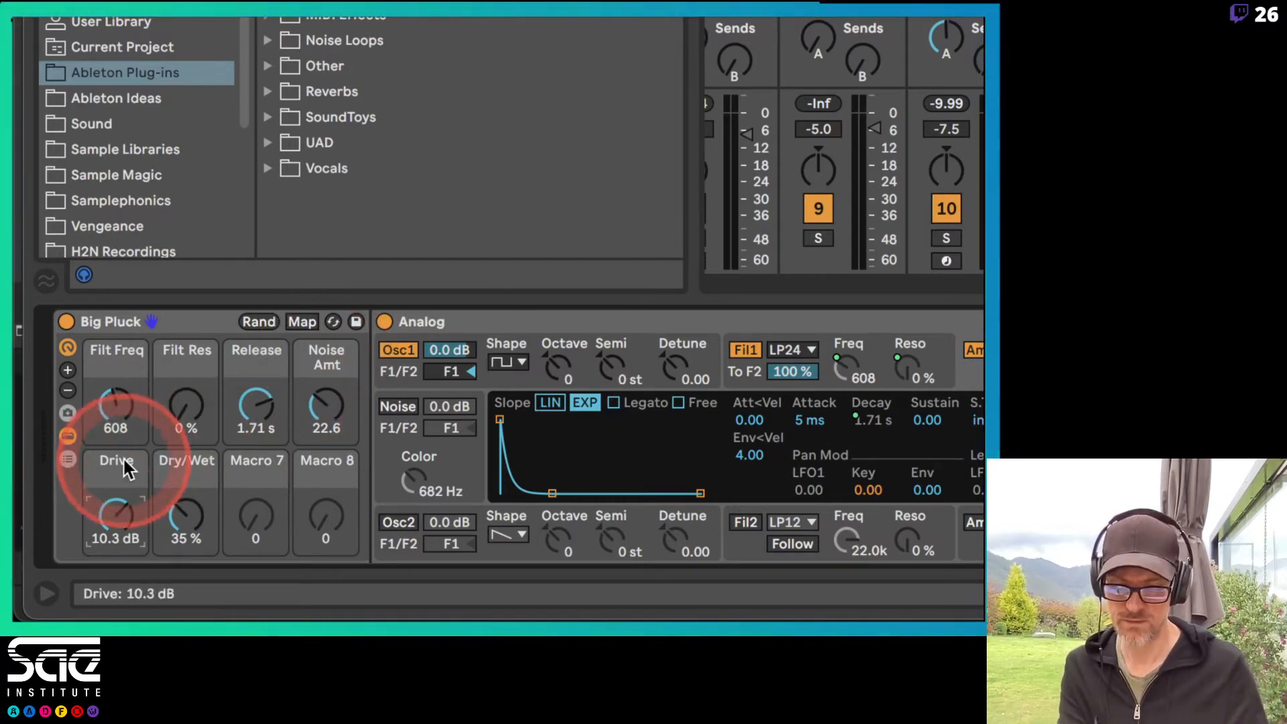
key(ctrl+r)
text(S)
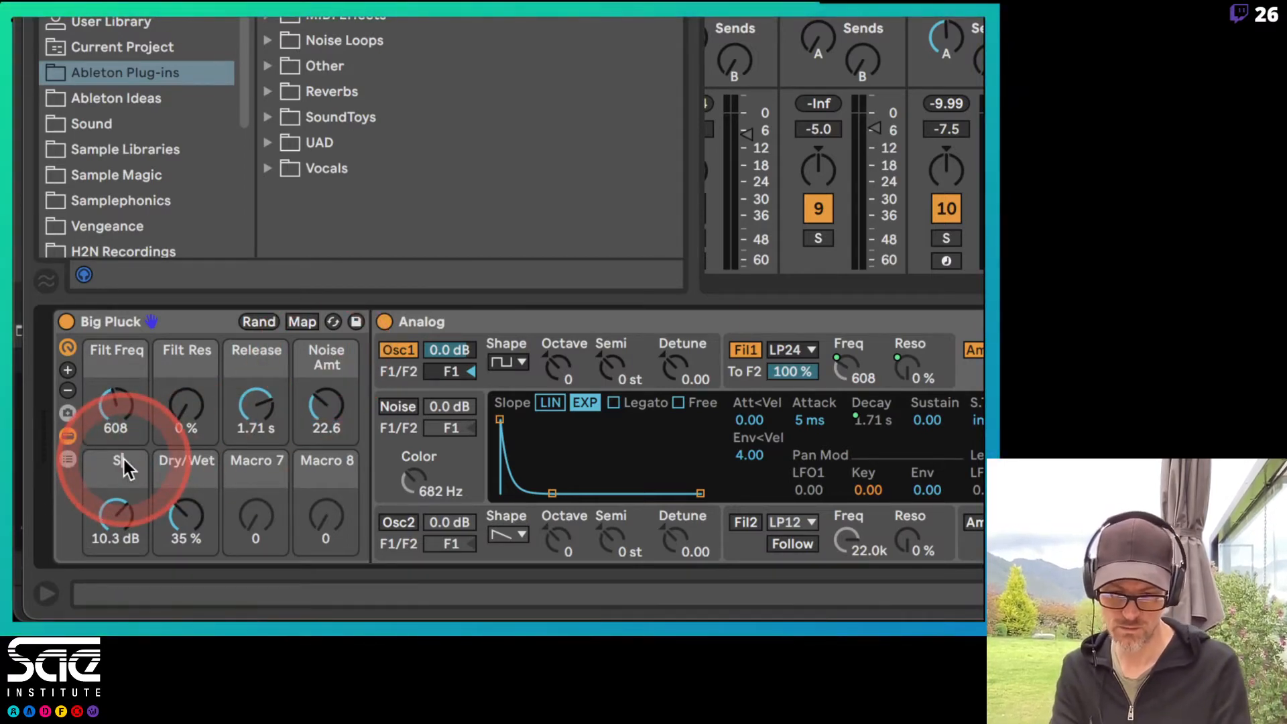
text(at Drive)
key(Return)
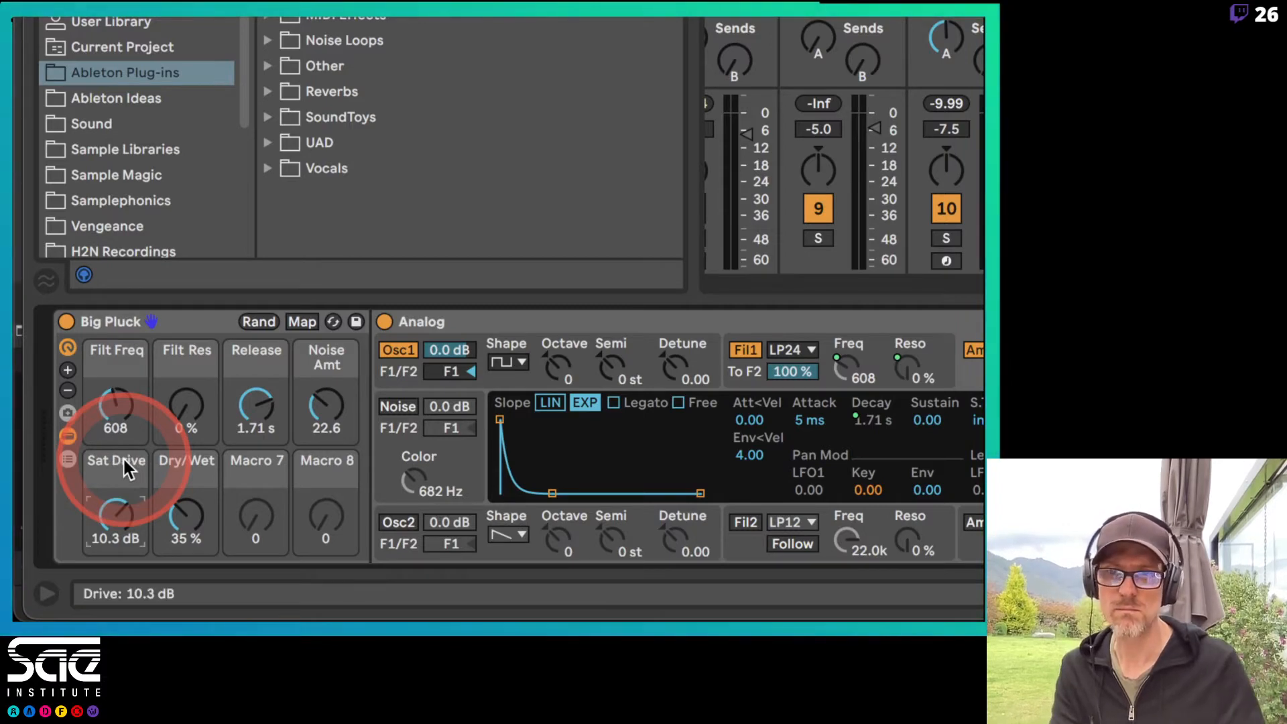
click(175, 457)
key(ctrl+r)
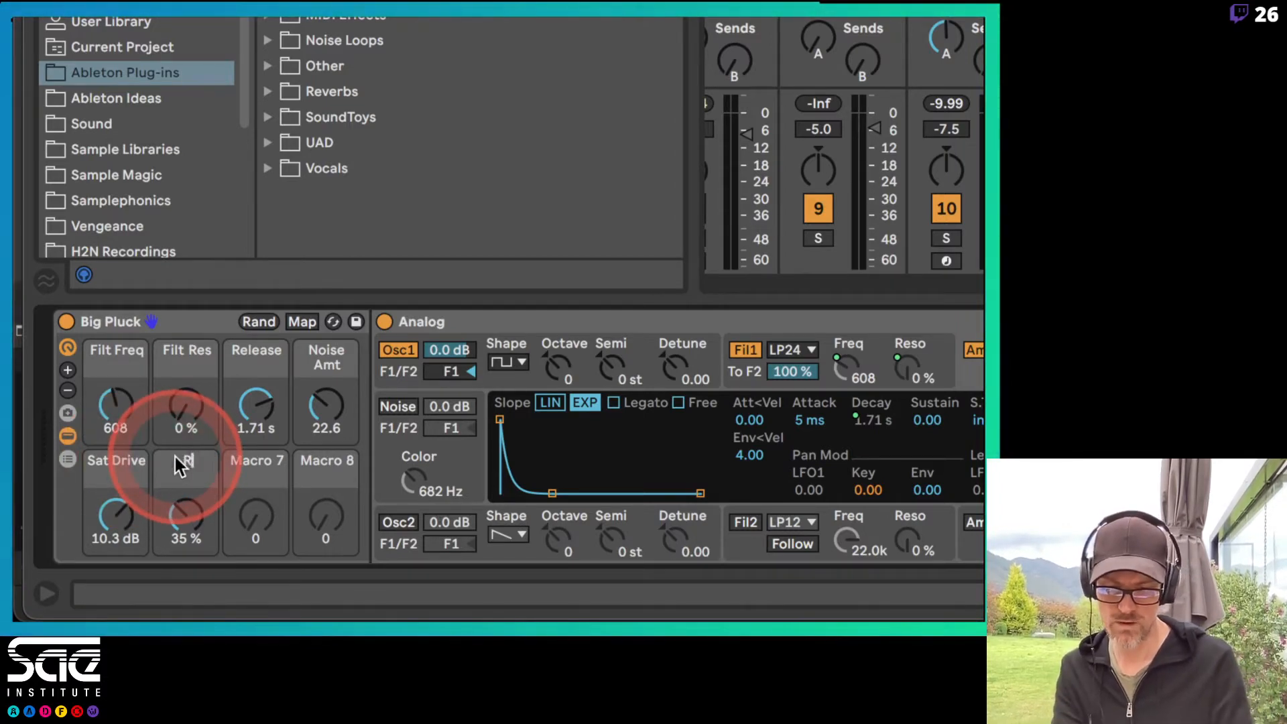
text(Rvb Amt)
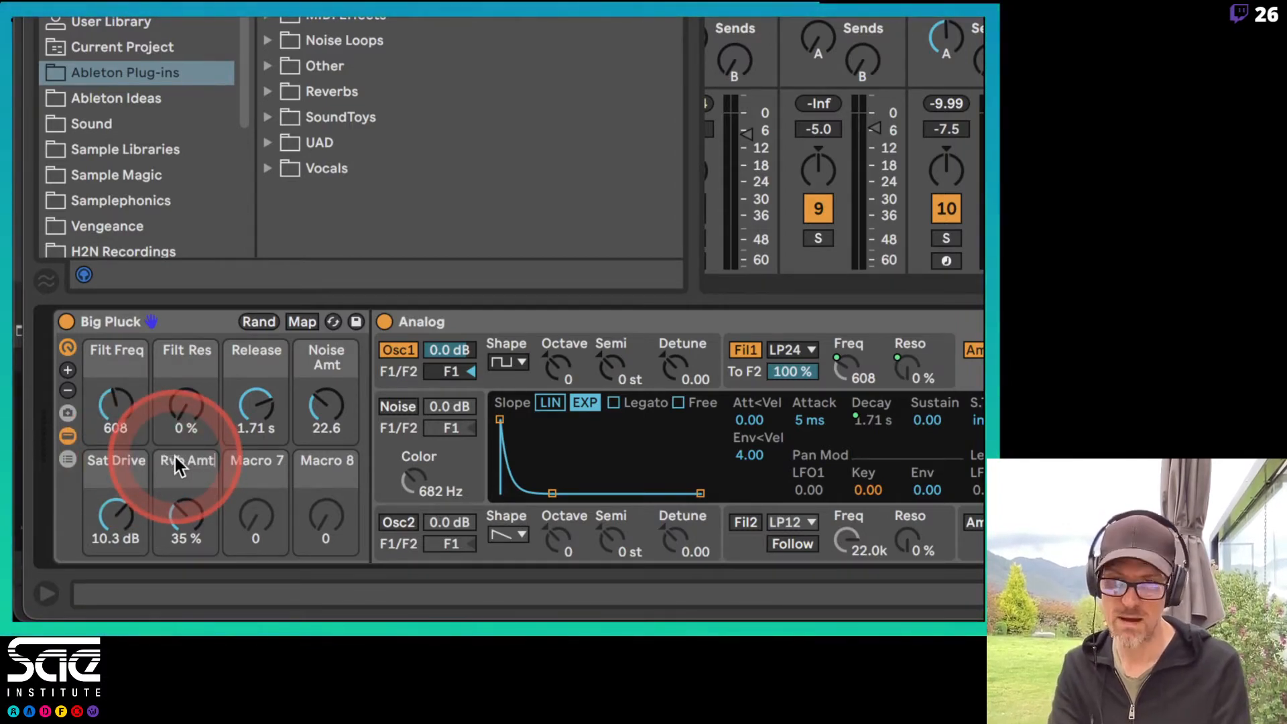
key(Return)
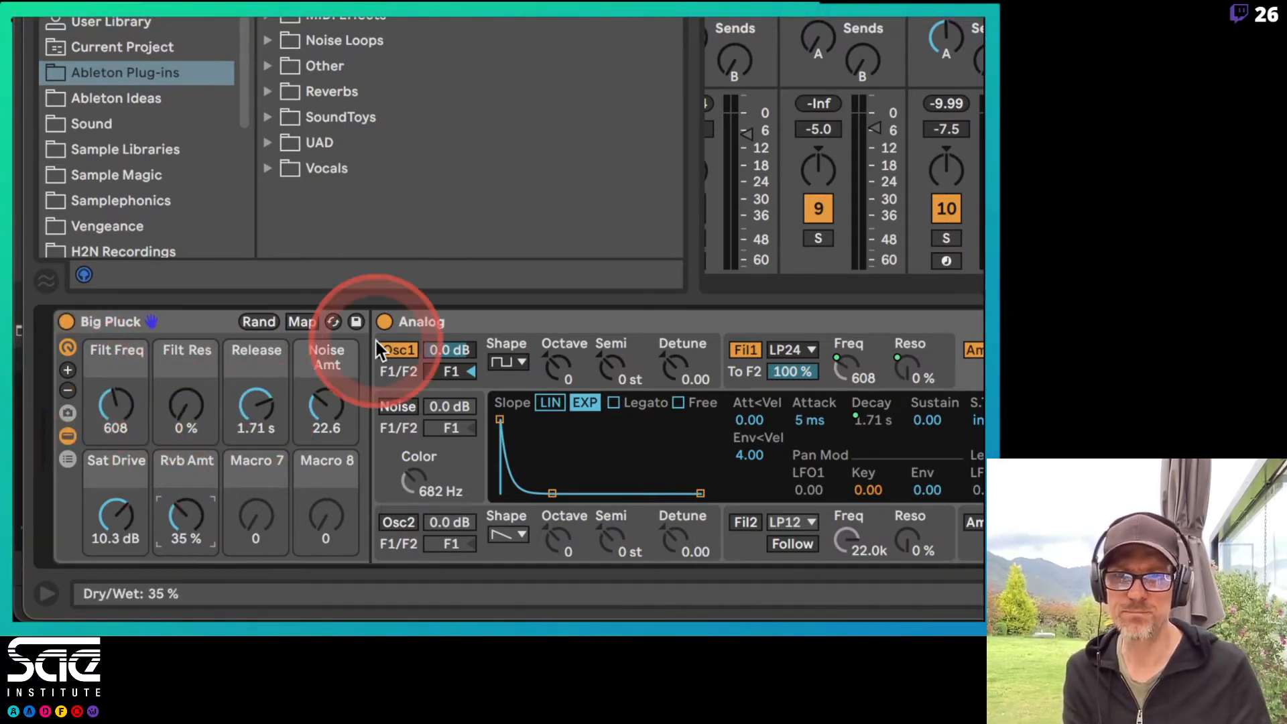
Remove the two unused macro controls, Macro 7 and Macro 8, from the Big Pluck rack
click(68, 391)
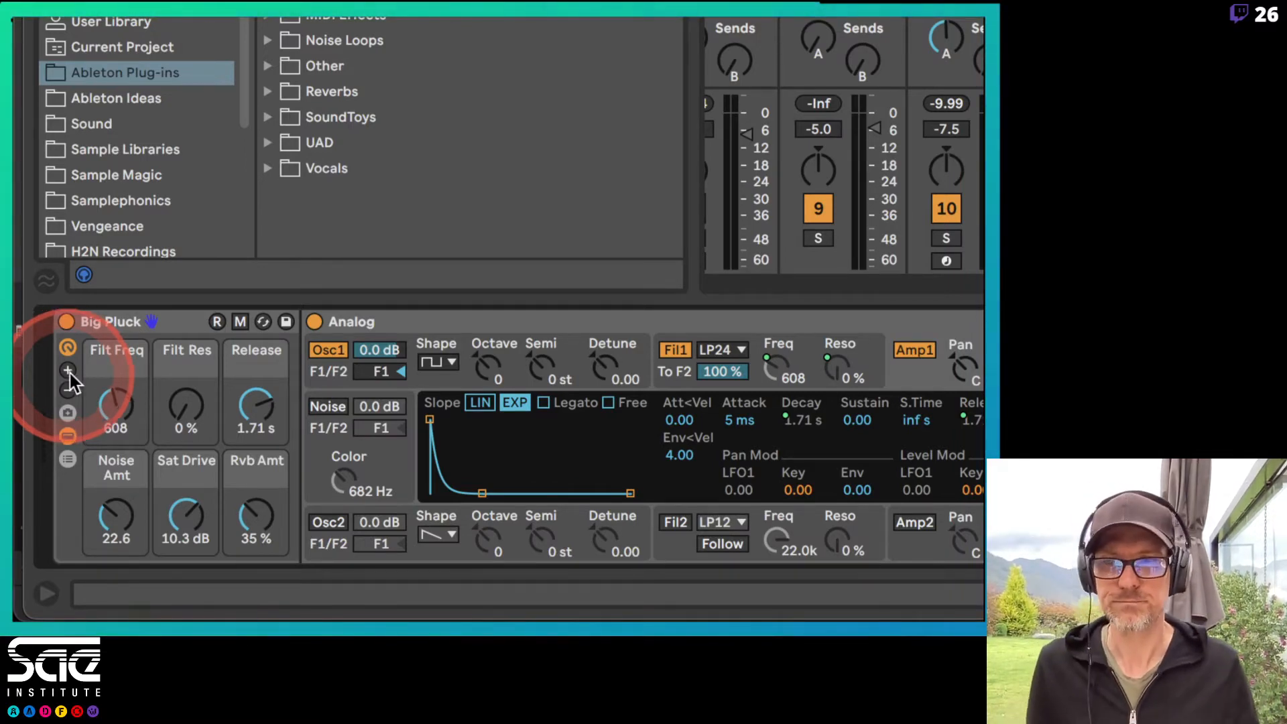
click(190, 399)
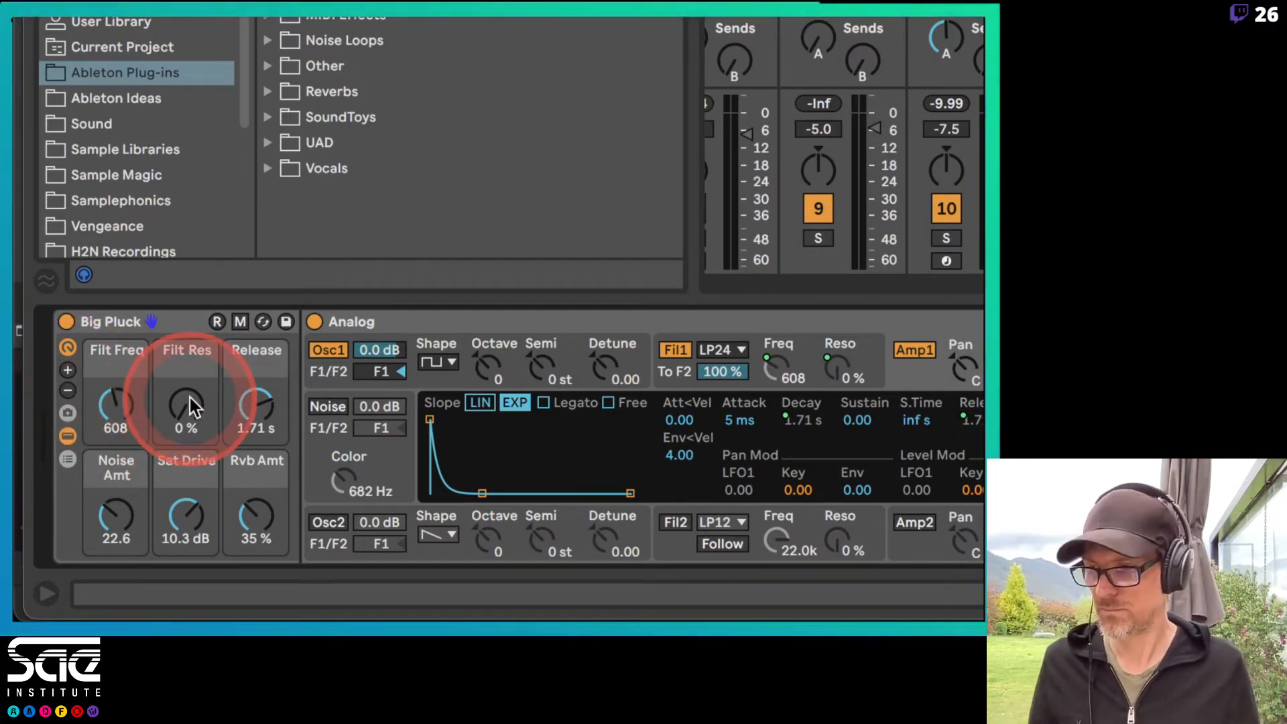
click(384, 286)
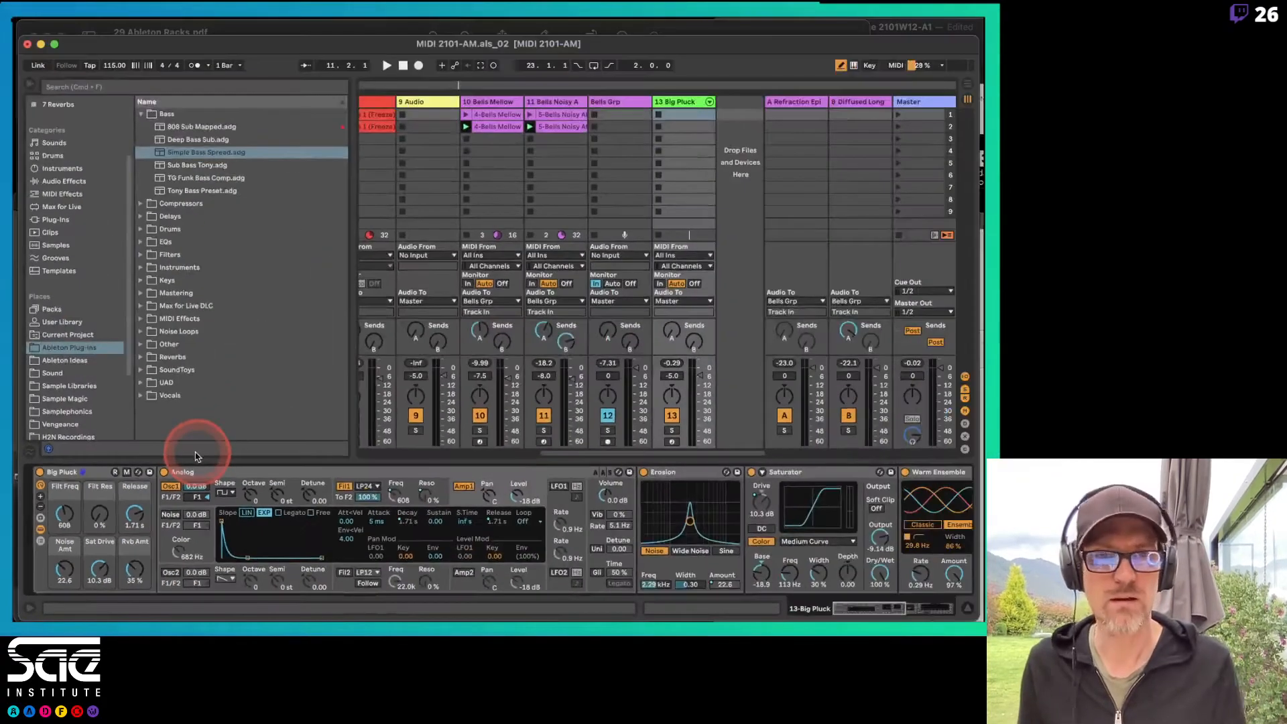
Arm the Big Pluck track for recording and select the Big Pluck rack
click(673, 441)
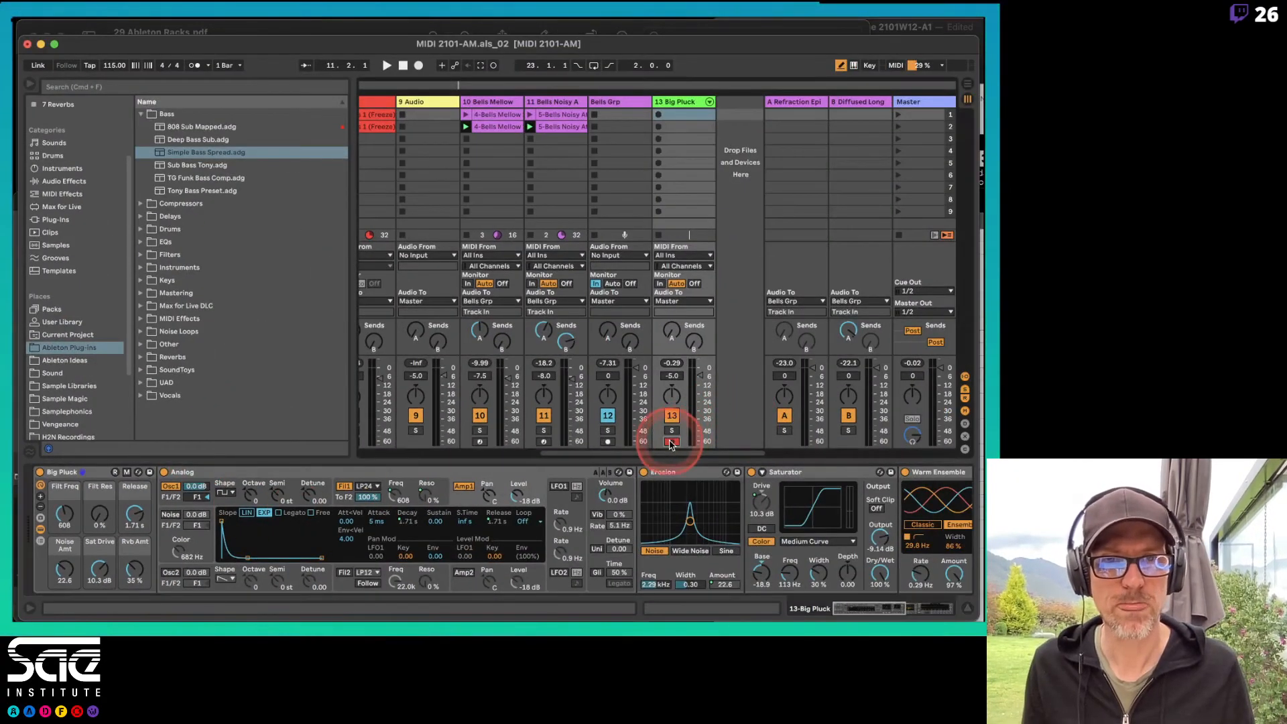
click(94, 473)
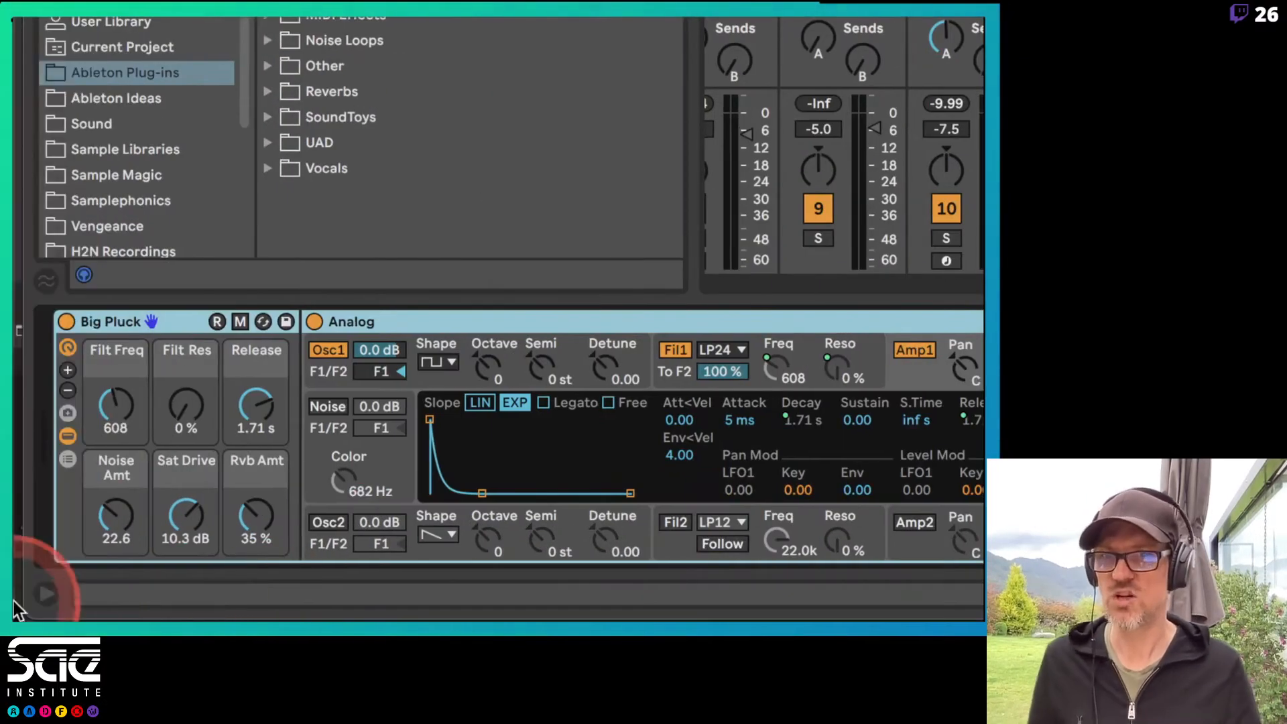
mouse_move(17, 611)
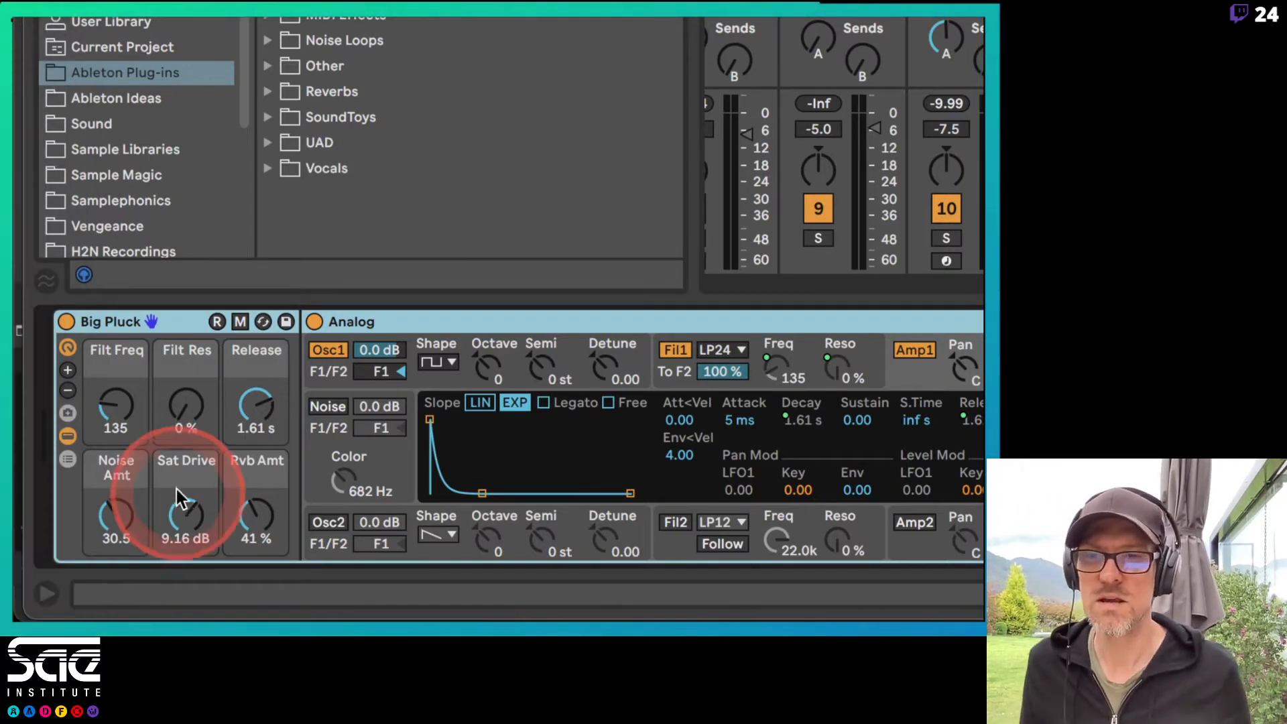
Show the rack's macro variations and store the current macro settings as a new variation named Soft
click(64, 412)
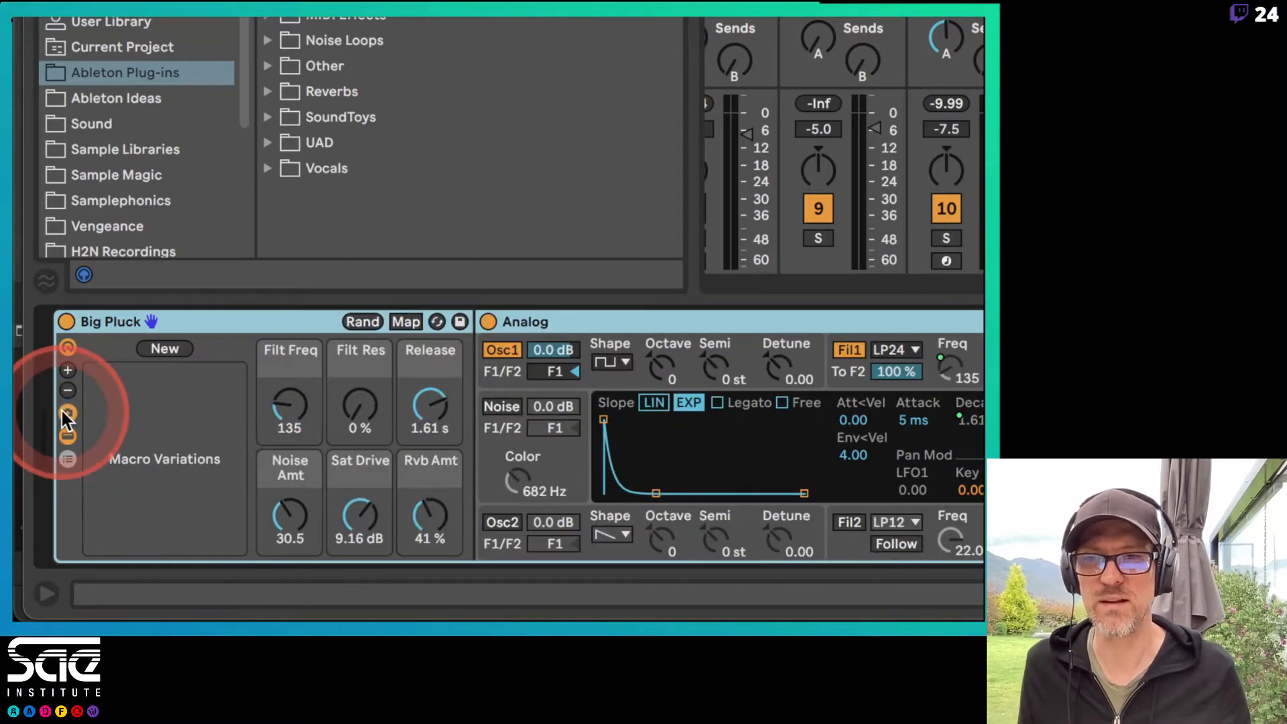
click(160, 348)
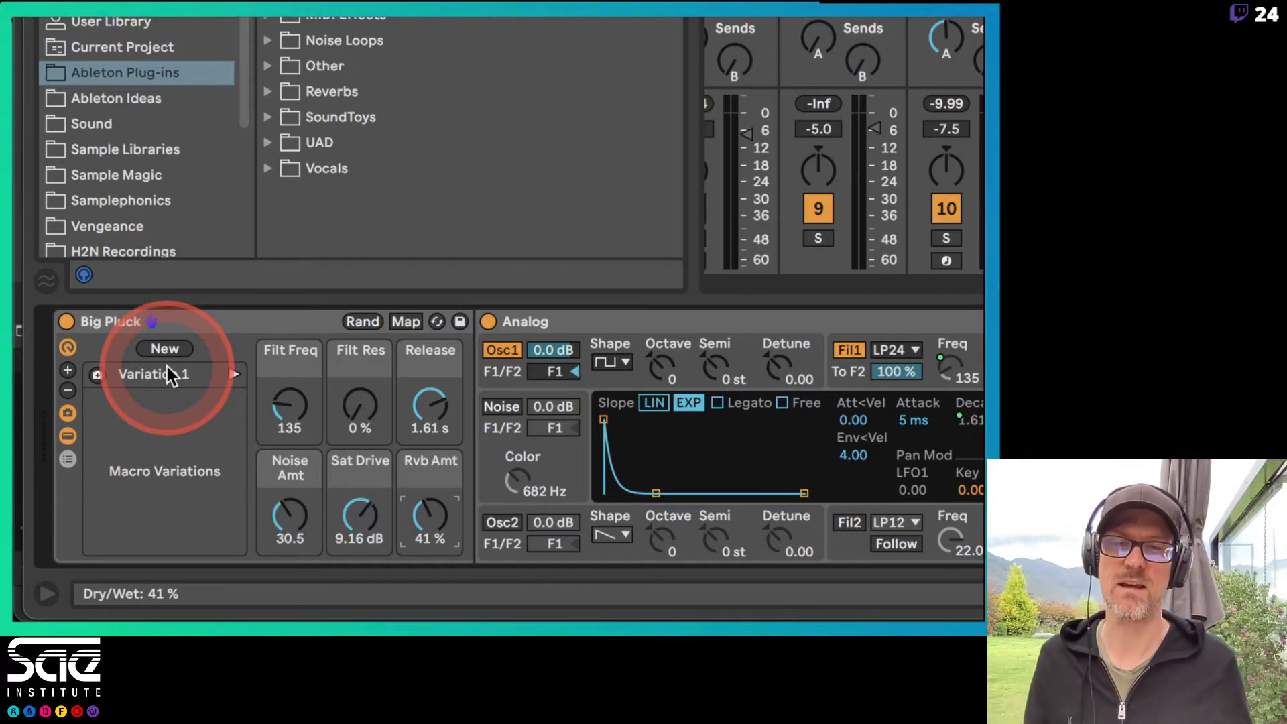
click(168, 369)
key(super+r)
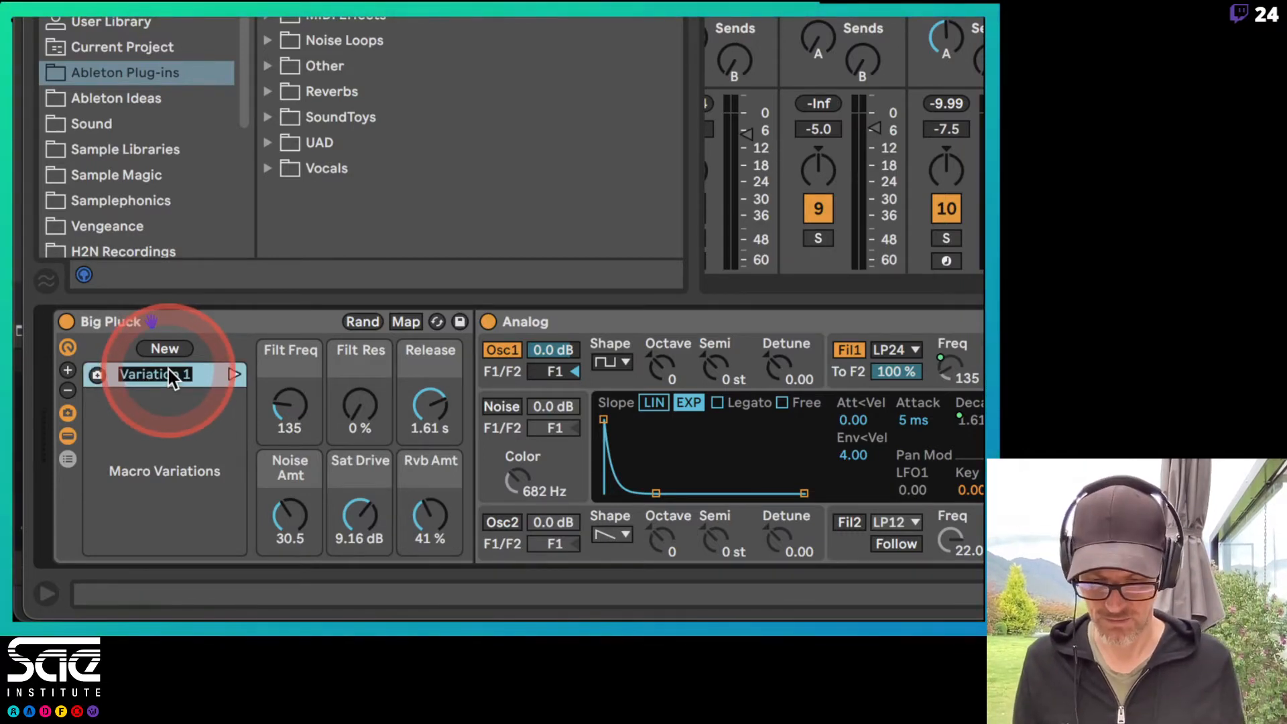
text(Soft)
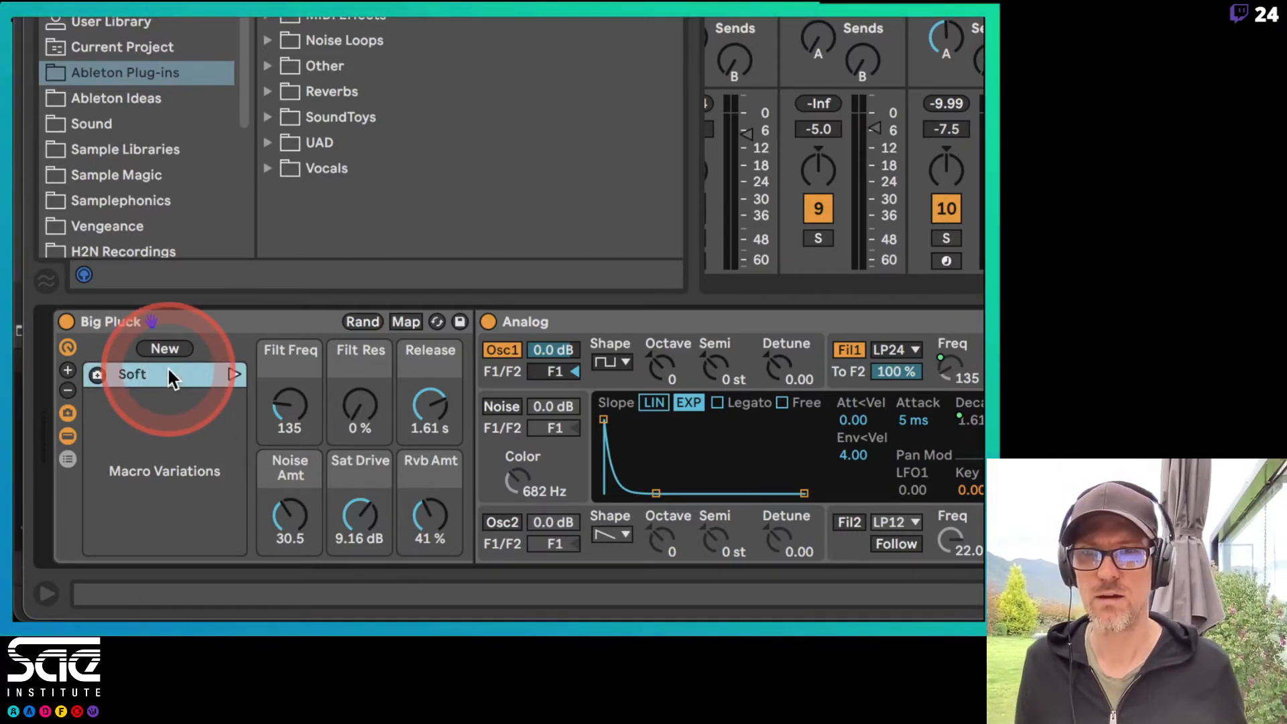
Set Filt Freq to 657, Release 4.08 s, Noise Amt 44.7, Sat Drive 16.2 dB and Rvb Amt 16%, and store them as variation Long
click(299, 421)
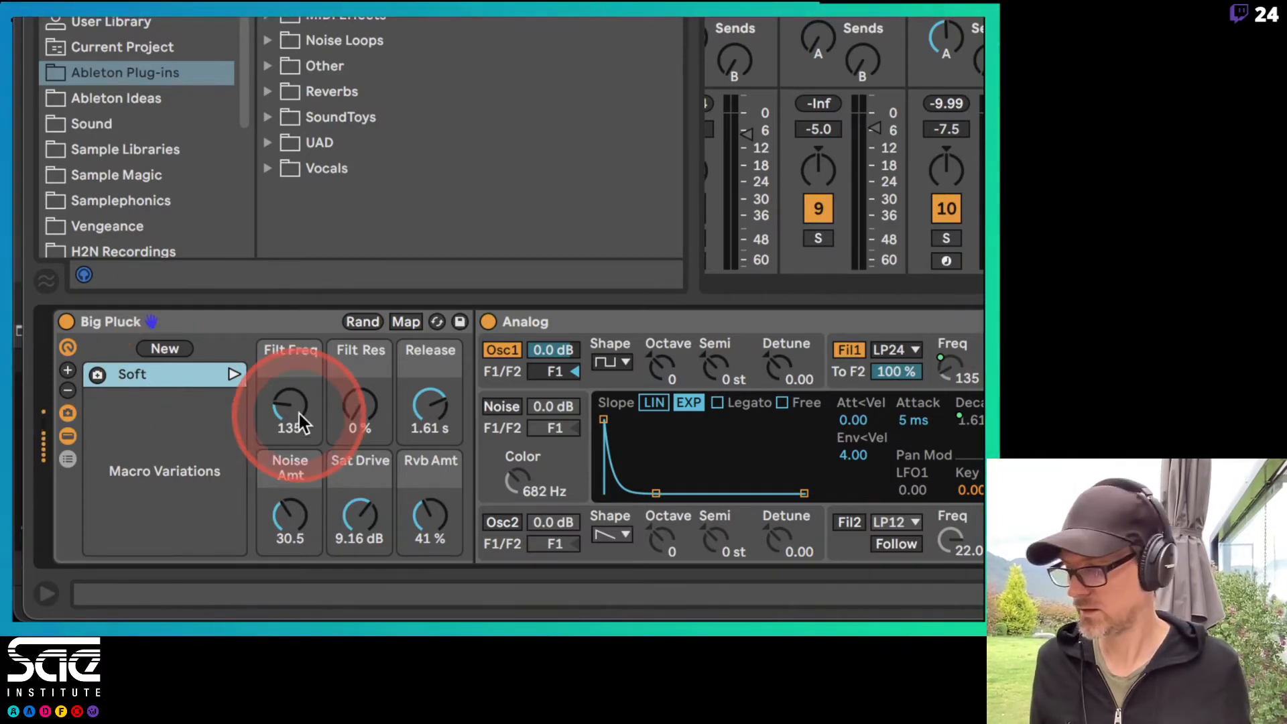
drag(298, 413, 299, 413)
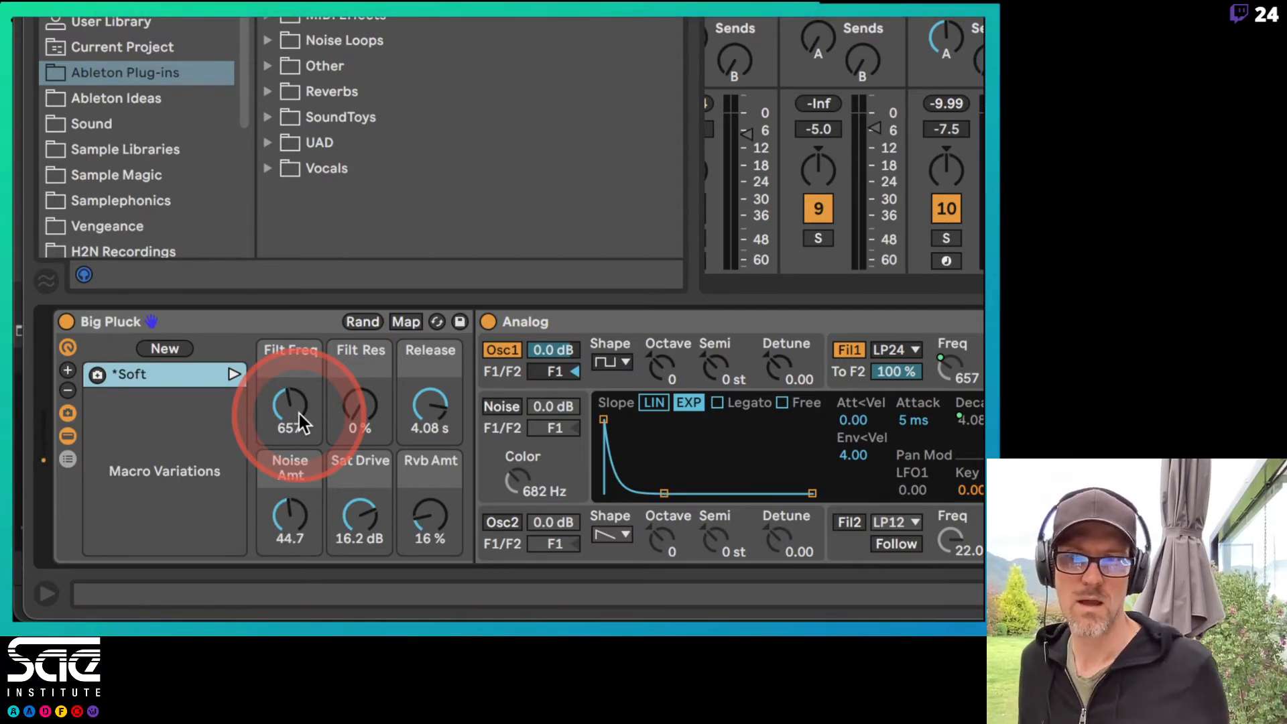
click(157, 347)
click(154, 401)
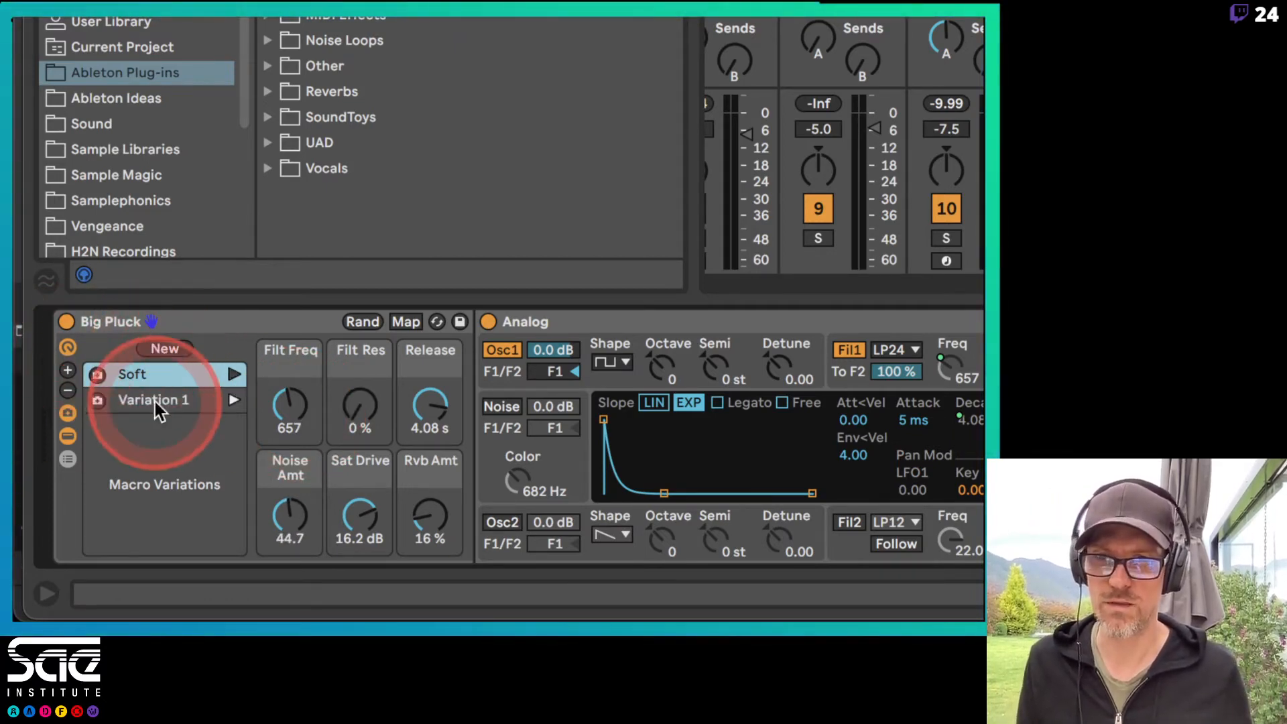
double_click(155, 401)
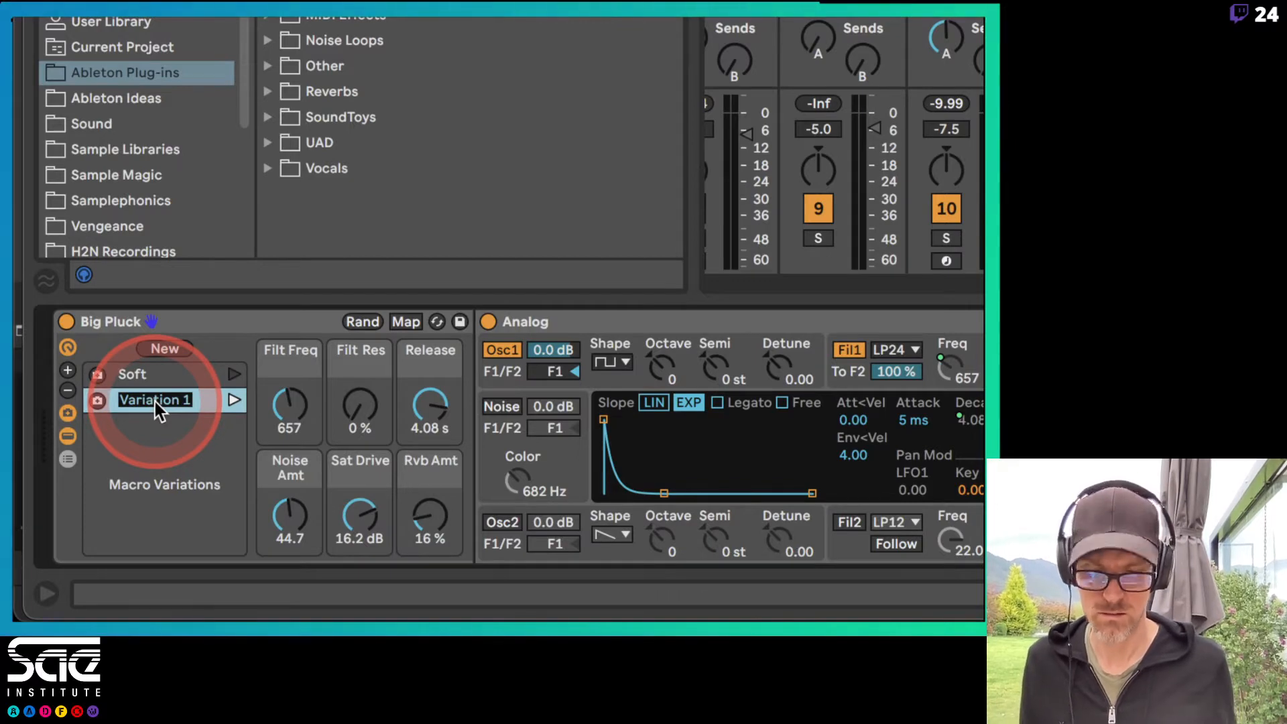
text(Lo)
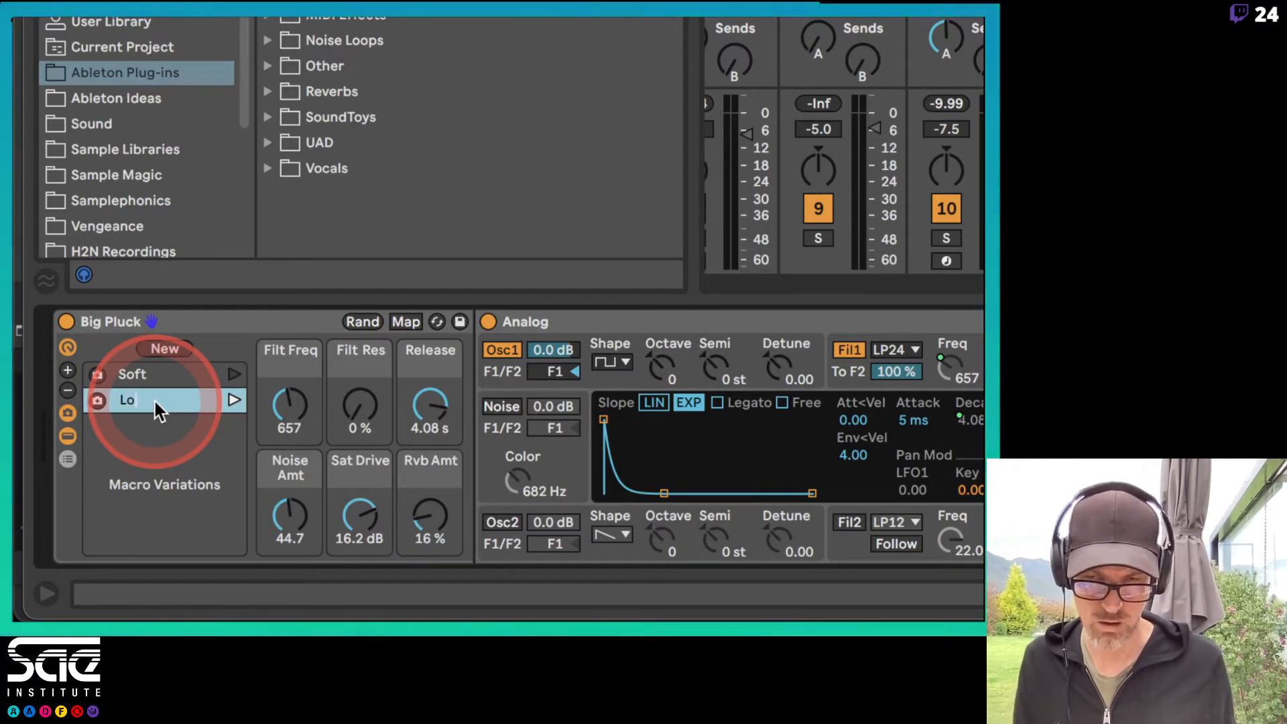
text(ng)
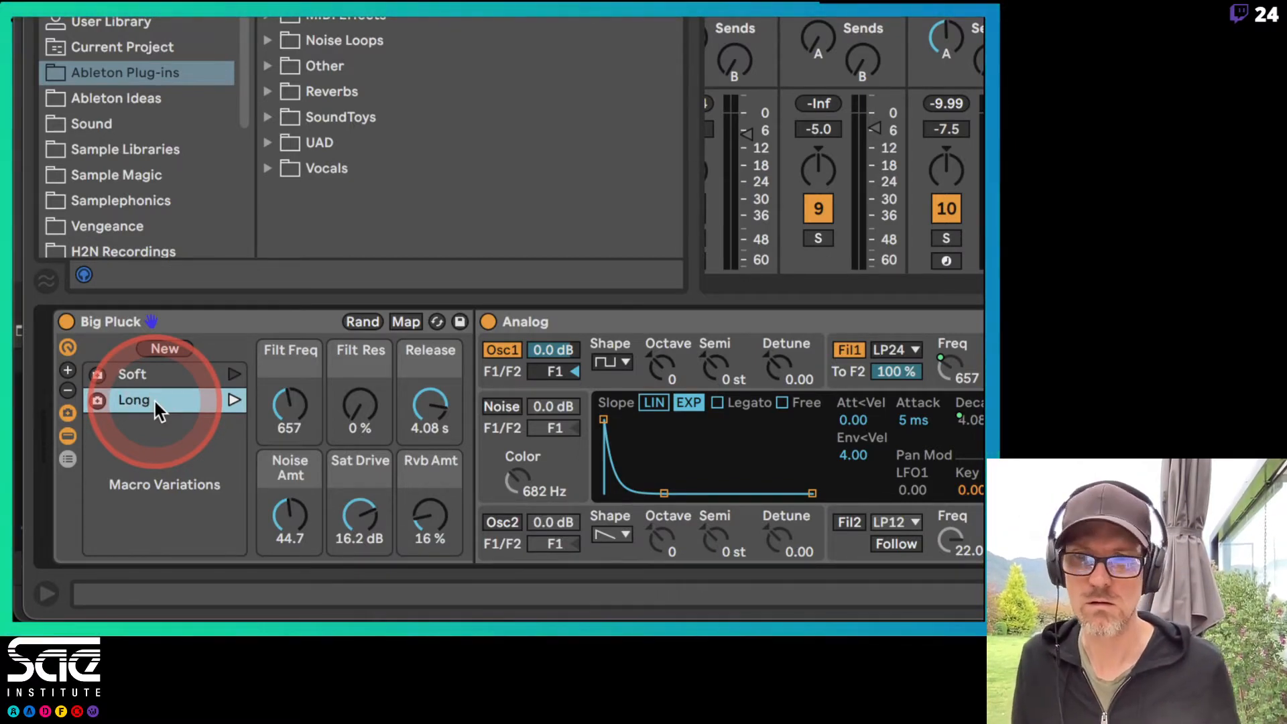
click(299, 365)
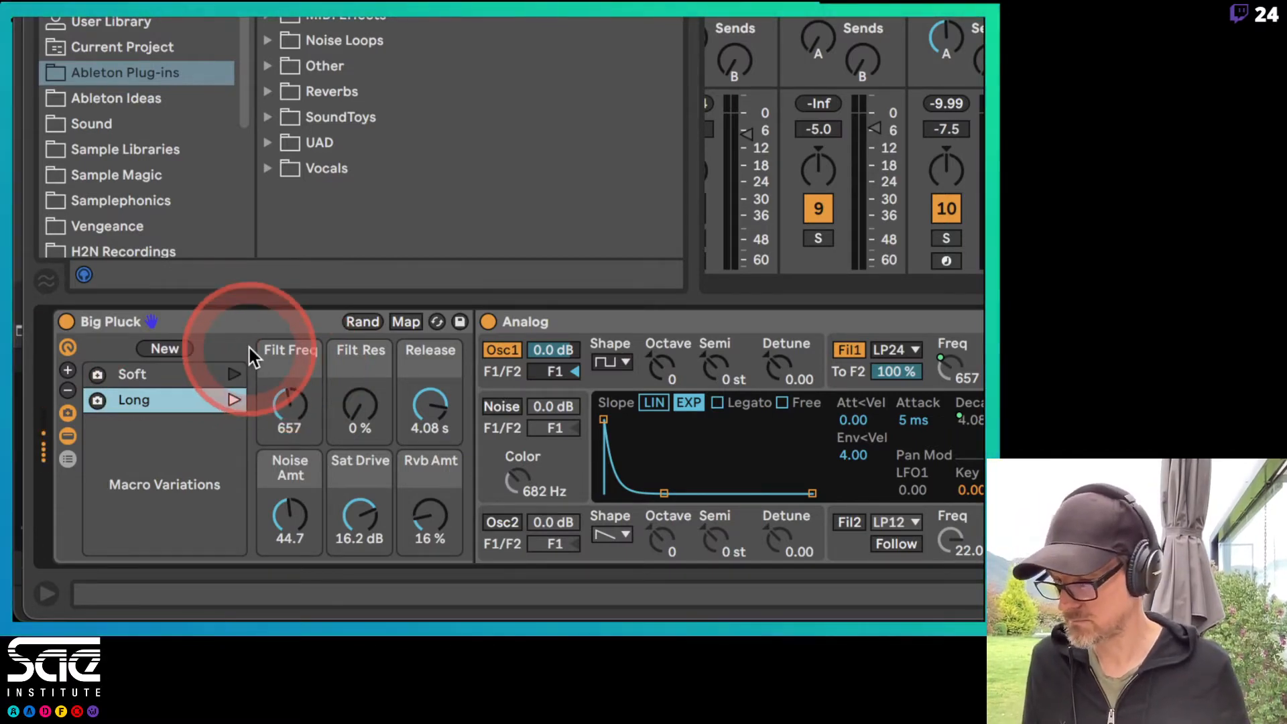
Compare the stored macro variations by recalling Soft, switching to Long and returning to Soft
click(233, 373)
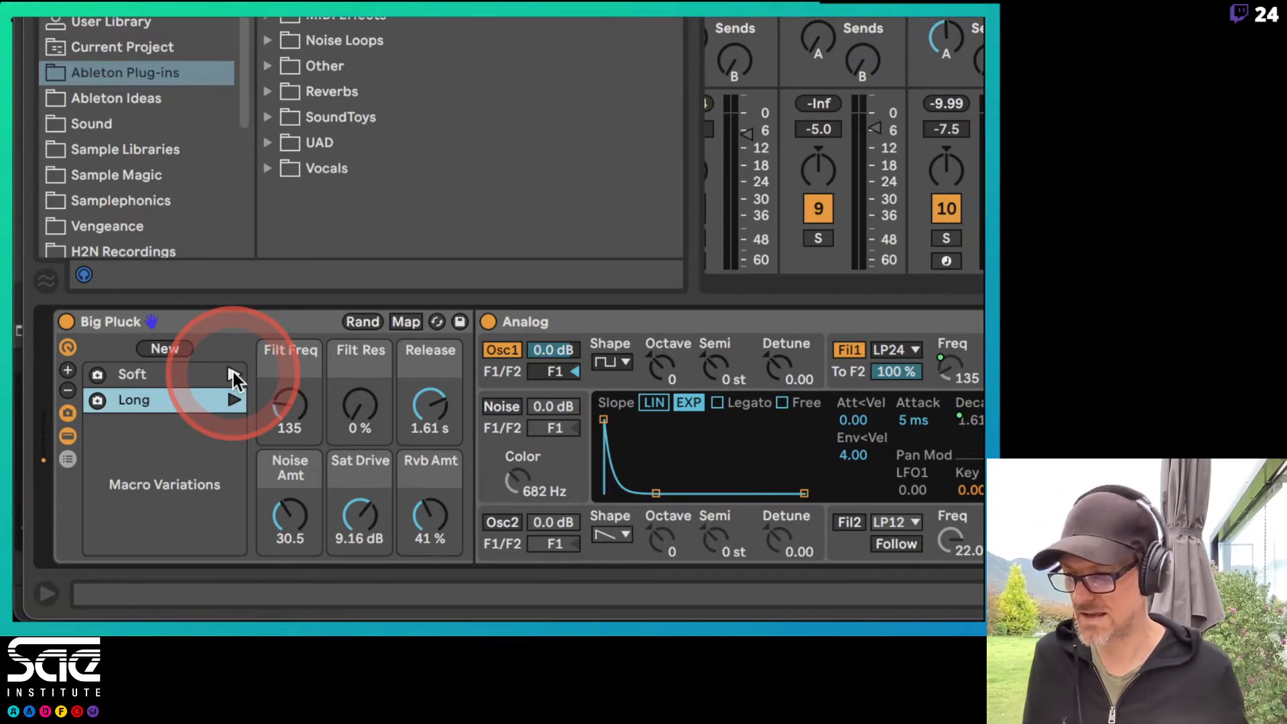
click(229, 397)
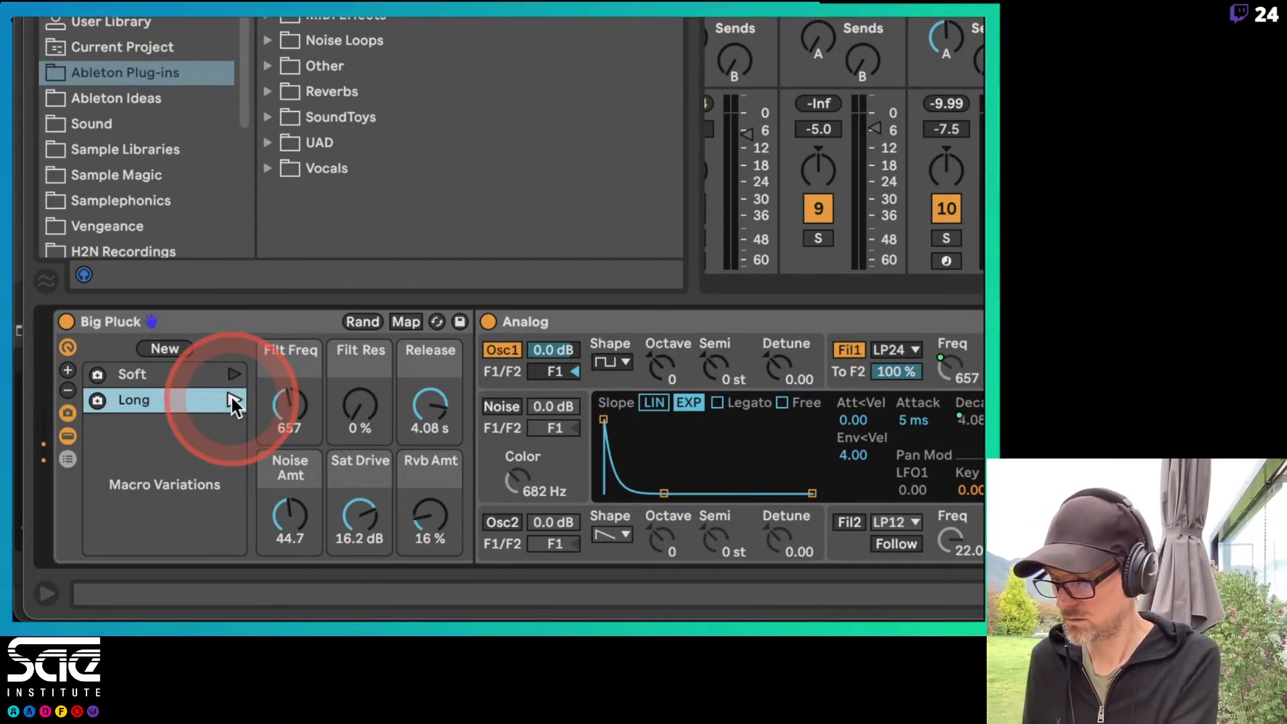
click(233, 374)
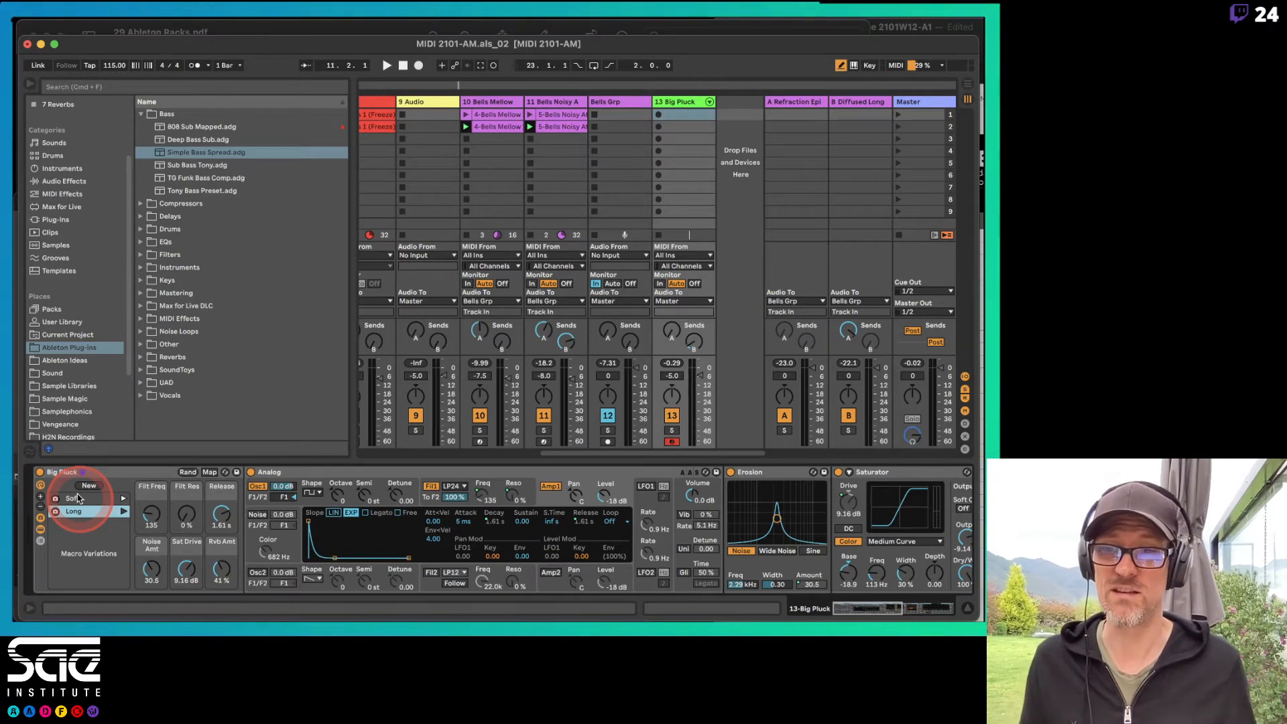
mouse_move(18, 582)
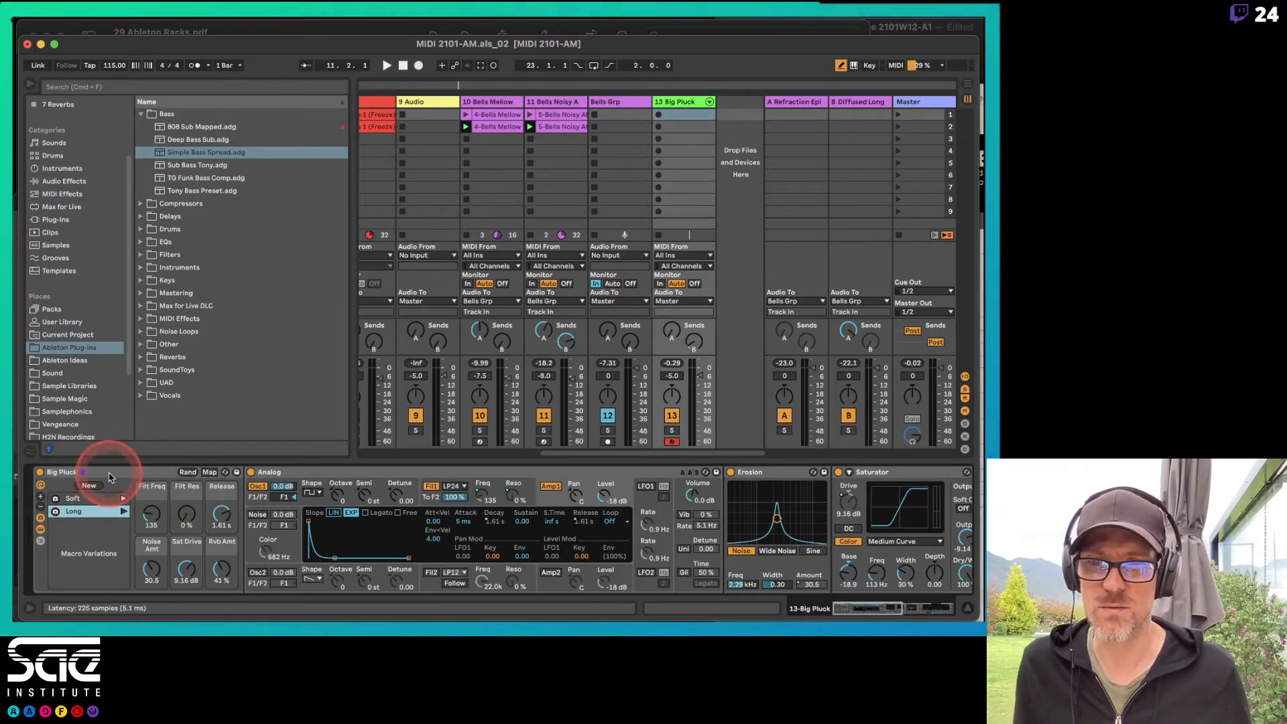
Save the Big Pluck rack as a preset in the User Library, overwriting the existing Big Pluck.adg
click(109, 473)
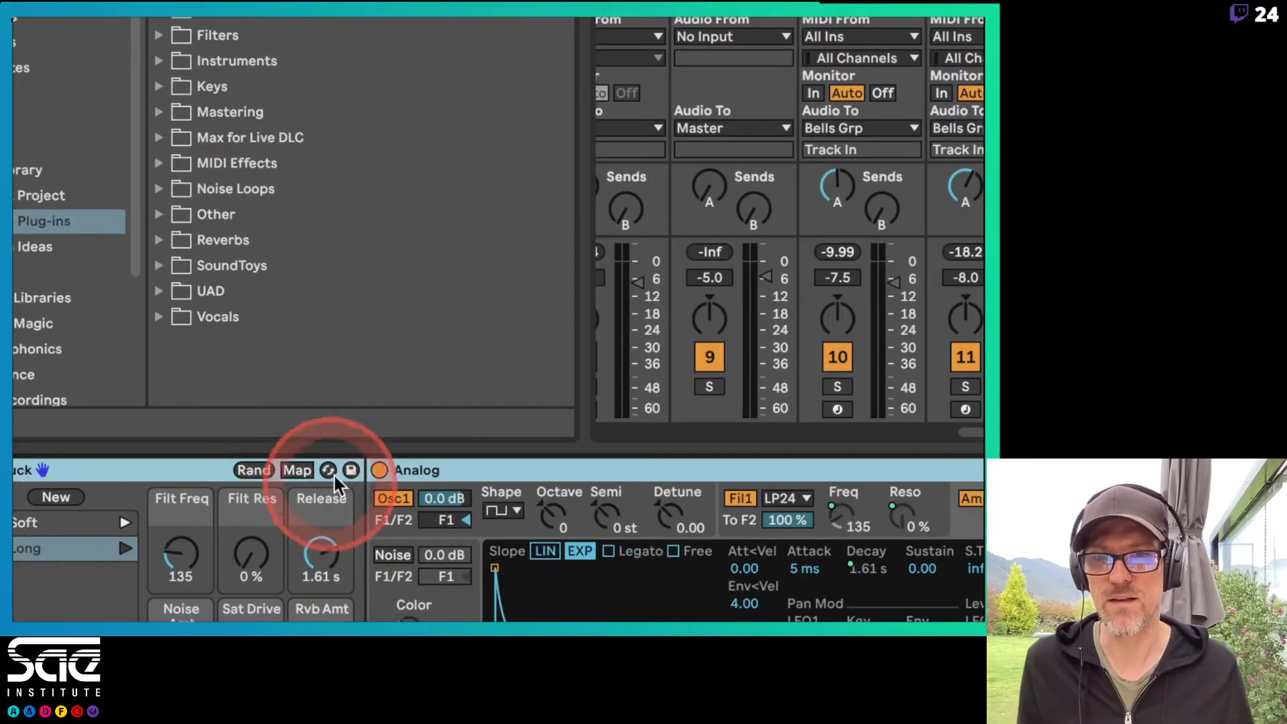
click(351, 470)
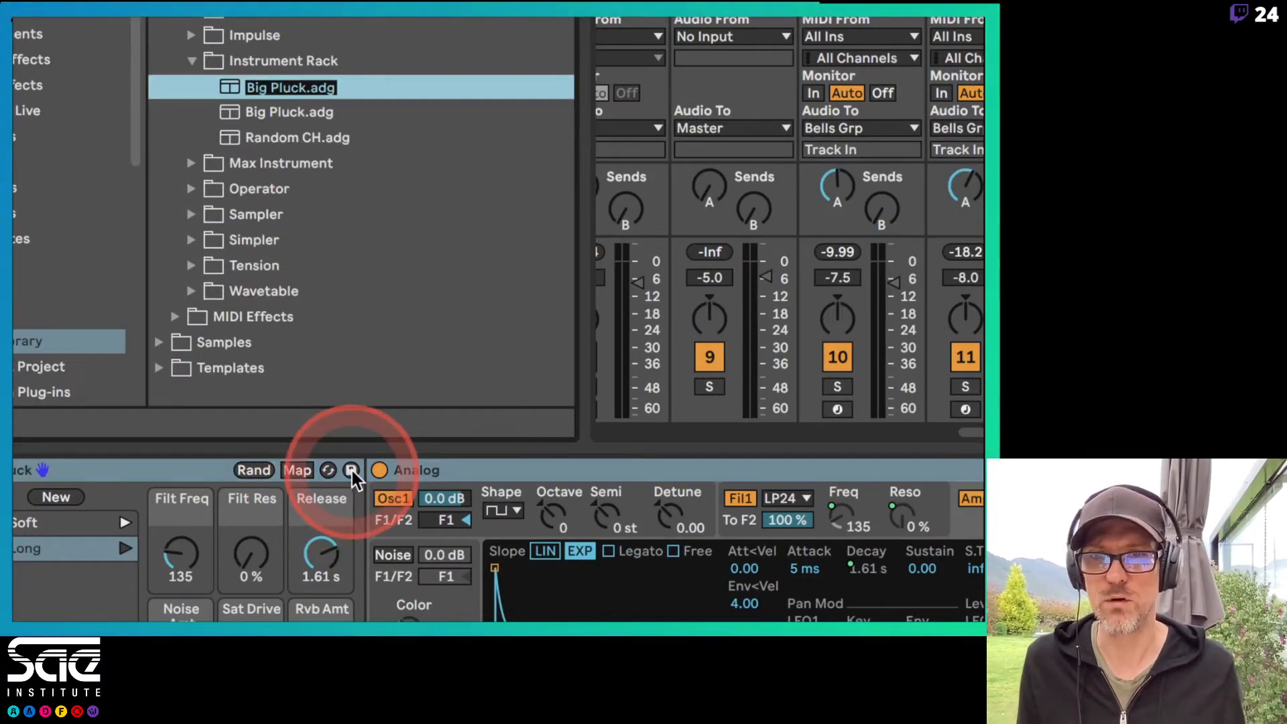
key(Return)
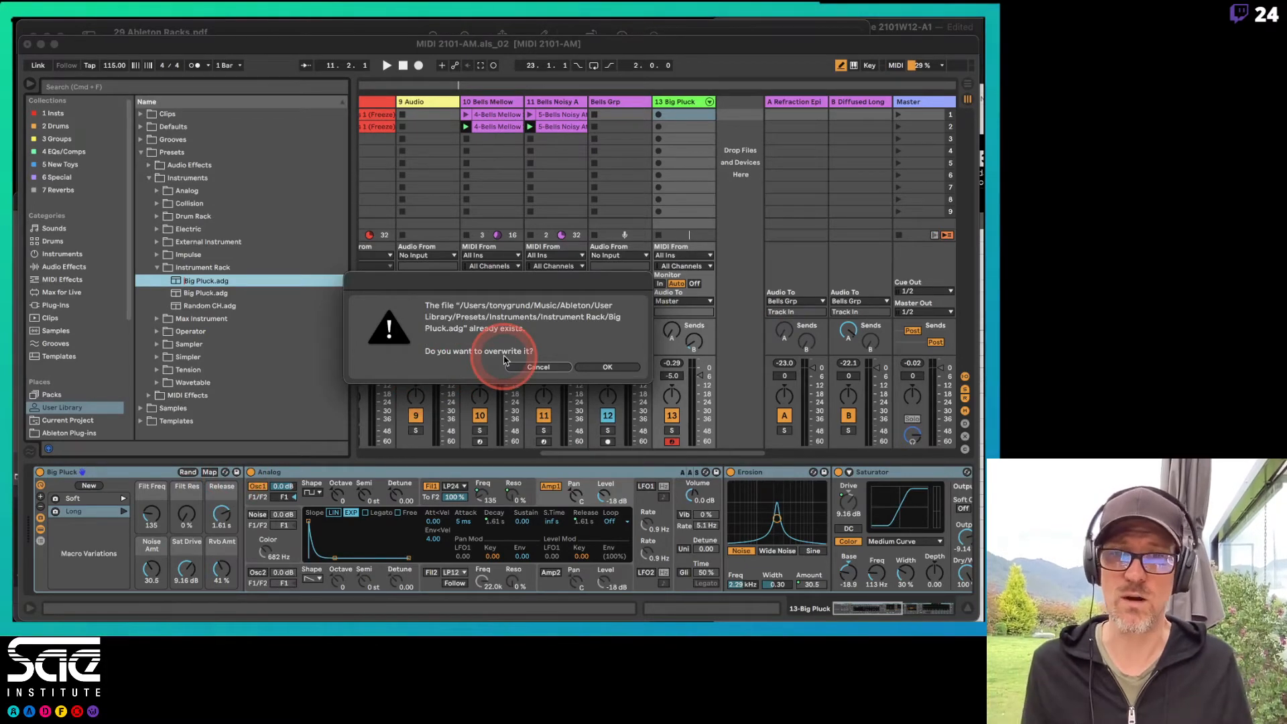
click(612, 366)
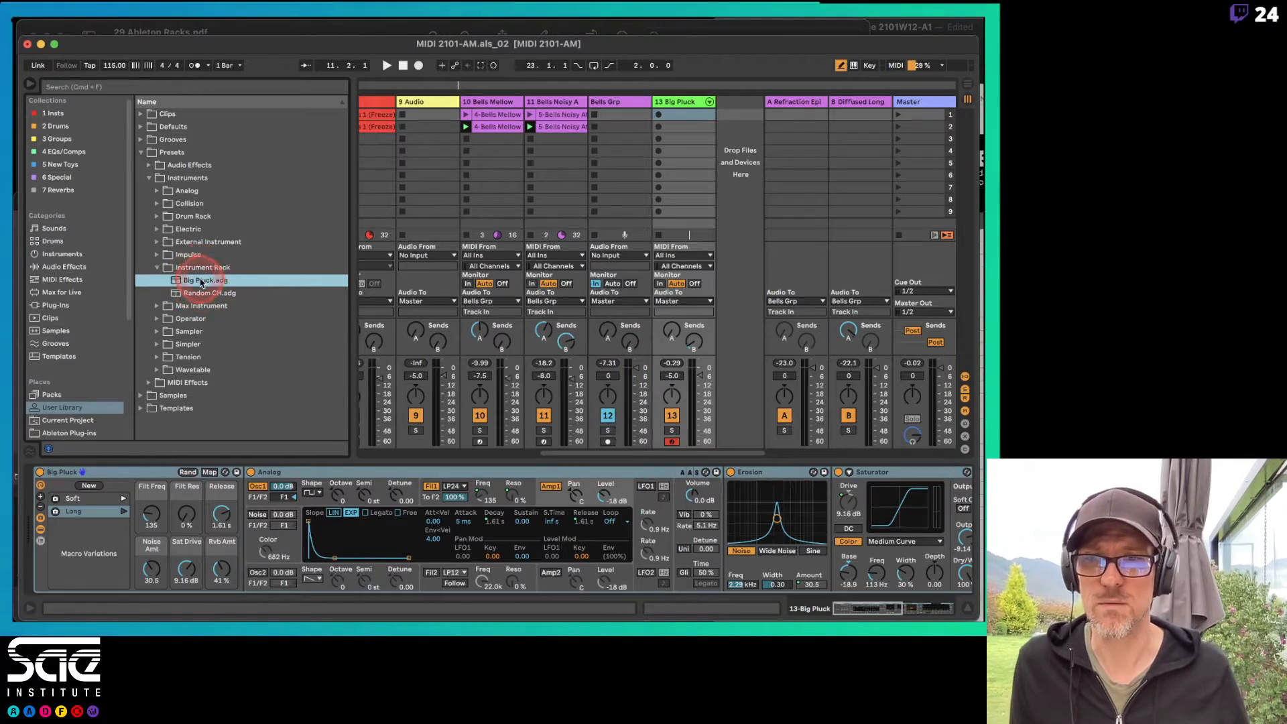
Move Big Pluck.adg into the Instruments folder of Ableton Plug-ins, add it to the Insts collection and show that collection
drag(201, 282, 173, 266)
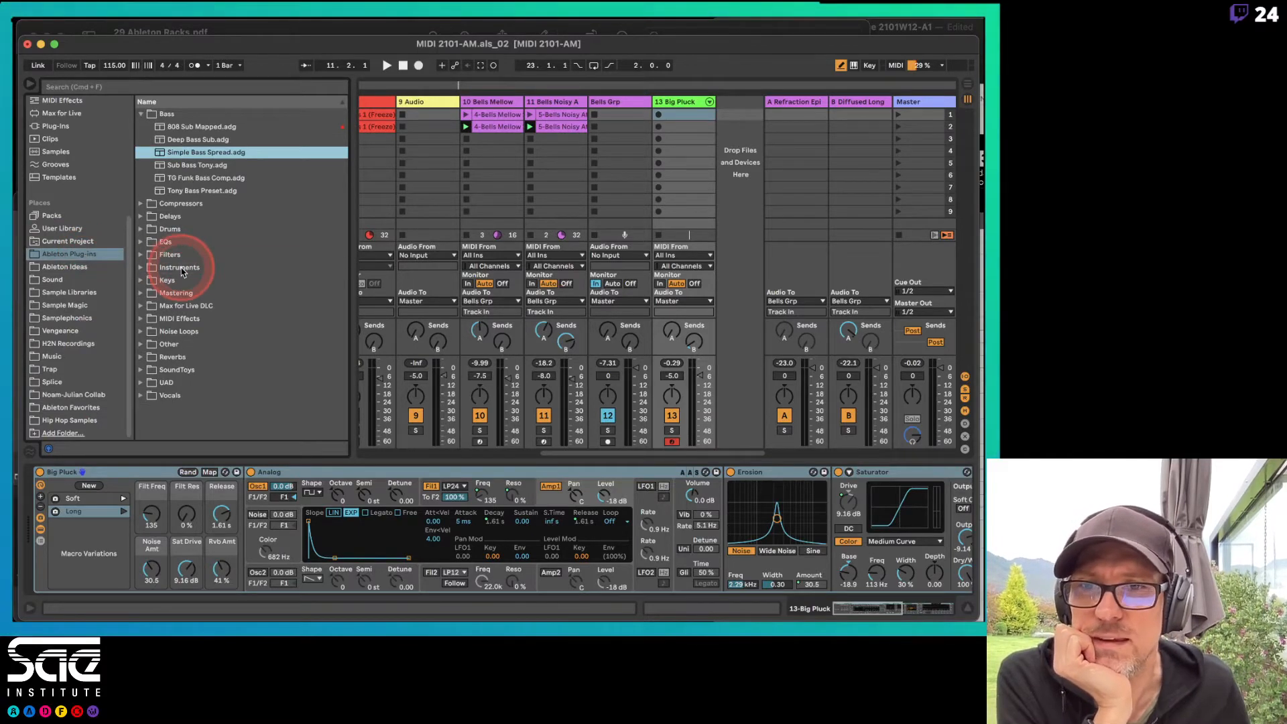
click(140, 267)
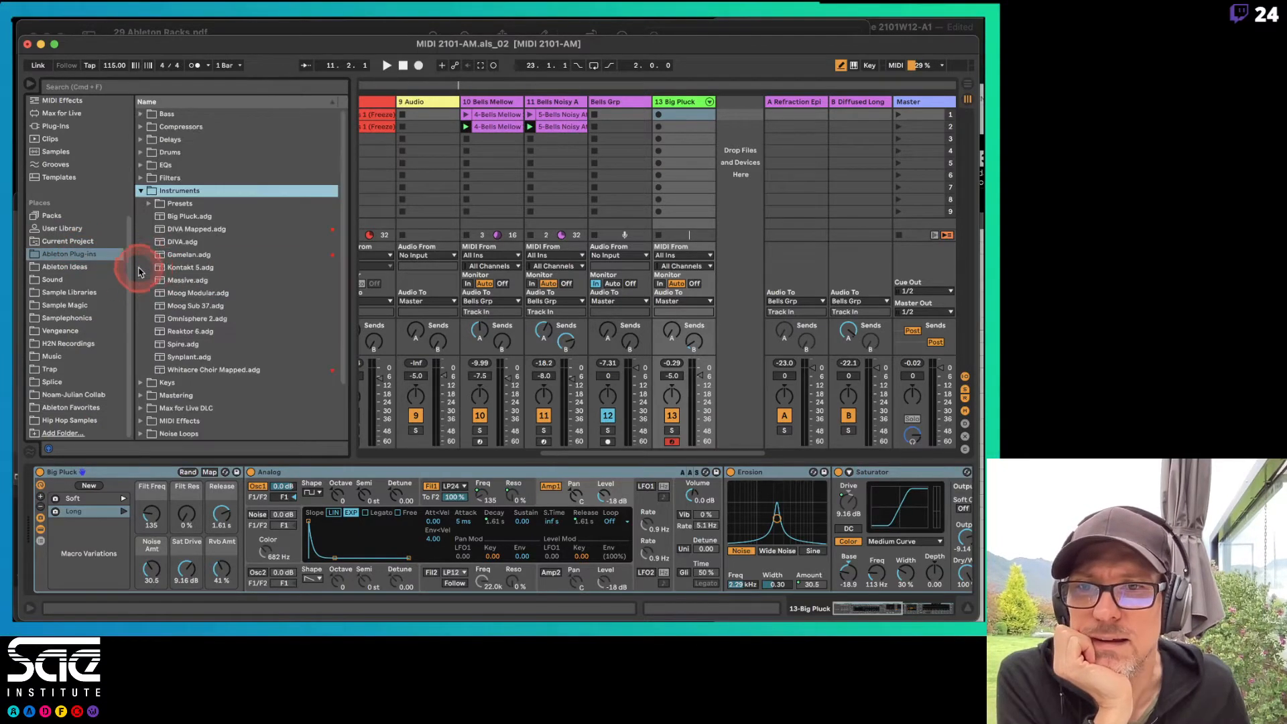
click(189, 216)
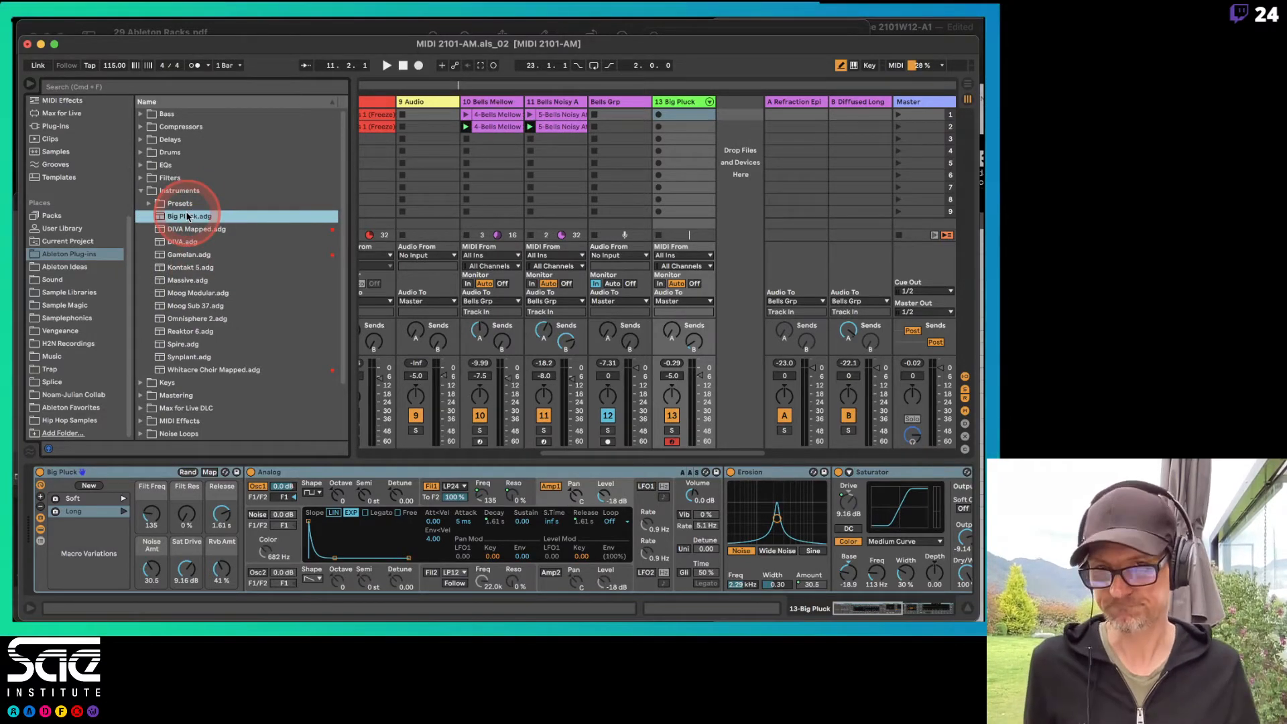
scroll(92, 229, up, 5)
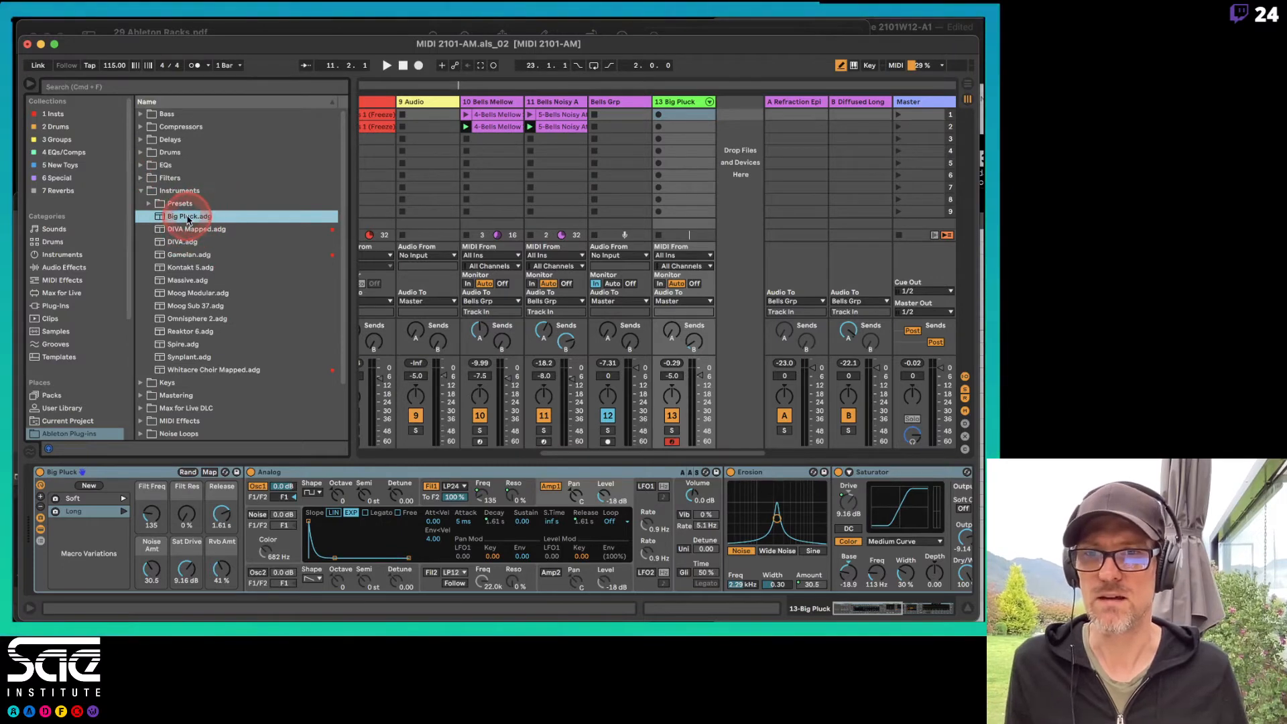
click(65, 116)
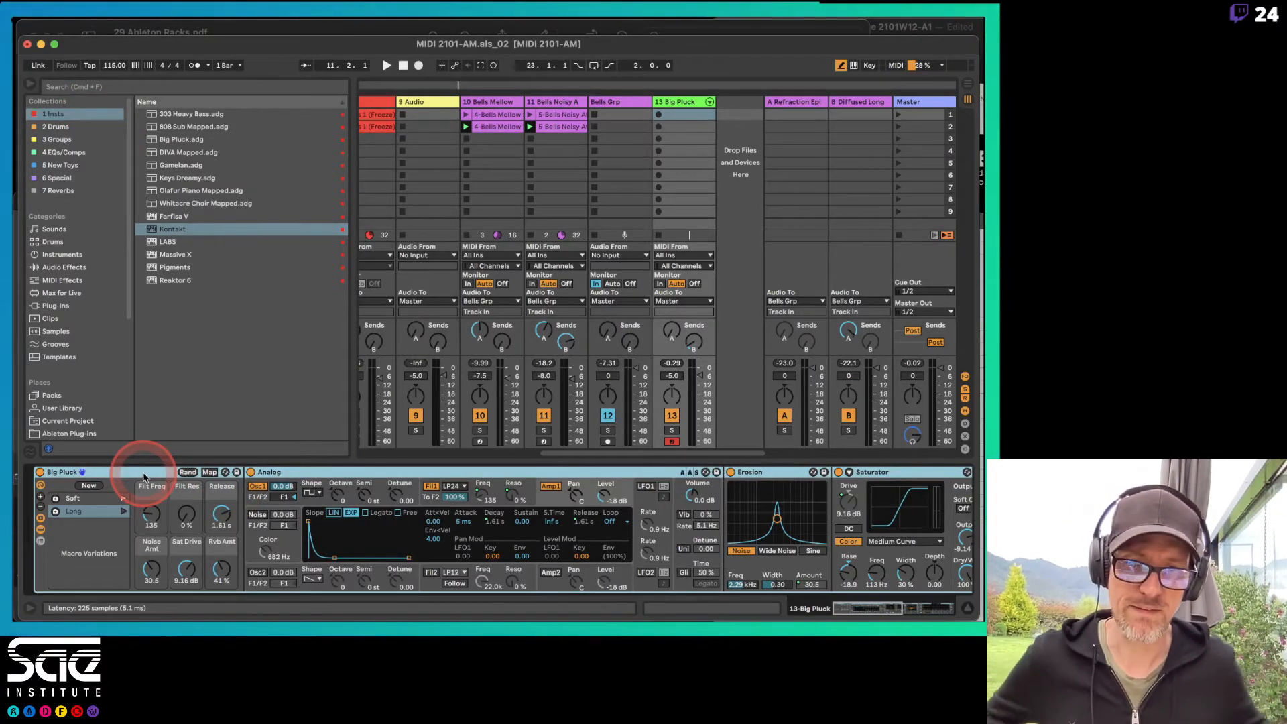
scroll(386, 504, right, 5)
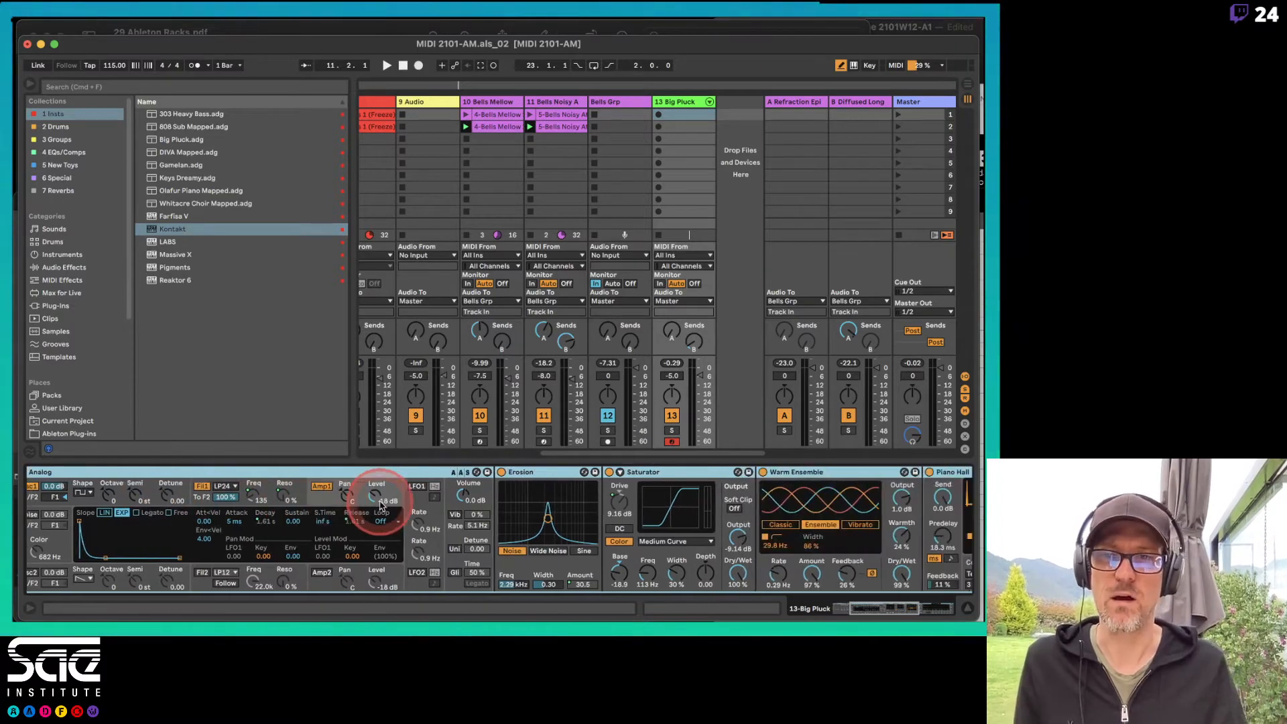
scroll(380, 504, right, 10)
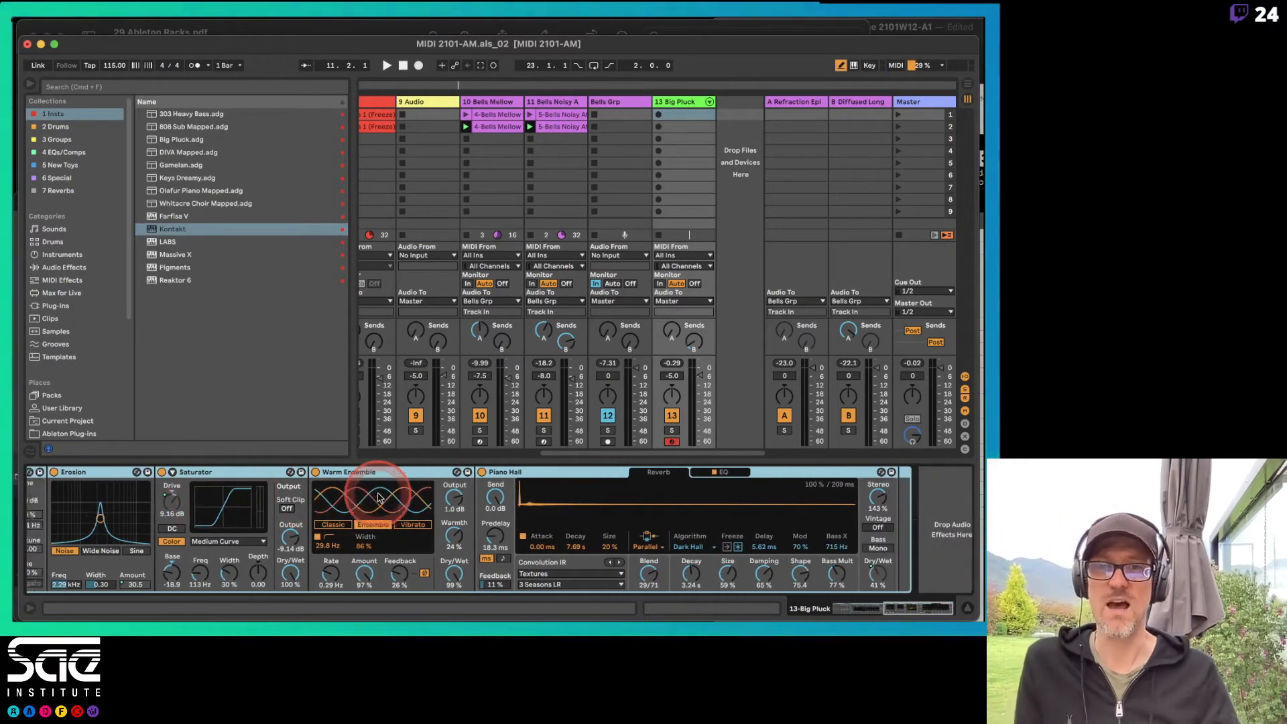
scroll(379, 497, left, 7)
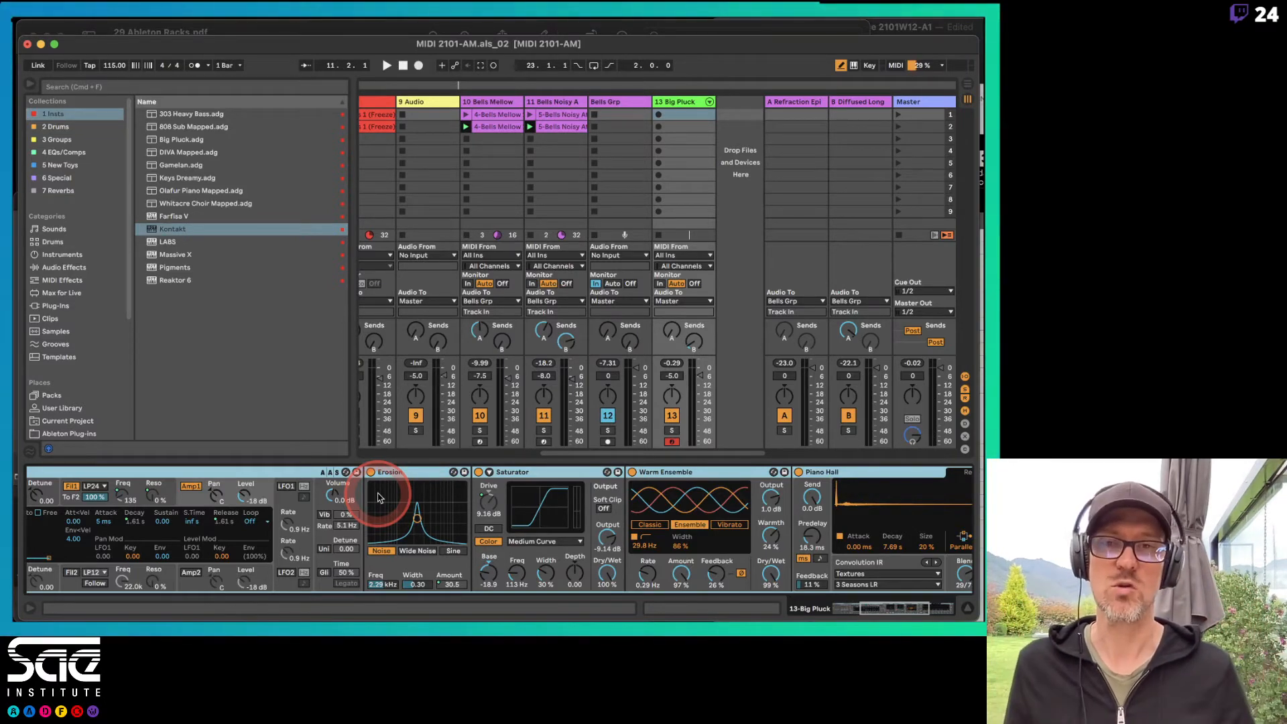
scroll(379, 496, left, 10)
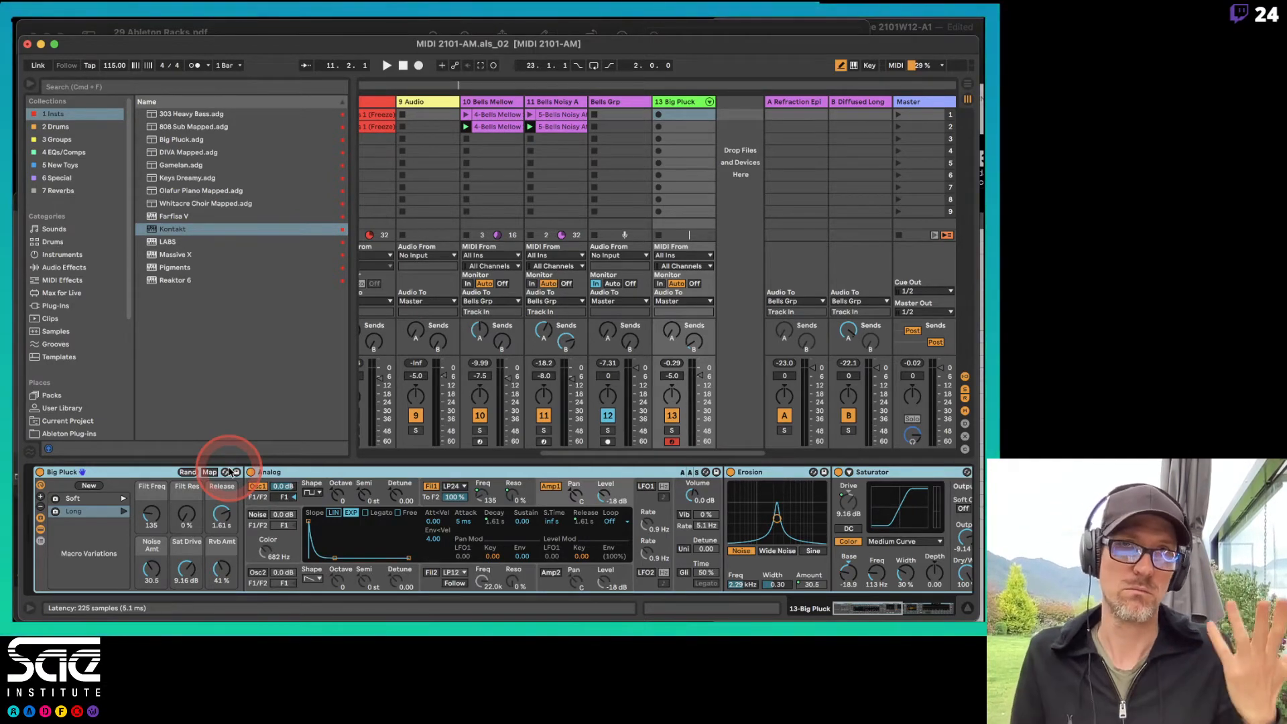
Switch to 29 Ableton Racks.pdf in Preview and read the notes page on MIDI-mapping parameters
key(super+Tab)
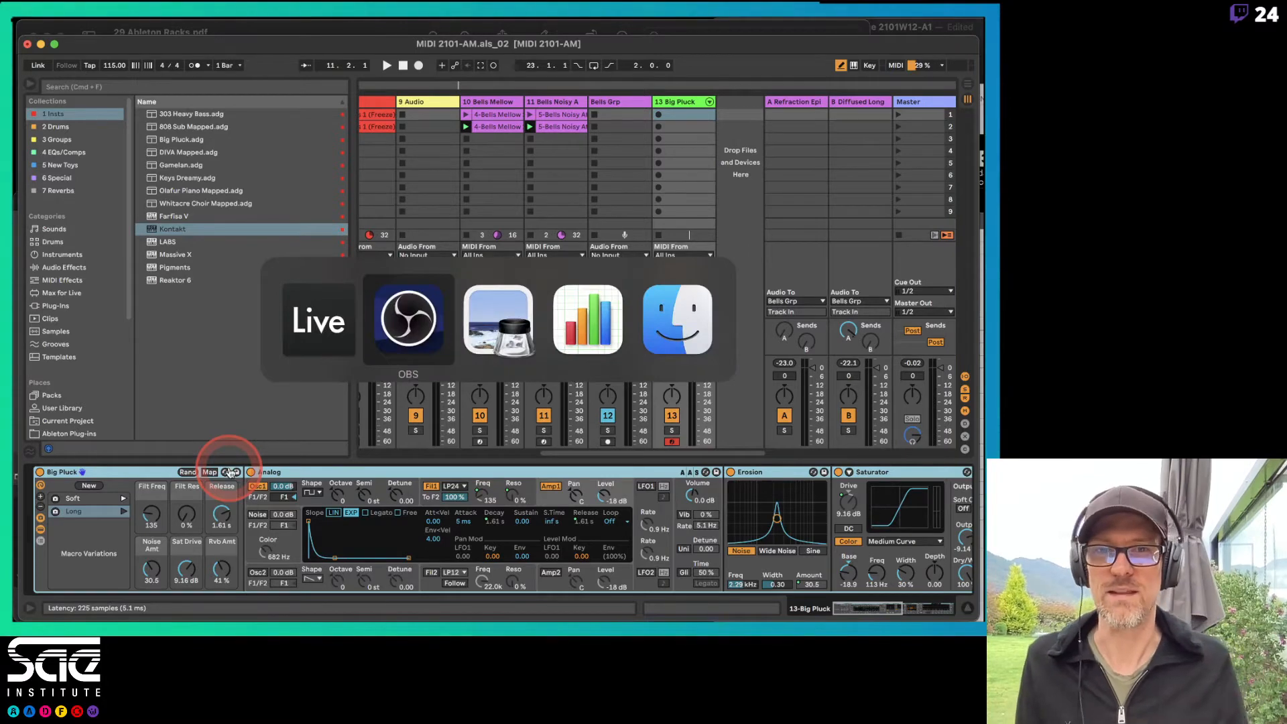
key(super+Tab)
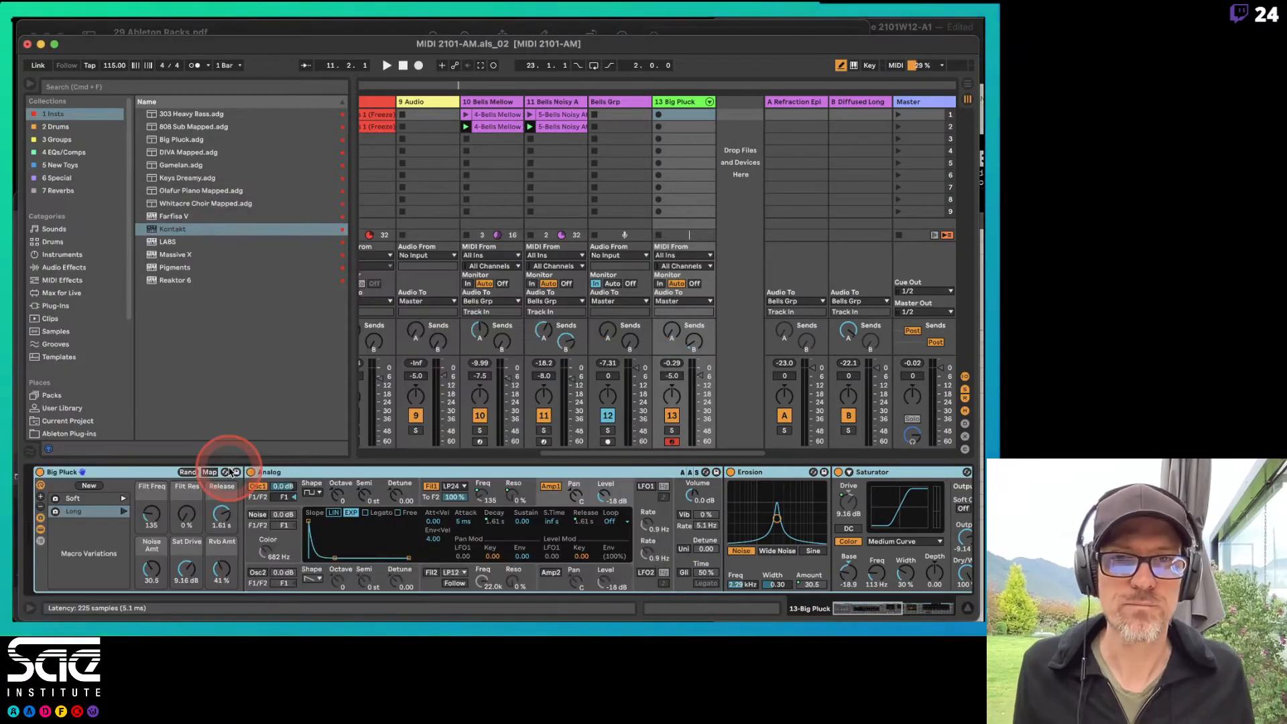
key(super+Tab)
key(Tab)
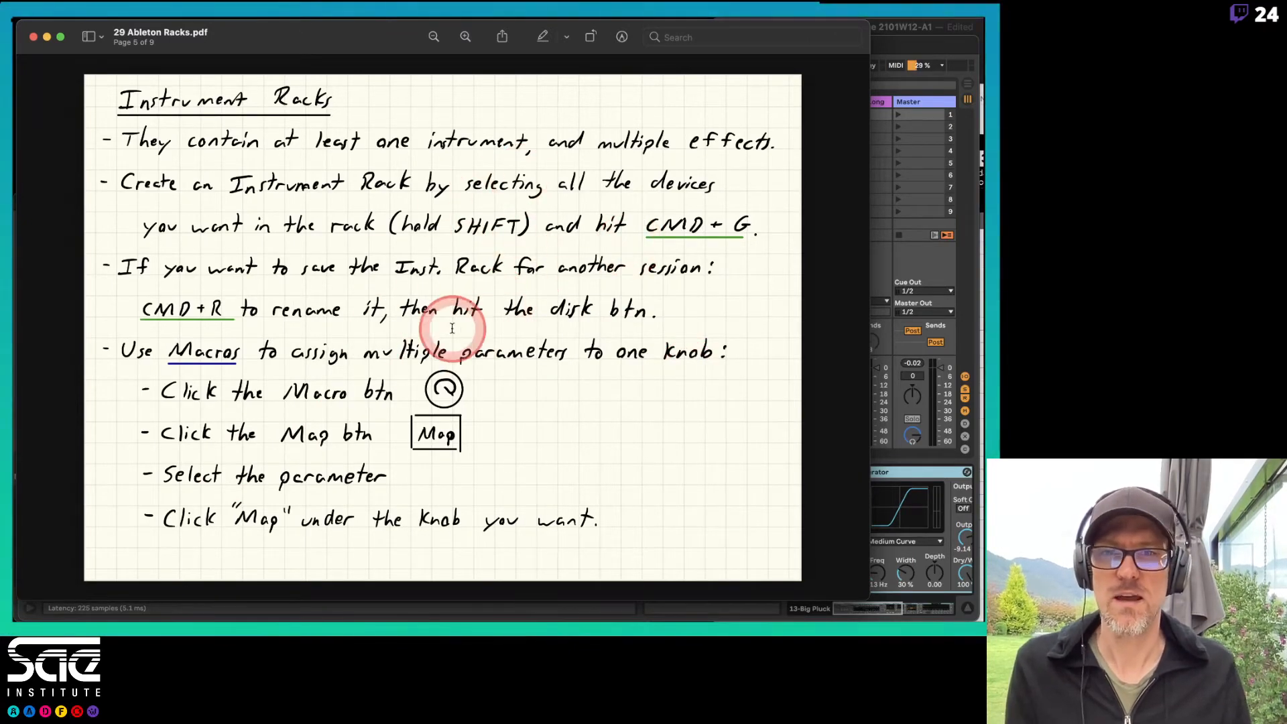
key(Right)
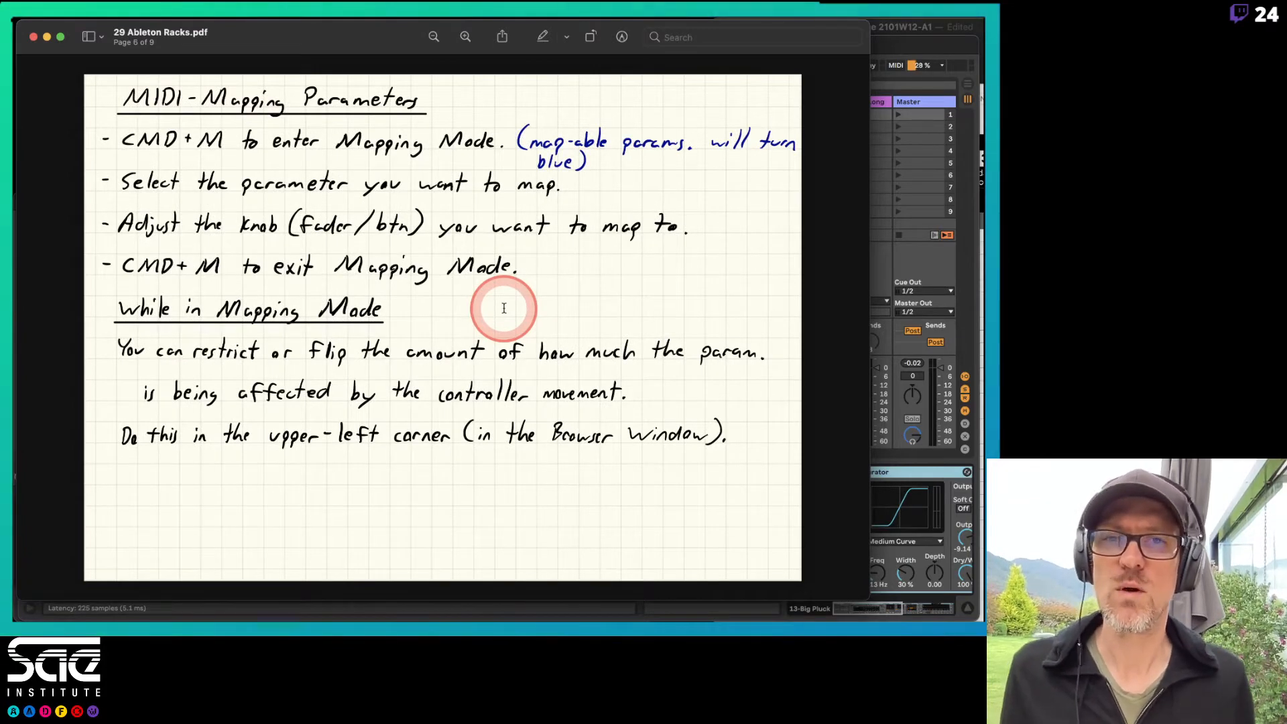
Return to Live and, in the rack's macro mappings, limit the maximum of the Release macro's decay and release mappings to 4.34 s
click(963, 56)
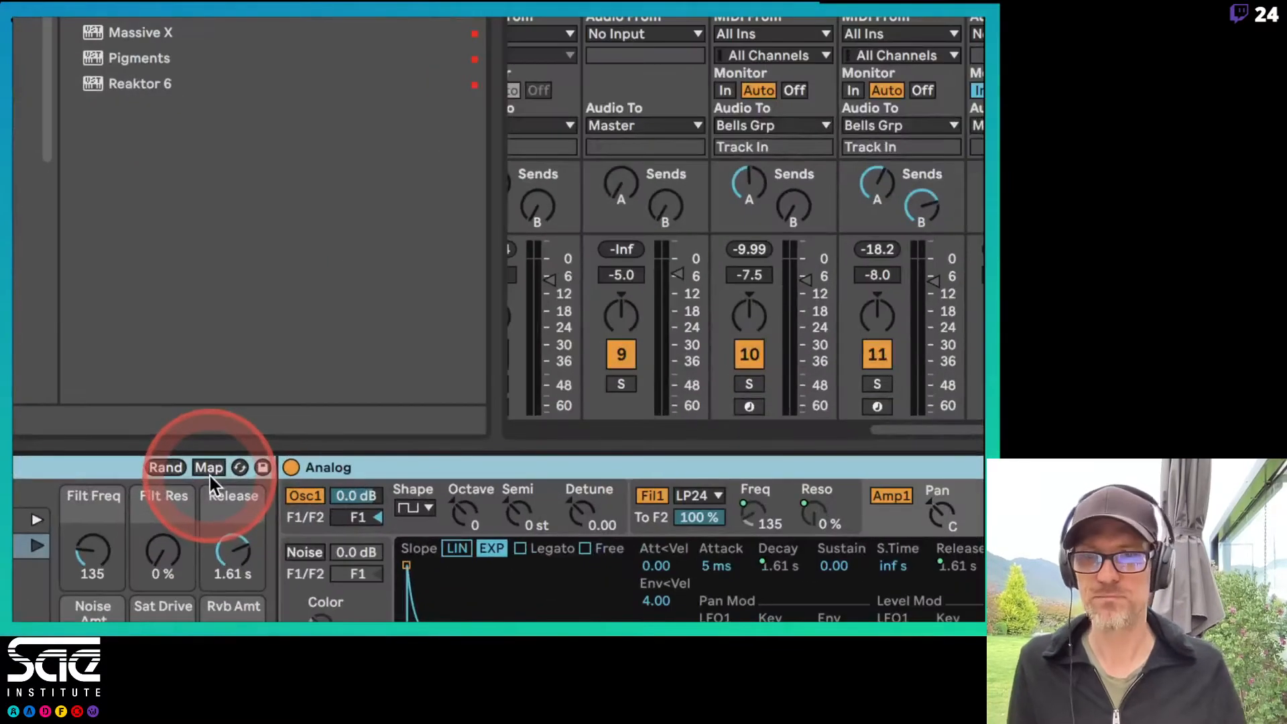
click(209, 467)
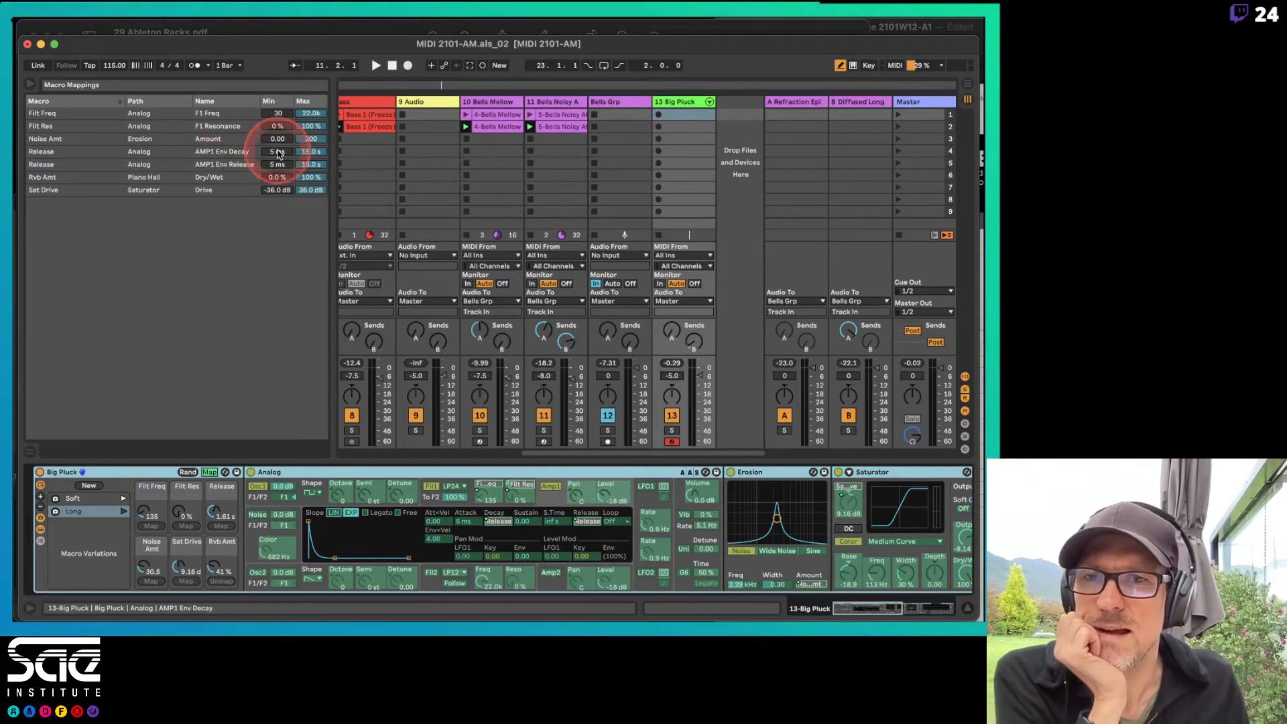
click(312, 157)
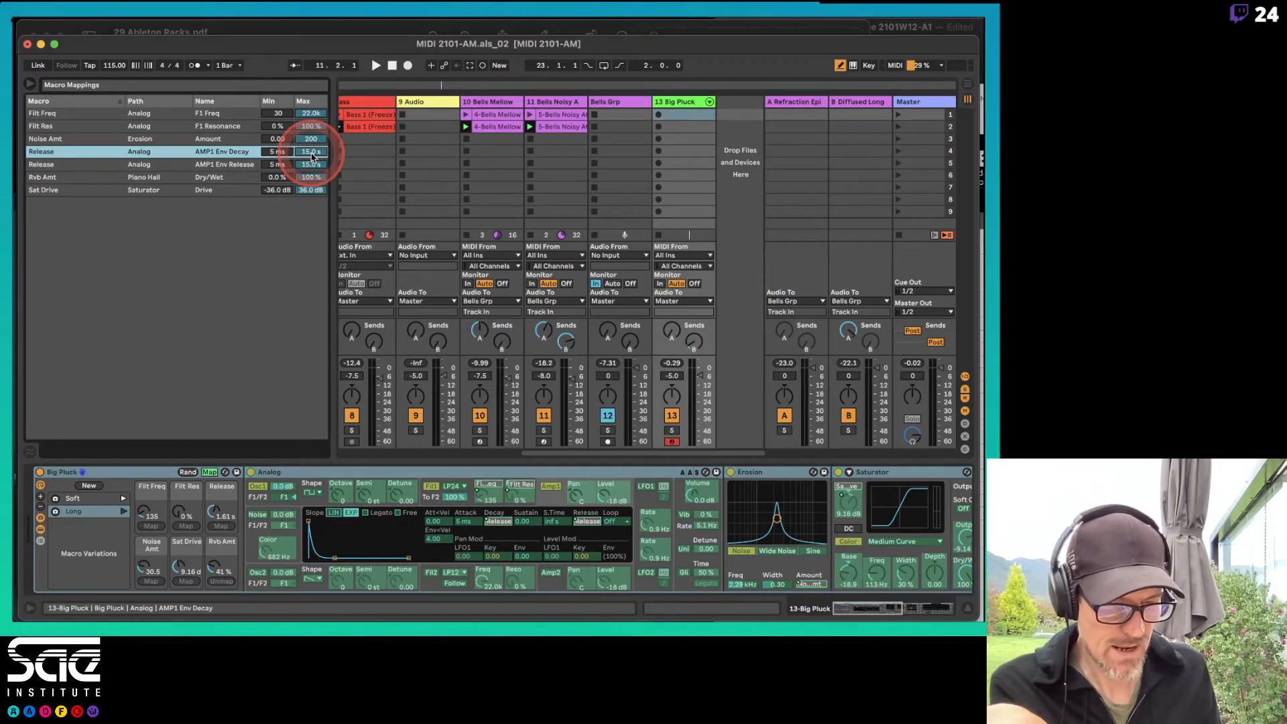
drag(312, 156, 312, 161)
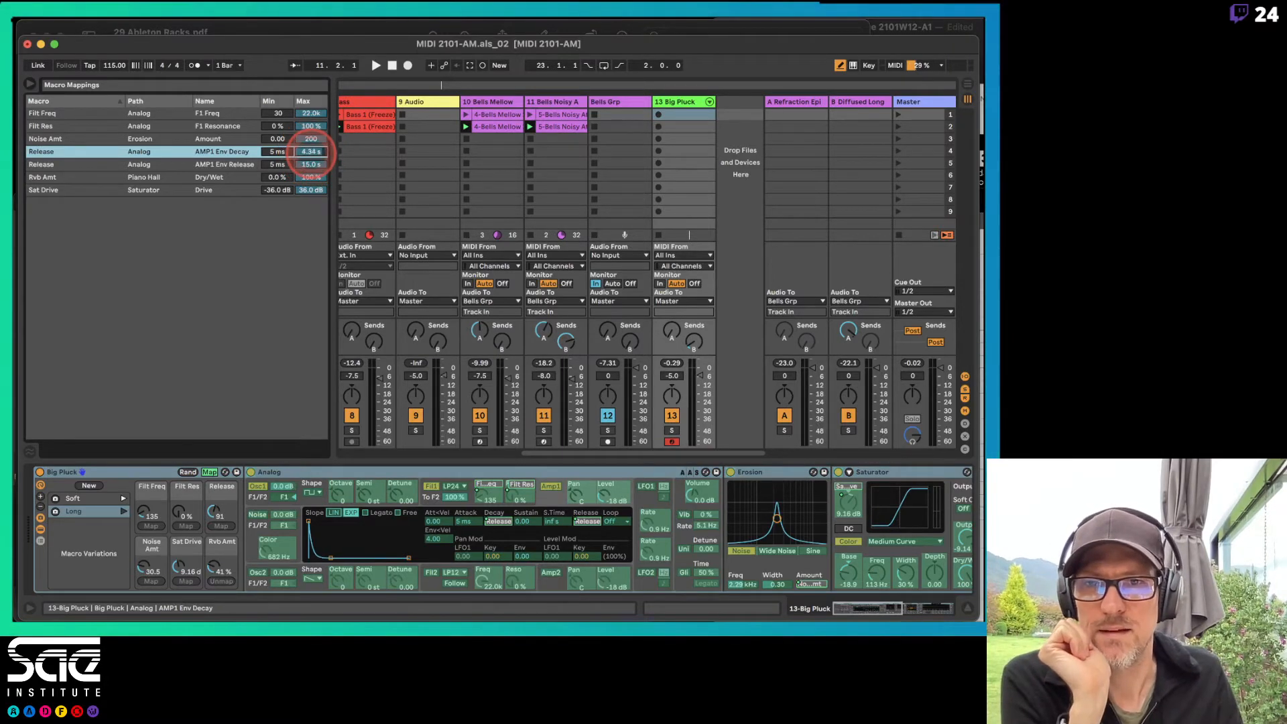
drag(311, 164, 312, 165)
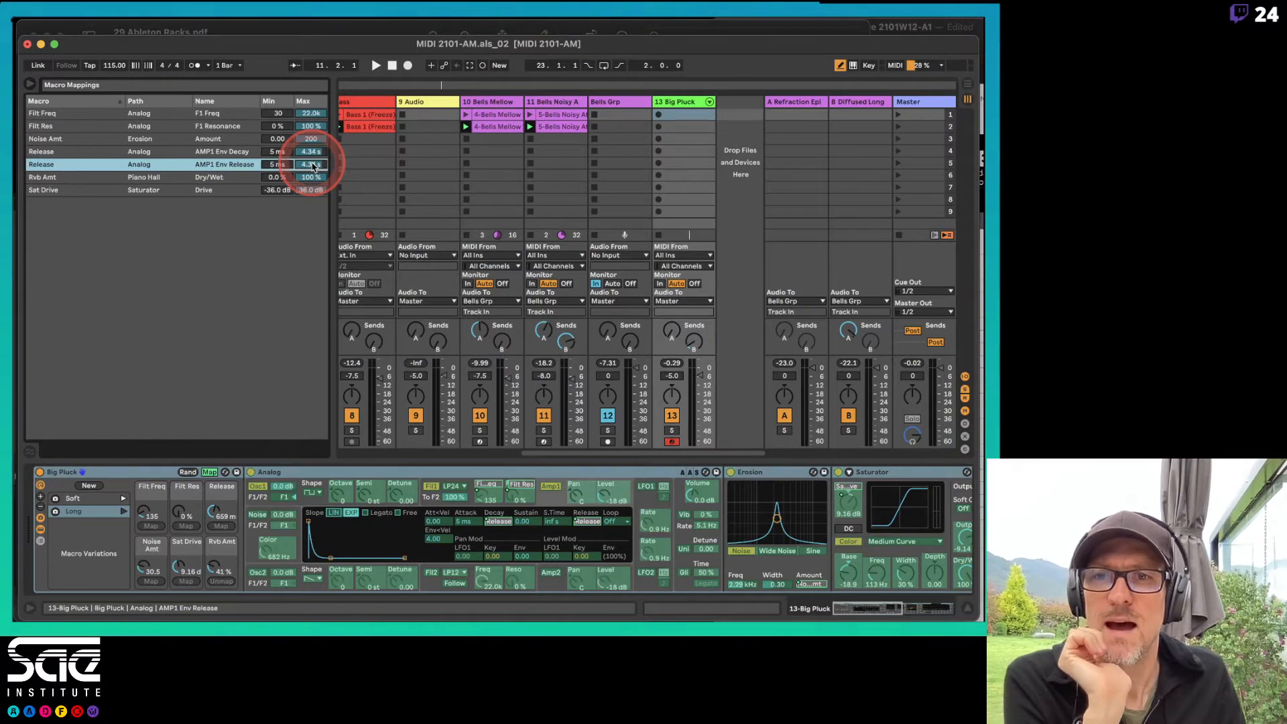
Limit the Sat Drive mapping to a range of 0 to 10 dB and leave macro mapping mode
click(275, 191)
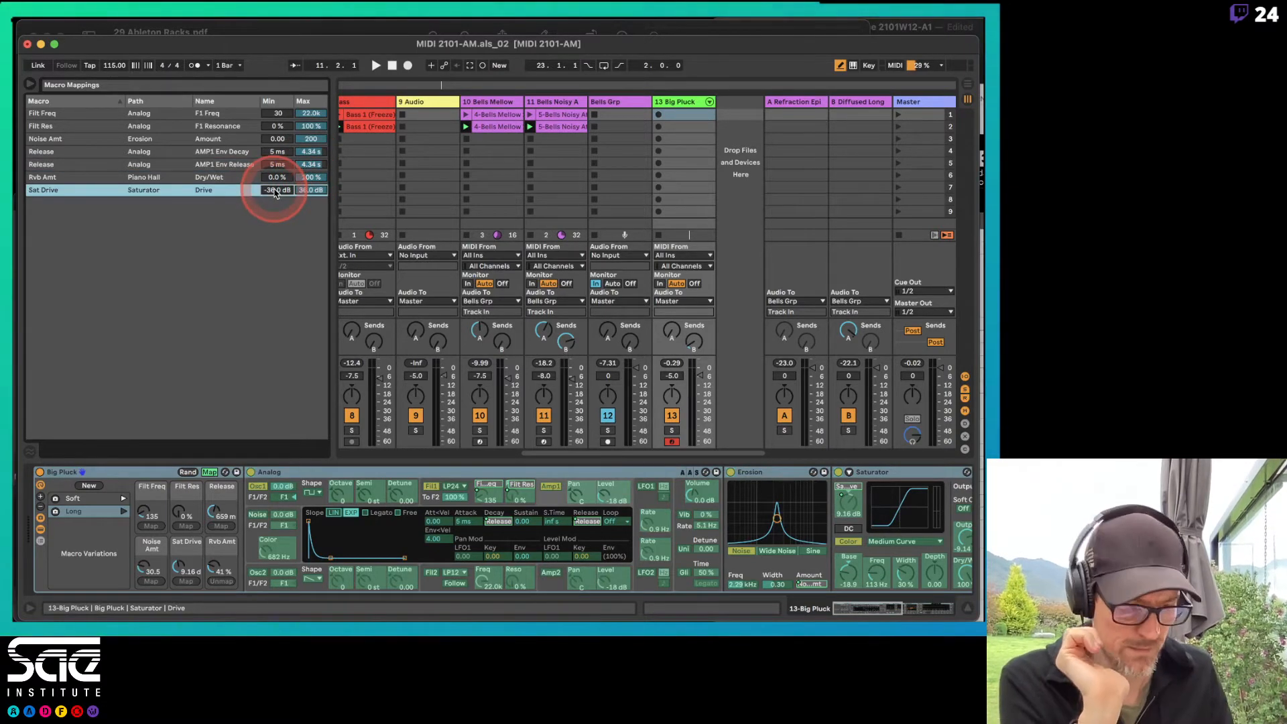
text(0)
key(Return)
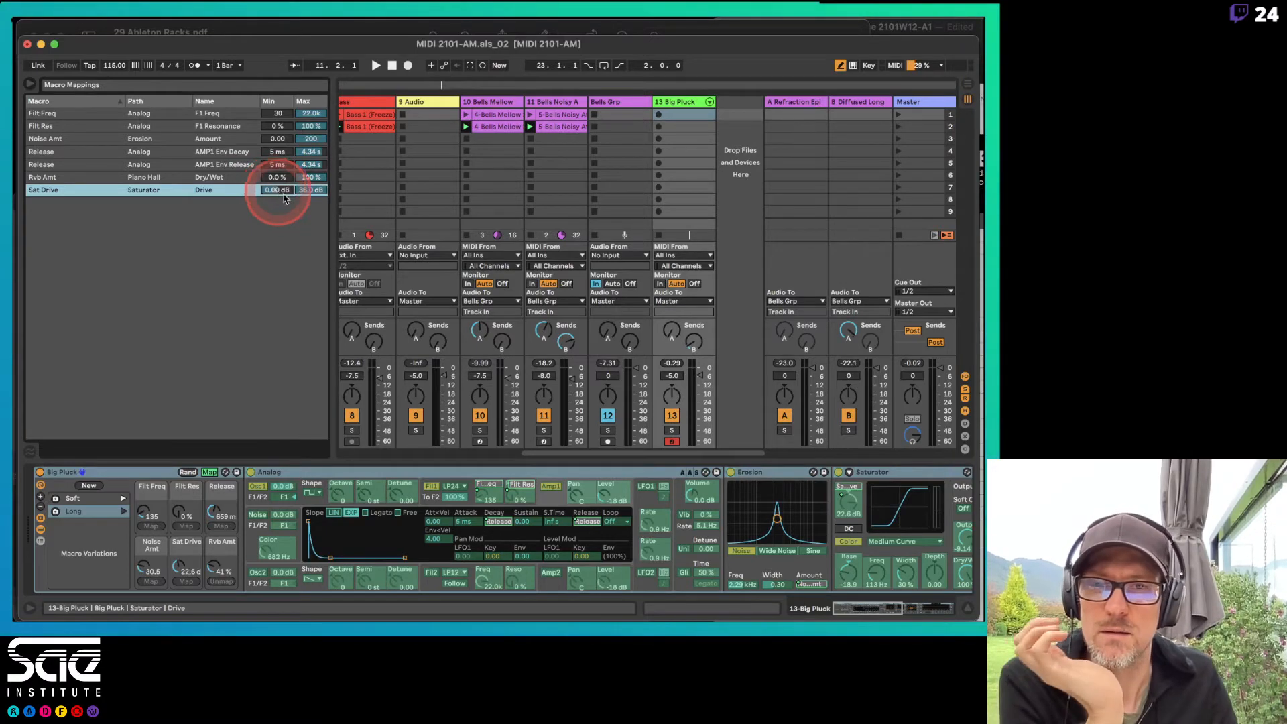
click(305, 192)
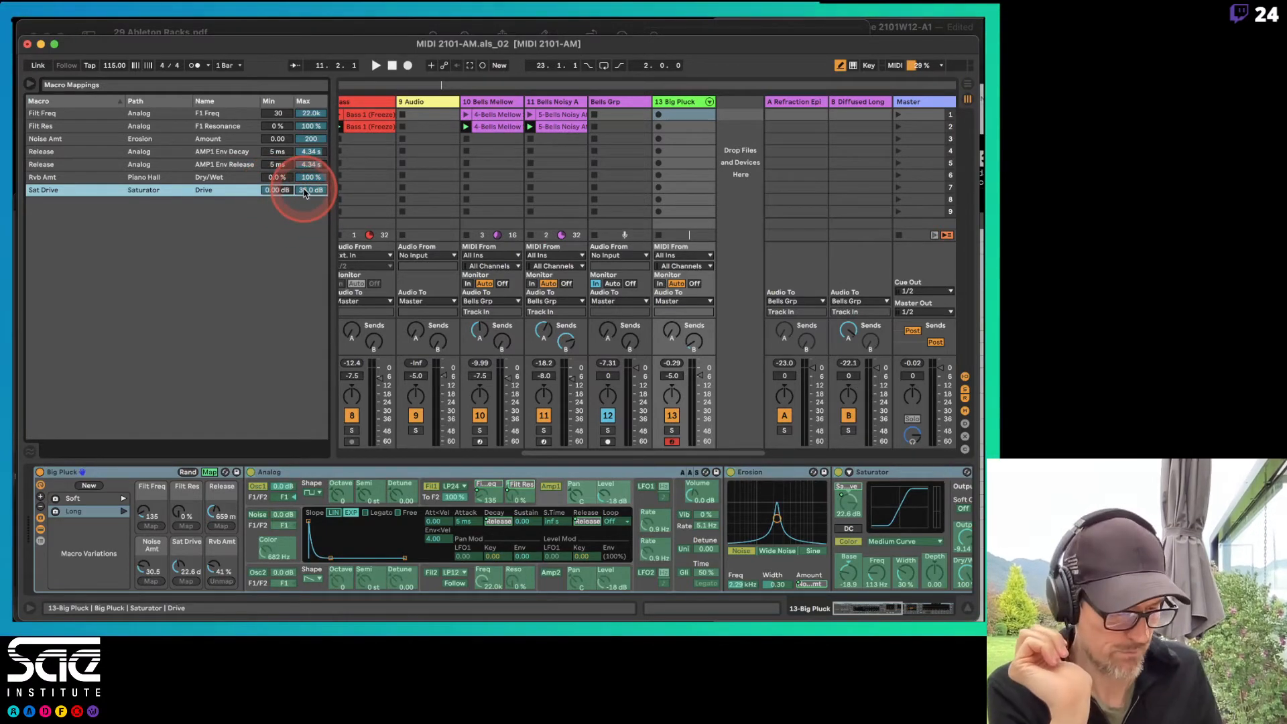
text(10)
key(Return)
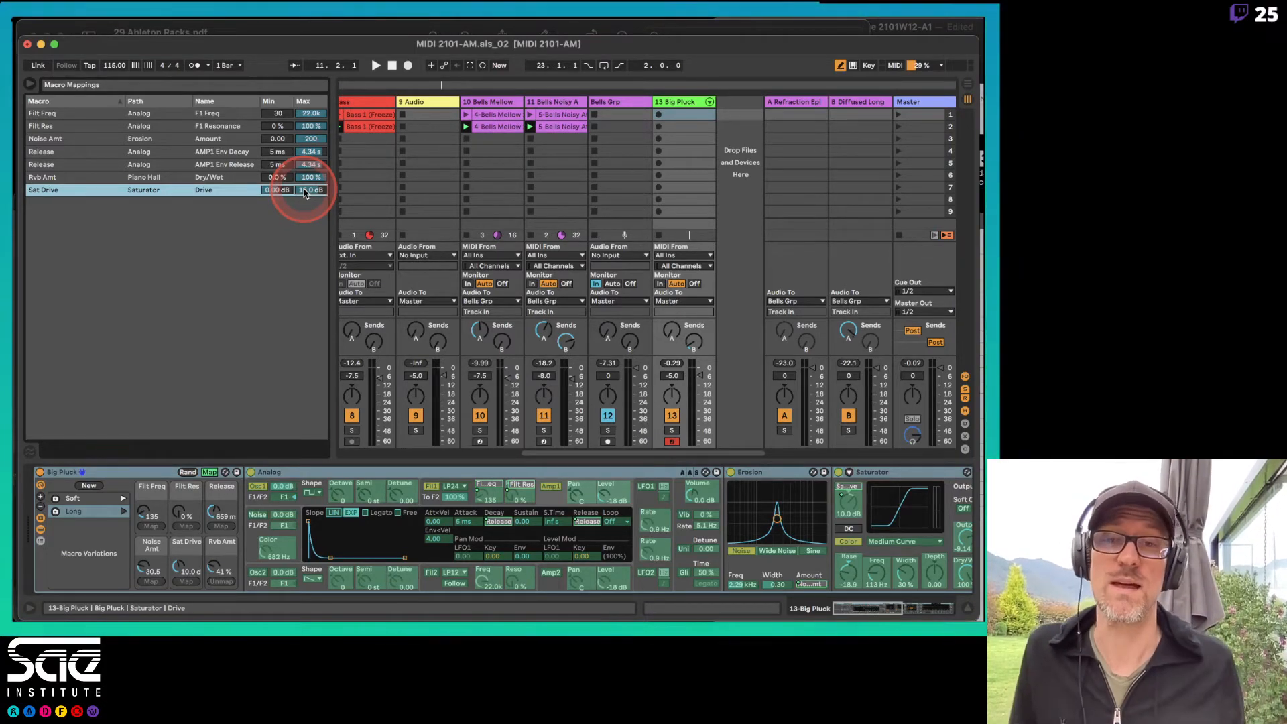
click(225, 517)
click(210, 472)
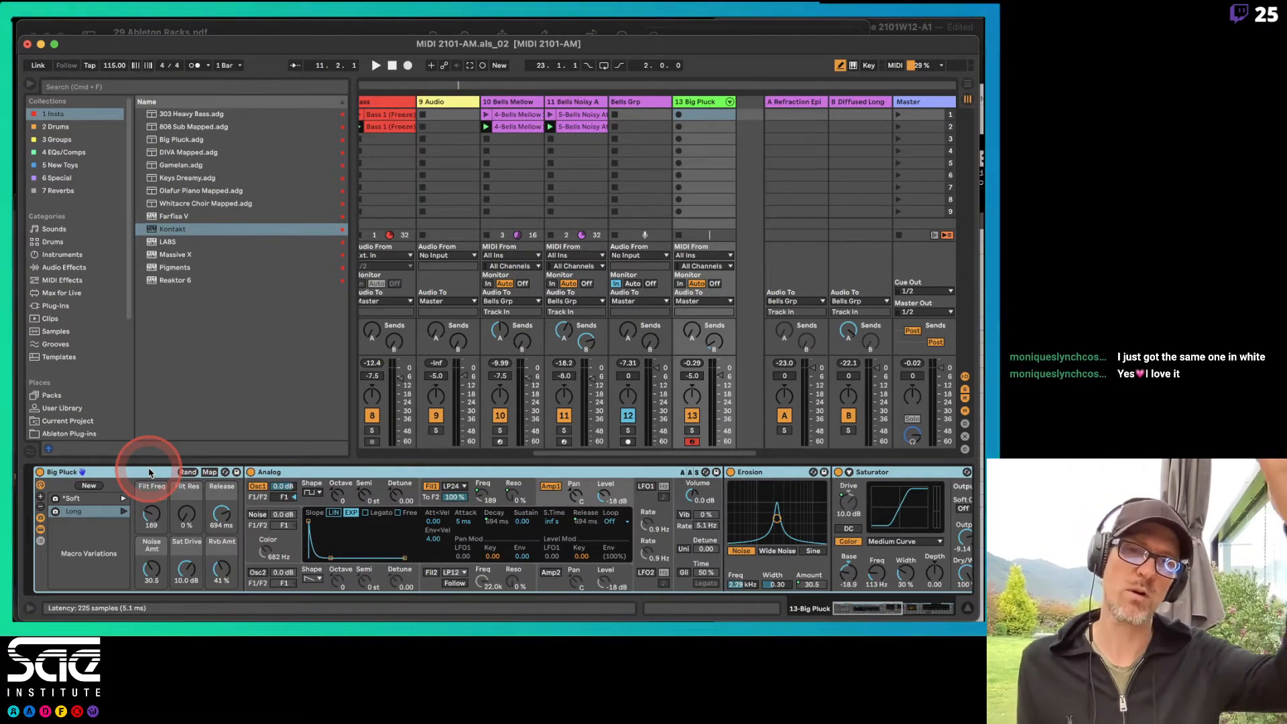
Switch to 29 Ableton Racks.pdf in Preview and read the notes page on the rack key, velocity and chain selector
key(super+Tab)
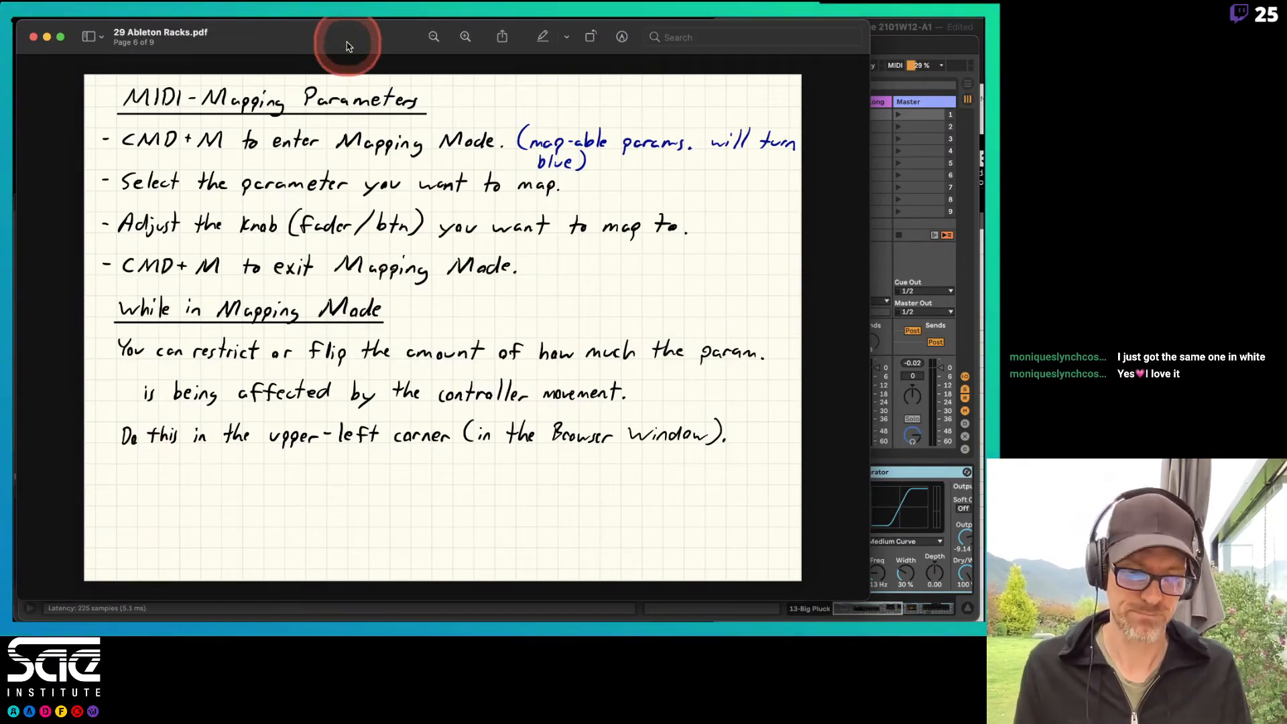
key(Down)
key(Down)
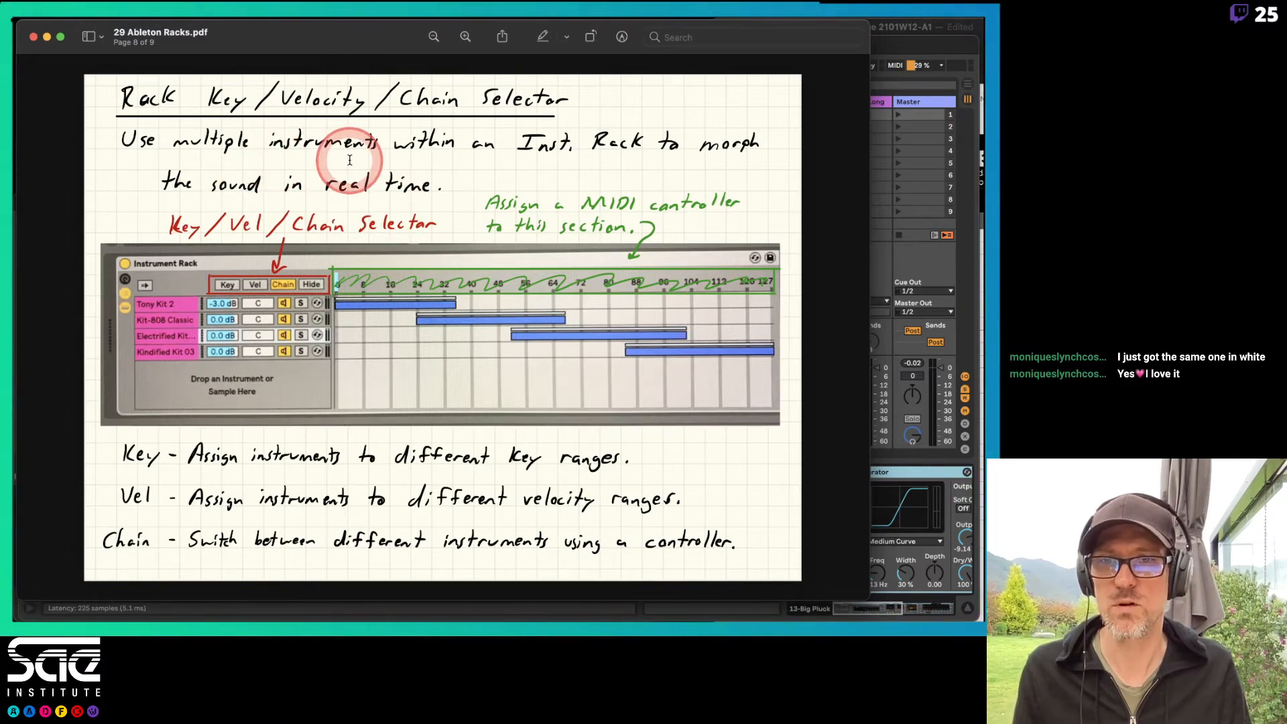
Return to Live and show the chain list of the Big Pluck rack
mouse_move(964, 20)
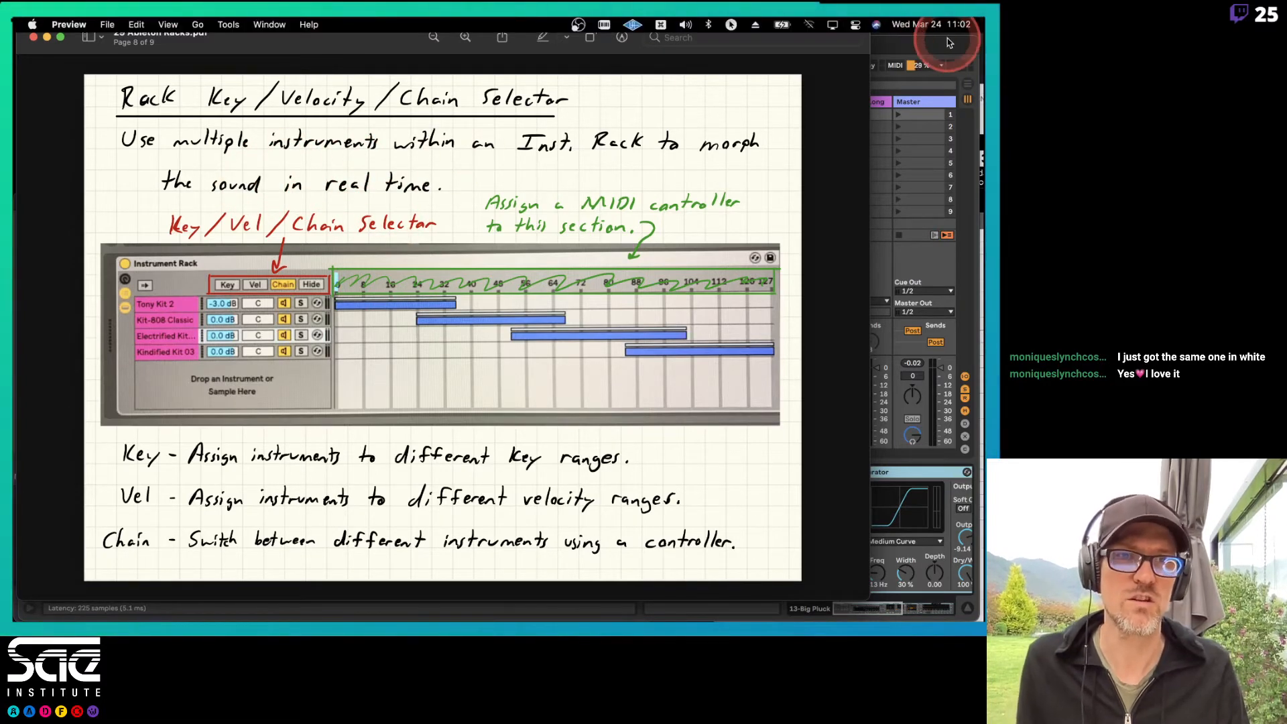
click(948, 42)
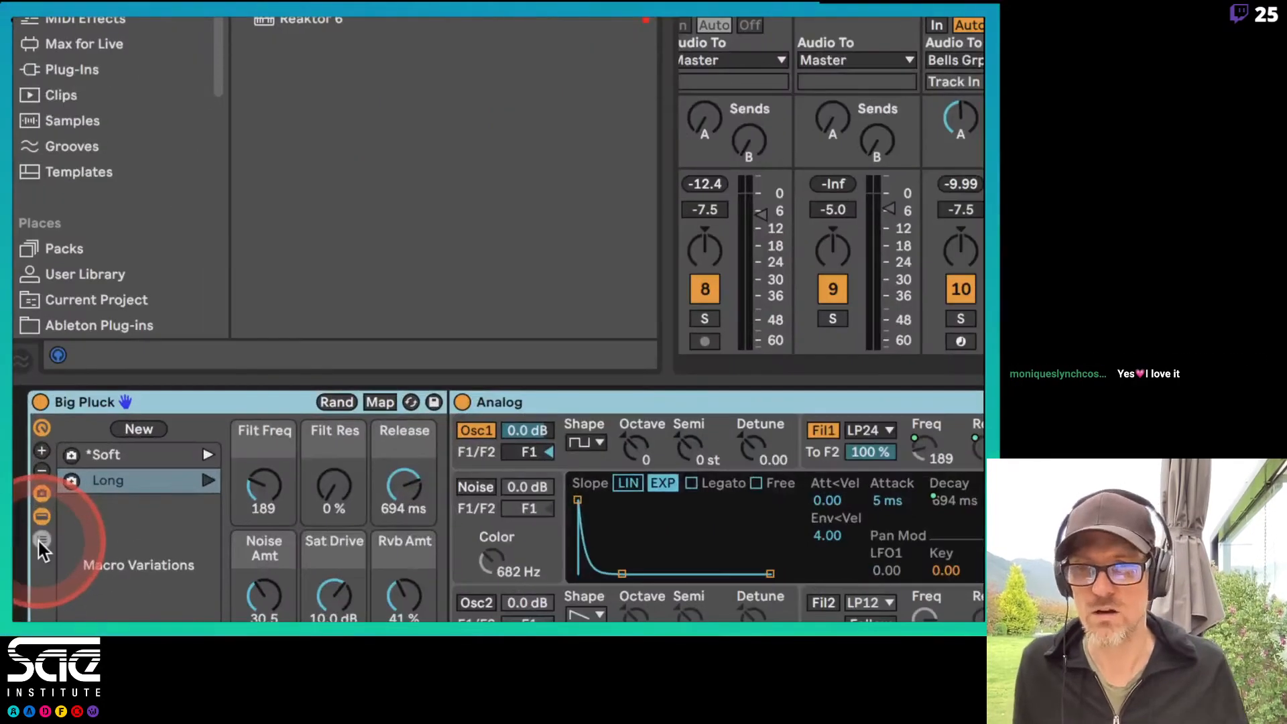
click(40, 540)
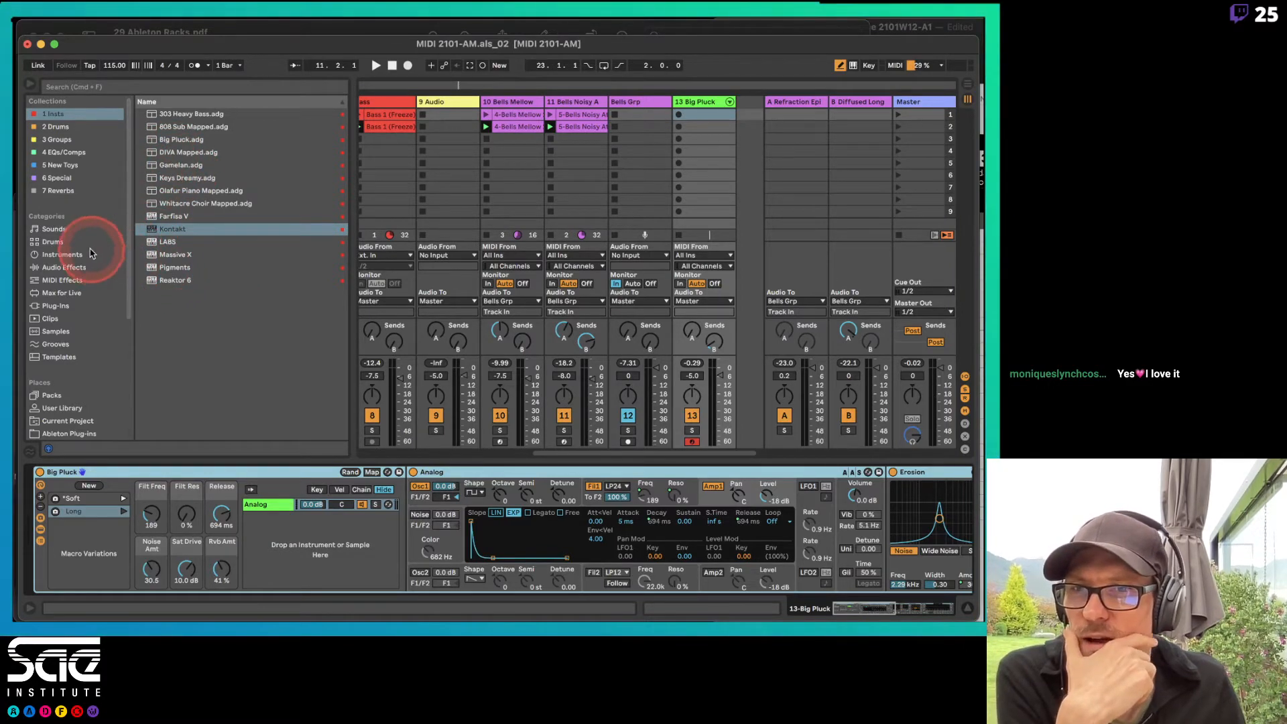
Find the u-he Diva VST among the plug-ins and add it as a new chain in the Big Pluck rack
click(60, 305)
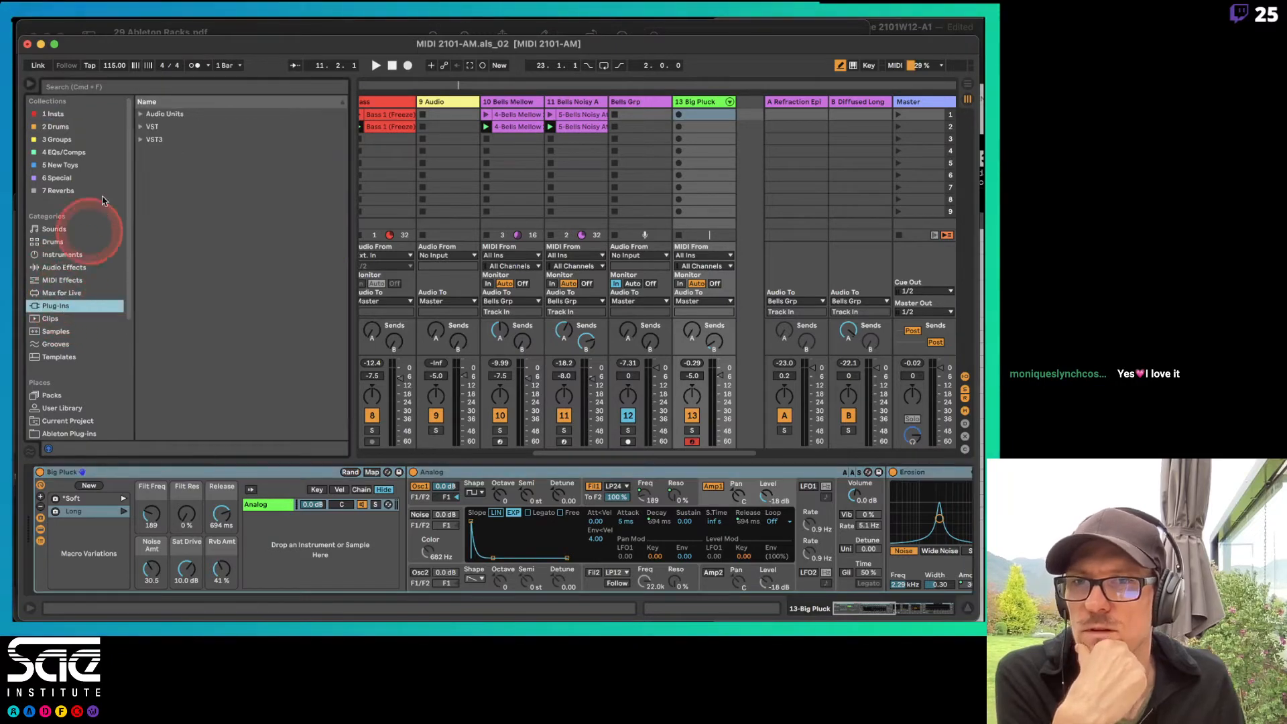
click(139, 88)
text(dlva)
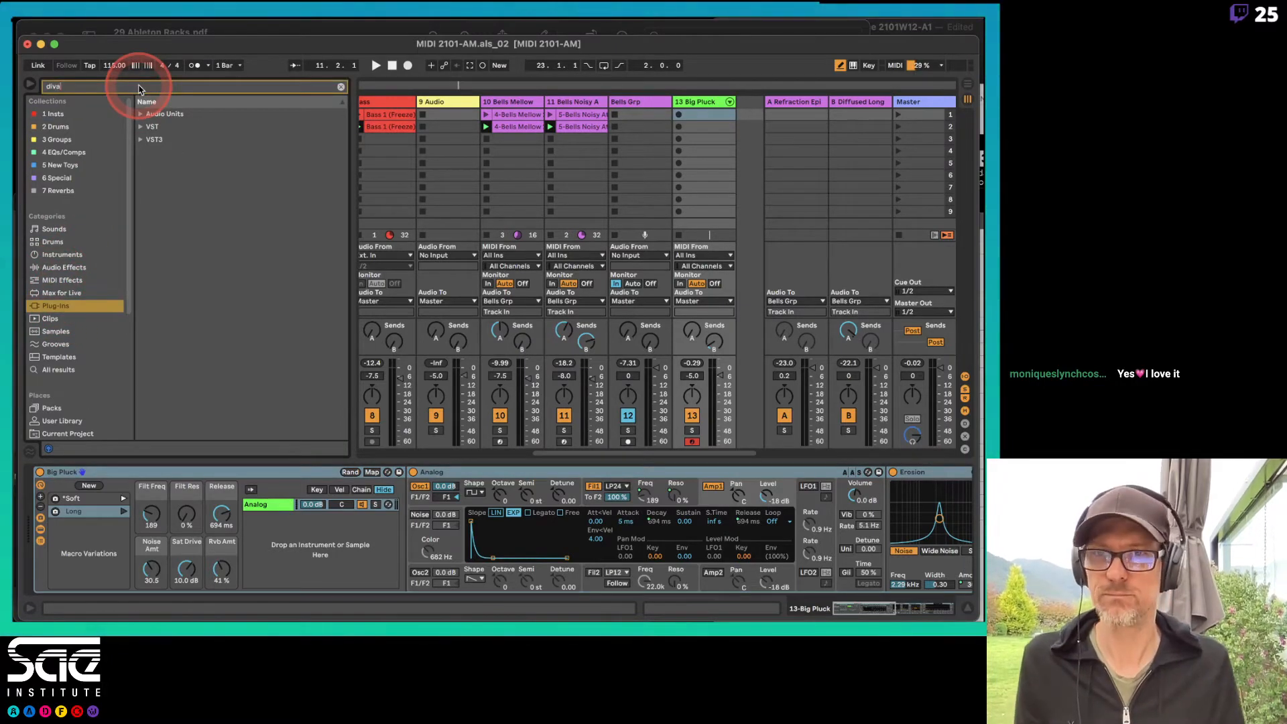
click(140, 128)
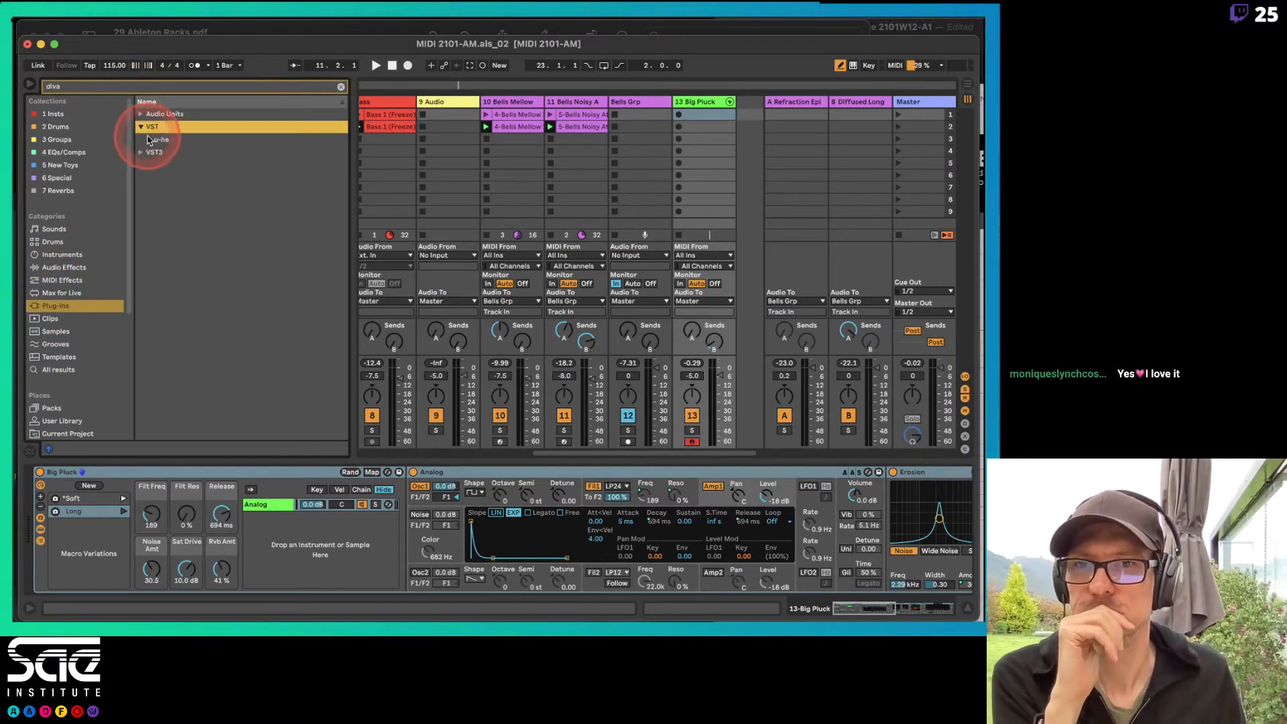
click(149, 140)
drag(156, 150, 266, 574)
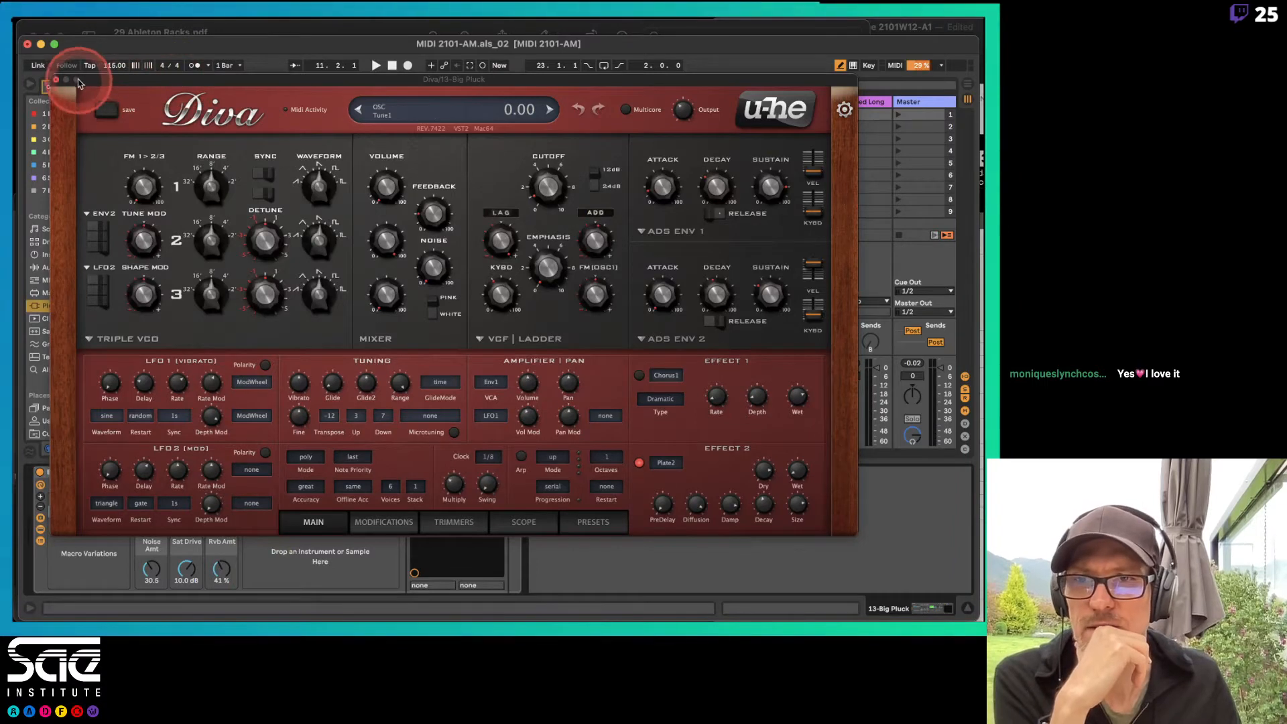
Open Diva's preset browser and expand its THIRD PARTY folder
drag(81, 79, 148, 72)
click(280, 409)
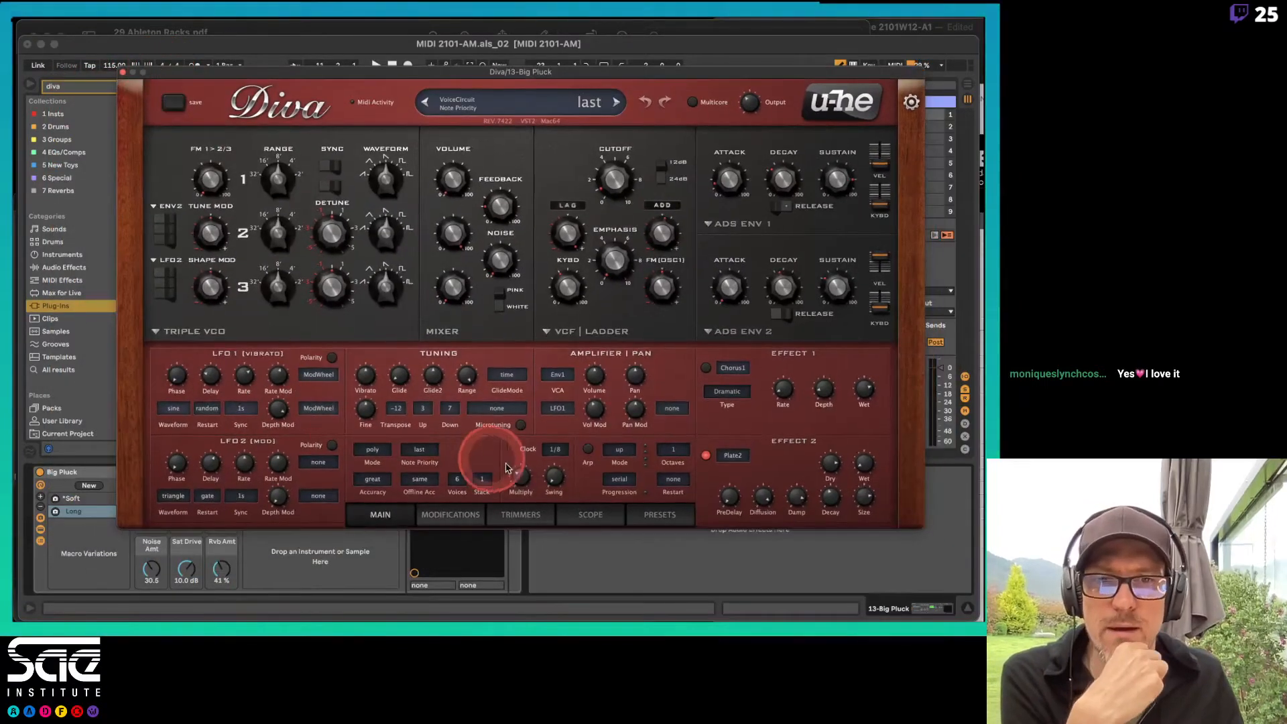
click(653, 515)
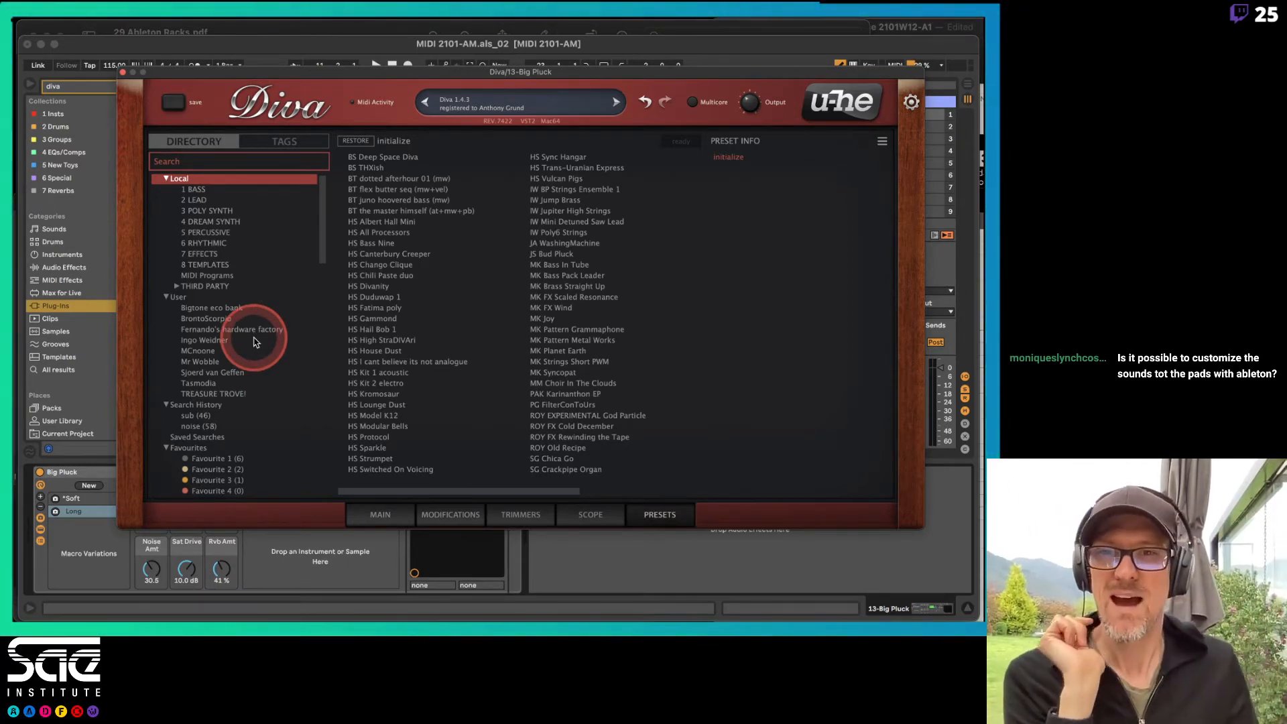
click(178, 287)
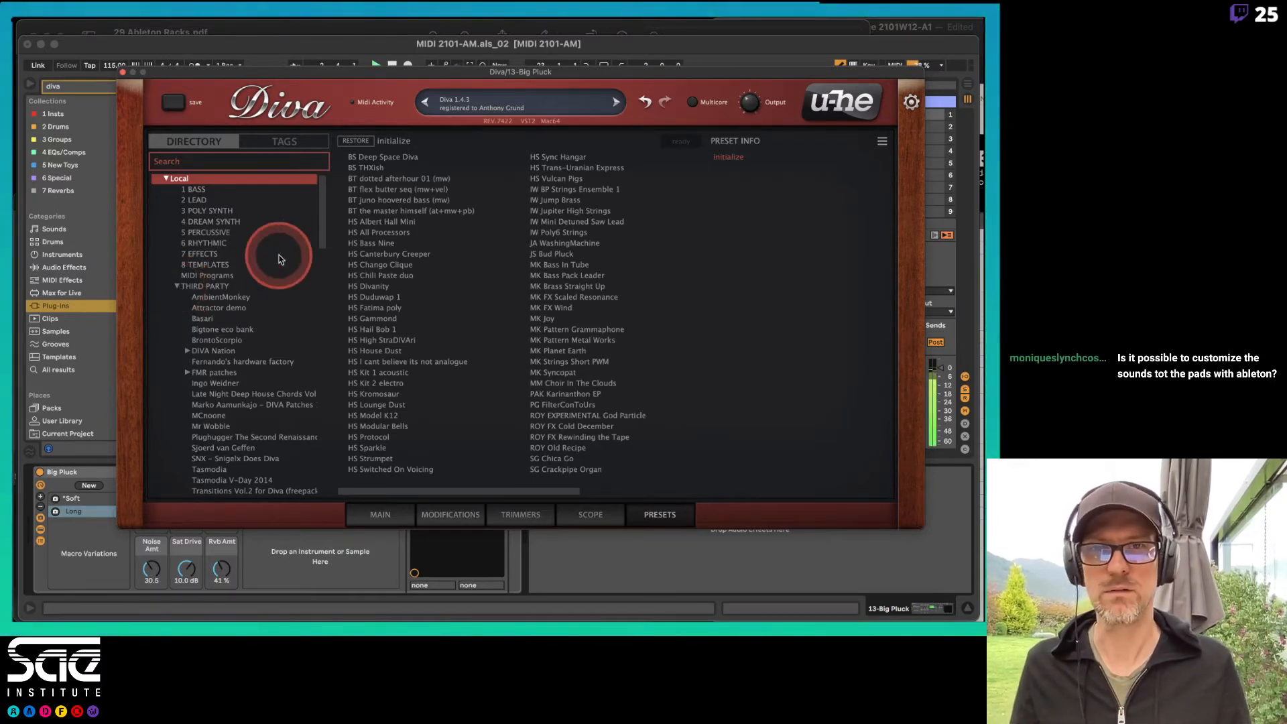
Move the Diva window aside, look through the session's tracks with a brief playback, and bring the Diva window back
drag(337, 72, 603, 409)
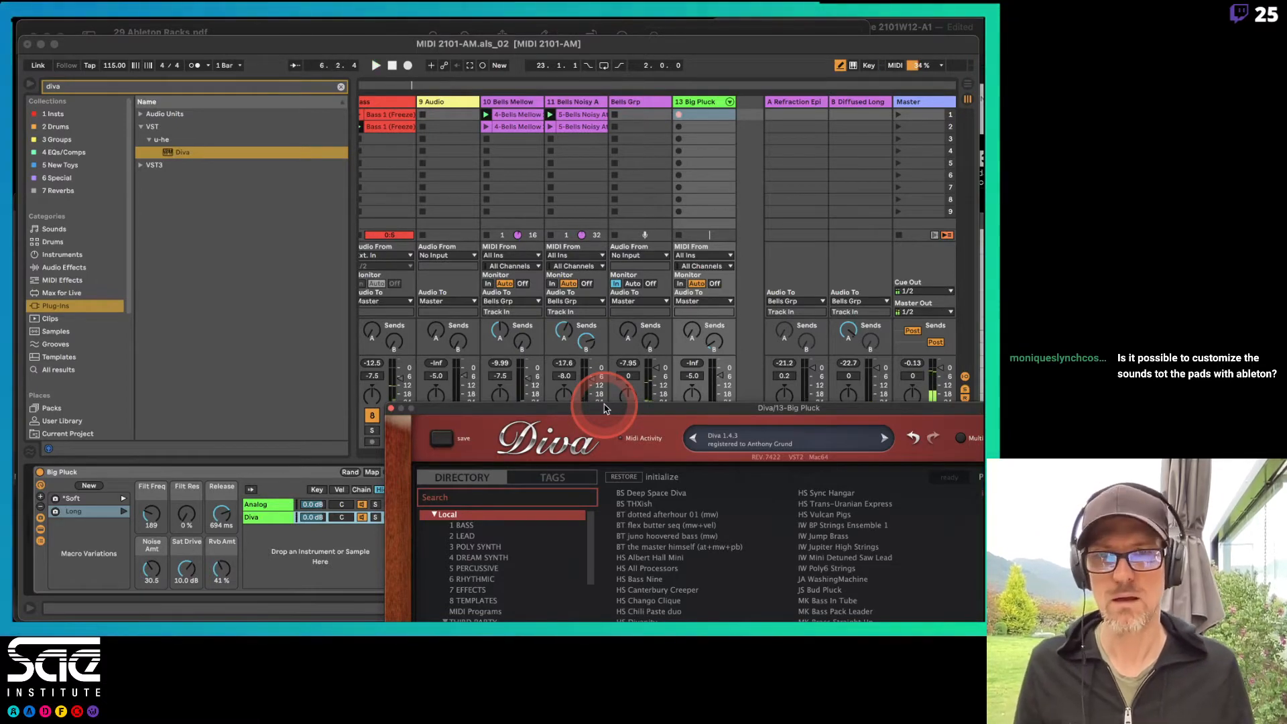
scroll(521, 202, left, 2)
scroll(522, 202, left, 10)
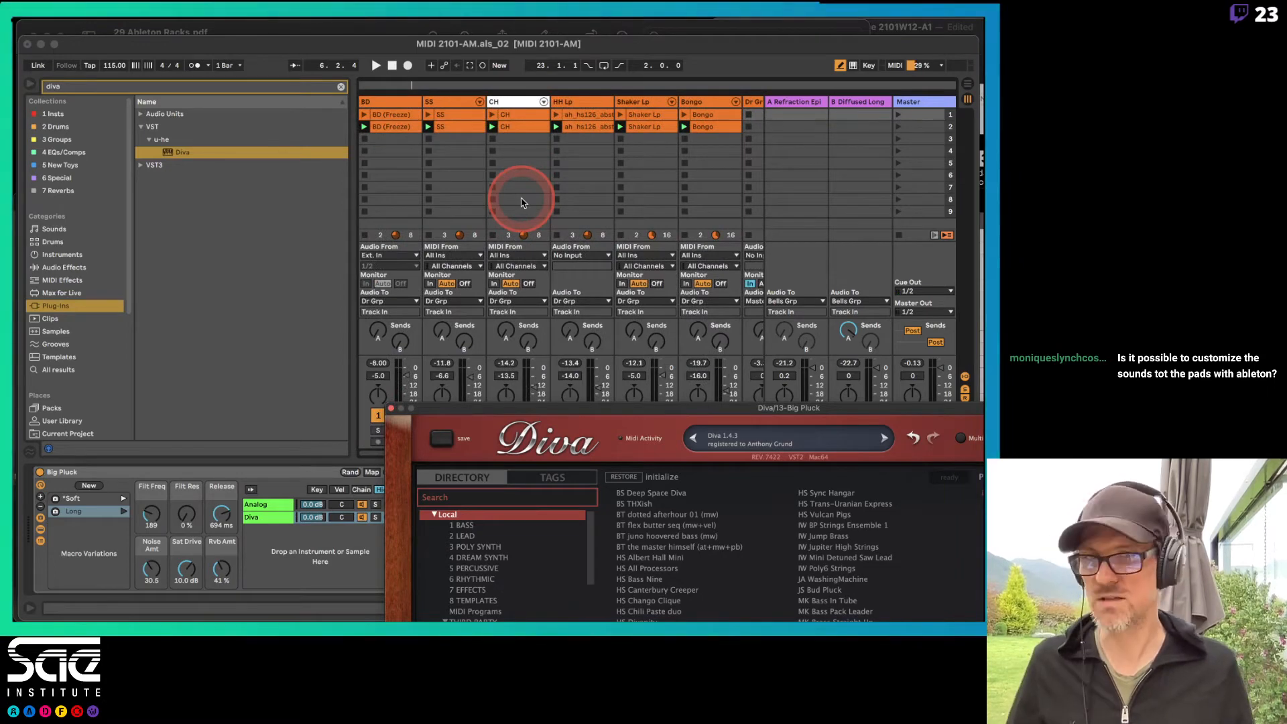
scroll(521, 203, right, 8)
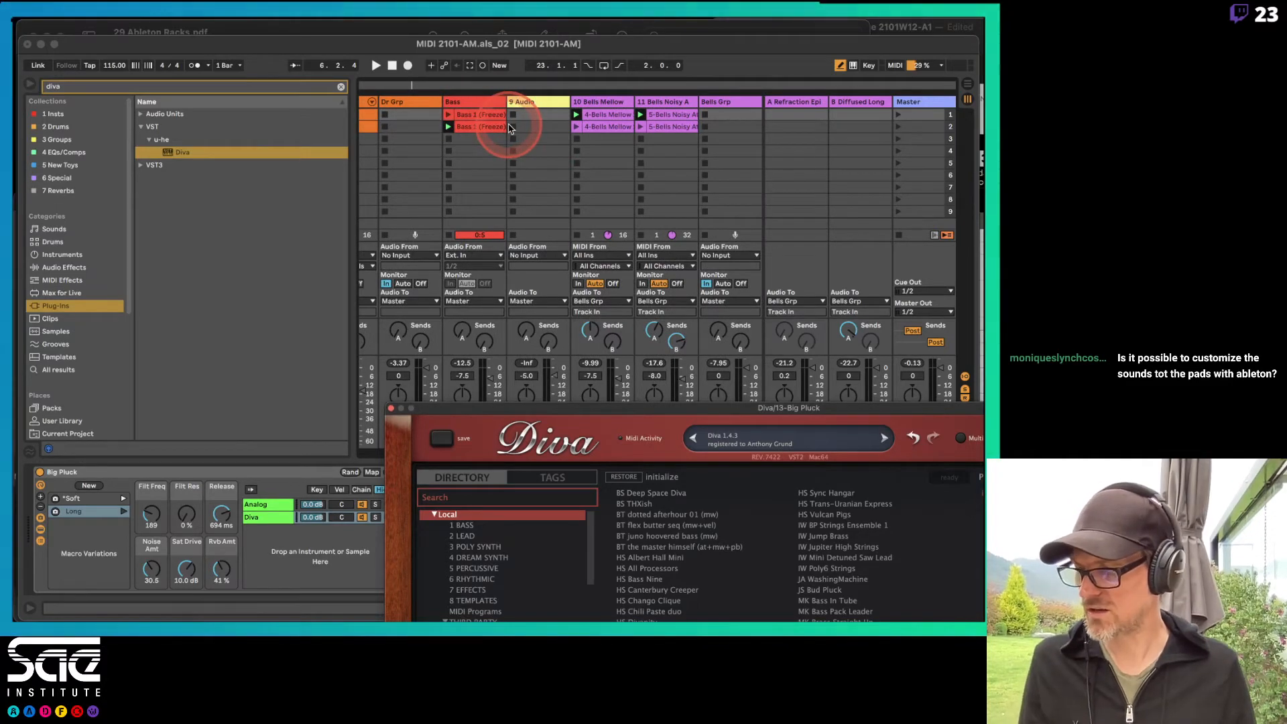
key(space)
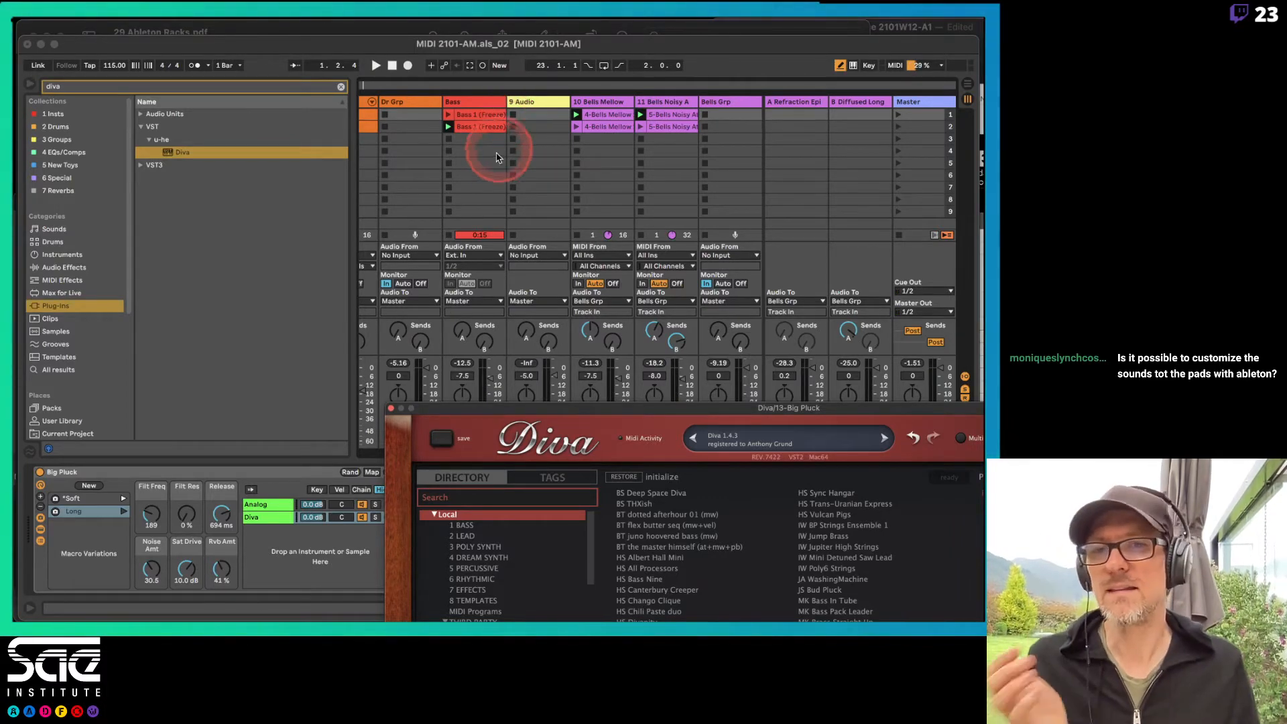
drag(460, 412, 148, 65)
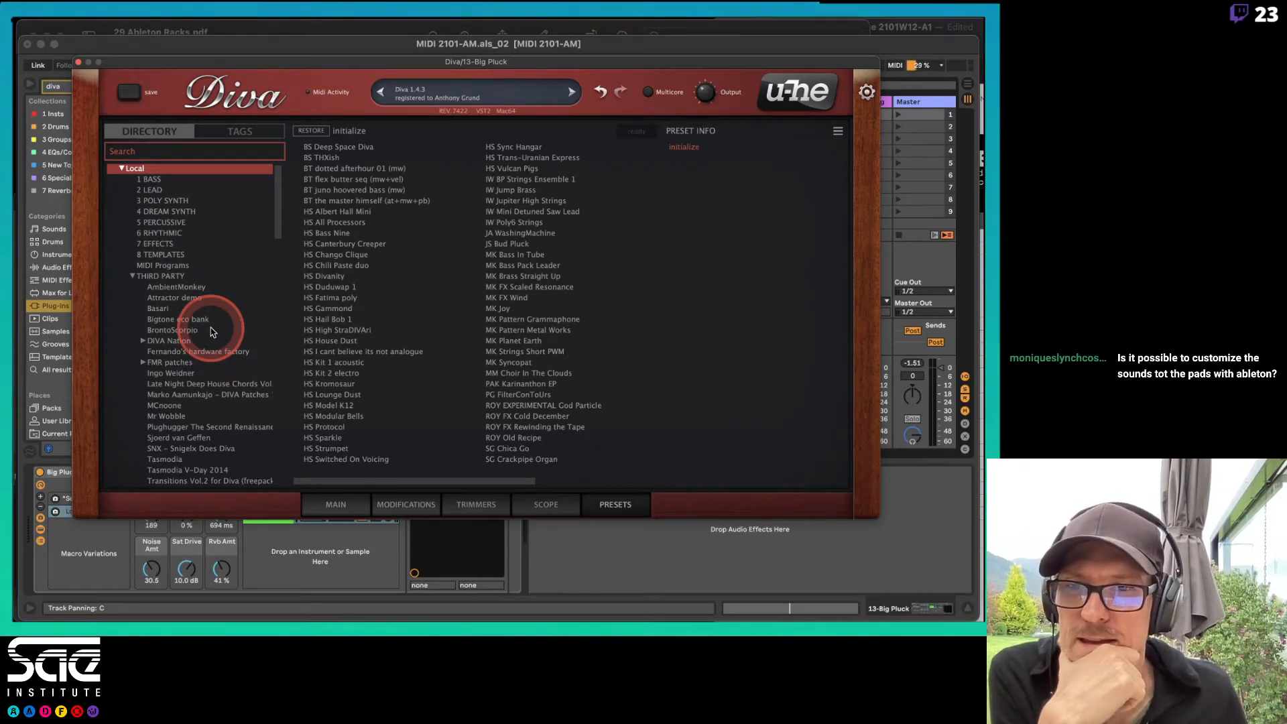
Load the preset FMR Jupiter Synthetic Gamelan from Fernando's hardware factory into Diva and close the plug-in window
scroll(211, 331, down, 3)
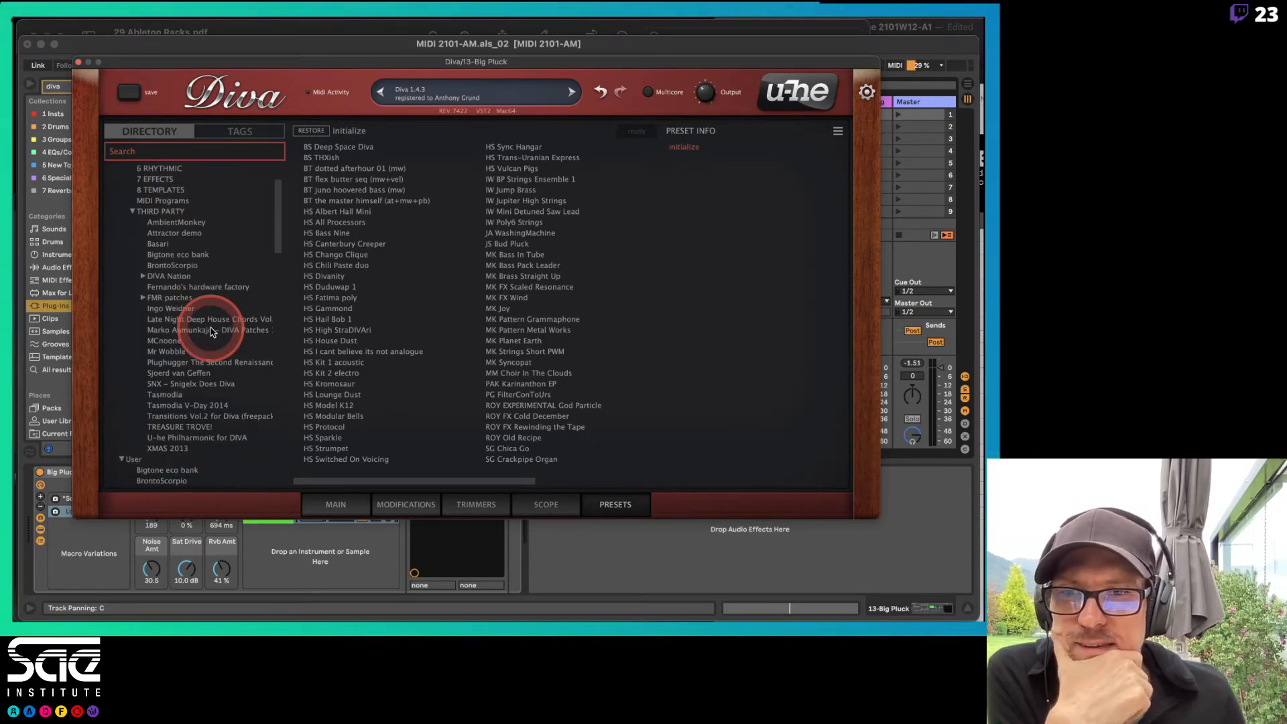
click(192, 425)
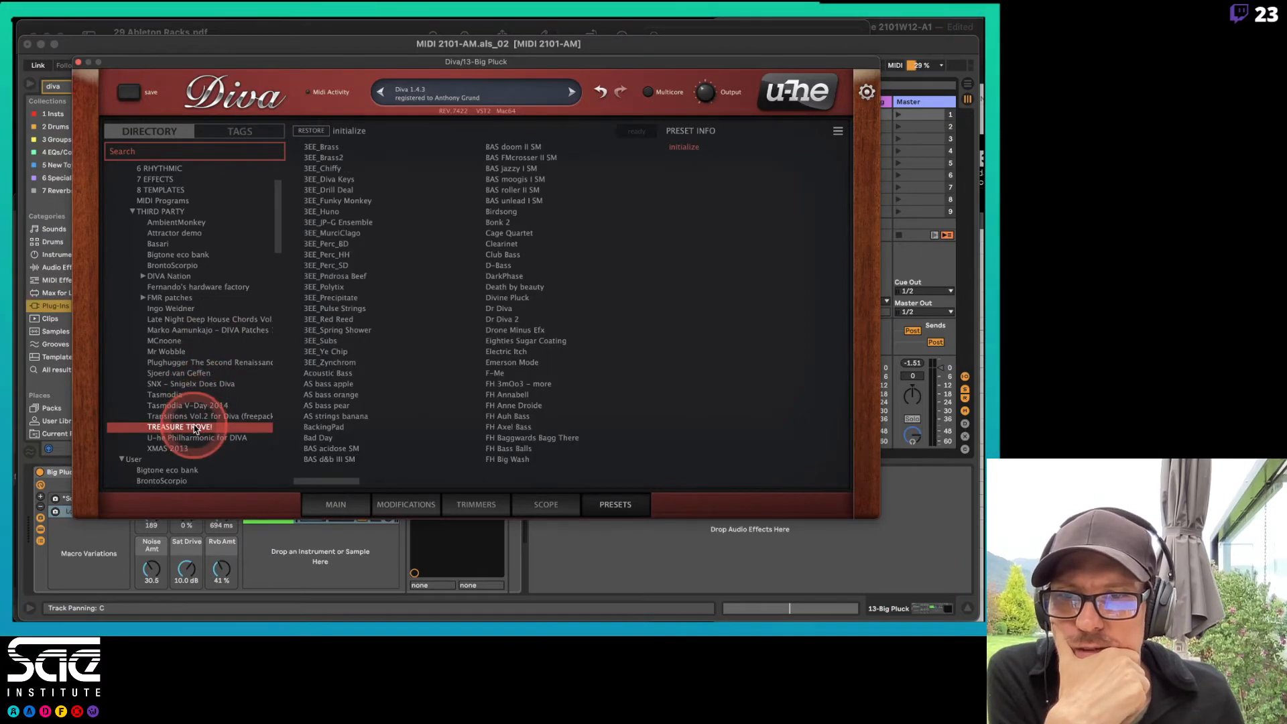
click(200, 287)
click(360, 277)
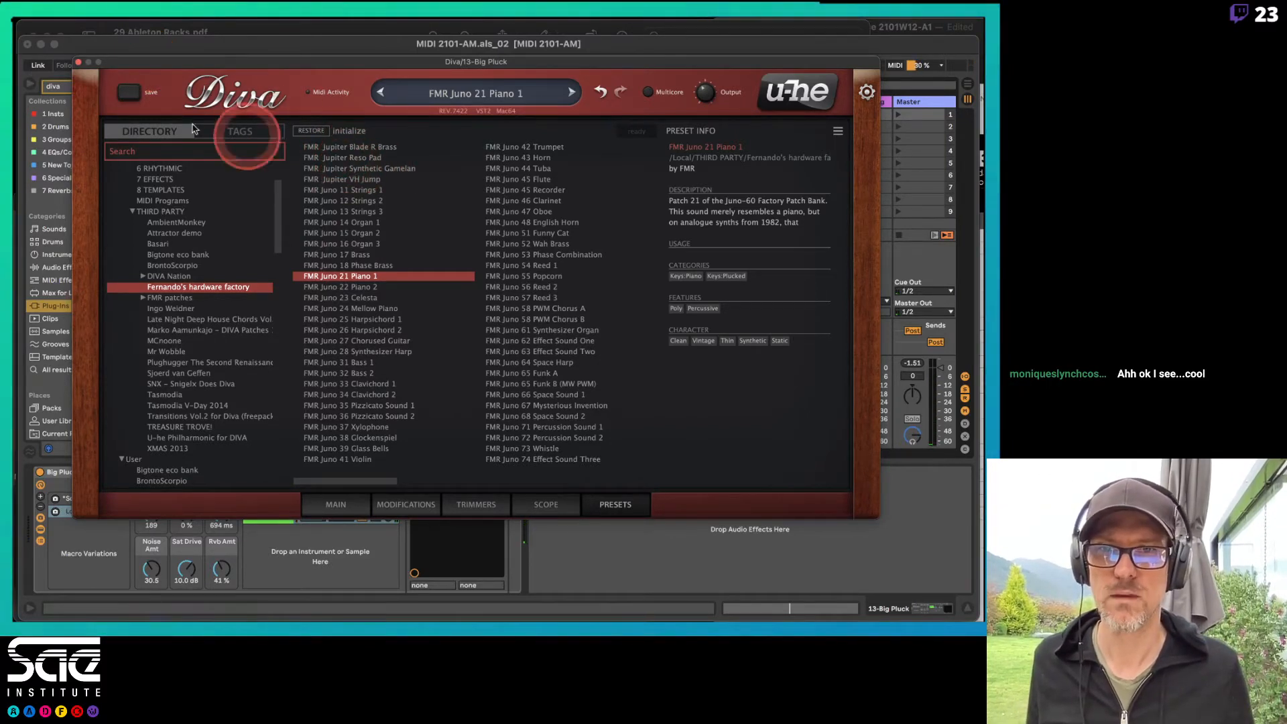
click(405, 170)
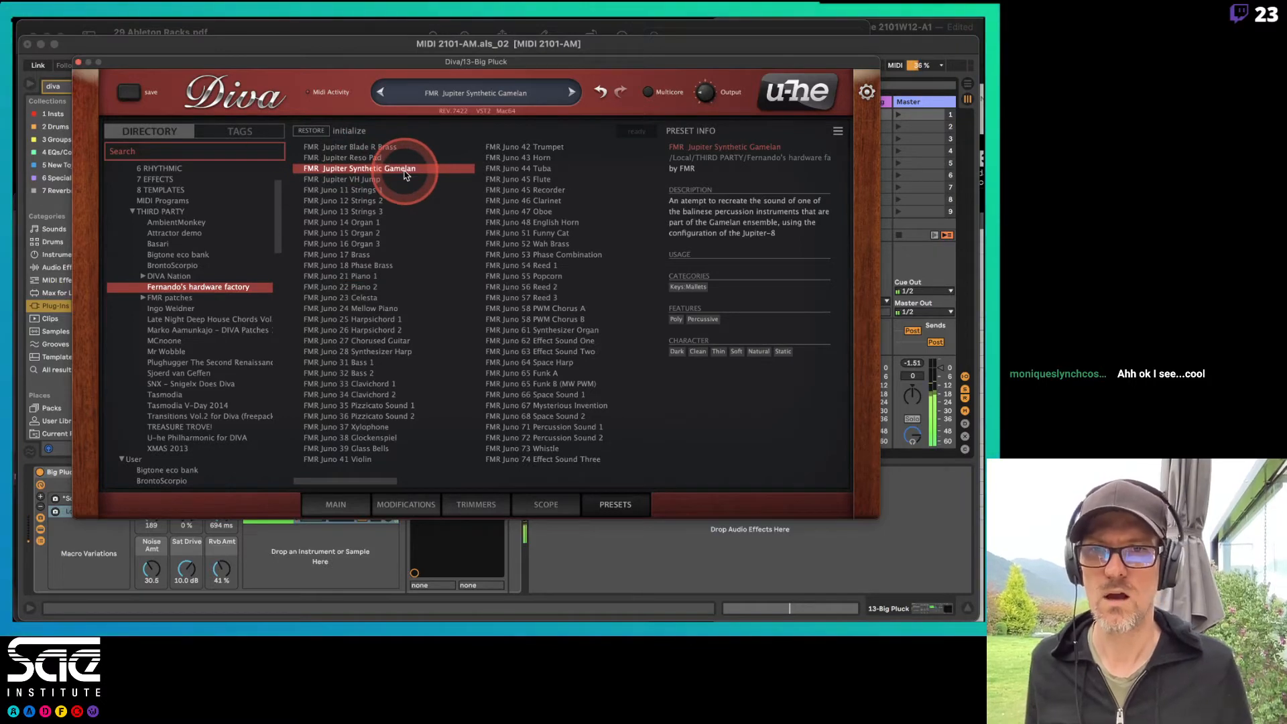
click(78, 62)
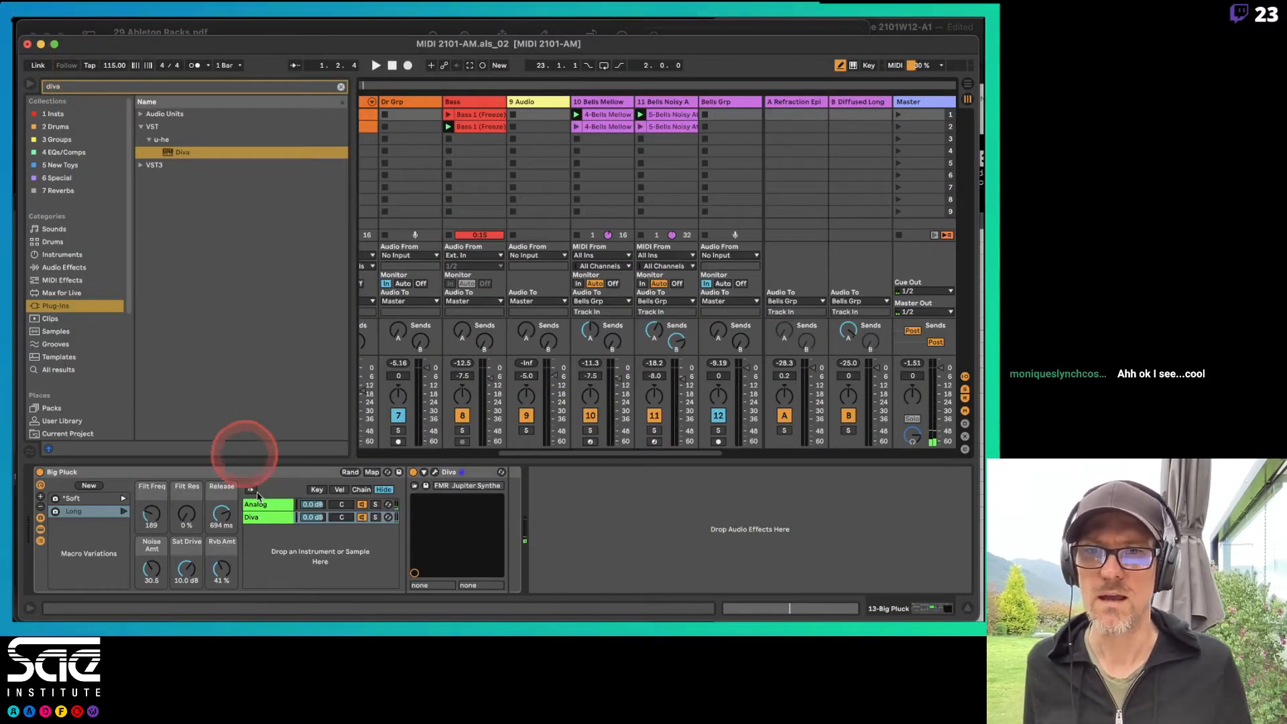
Move Erosion, Saturator, Warm Ensemble and Piano Hall out of the Analog chain to the position after the Big Pluck rack
click(363, 504)
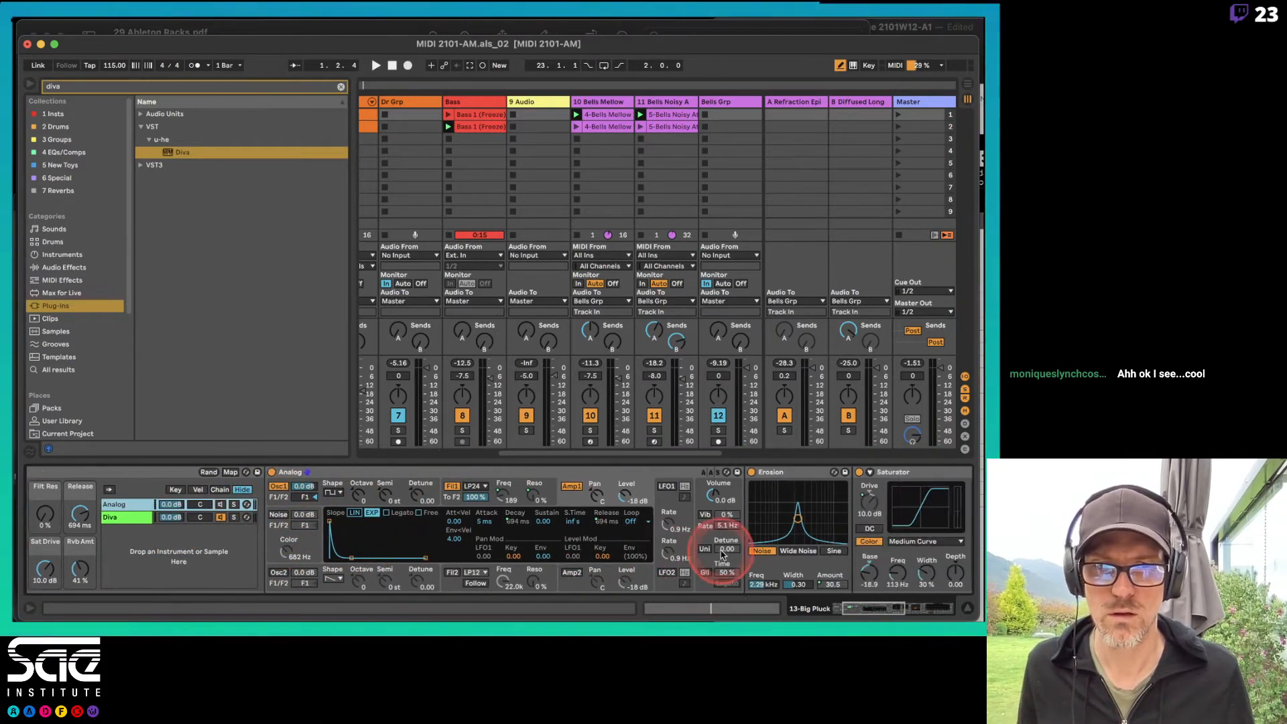
scroll(718, 545, right, 10)
scroll(722, 549, left, 4)
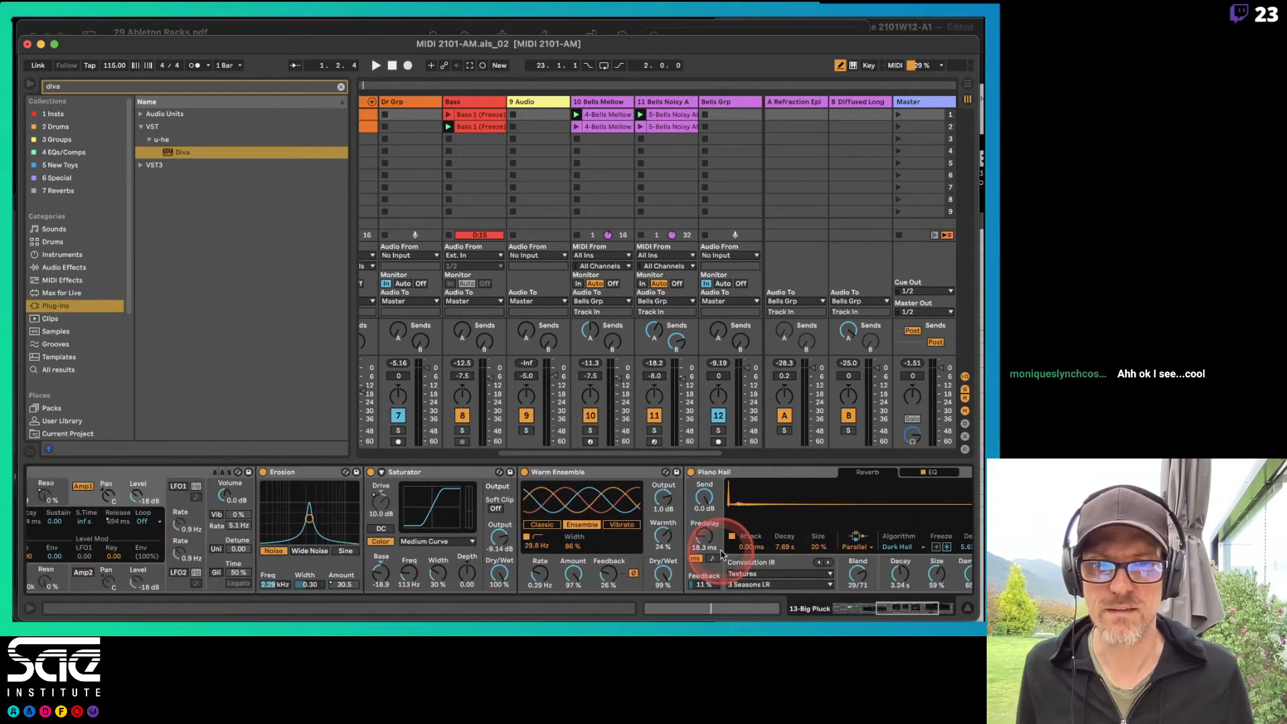
click(290, 475)
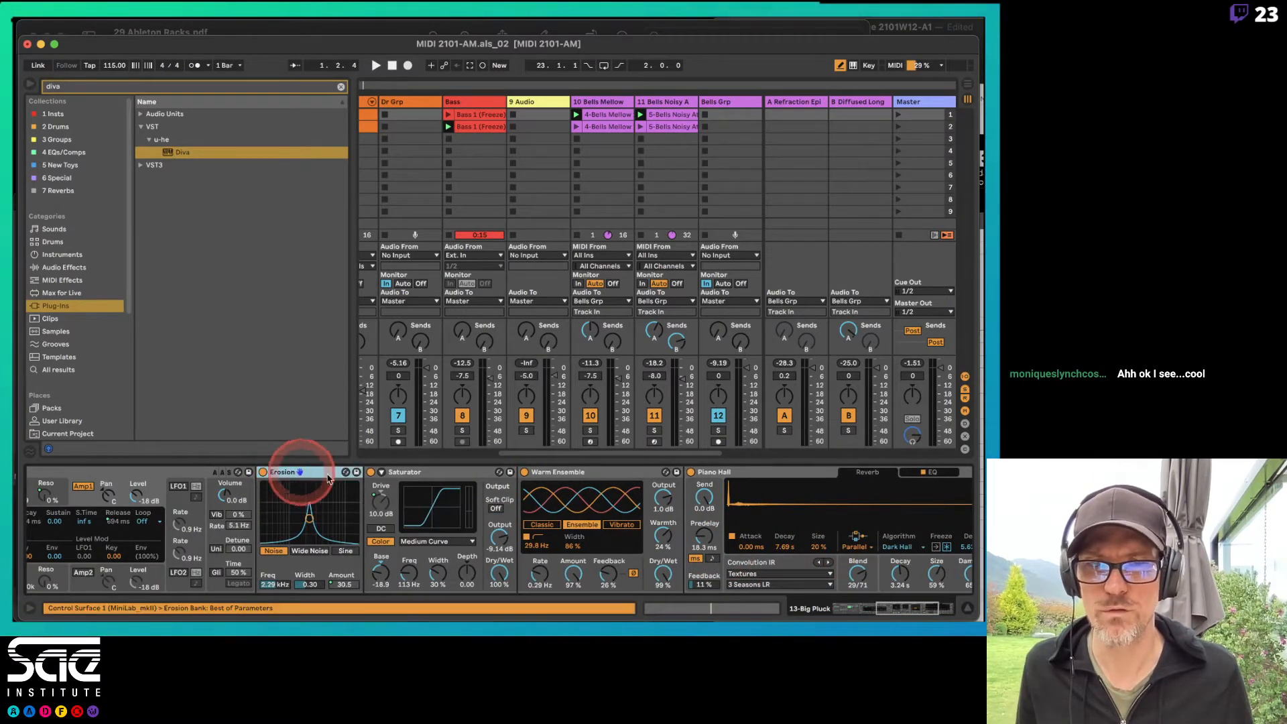
scroll(689, 512, right, 4)
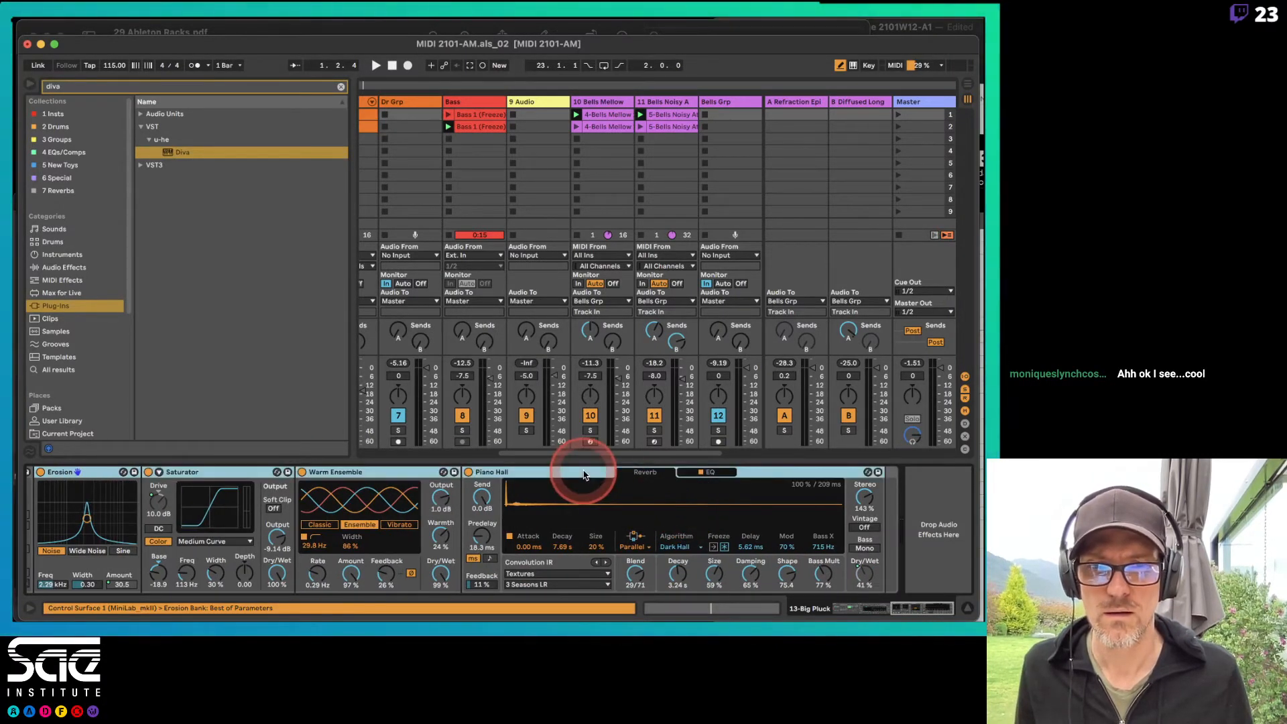
drag(83, 472, 948, 516)
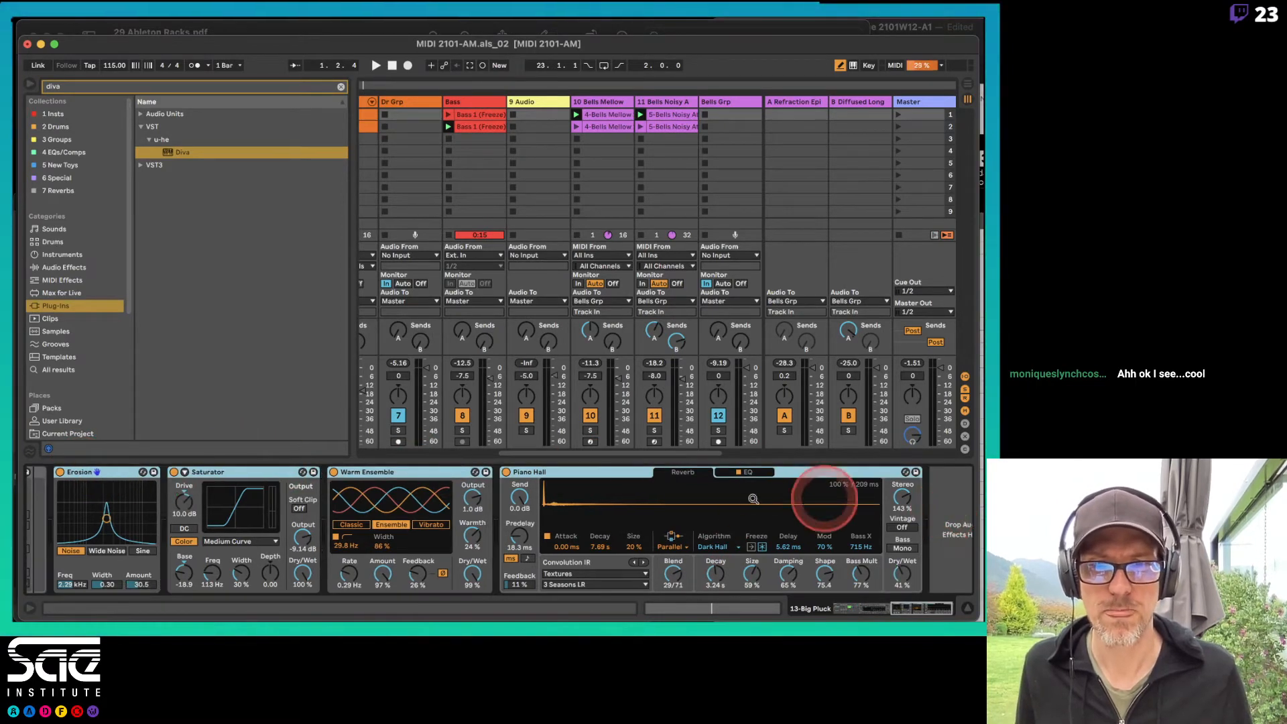
Inspect the devices of the Analog and Diva chains and briefly view the rack's chain selector zones
scroll(637, 494, left, 10)
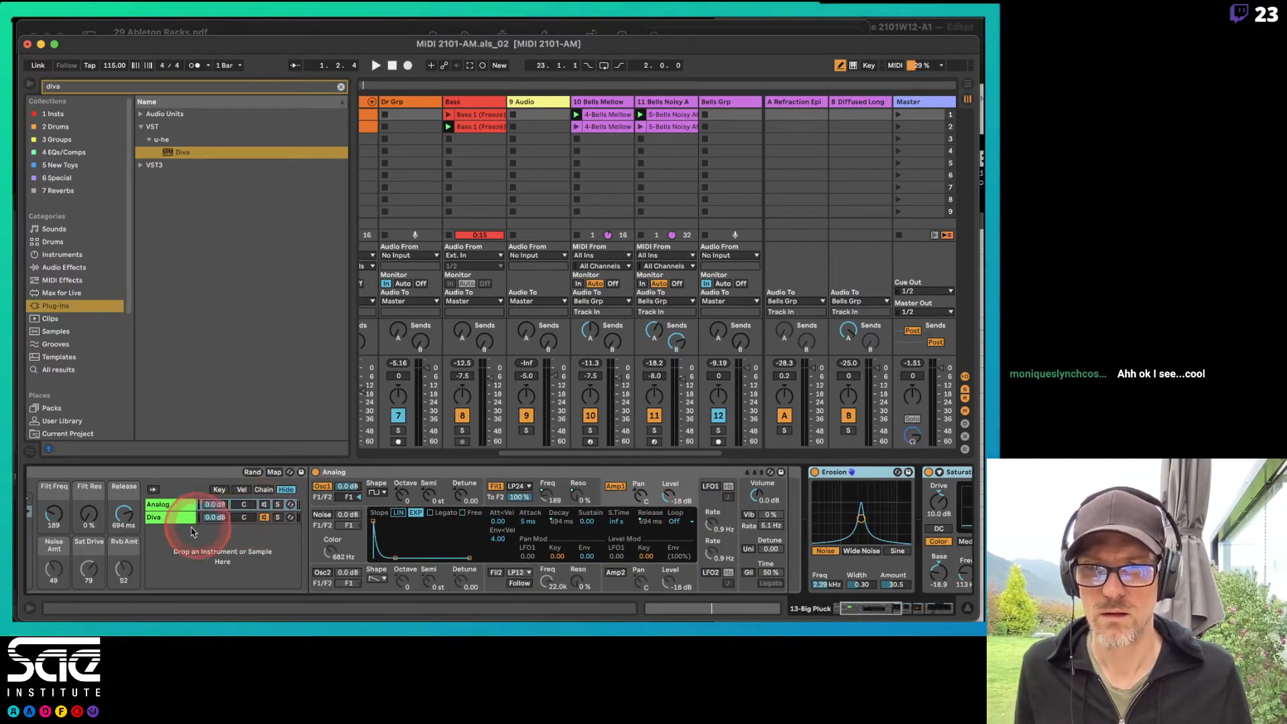
click(169, 504)
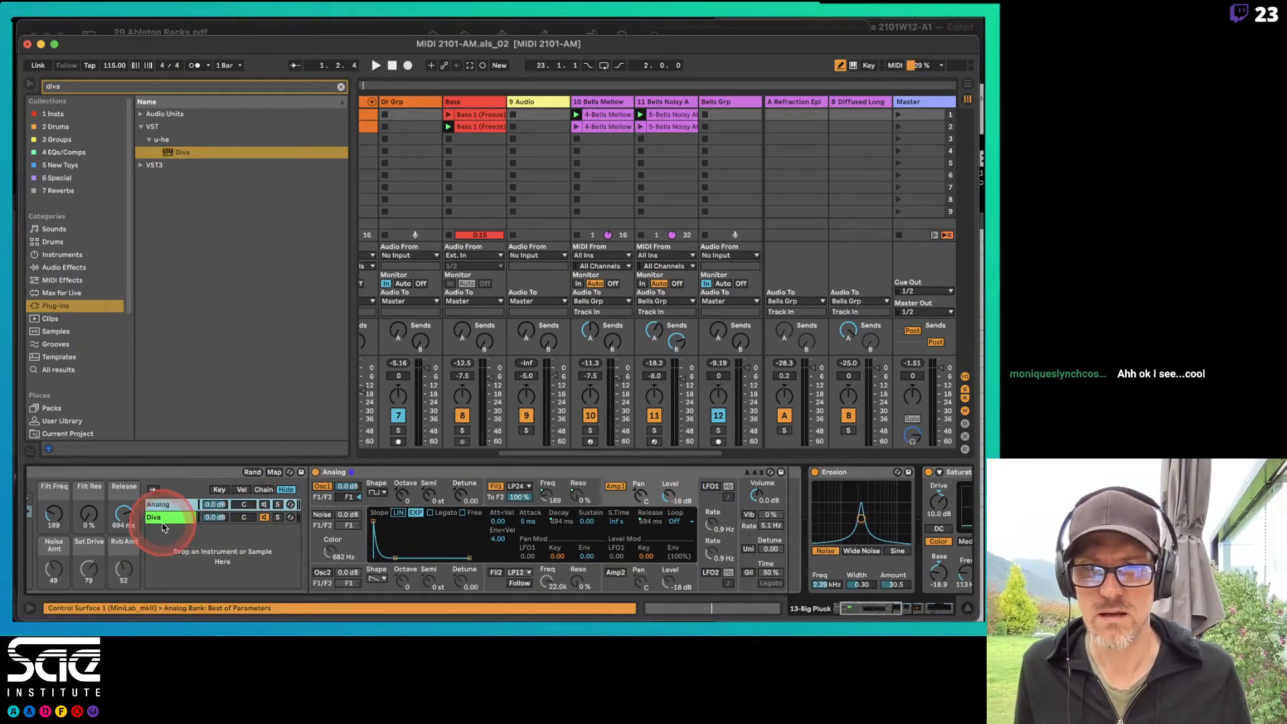
click(165, 519)
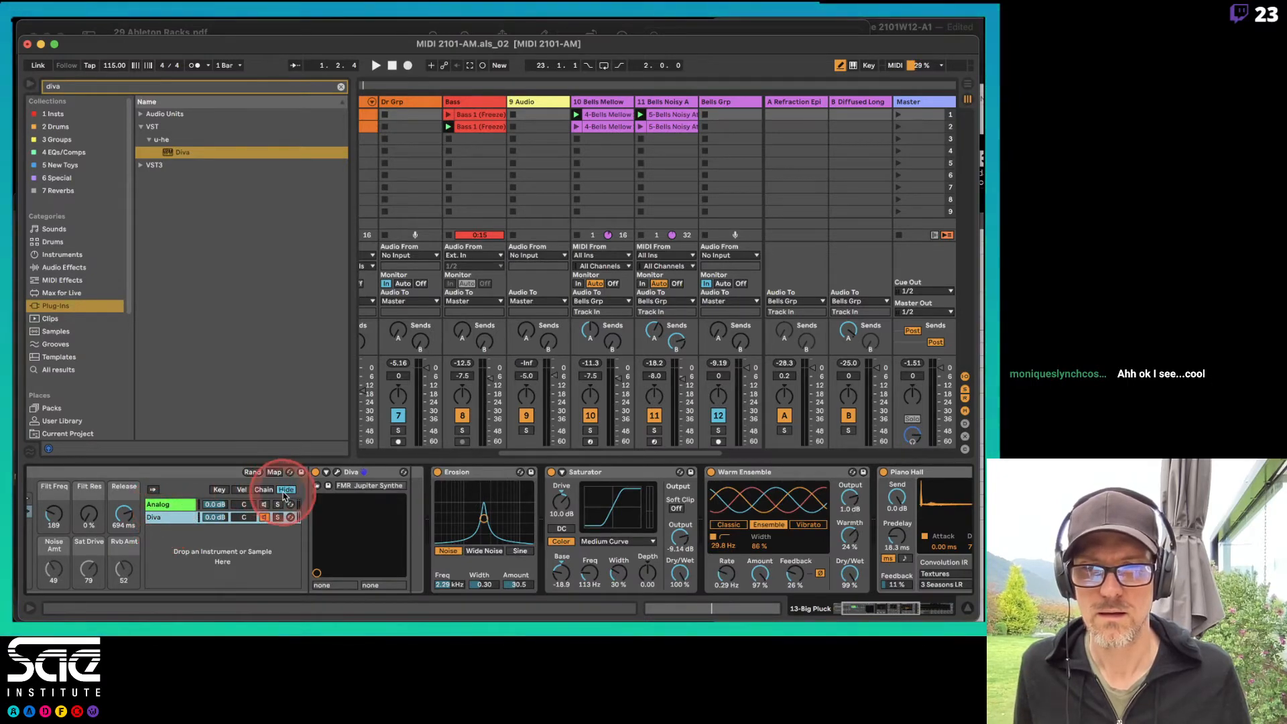
click(262, 490)
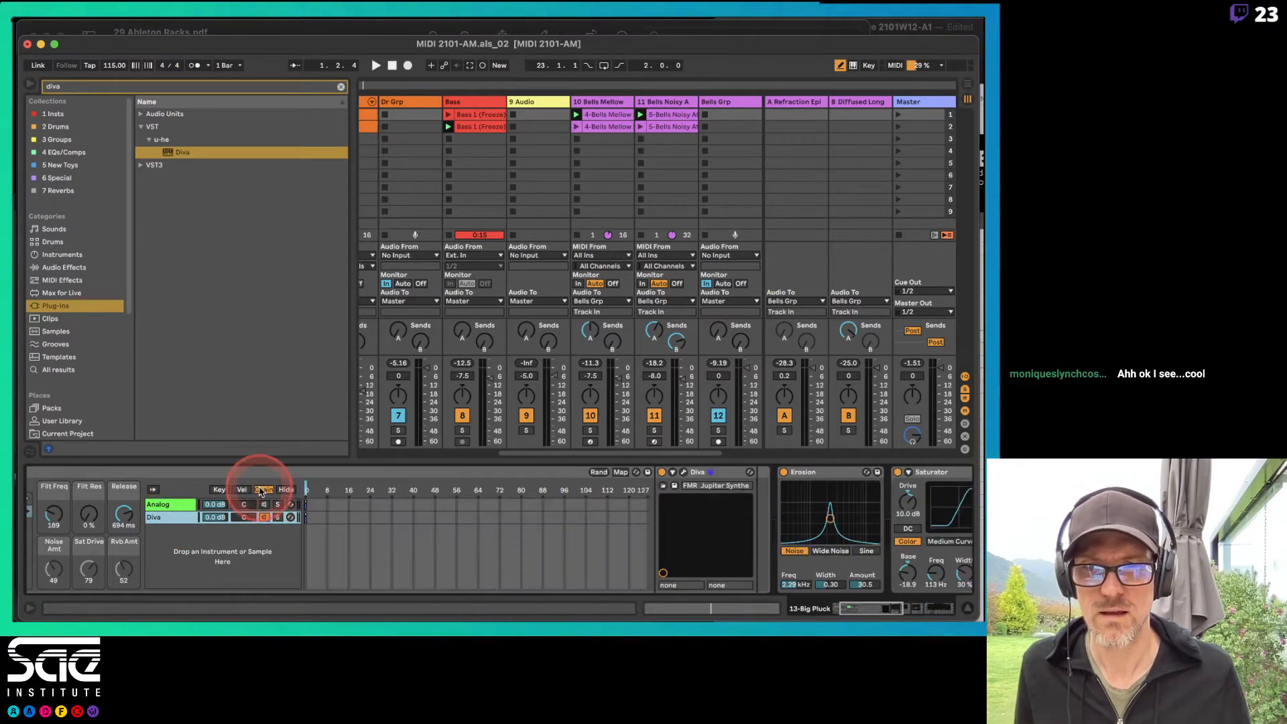
click(287, 490)
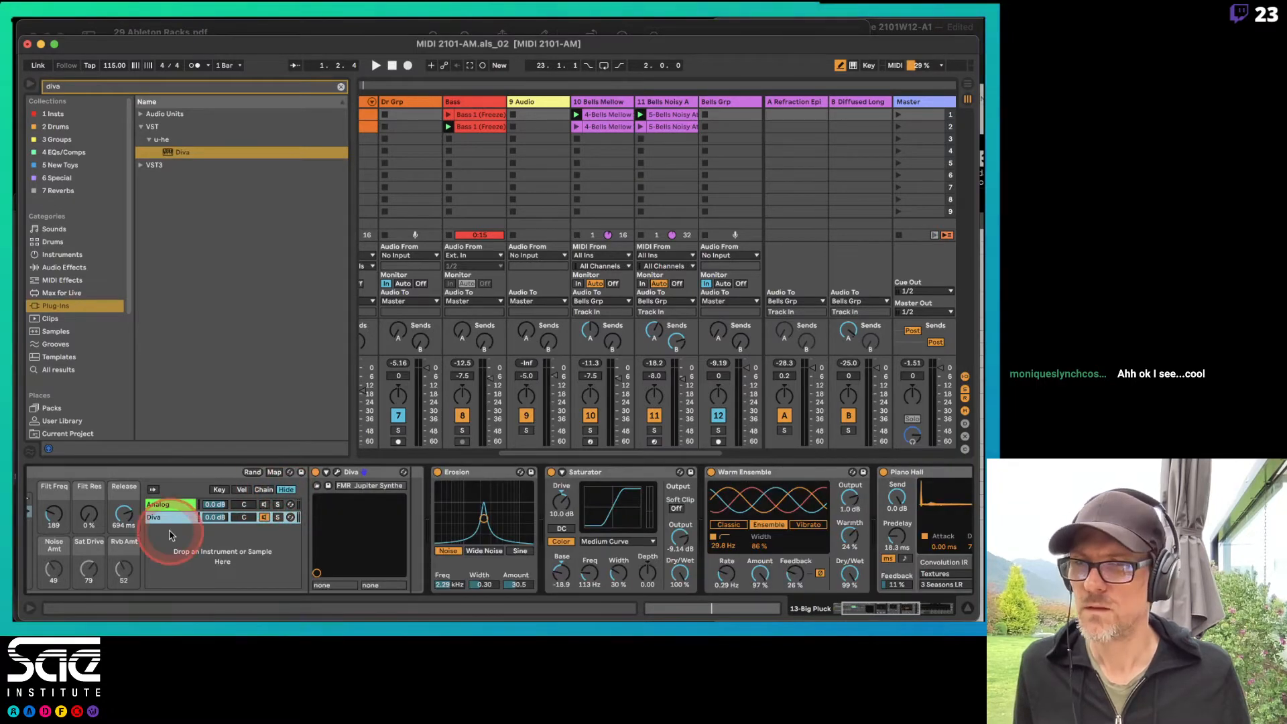
Hide the Big Pluck rack's macro variations while keeping its macros, chain list and devices shown
scroll(169, 536, left, 3)
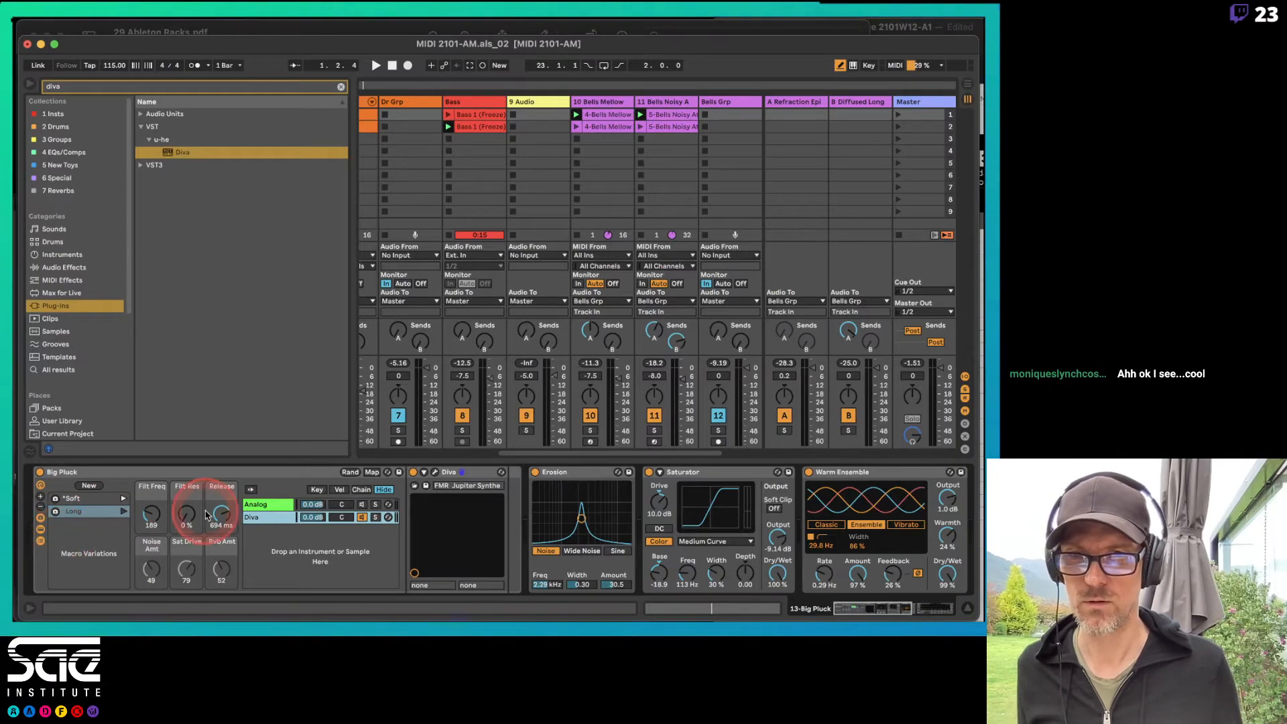
click(252, 491)
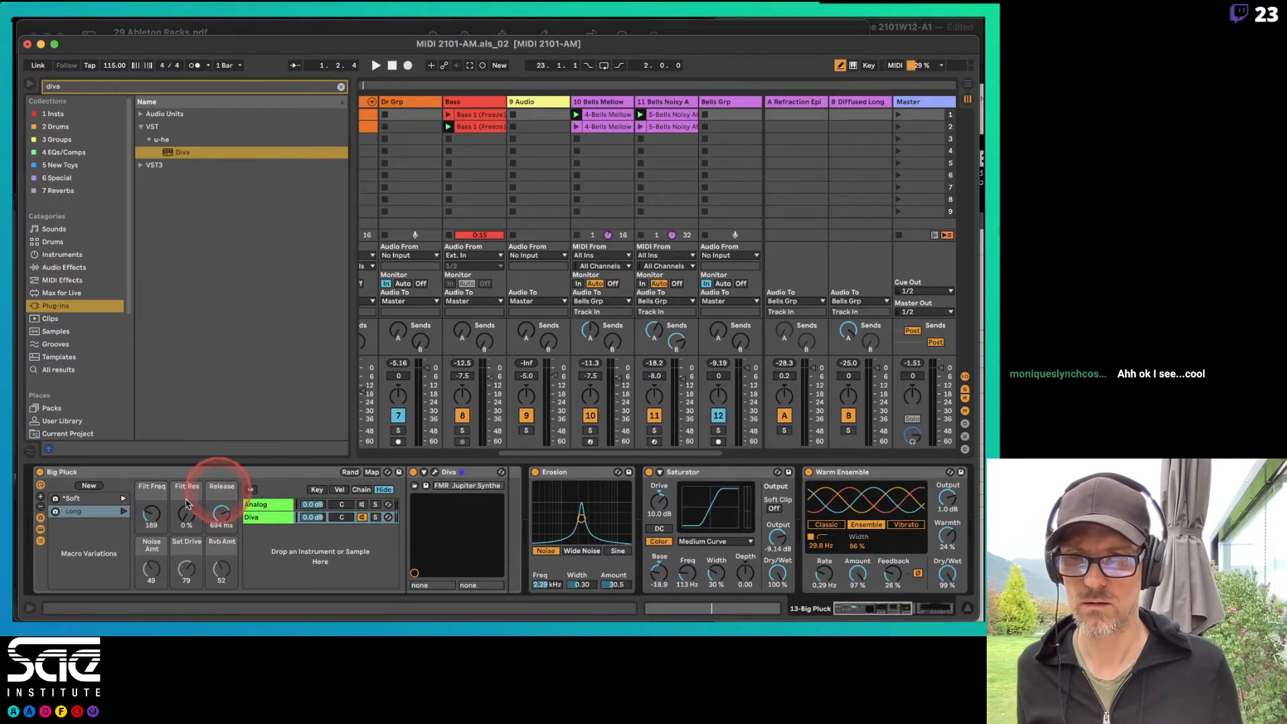
click(40, 540)
click(41, 540)
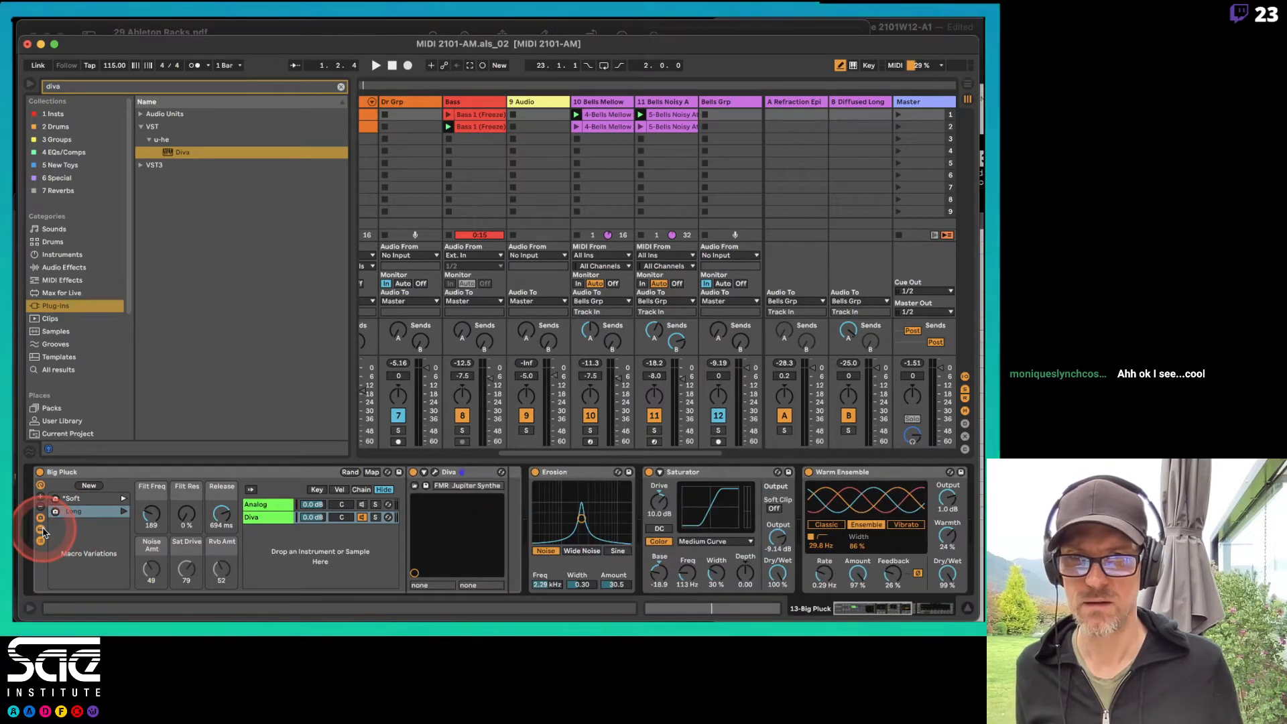
click(41, 530)
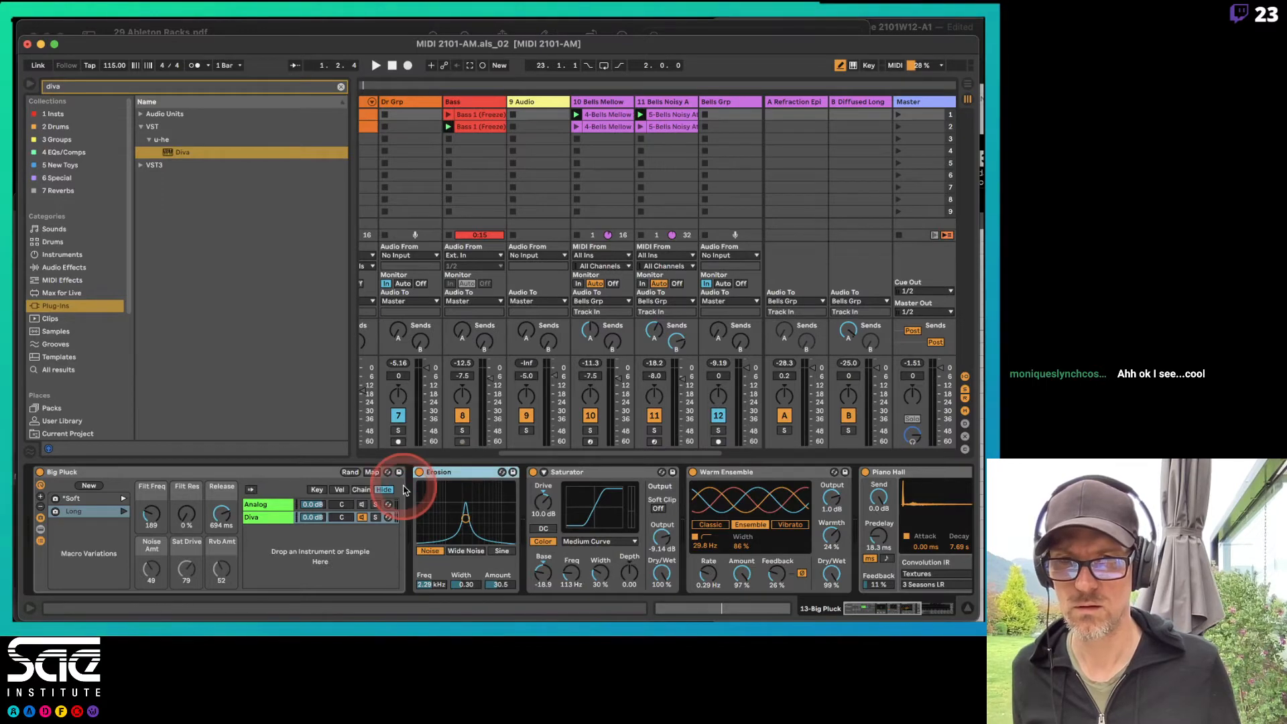
click(41, 519)
click(41, 529)
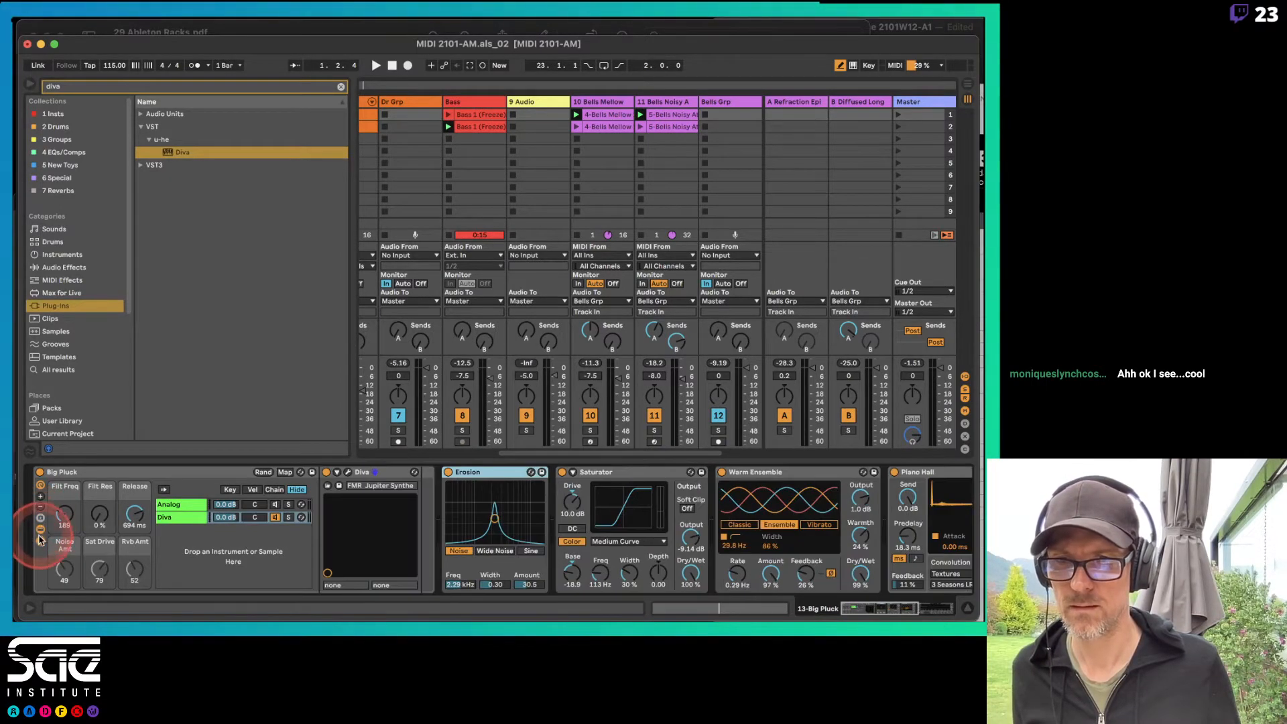
Toggle the Big Pluck rack's chain list and devices off and back on
click(40, 541)
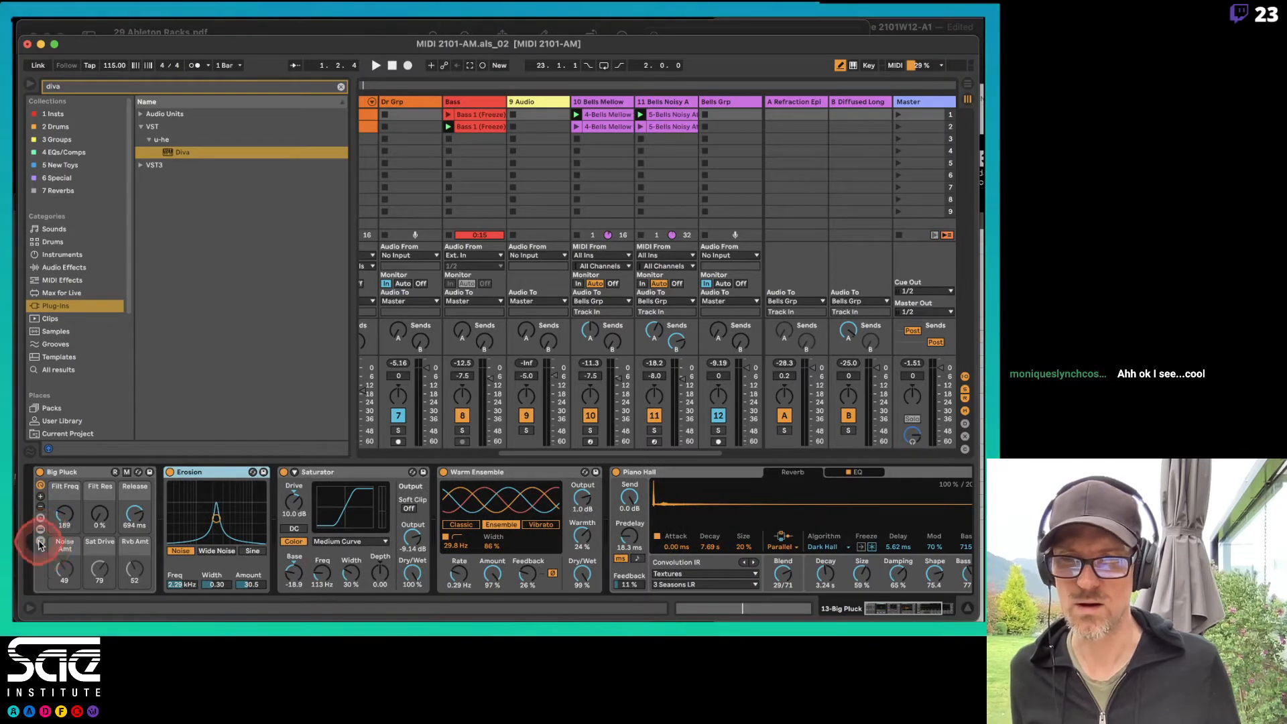
click(39, 541)
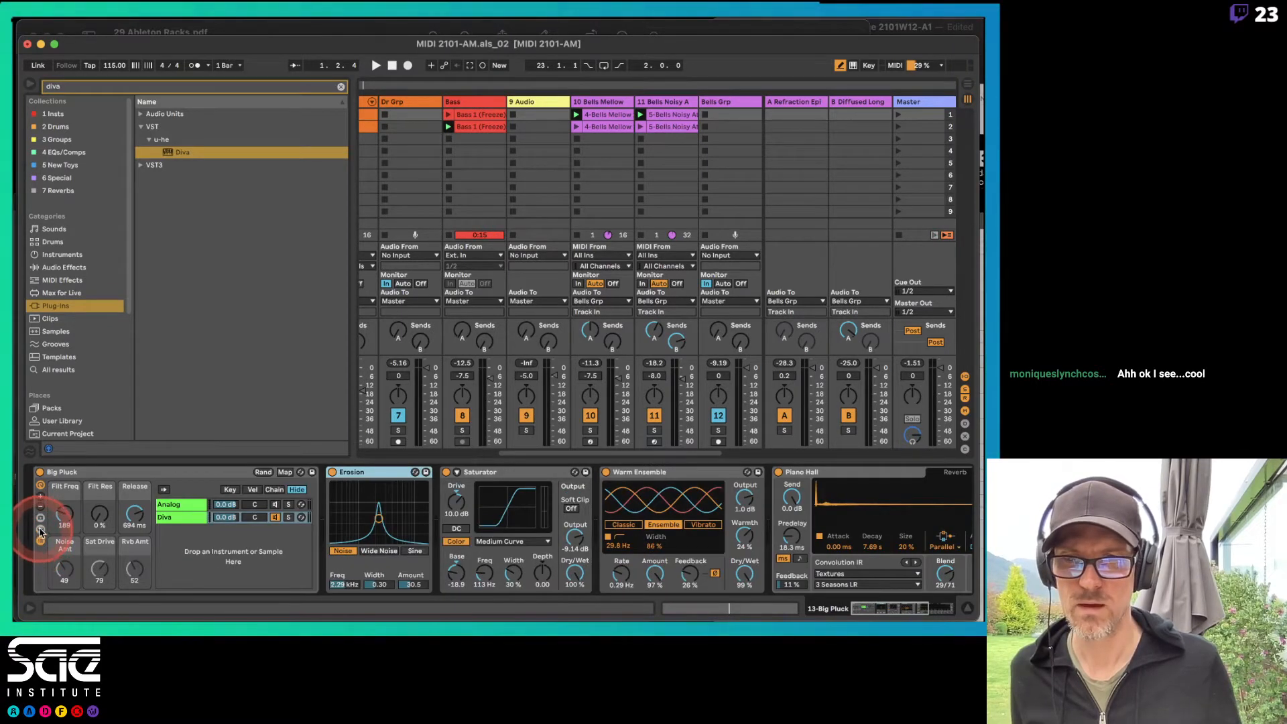
click(41, 529)
click(467, 506)
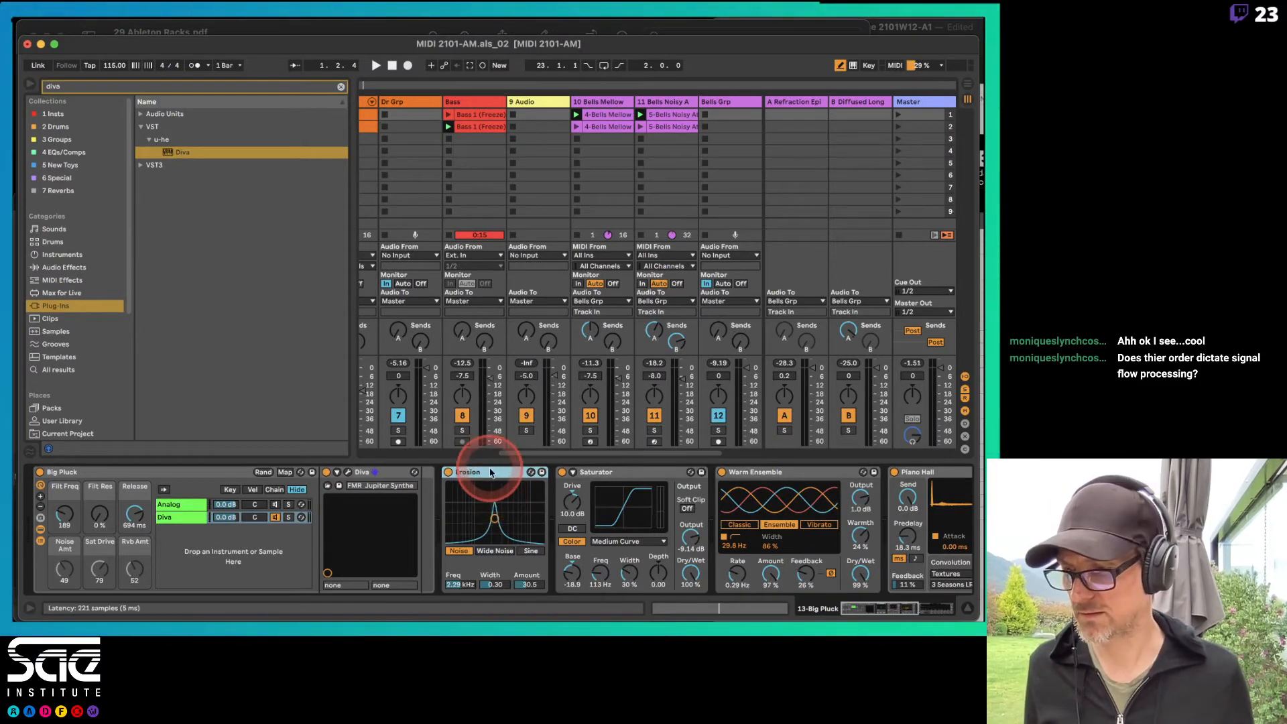
Group the Big Pluck rack with Erosion, Saturator, Warm Ensemble and Piano Hall into a new Instrument Rack and show its macros
scroll(615, 547, right, 6)
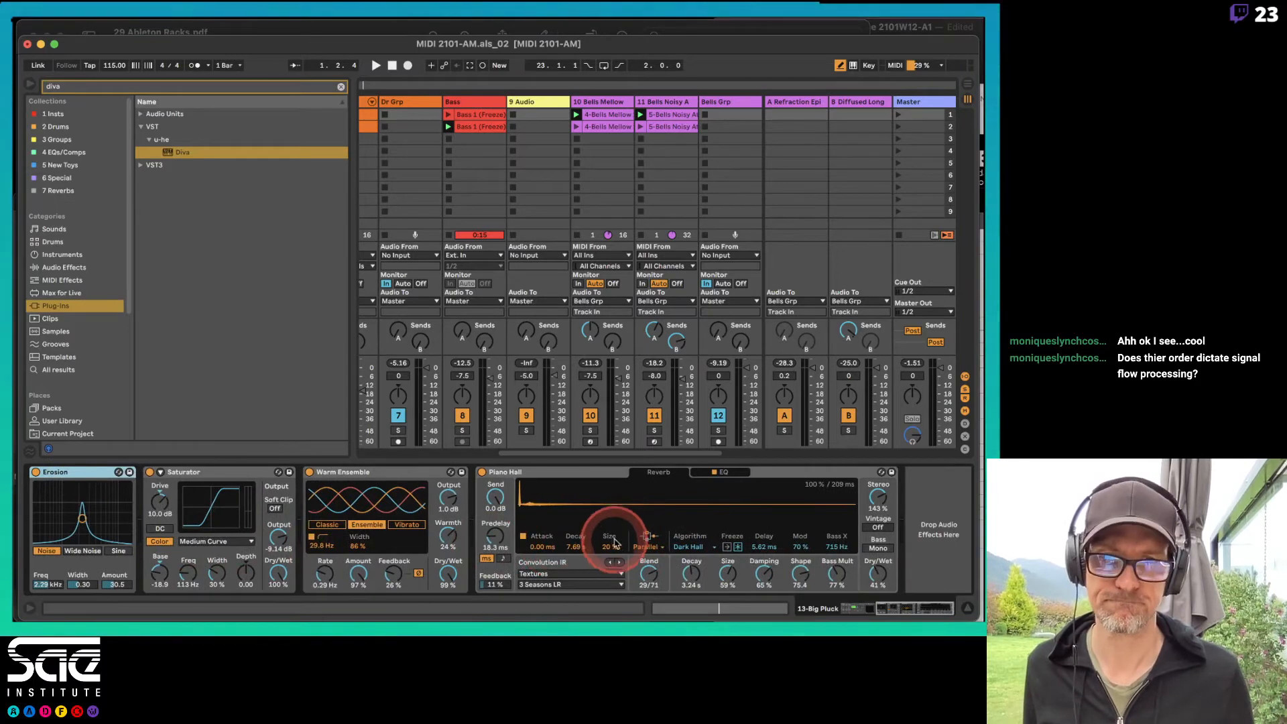
scroll(610, 474, left, 6)
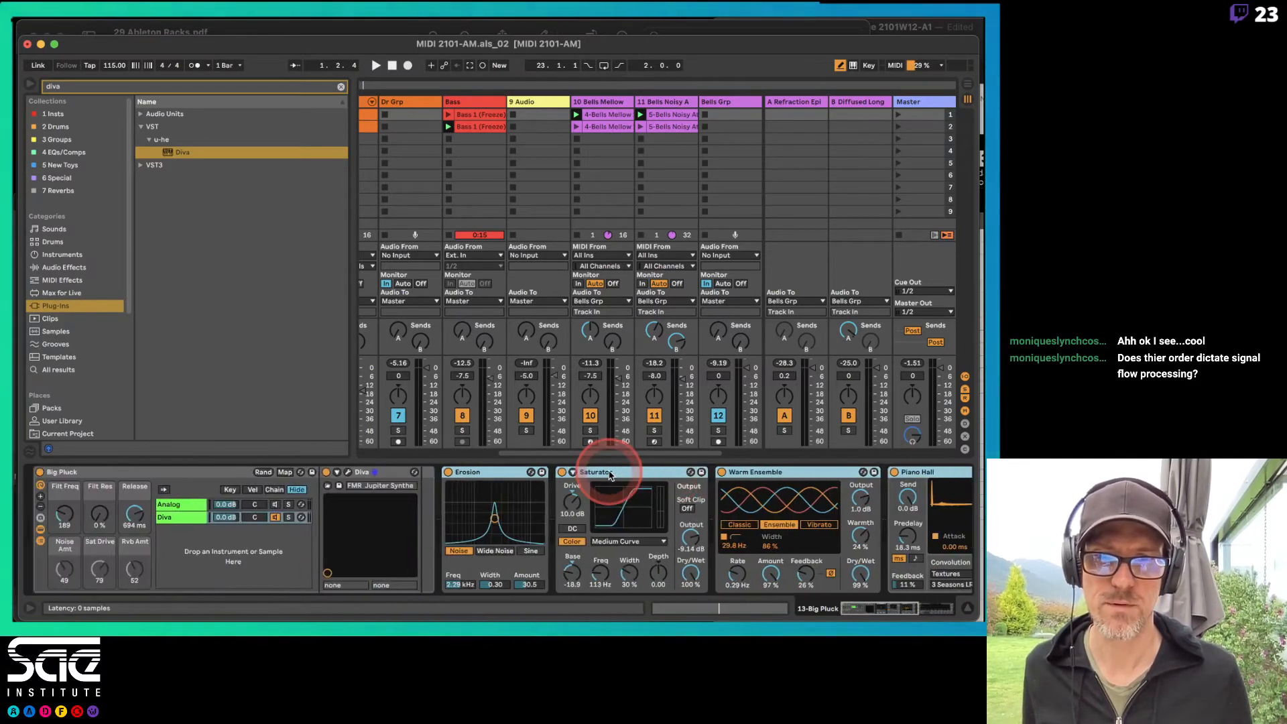
click(197, 506)
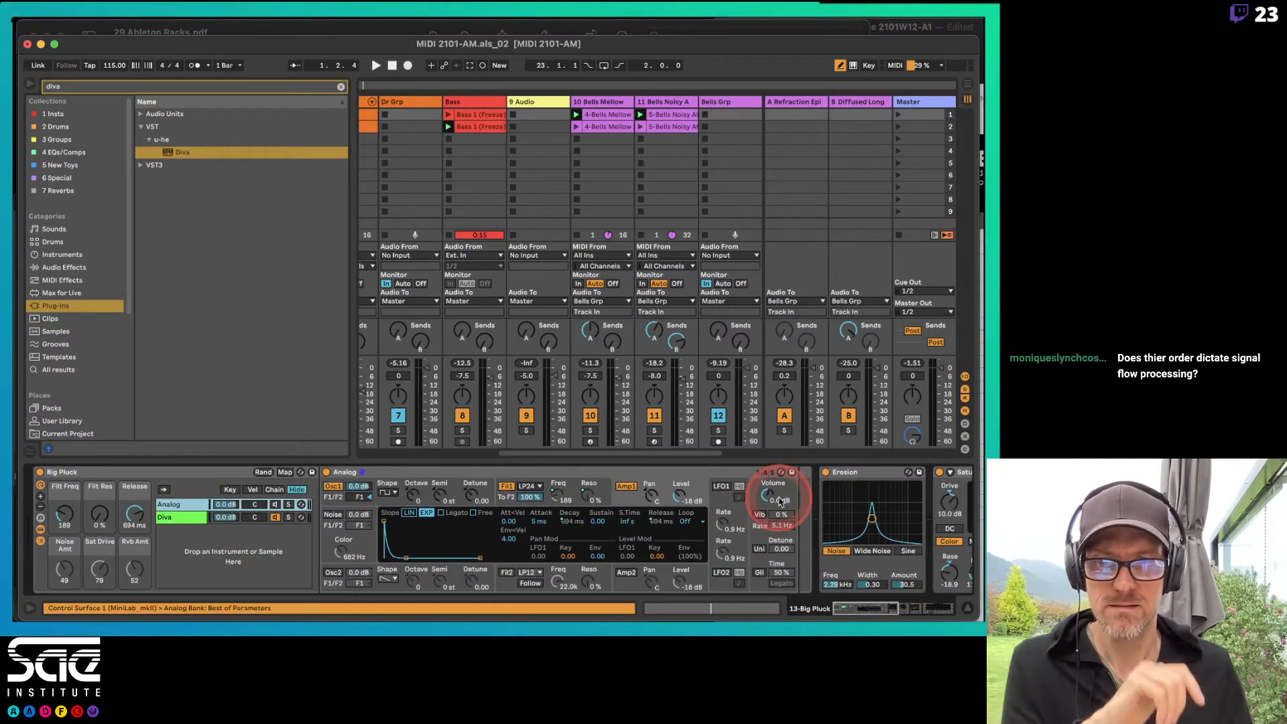
click(872, 478)
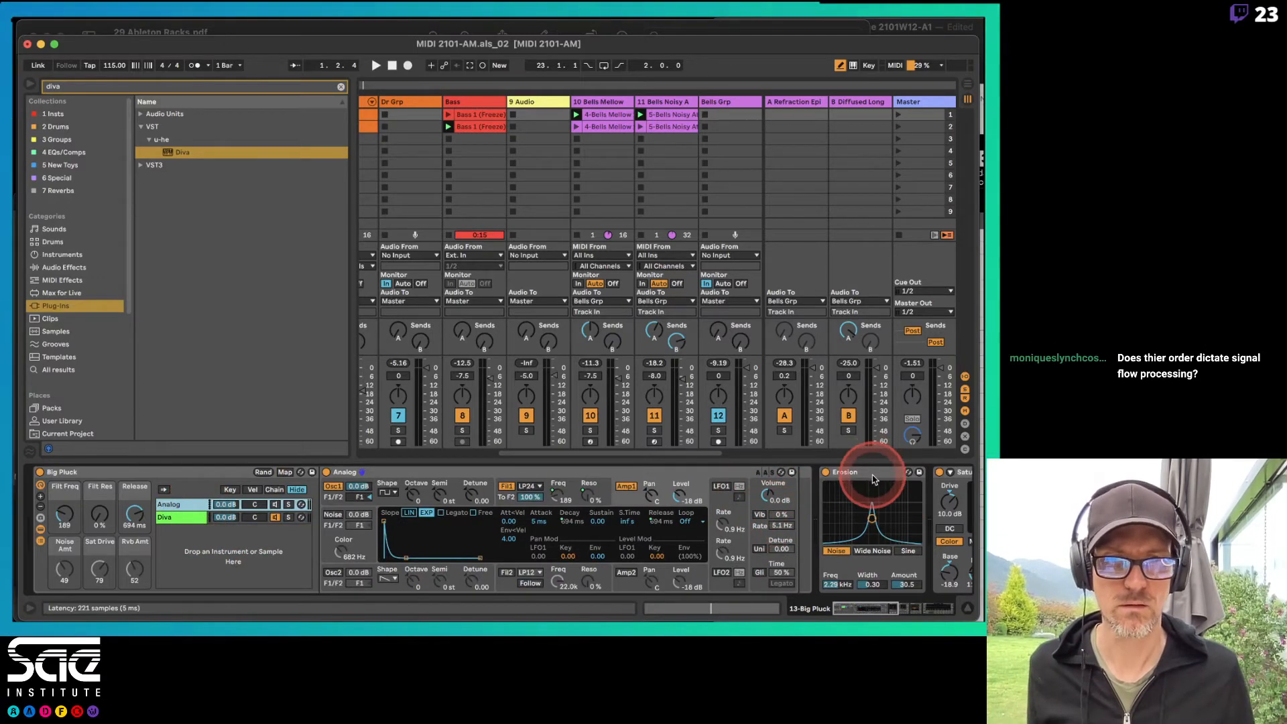
click(134, 472)
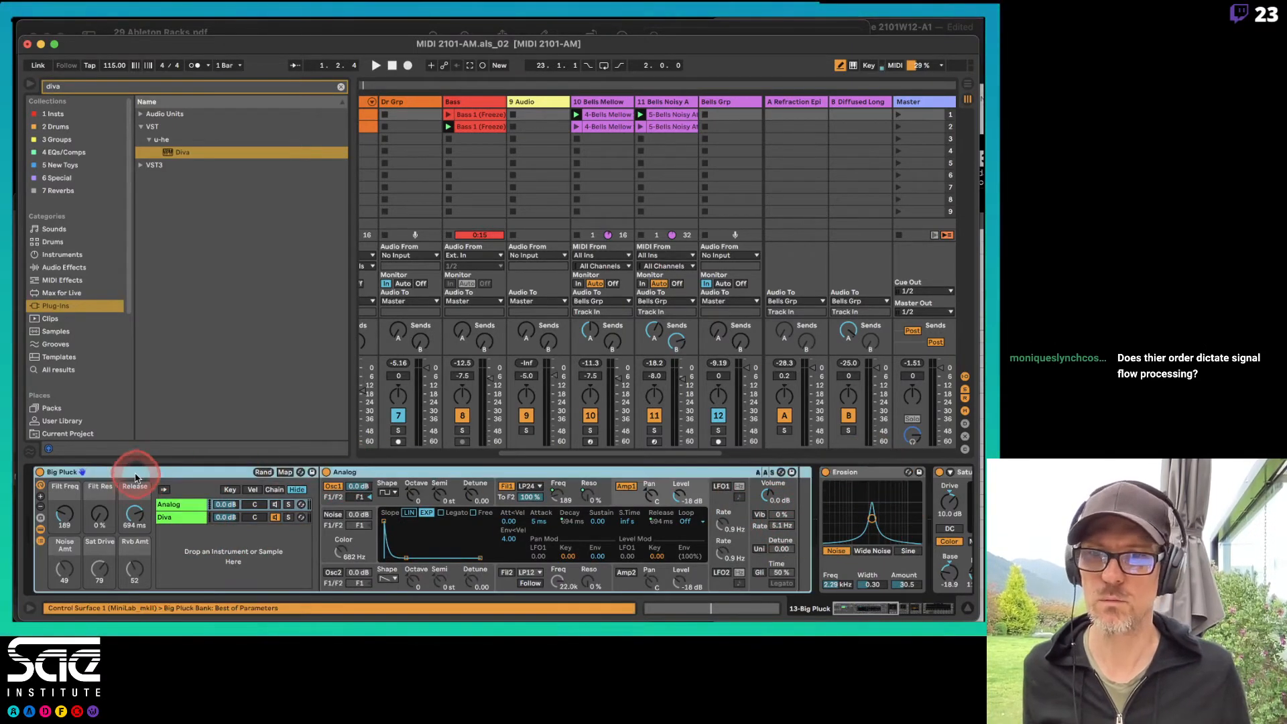
scroll(671, 515, right, 10)
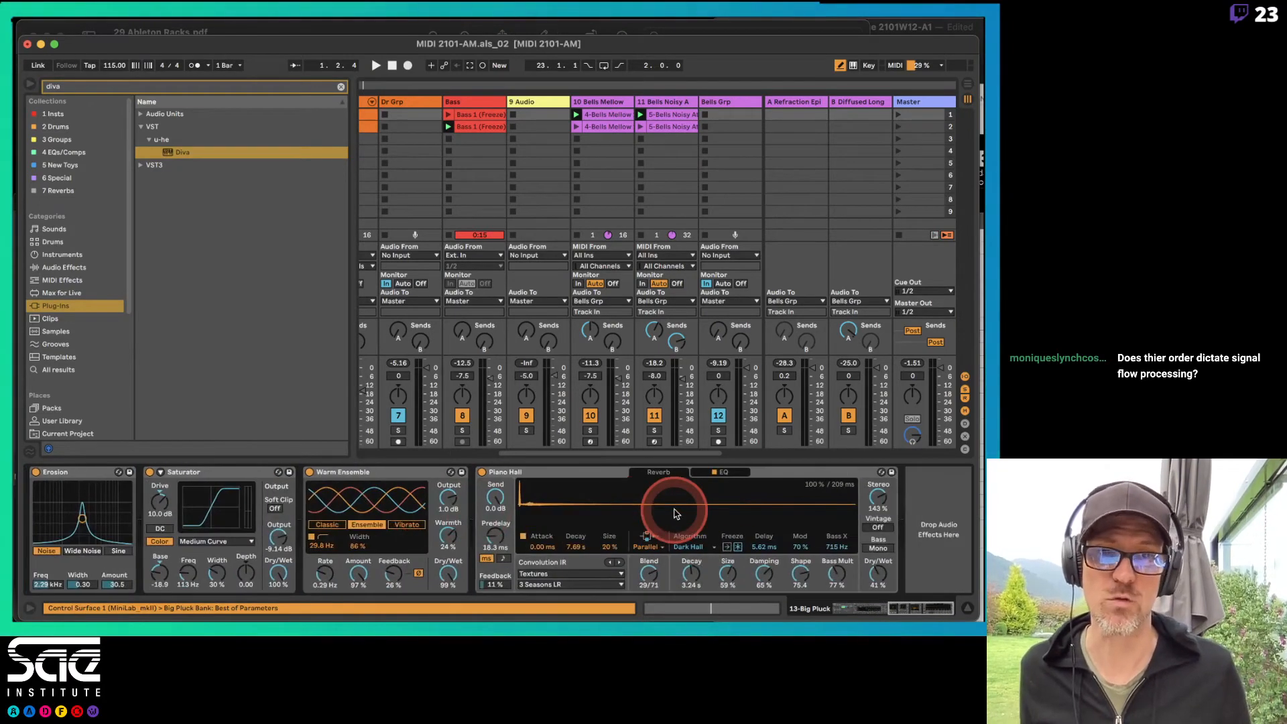
click(810, 473)
scroll(809, 475, left, 10)
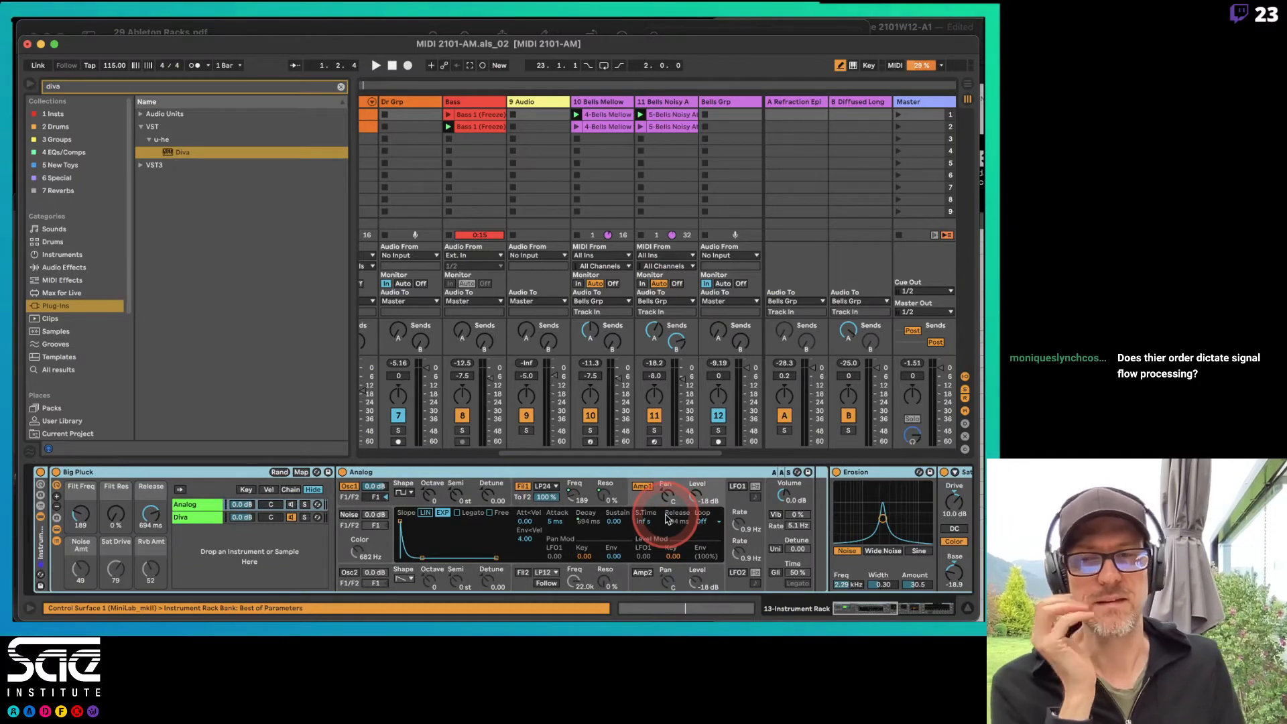
click(40, 484)
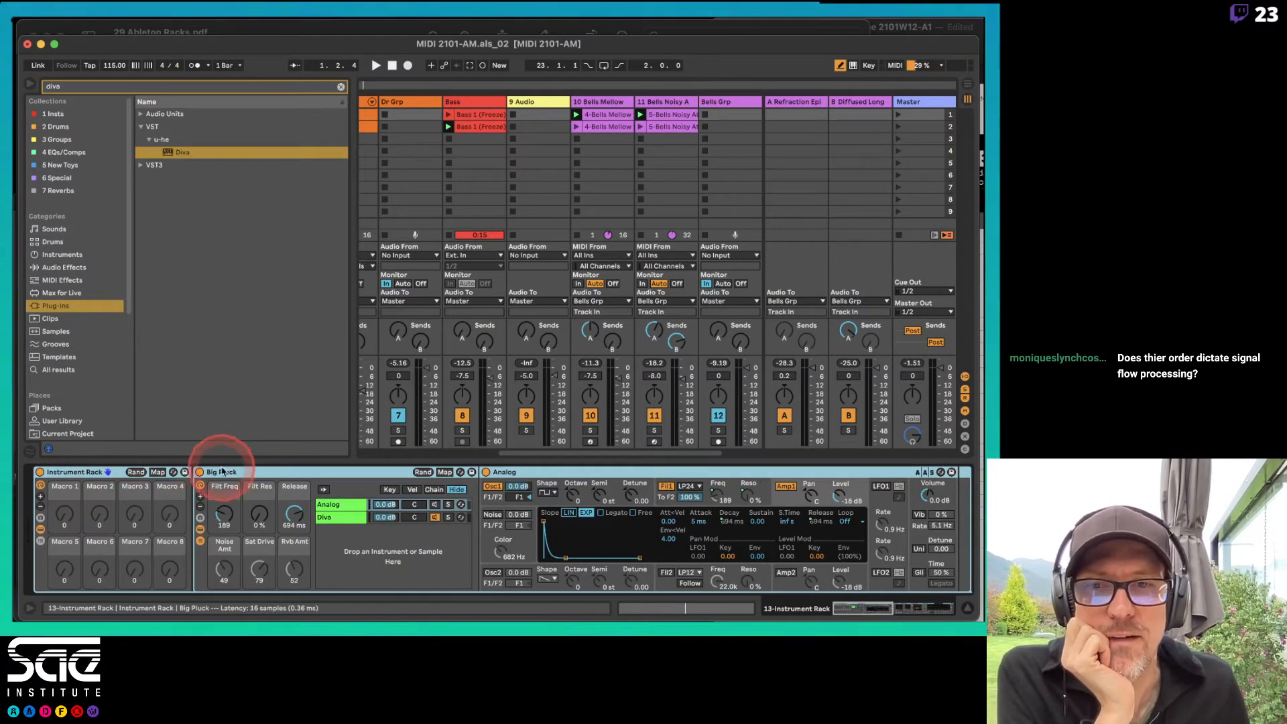
Toggle the Analog and Diva chains of the Big Pluck rack to compare them, leaving both chains active
click(258, 472)
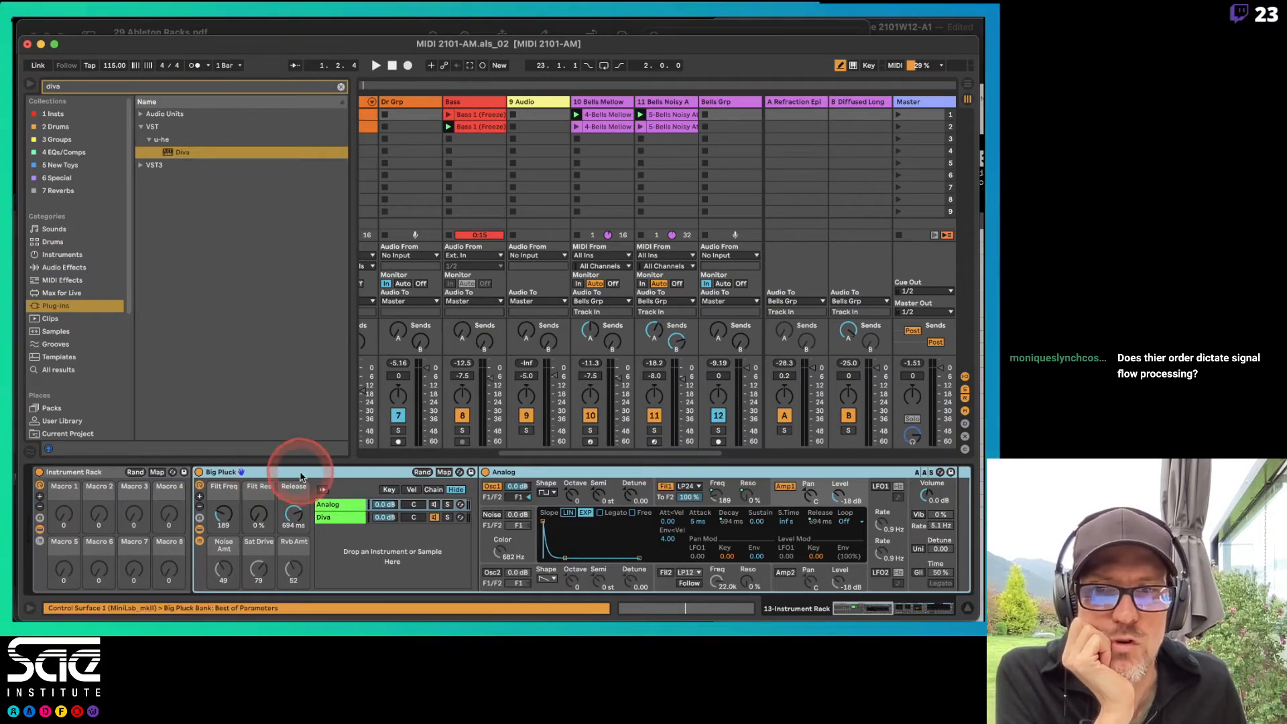
scroll(431, 472, right, 5)
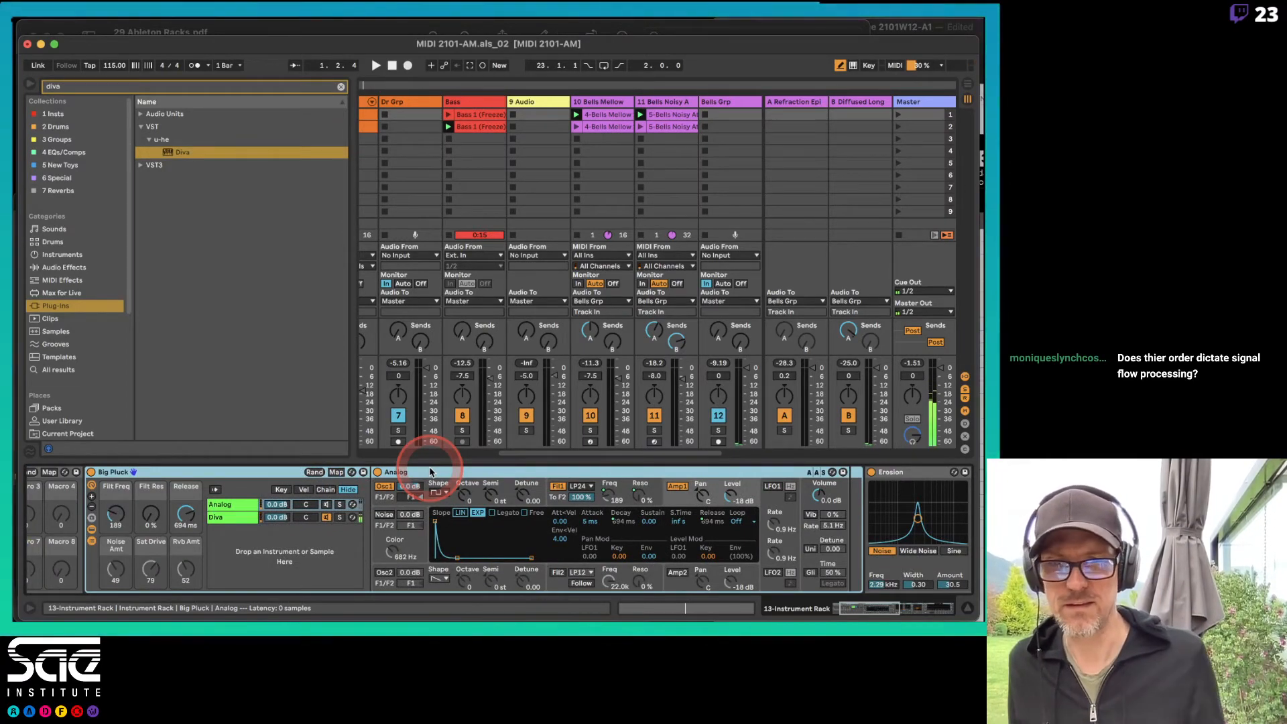
click(284, 547)
click(434, 518)
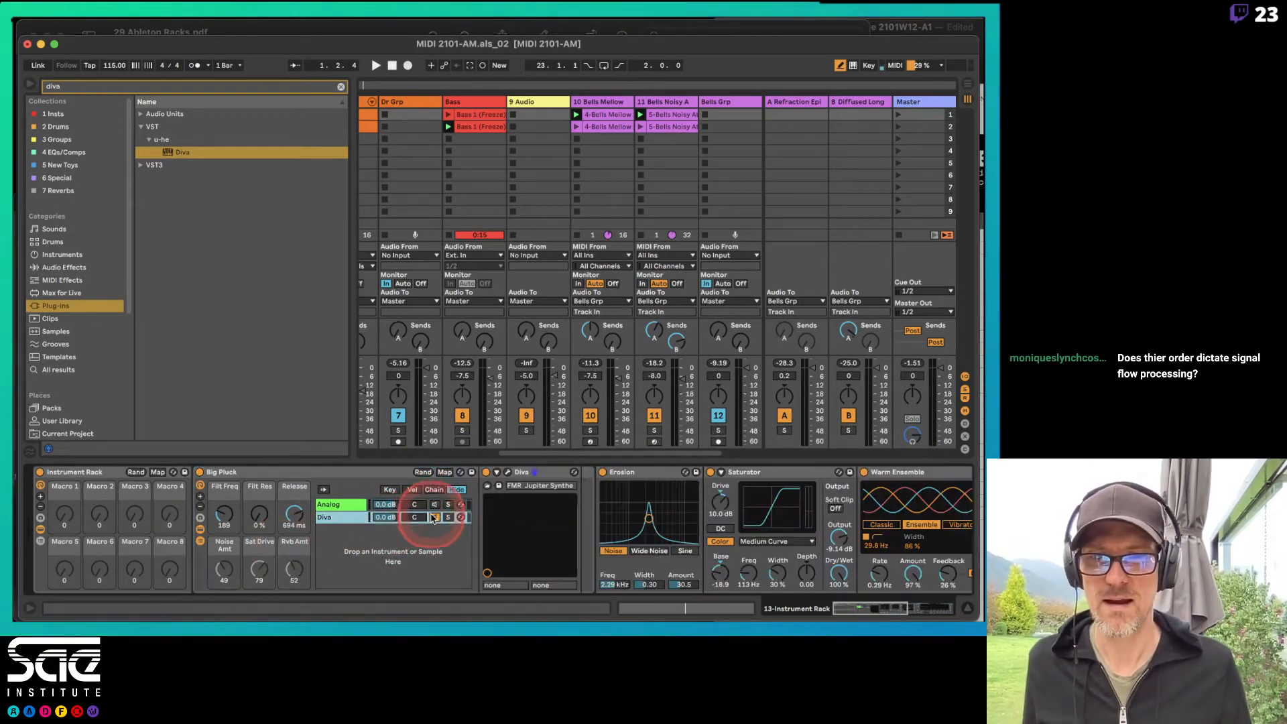
click(436, 505)
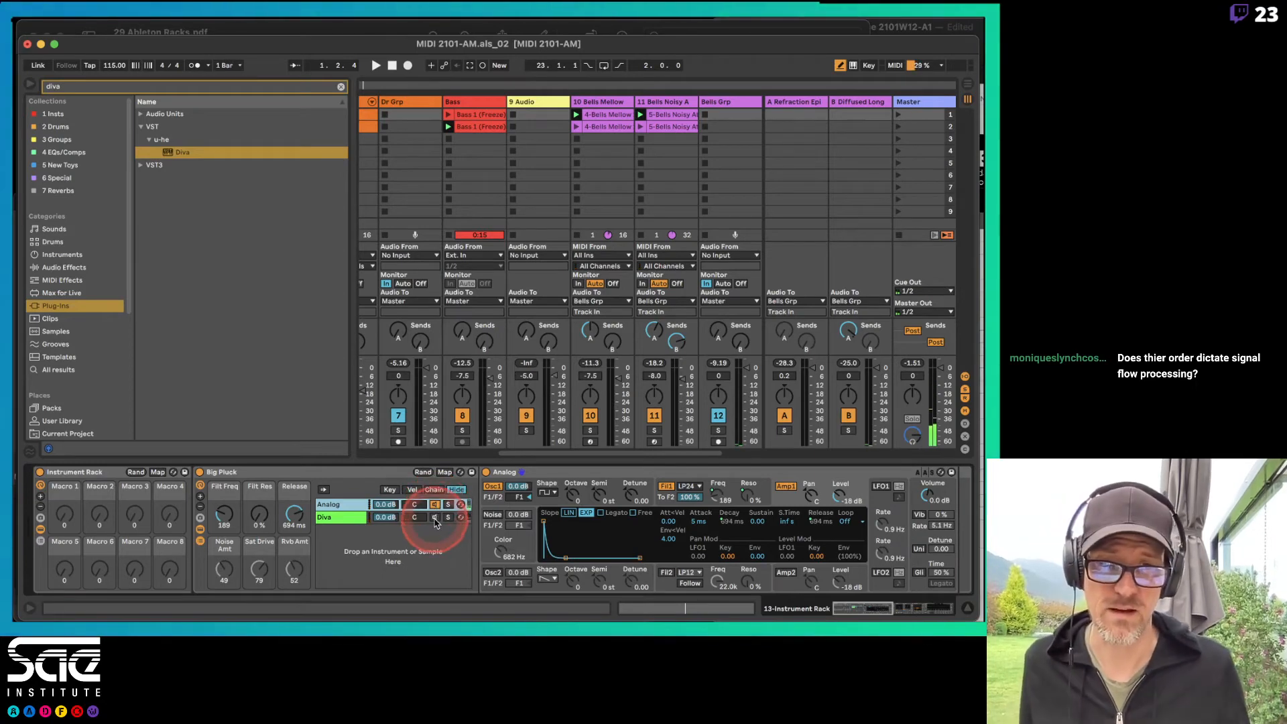
click(435, 518)
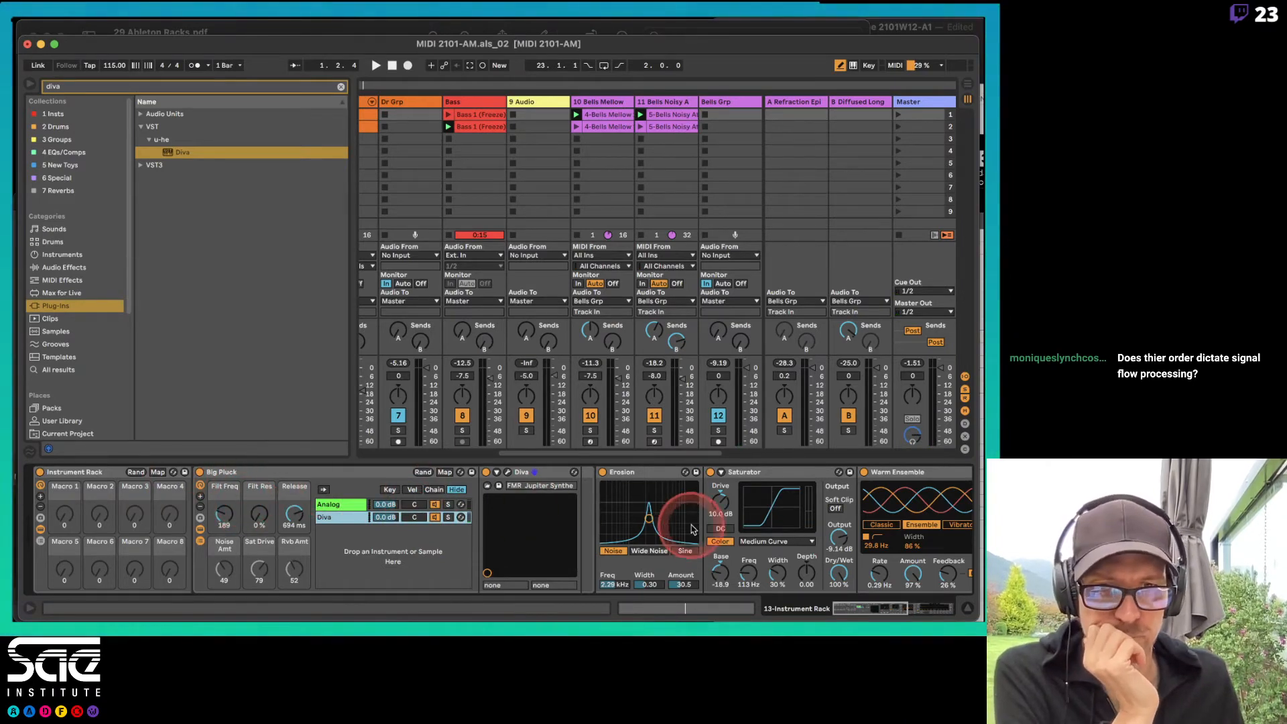
Examine the macro mapping options for Erosion's Amount and the existing macro mappings of the Big Pluck rack
right_click(679, 585)
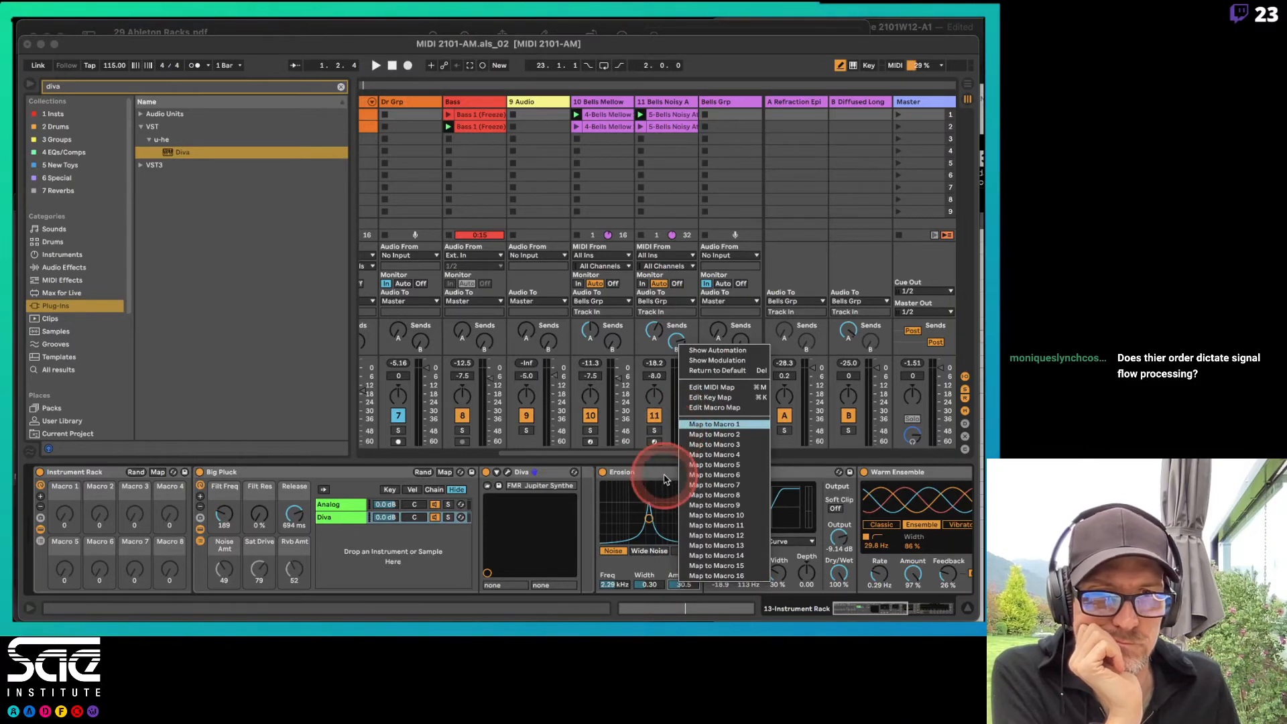
click(714, 408)
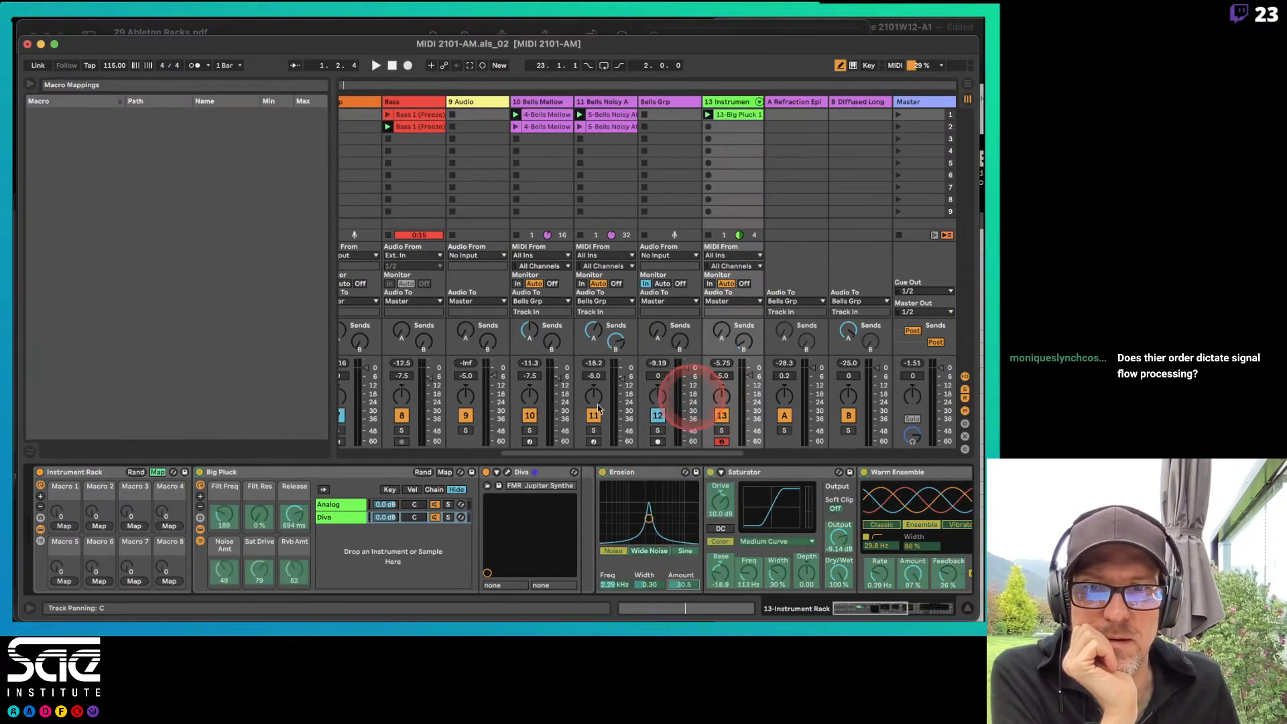
click(158, 472)
click(285, 475)
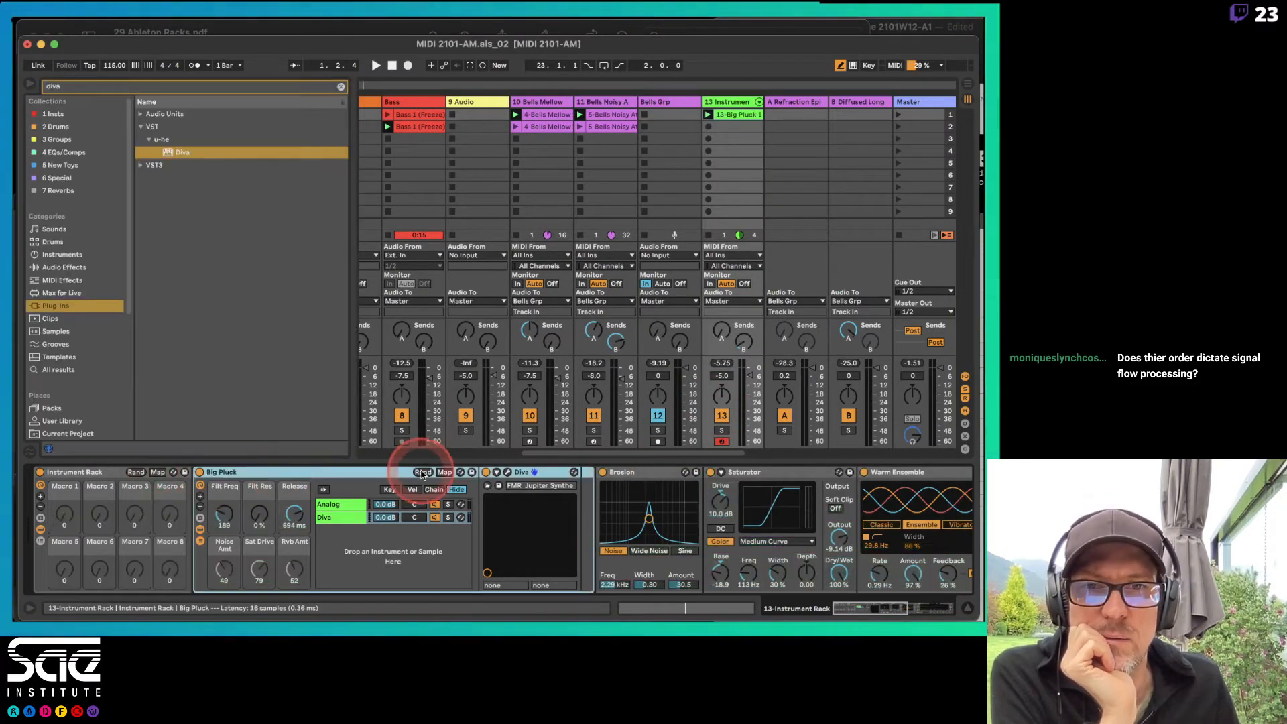
click(444, 472)
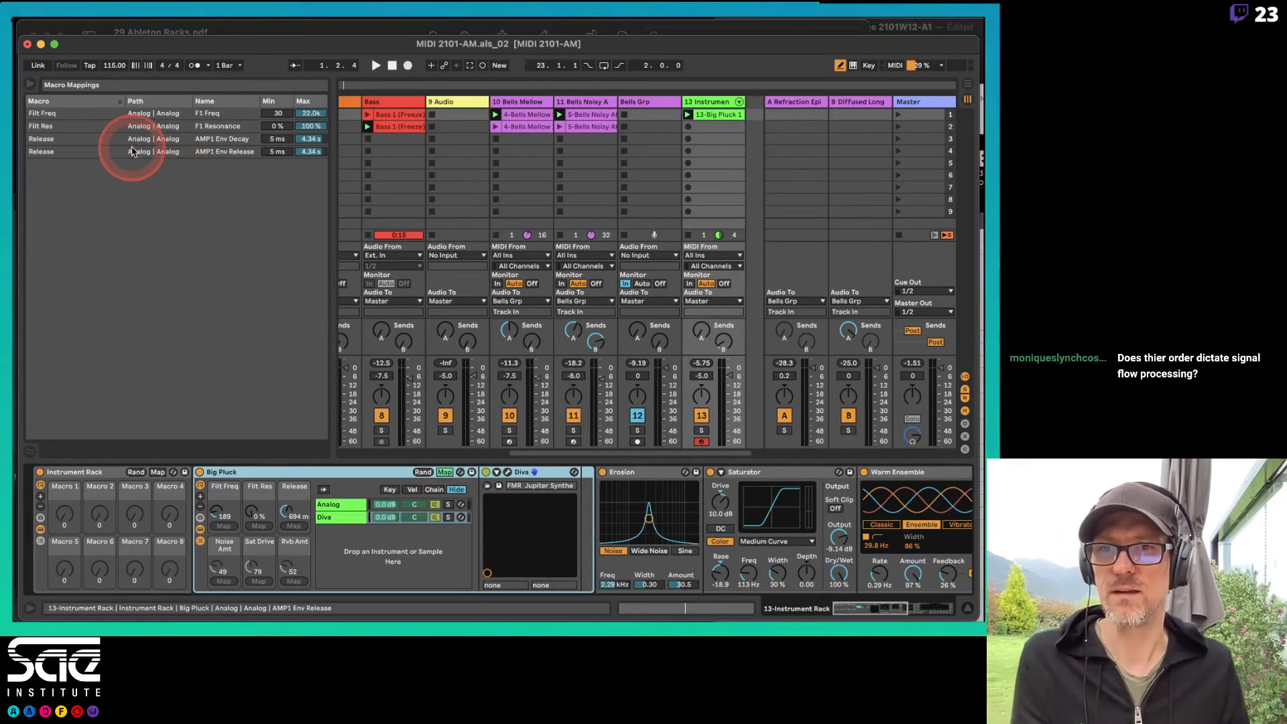
click(444, 472)
right_click(678, 585)
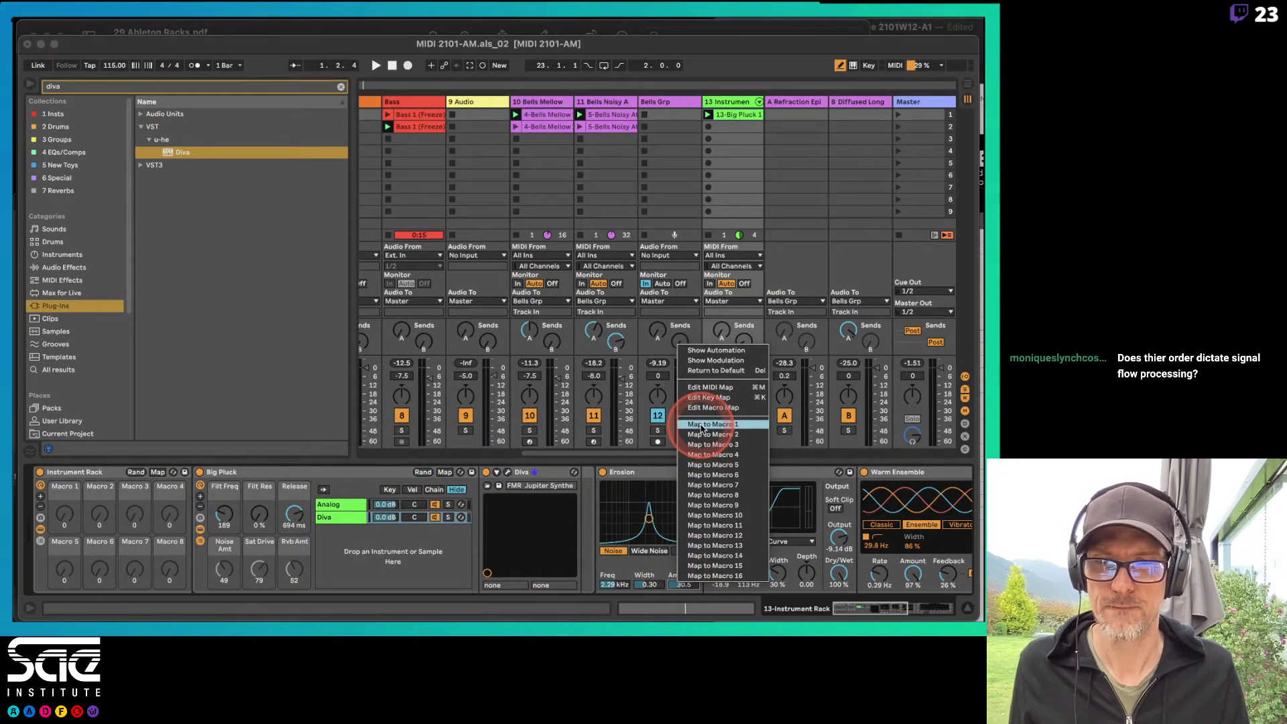
click(266, 475)
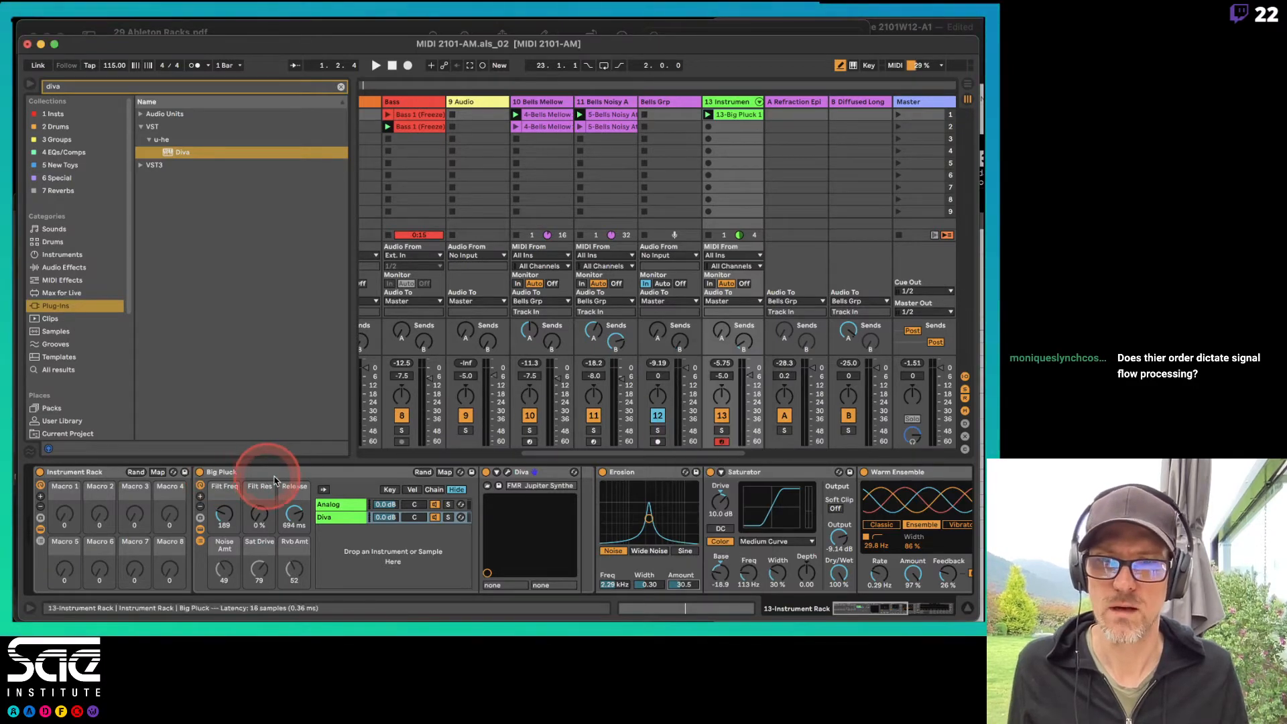
Delete the Filt Freq, Filt Res and both Release macro mappings of the Big Pluck rack and leave macro mapping
click(444, 472)
drag(114, 123, 100, 155)
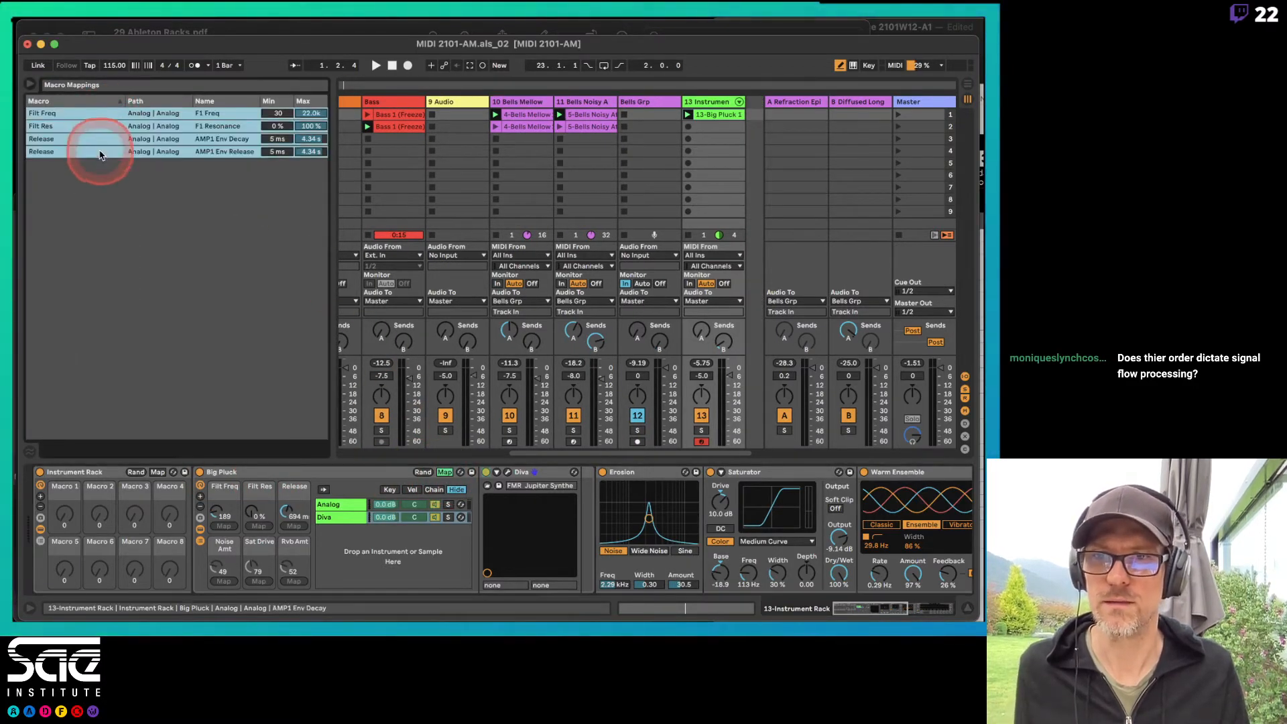
key(Delete)
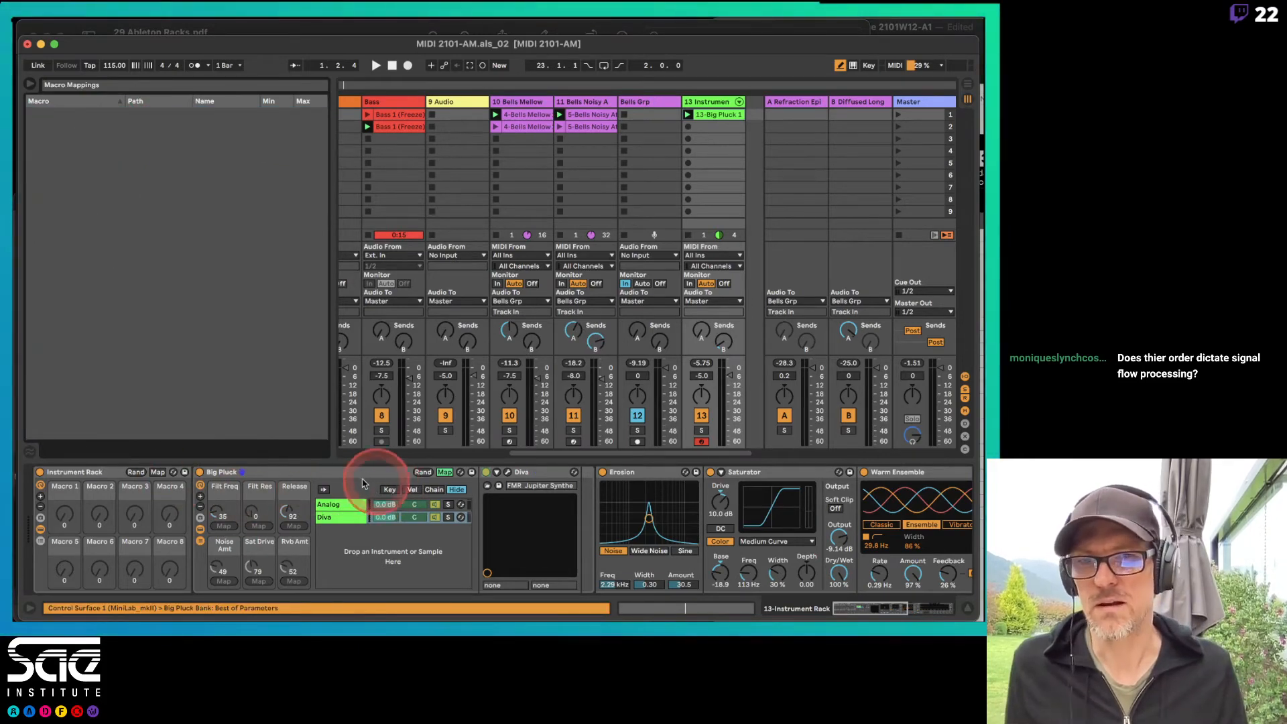
click(335, 504)
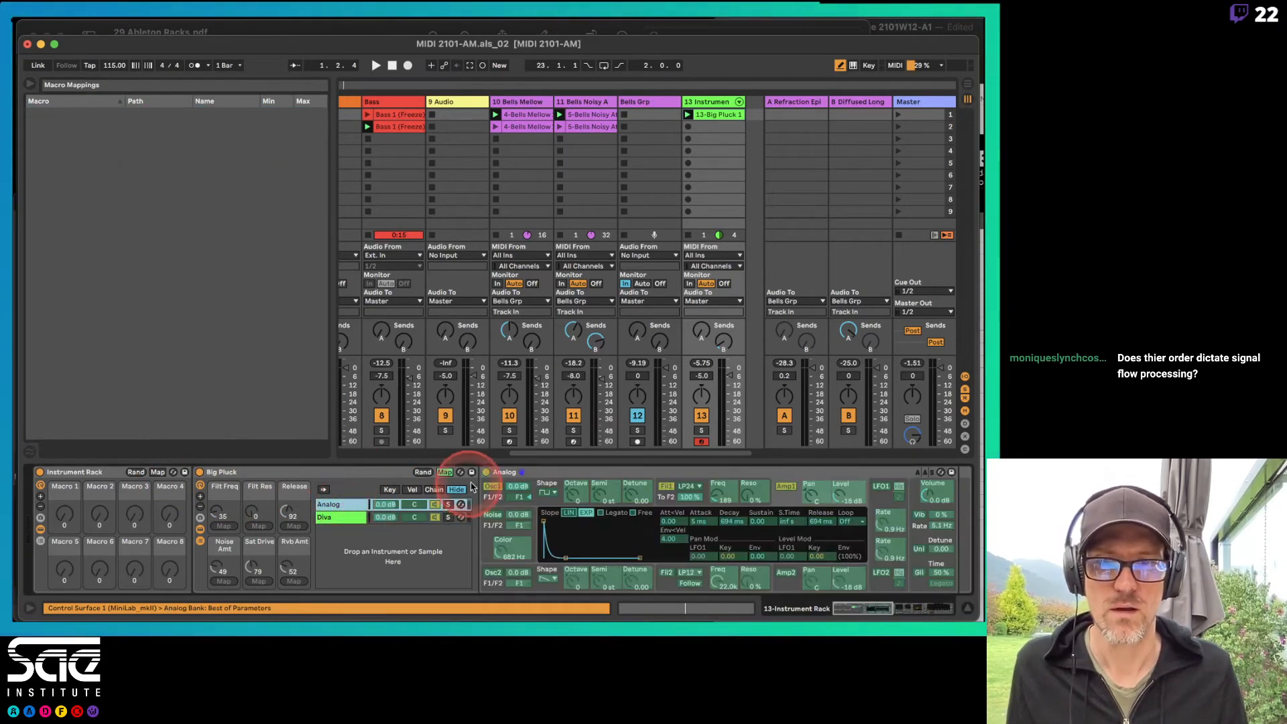
click(444, 473)
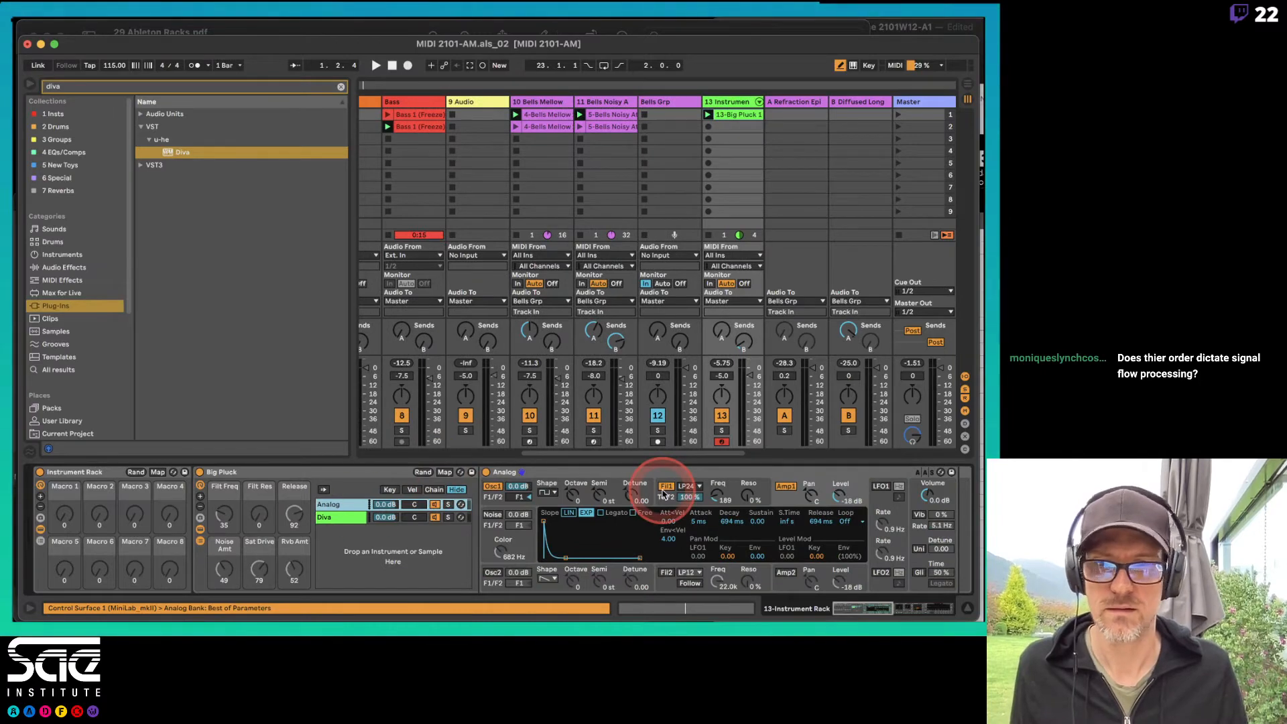
Check which parameters can be mapped for Analog's filter frequency and for the outer Instrument Rack's macros
click(100, 473)
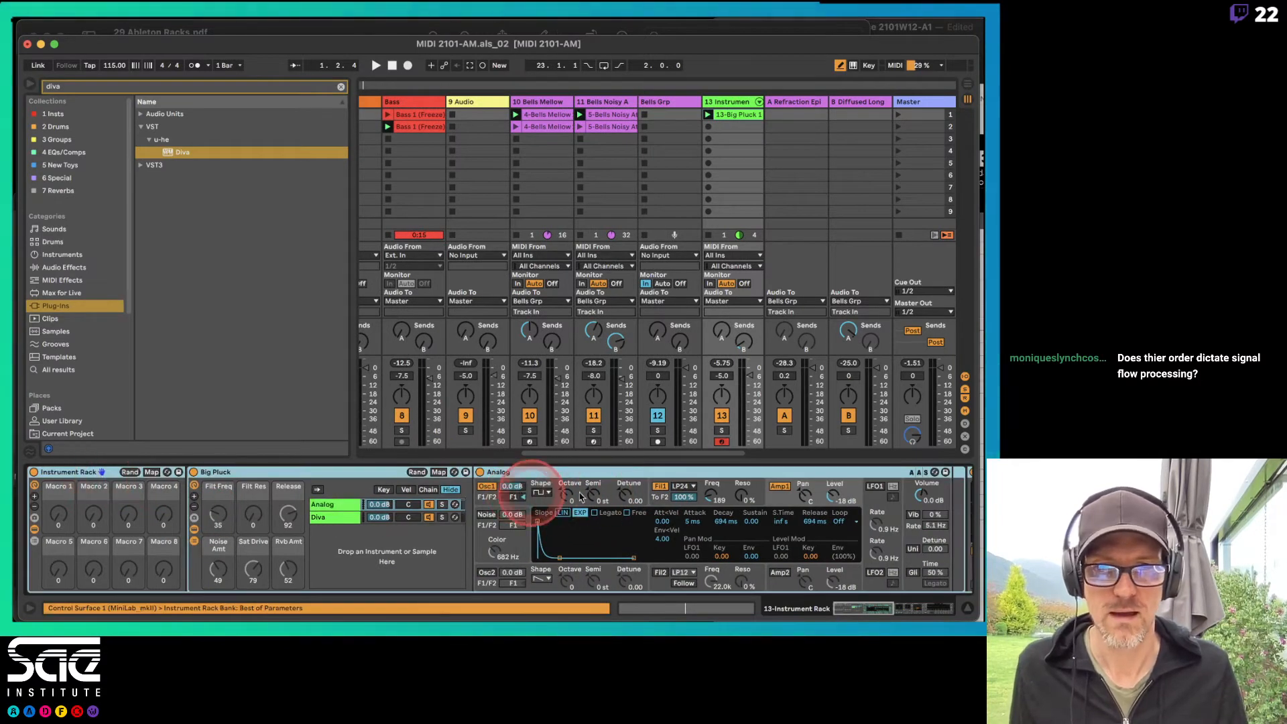
right_click(711, 495)
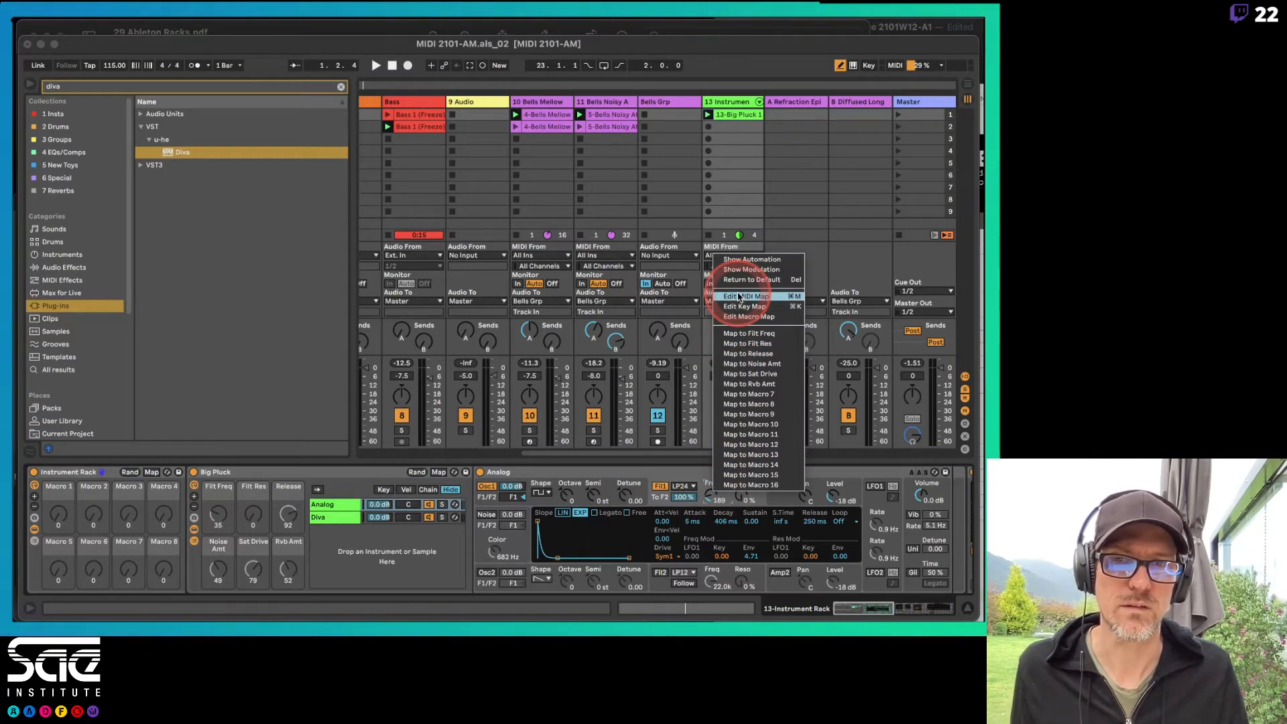
click(109, 465)
click(151, 471)
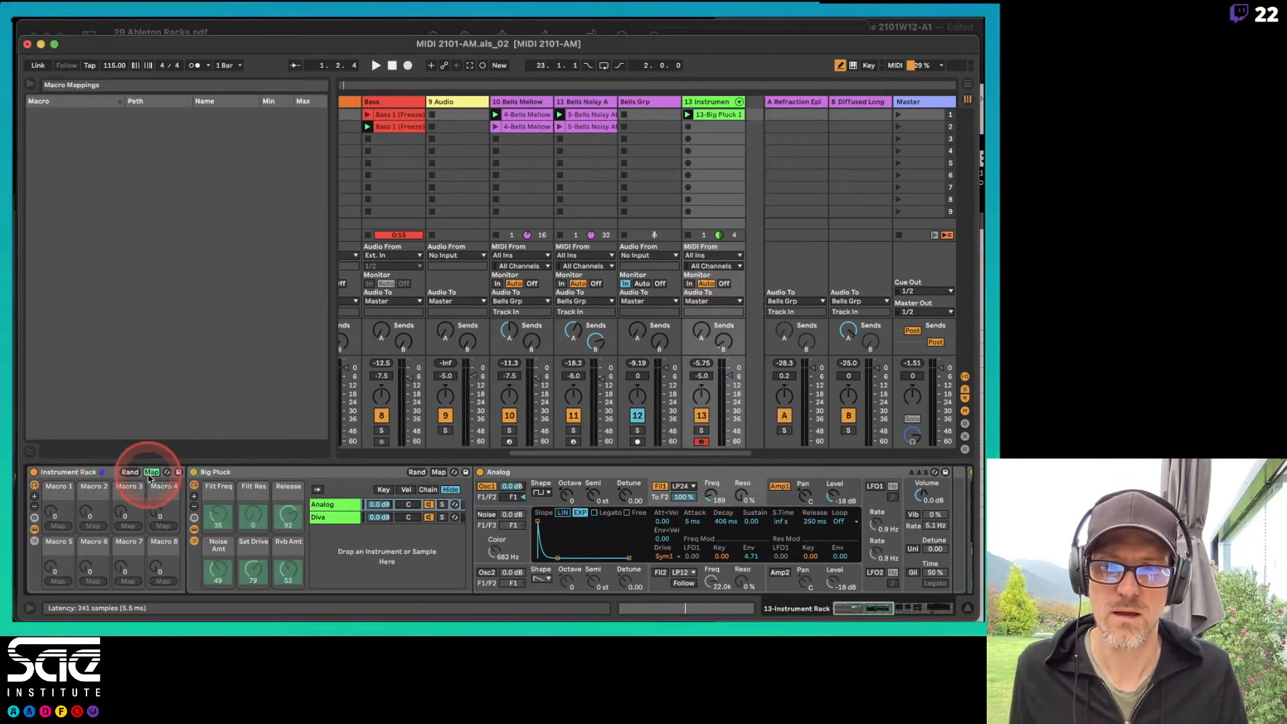
scroll(451, 505, right, 10)
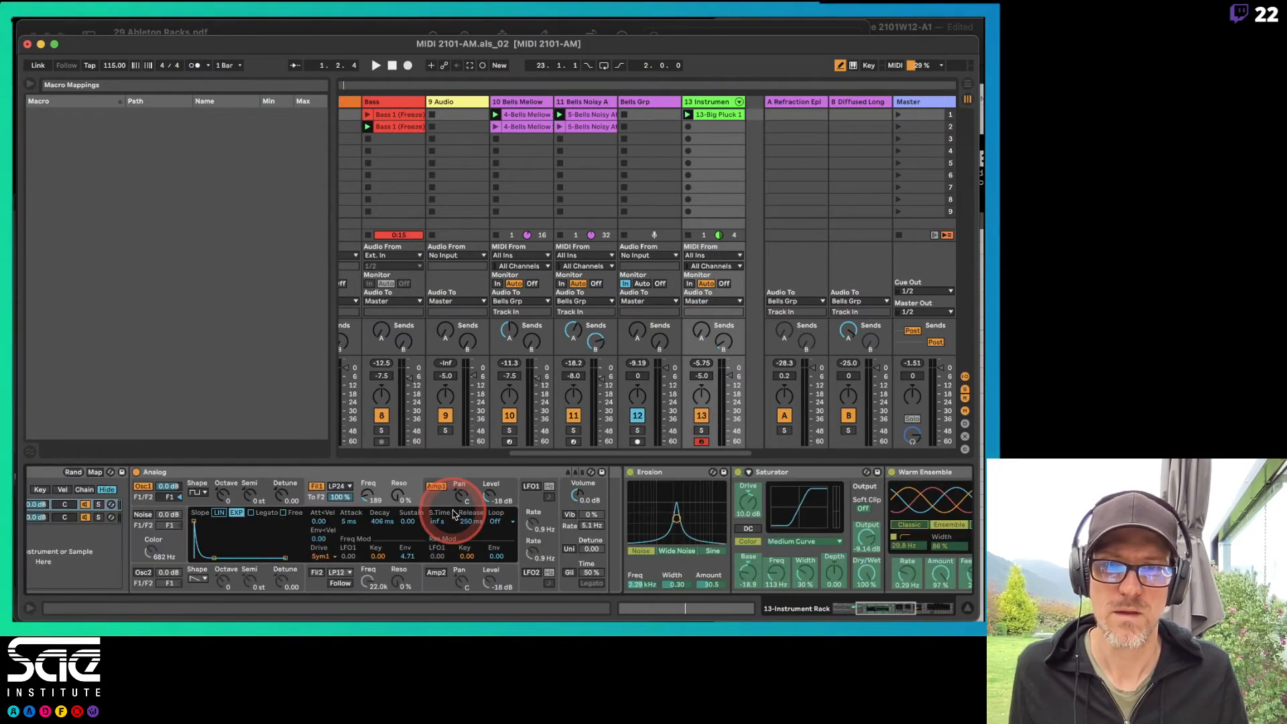
scroll(452, 514, left, 10)
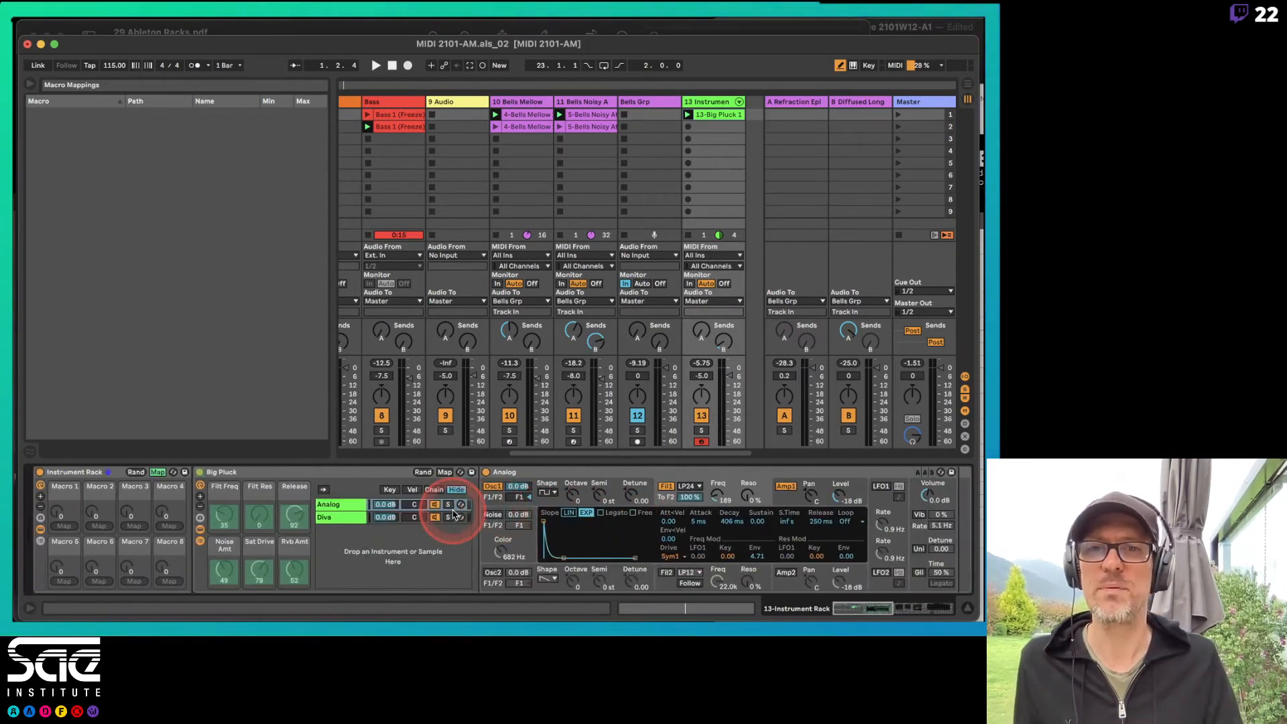
click(158, 472)
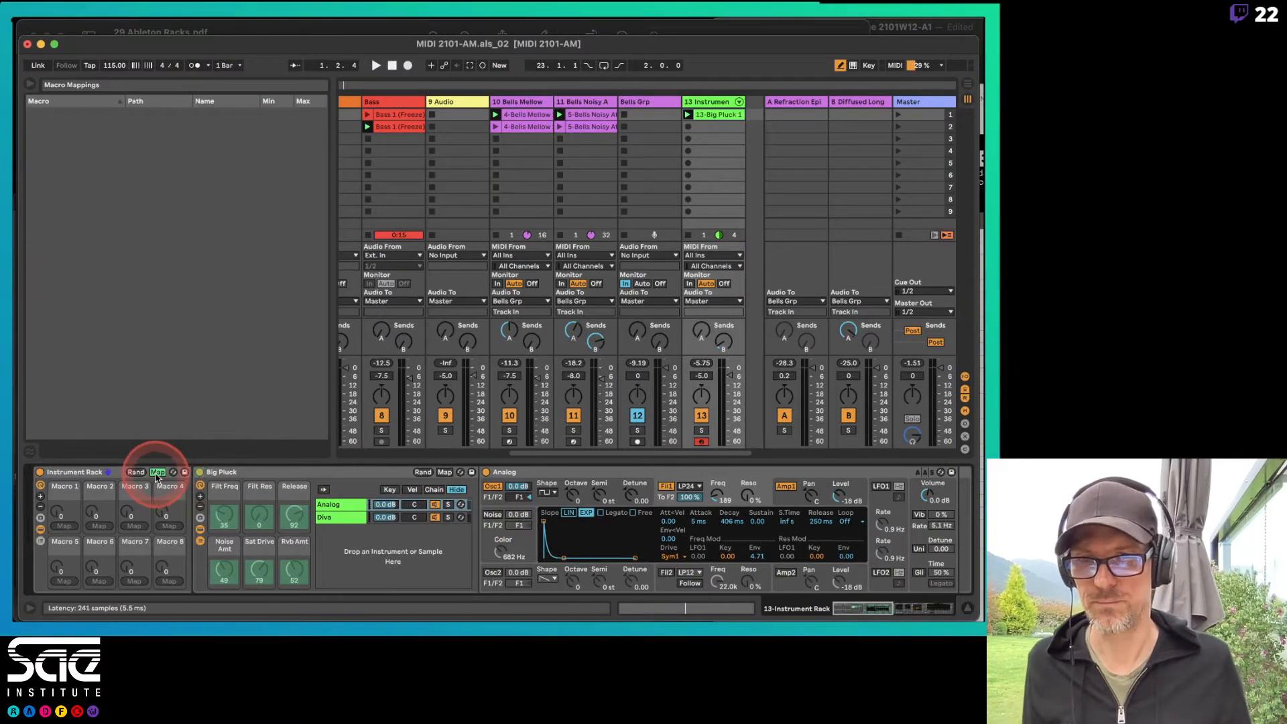
Map the Big Pluck rack's Filt Freq macro to Macro 1 of the outer Instrument Rack
click(255, 478)
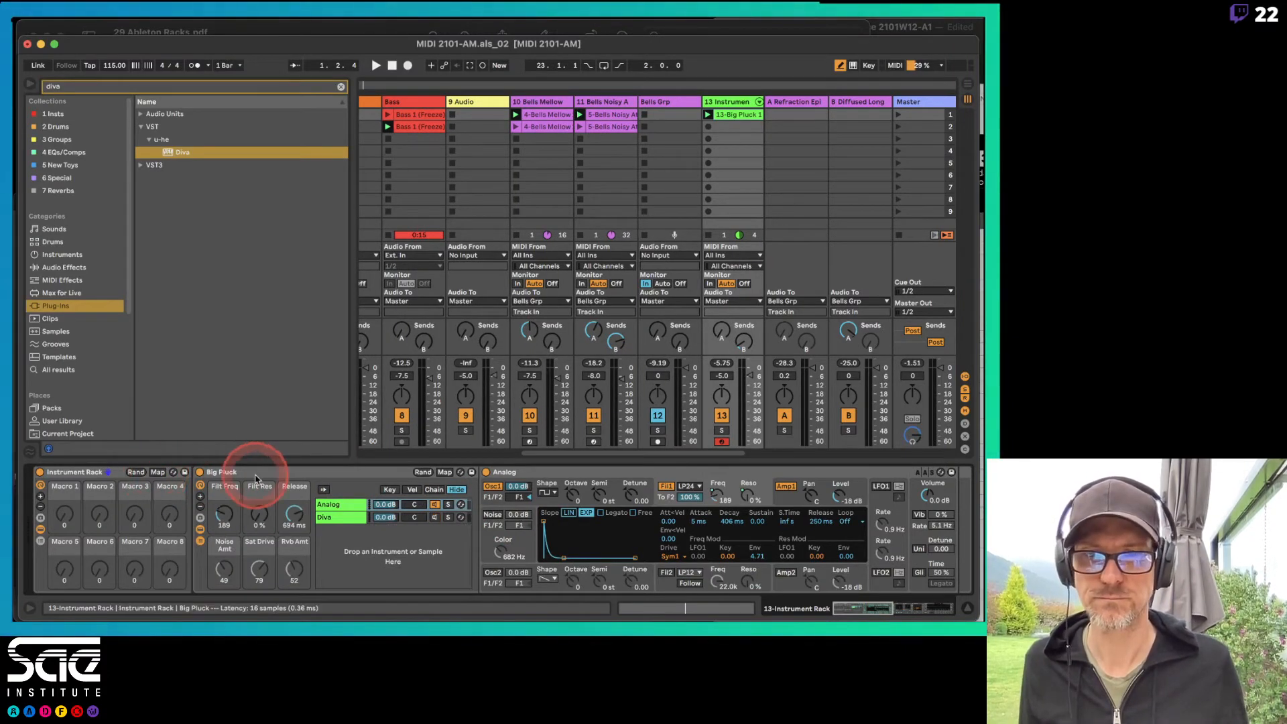
click(250, 473)
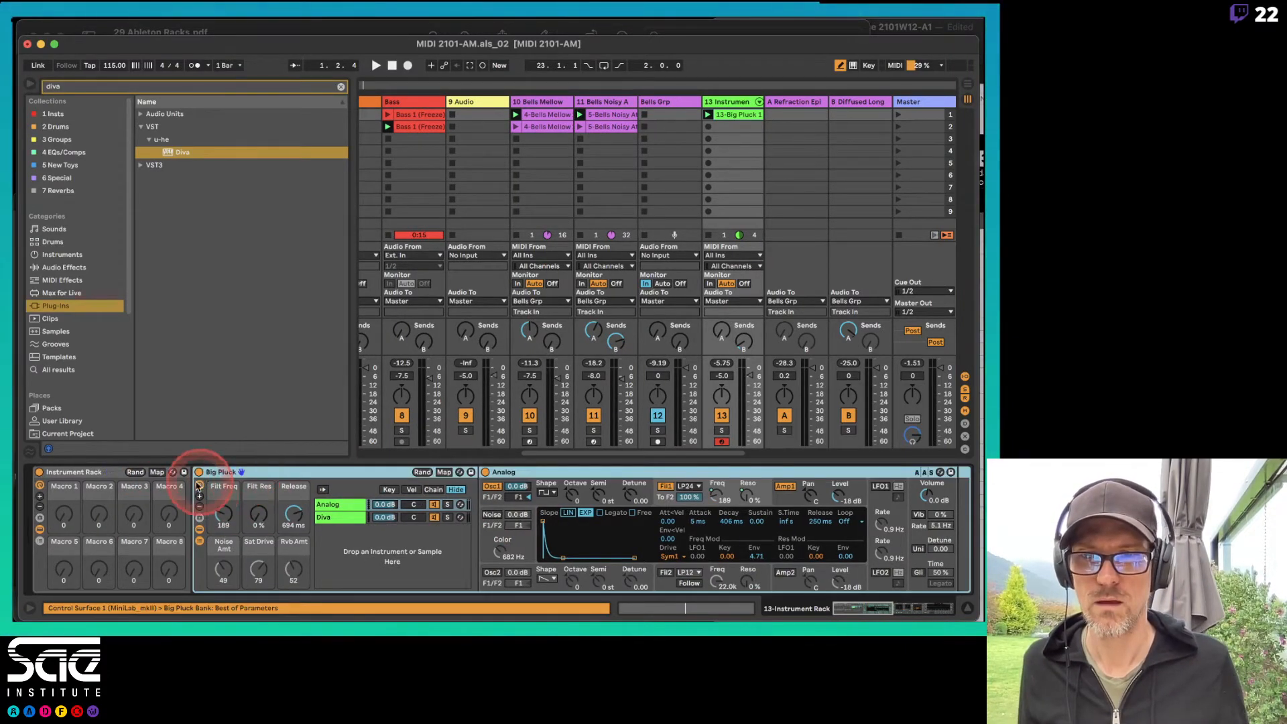
right_click(216, 516)
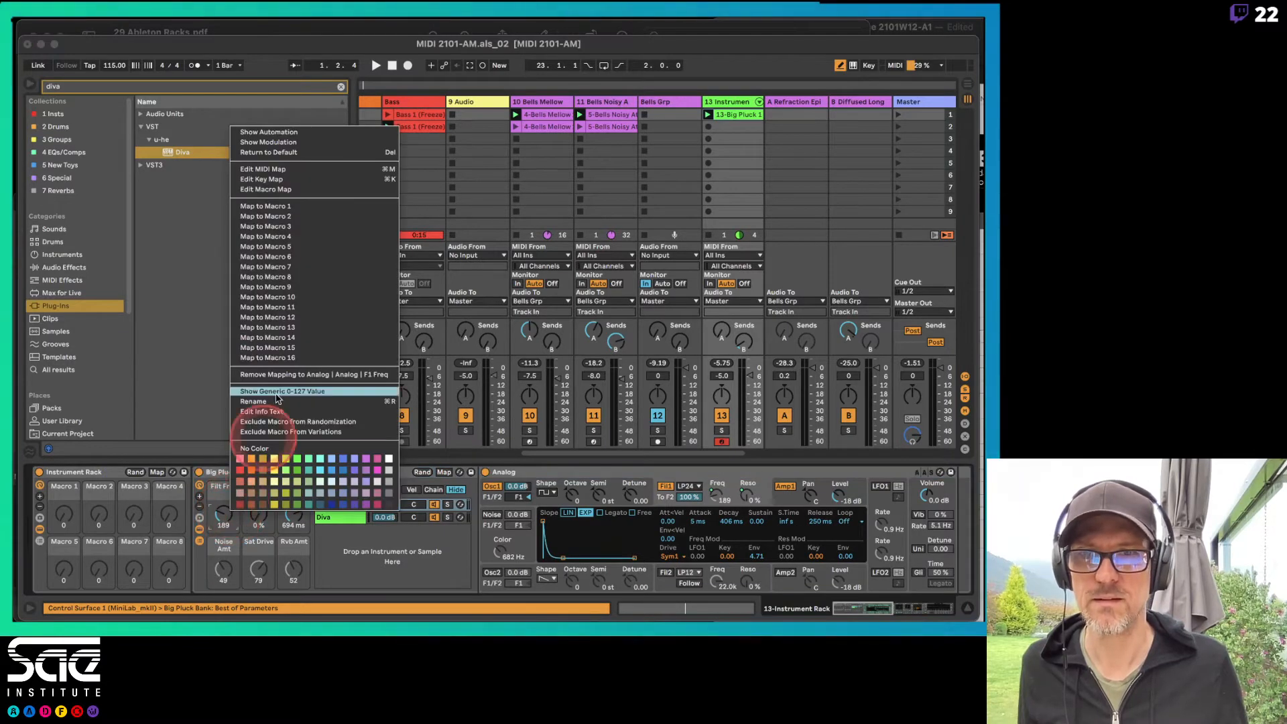
click(269, 206)
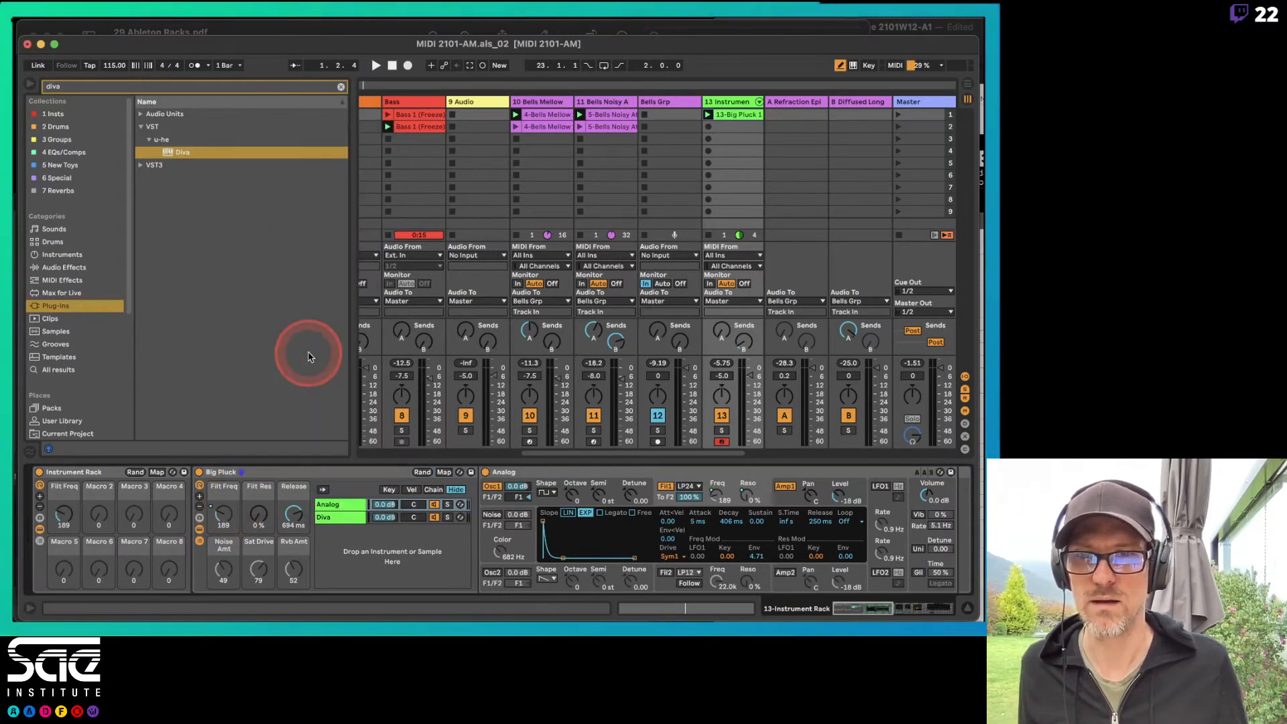
Map Big Pluck's Filt Res and Release macros to Macro 2 and Macro 3 of the enclosing Instrument Rack
right_click(262, 515)
click(330, 217)
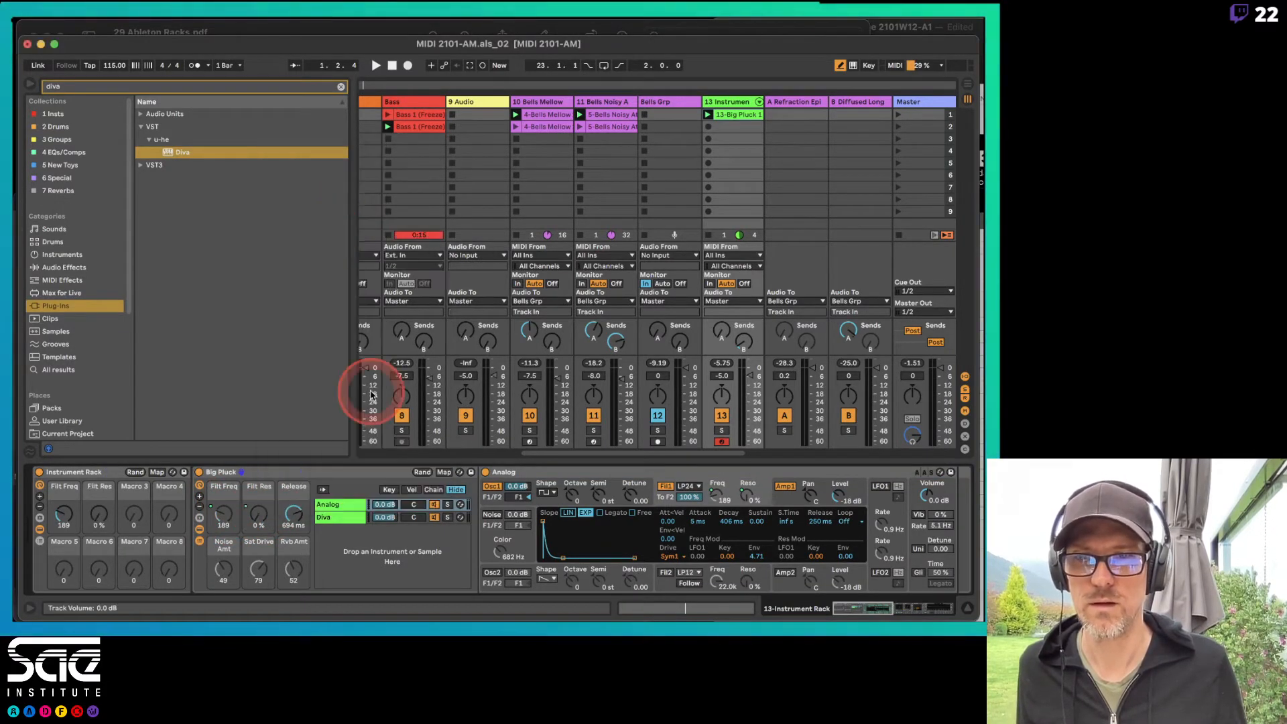
right_click(295, 513)
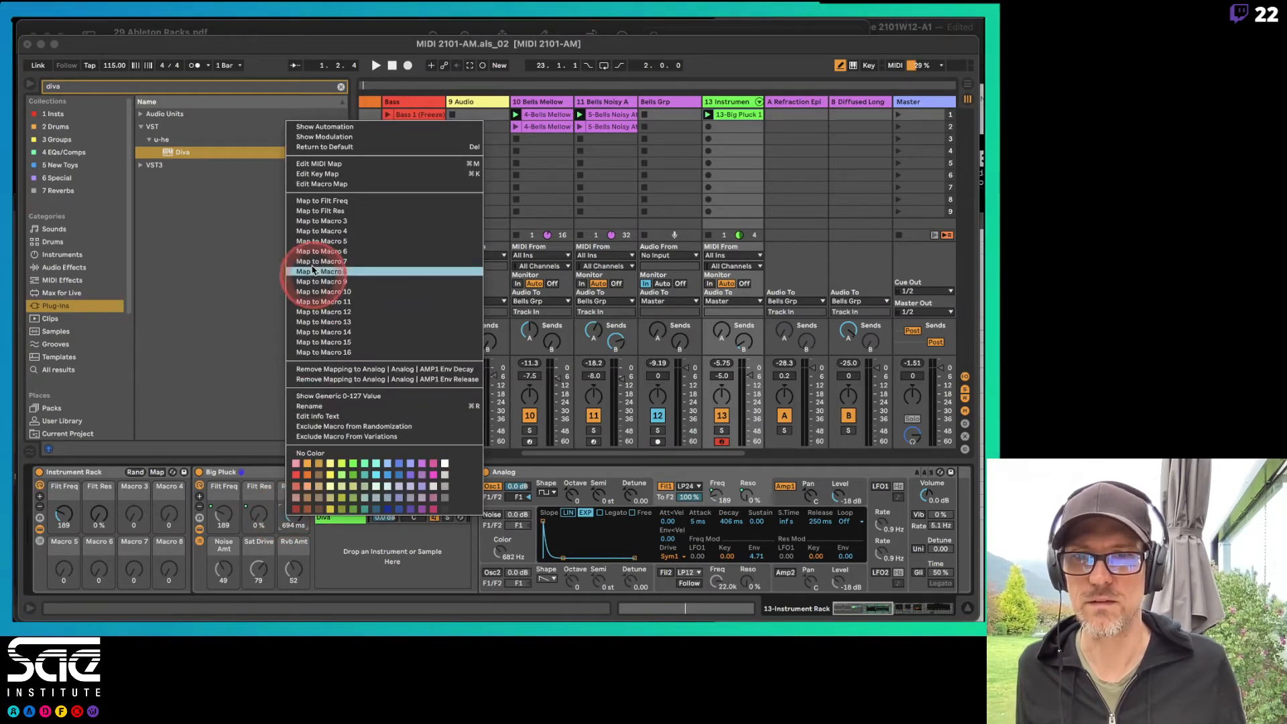
click(319, 221)
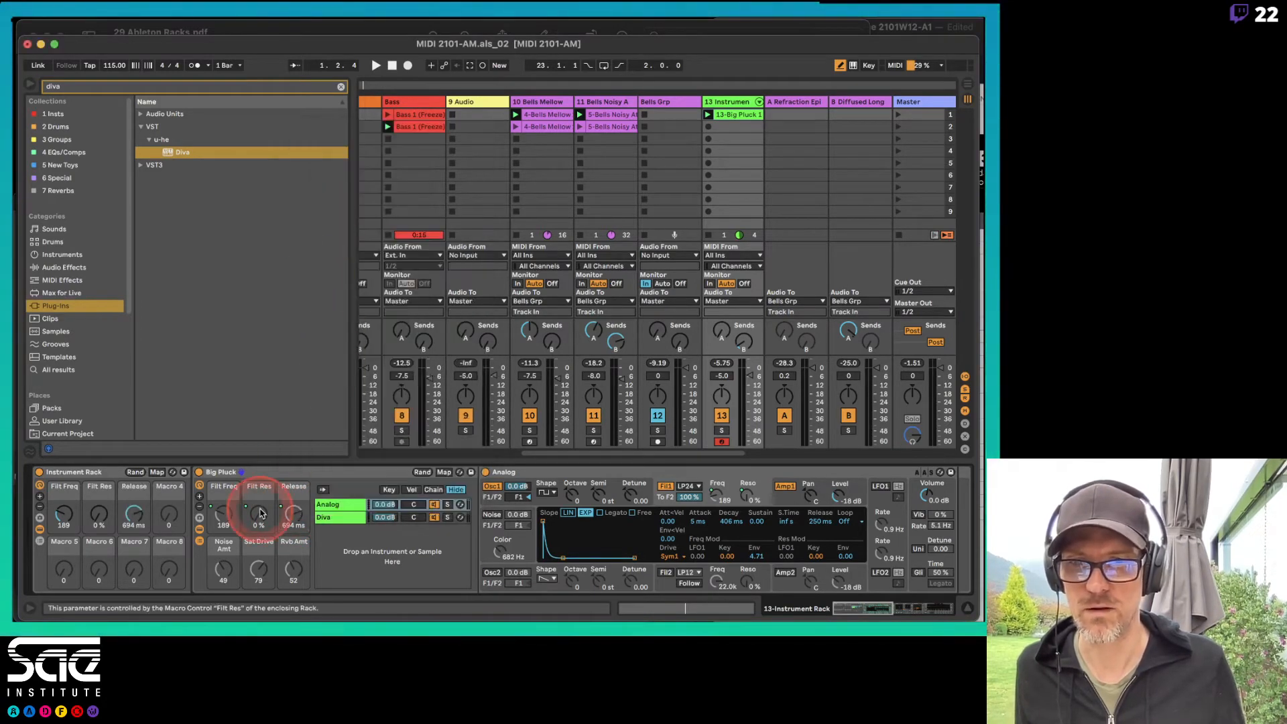
Map Big Pluck's Noise Amt macro to Macro 4 of the enclosing Instrument Rack
right_click(217, 571)
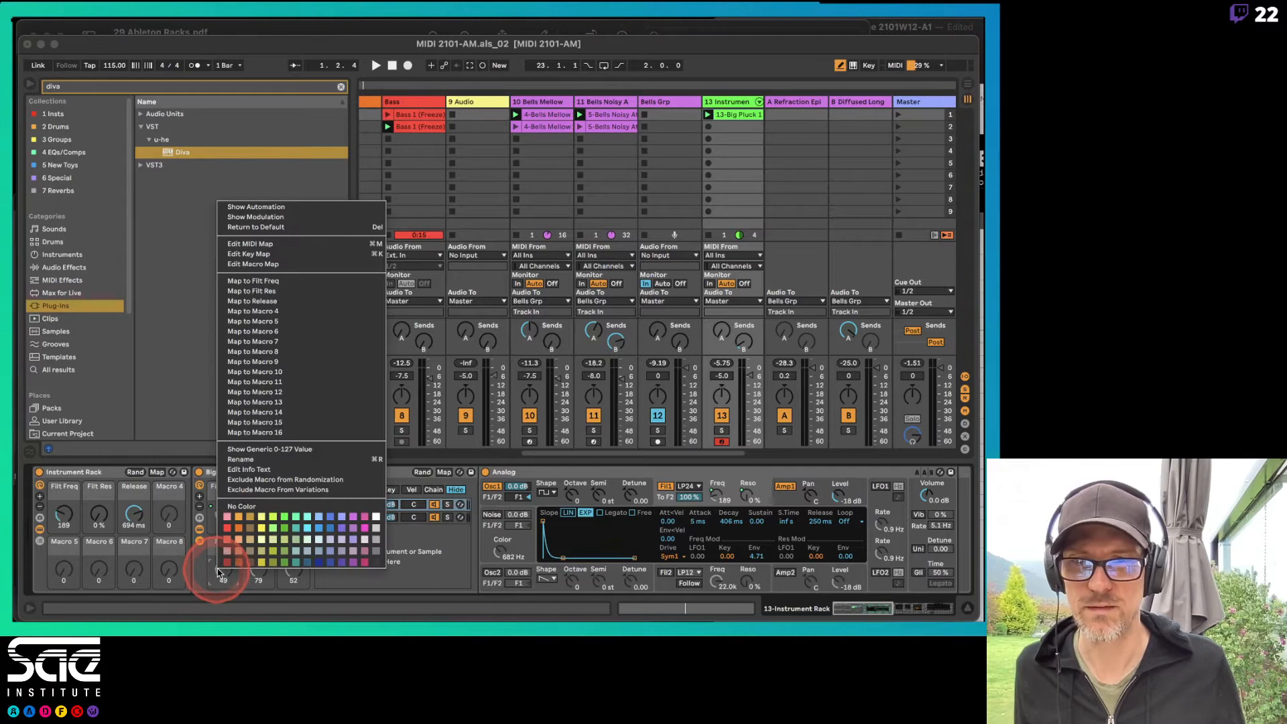
click(276, 312)
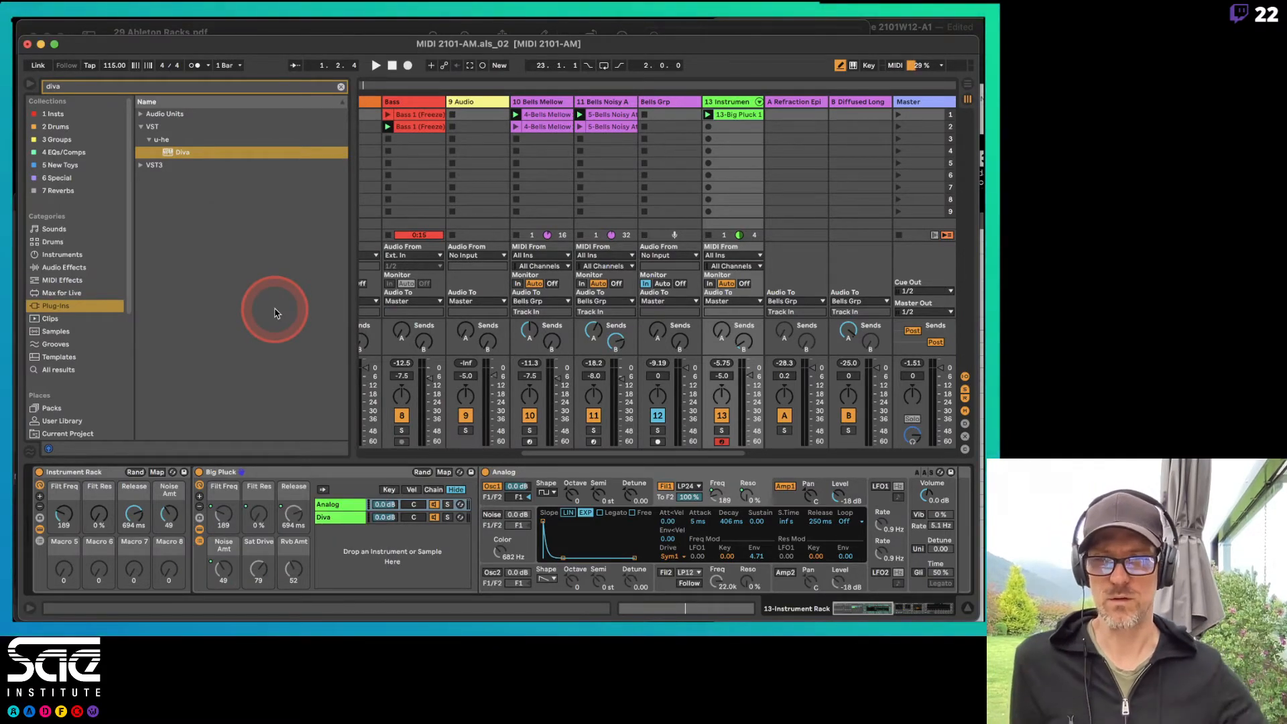
right_click(260, 577)
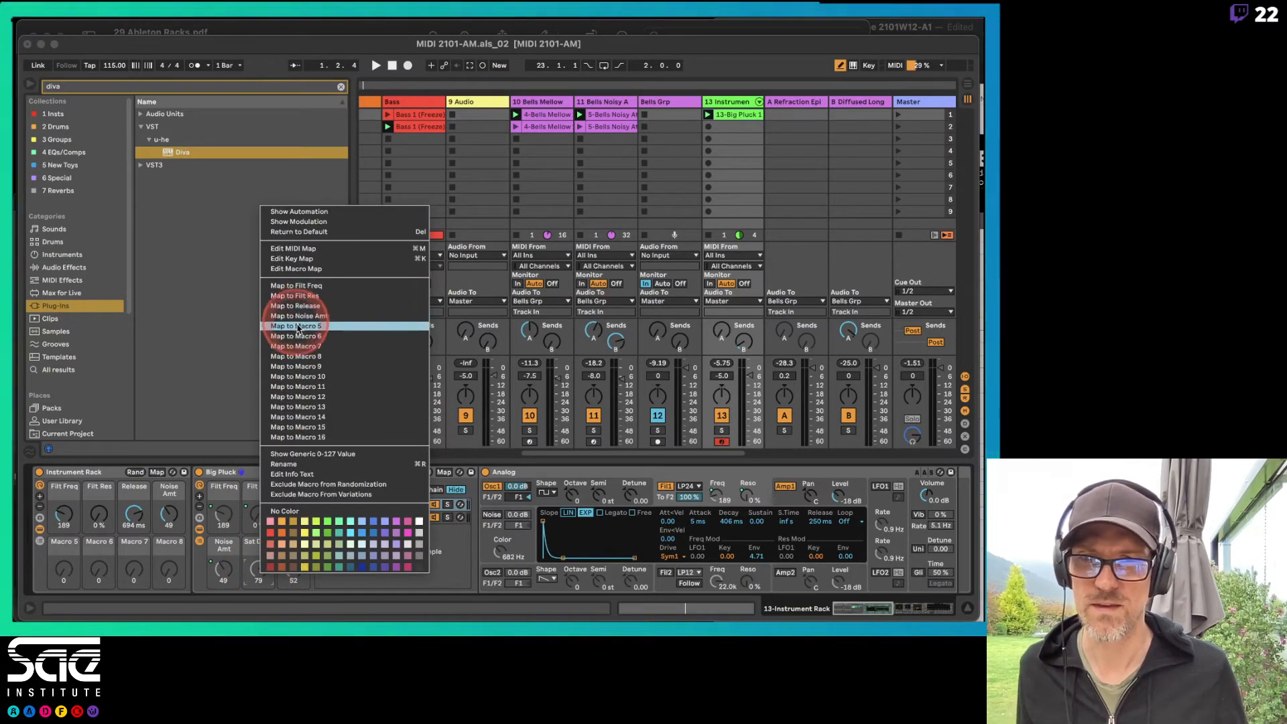
click(241, 331)
Try the enclosing rack's Noise Amt macro at different settings and remove its mapping from Big Pluck's Noise Amt
click(228, 574)
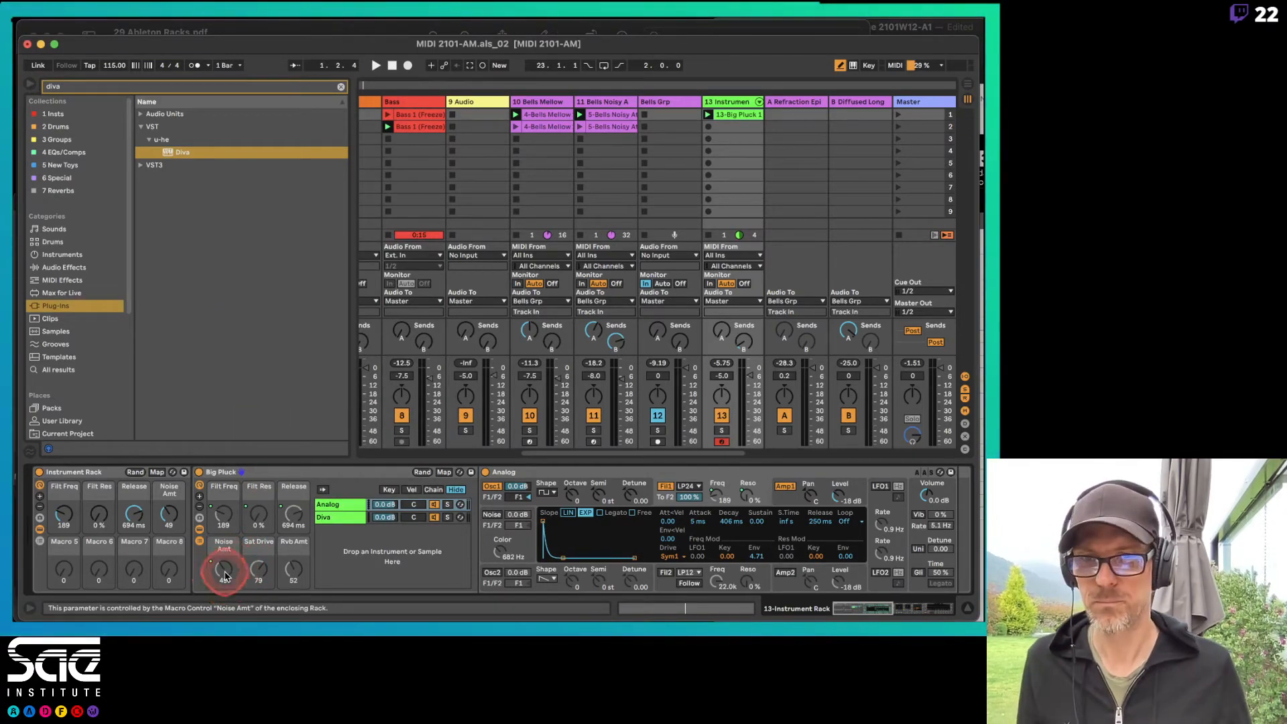
click(181, 502)
drag(181, 501, 181, 529)
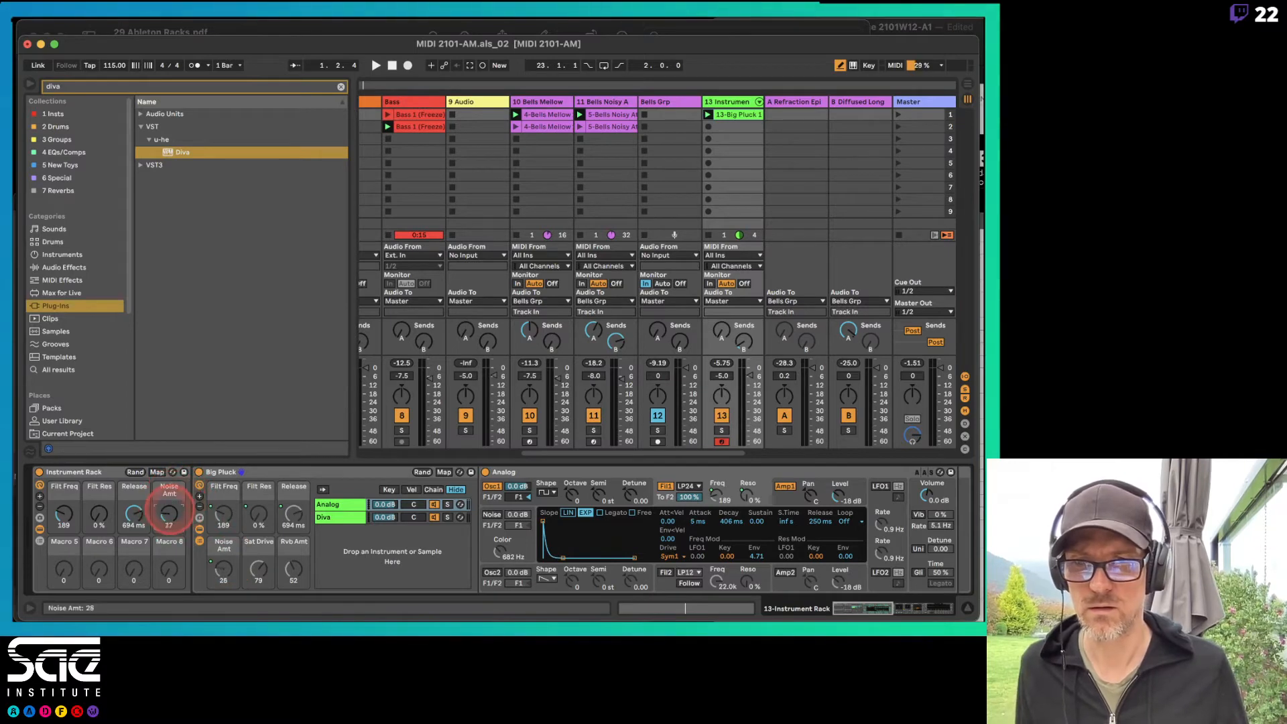
scroll(326, 541, right, 5)
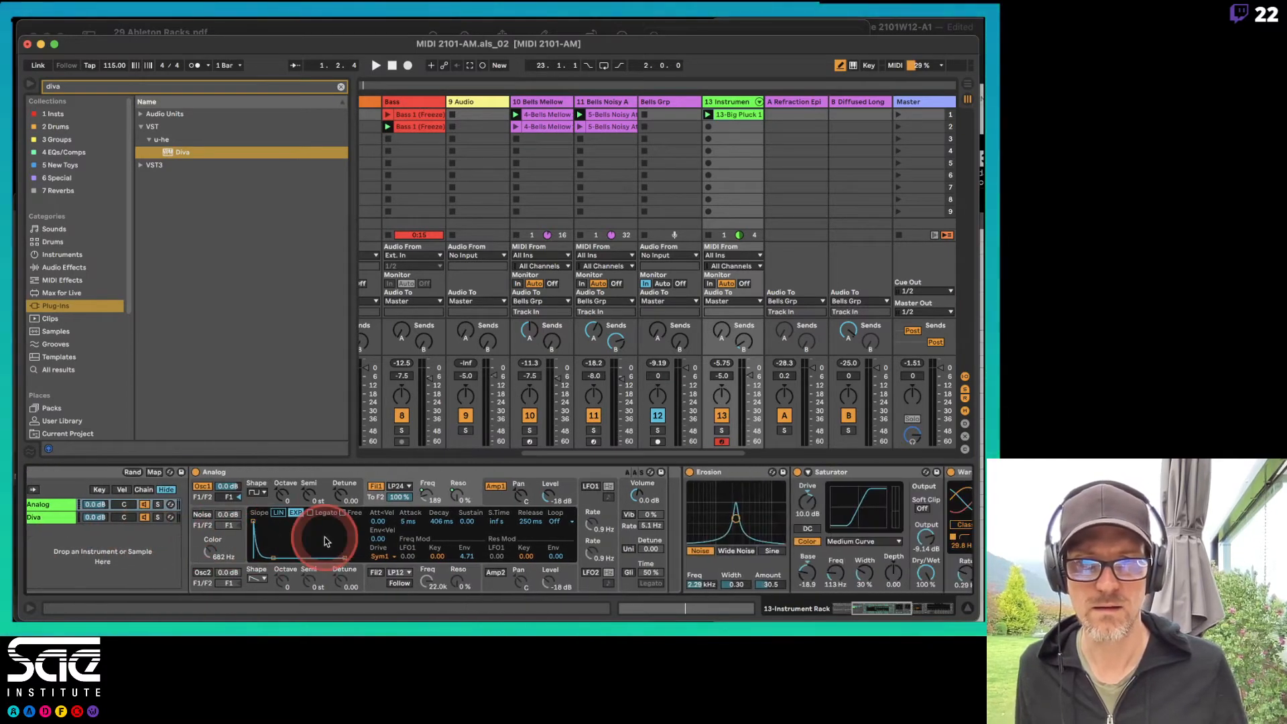
scroll(326, 541, left, 2)
scroll(326, 541, left, 3)
click(111, 512)
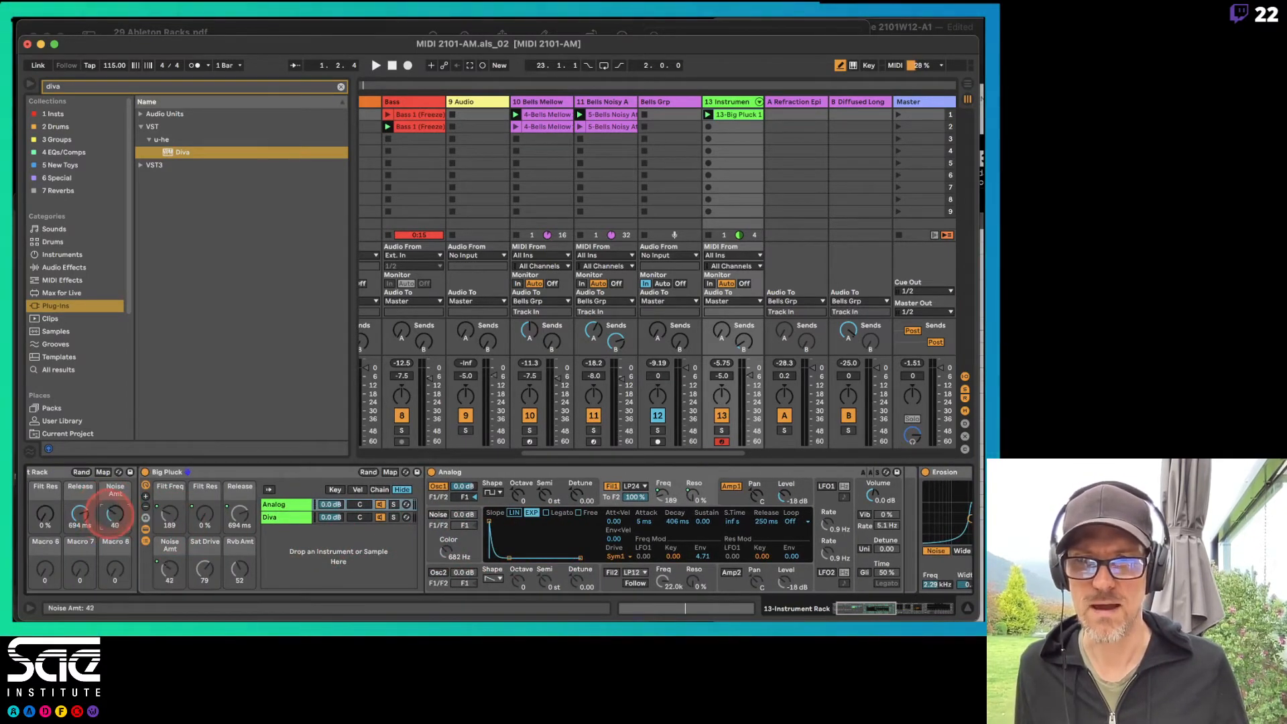
right_click(170, 572)
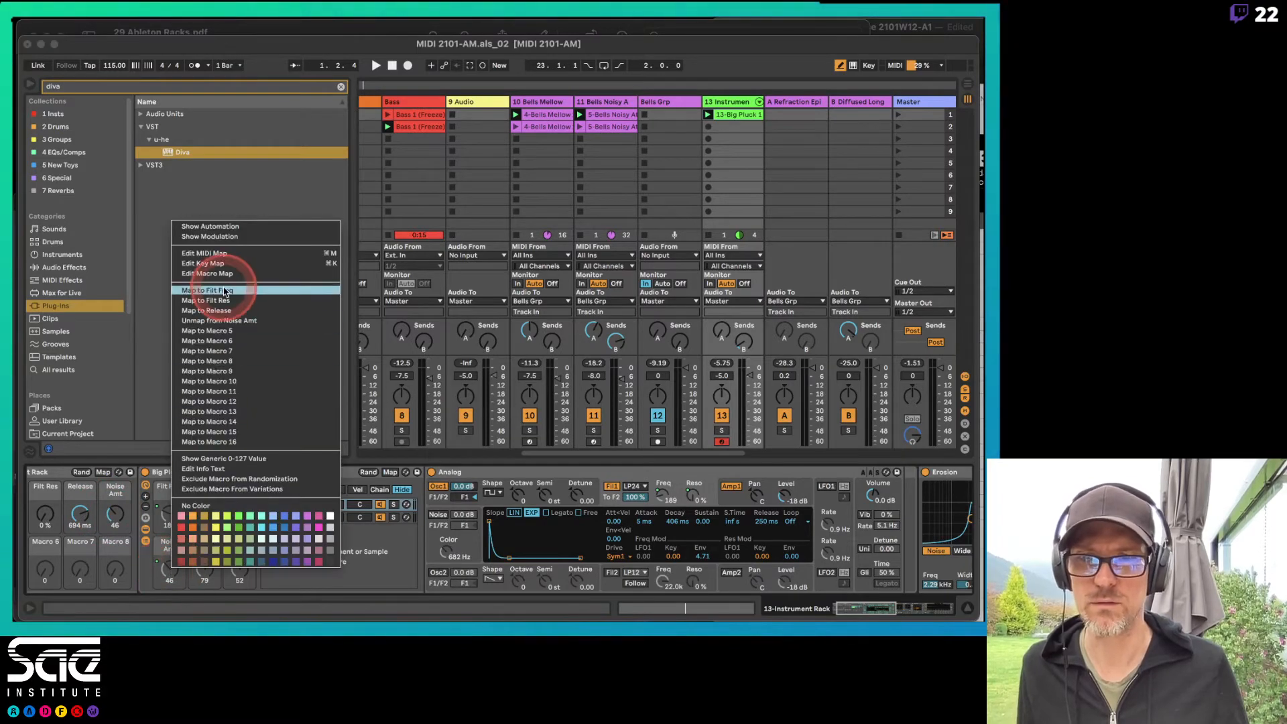
click(225, 328)
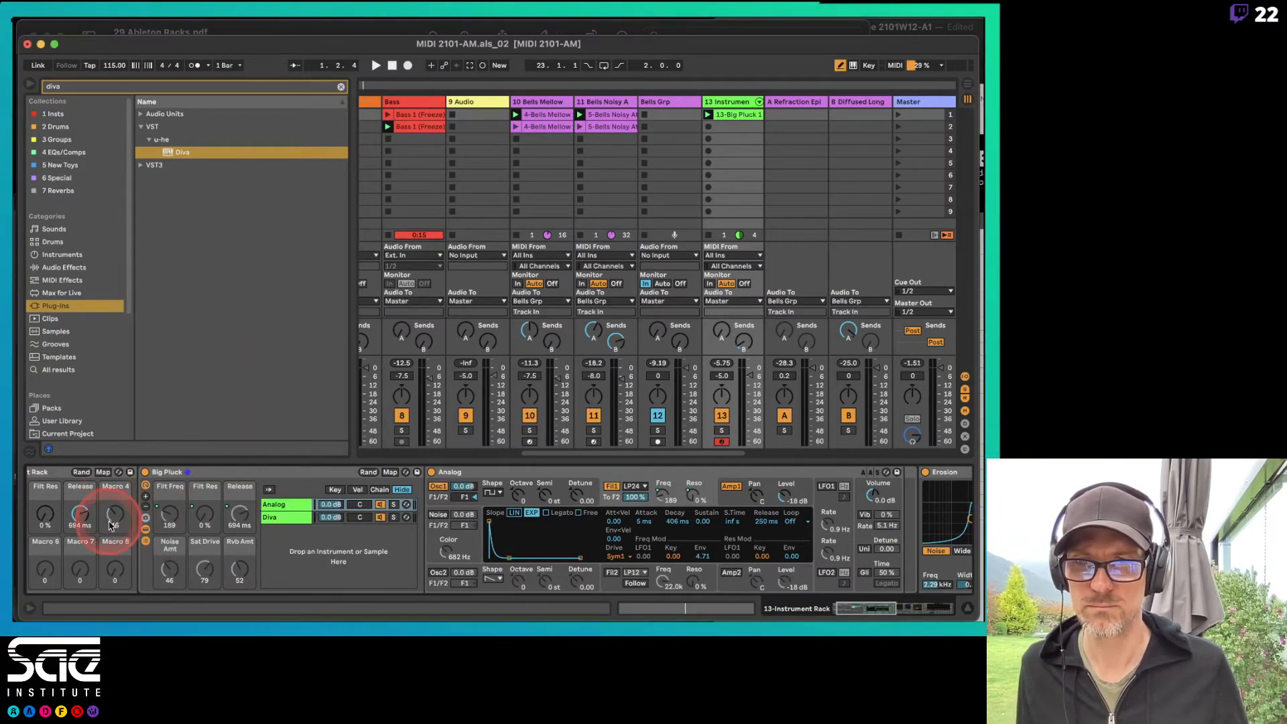
Map Erosion's Amount to Macro 4 and Saturator's Drive to Macro 5 of the enclosing Instrument Rack
scroll(423, 526, right, 5)
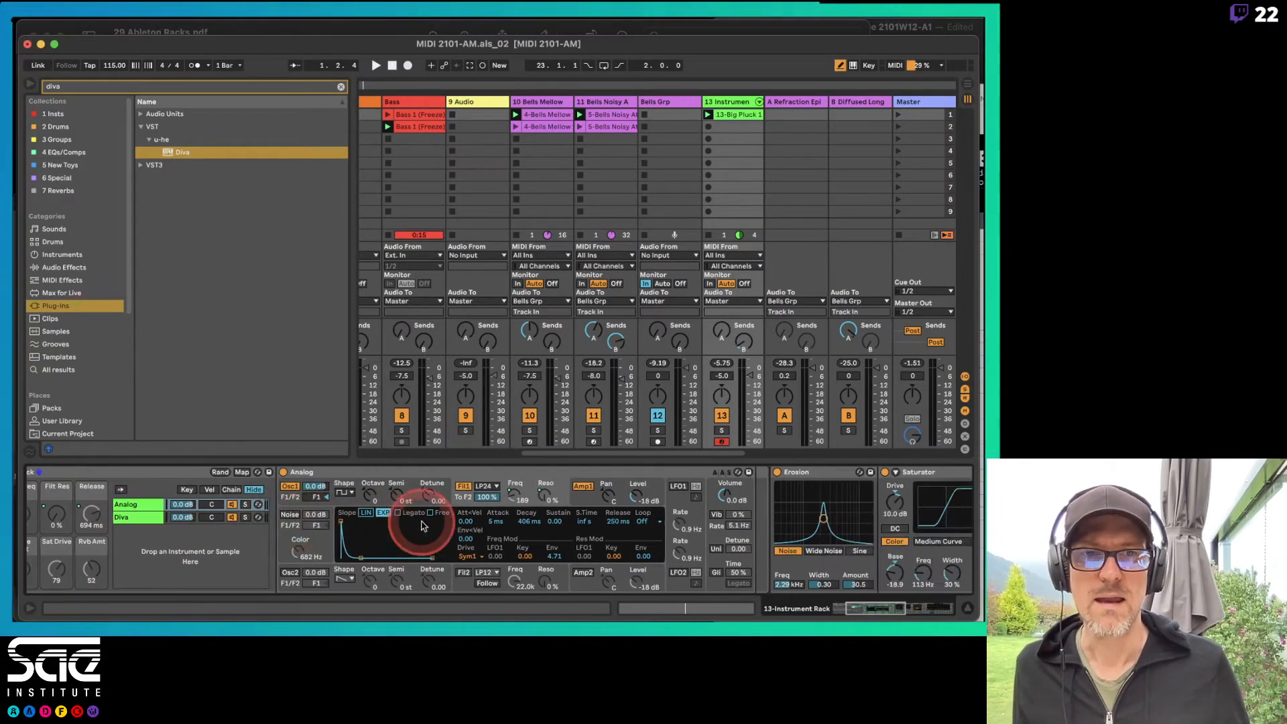
right_click(598, 586)
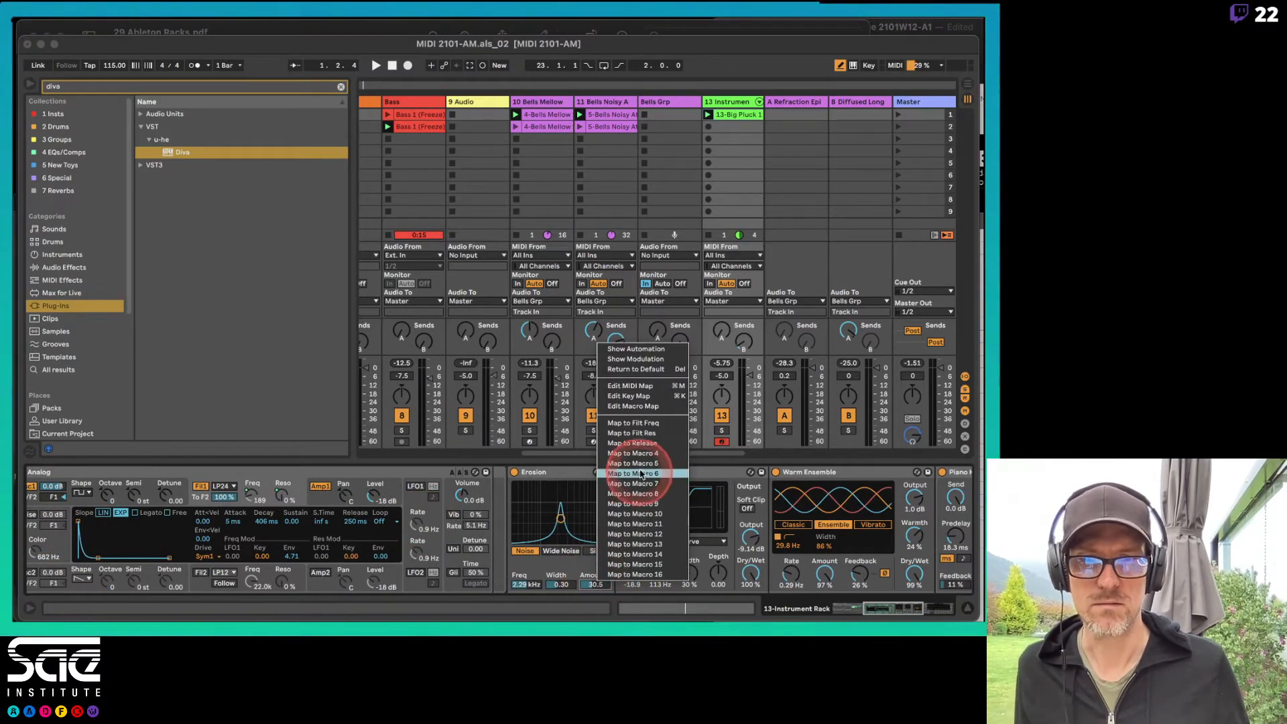
click(666, 454)
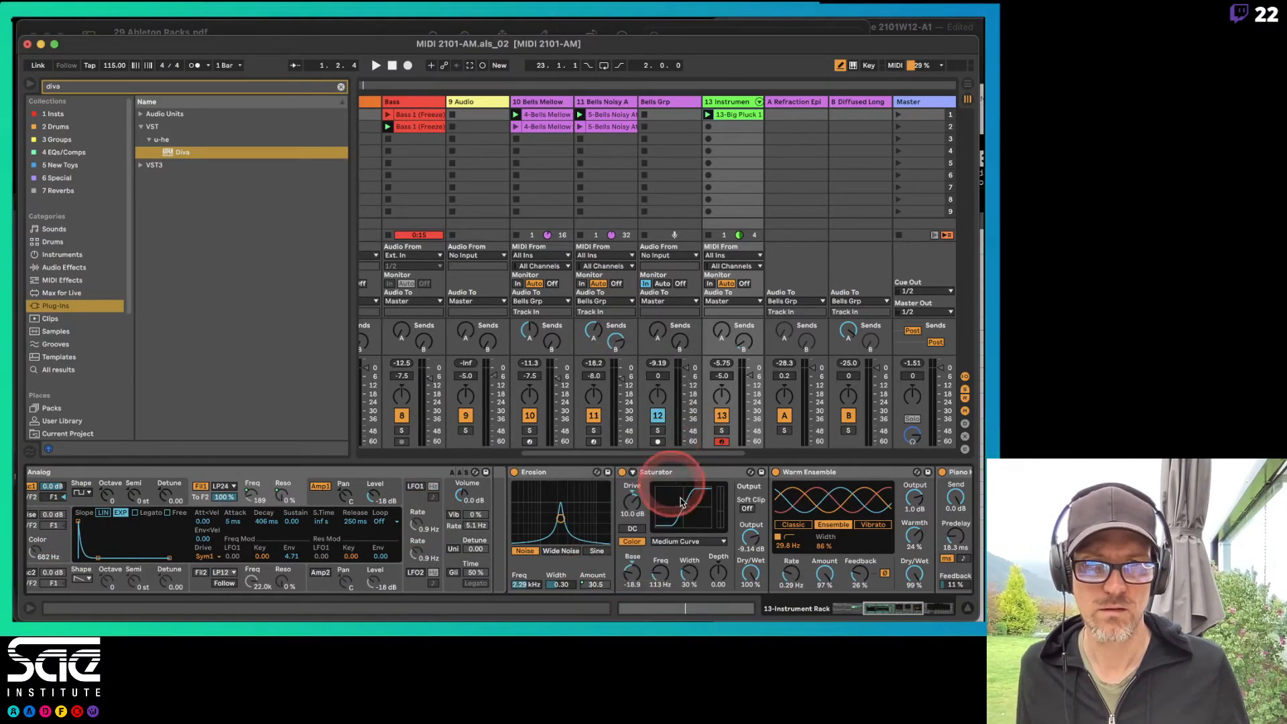
right_click(633, 504)
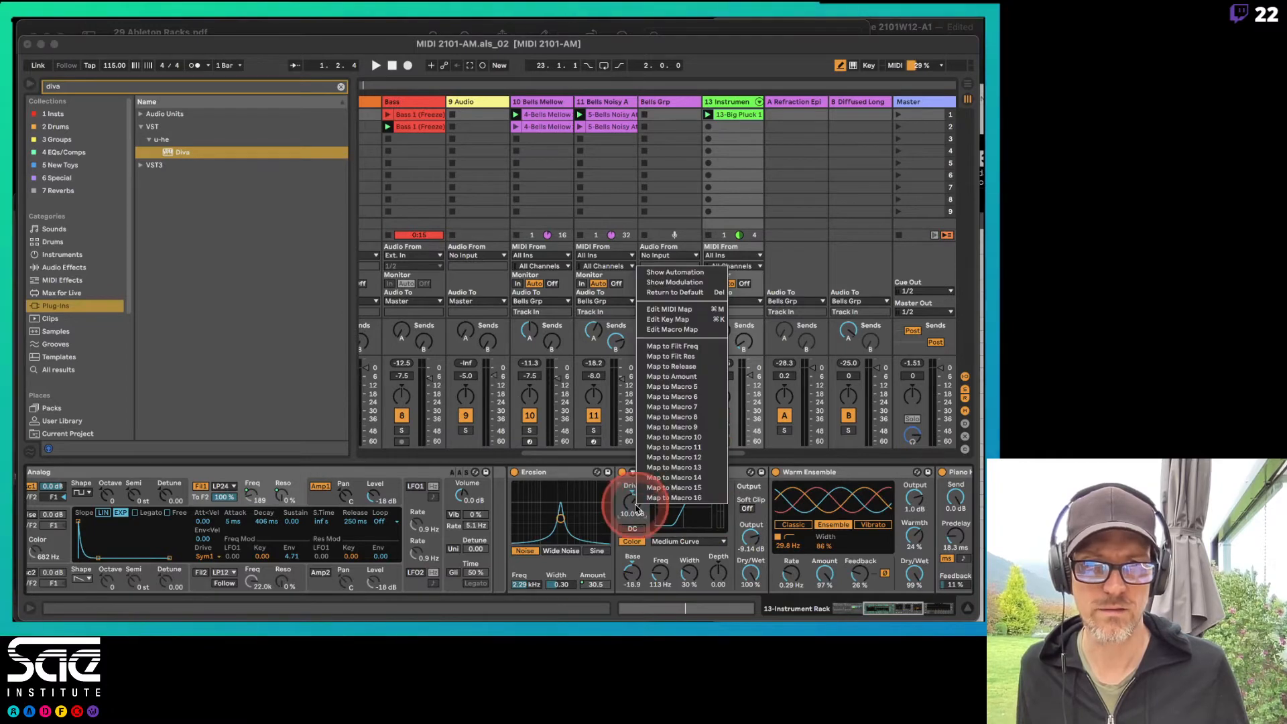
click(675, 368)
Map the Dry/Wet of the Piano Hall reverb to Macro 6 of the enclosing Instrument Rack
scroll(704, 497, right, 5)
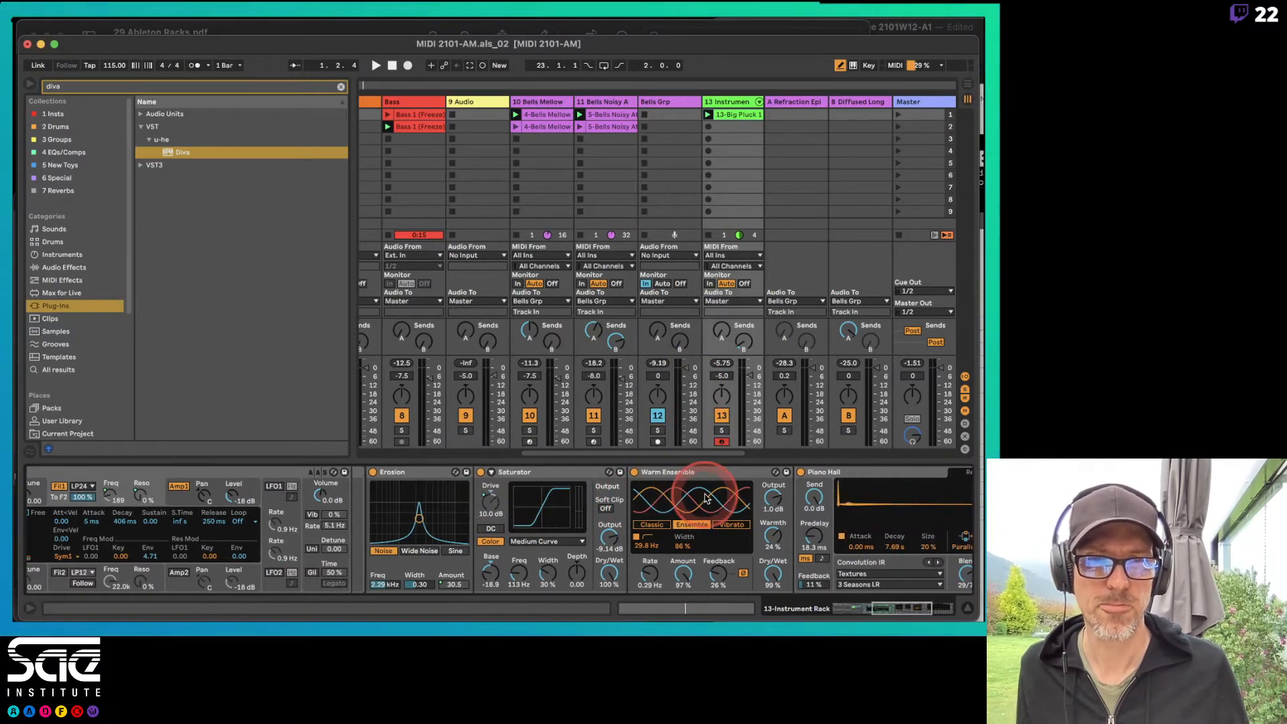
scroll(770, 528, right, 8)
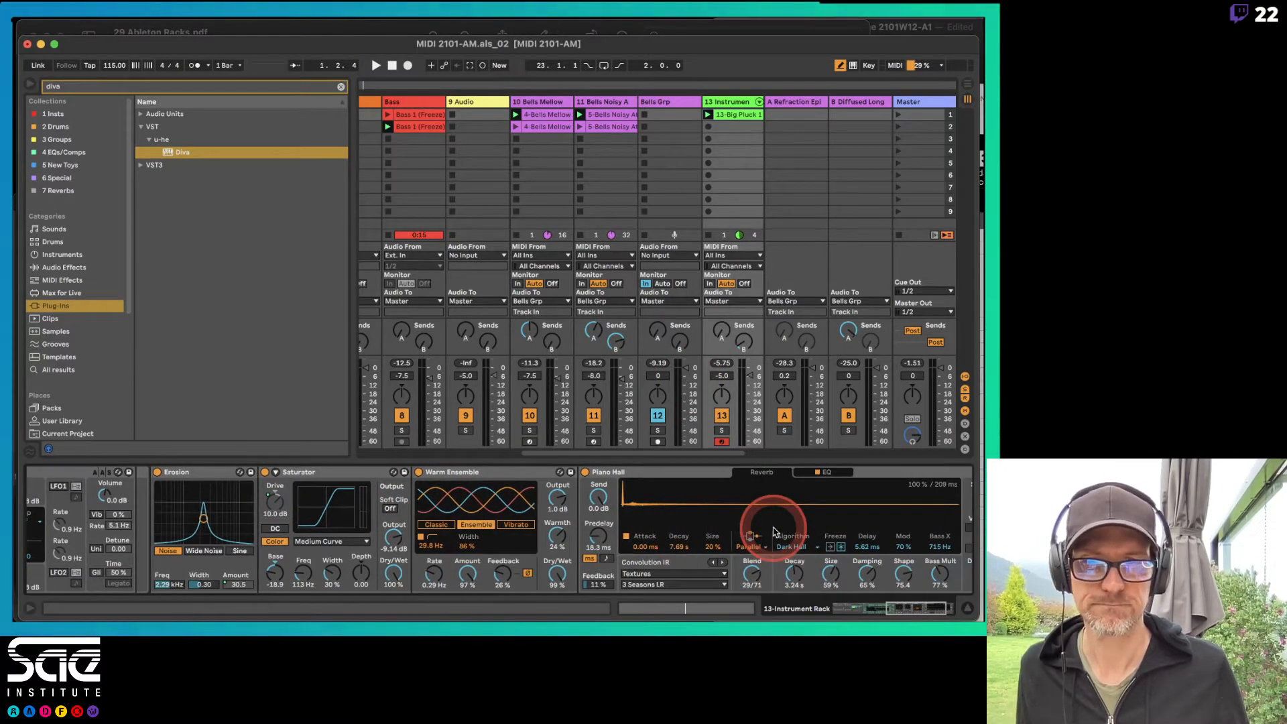
scroll(774, 531, right, 4)
right_click(864, 573)
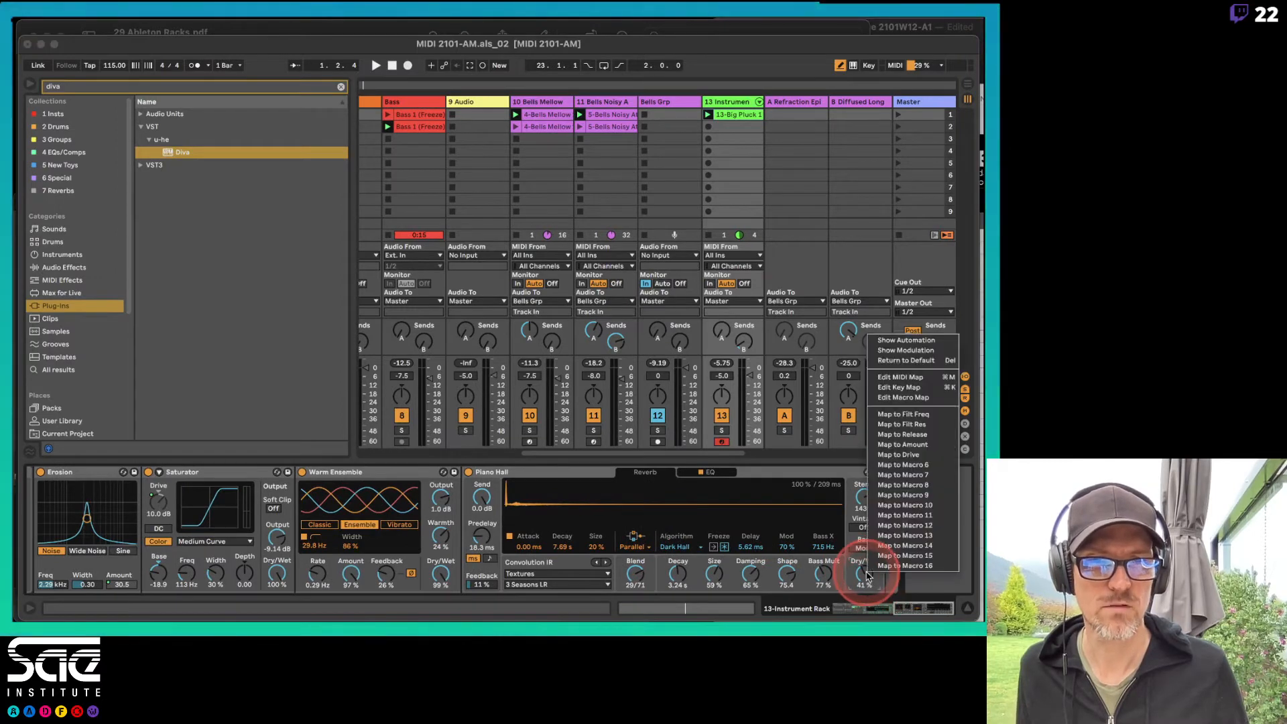
click(915, 465)
Reduce the enclosing Instrument Rack to six visible macros and select the rack for hardware control
scroll(863, 544, left, 8)
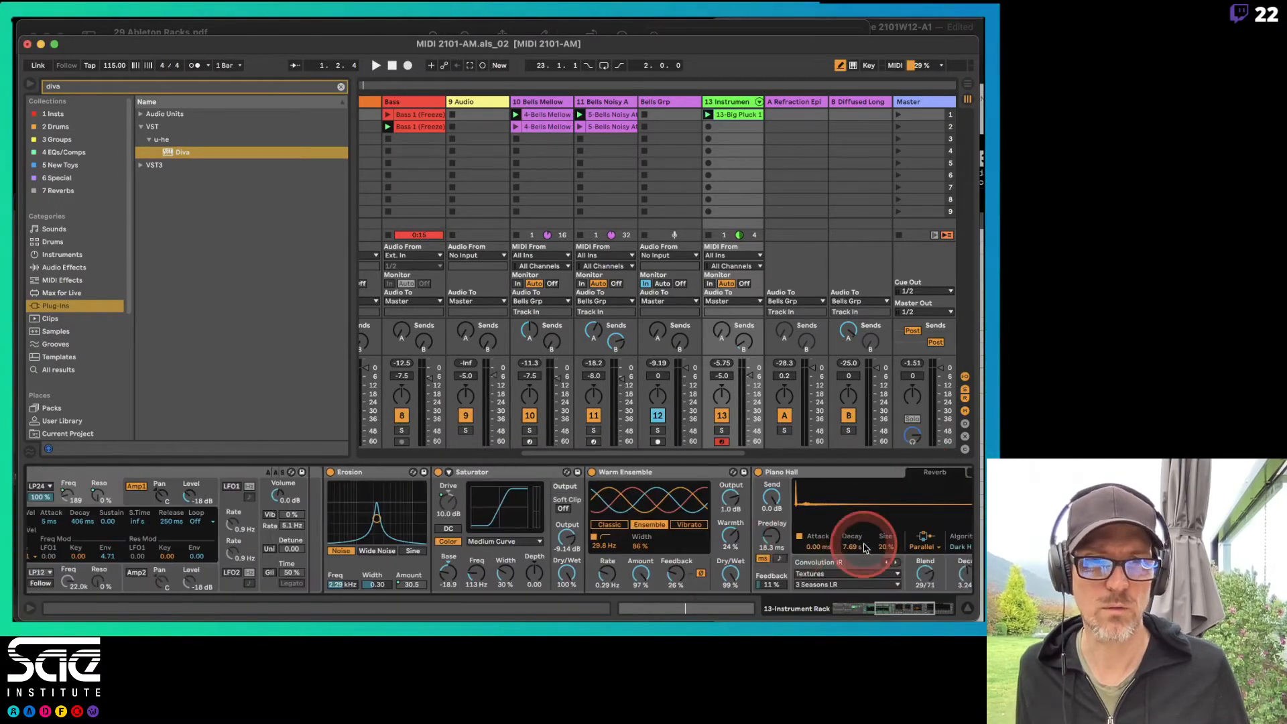
scroll(864, 540, left, 10)
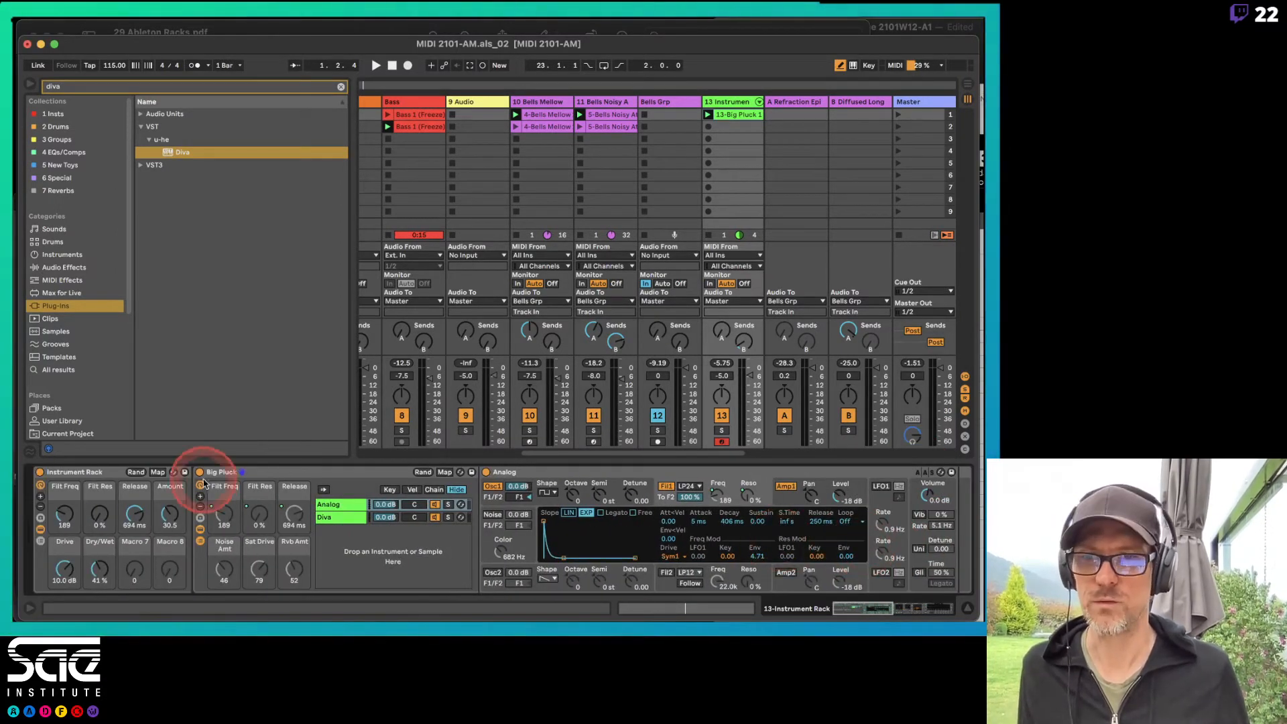
click(40, 508)
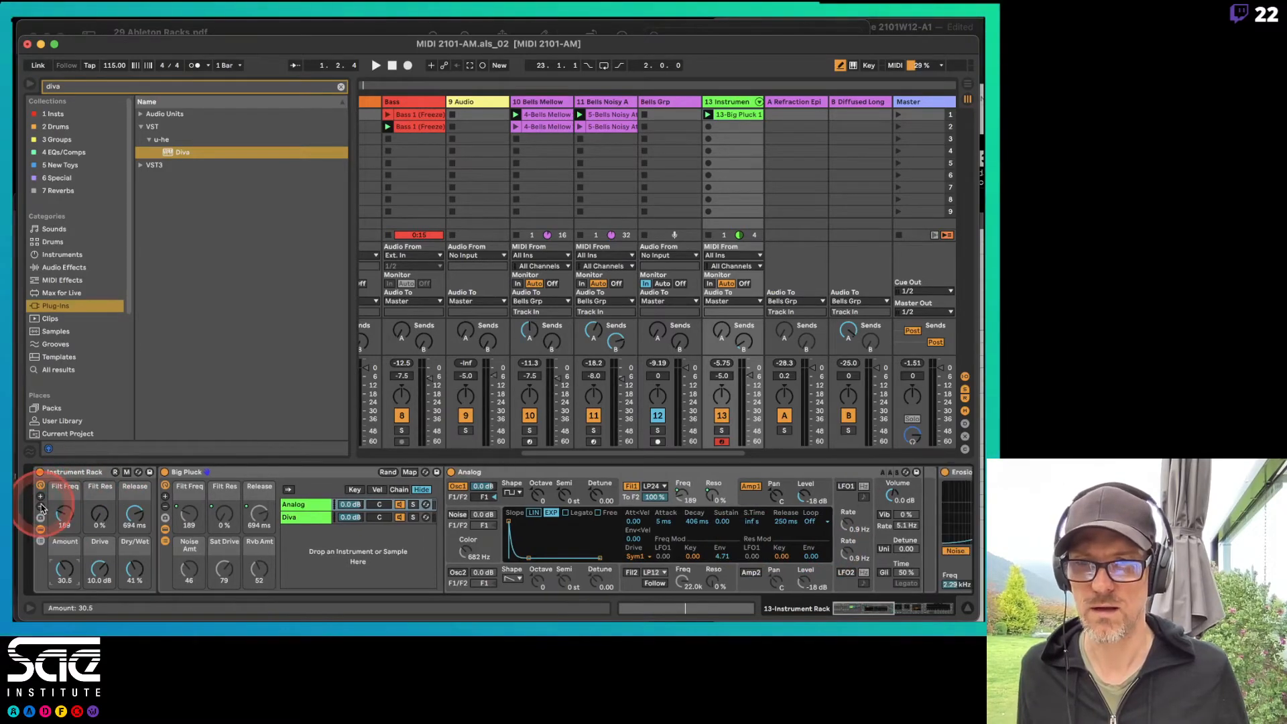
click(87, 471)
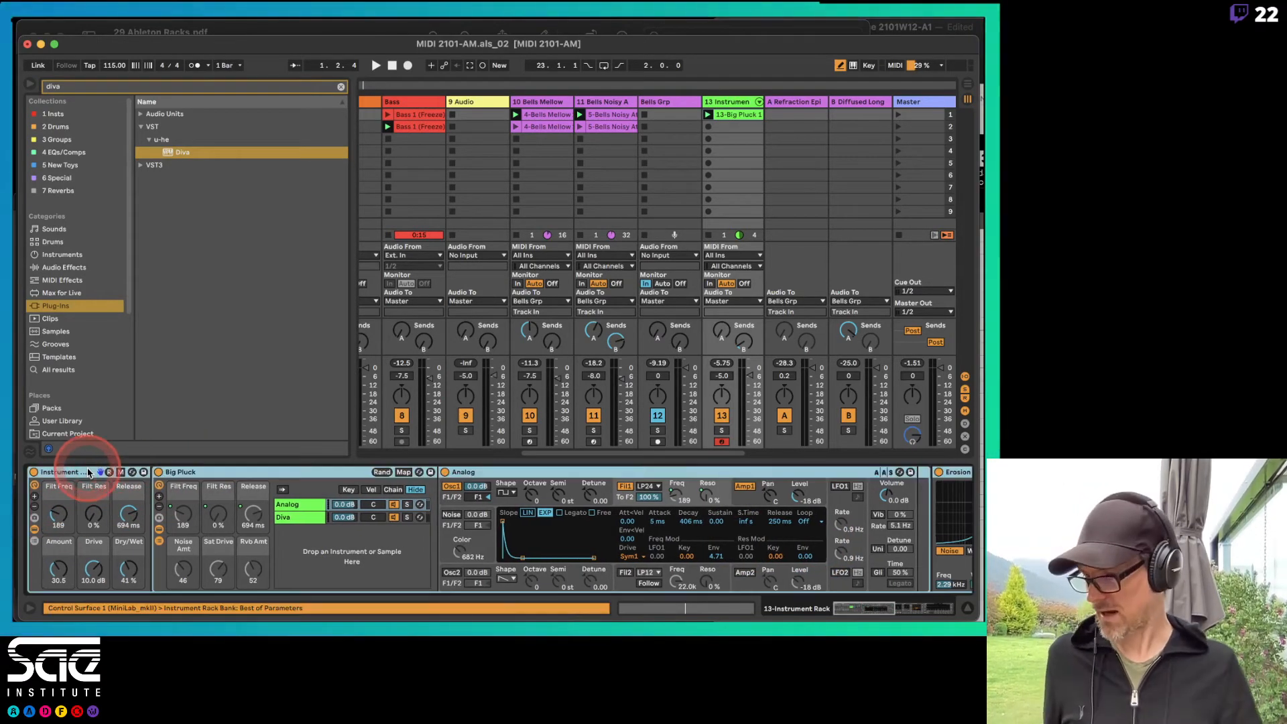
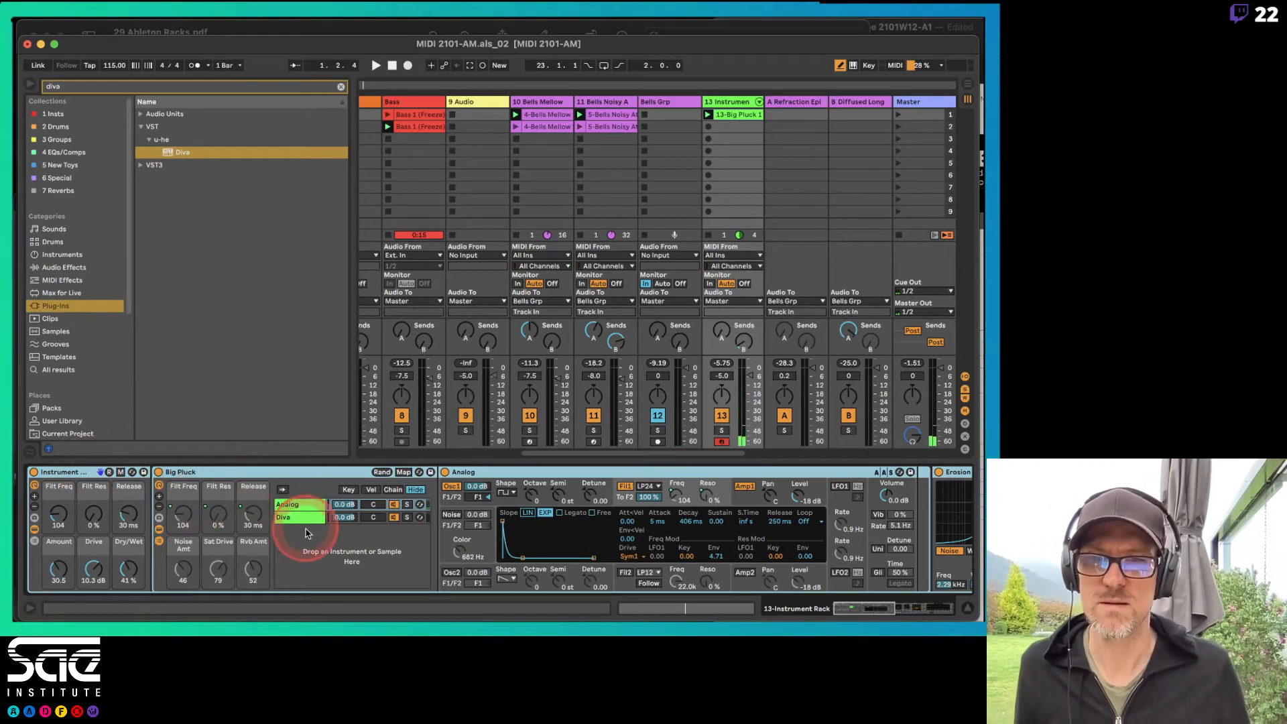
Unfold the parameter panel of the Diva device in Big Pluck's Diva chain and open its plug-in editor
click(304, 520)
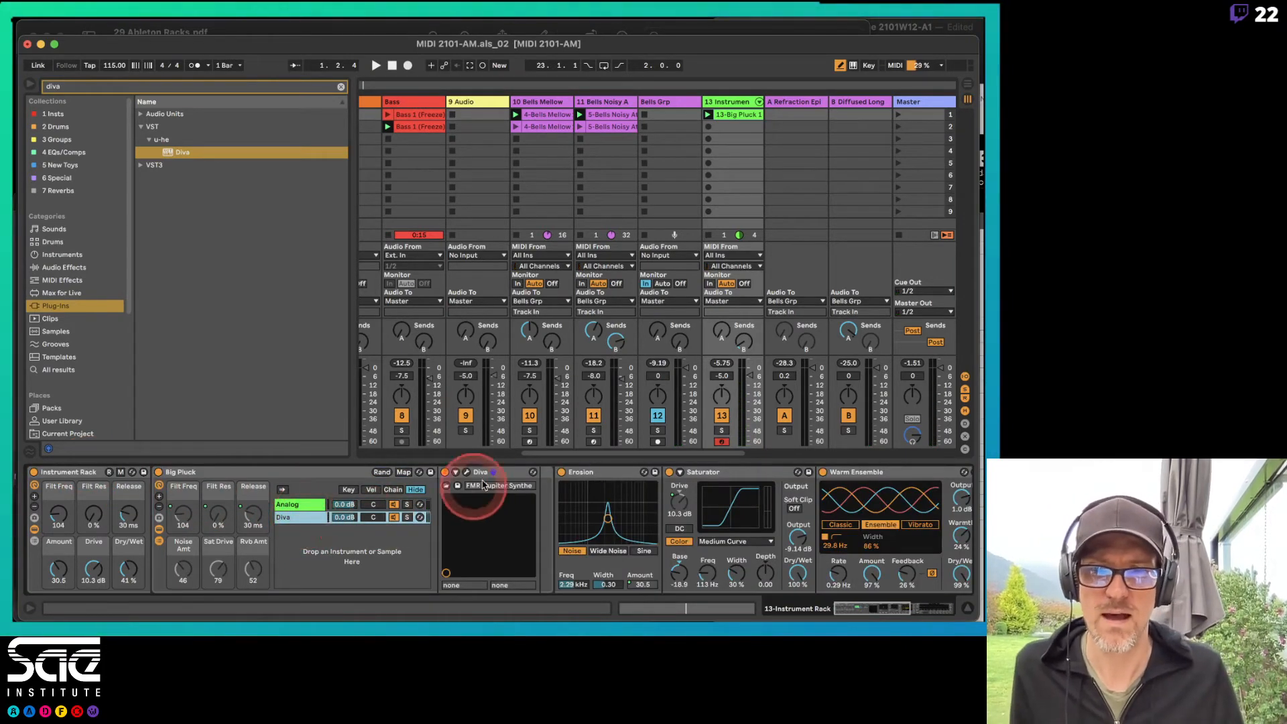
click(456, 473)
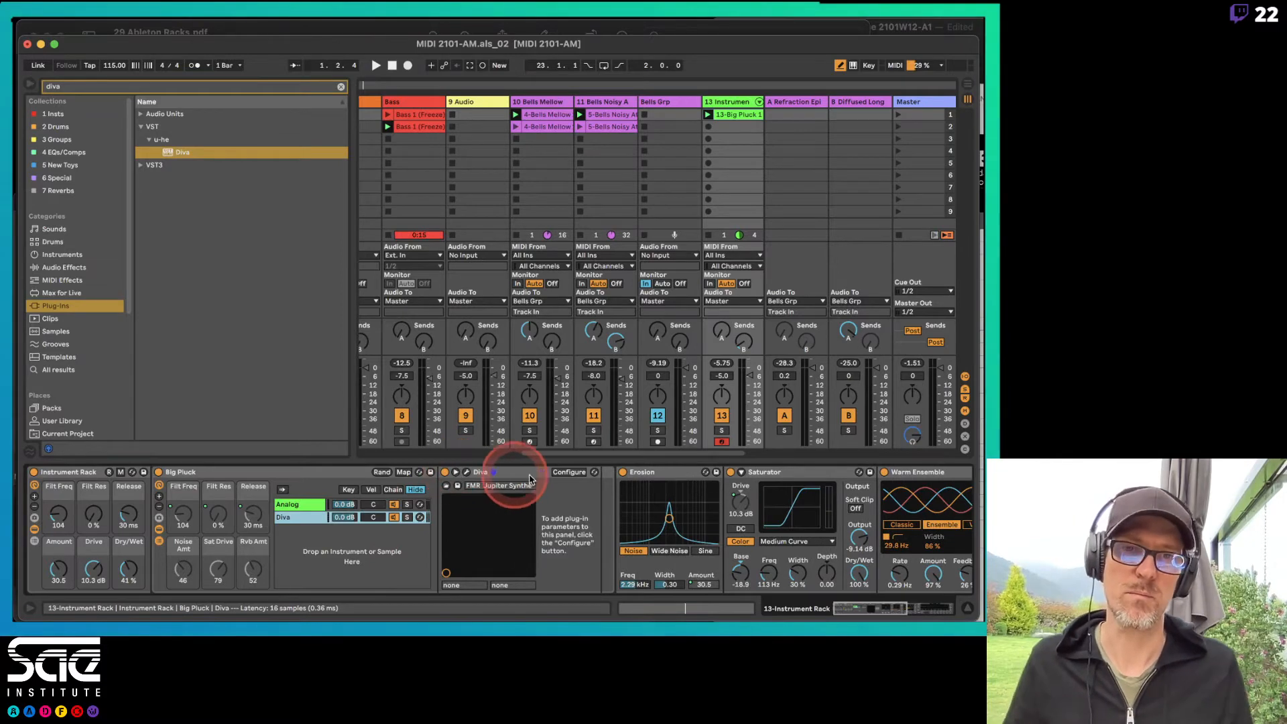
click(467, 473)
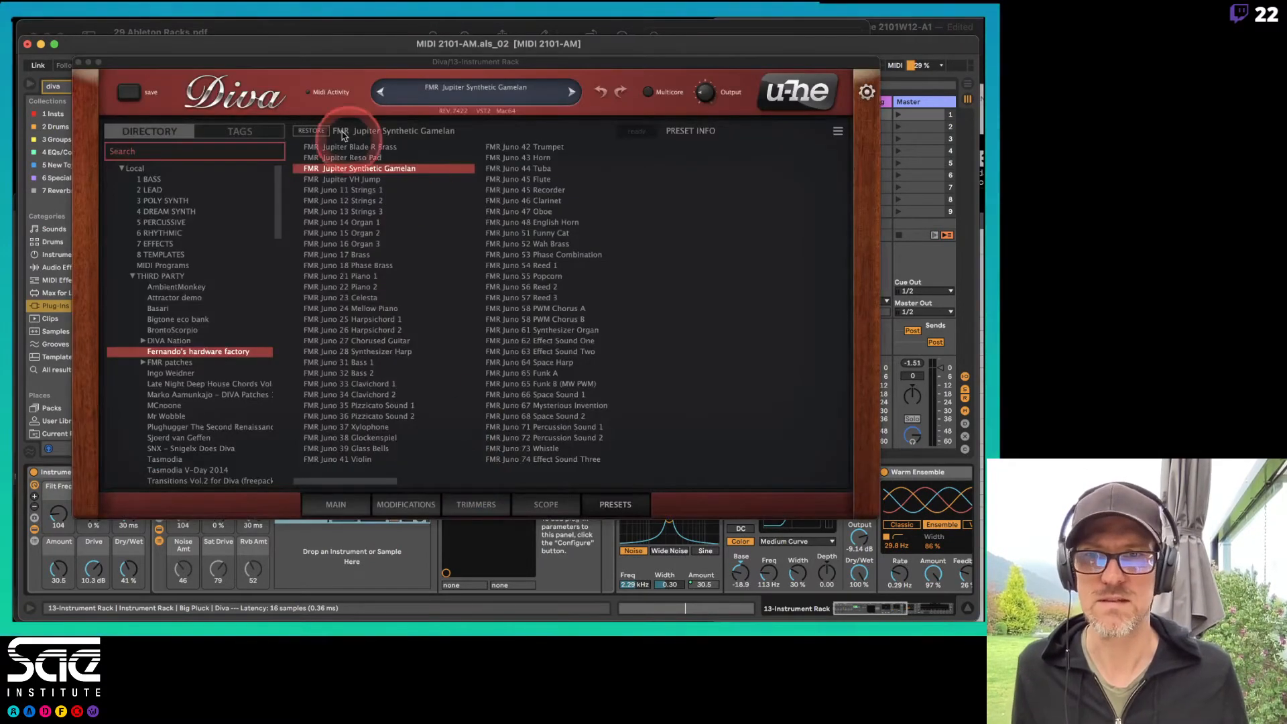
Show Diva's main synthesis page and slightly adjust the release of Analogue Env1
click(336, 504)
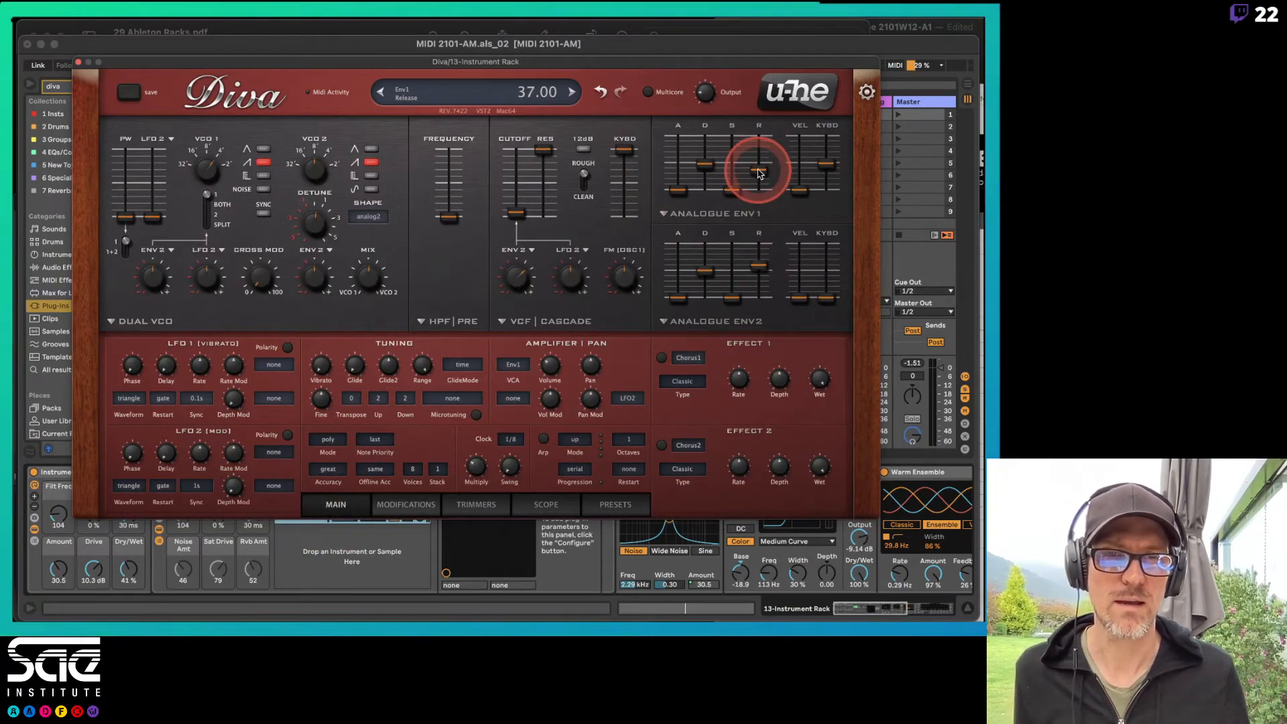
mouse_move(758, 172)
mouse_down()
mouse_move(758, 200)
mouse_move(758, 144)
mouse_move(759, 169)
mouse_up()
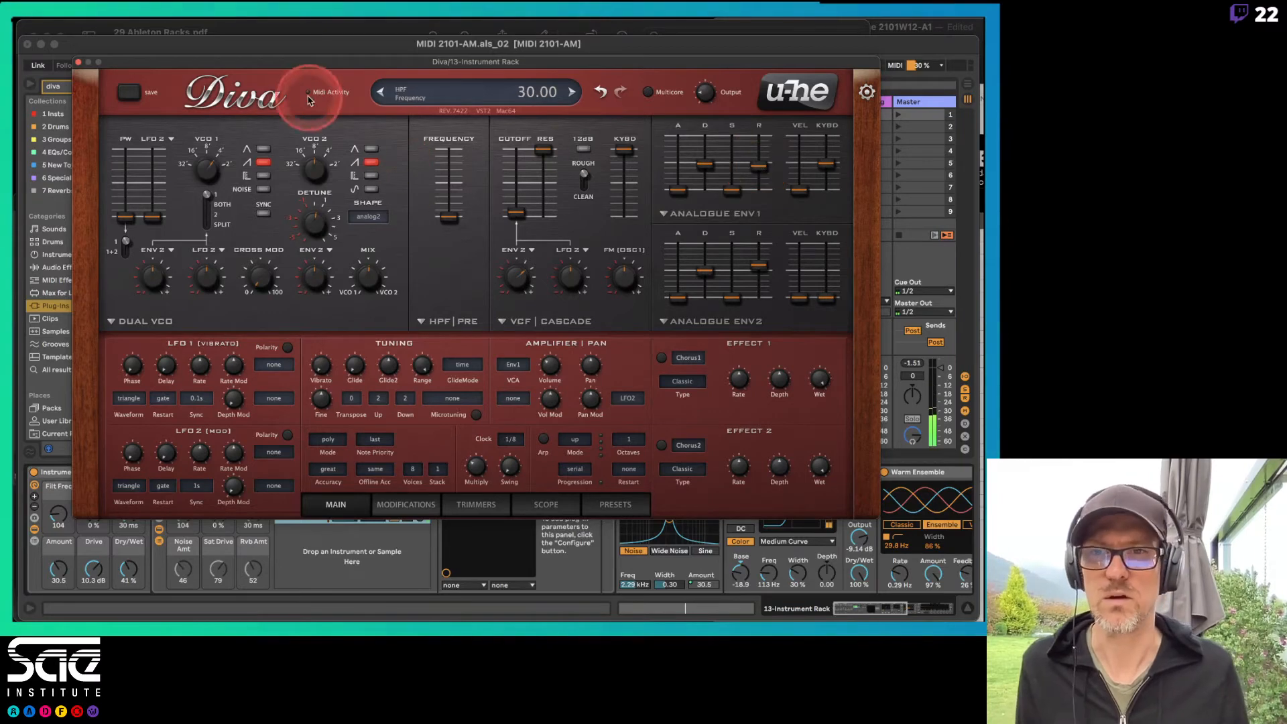
Move Diva's editor window clear of its device and turn on Configure mode for the plug-in parameters
drag(280, 62, 348, 68)
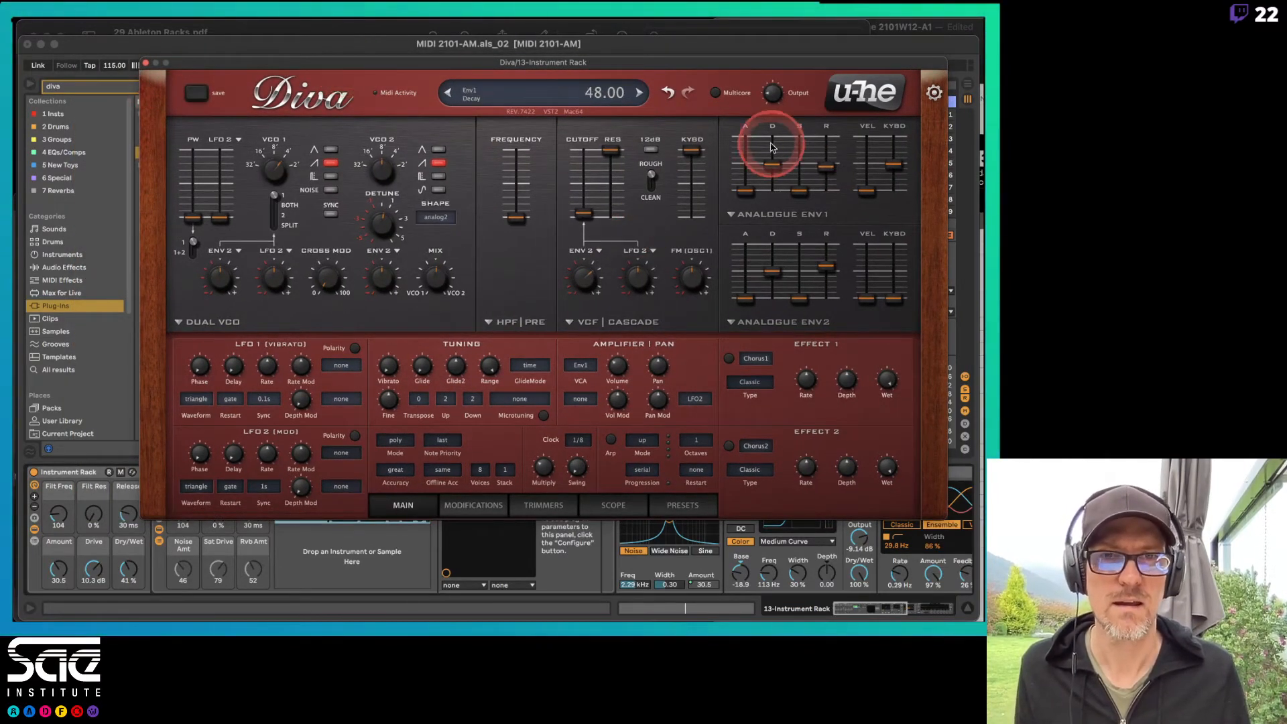
drag(596, 63, 403, 24)
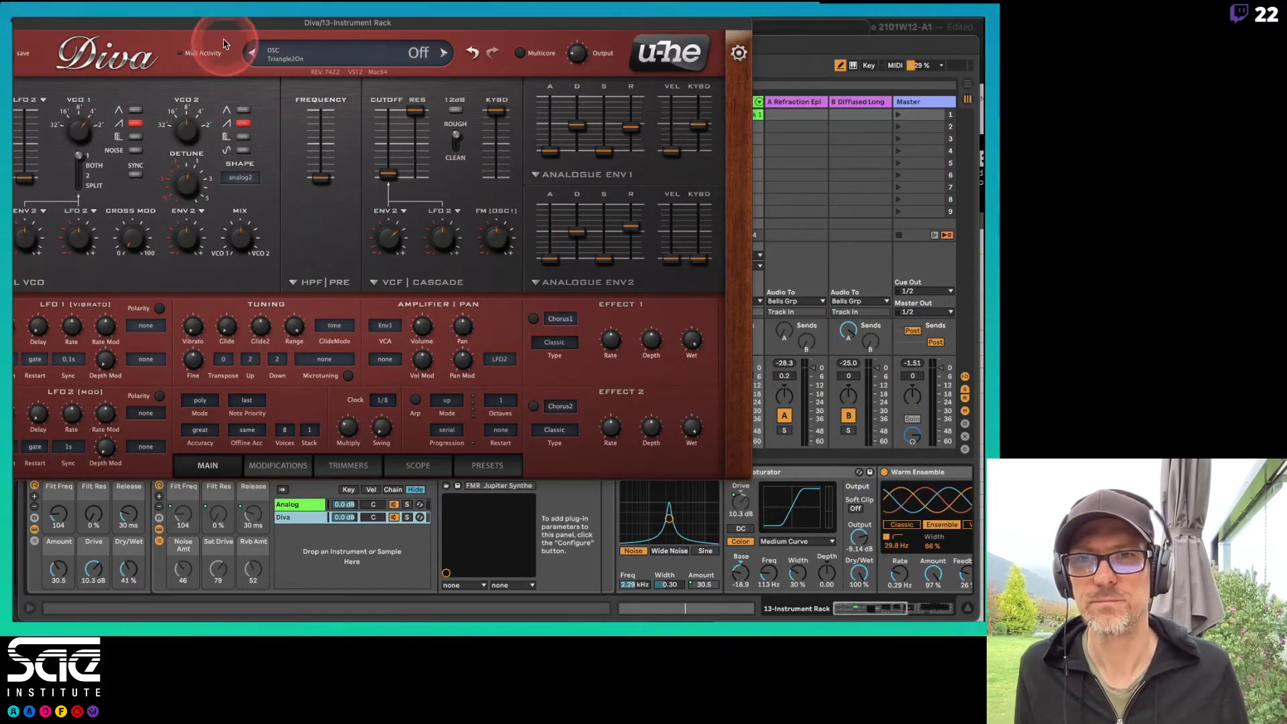
drag(216, 34, 856, 331)
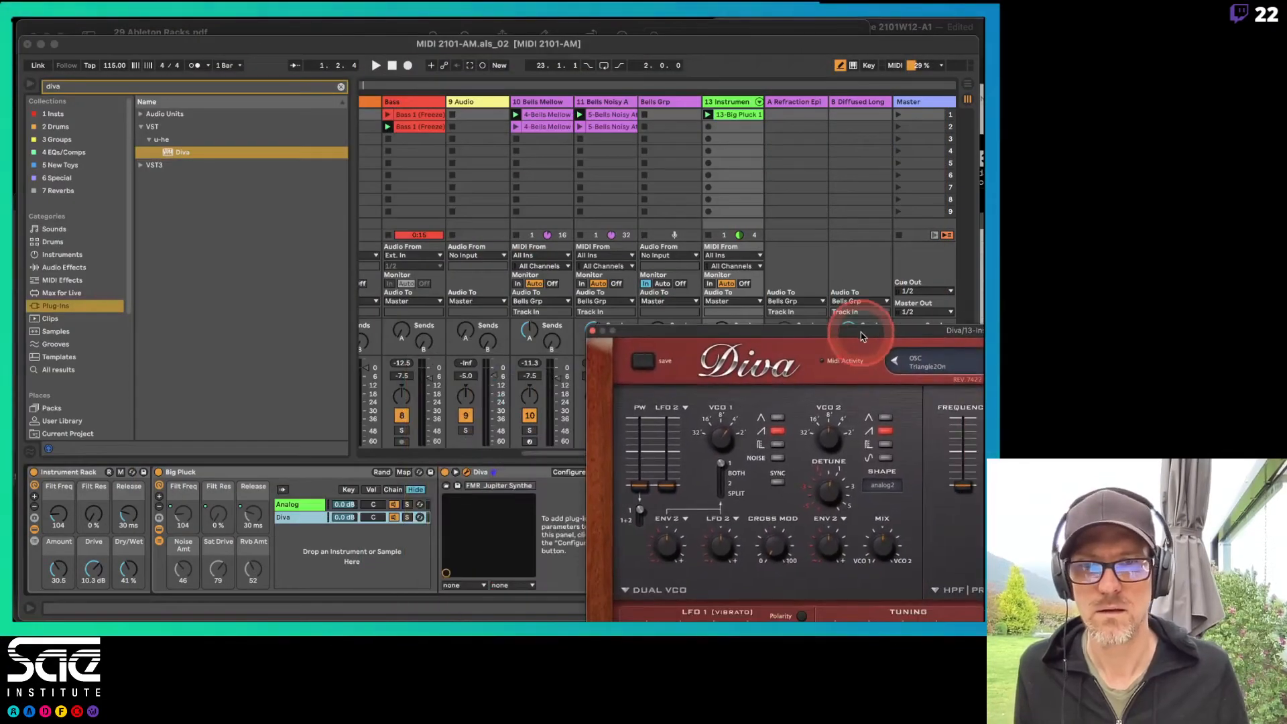
drag(688, 334, 710, 306)
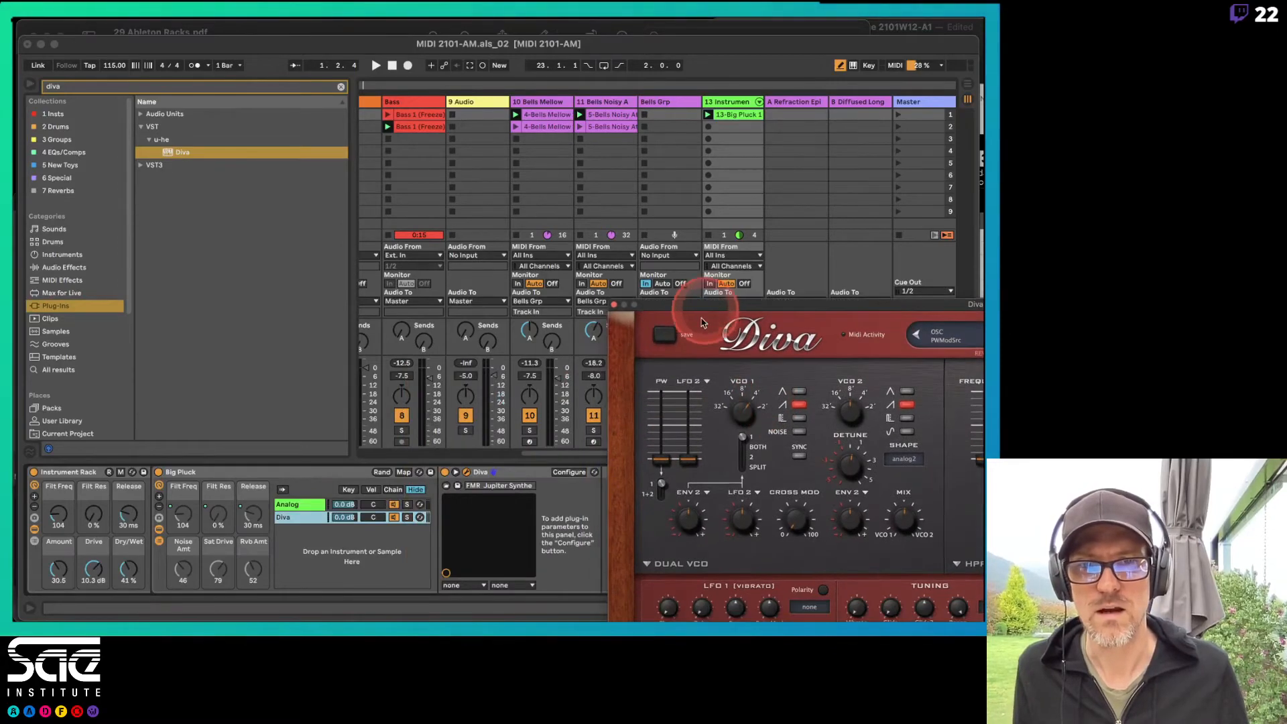
click(569, 472)
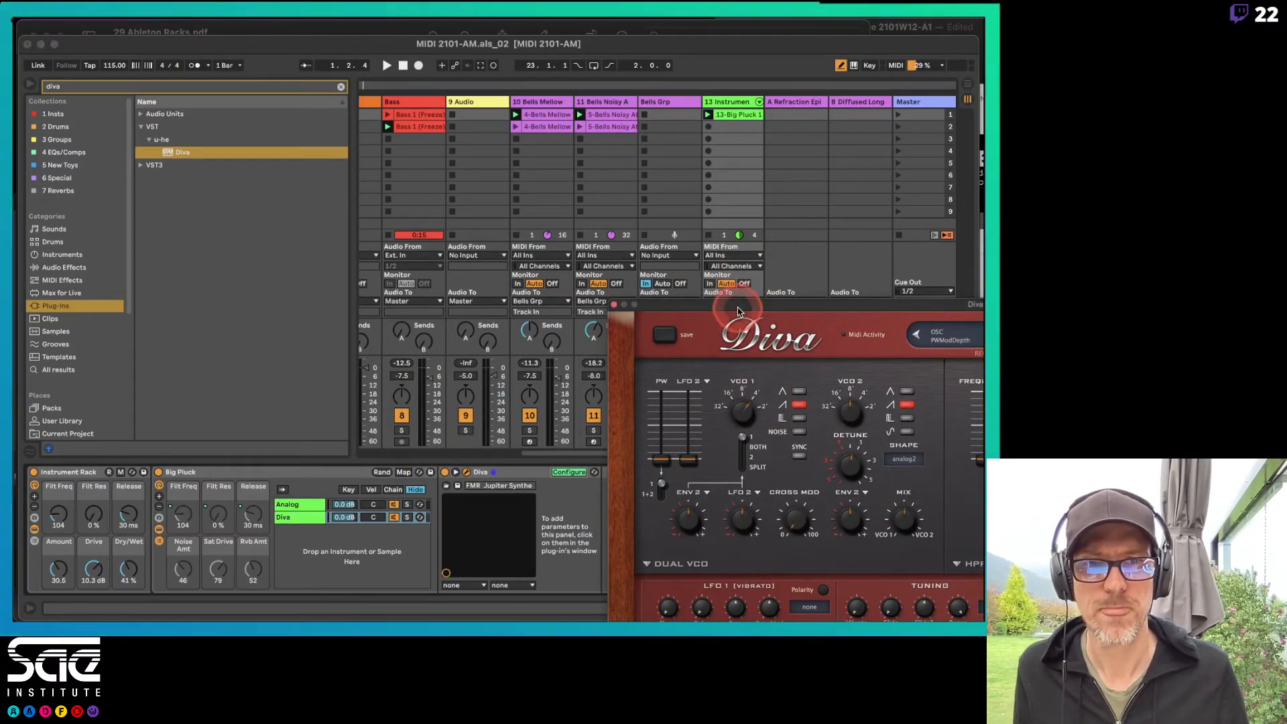
Add Analogue Env1's decay and release to the Diva device's configured parameters, move its editor clear, and turn off Configure mode
drag(734, 303, 168, 116)
click(647, 207)
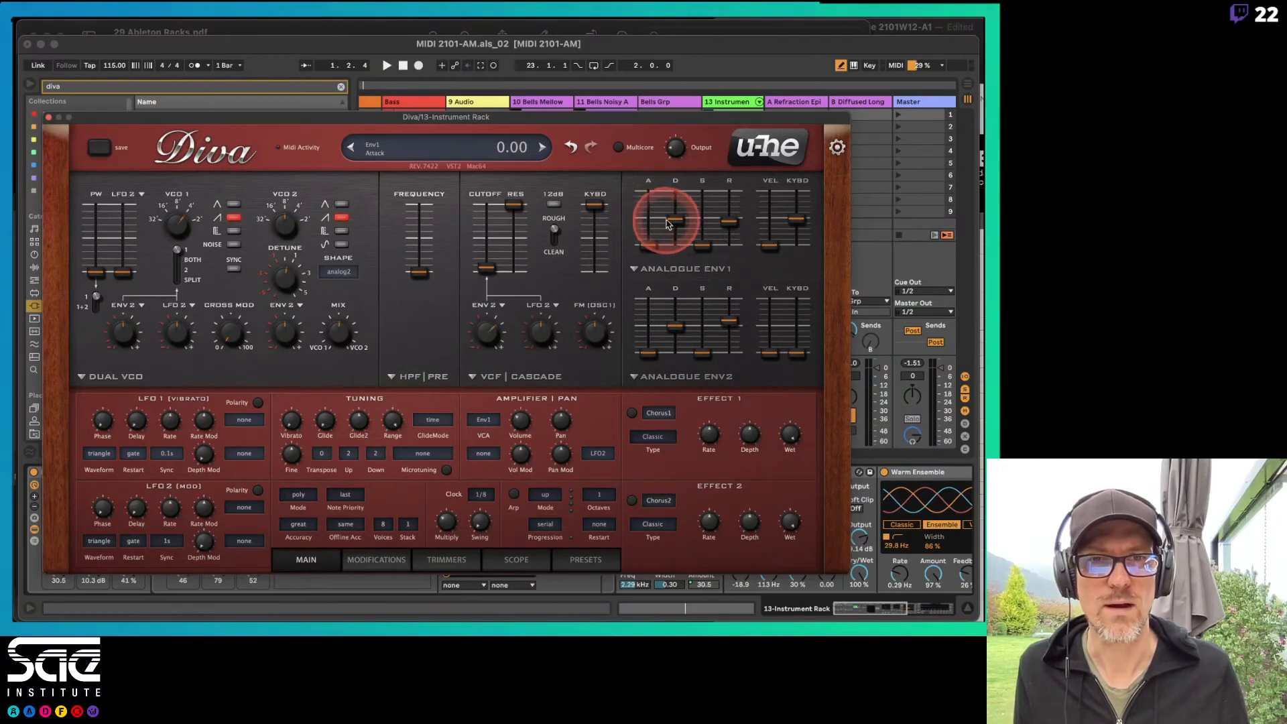
click(669, 222)
click(729, 226)
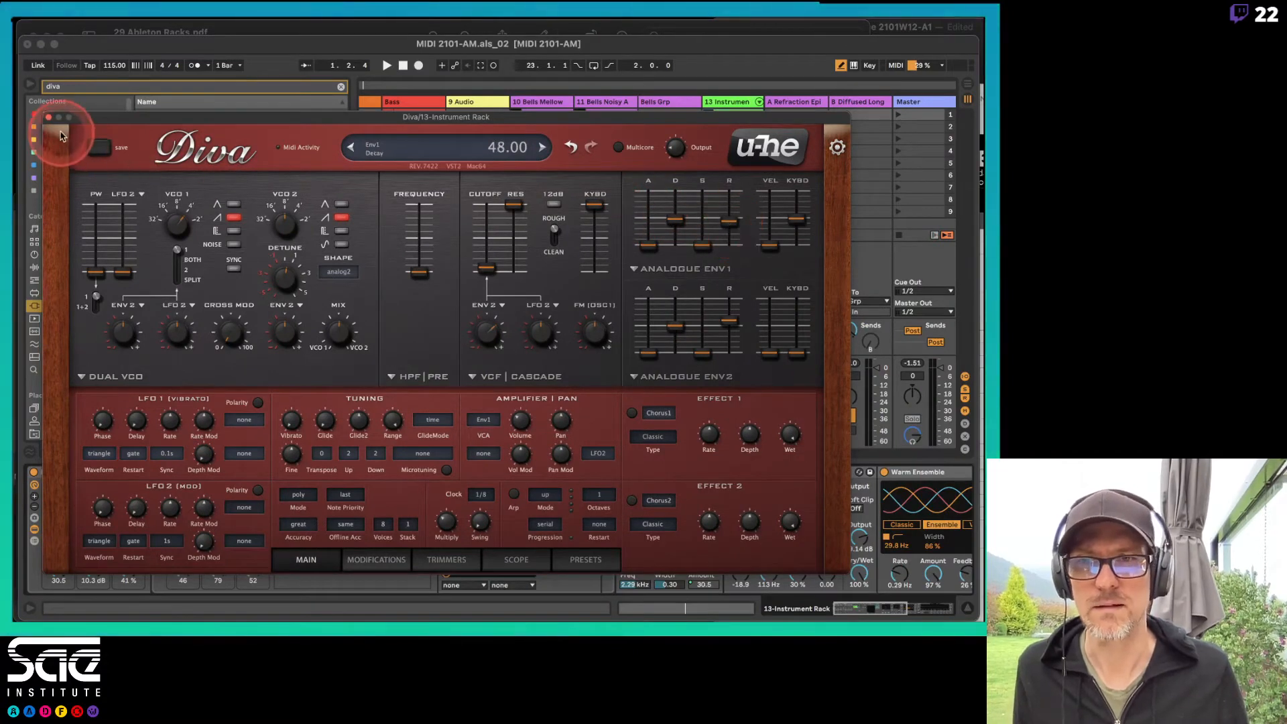
drag(51, 122, 814, 172)
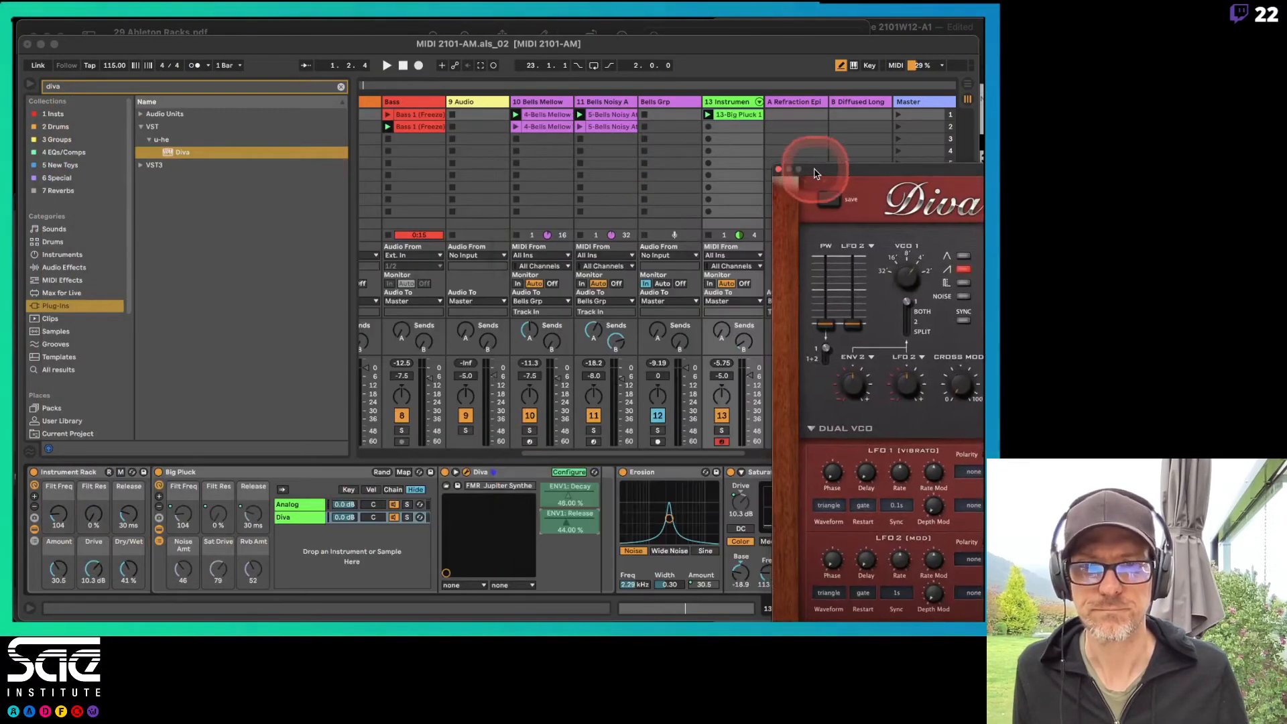
click(573, 473)
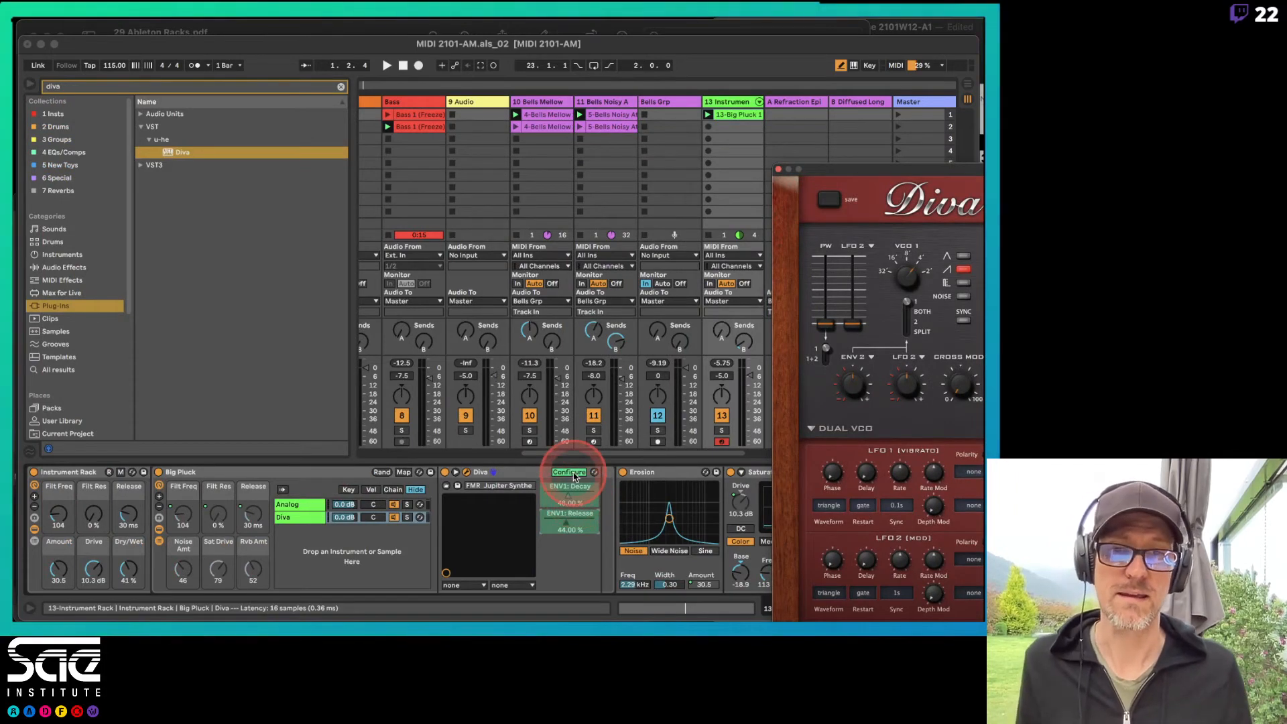
click(574, 474)
Map Diva's ENV1 Decay and ENV1 Release parameters to Big Pluck's Release macro
right_click(569, 497)
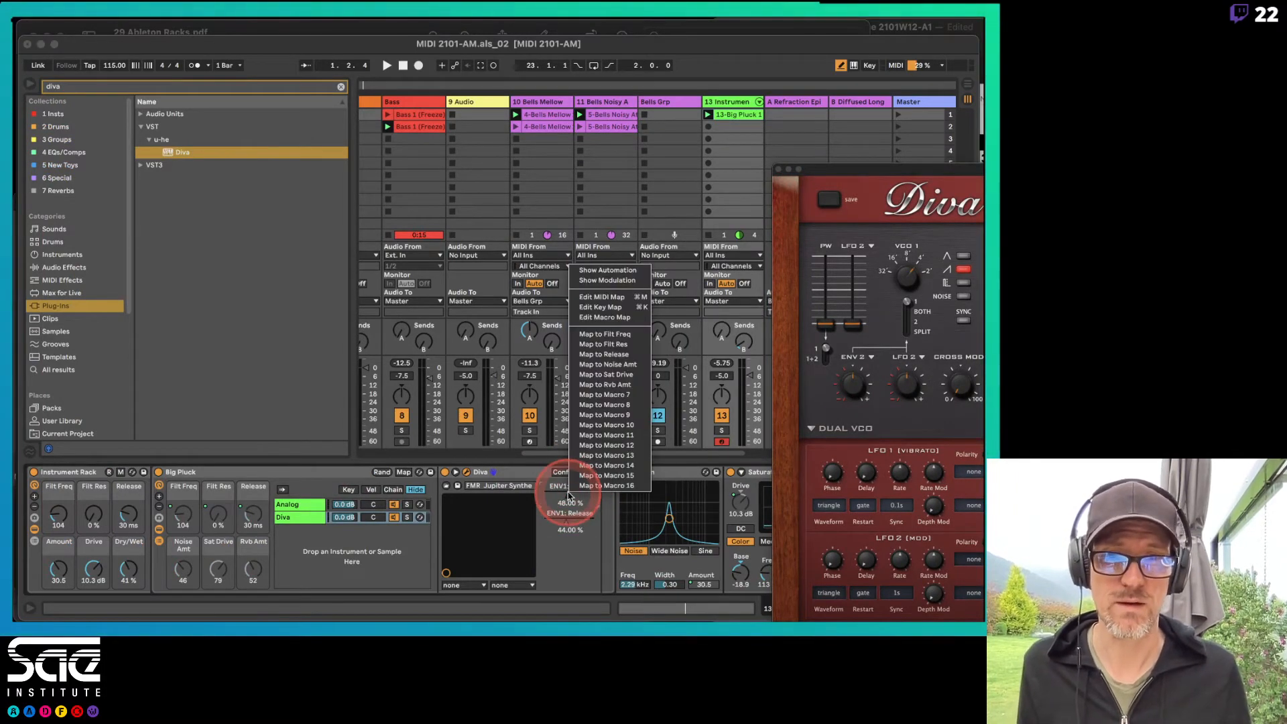
click(617, 356)
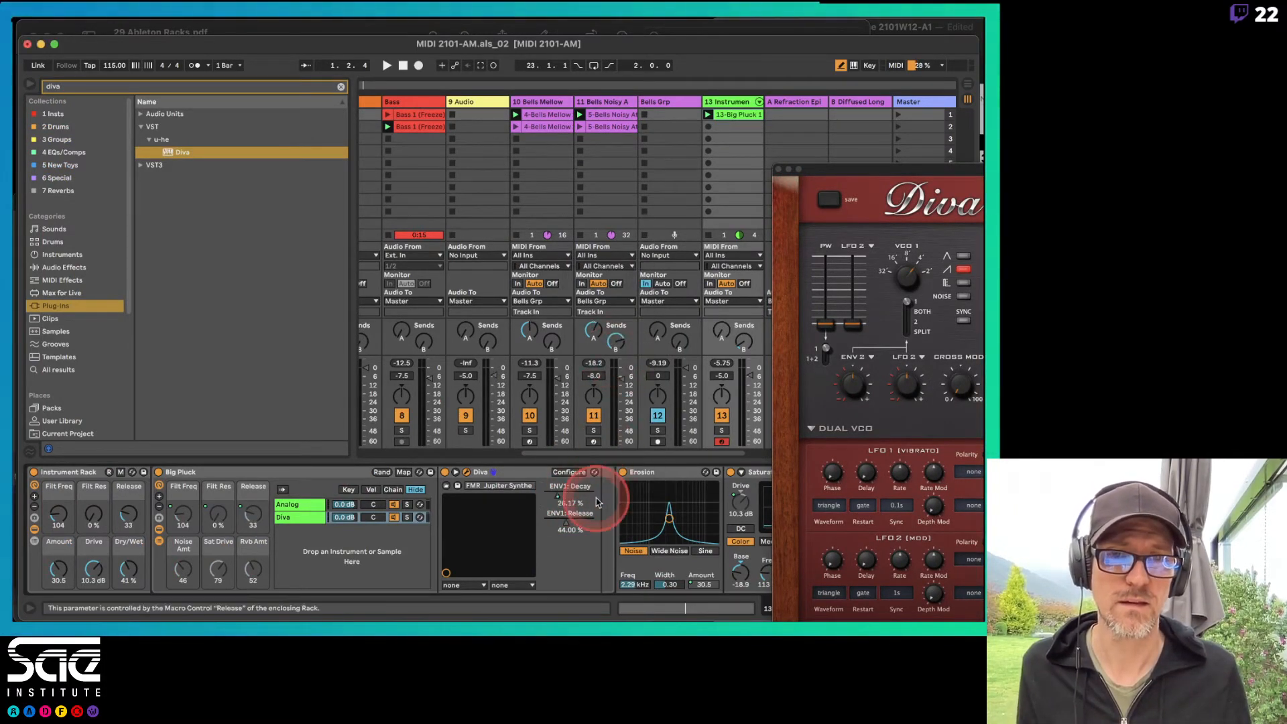
right_click(565, 525)
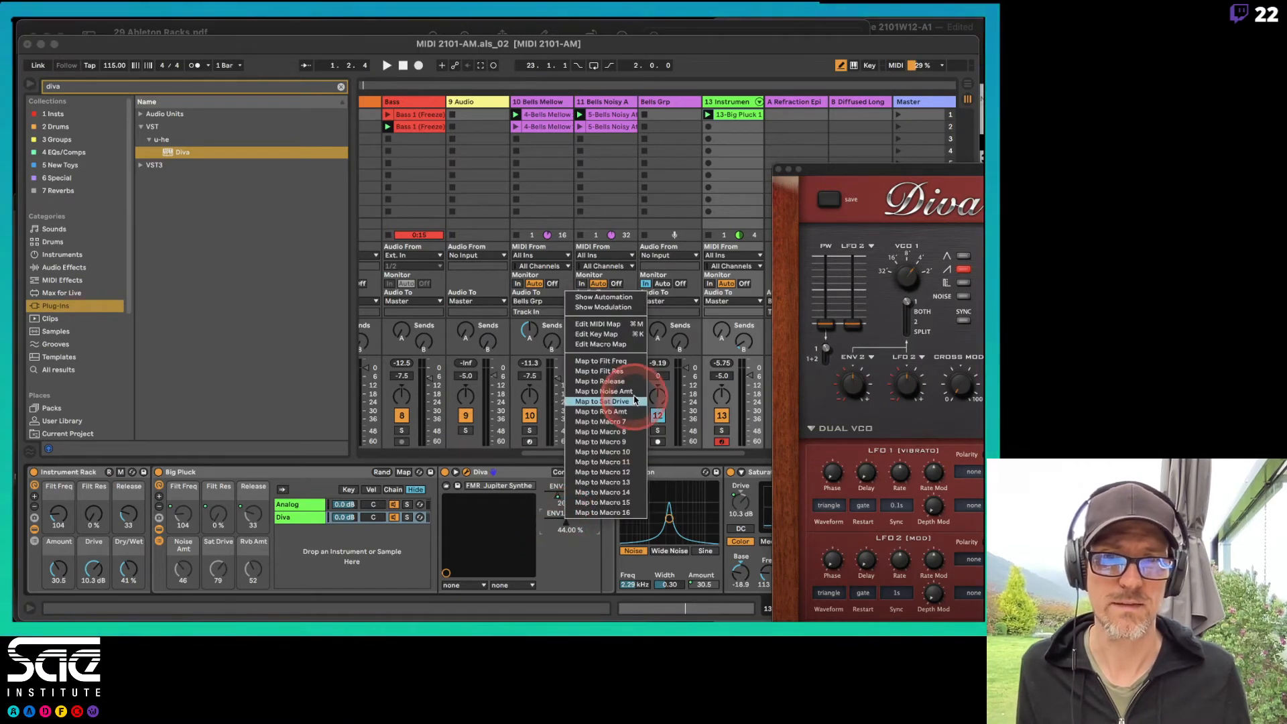
click(602, 381)
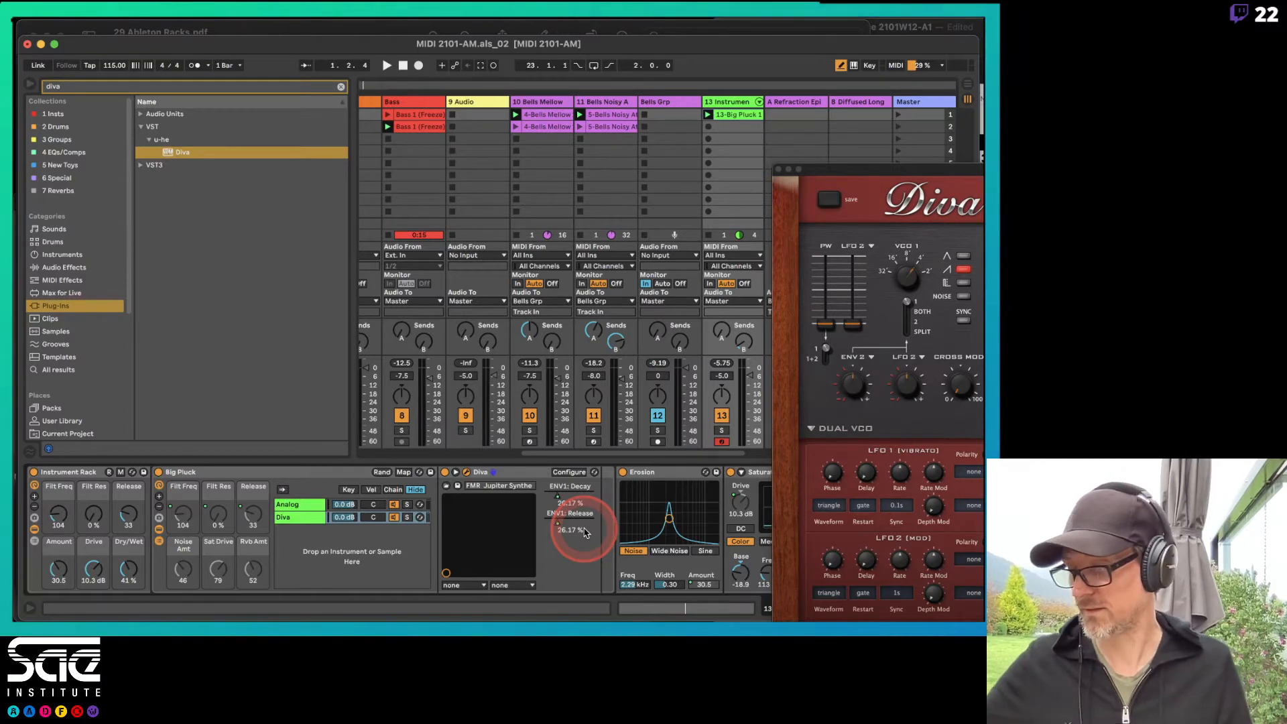
Select the enclosing Instrument Rack for control from the MIDI controller
click(80, 473)
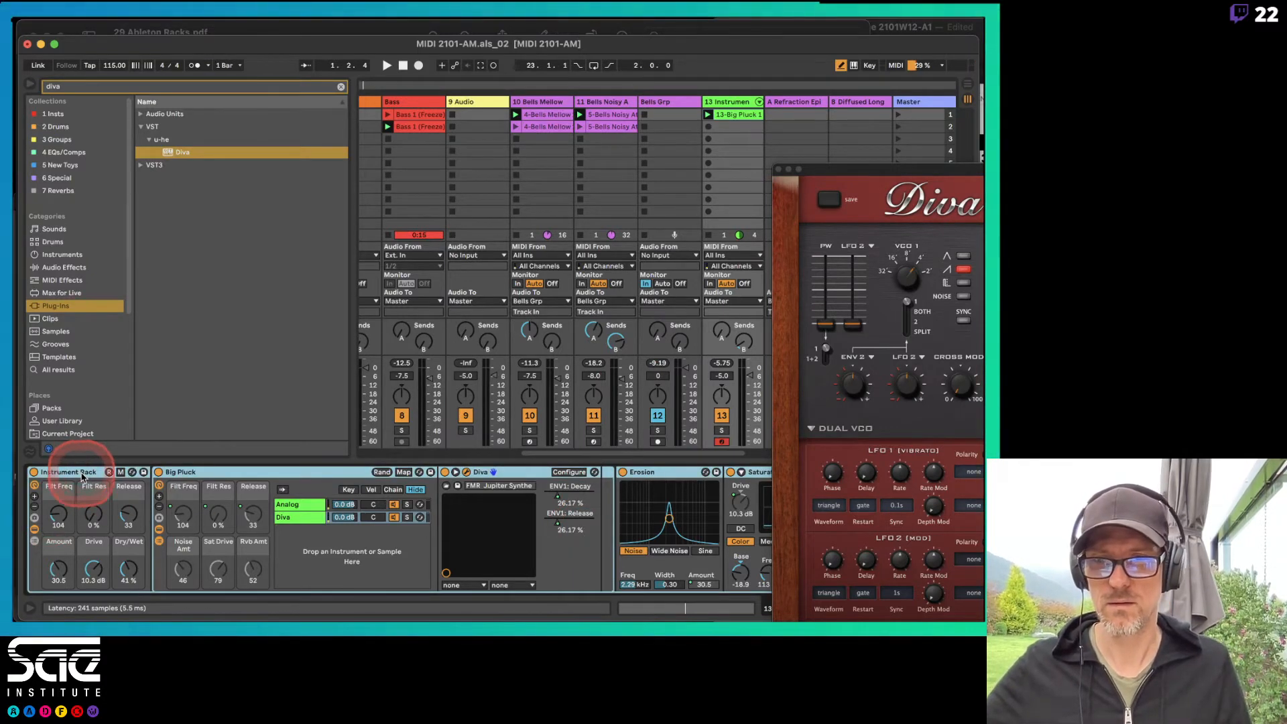
click(267, 474)
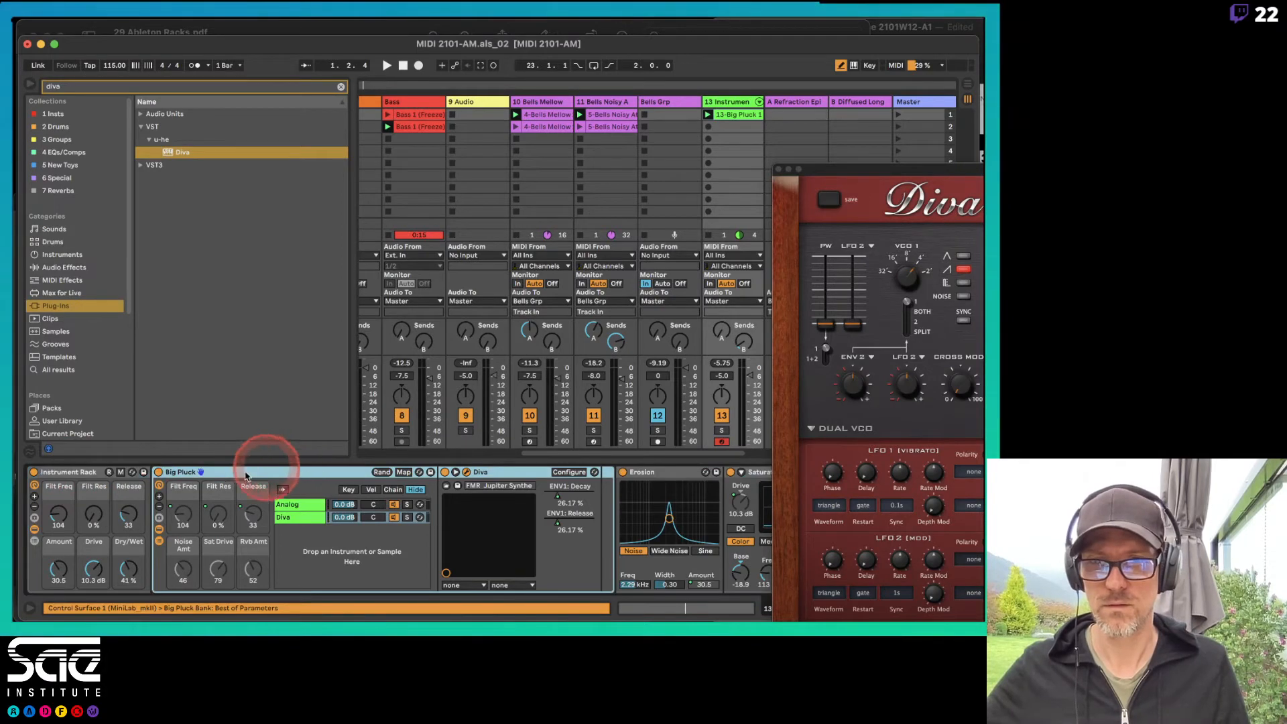
click(93, 474)
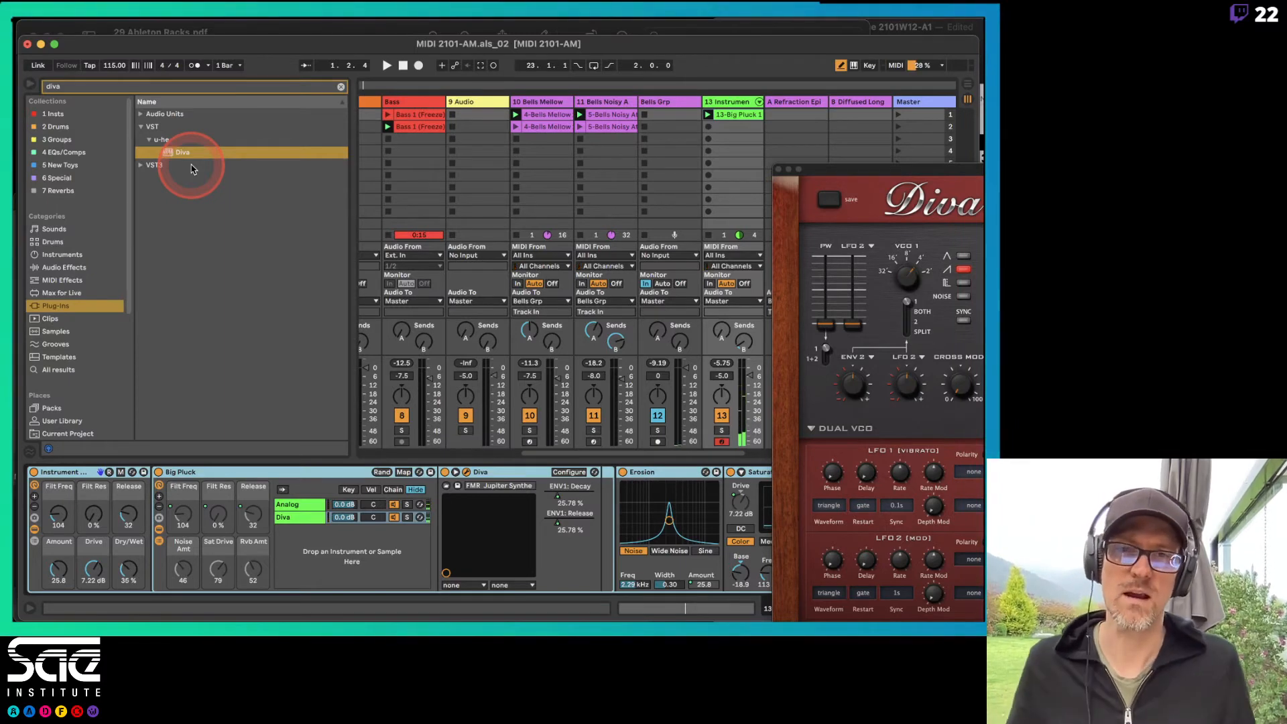
Bring Diva's plug-in editor fully into view and close it
click(887, 178)
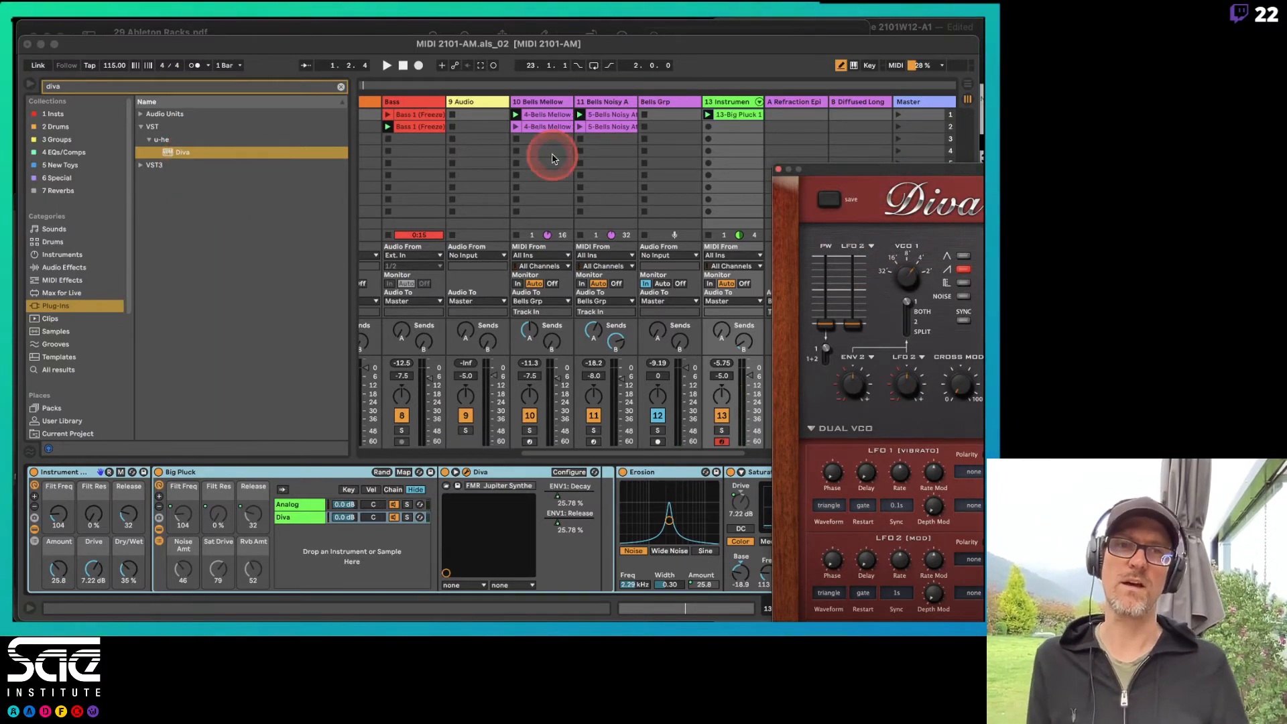
drag(905, 172, 268, 58)
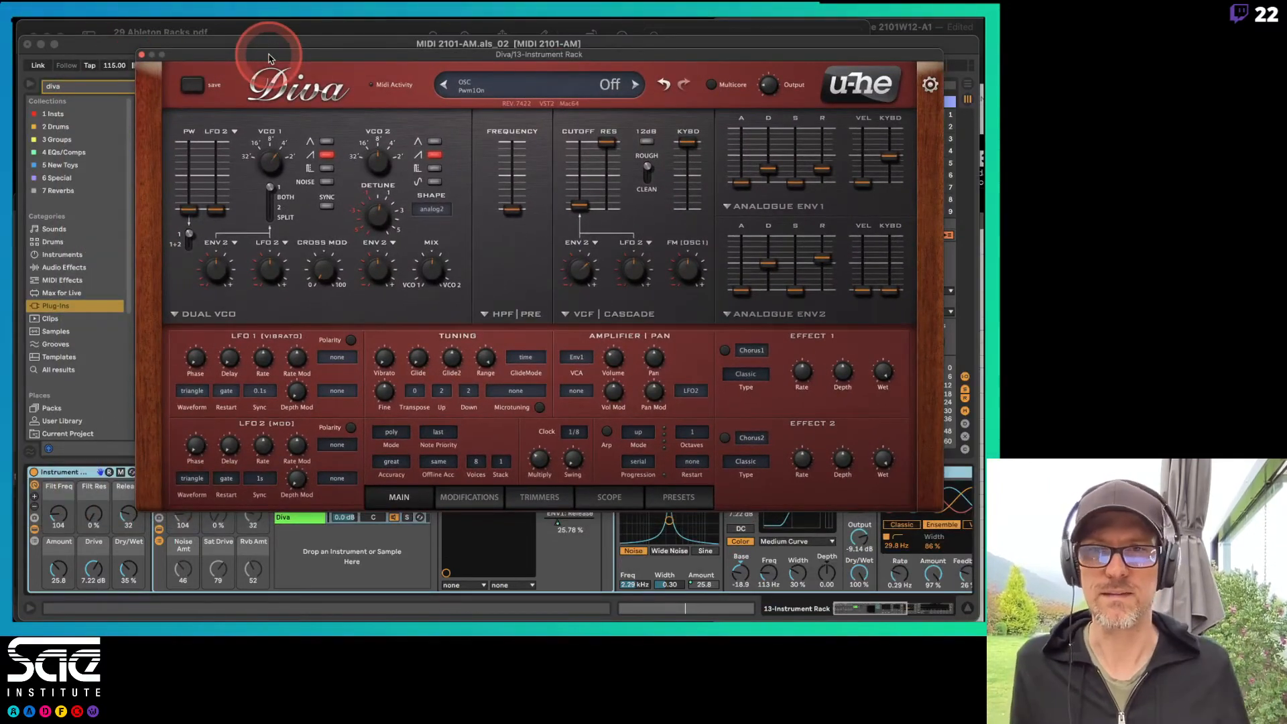
click(141, 55)
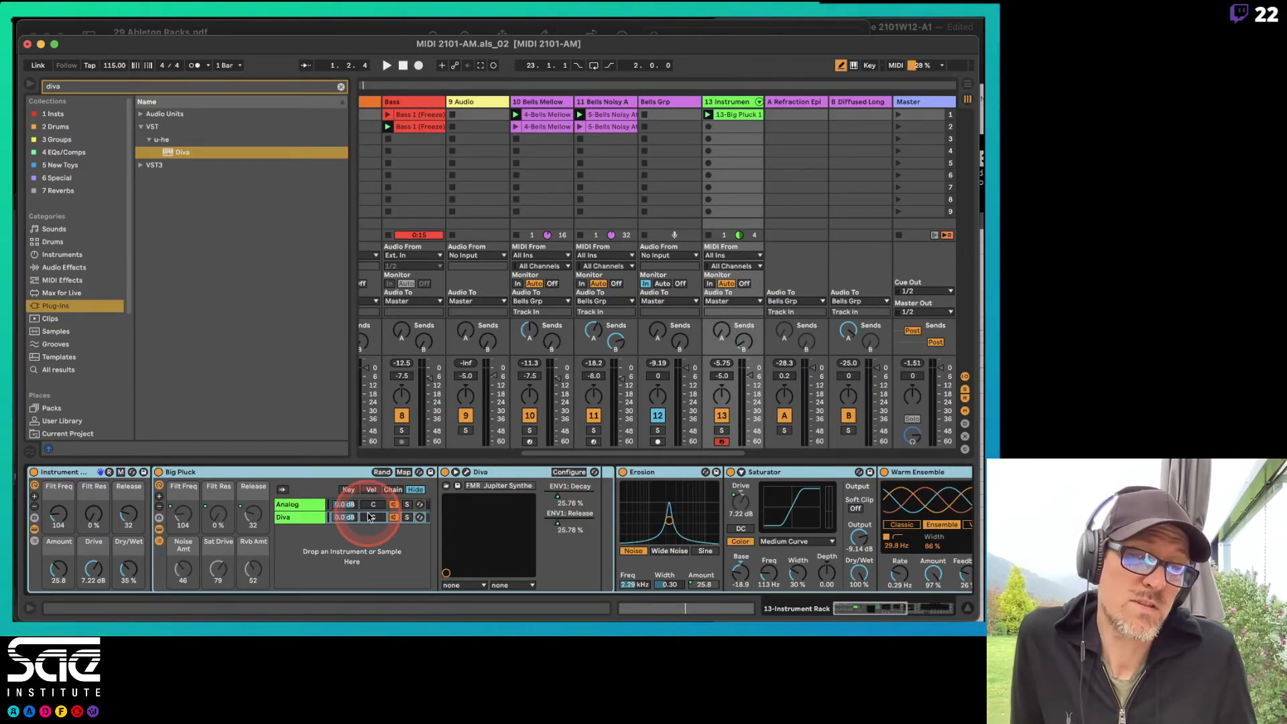
Show Big Pluck's chain select editor, extend the rack to eight visible macros and map the chain selector to Macro 7
click(295, 505)
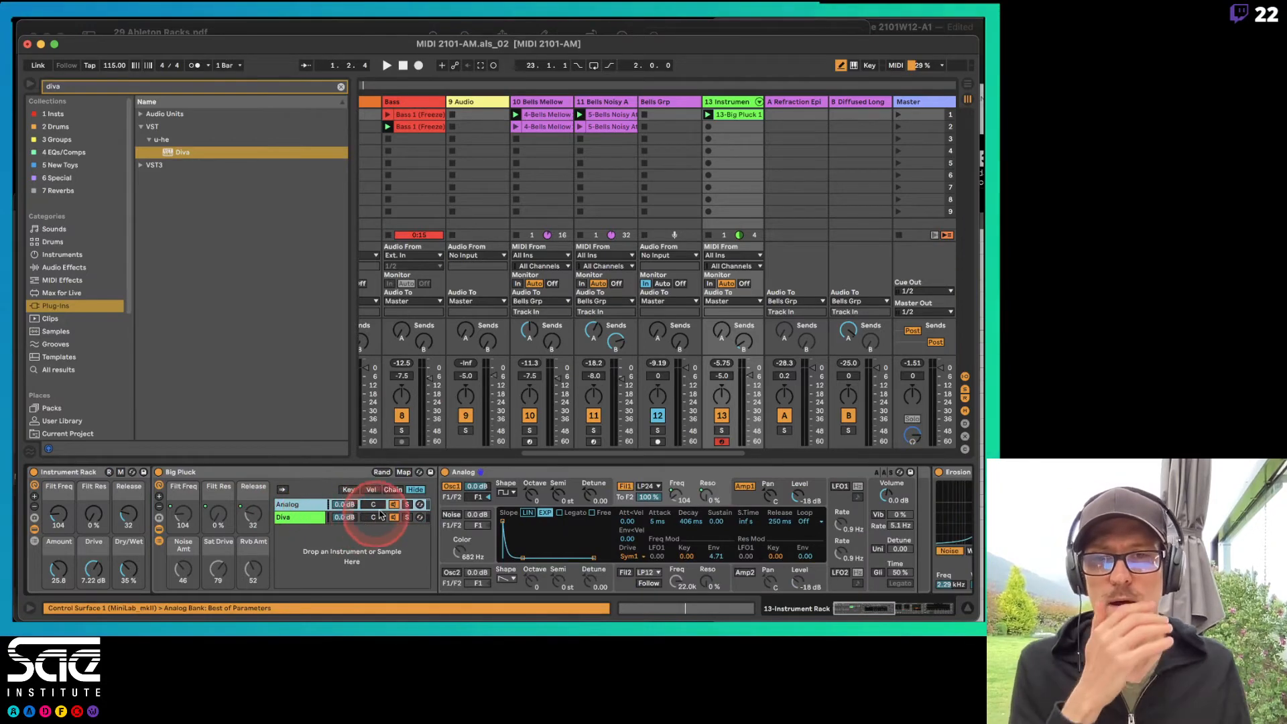
click(394, 490)
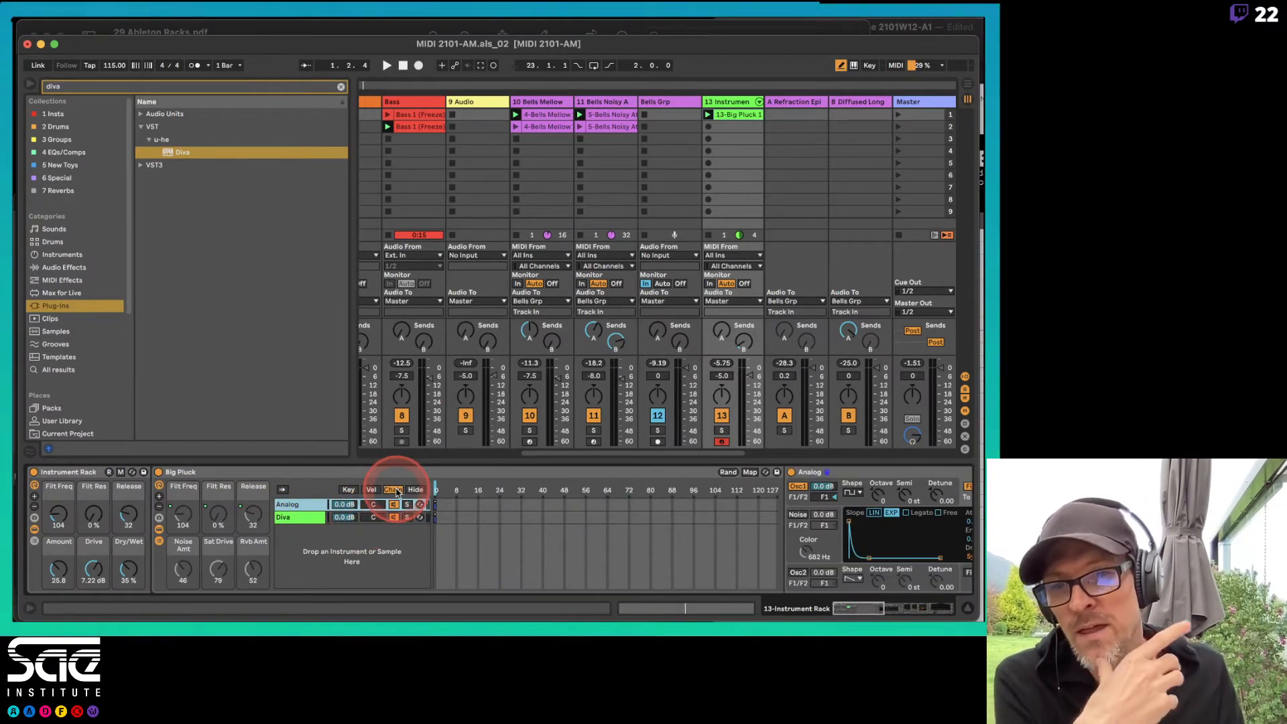
click(159, 497)
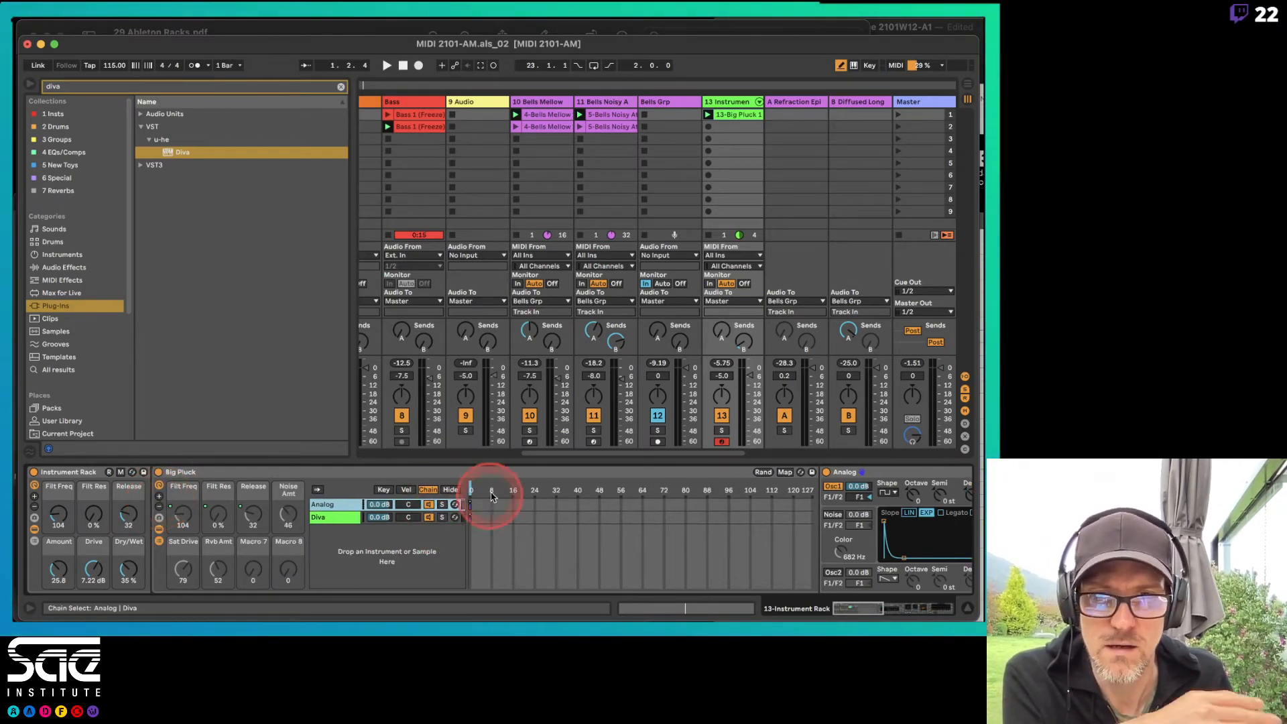
right_click(471, 491)
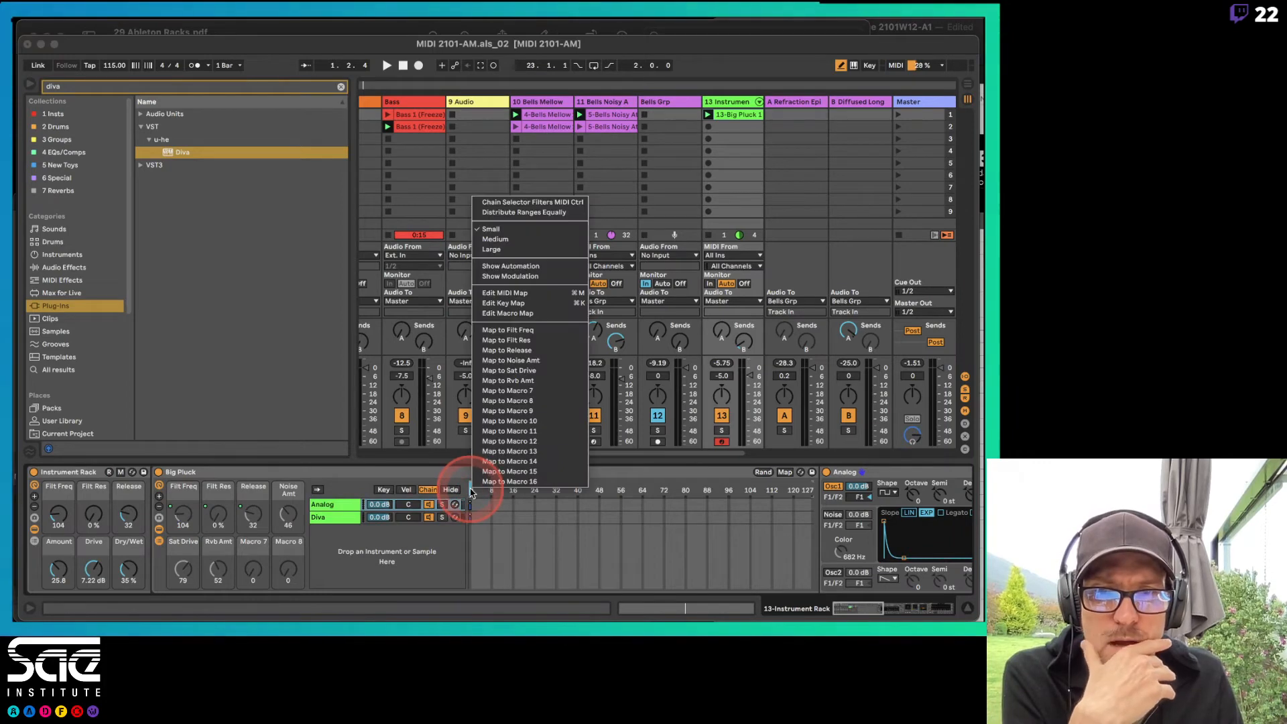
click(523, 393)
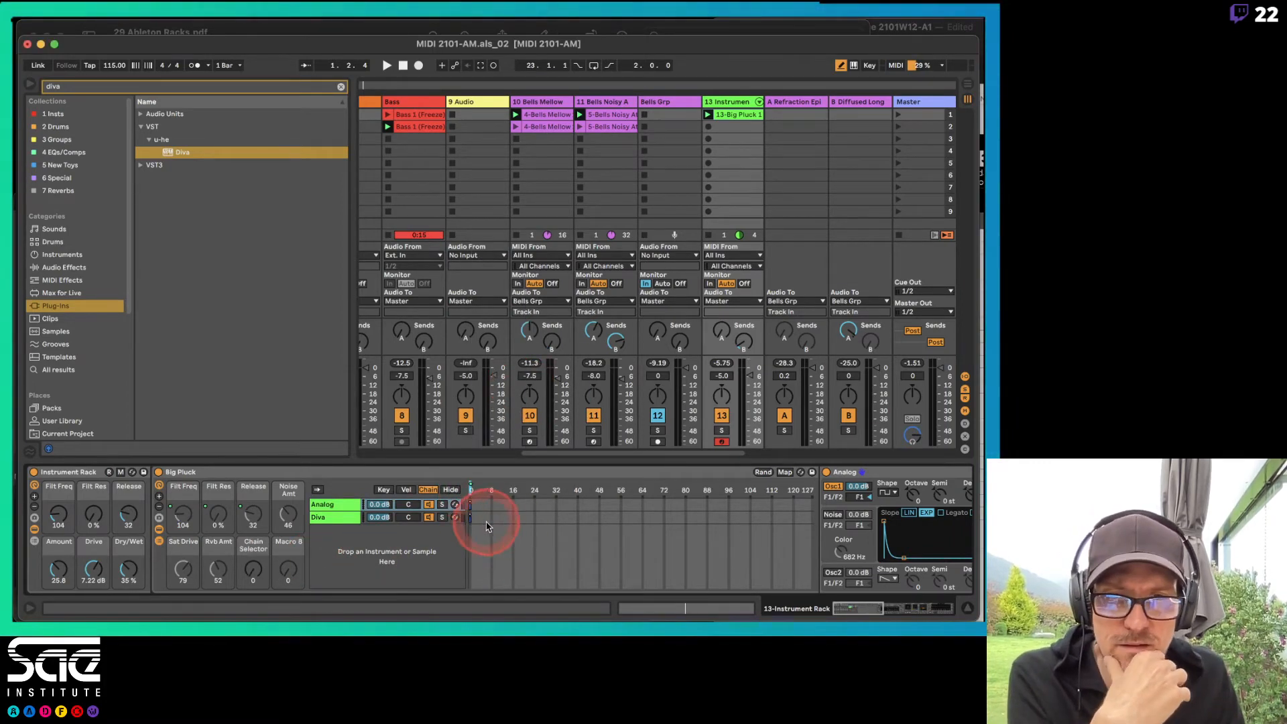
Set overlapping chain select zones in Big Pluck, from about 40 to 127 for Diva and from 0 to about 80 for Analog
drag(471, 519, 830, 523)
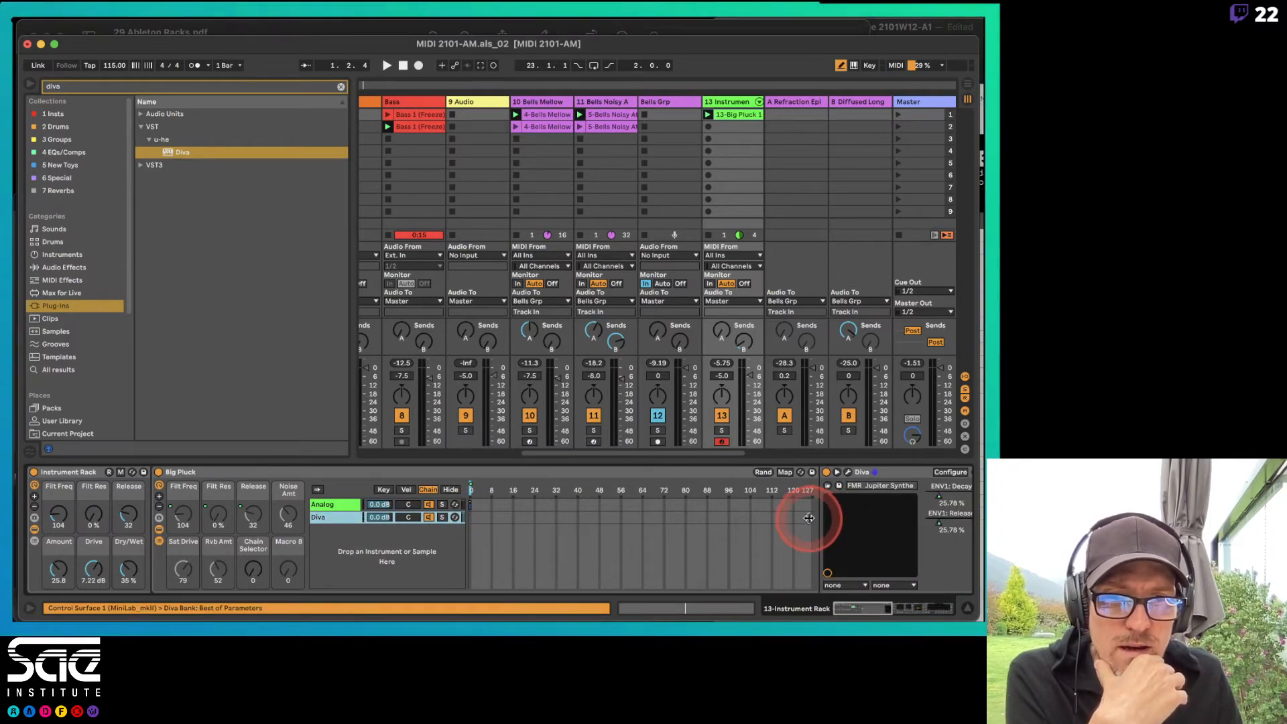
drag(809, 518, 577, 519)
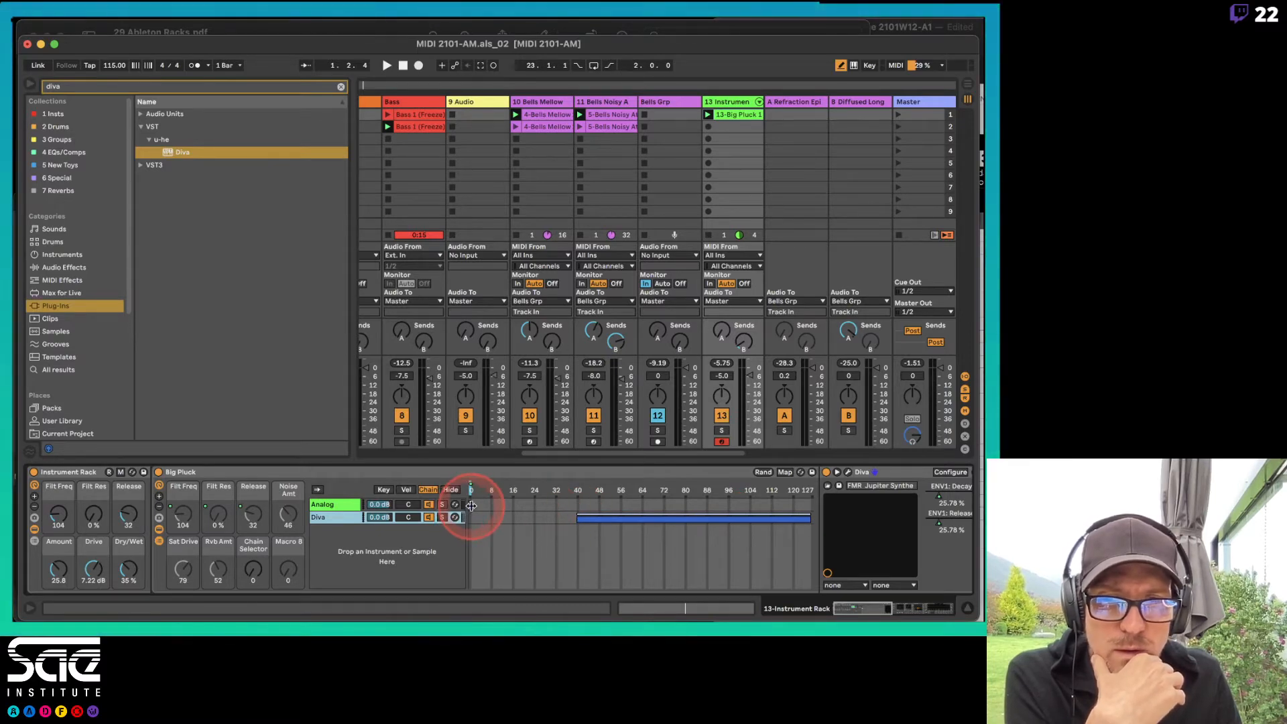
drag(470, 506, 685, 513)
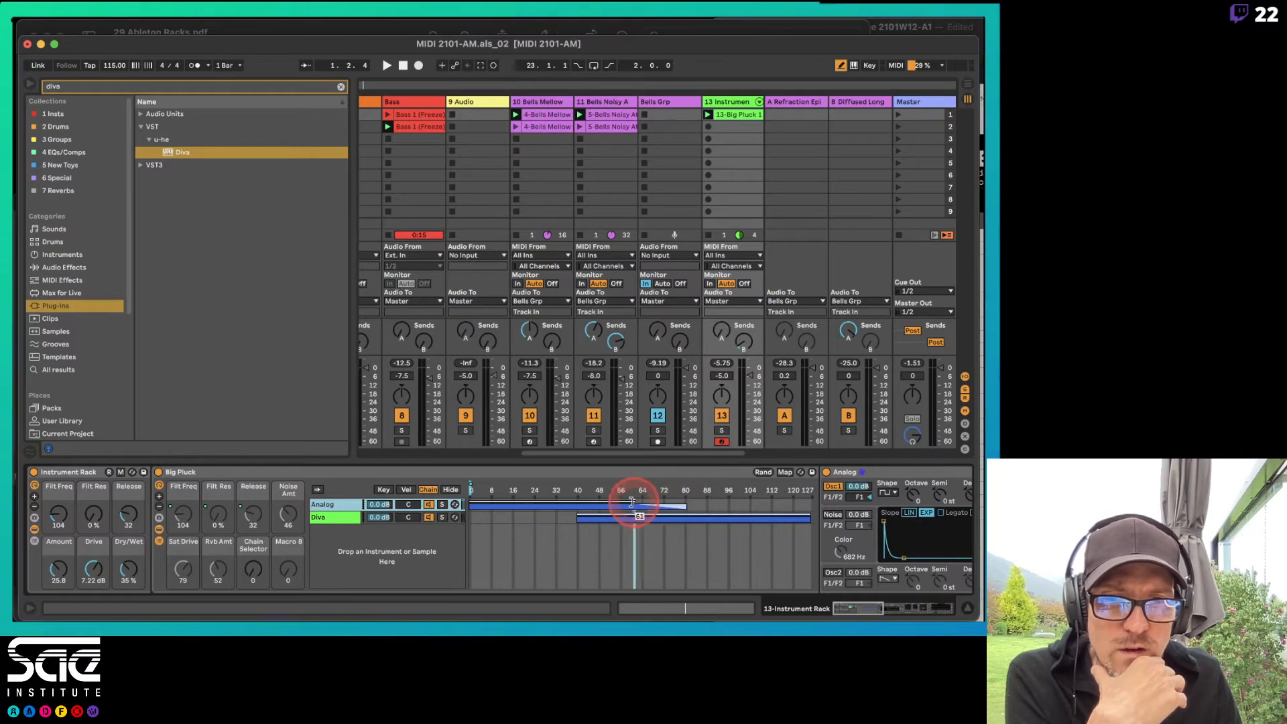
Crossfade the overlapping chain zones, fading Analog out from about 63 and fading Diva in up to about the same point
drag(580, 514, 682, 521)
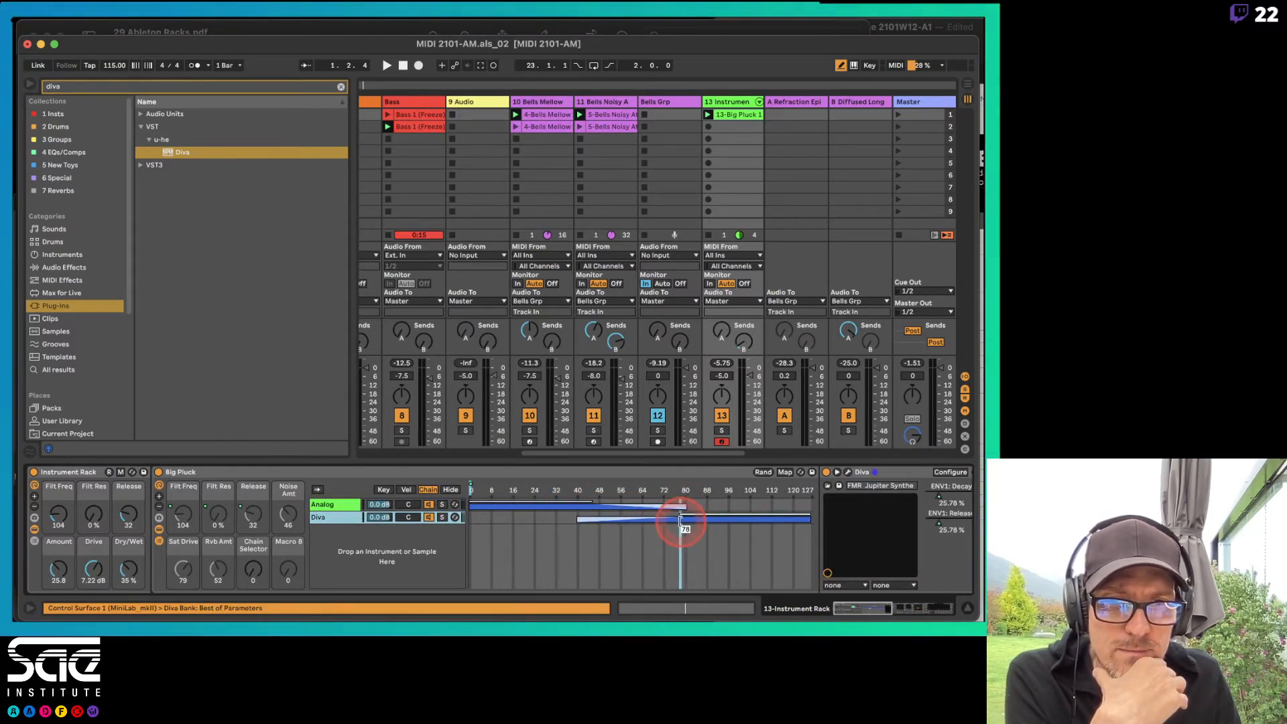
drag(589, 504, 638, 504)
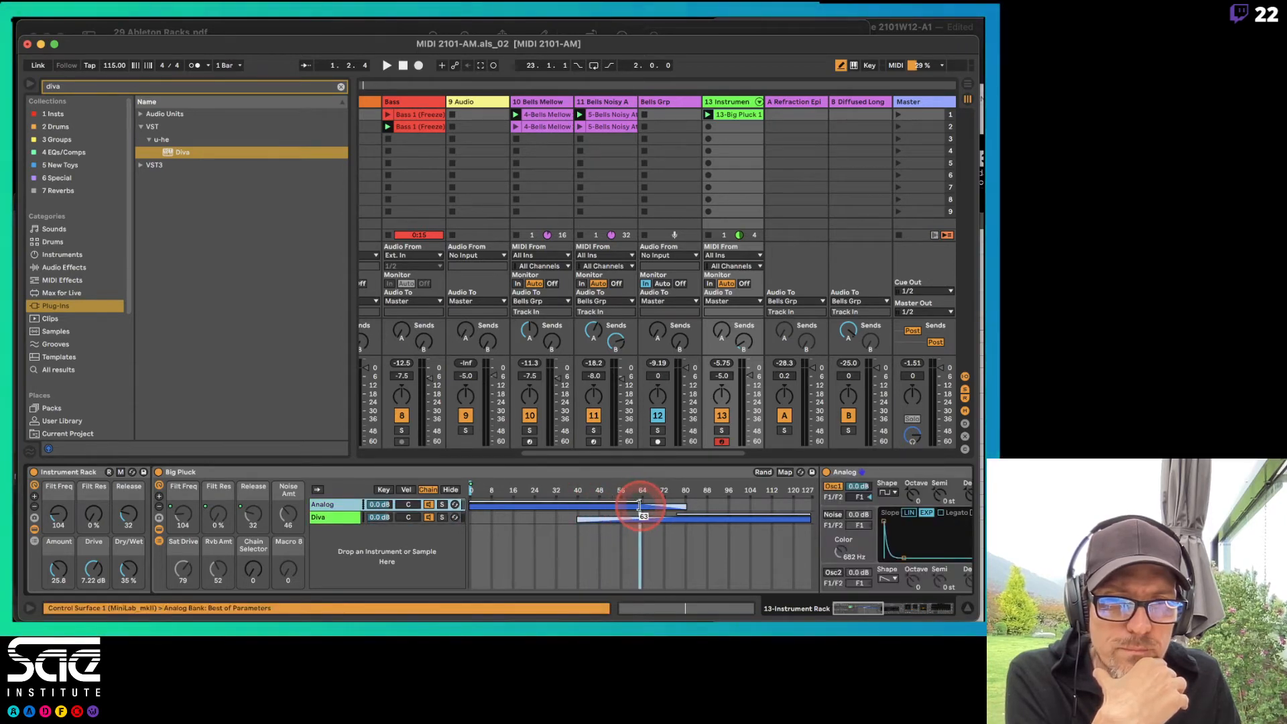
click(642, 515)
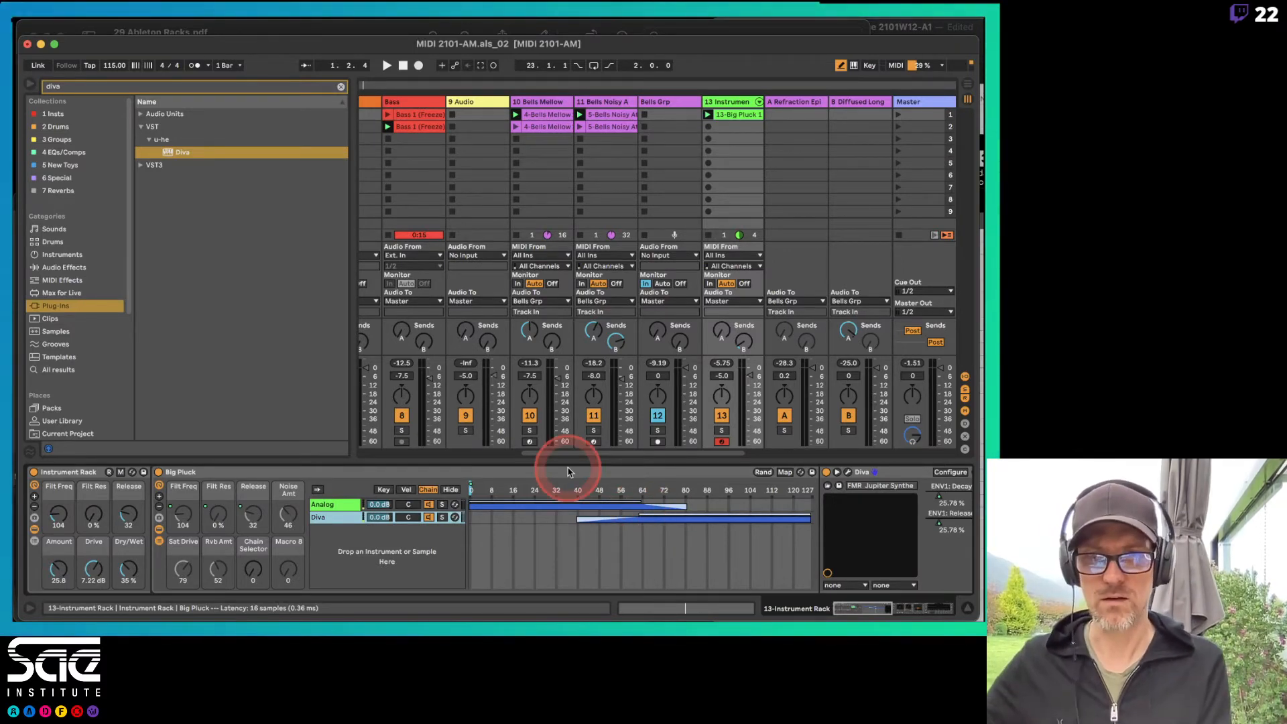
Map Big Pluck's Chain Selector macro to a macro of the enclosing Instrument Rack and select the enclosing rack for hardware control
right_click(253, 569)
click(318, 323)
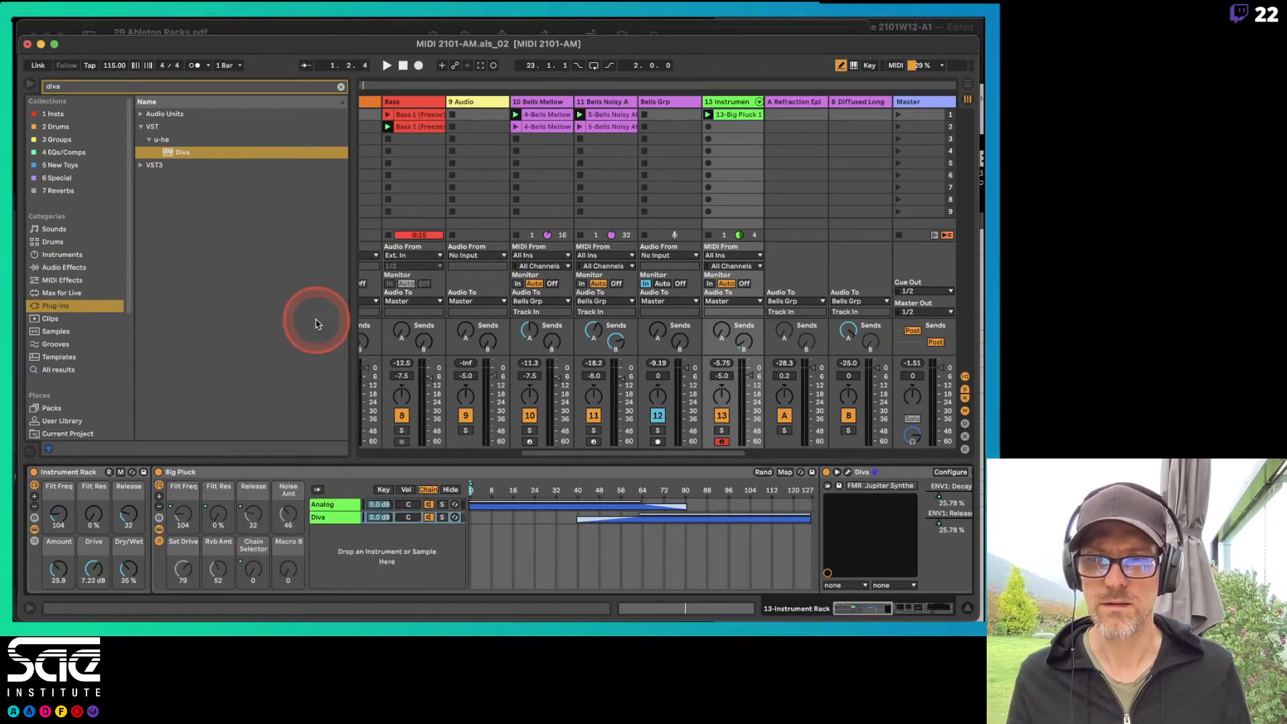
click(92, 474)
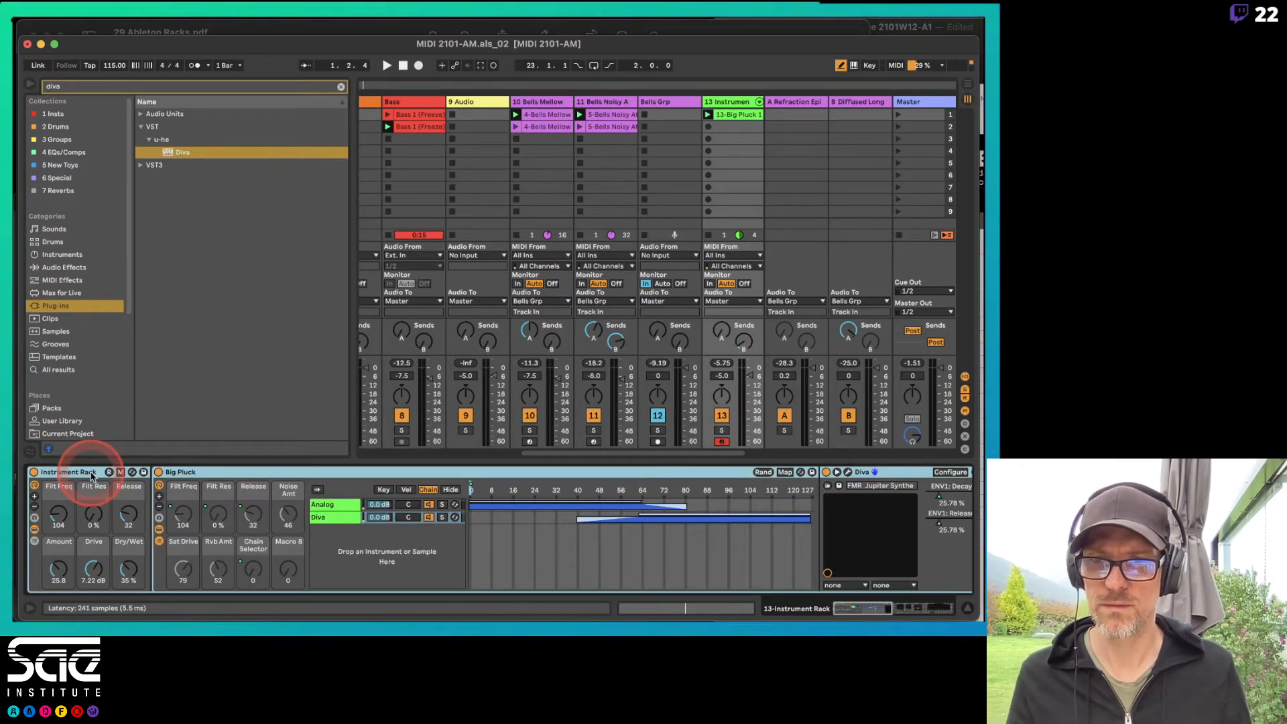
click(198, 472)
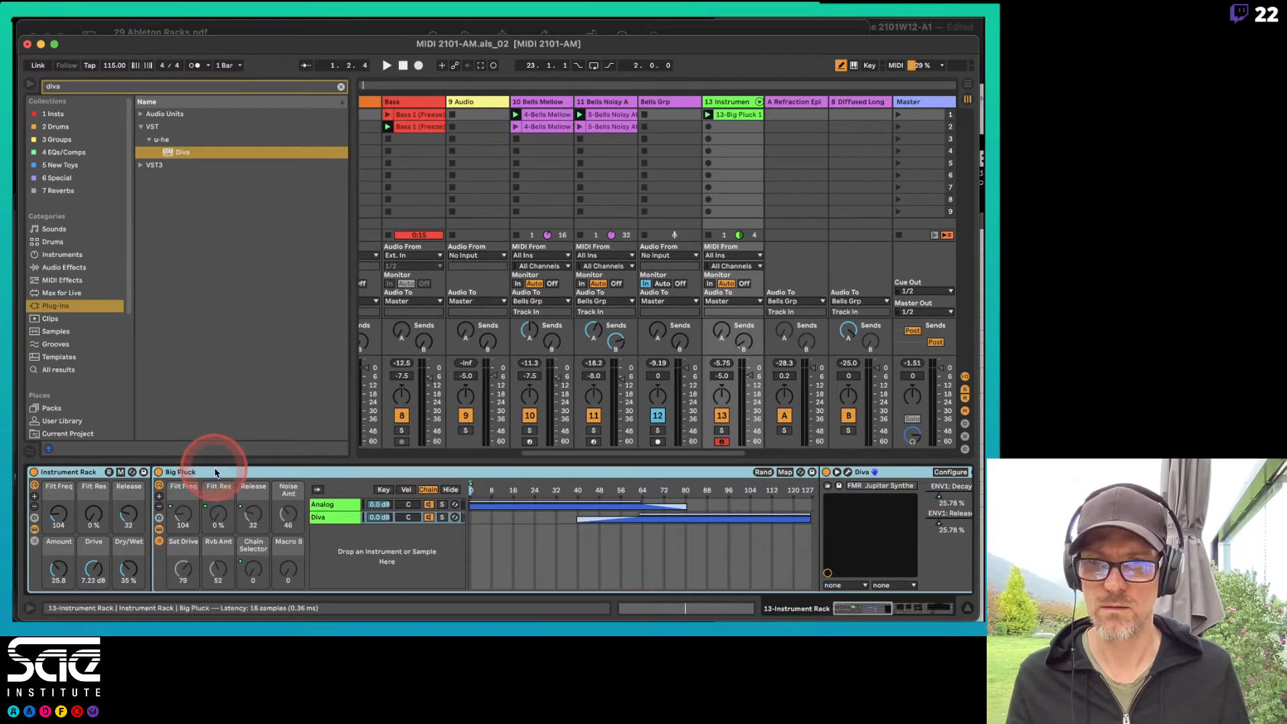
click(59, 480)
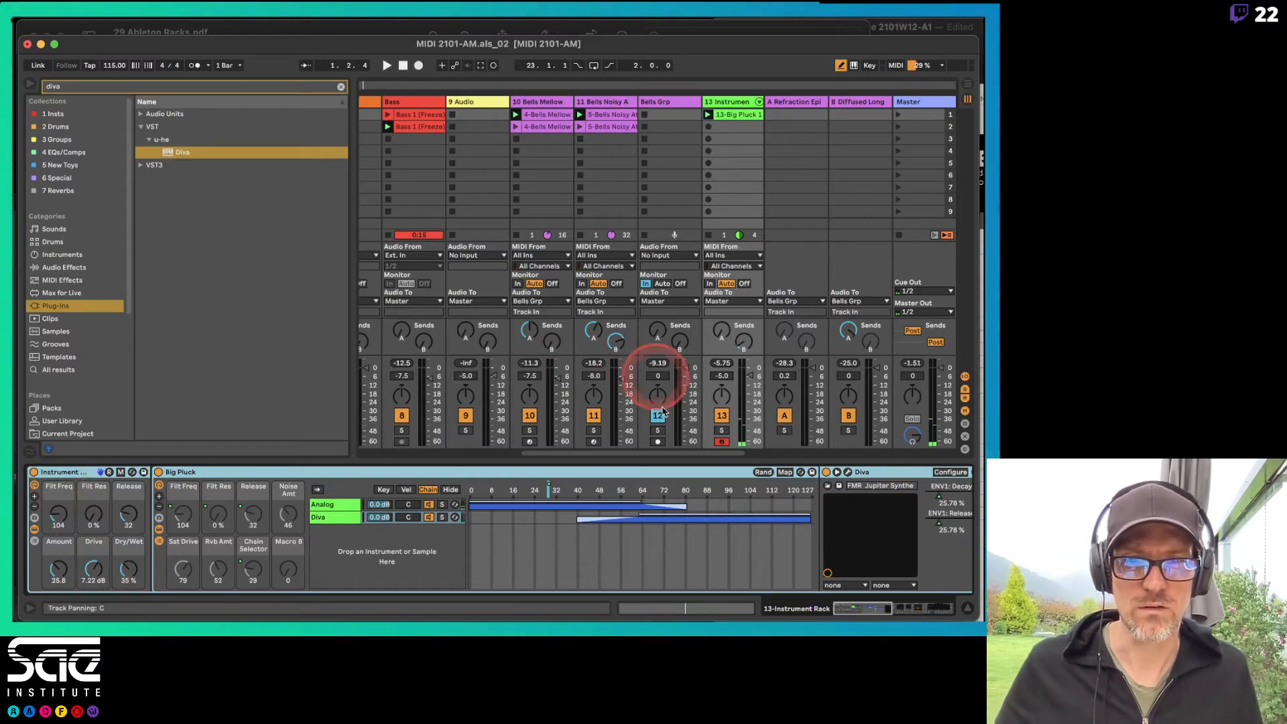
Widen the chain crossfade by starting Diva's zone at about 18 and ending Analog's at about 112, and reselect the enclosing rack for hardware control
mouse_move(582, 519)
mouse_down()
mouse_move(530, 517)
mouse_move(606, 518)
mouse_move(517, 517)
mouse_move(597, 513)
mouse_up()
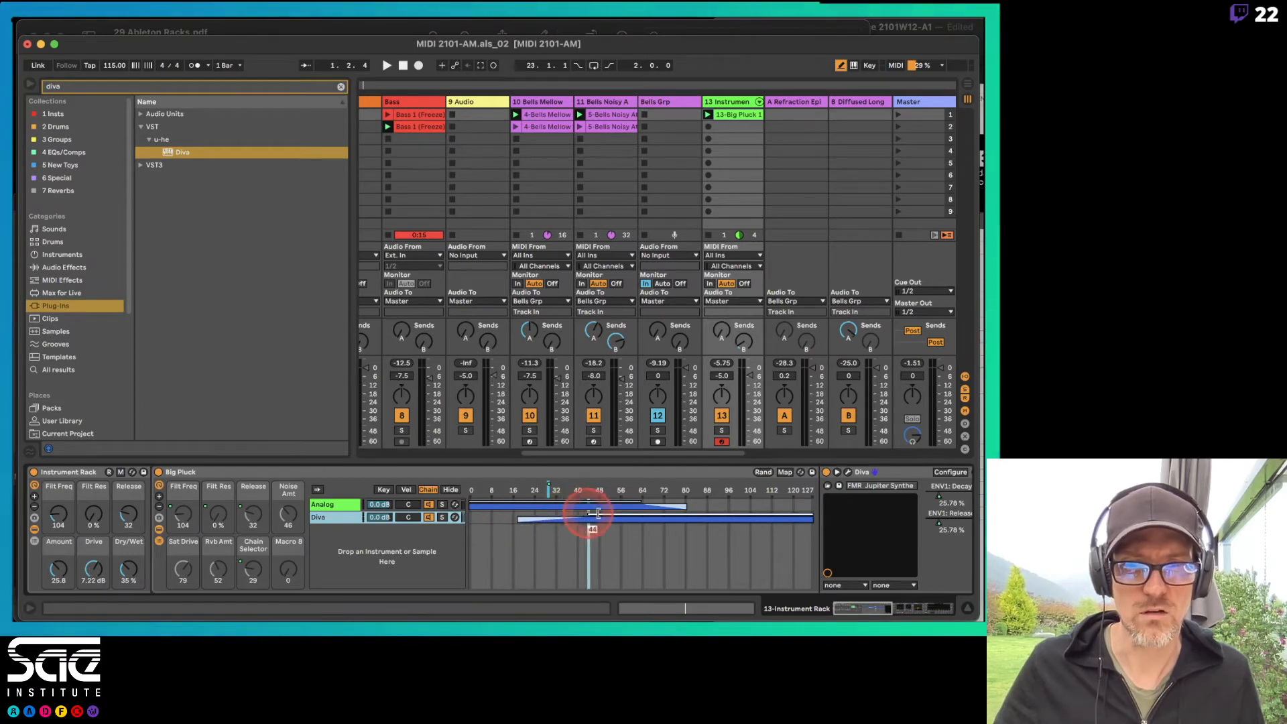
drag(681, 505, 772, 504)
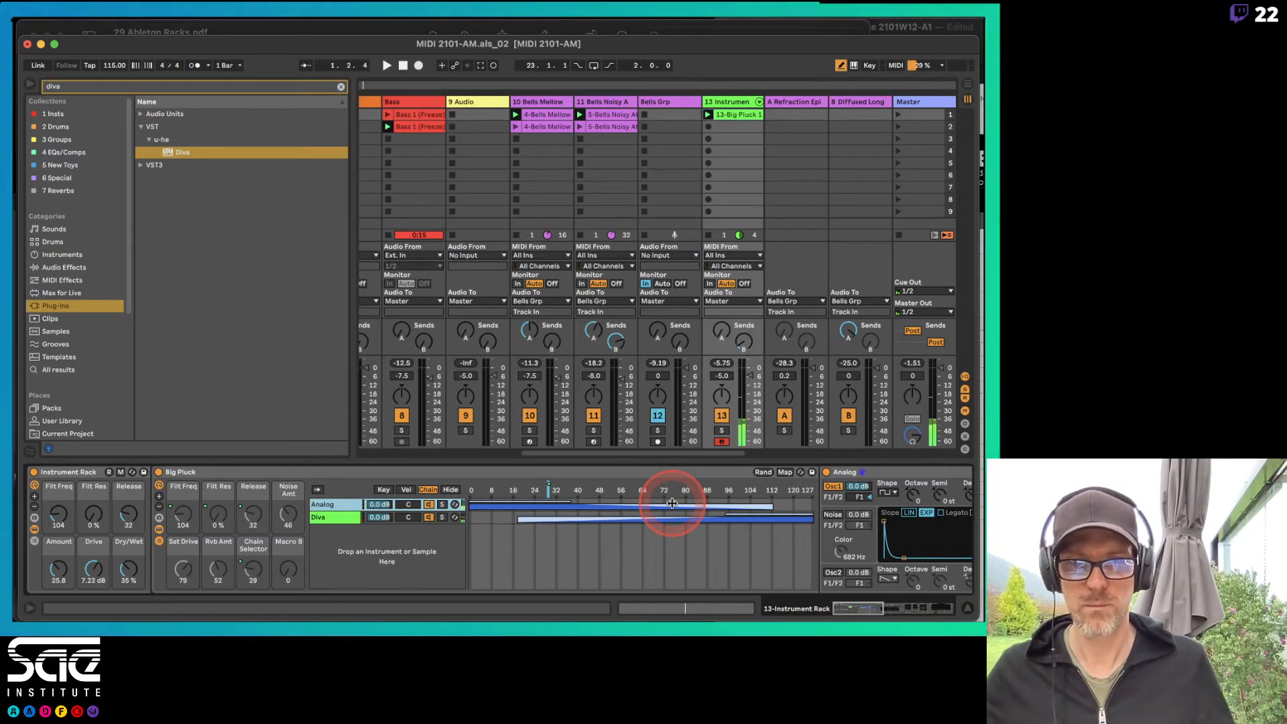
click(313, 473)
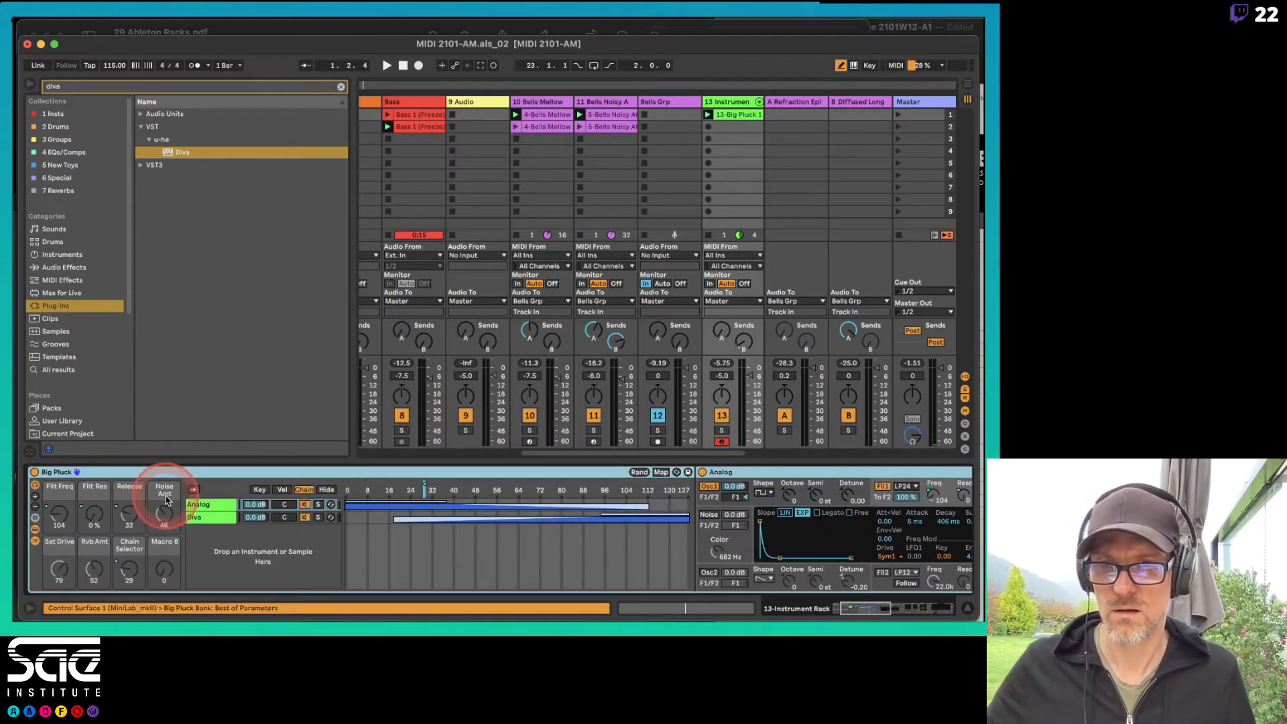
scroll(166, 500, left, 3)
click(82, 472)
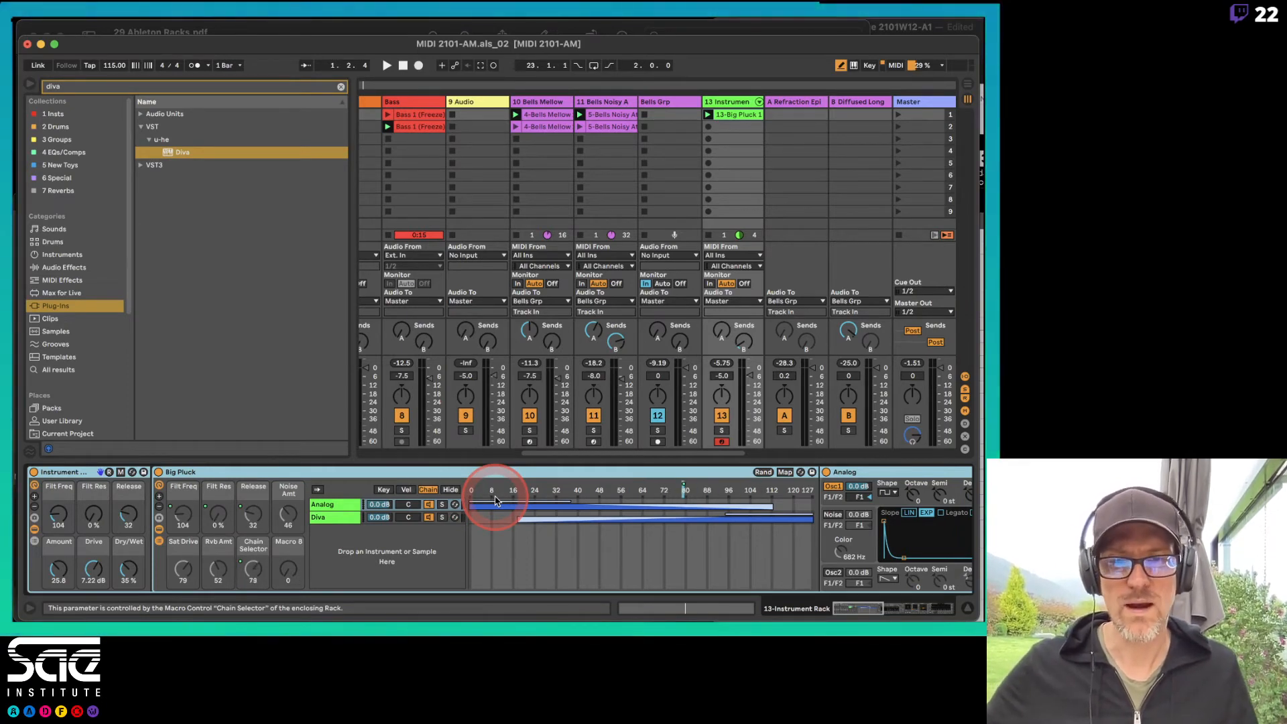
Compare the devices in Big Pluck's Analog and Diva chains by switching between the two, ending on Diva
click(335, 517)
click(331, 504)
click(334, 517)
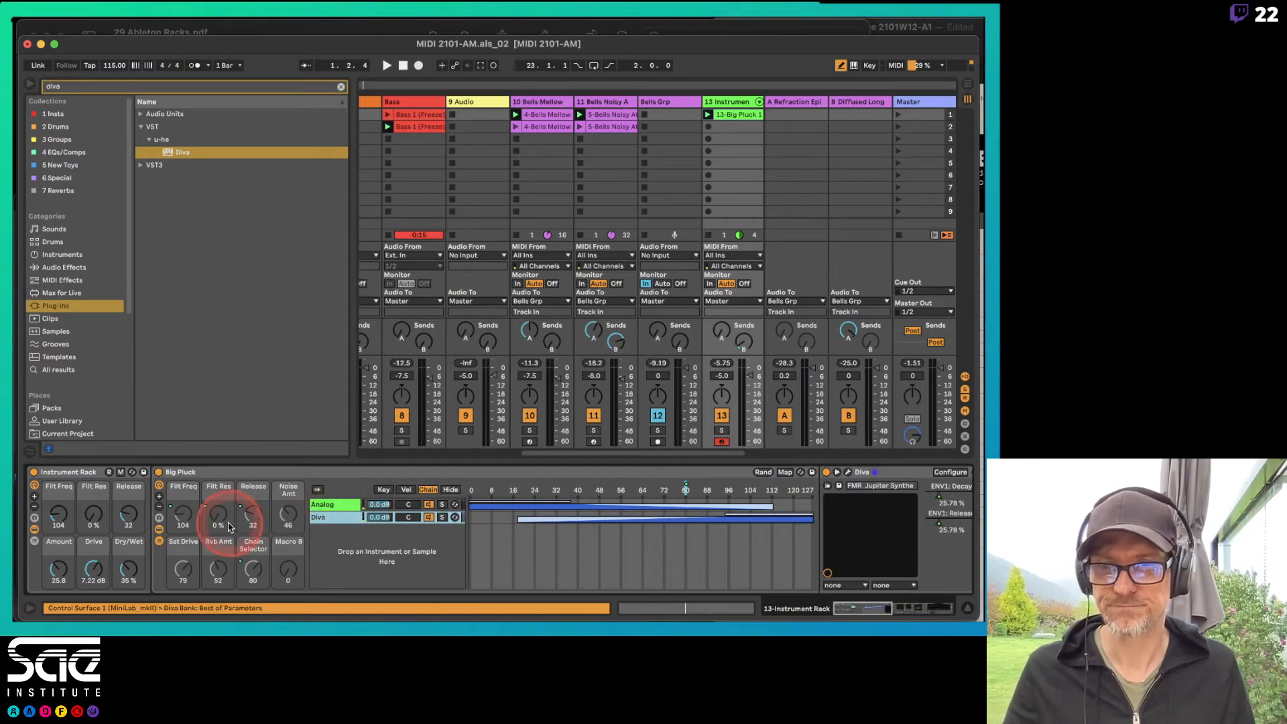
click(330, 504)
click(334, 517)
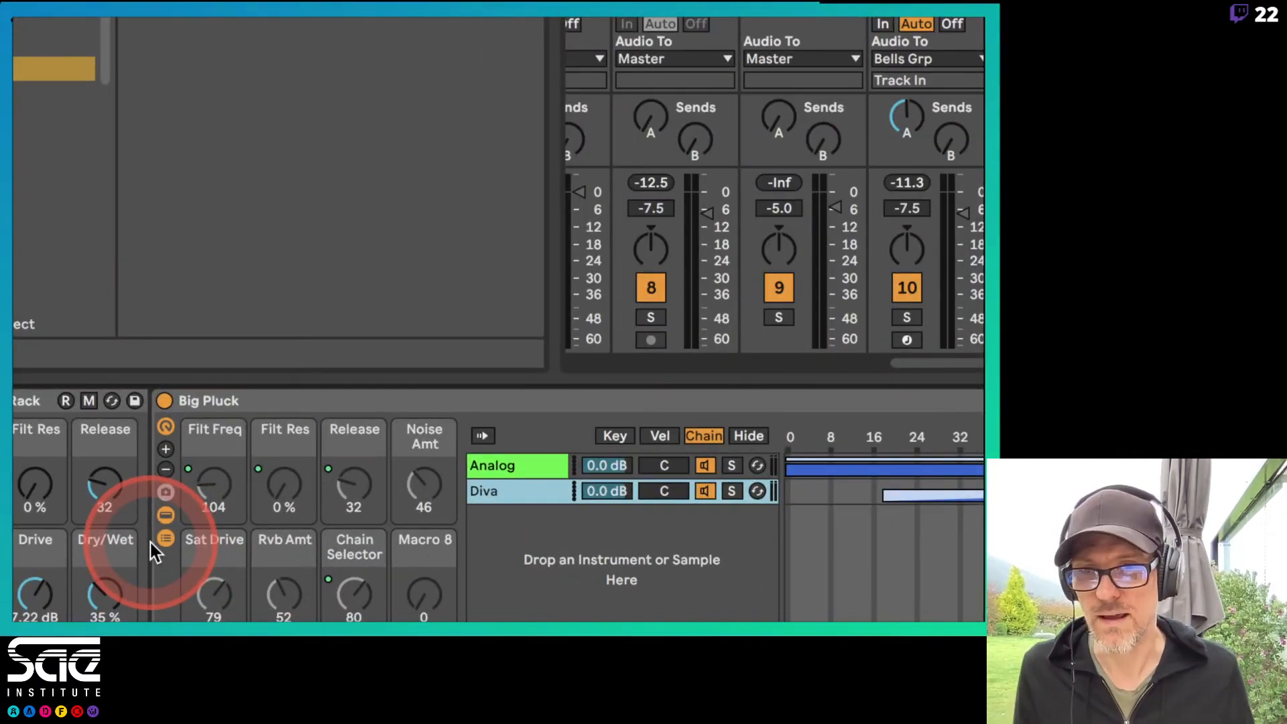
Review Big Pluck's chain list and the Analog/Diva crossfade in its chain zone editor
click(162, 533)
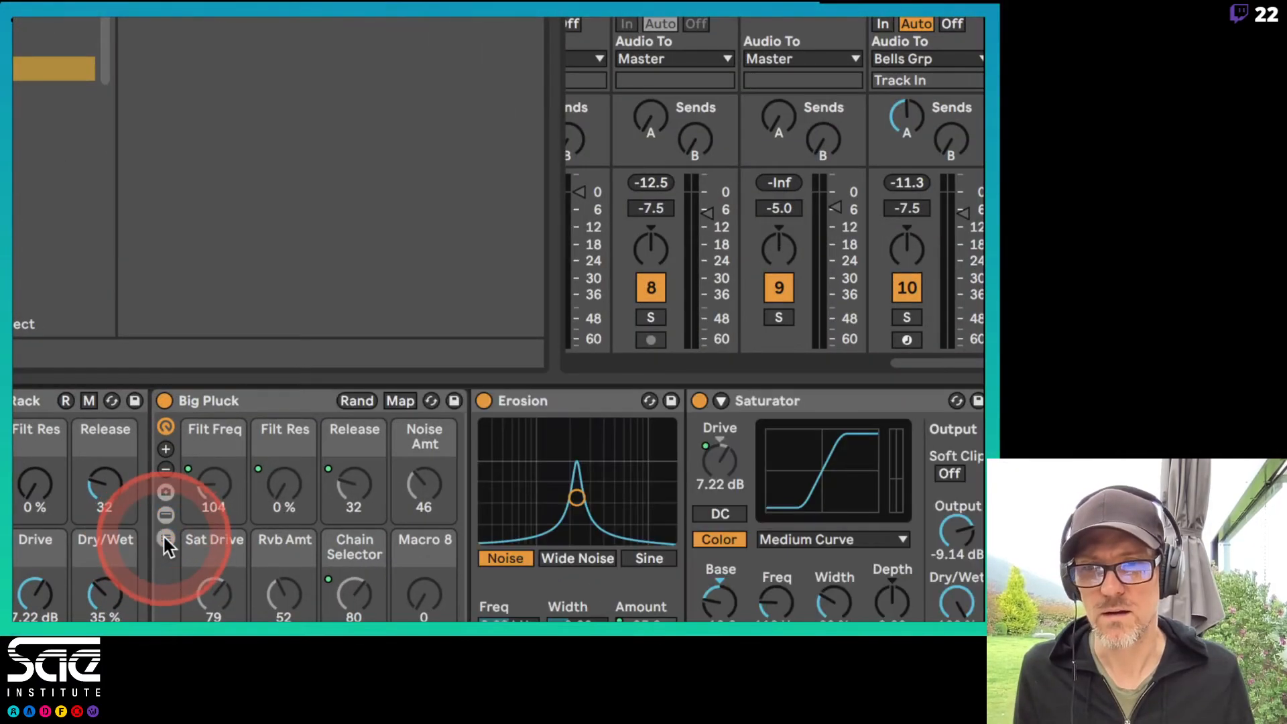
click(163, 533)
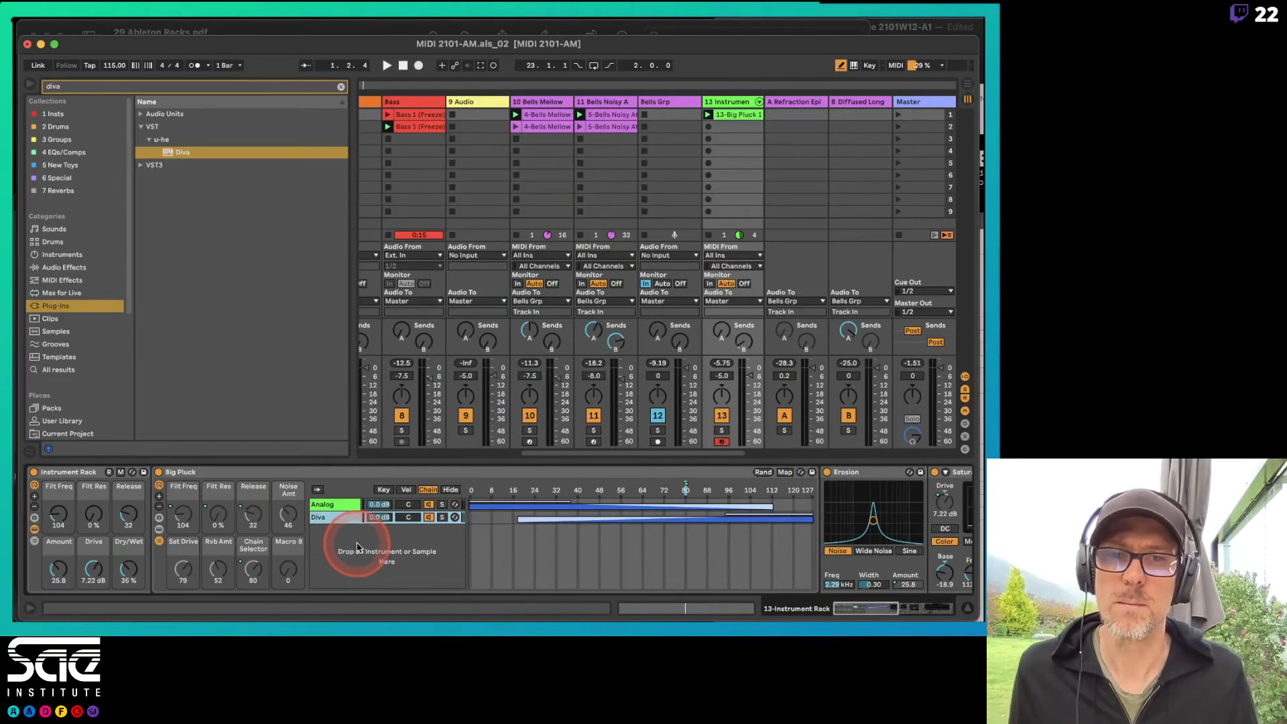
click(449, 490)
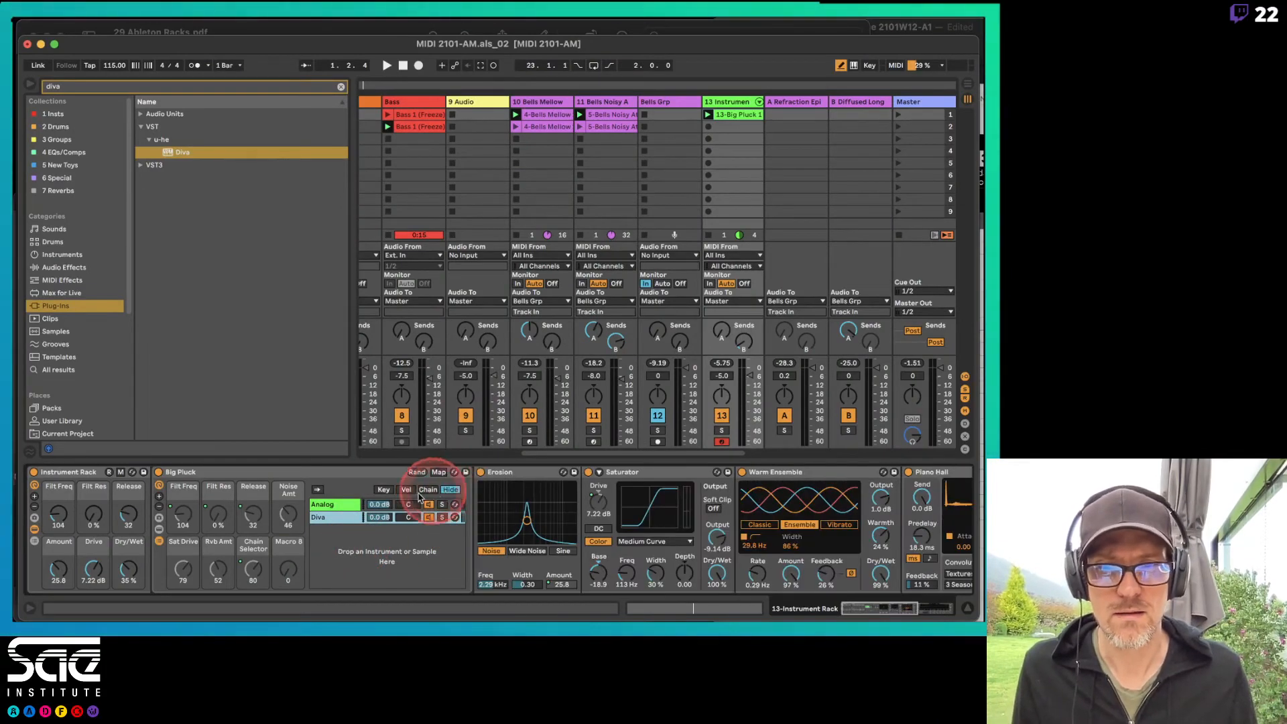
click(430, 491)
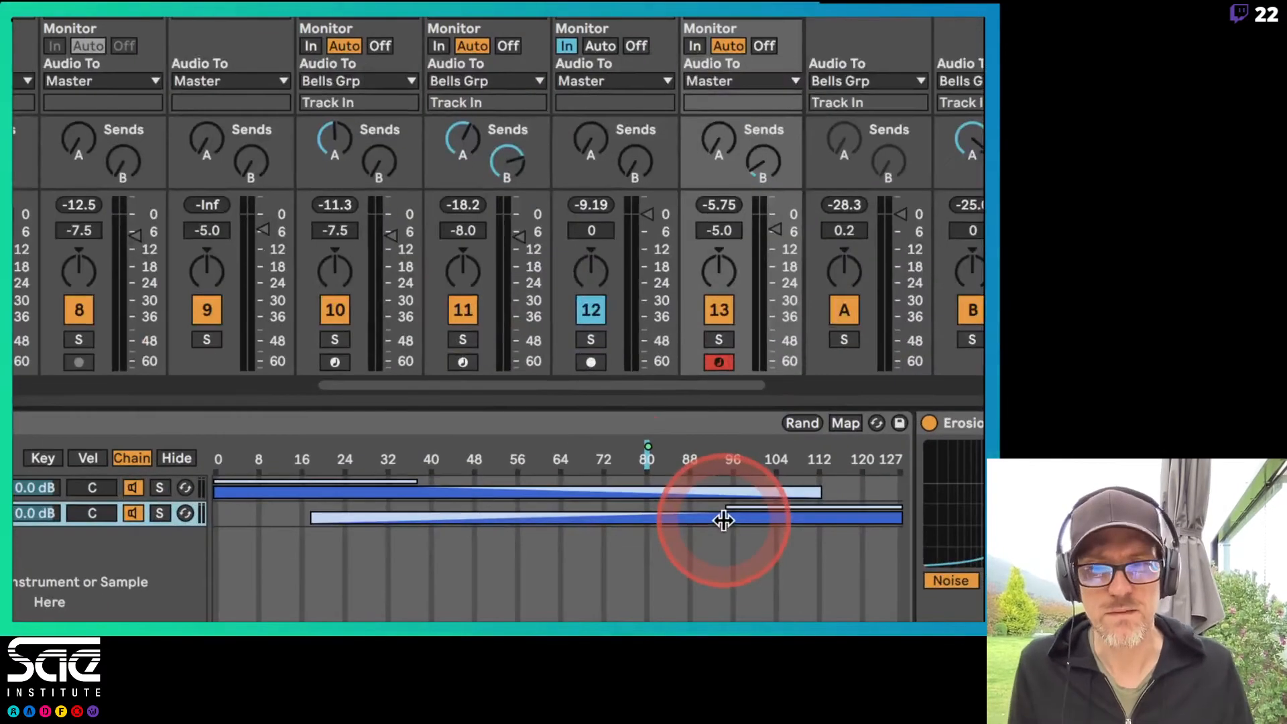
mouse_move(416, 480)
mouse_down()
mouse_move(704, 478)
mouse_move(393, 470)
mouse_up()
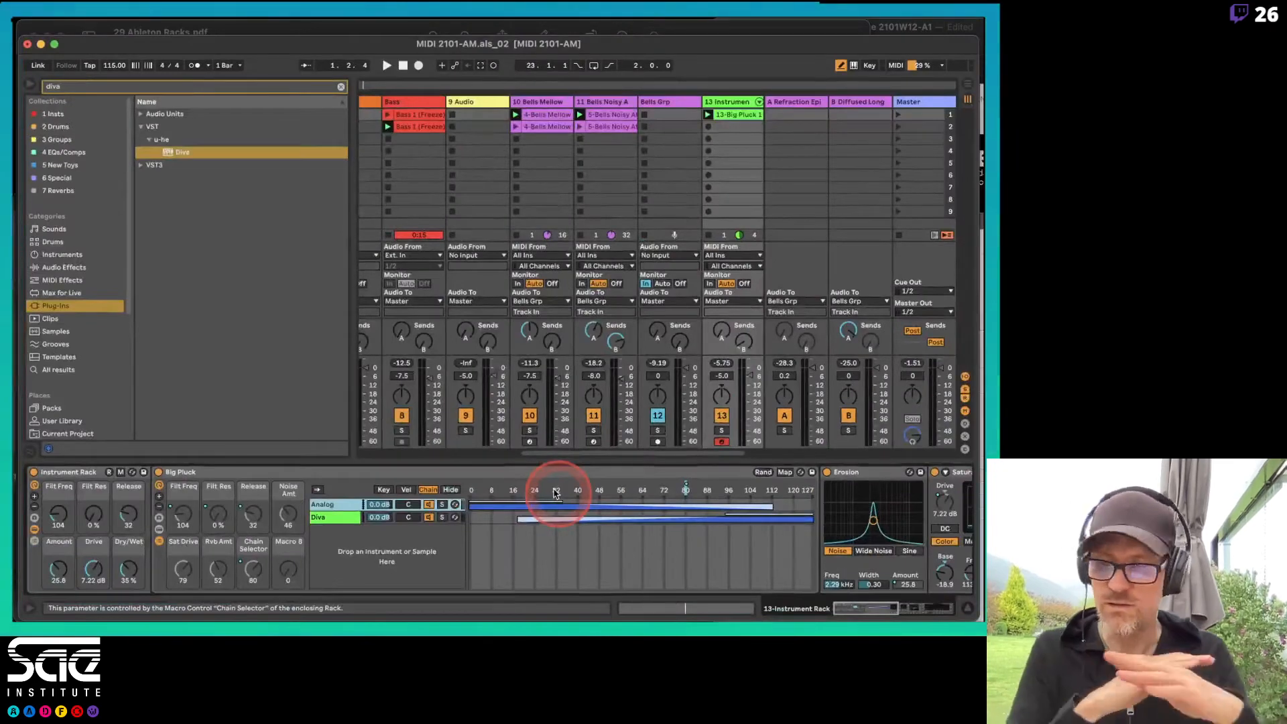
Save the enclosing Instrument Rack as the preset "Mega Pluck" and move it to the Instruments folder of Ableton Plug-ins
click(165, 472)
click(68, 473)
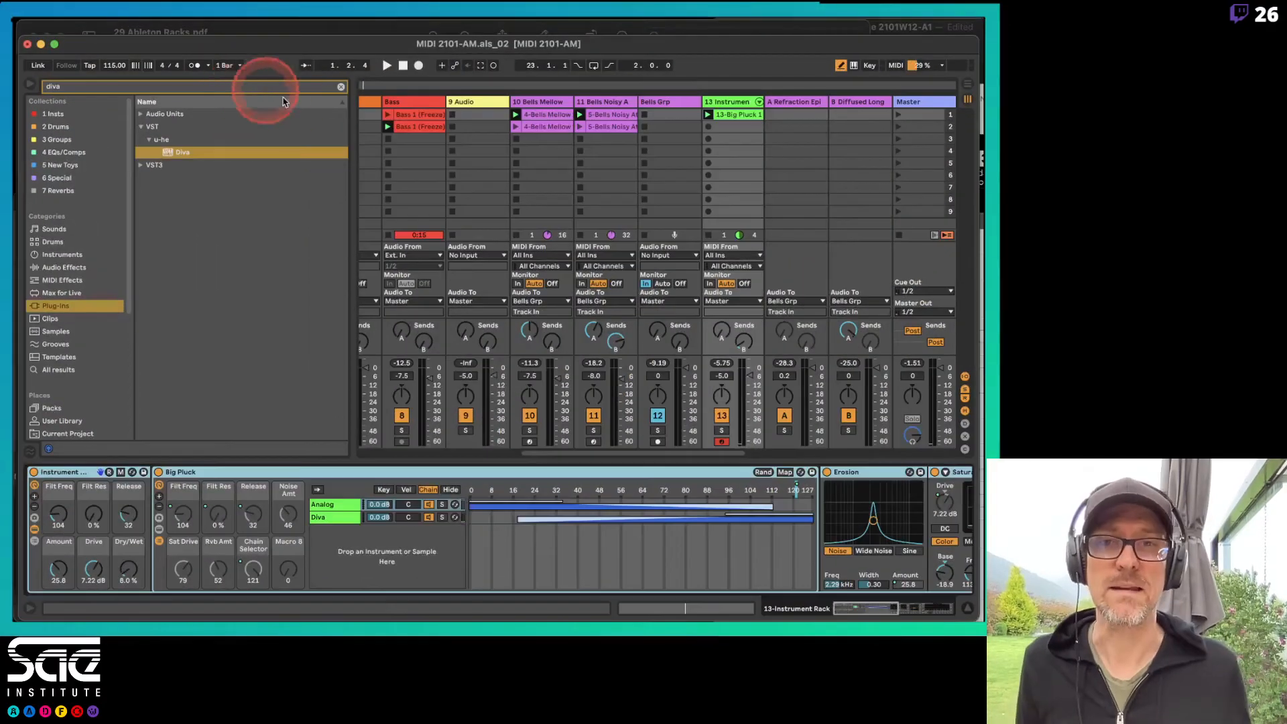
click(341, 87)
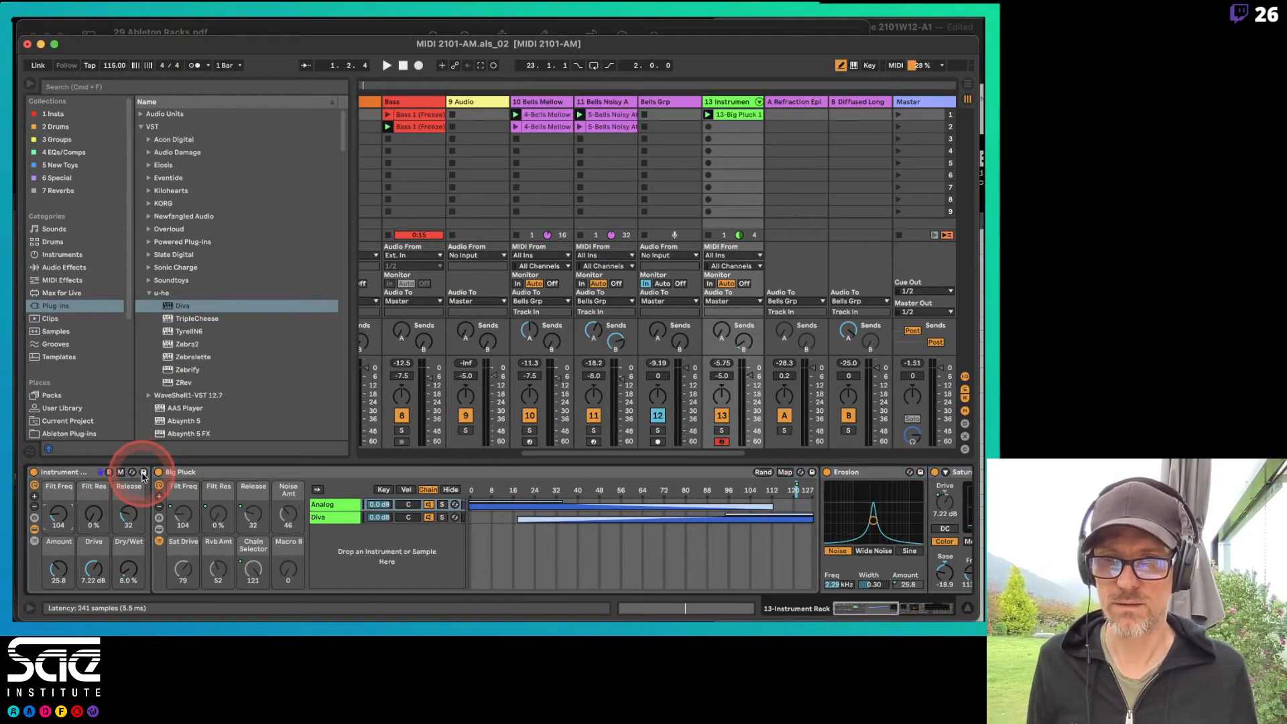
click(143, 473)
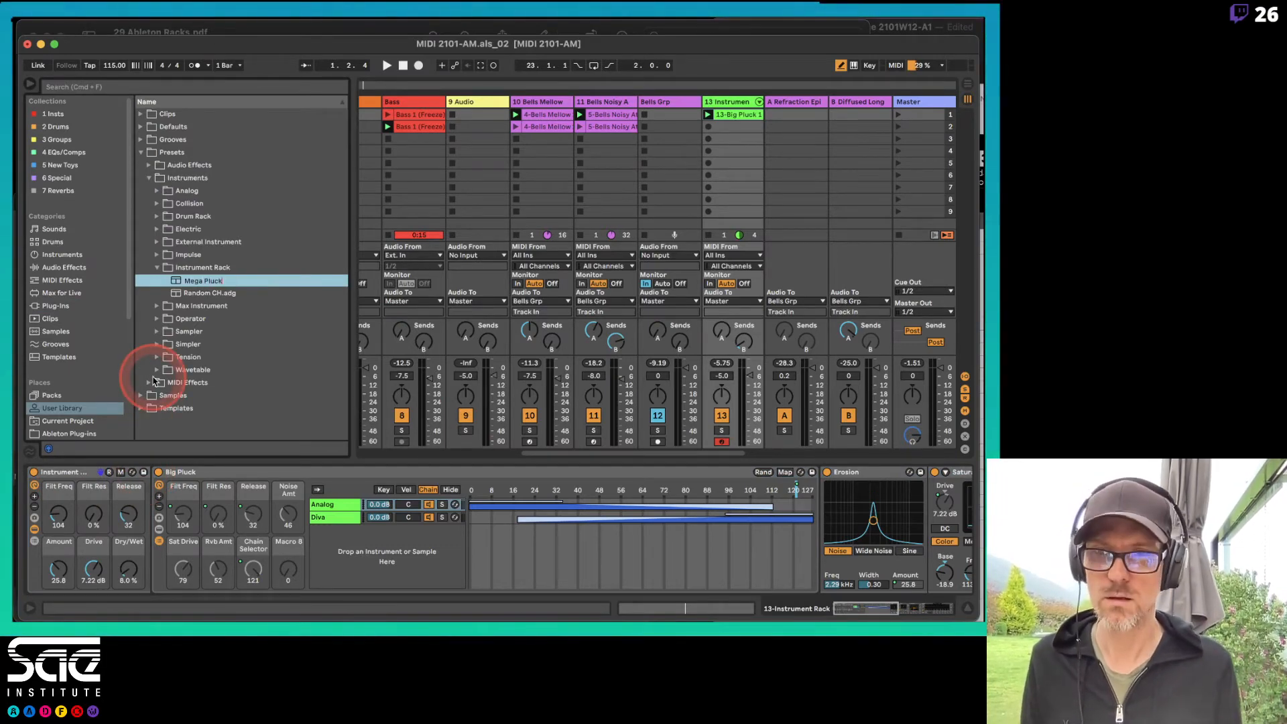
text(Mega Pluck)
key(Return)
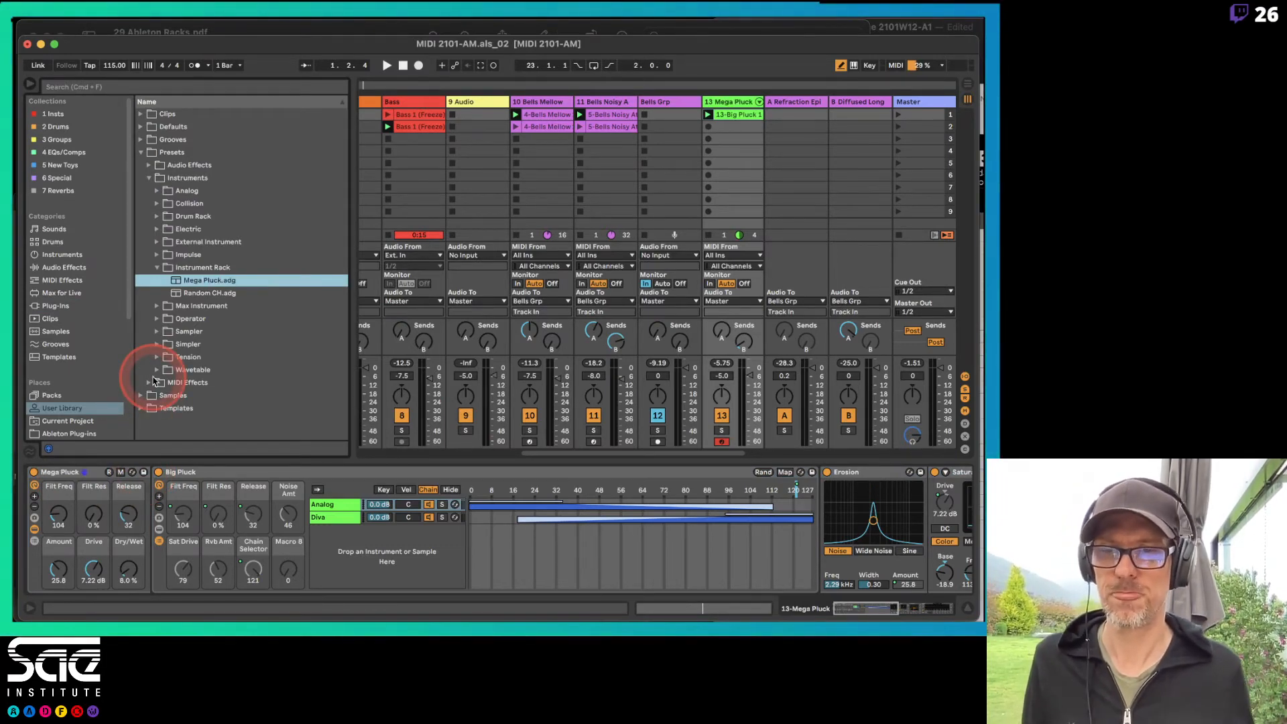
drag(203, 282, 220, 220)
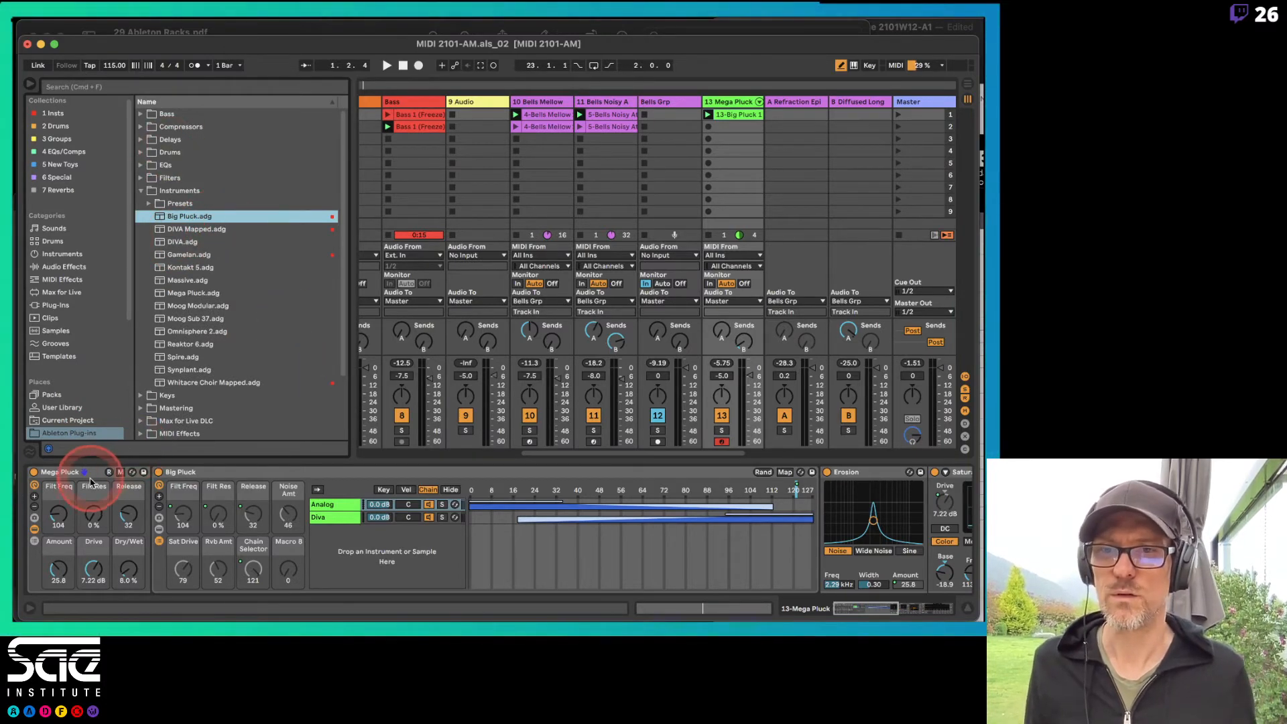
Delete the Mega Pluck rack from track 13 and the Utility from the Bells Grp track
click(93, 477)
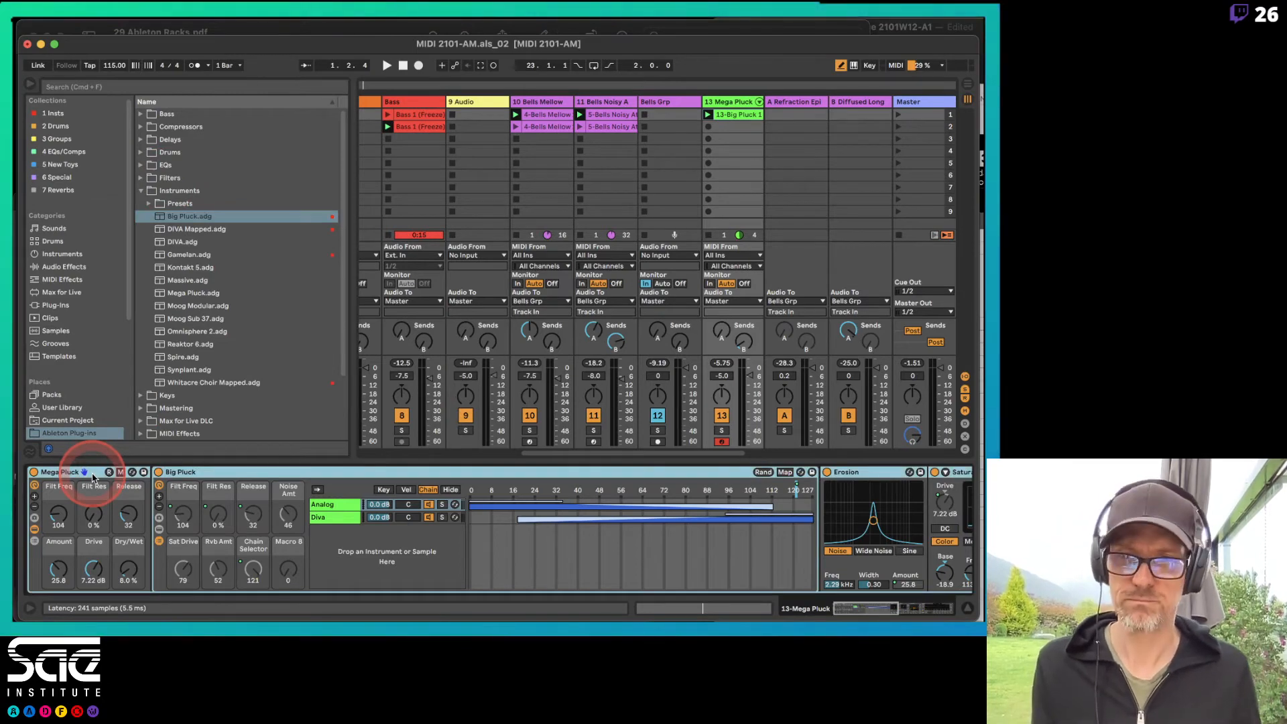
key(Delete)
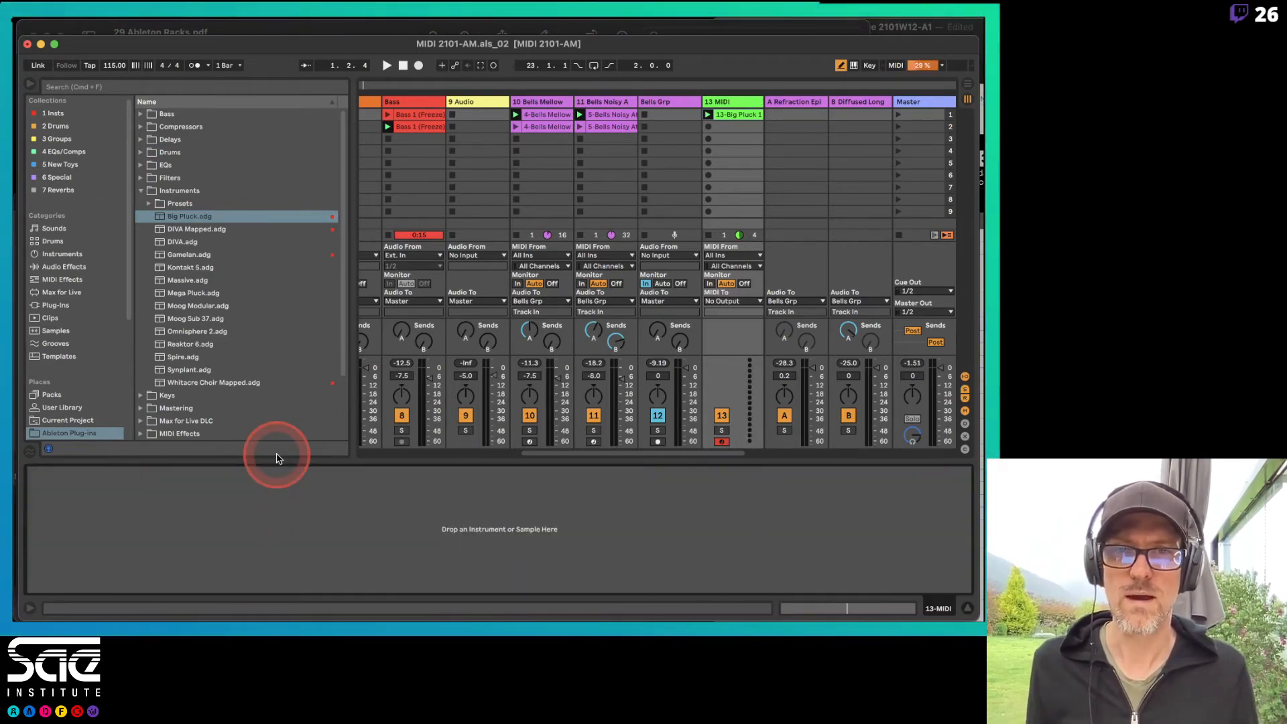
scroll(725, 128, right, 2)
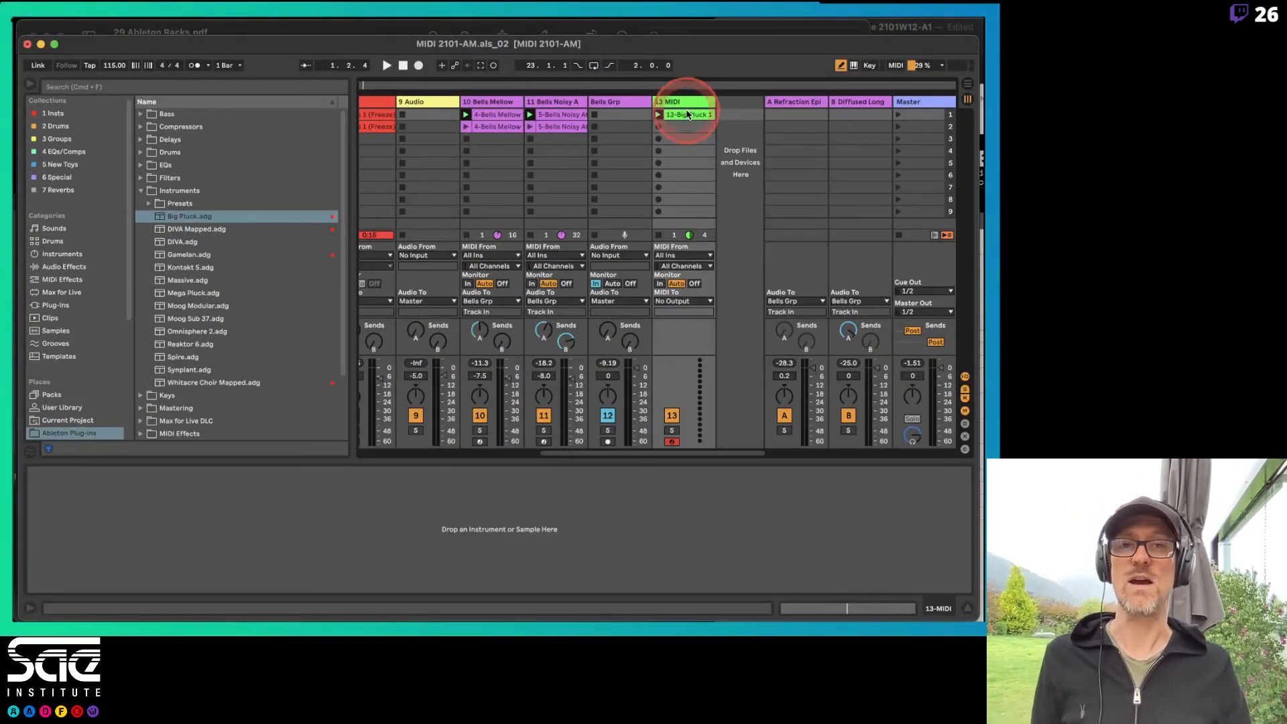
click(636, 107)
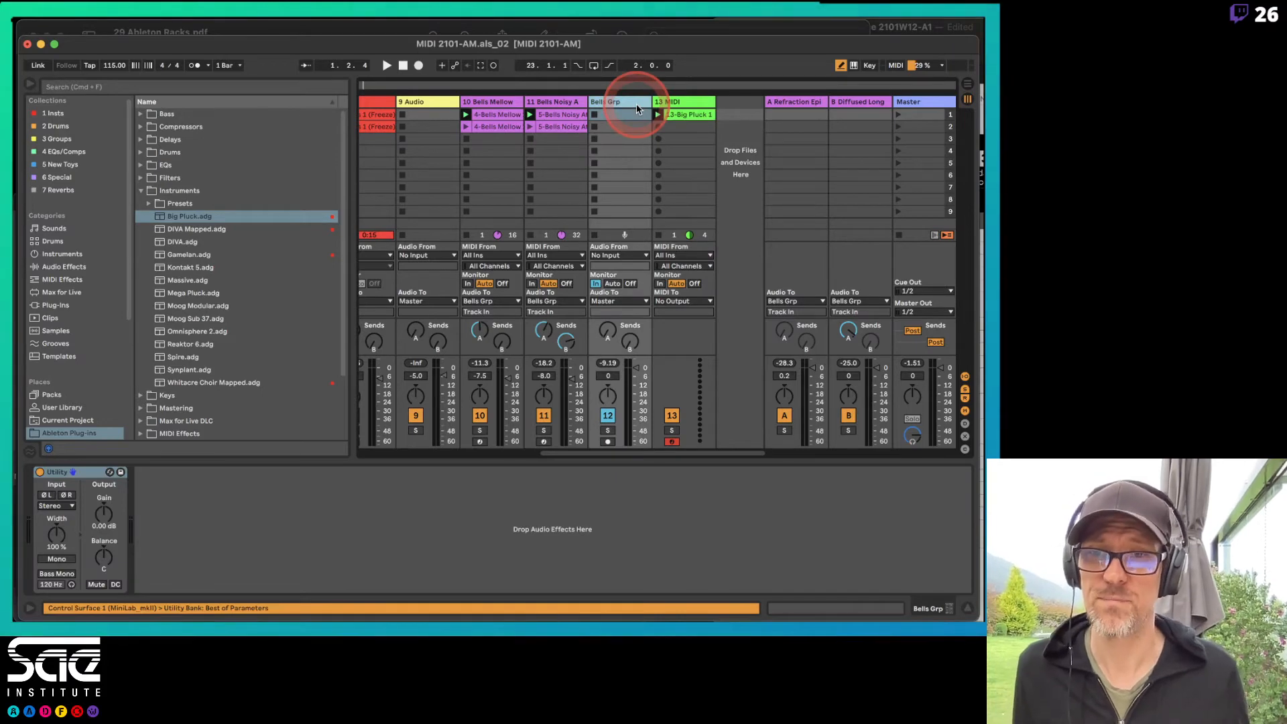
click(94, 473)
key(Delete)
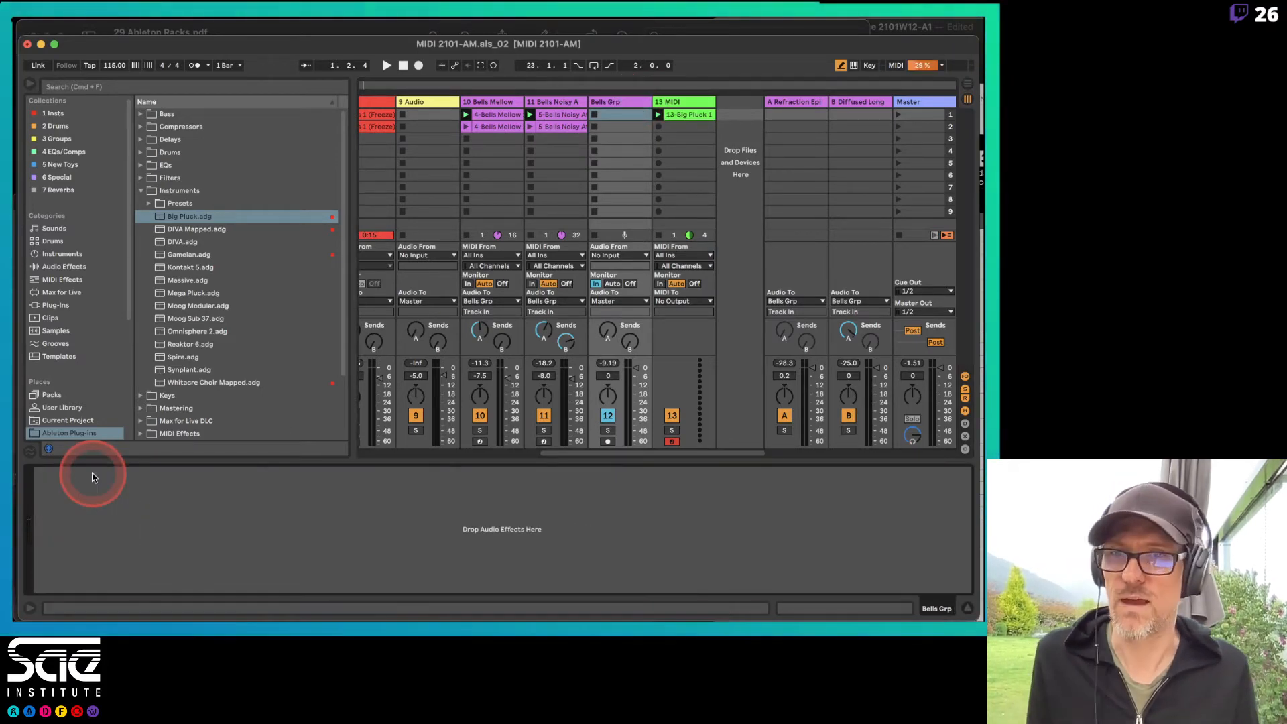
Add Saturator, Redux and Pedal in that order to Bells Grp, and group them into an Audio Effect Rack with its macros shown
click(68, 270)
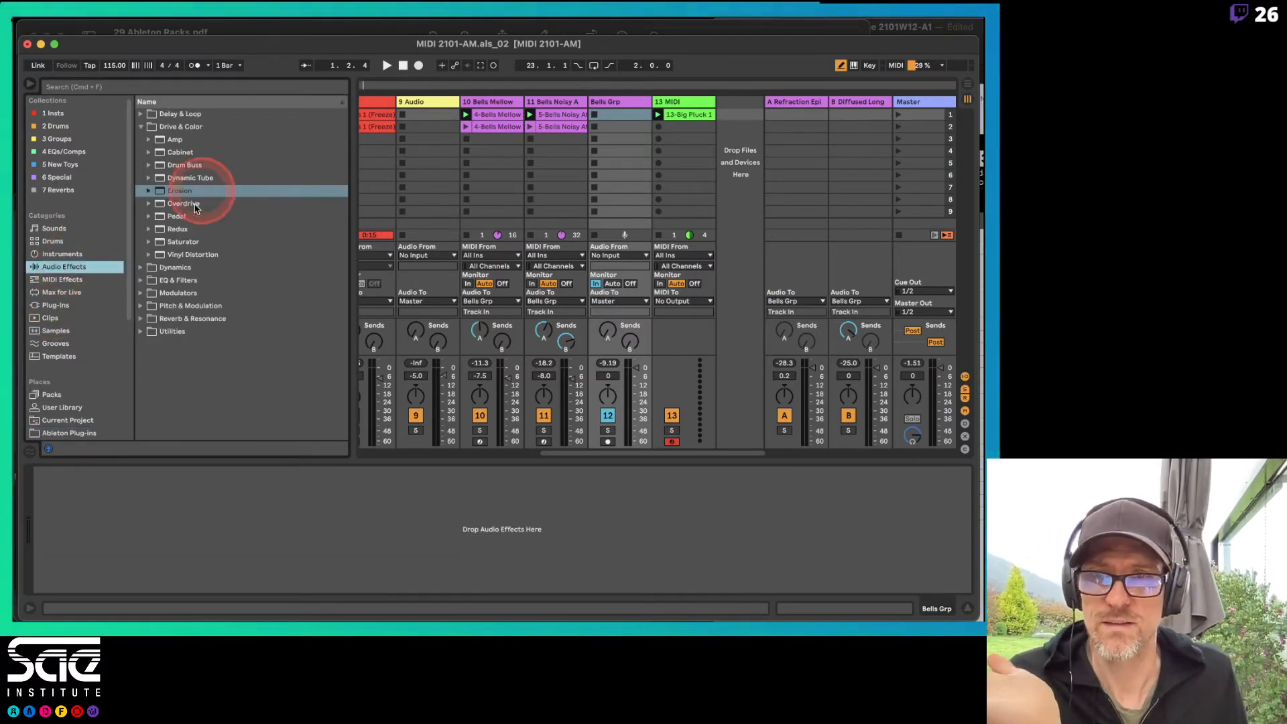
click(160, 243)
drag(160, 243, 161, 509)
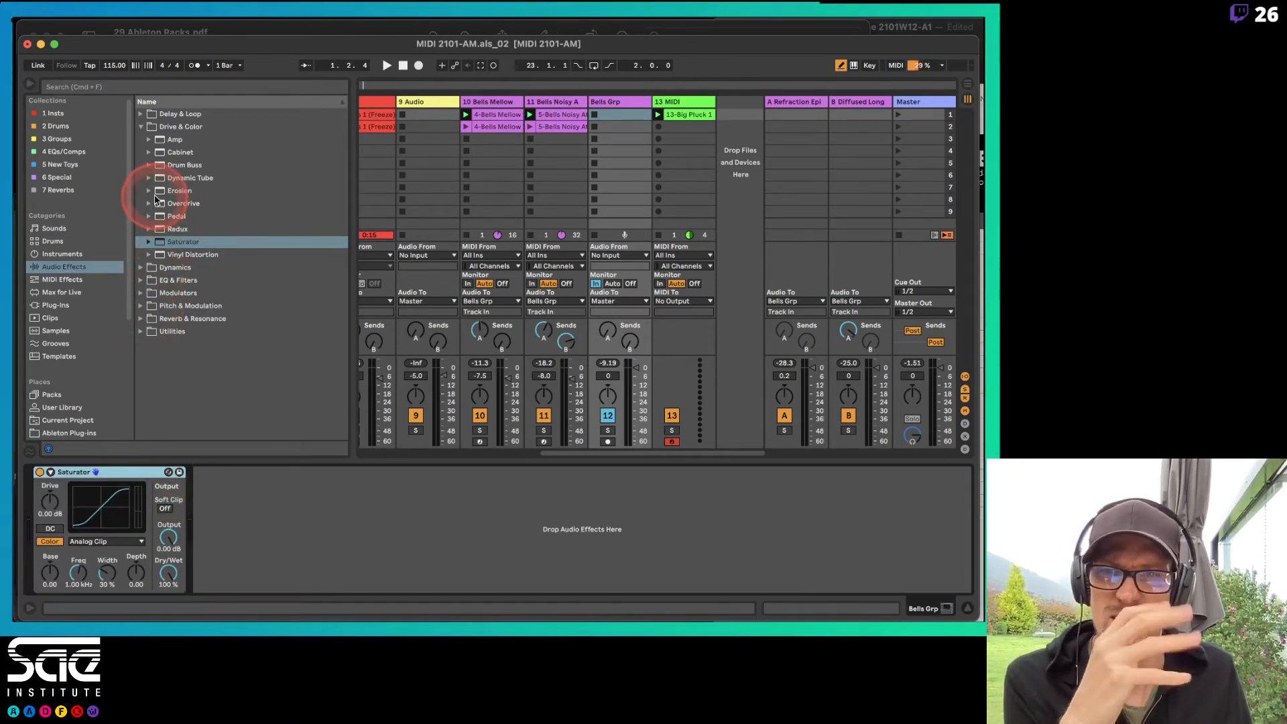
drag(161, 230, 235, 506)
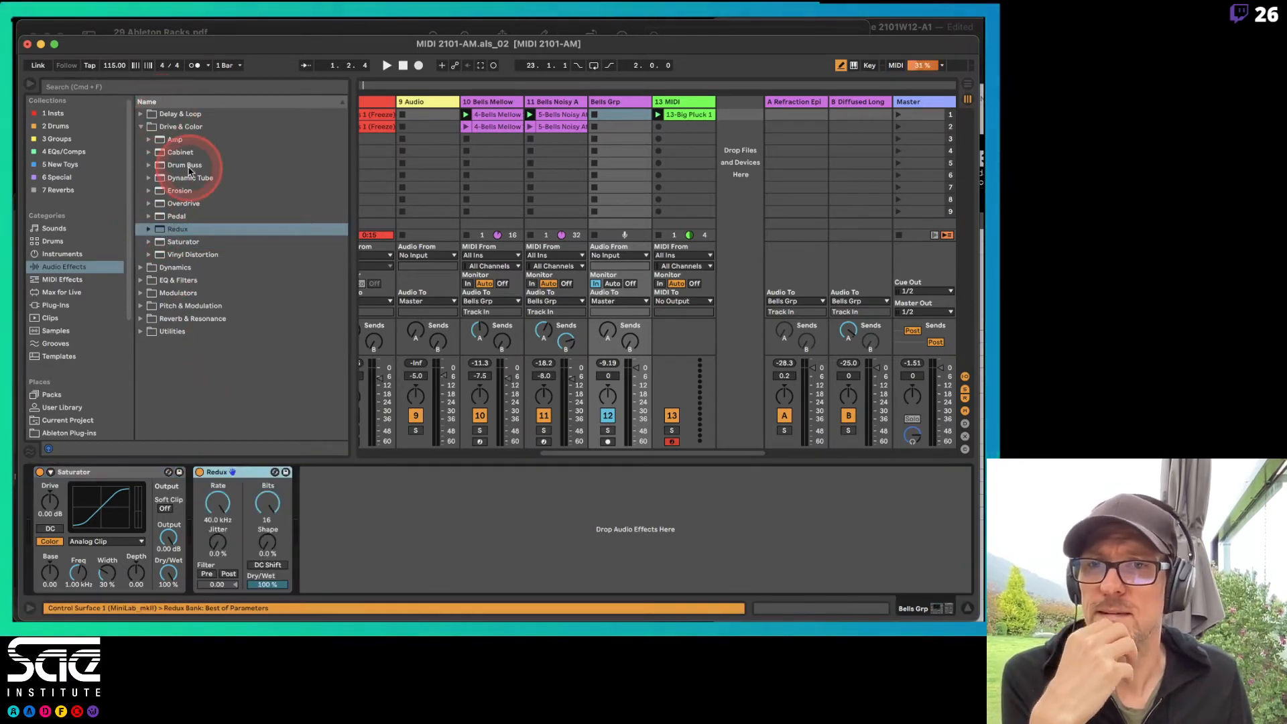
drag(161, 210, 384, 520)
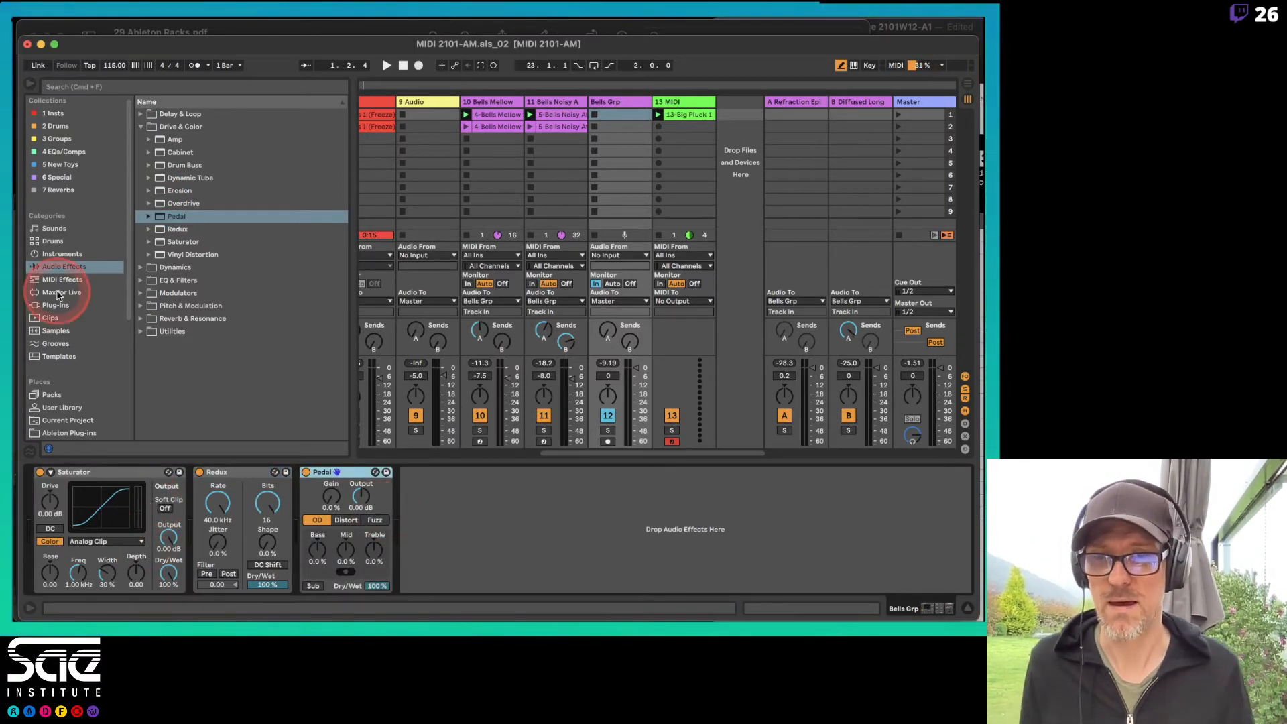
click(124, 476)
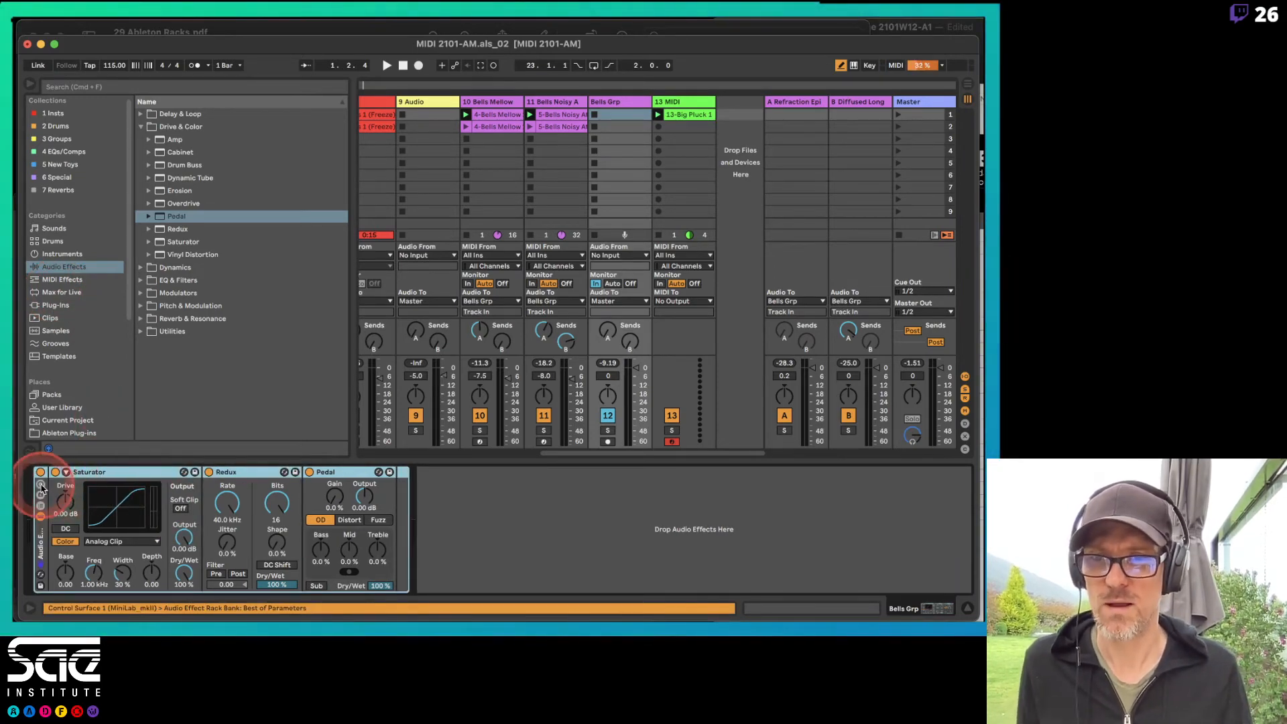
key(super+g)
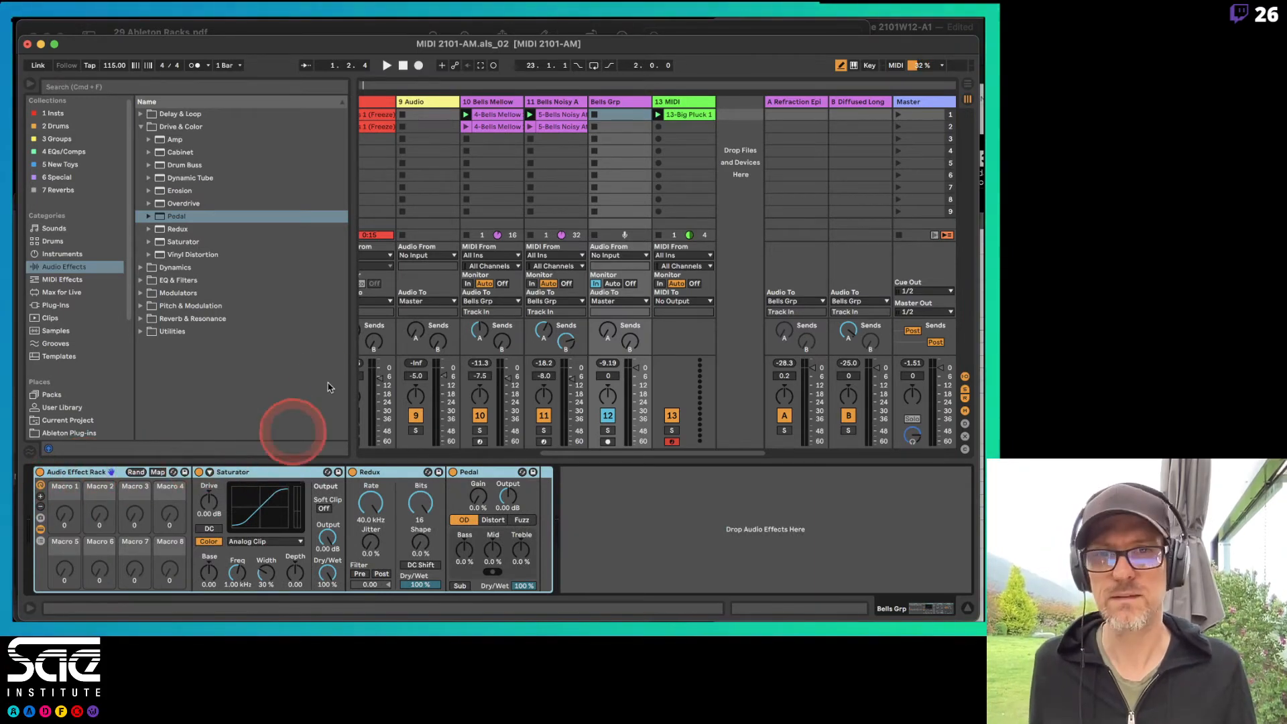
Isolate the Bells Mellow part for playback by disarming track 13, soloing Bells Grp and stopping the Bells Noisy A clip
click(620, 103)
click(671, 441)
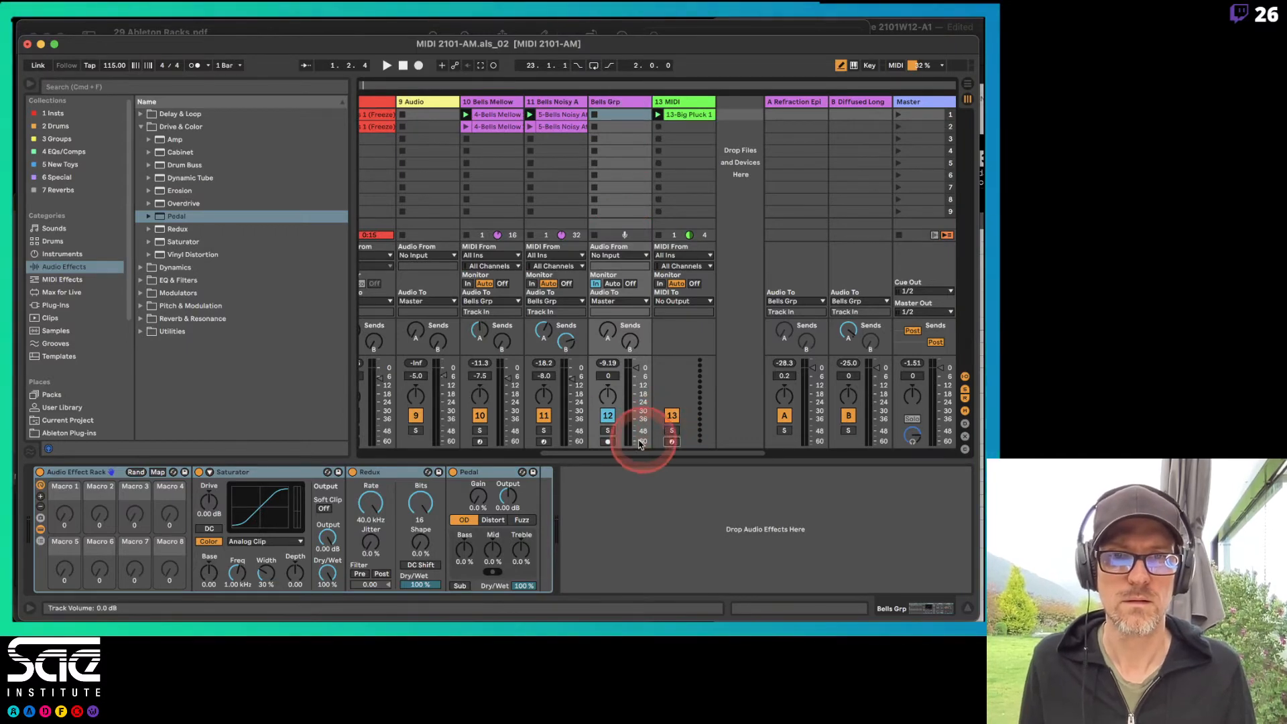
click(608, 430)
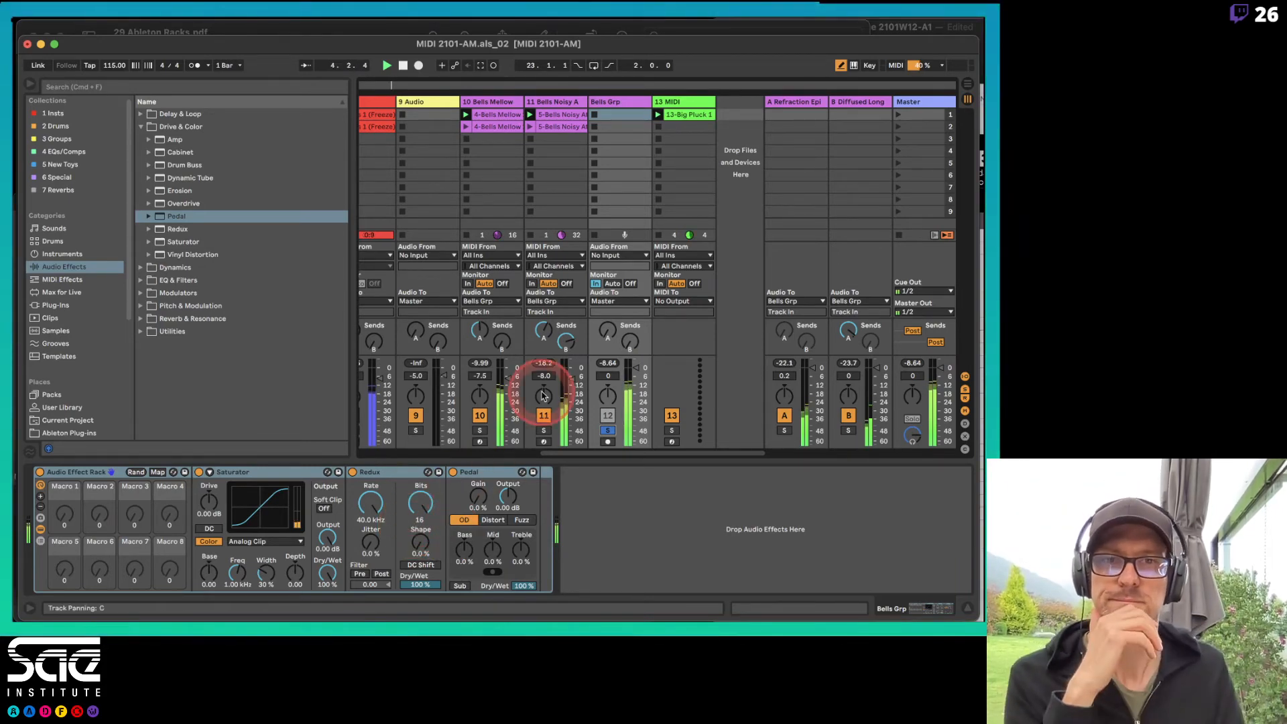
click(532, 235)
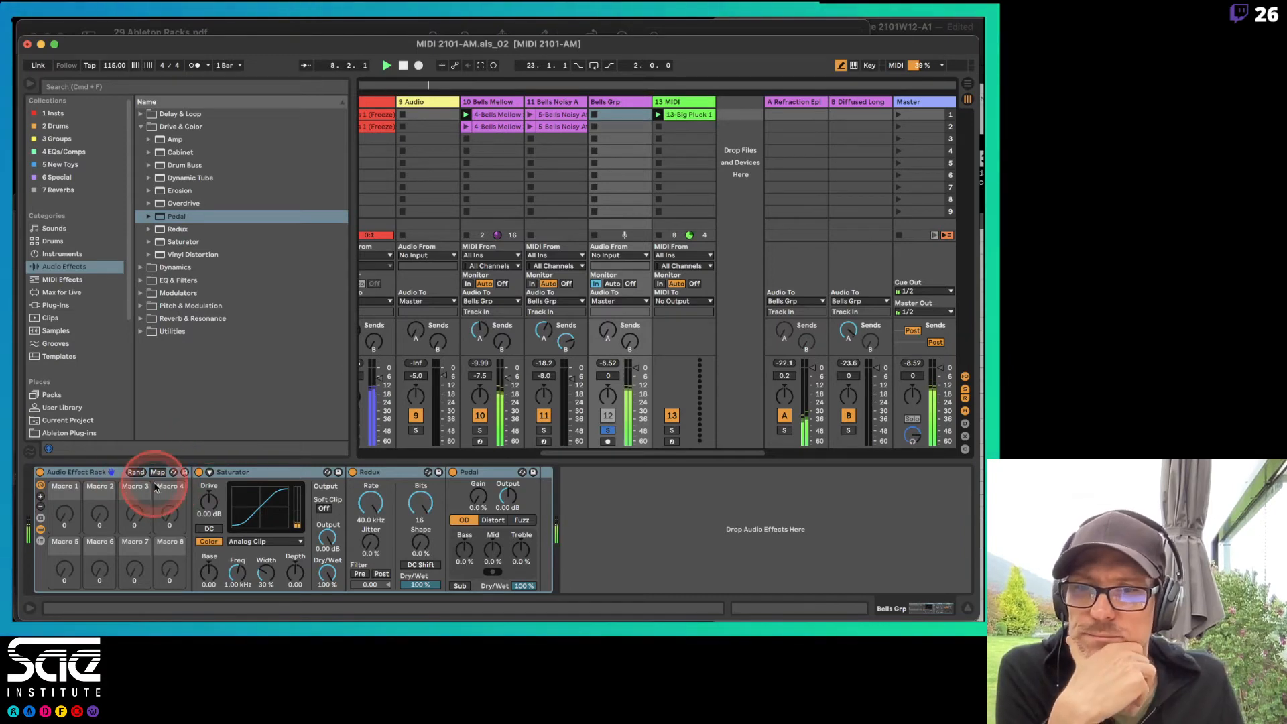
Map the on/off switches of Saturator, Redux and Pedal to Macros 1, 2 and 3 of the Audio Effect Rack
right_click(198, 474)
click(234, 314)
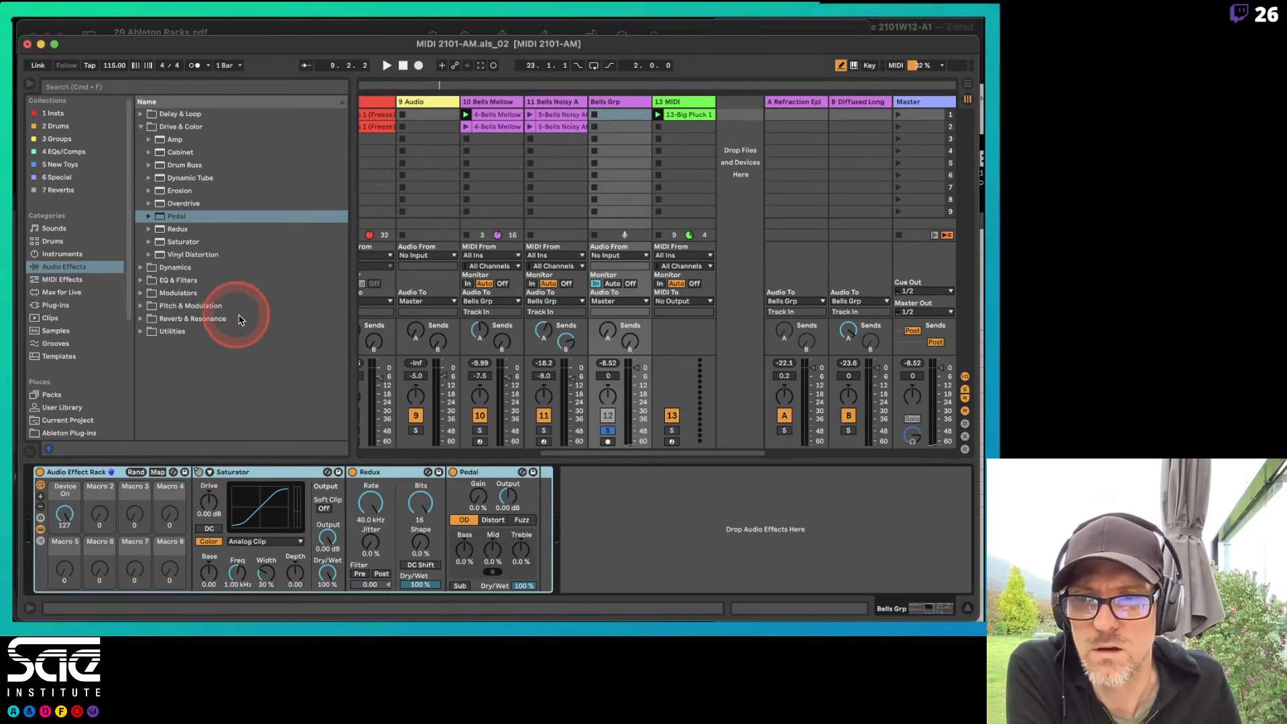
right_click(352, 472)
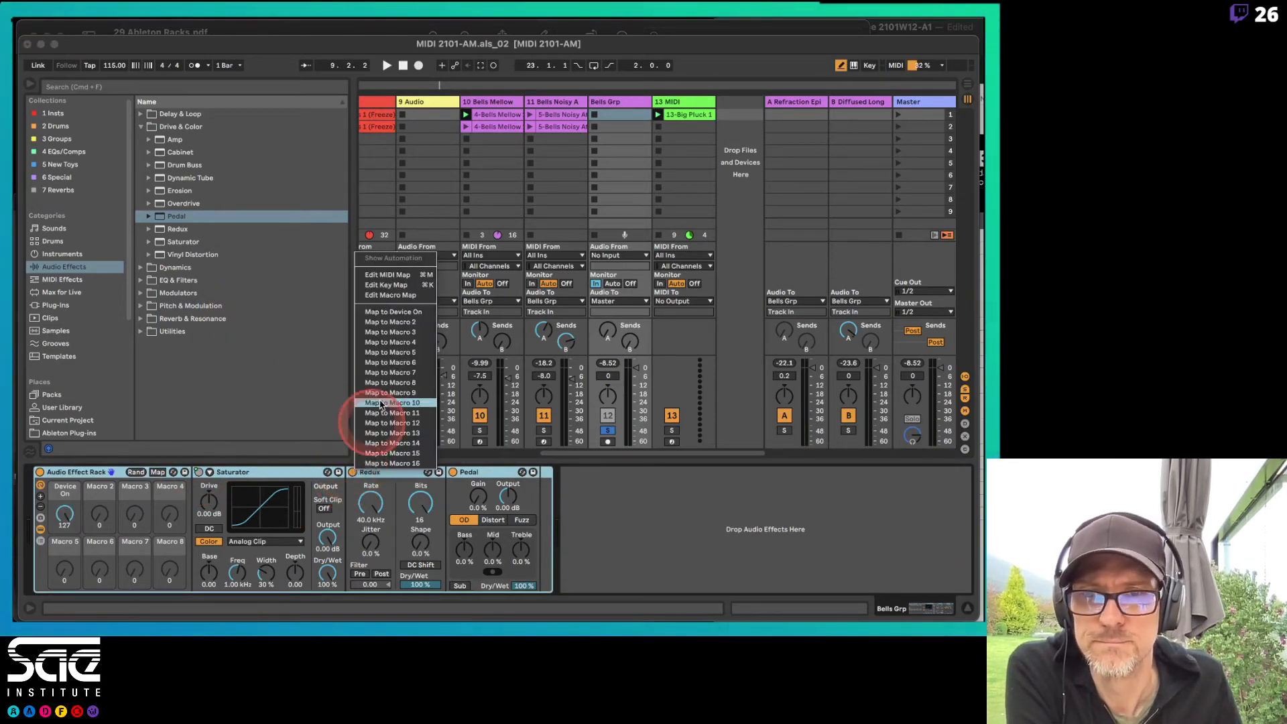
click(394, 324)
right_click(453, 472)
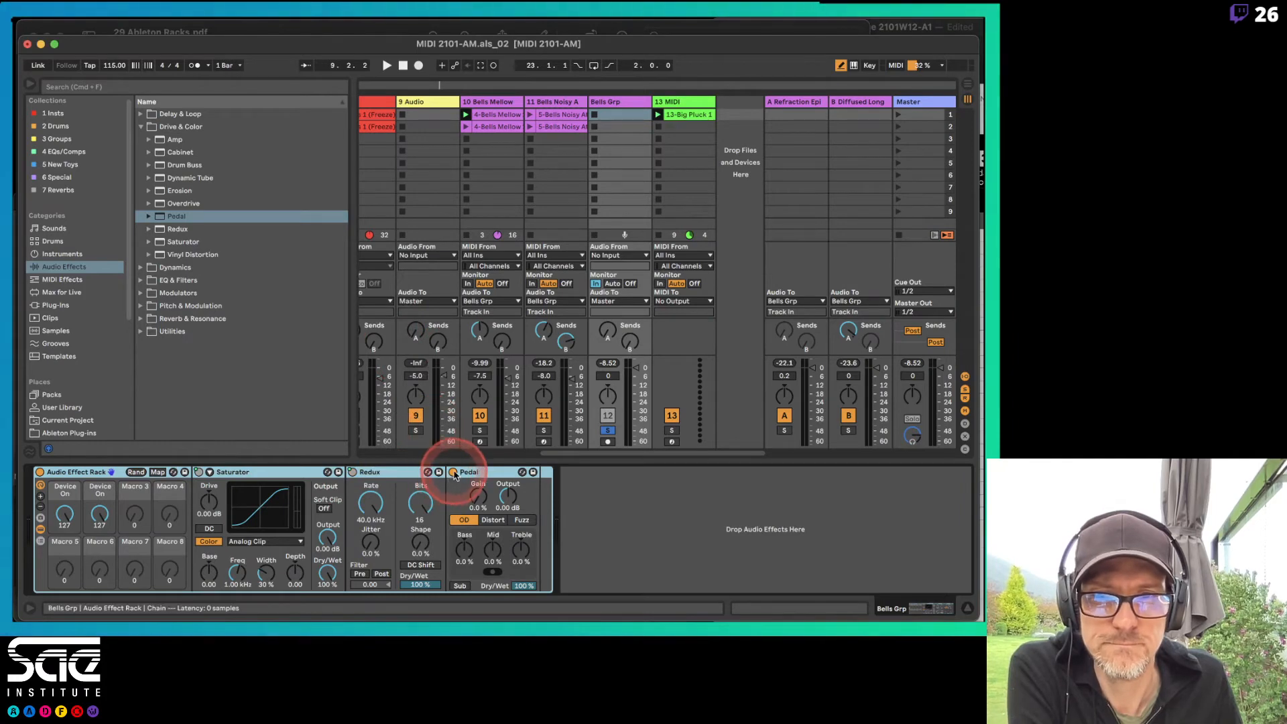
click(491, 331)
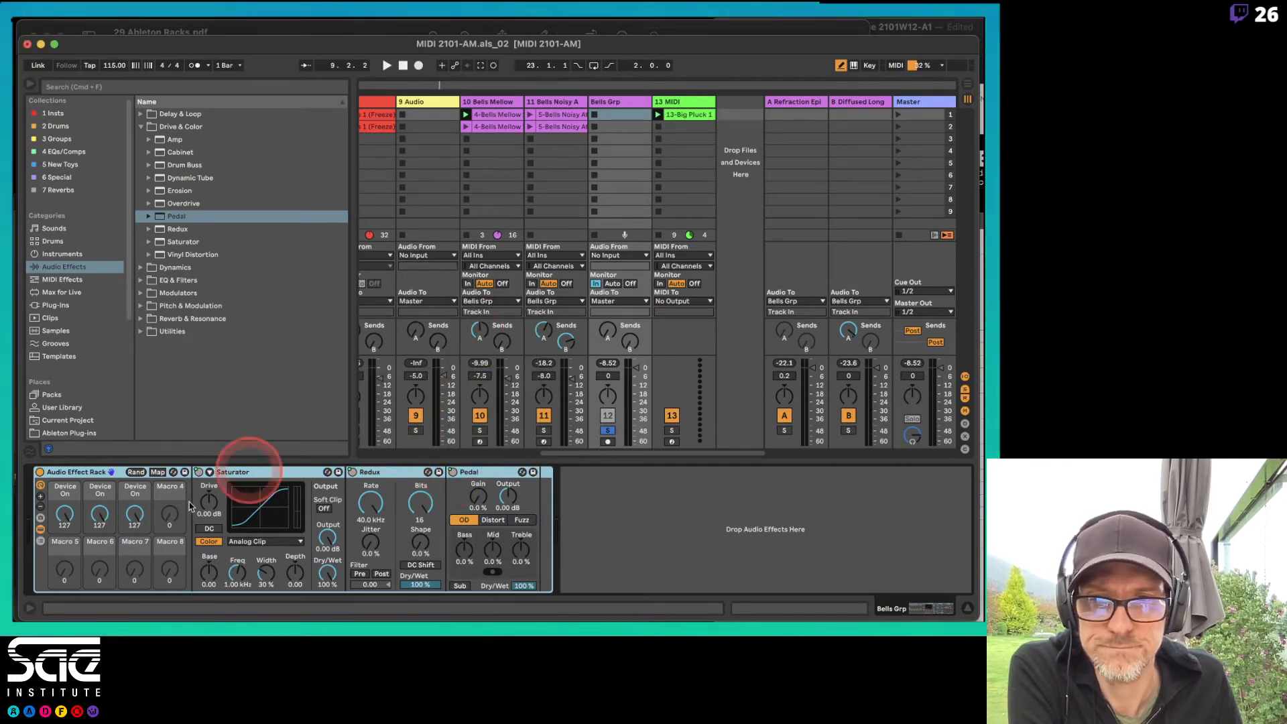
Rename the first three macros of the Audio Effect Rack as "Sat On", "Redux On" and "Pedal On"
click(65, 494)
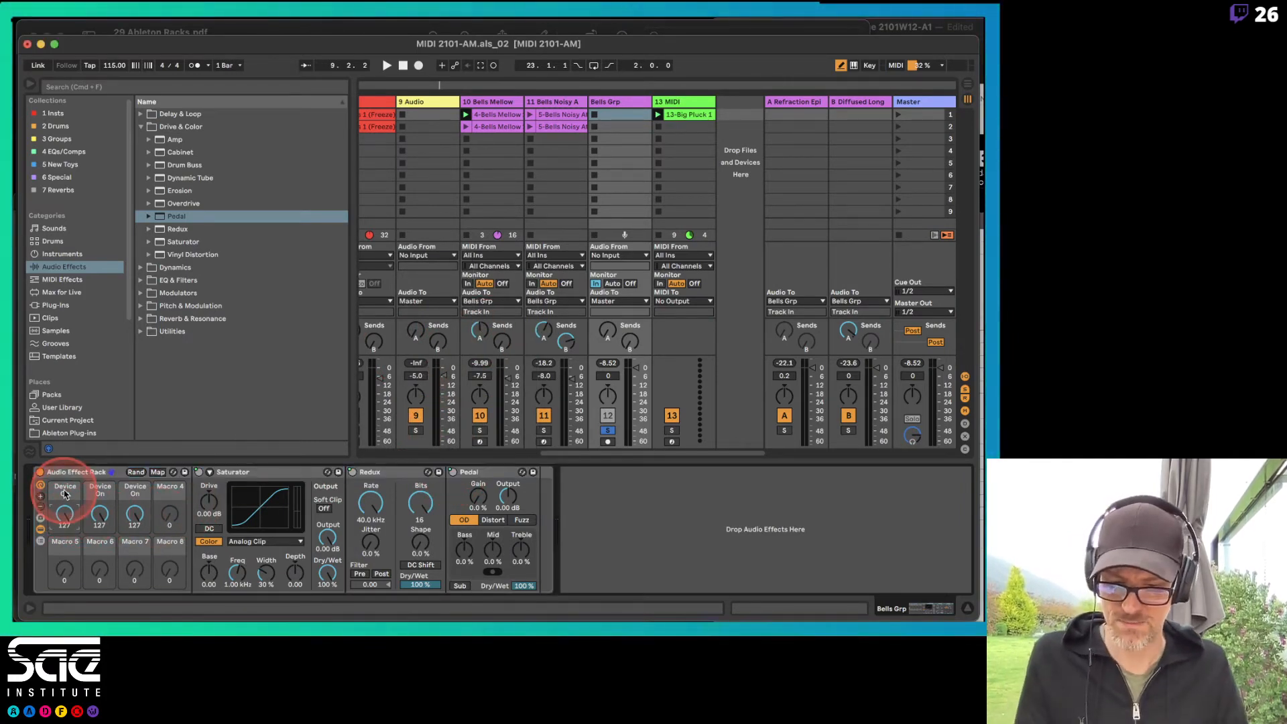
key(super+r)
text(Sat On)
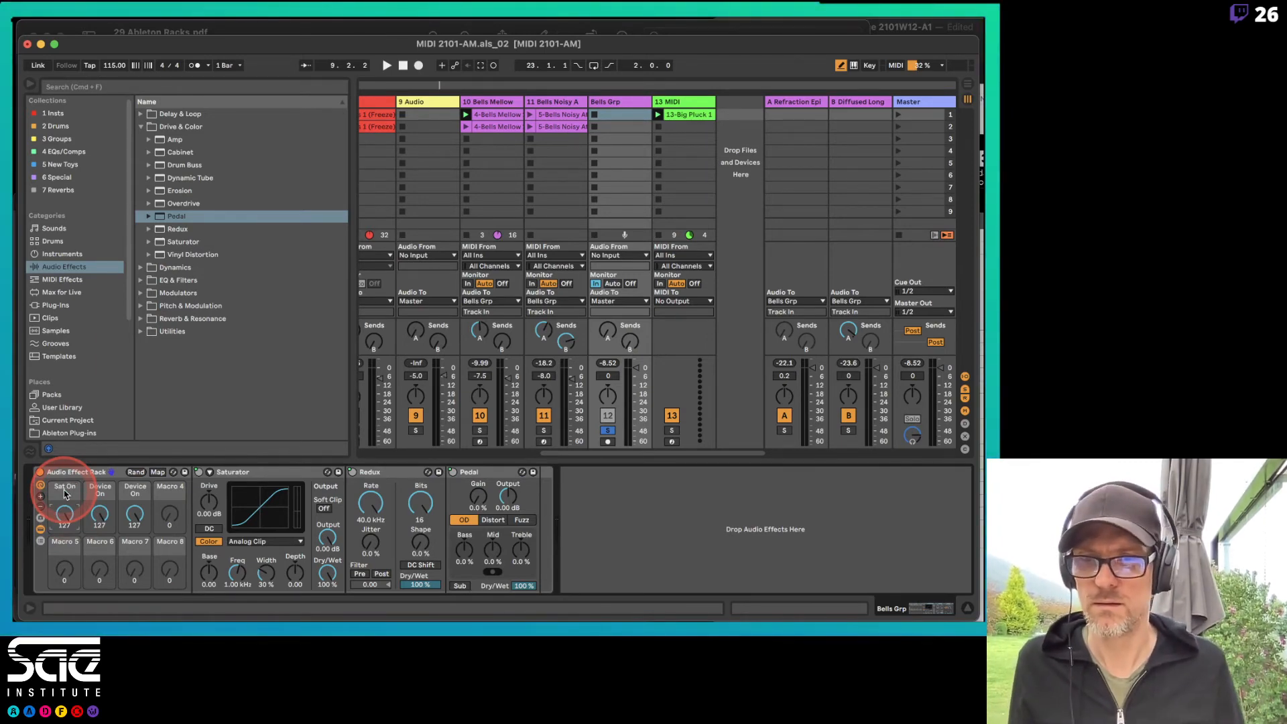
click(99, 494)
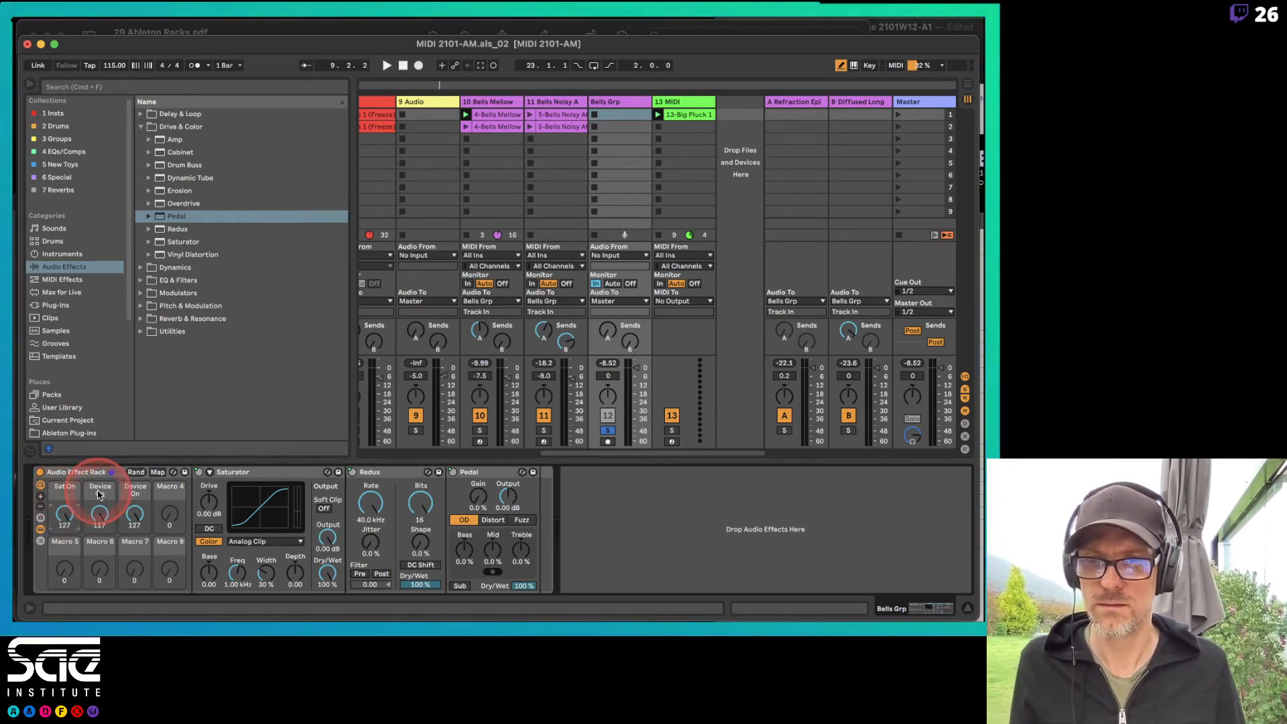
text(Redu)
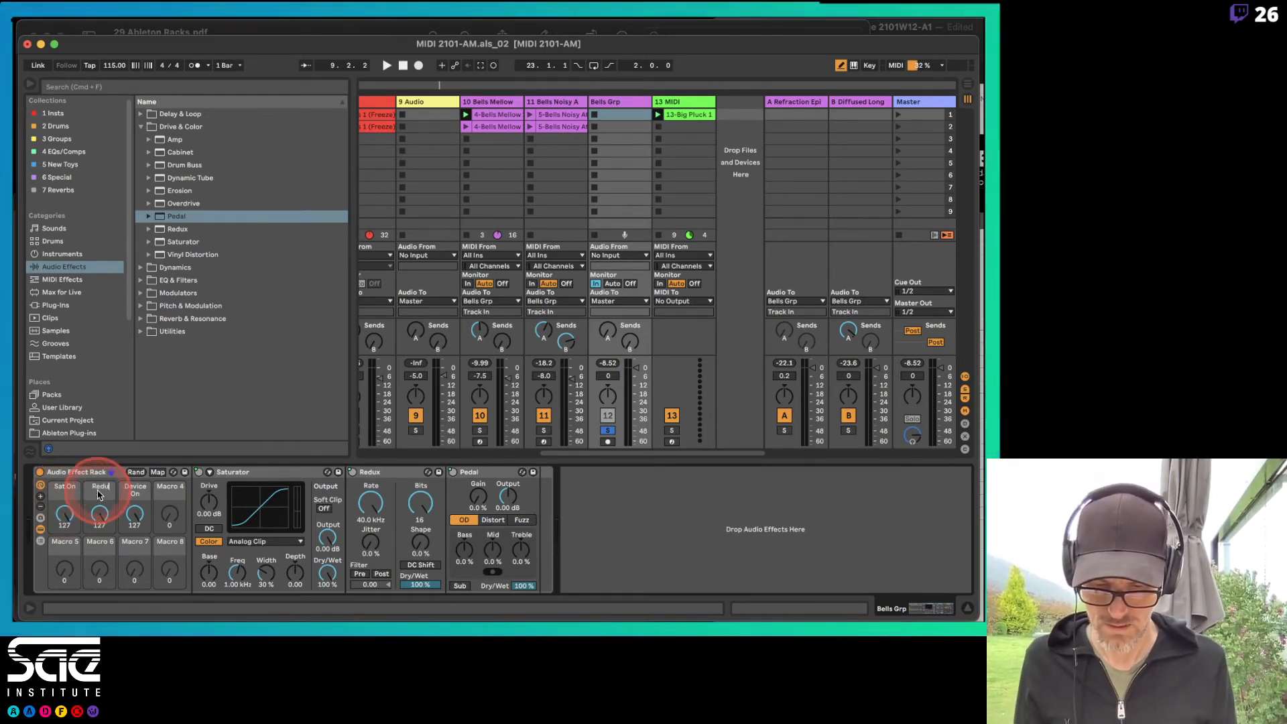
text( On)
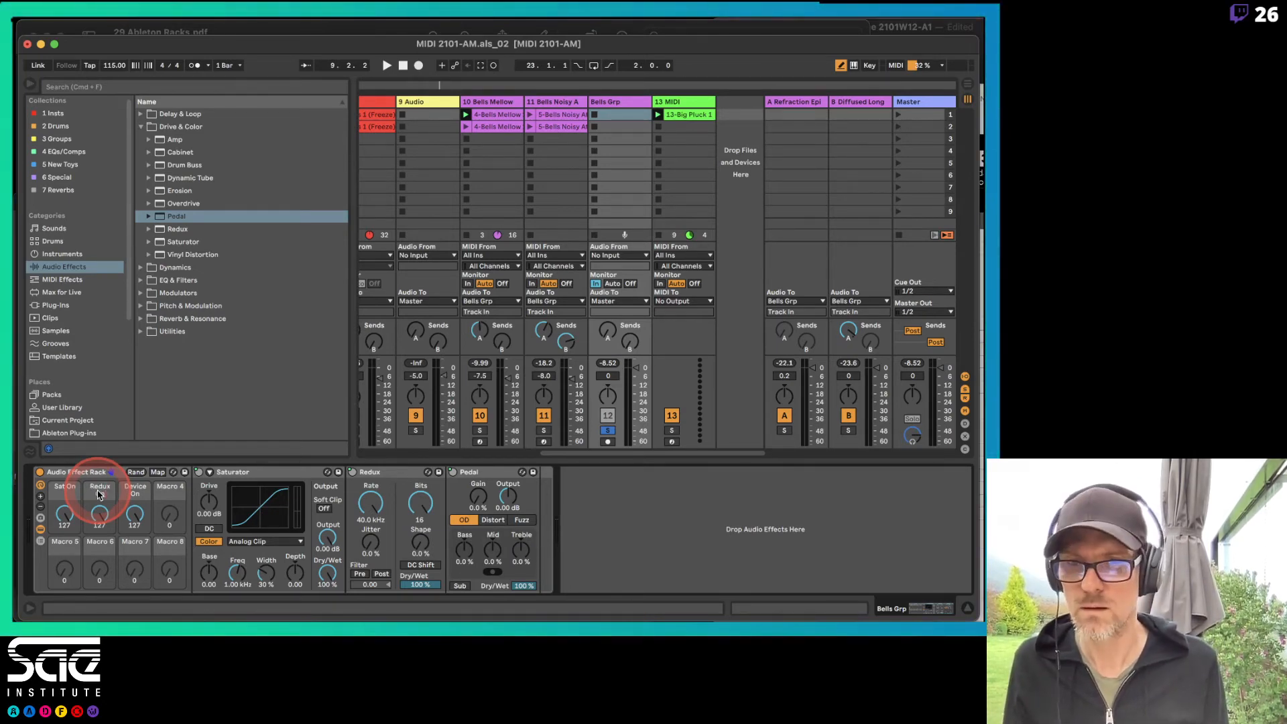
click(134, 489)
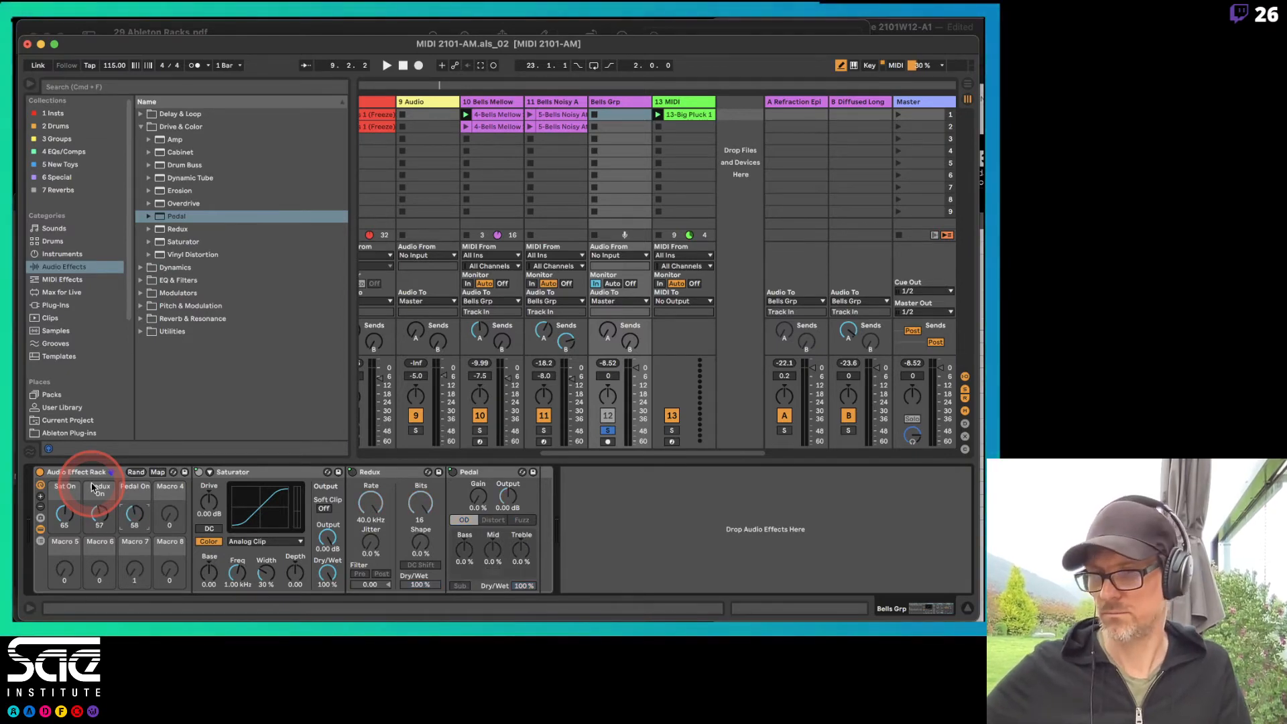
Audition the bells part through the rack and reduce the Audio Effect Rack to six visible macros
key(space)
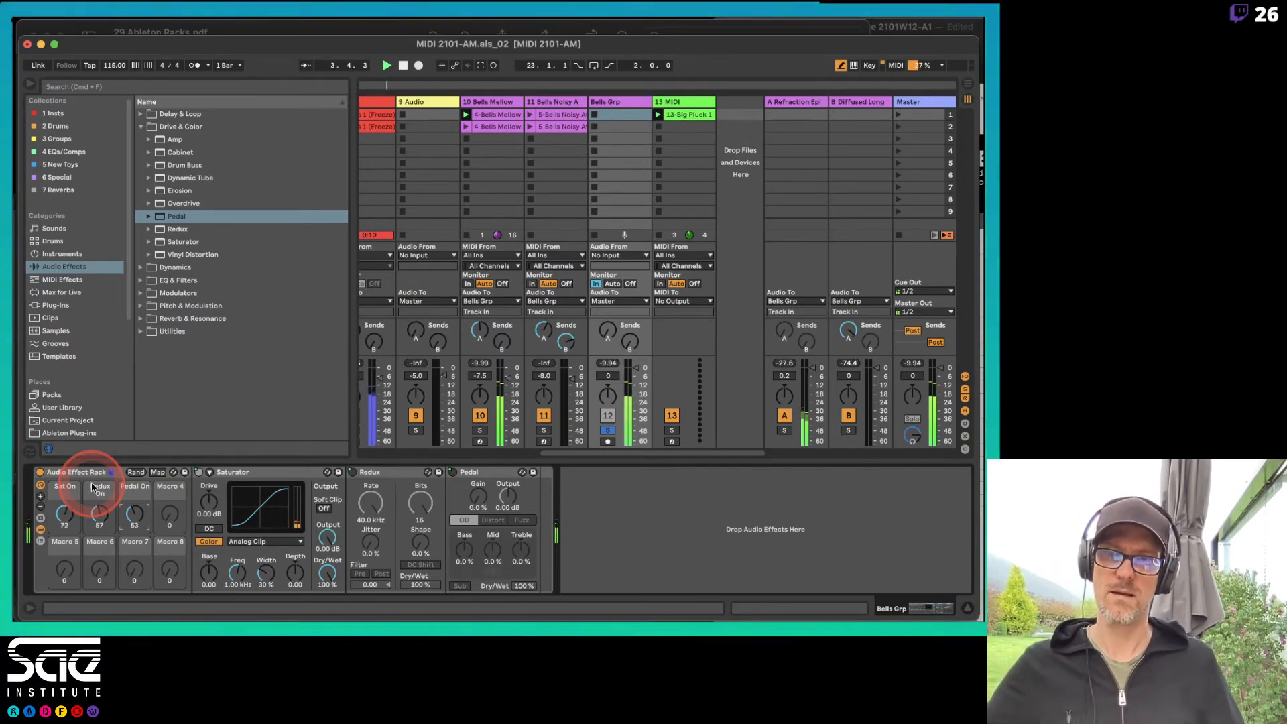
right_click(207, 508)
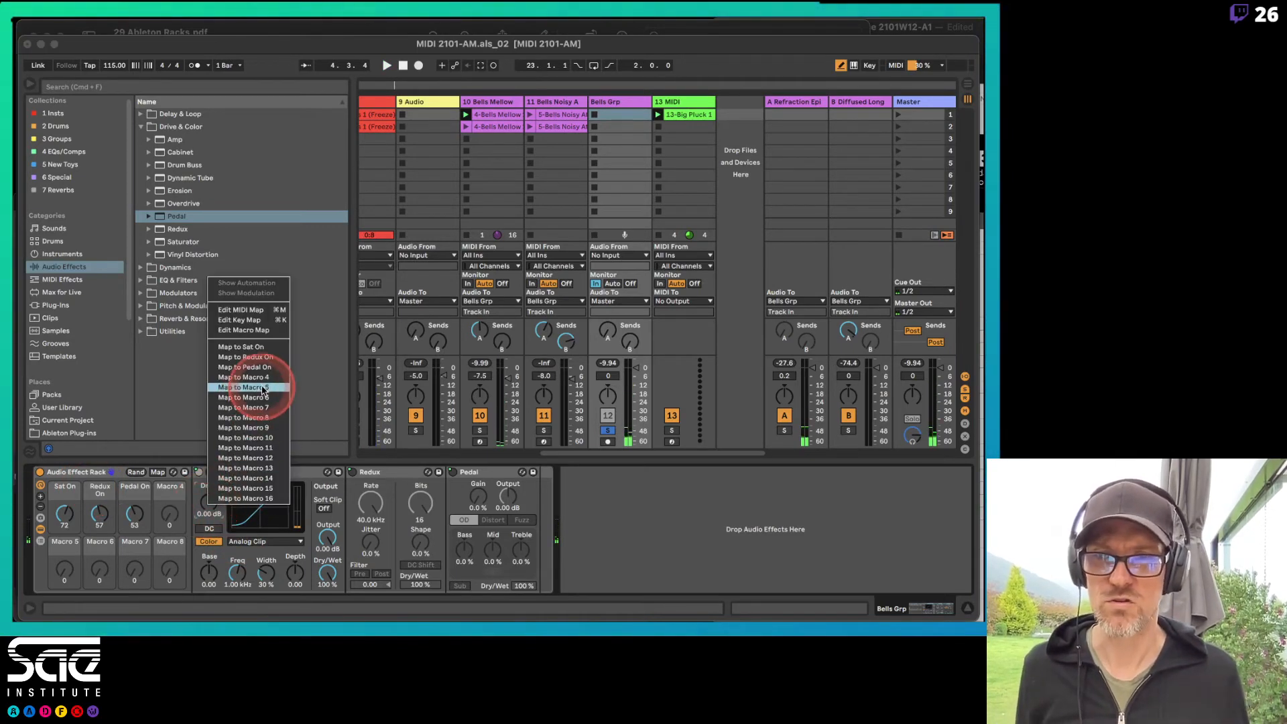
click(170, 503)
click(41, 508)
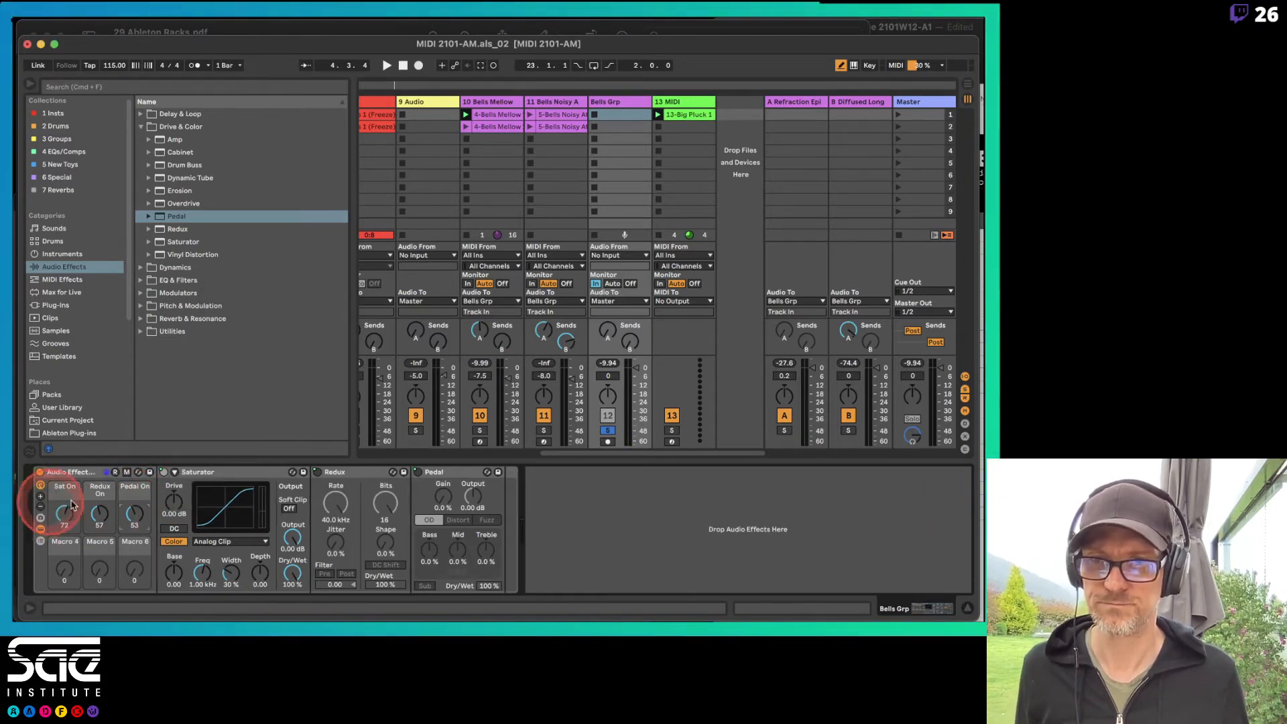
Map Saturator's Drive, Redux's Bits and Pedal's Gain to Macros 4, 5 and 6 of the rack
right_click(177, 503)
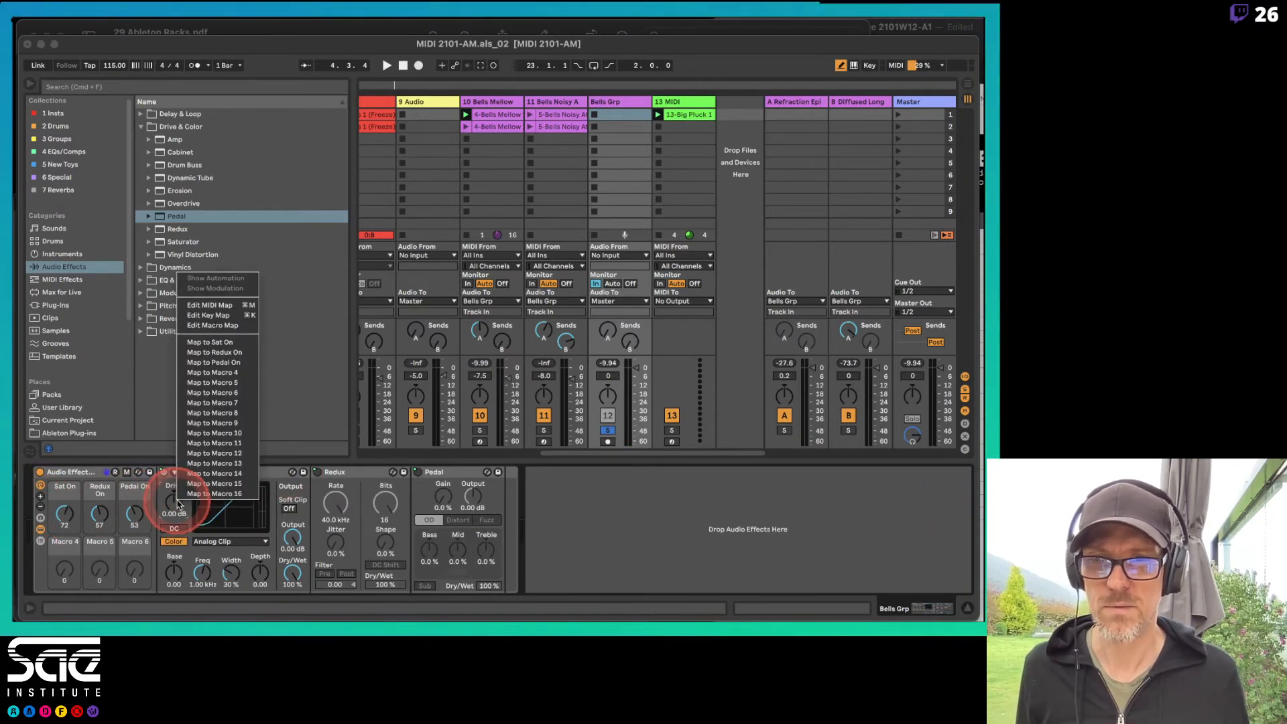
click(228, 373)
click(336, 504)
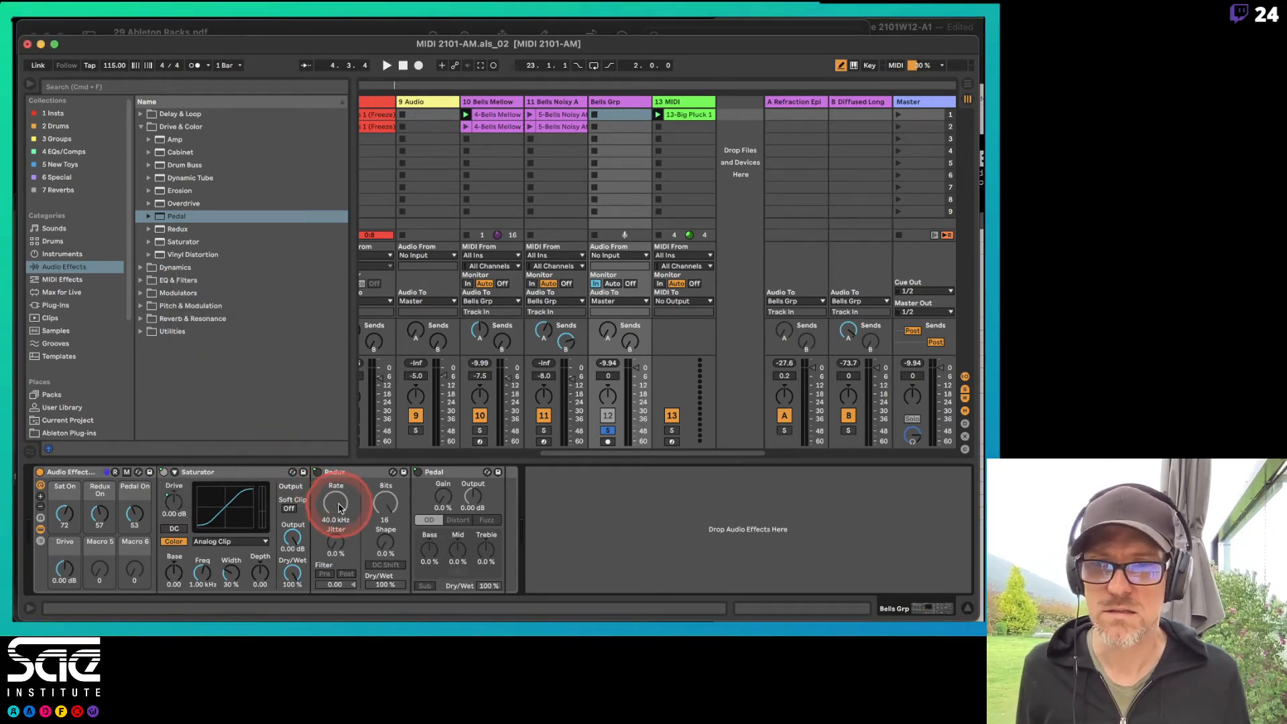
right_click(386, 505)
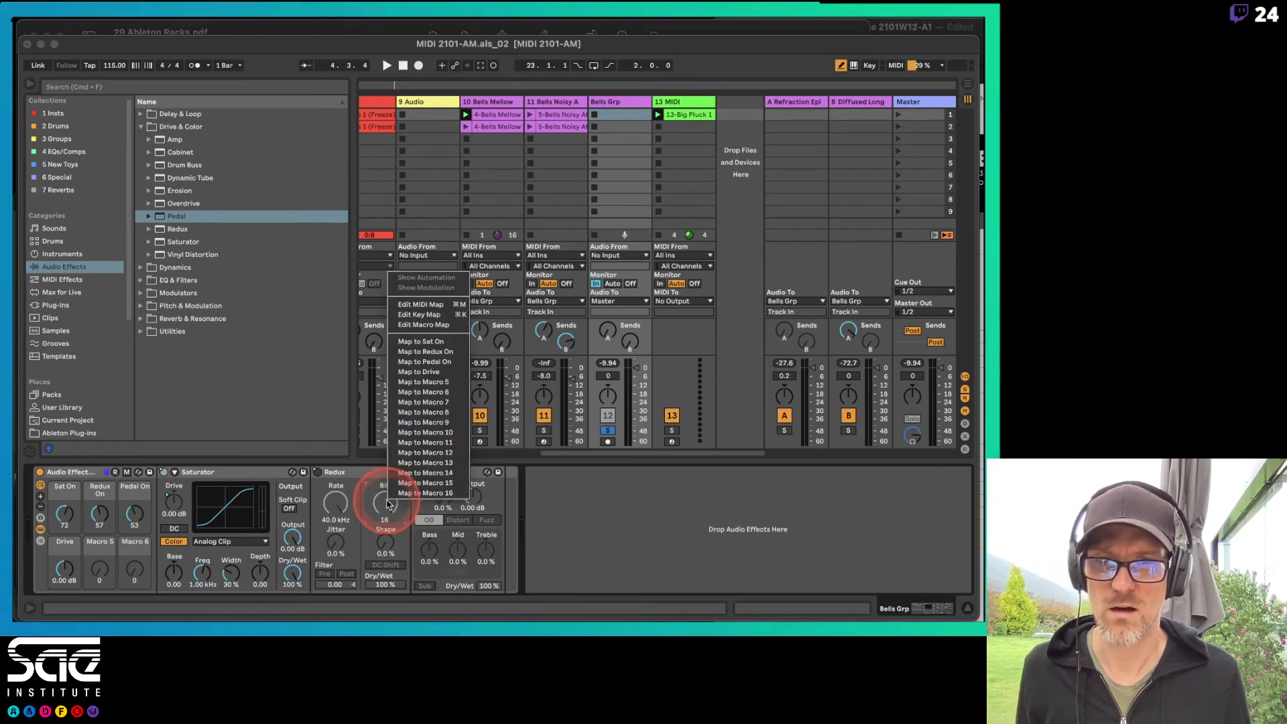
click(432, 395)
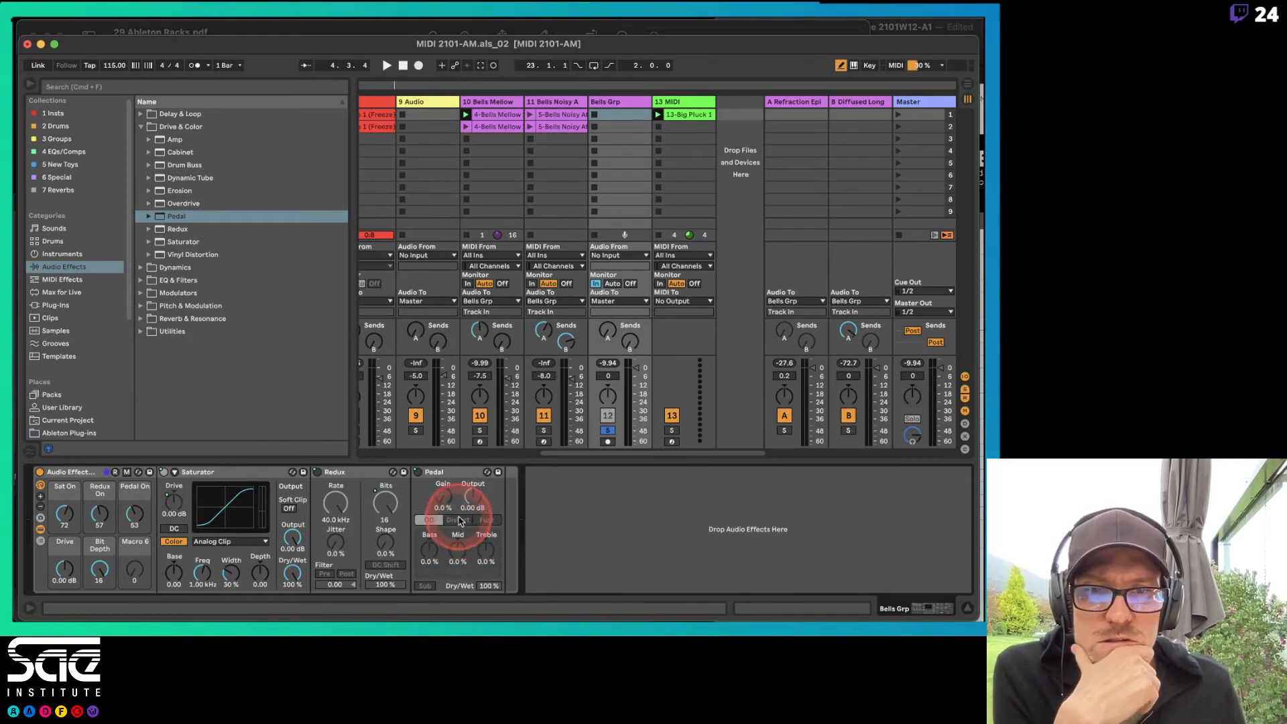
right_click(443, 504)
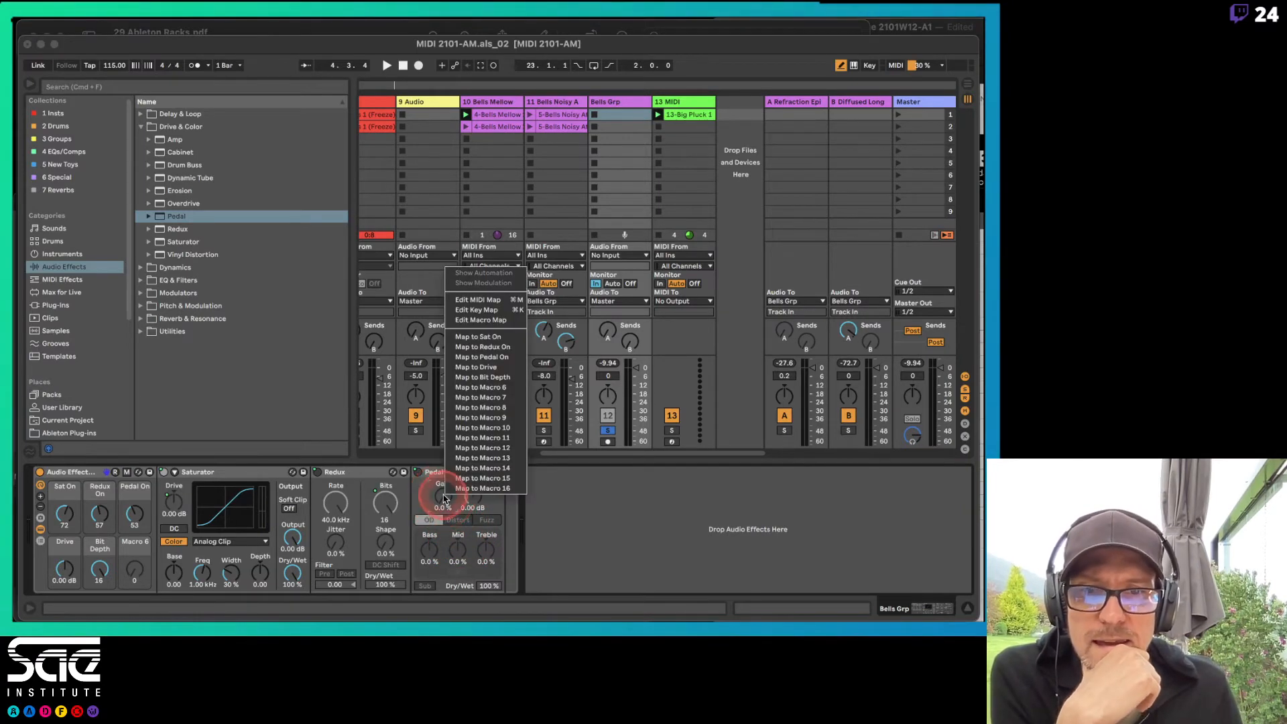
click(489, 388)
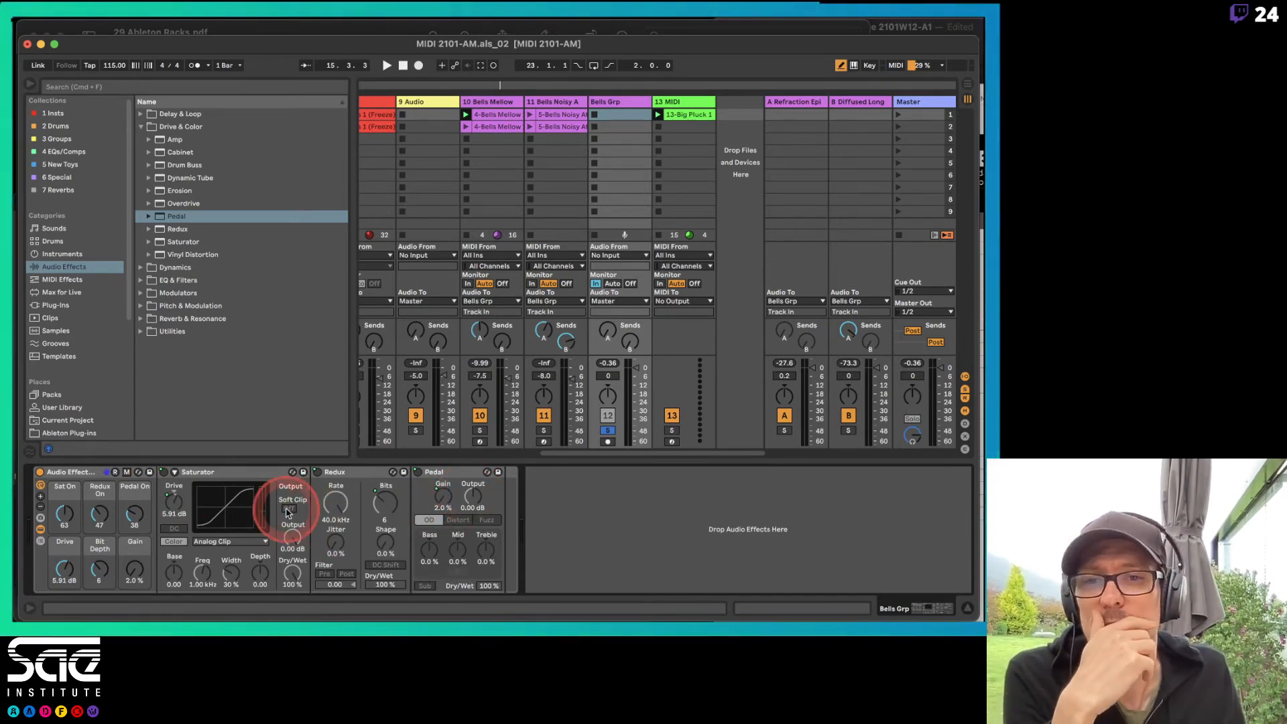
Add Saturator's Output to the macro controlling Drive and Pedal's Output to the macro controlling Gain
right_click(292, 541)
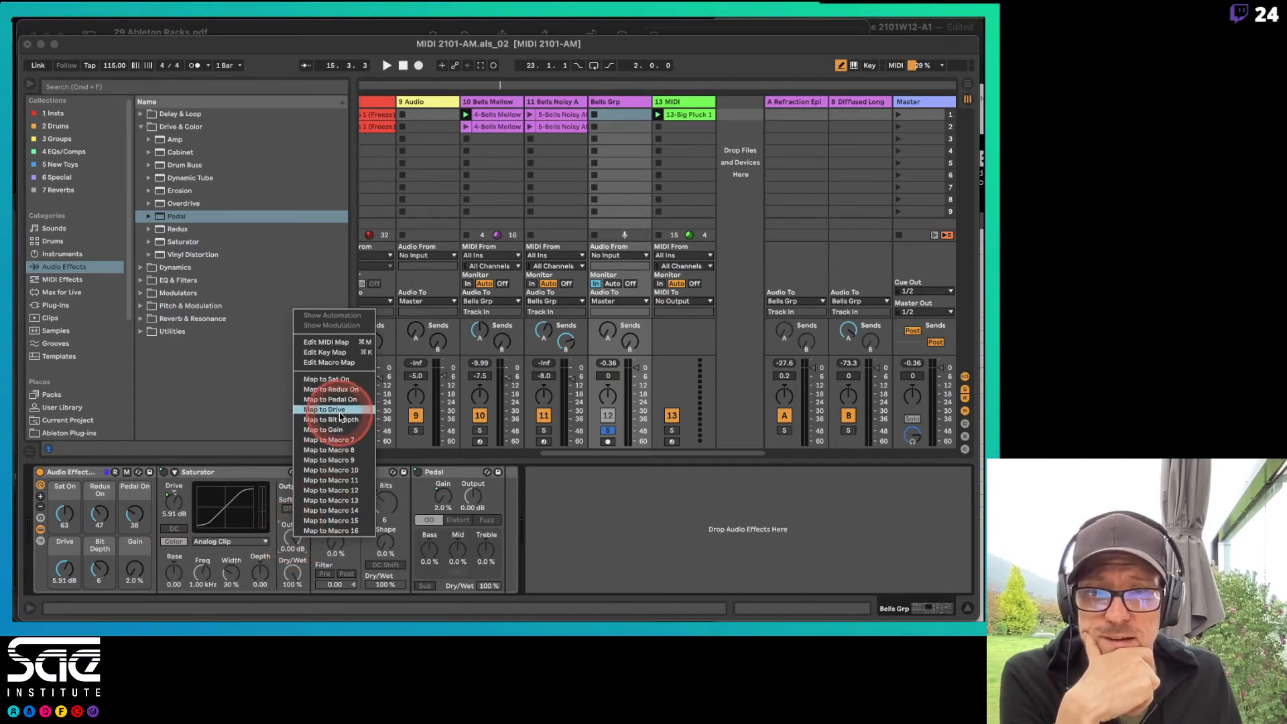
click(338, 414)
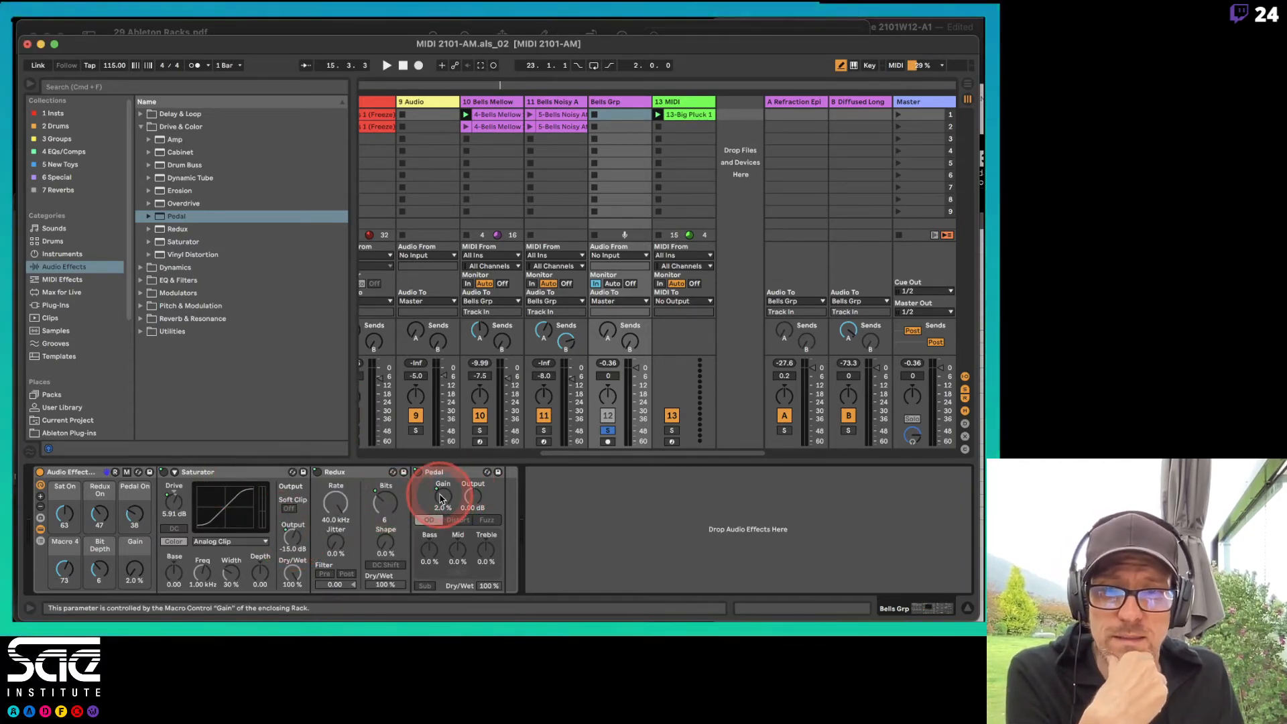
right_click(442, 499)
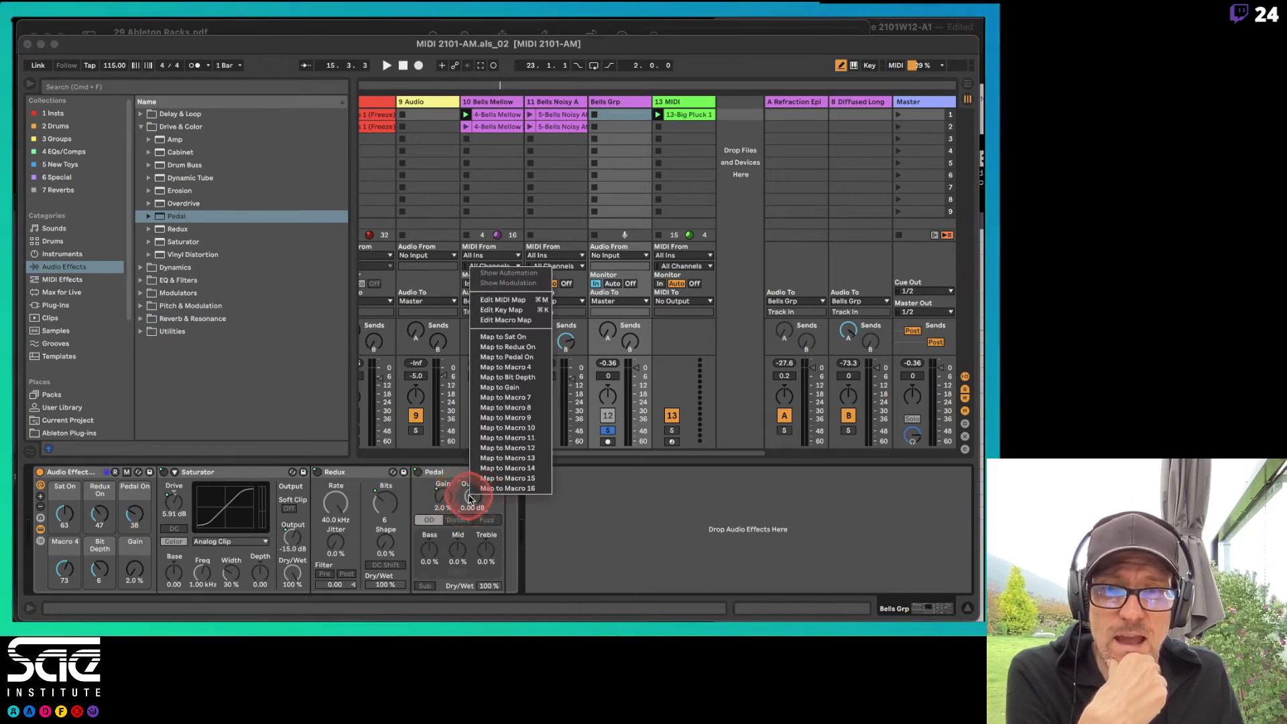
click(534, 396)
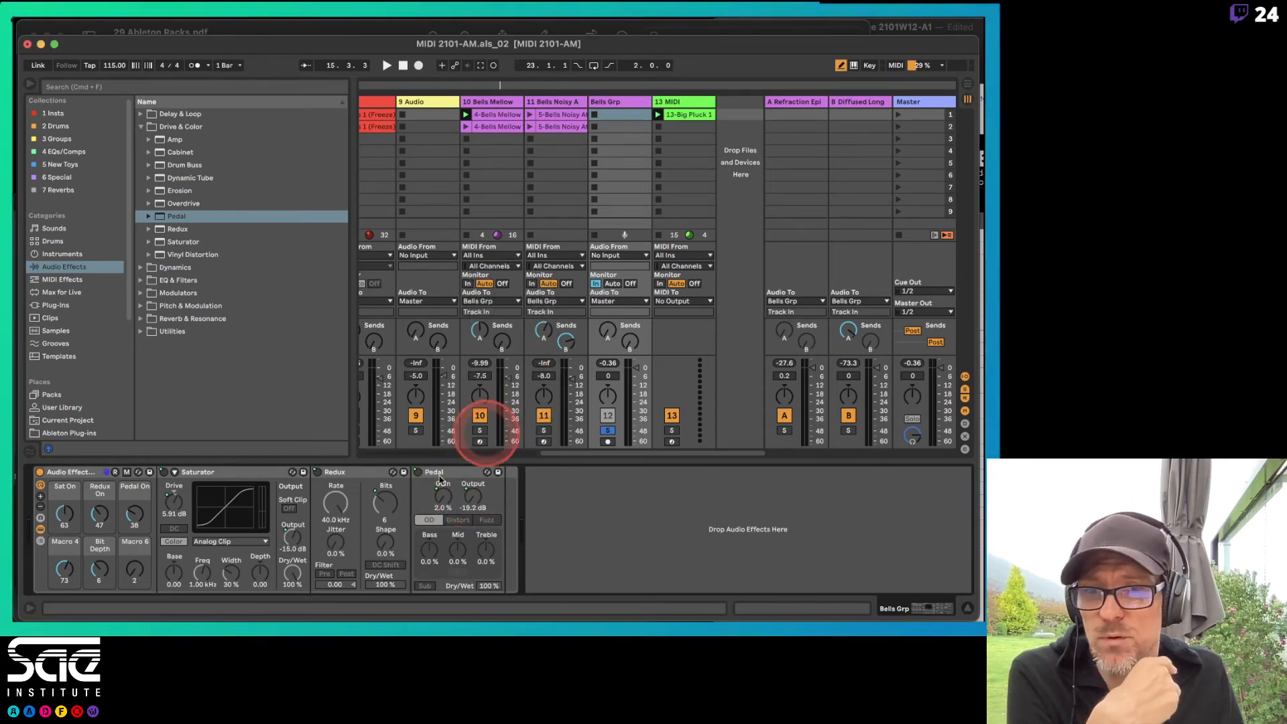
In the macro mappings, invert Saturator's Output range with a minimum of -10 dB and a maximum of -36 dB
click(125, 473)
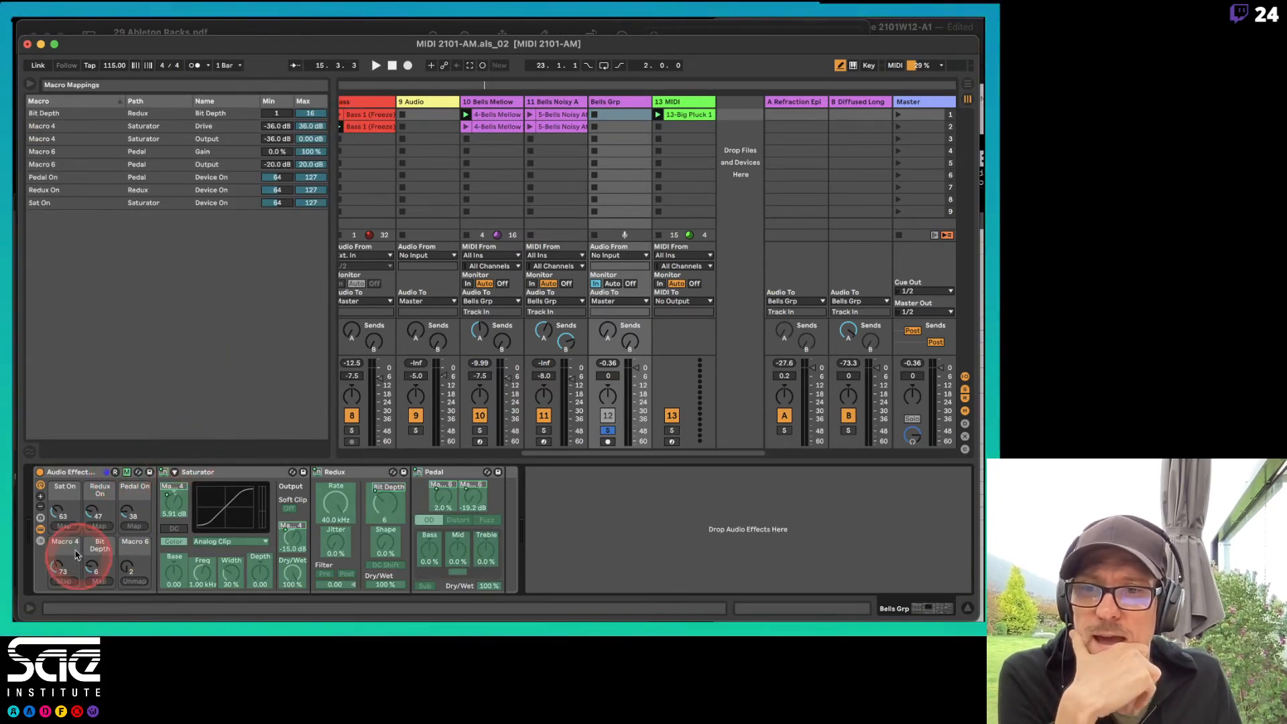
click(92, 139)
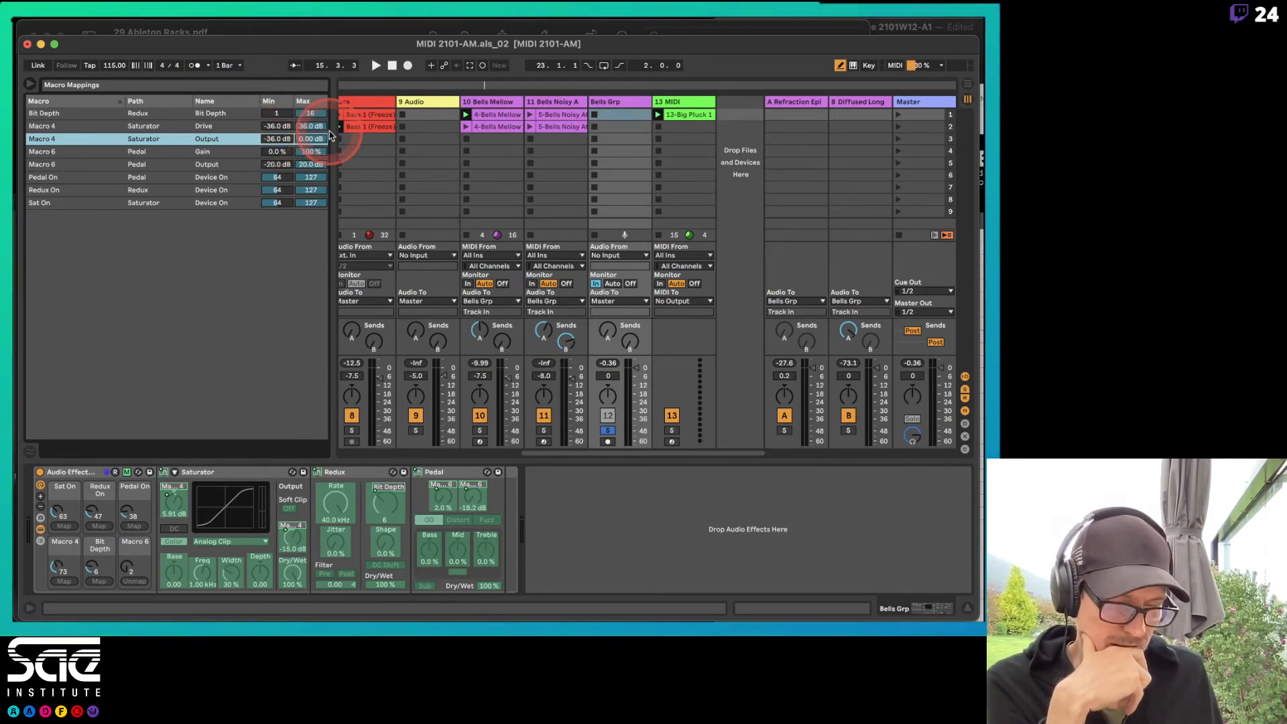
text(-)
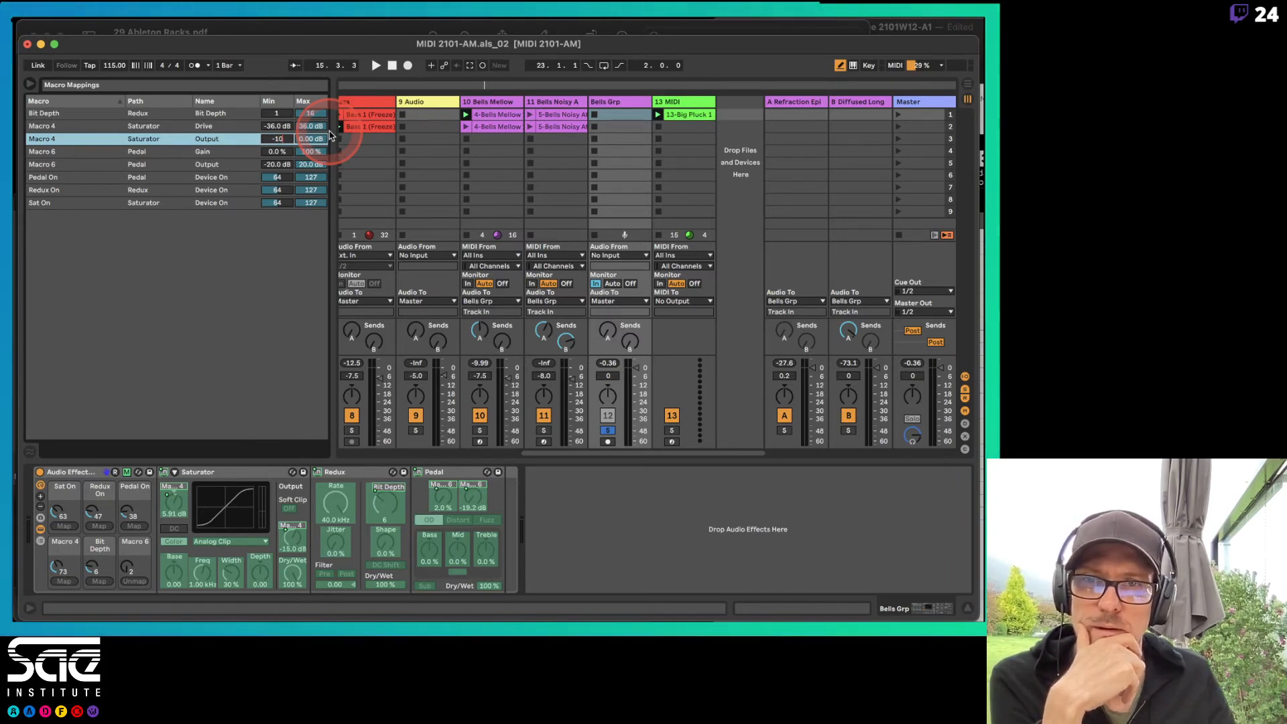
text(10)
key(Return)
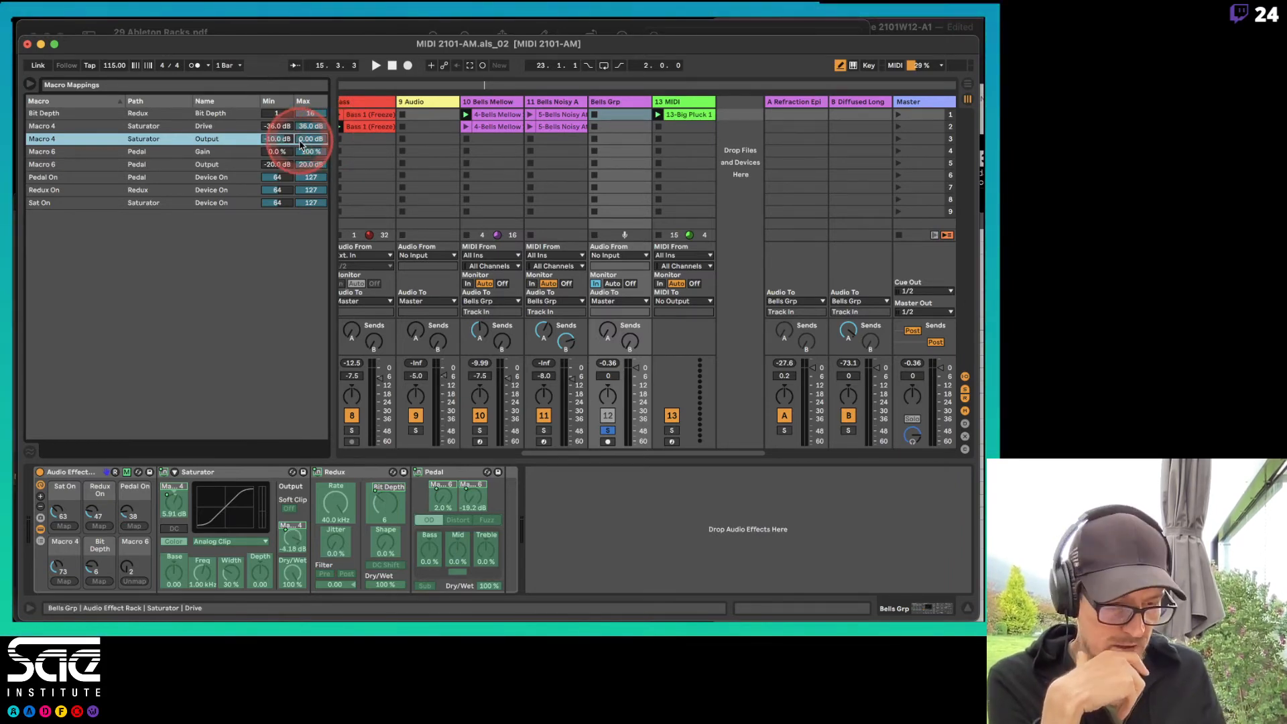
click(301, 141)
text(-36)
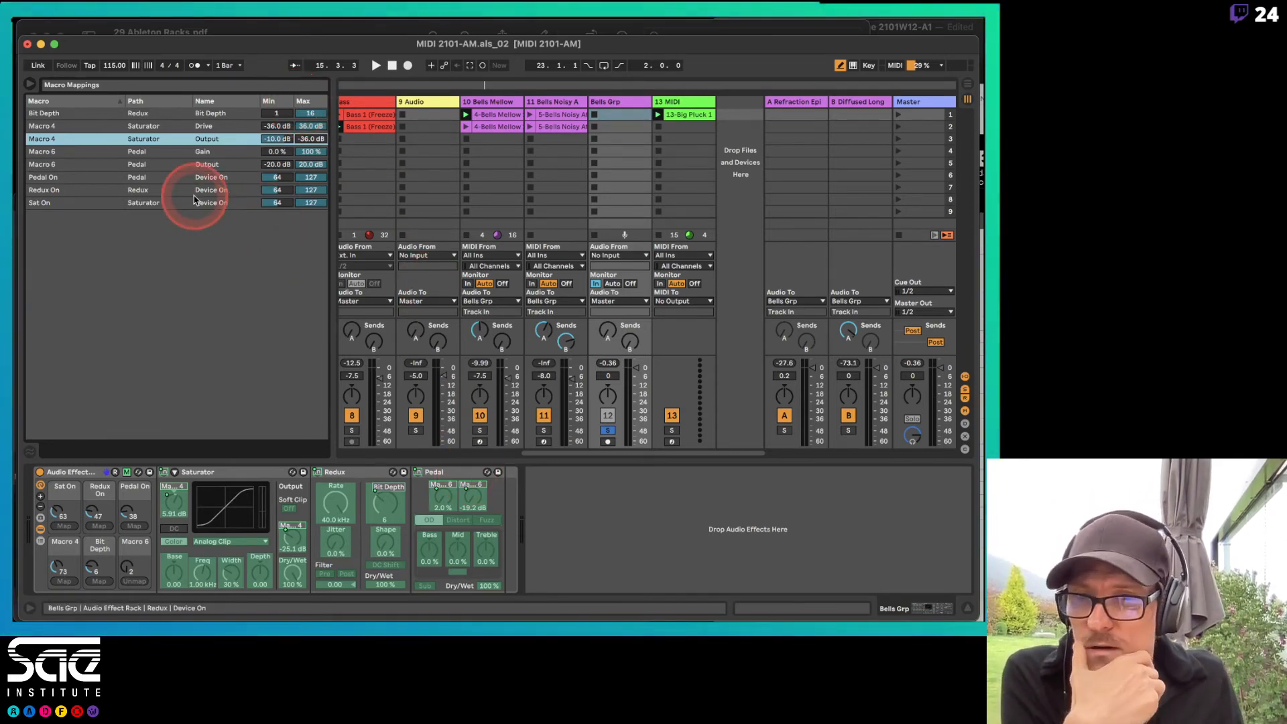
Set Pedal's Output mapping range to a minimum of 0 dB and a maximum of -20 dB, and leave macro mapping
click(94, 176)
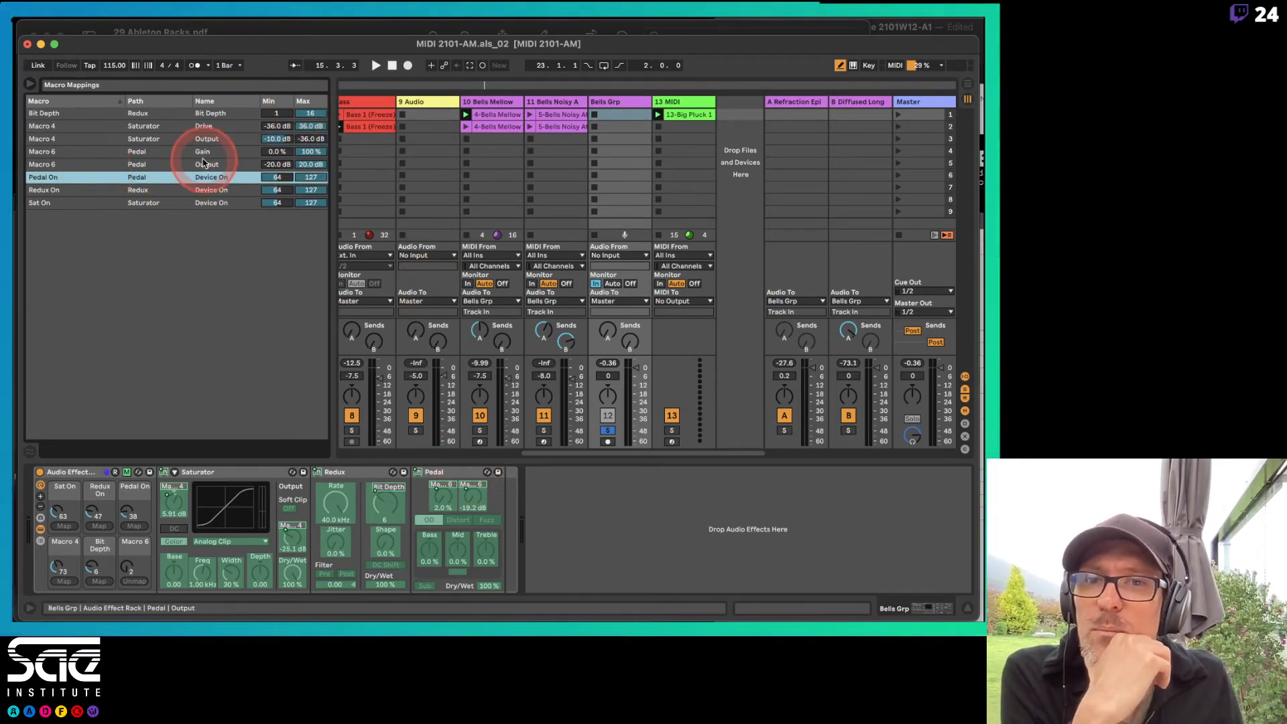
click(109, 165)
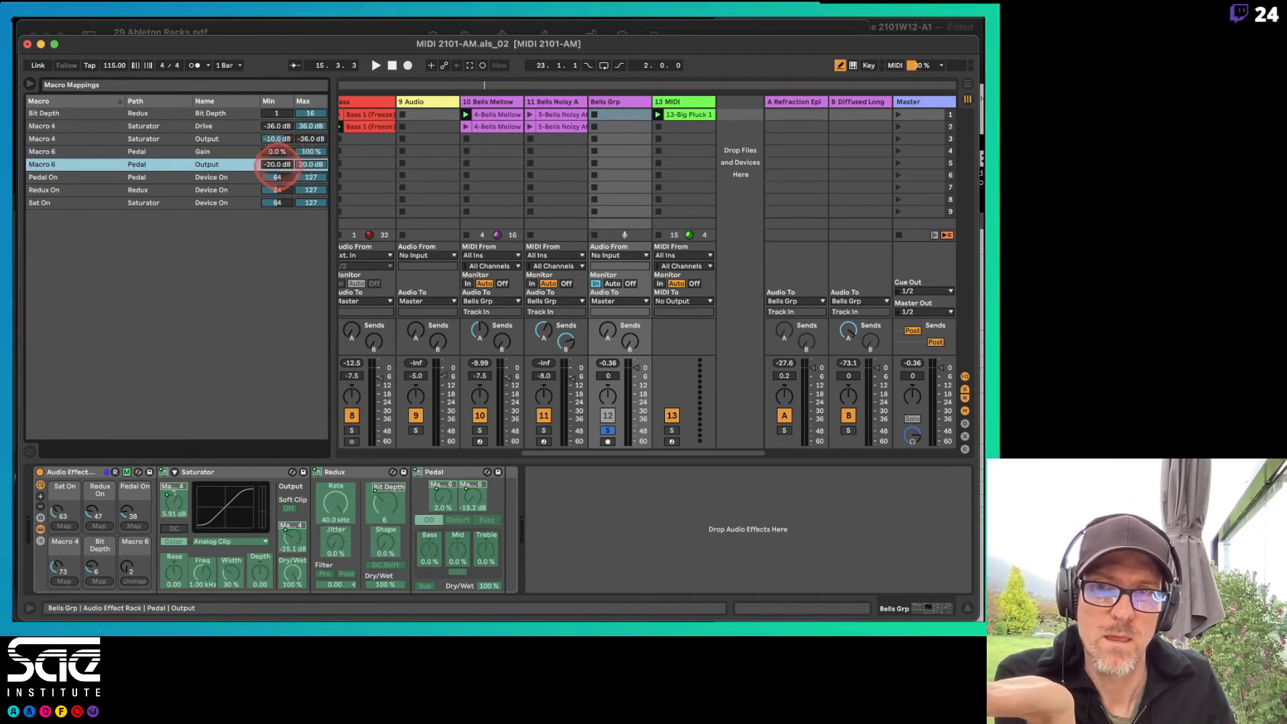
text(0)
key(Return)
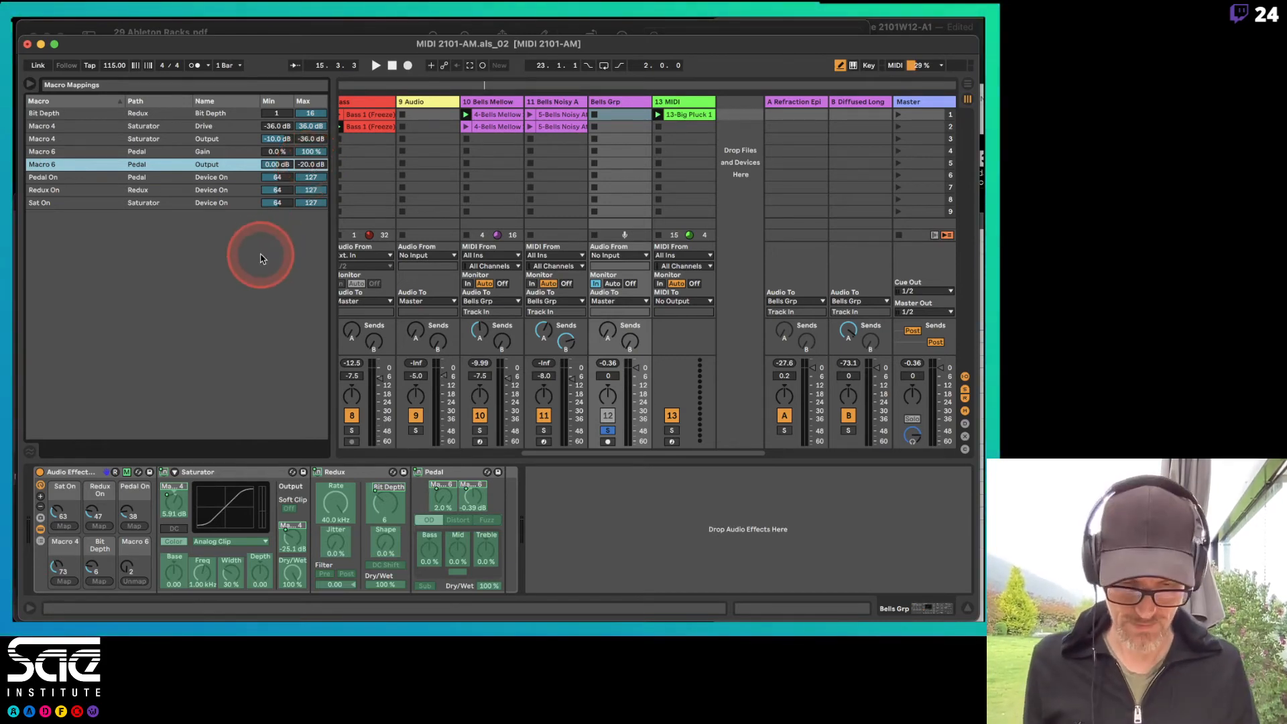
click(126, 473)
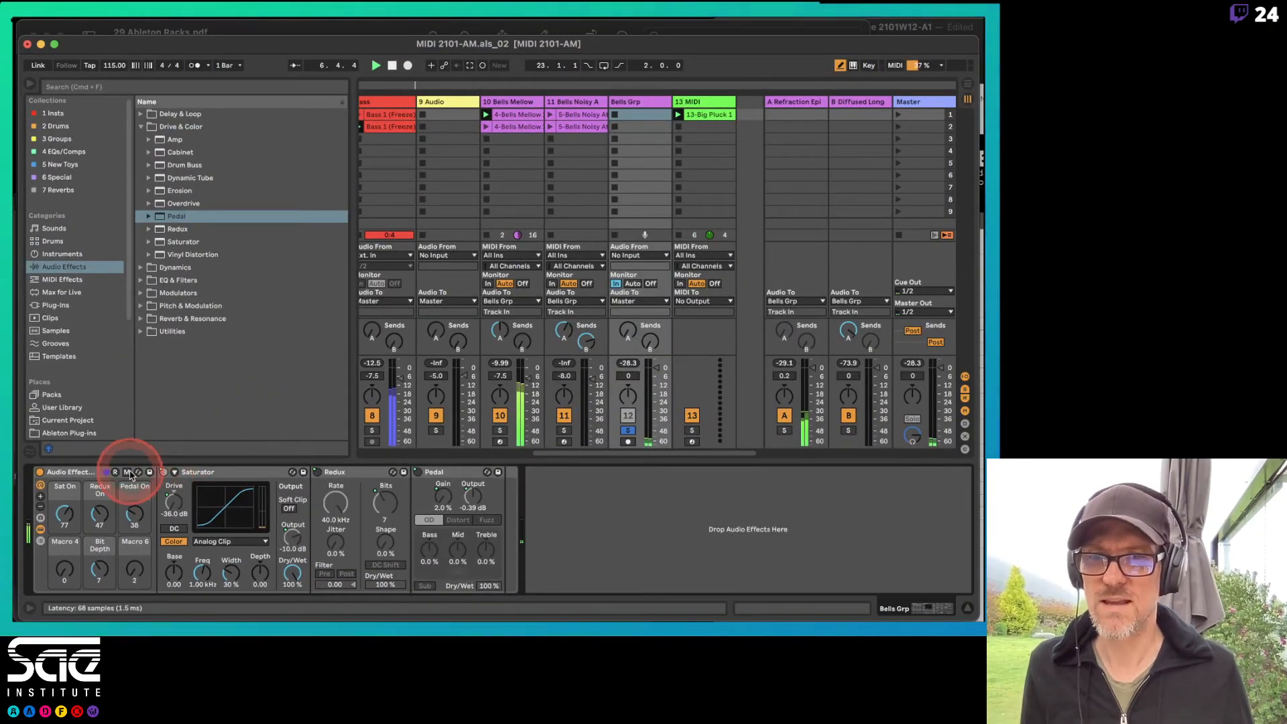
Reopen the macro mappings and adjust Saturator's Output range to a minimum of 0 dB and a maximum of -25 dB
click(127, 472)
click(273, 139)
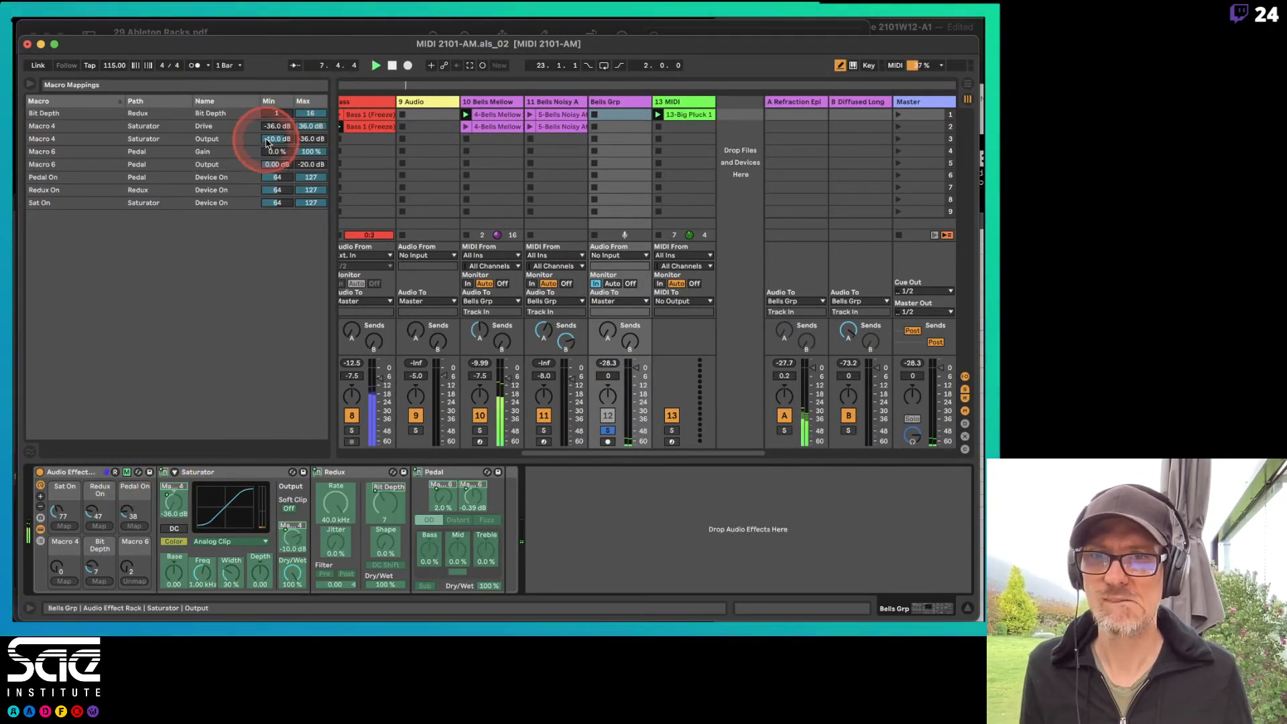
drag(266, 139, 266, 119)
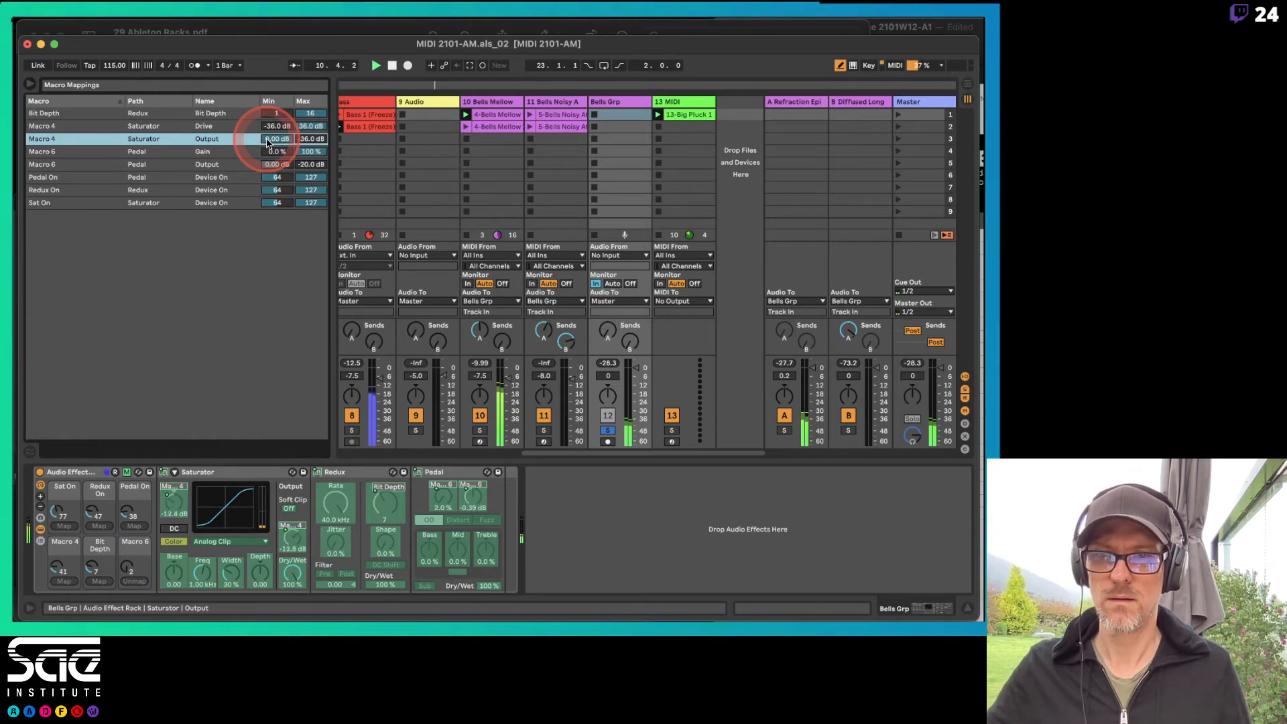
drag(299, 138, 299, 155)
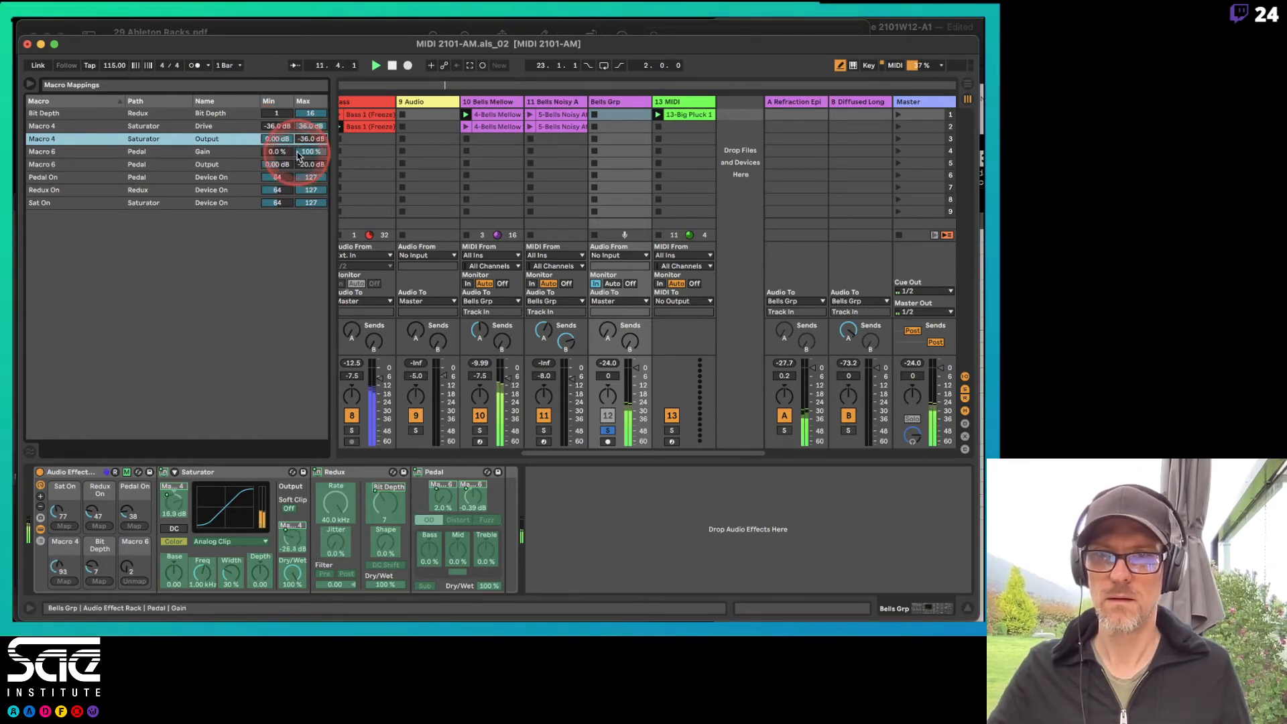
click(307, 139)
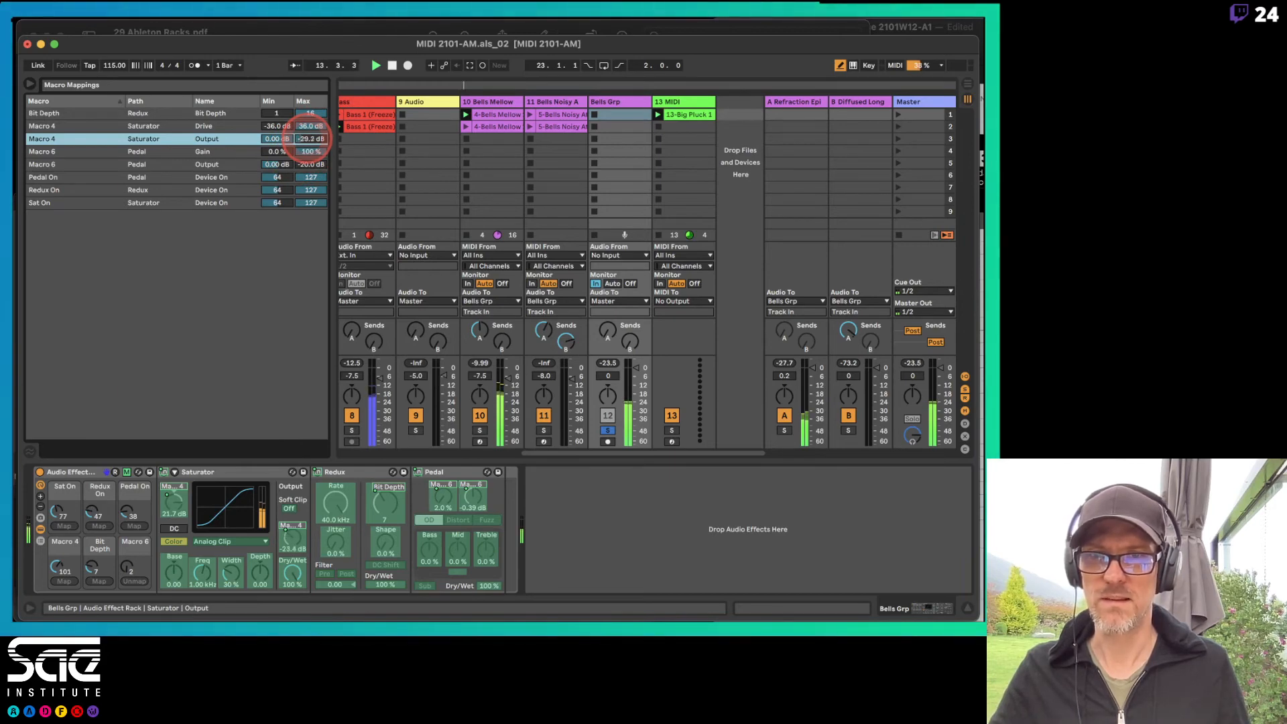
drag(308, 139, 309, 144)
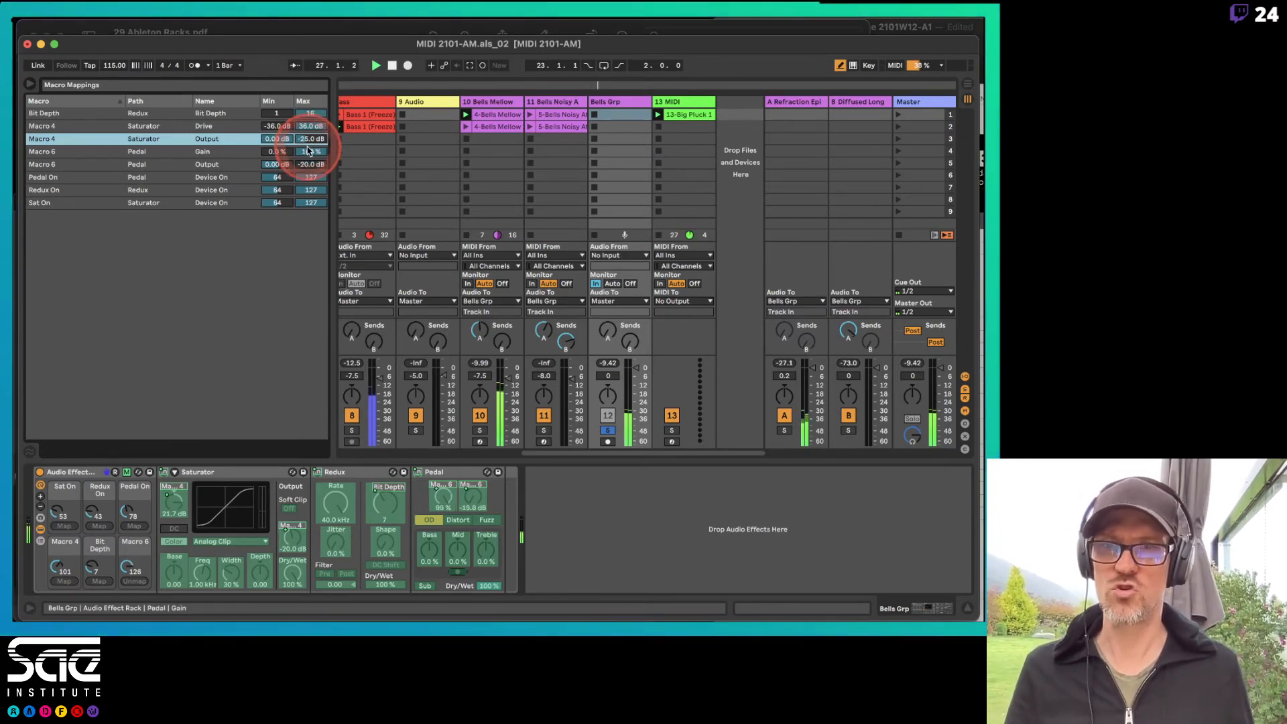
Adjust the maximum of Pedal's Output mapping to -5.94 dB and leave macro mapping
click(307, 165)
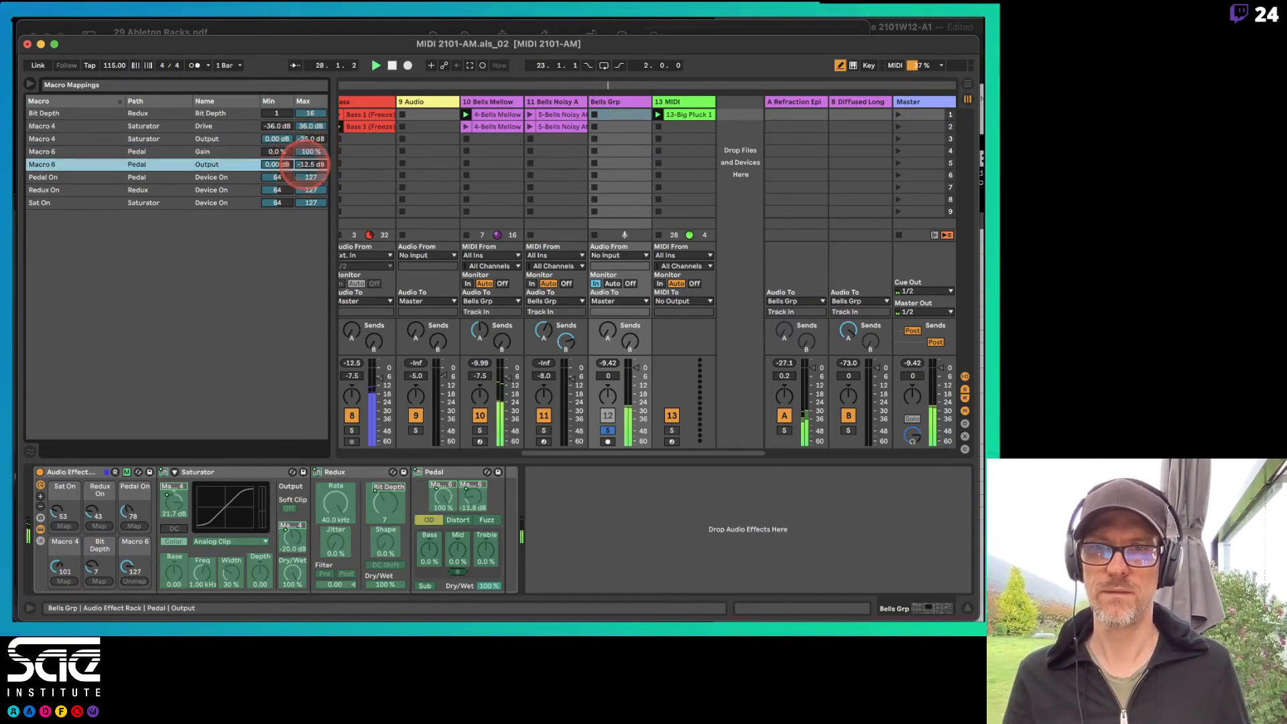
drag(307, 165, 307, 161)
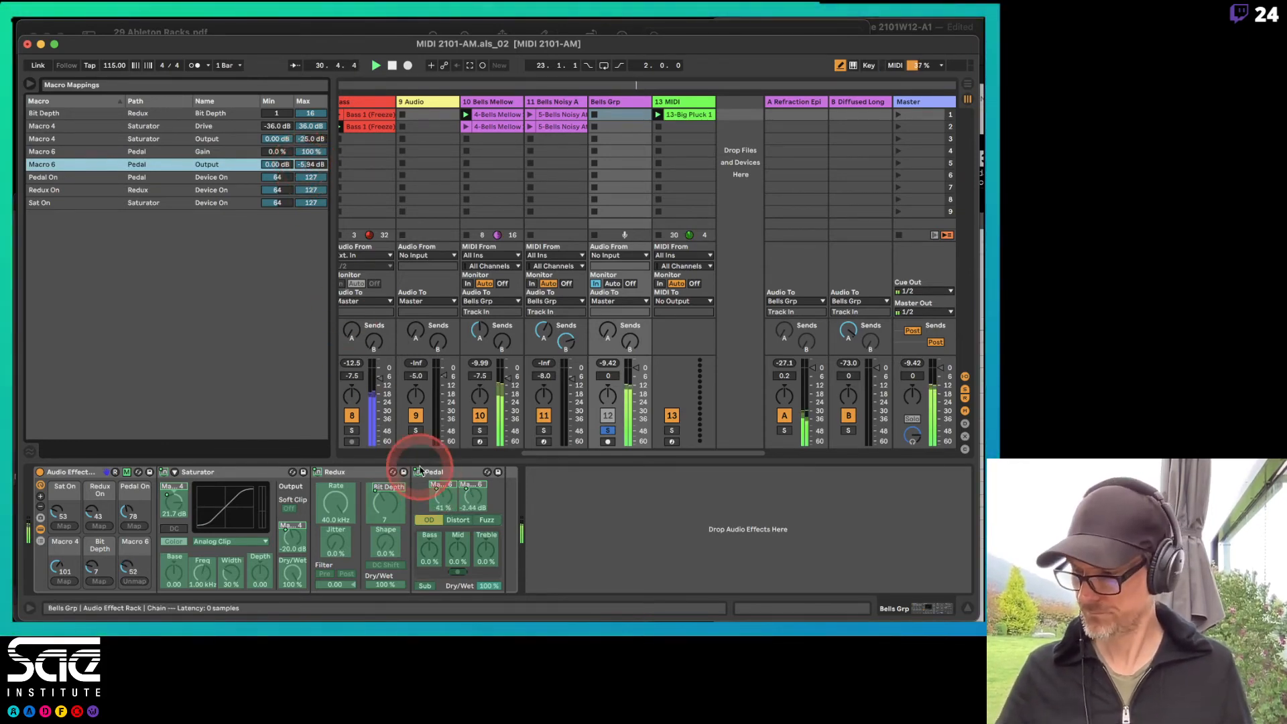
click(127, 473)
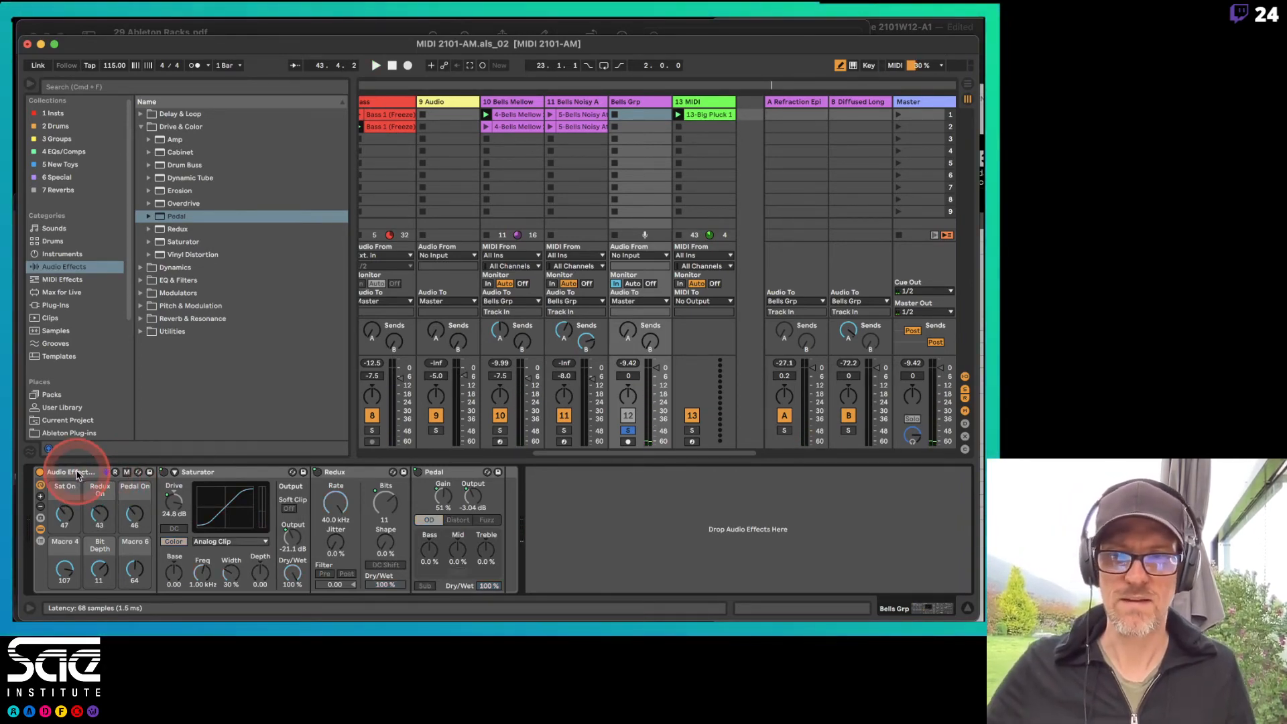
Rename the Audio Effect Rack as "Gritty Goodness" and save it as a preset in the User Library
click(78, 474)
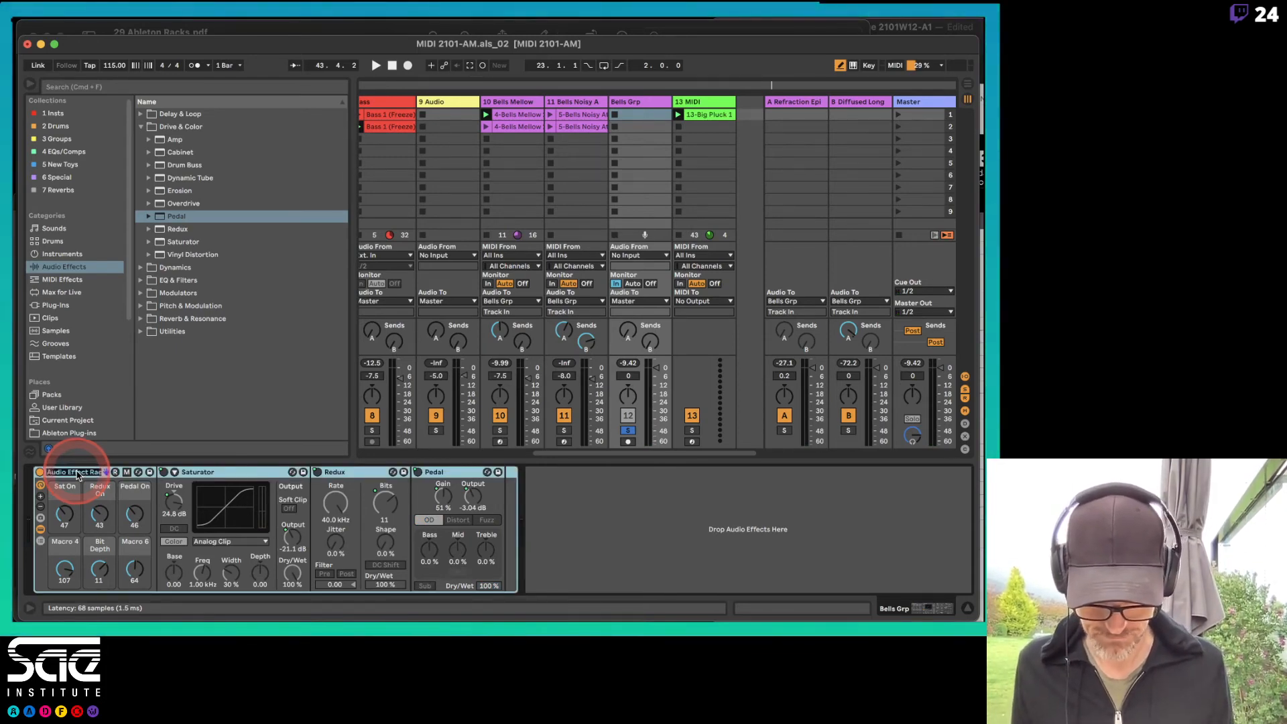
text(Gritty Grindnes)
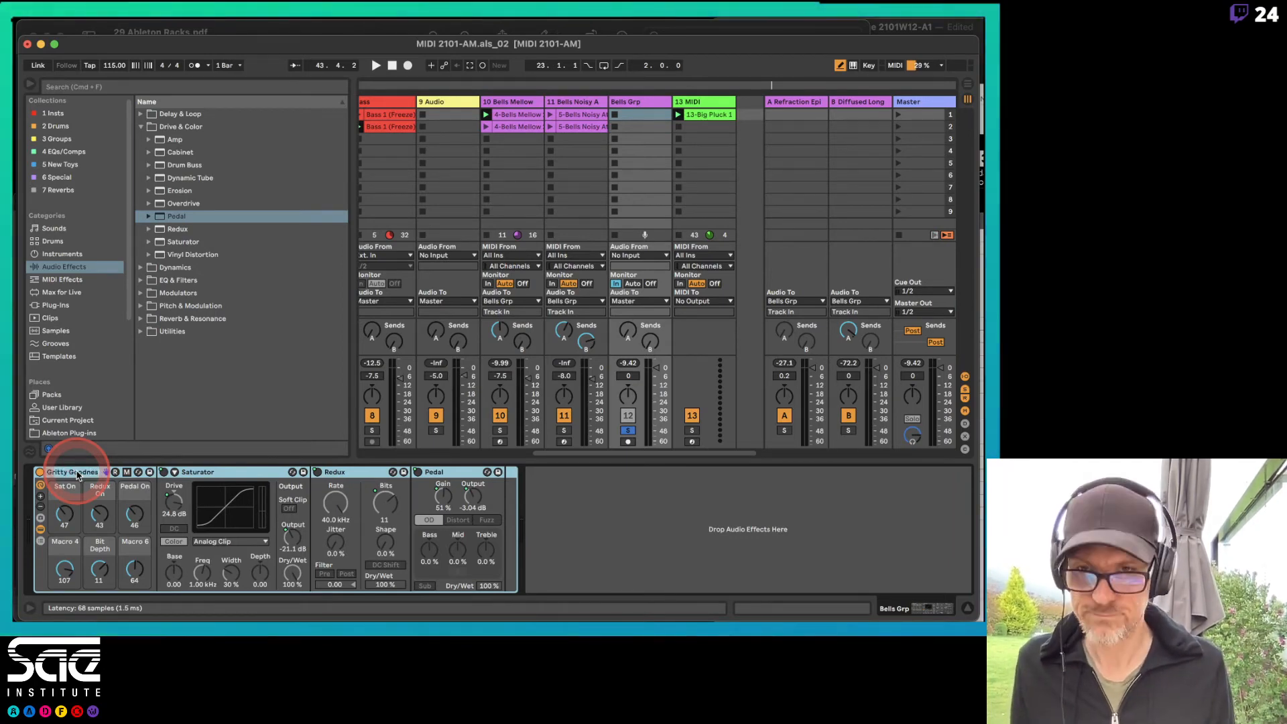
key(Return)
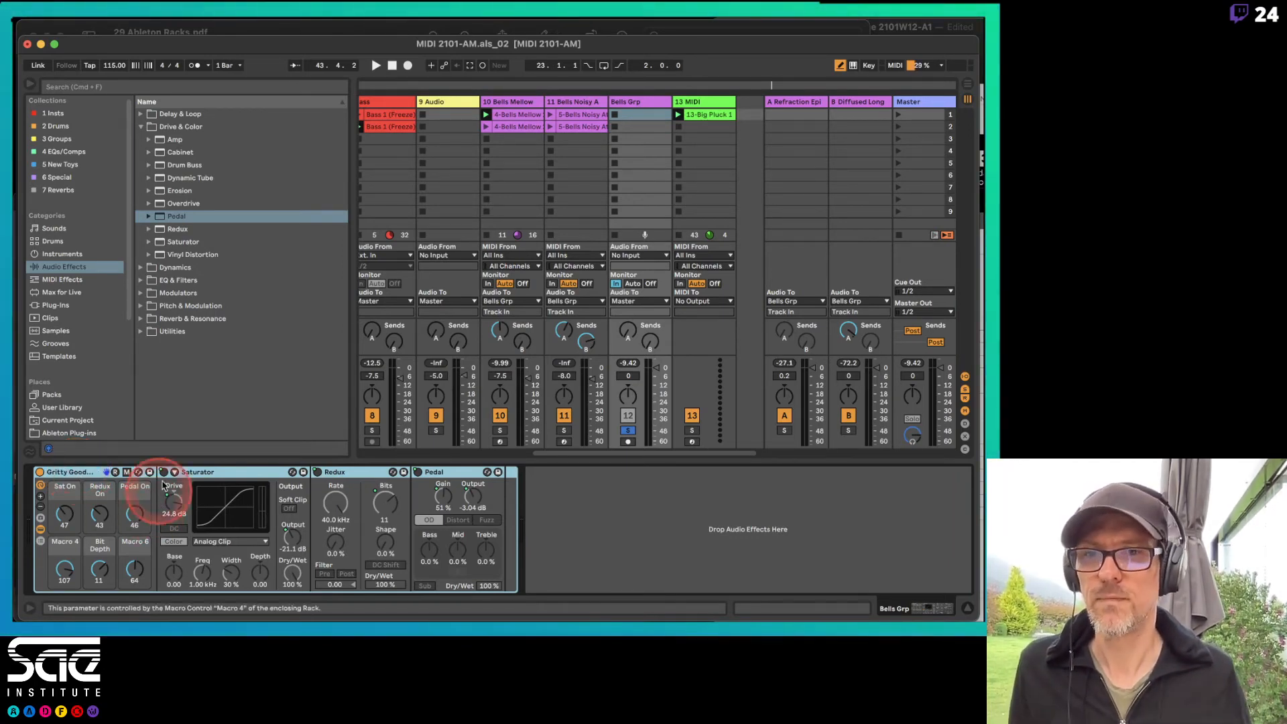
click(139, 472)
click(139, 472)
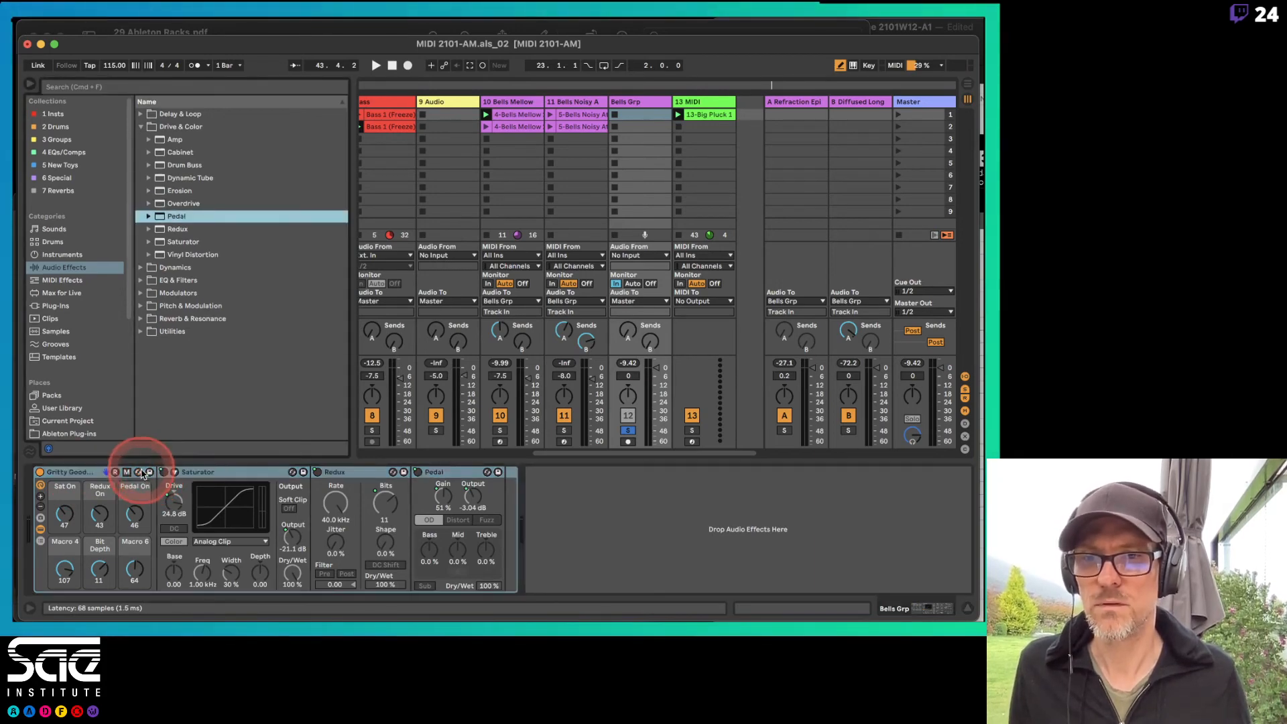
click(149, 473)
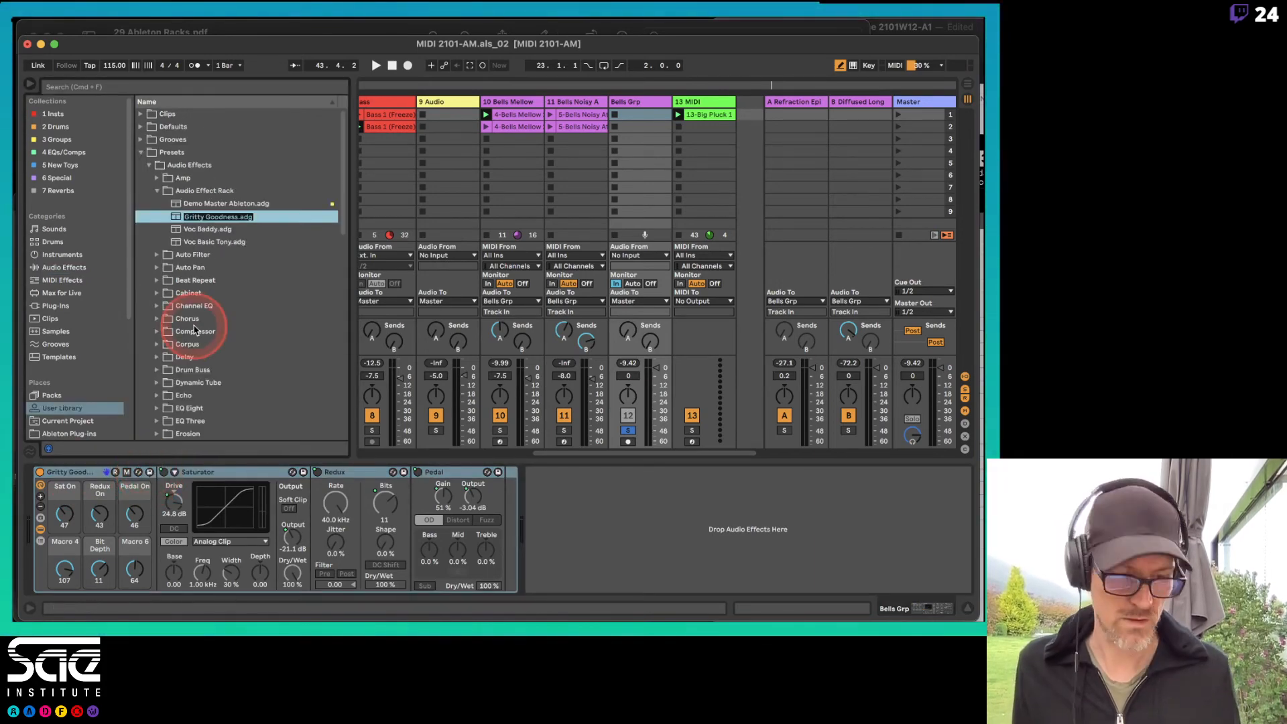
Confirm the preset name "Gritty Goodness" in the User Library and return to the Bells Grp track
key(Return)
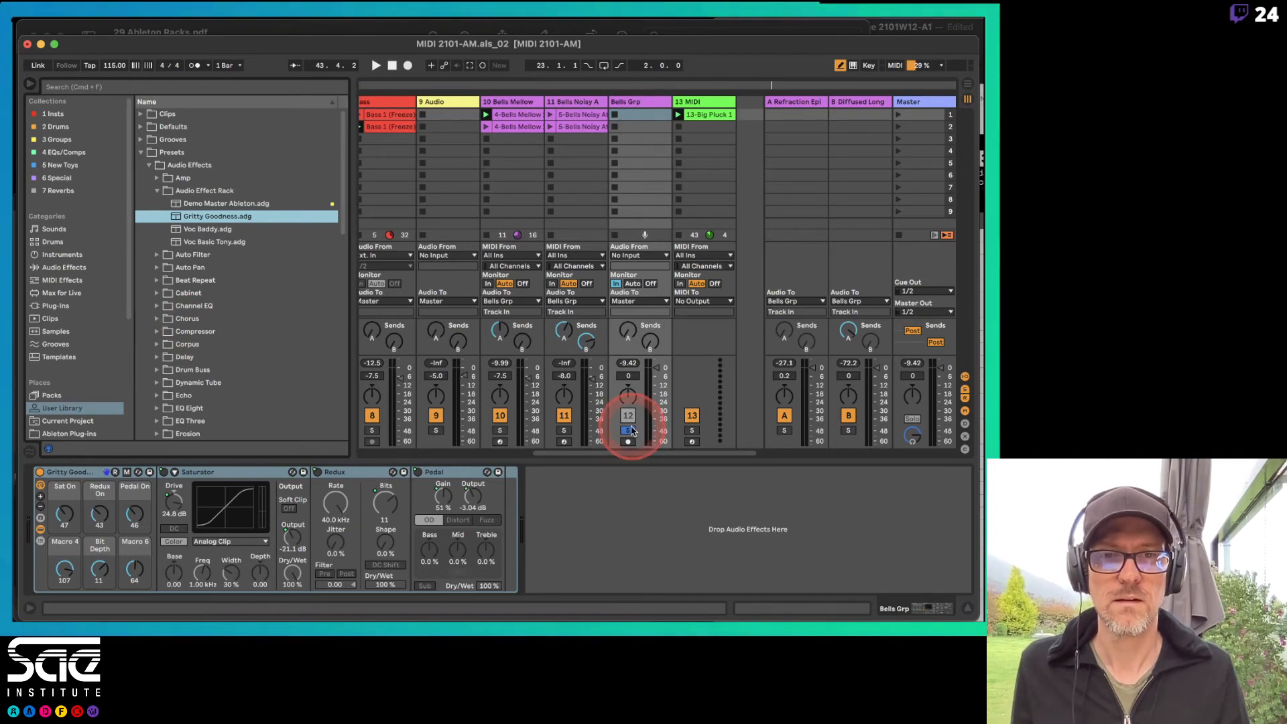
click(68, 474)
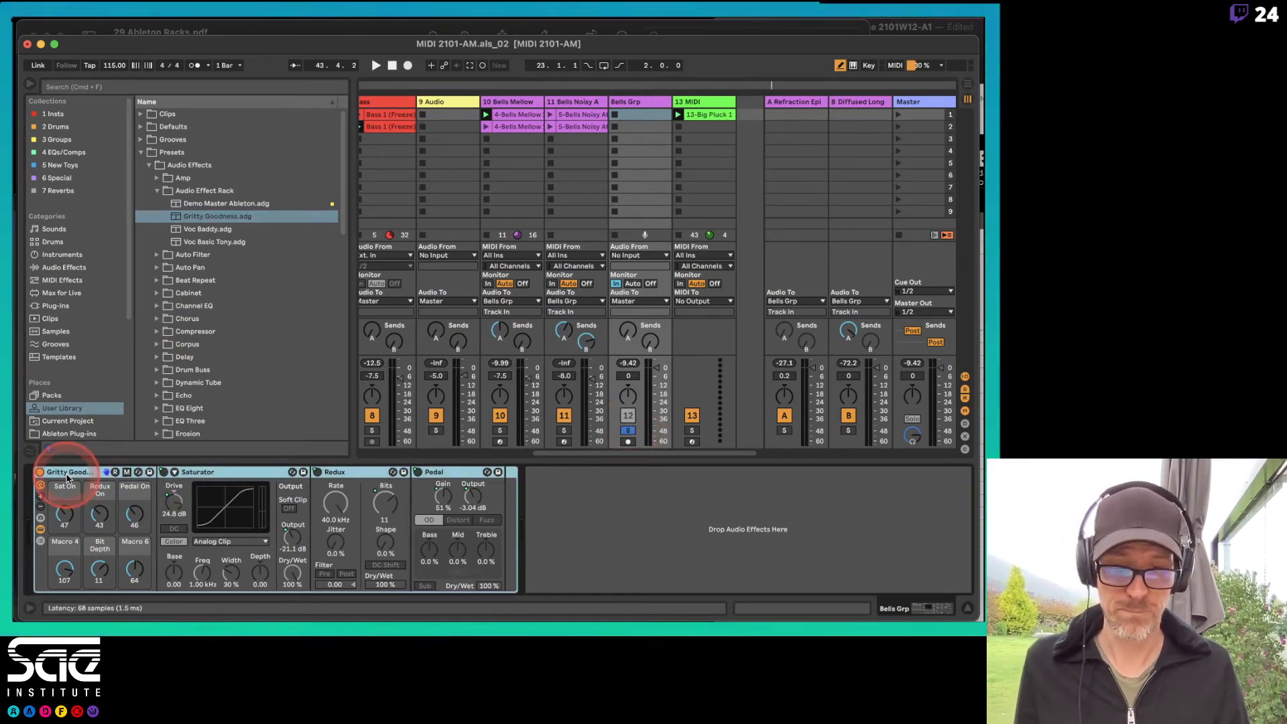
click(640, 135)
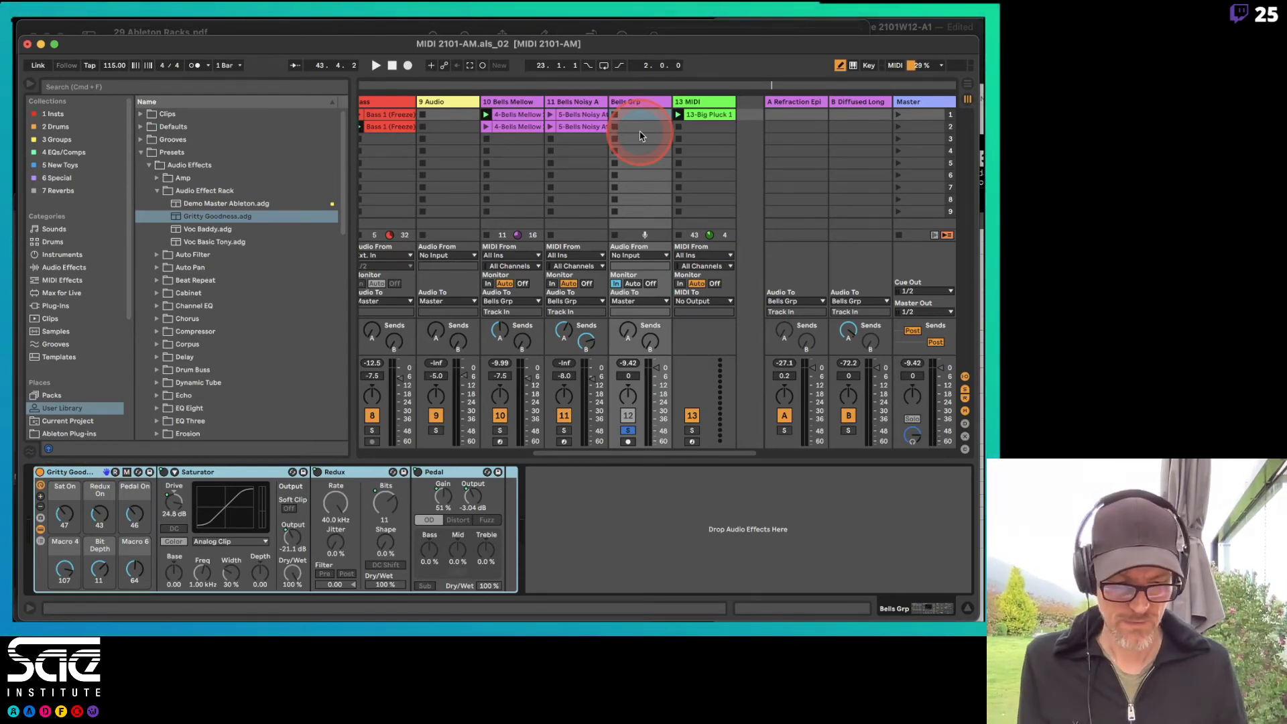
scroll(536, 171, left, 7)
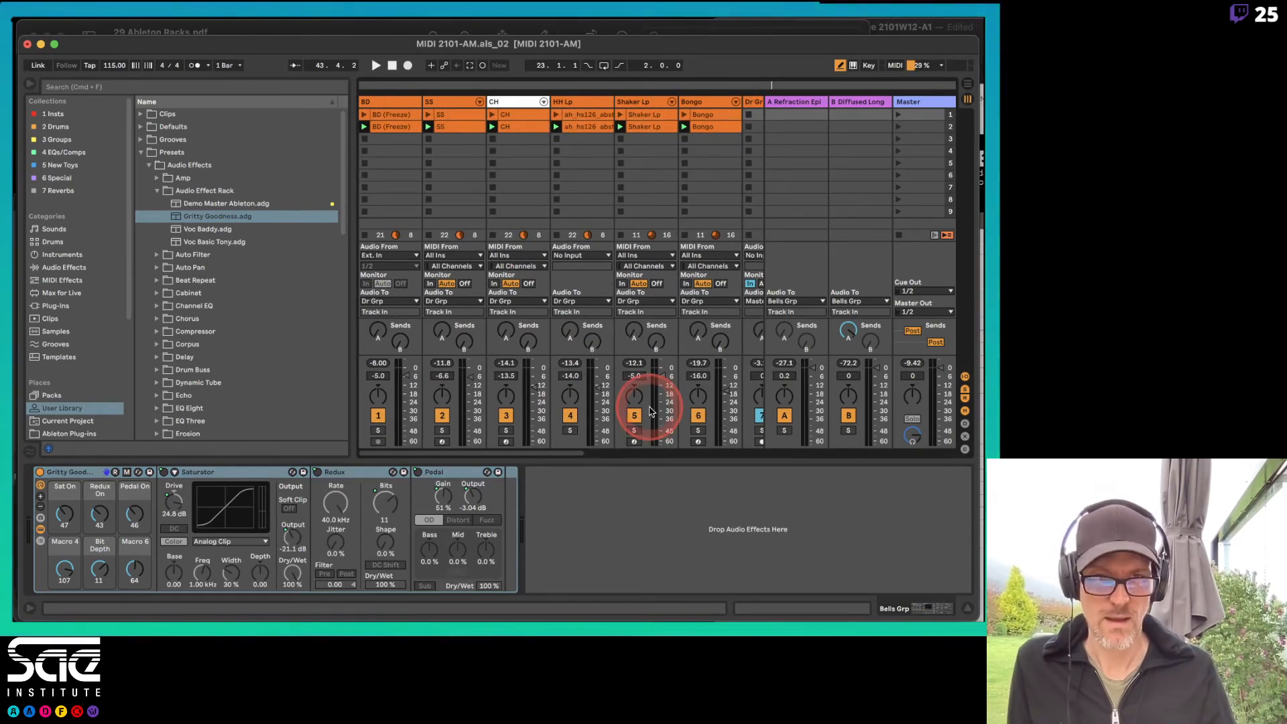
scroll(677, 281, right, 2)
scroll(677, 282, right, 3)
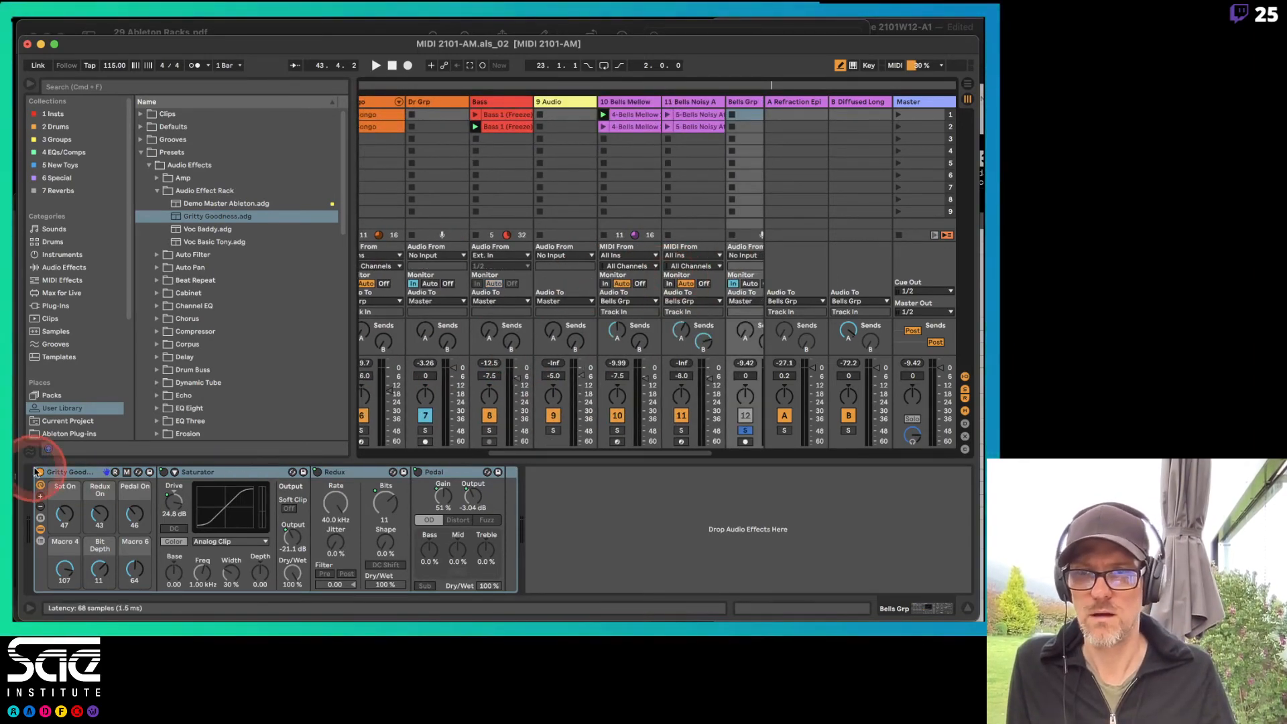
Play the set with the Gritty Goodness rack bypassed, and activate and unsolo the Bells Grp track
key(space)
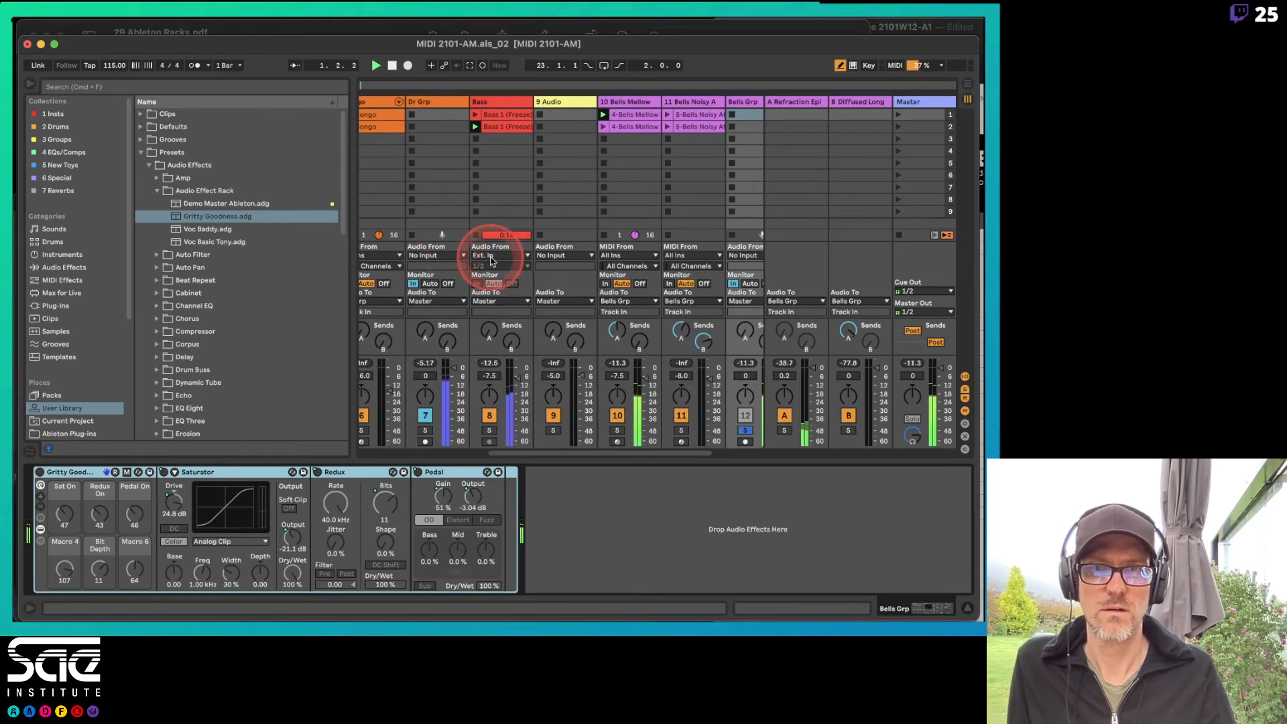
scroll(504, 268, right, 1)
scroll(597, 261, right, 1)
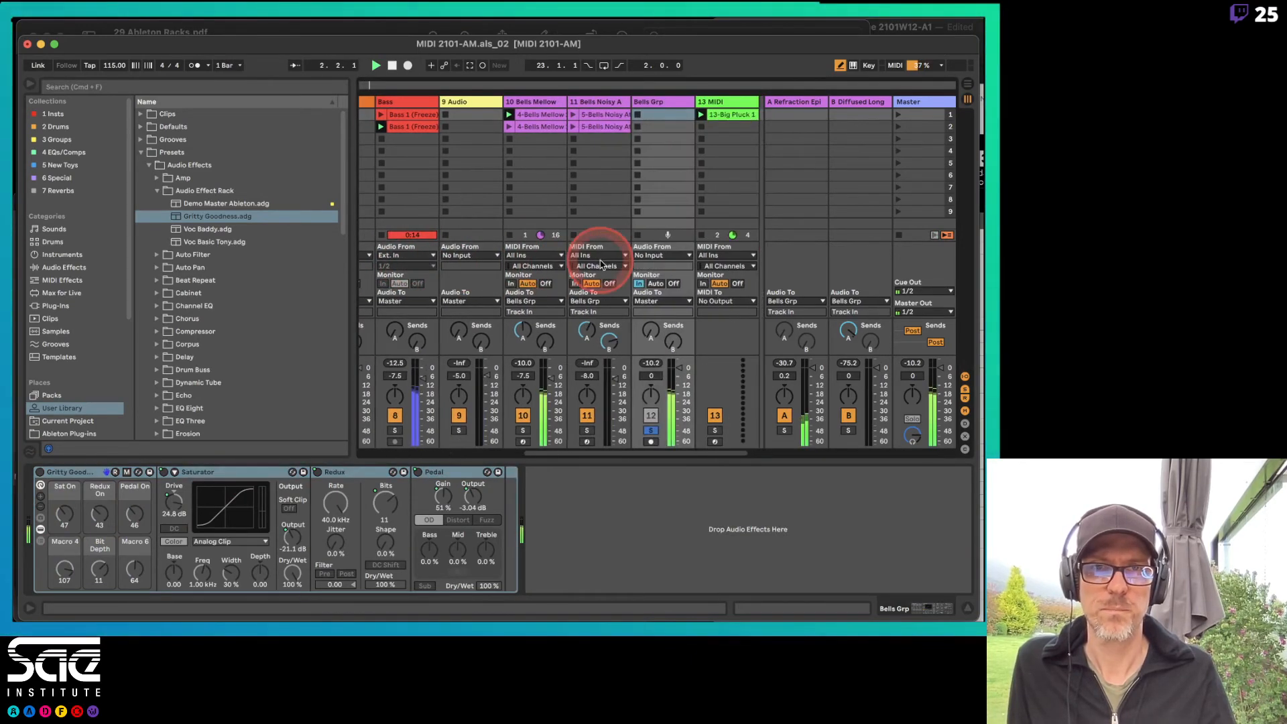
click(651, 417)
click(651, 431)
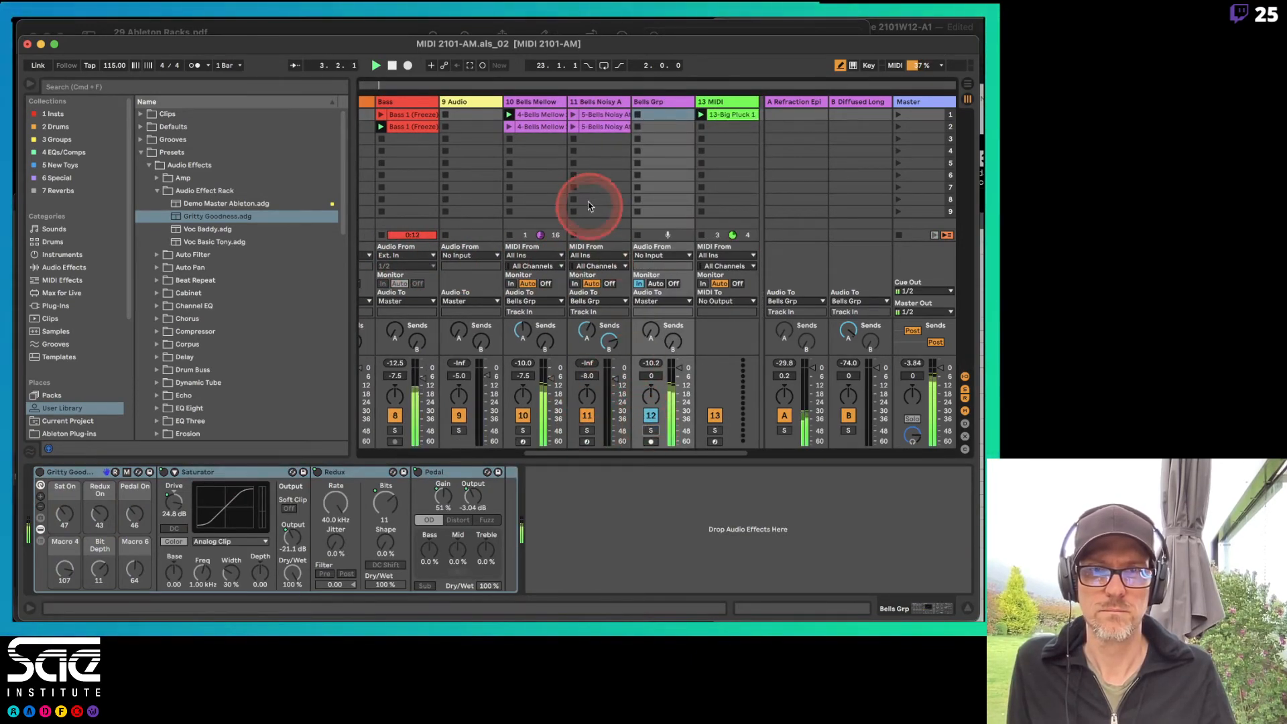
Launch the first Bells Noisy A clip and restart playback from the beginning
click(573, 115)
key(space)
key(space)
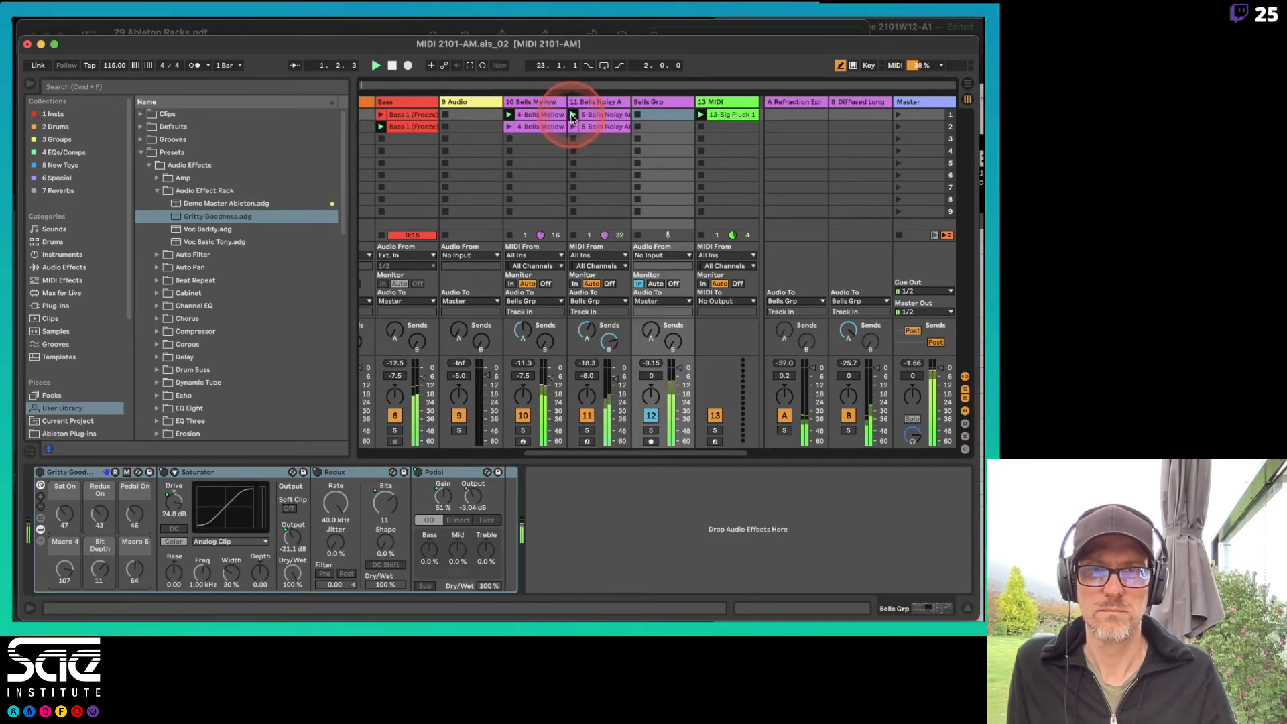
Insert a new MIDI track after the Bongo track and delete its default Utility device
scroll(648, 234, left, 5)
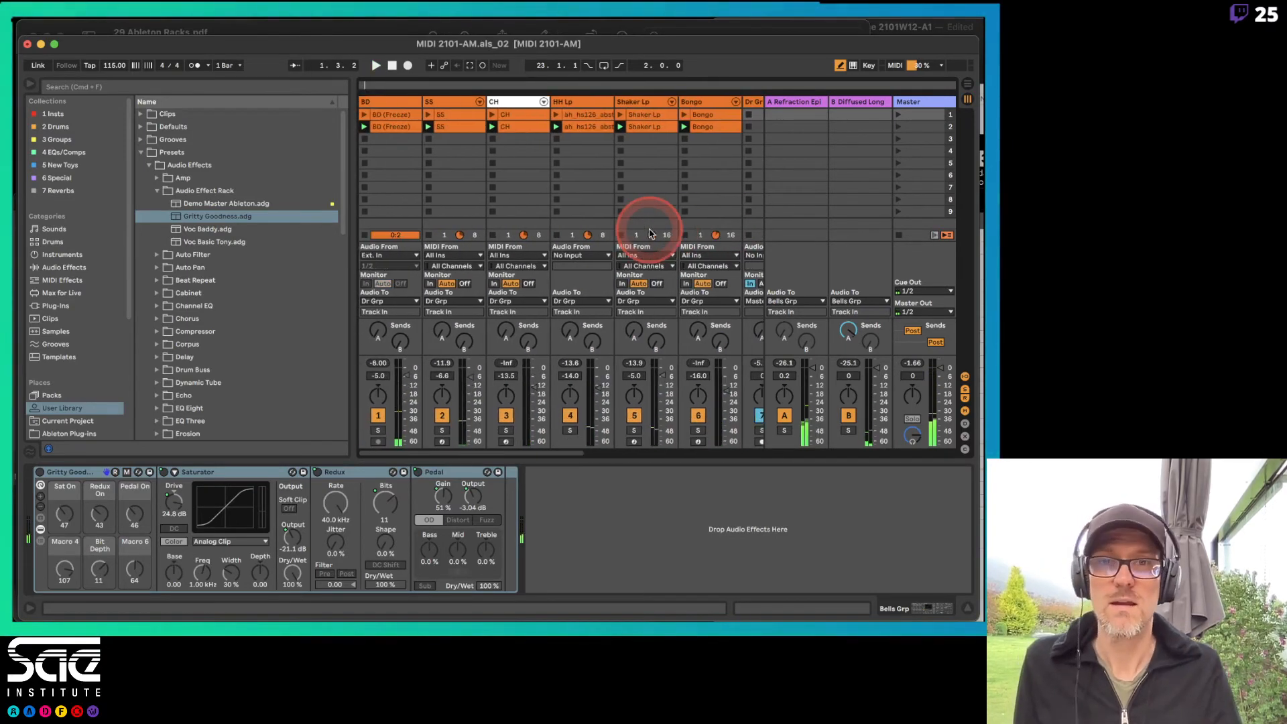
drag(350, 213, 307, 224)
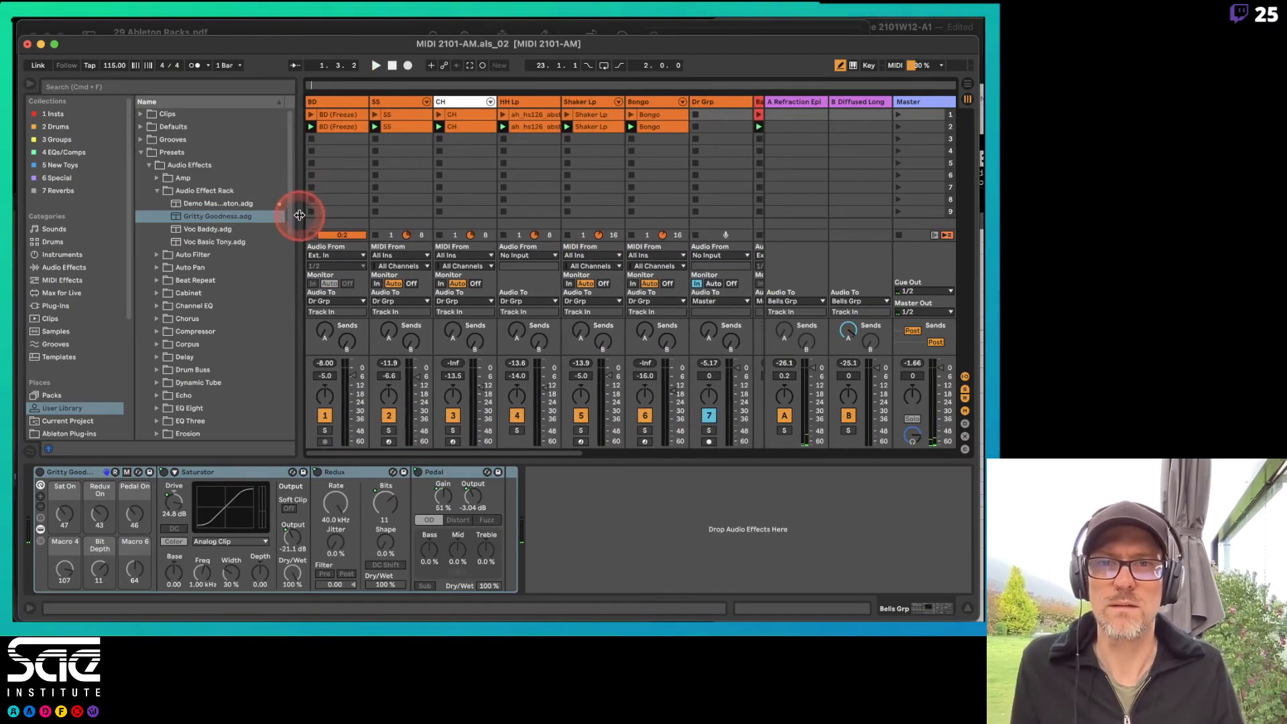
click(504, 153)
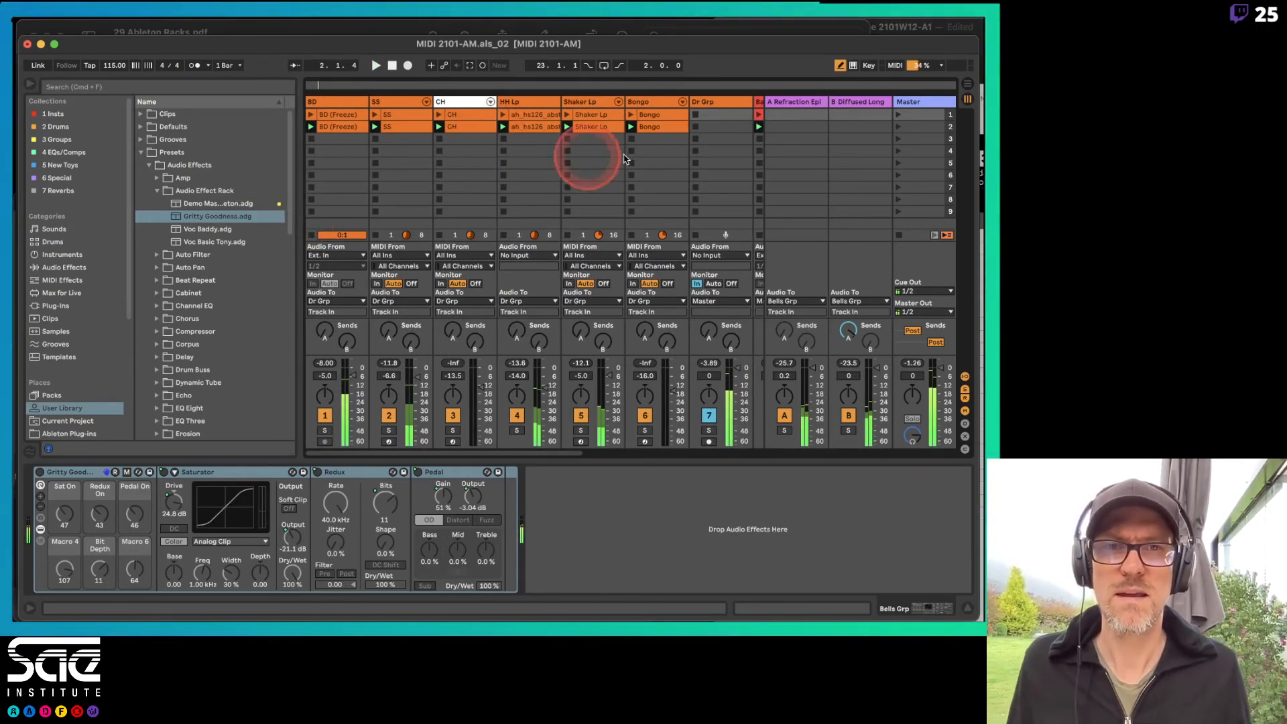
click(645, 114)
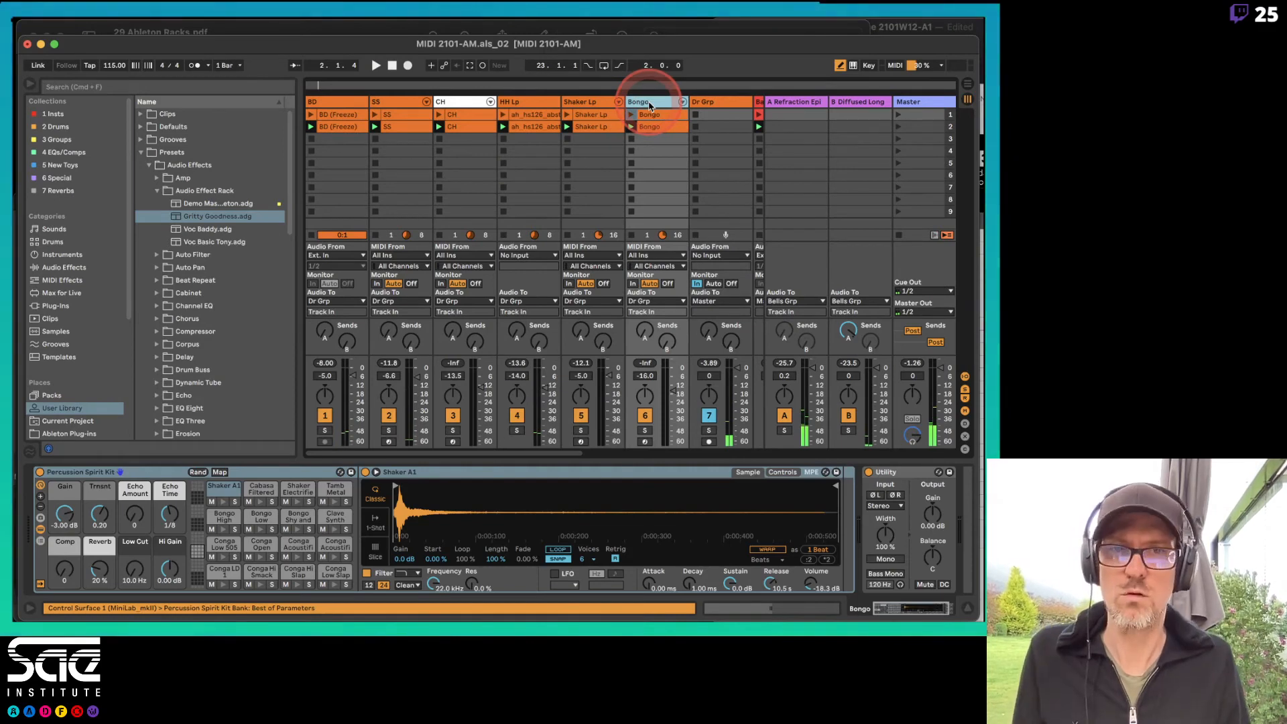
key(super+shift+t)
click(716, 100)
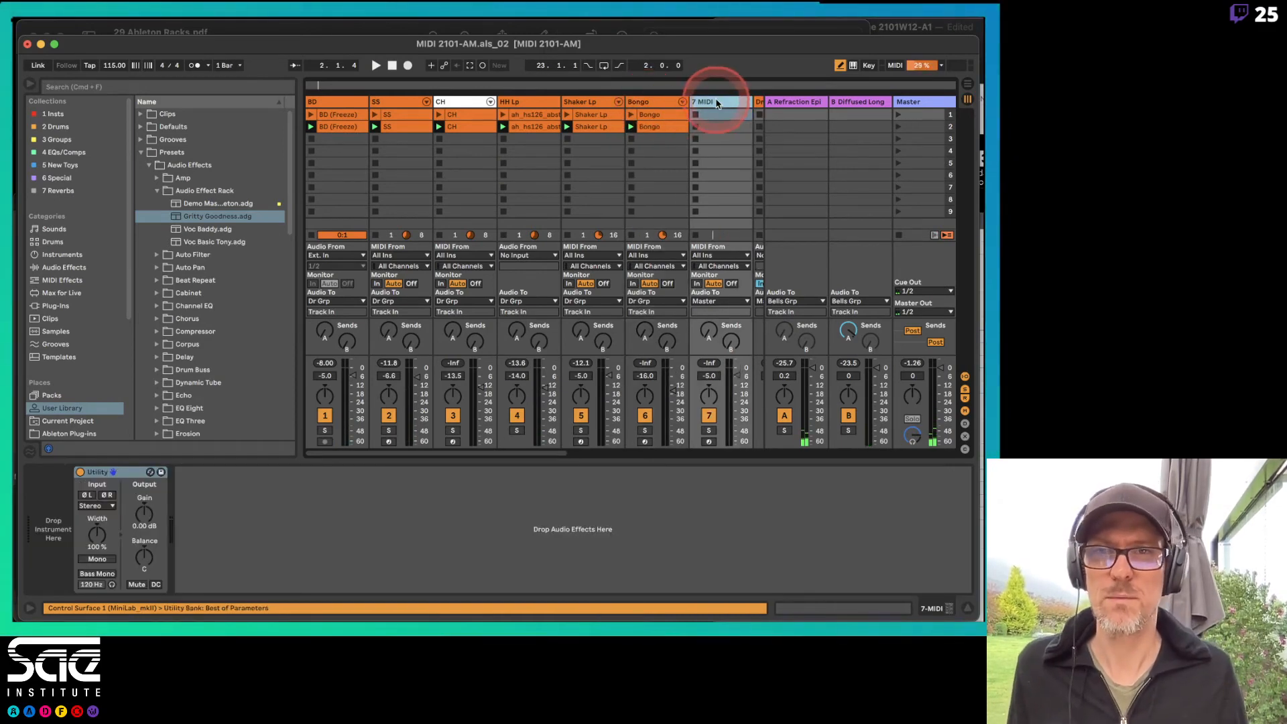
click(127, 473)
key(Delete)
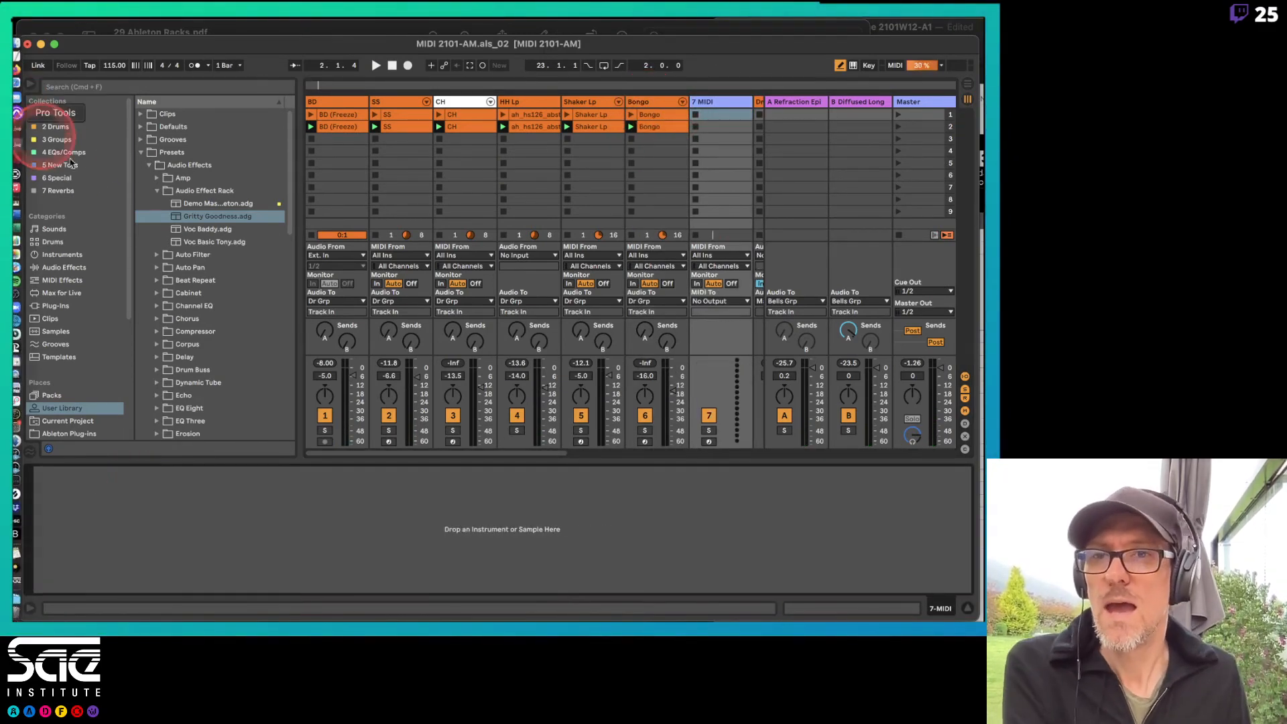
Load an empty Drum Rack from the Drums category onto the new MIDI track
click(58, 126)
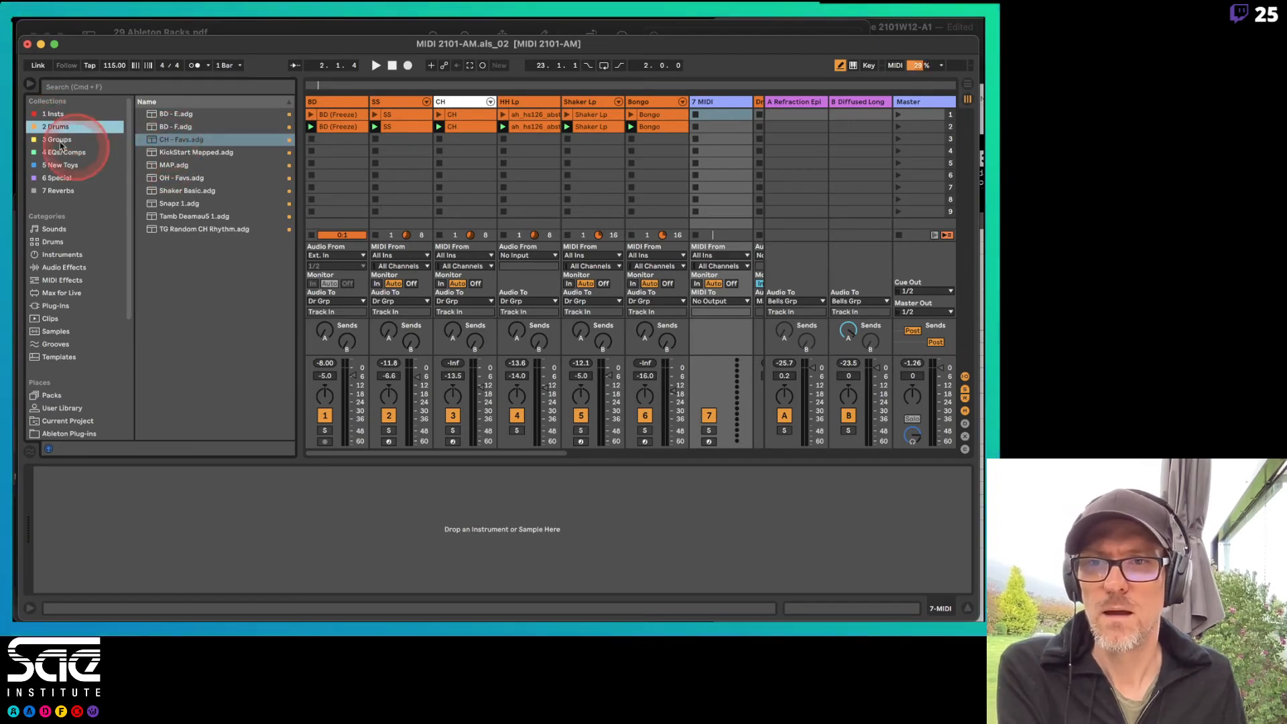
click(48, 239)
scroll(193, 195, down, 10)
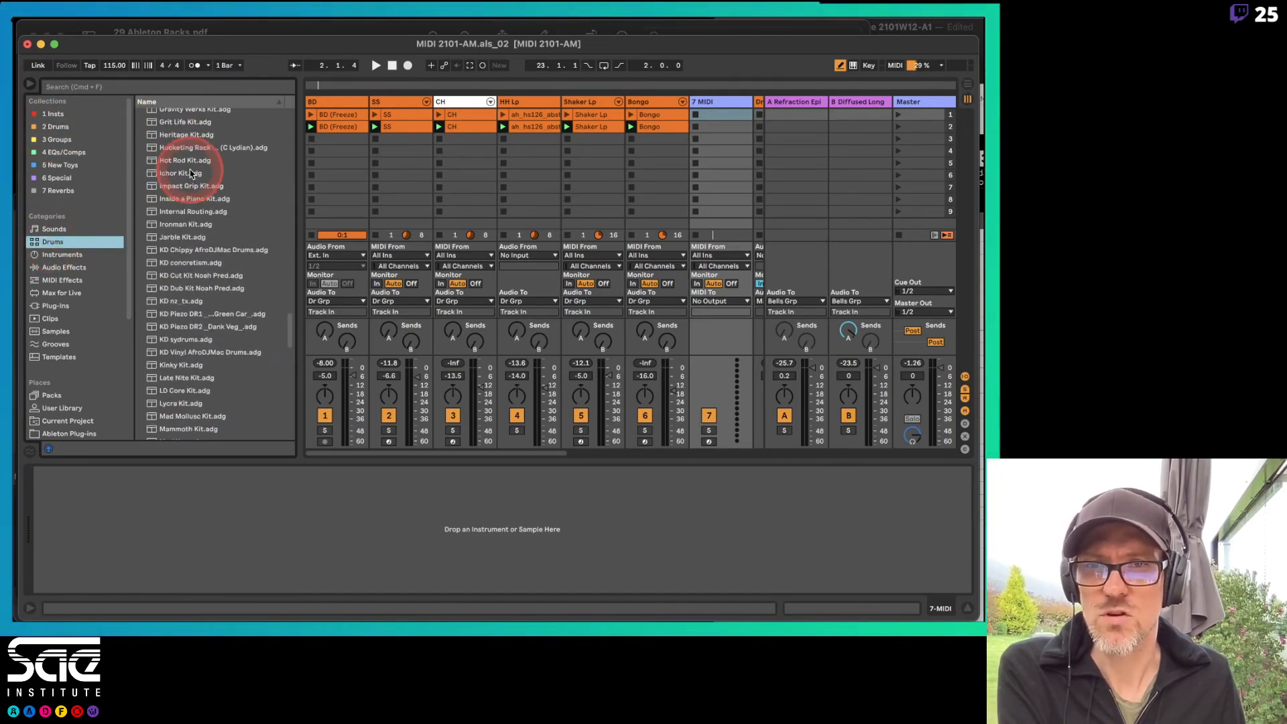
scroll(191, 173, up, 15)
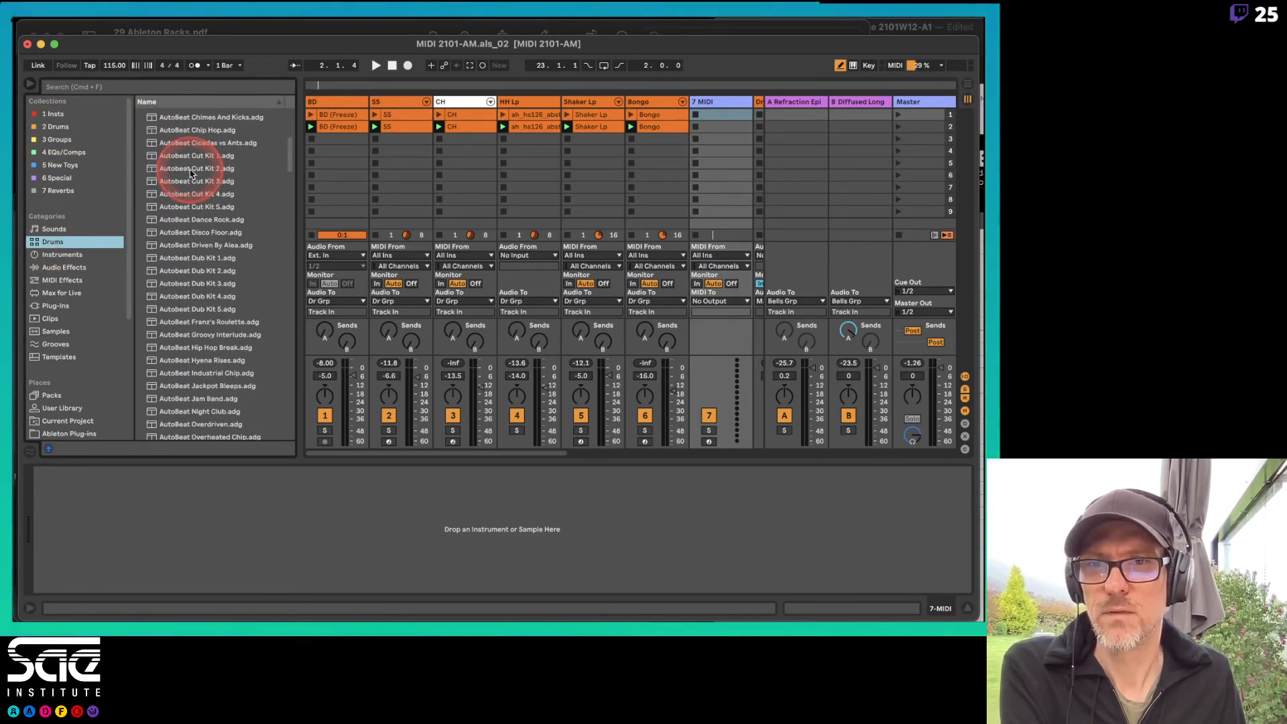
drag(177, 126, 708, 131)
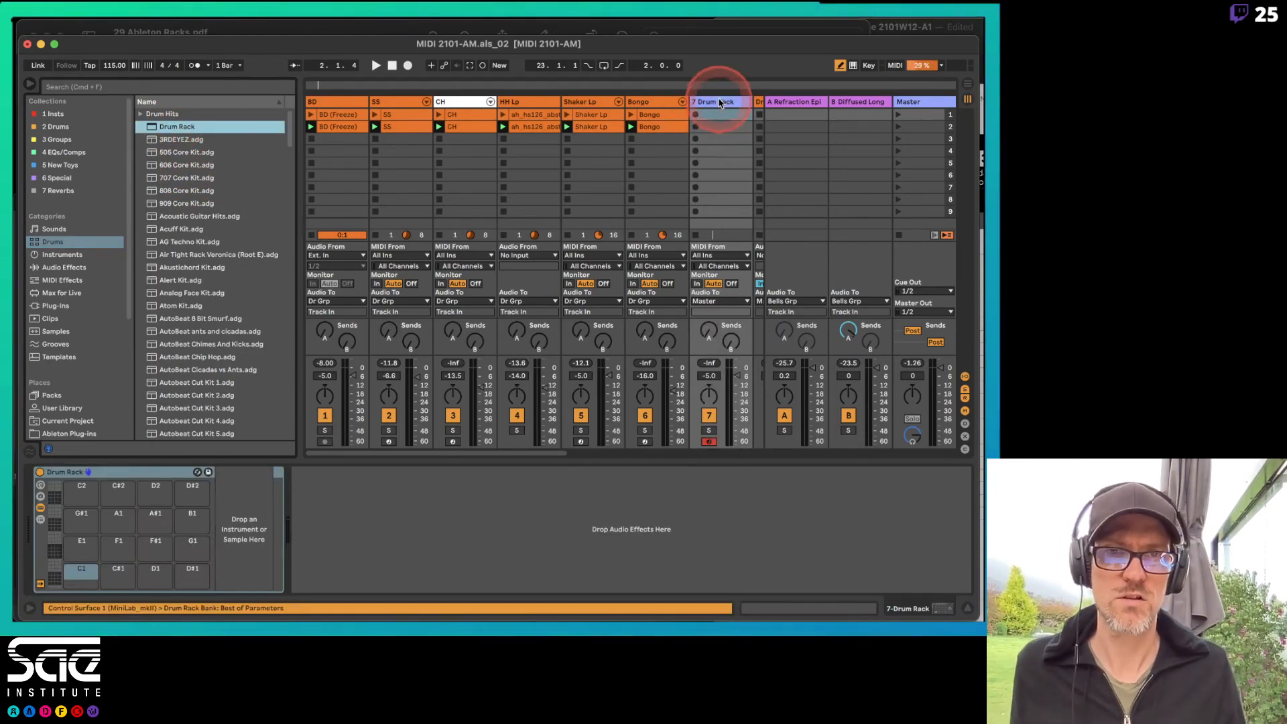
Color the Drum Rack track orange like the other drum tracks and route its audio output to Dr Grp
right_click(721, 103)
click(741, 279)
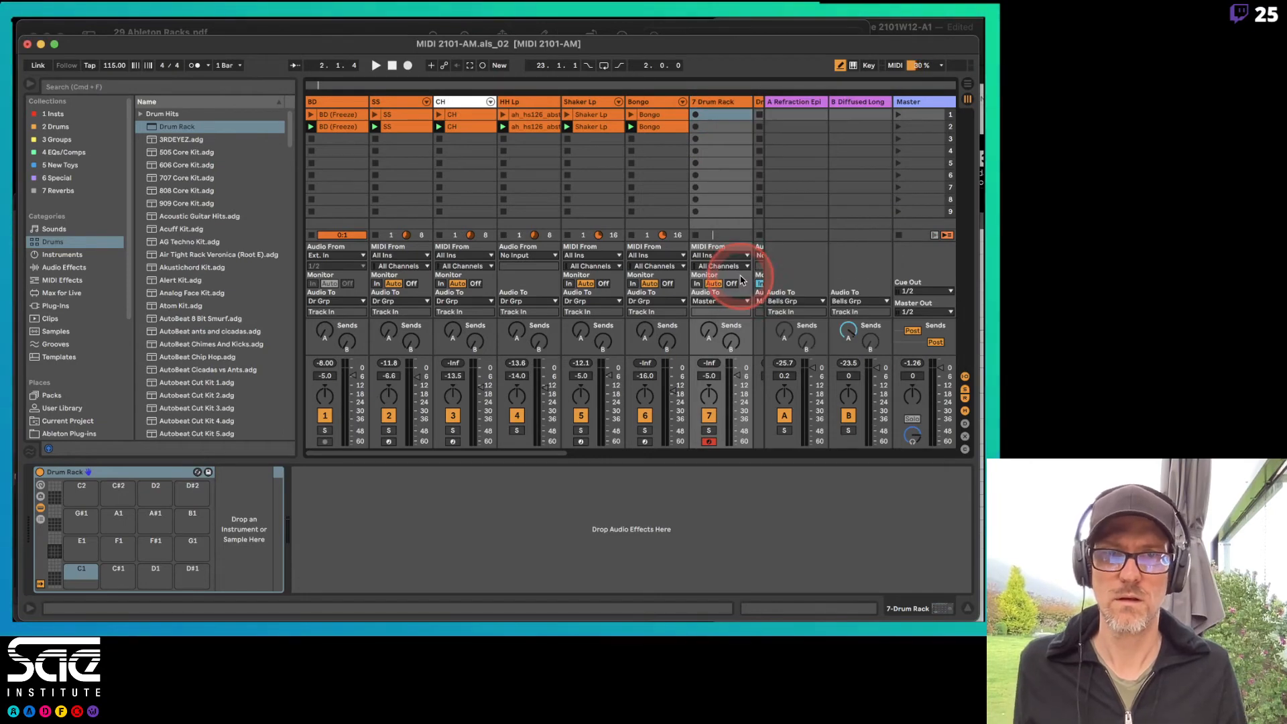
click(720, 301)
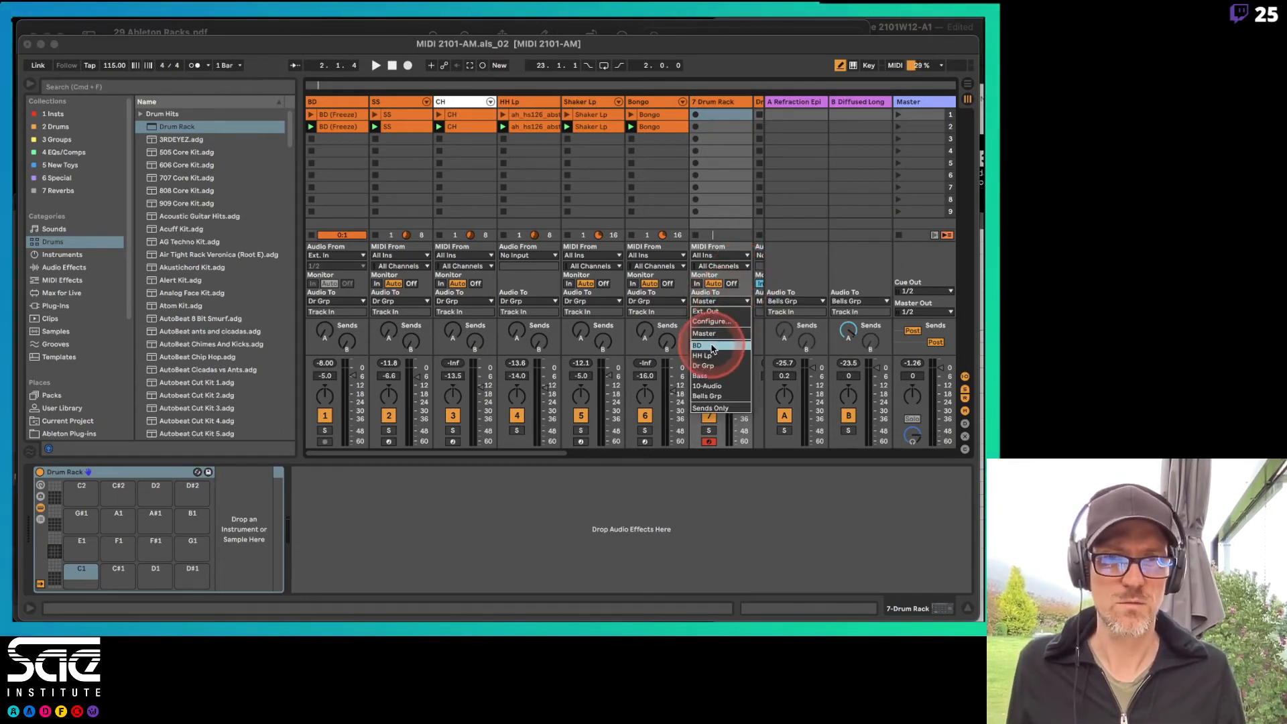
click(709, 366)
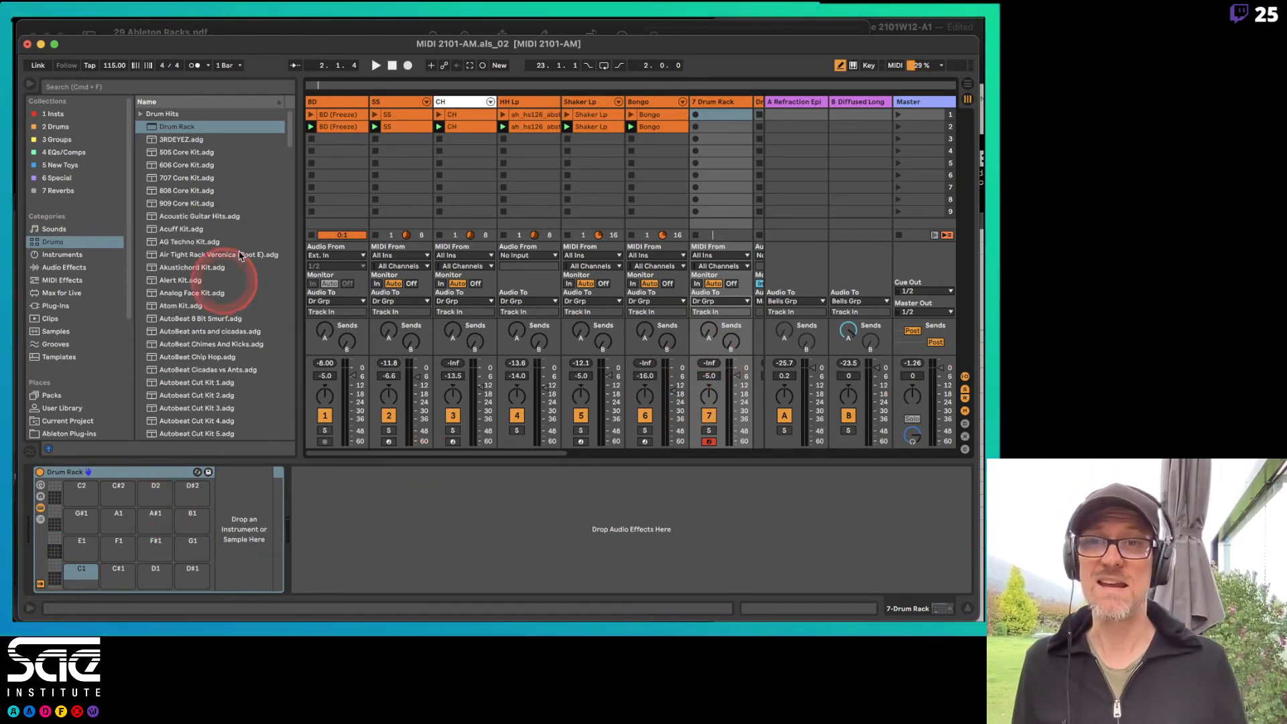
Audition the kick samples in Drum Hits from kd_concretism_kick.aif through kd_PiezoDrumRack1_Kick.aif
click(142, 115)
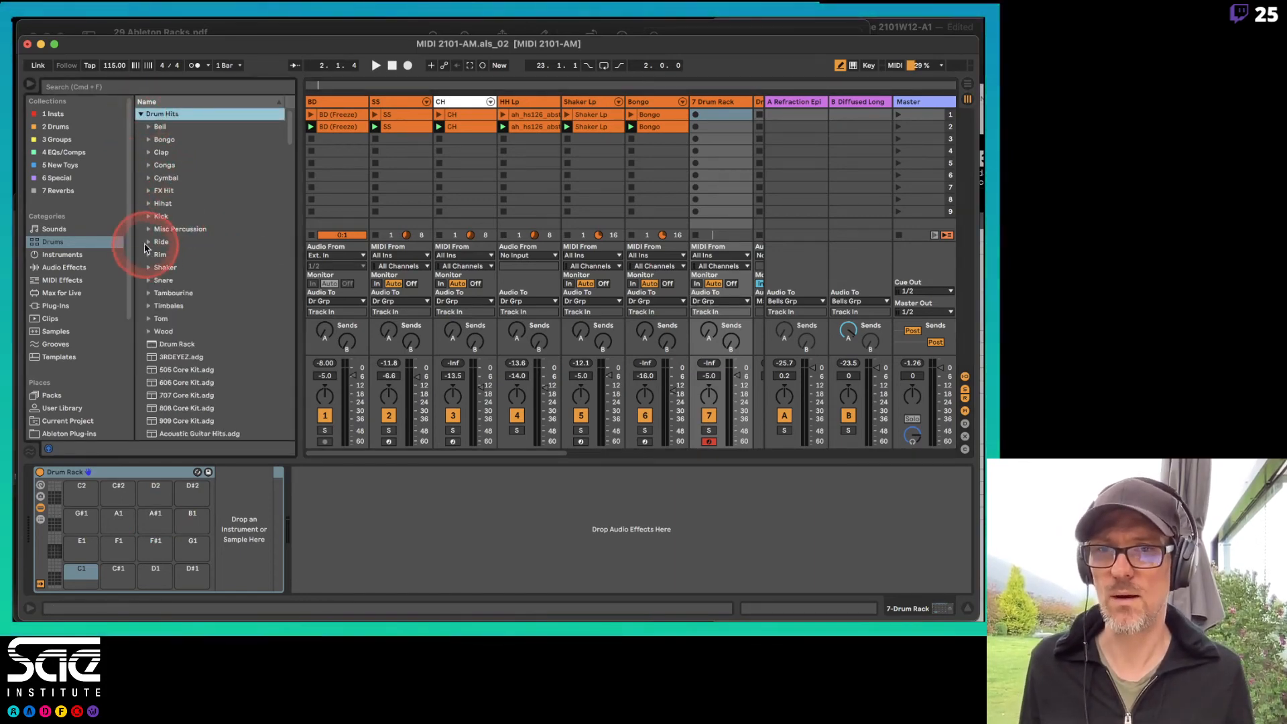
click(148, 219)
click(166, 254)
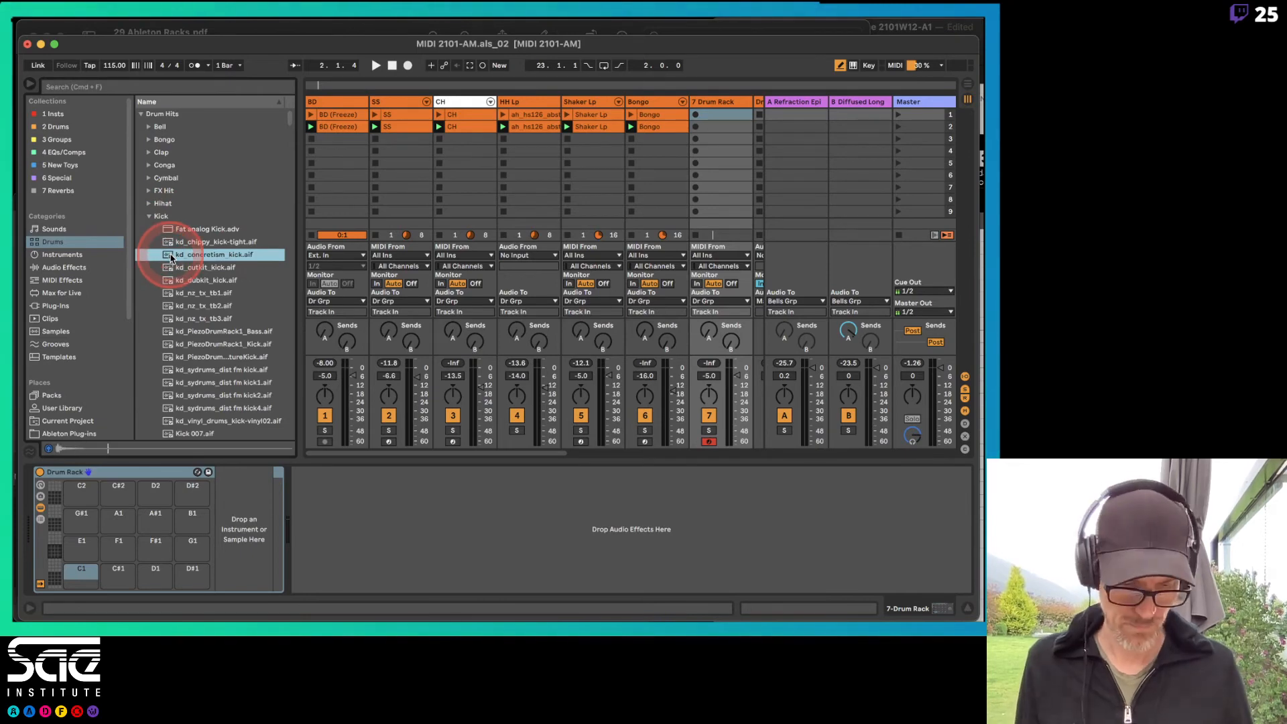
key(Down)
key(Down)
key(Down)
key(Down)
key(Down)
key(Down)
key(Down)
key(Down)
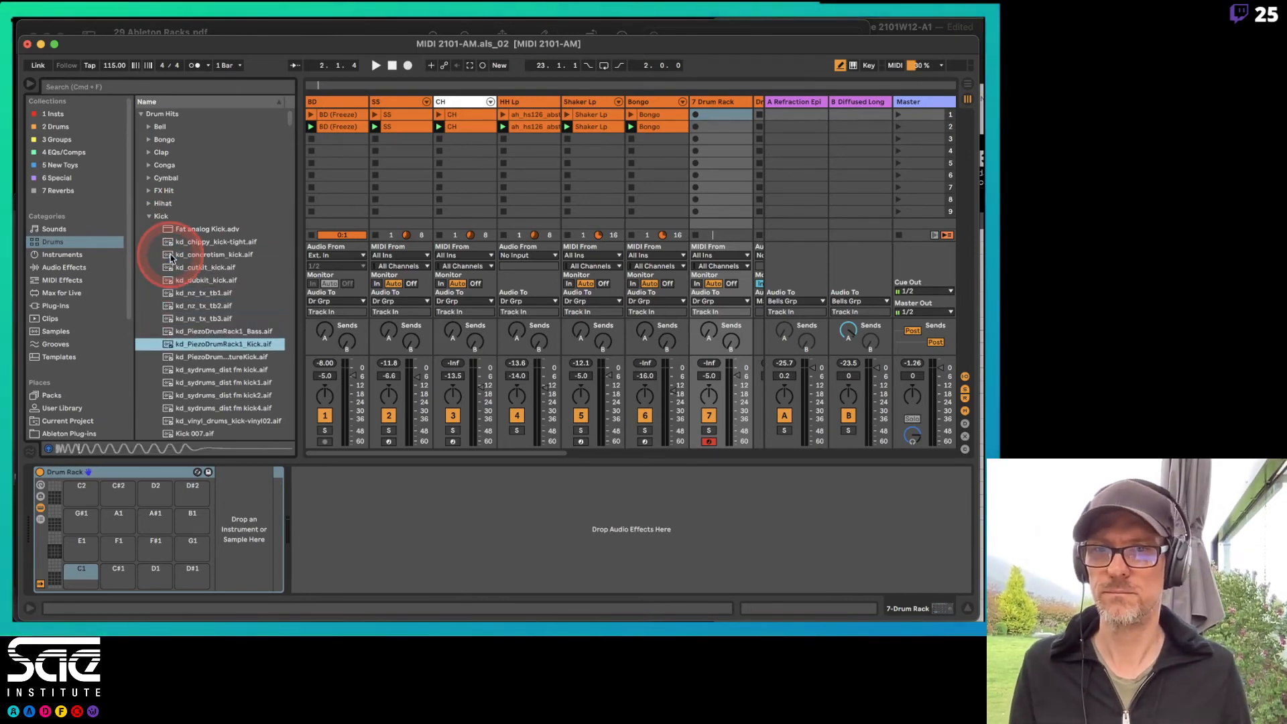
key(Up)
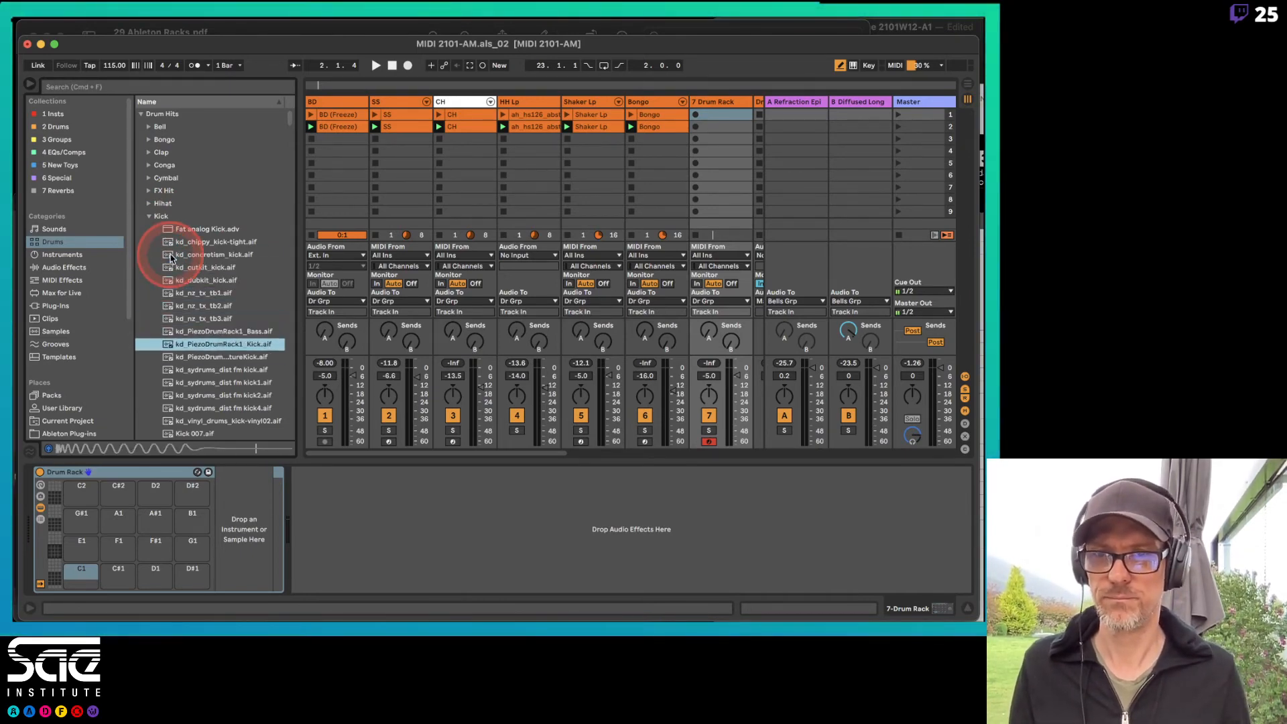
Compare kd_PiezoDrumRack1_Kick.aif with the neighbouring kicks and place it on the Drum Rack's C1 pad
click(220, 352)
click(220, 345)
key(Up)
key(Down)
key(Down)
key(Up)
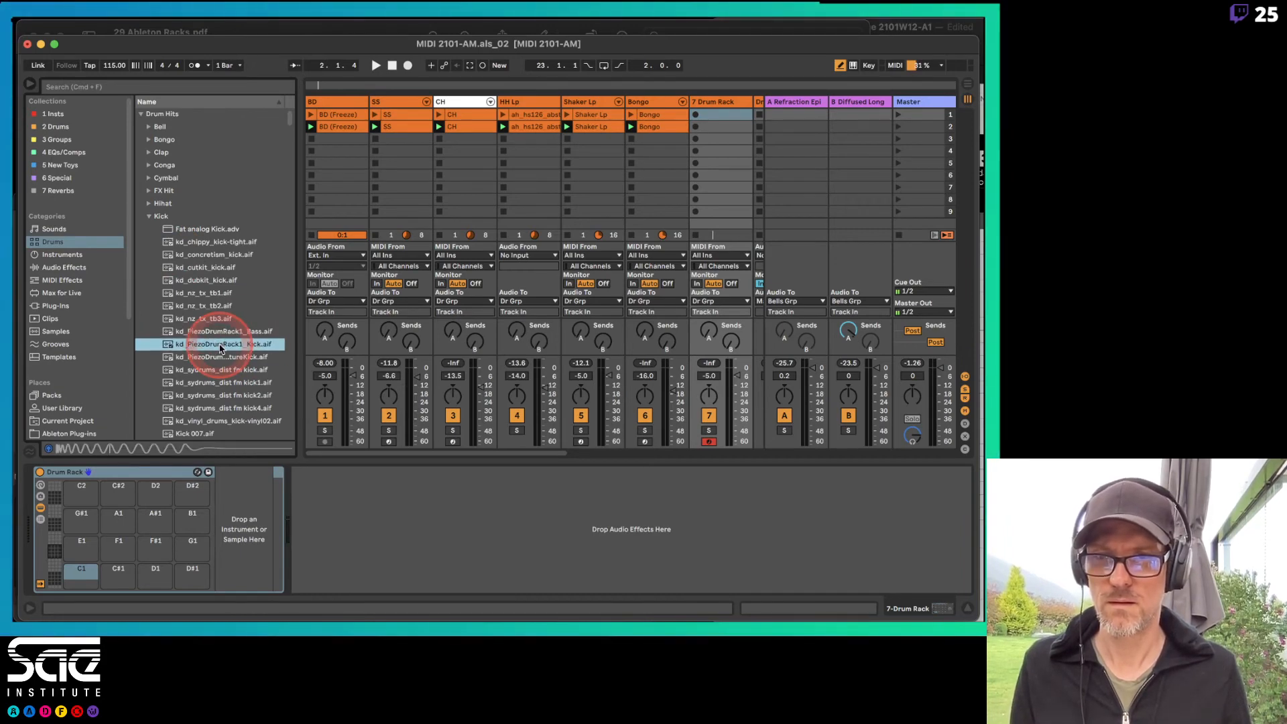
drag(209, 347, 83, 585)
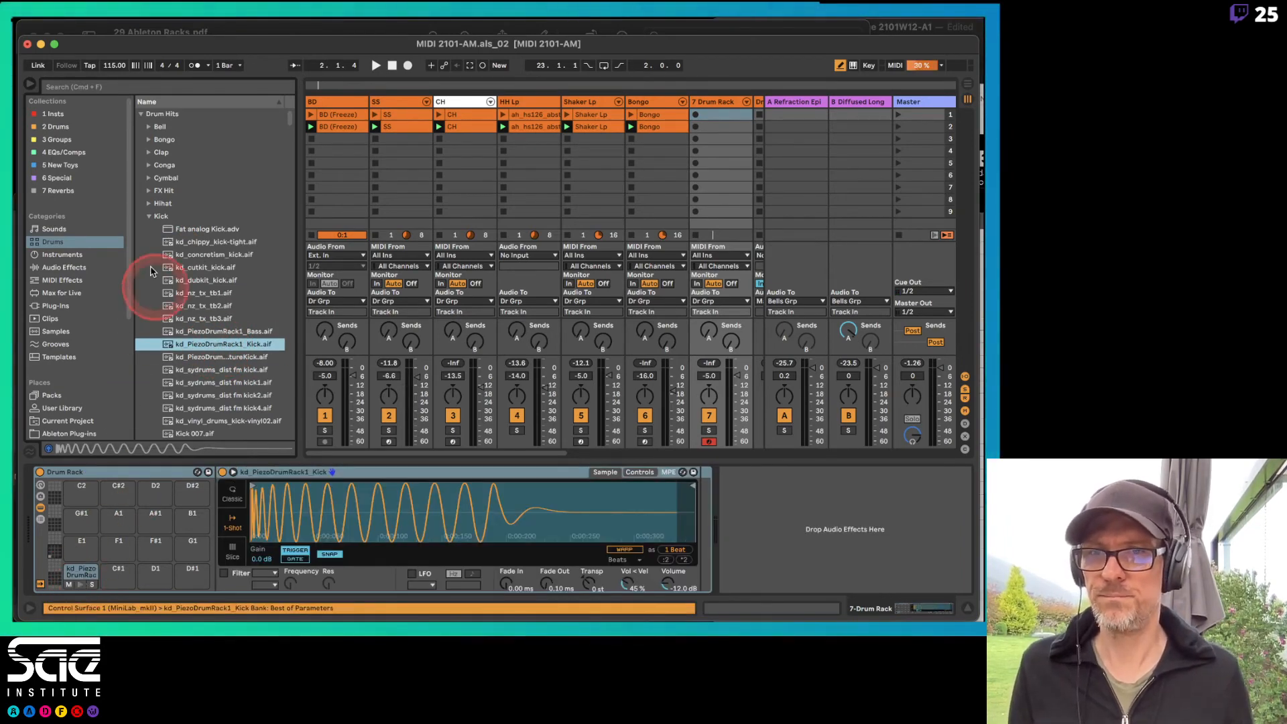
Audition the clap samples in Drum Hits and place Clap Acoustified.aif on the Drum Rack's D#1 pad
click(149, 216)
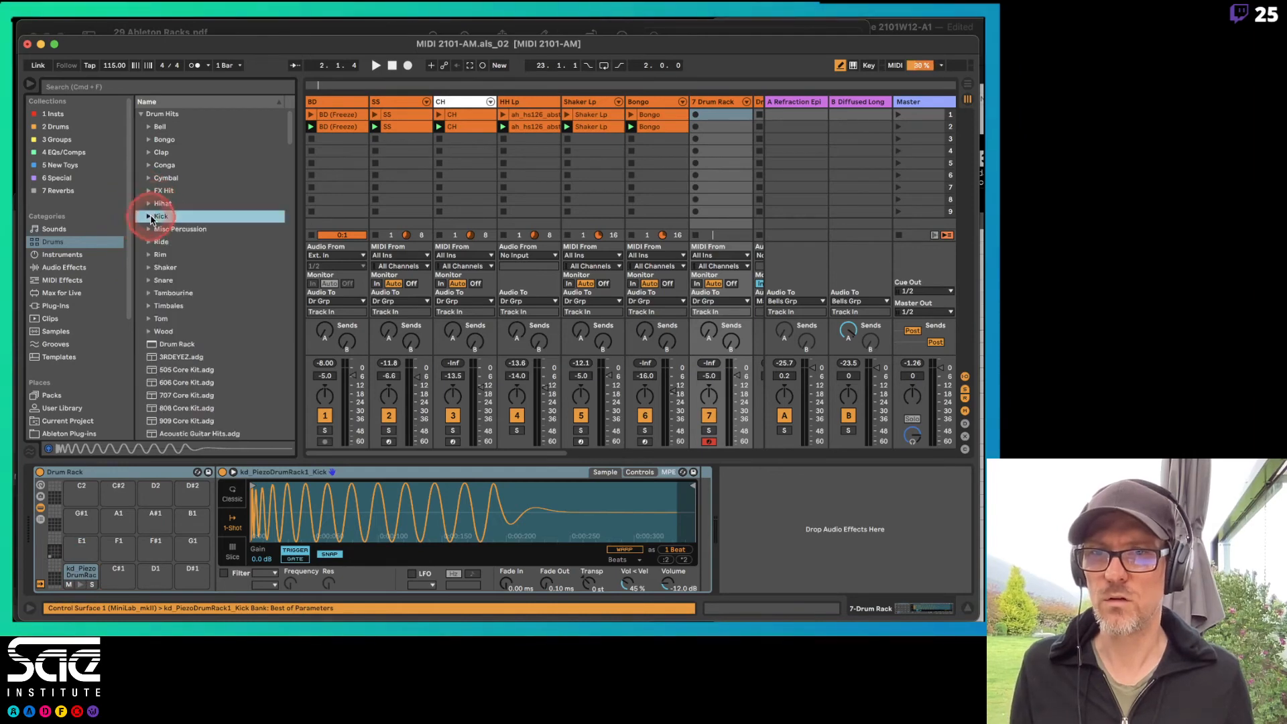
click(149, 152)
click(199, 204)
key(Down)
key(Down)
key(Down)
key(Down)
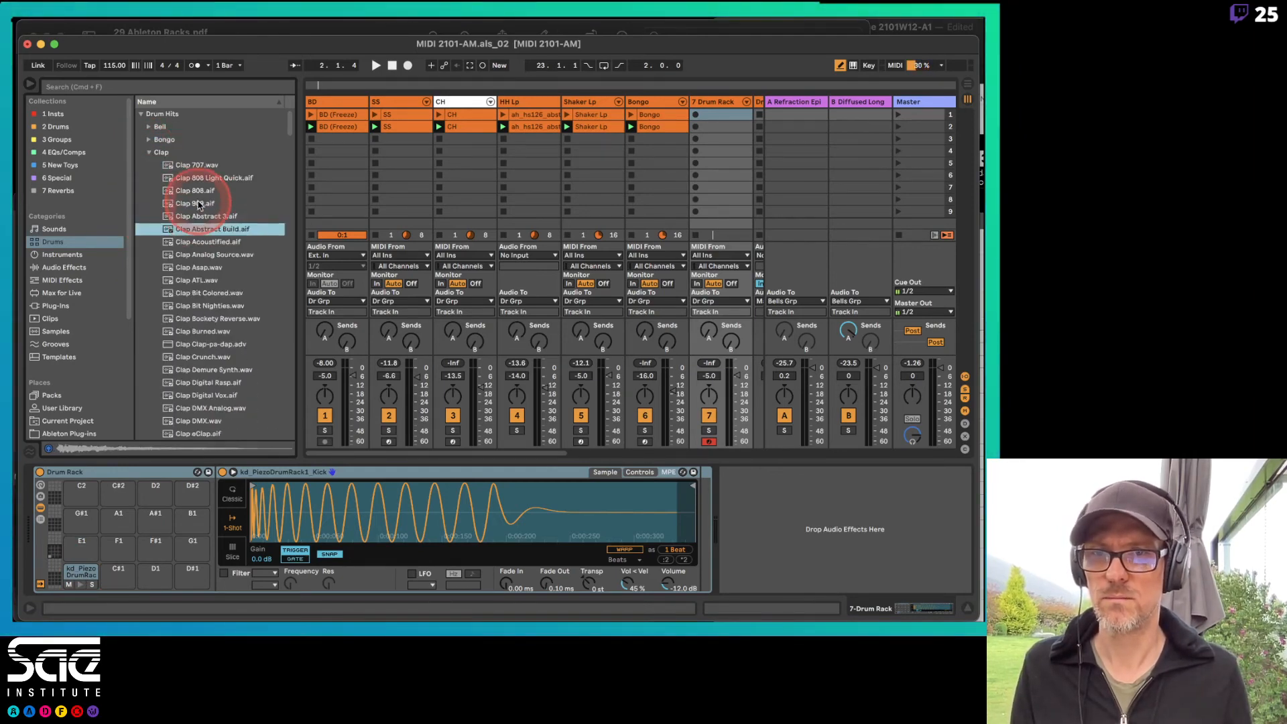
click(201, 242)
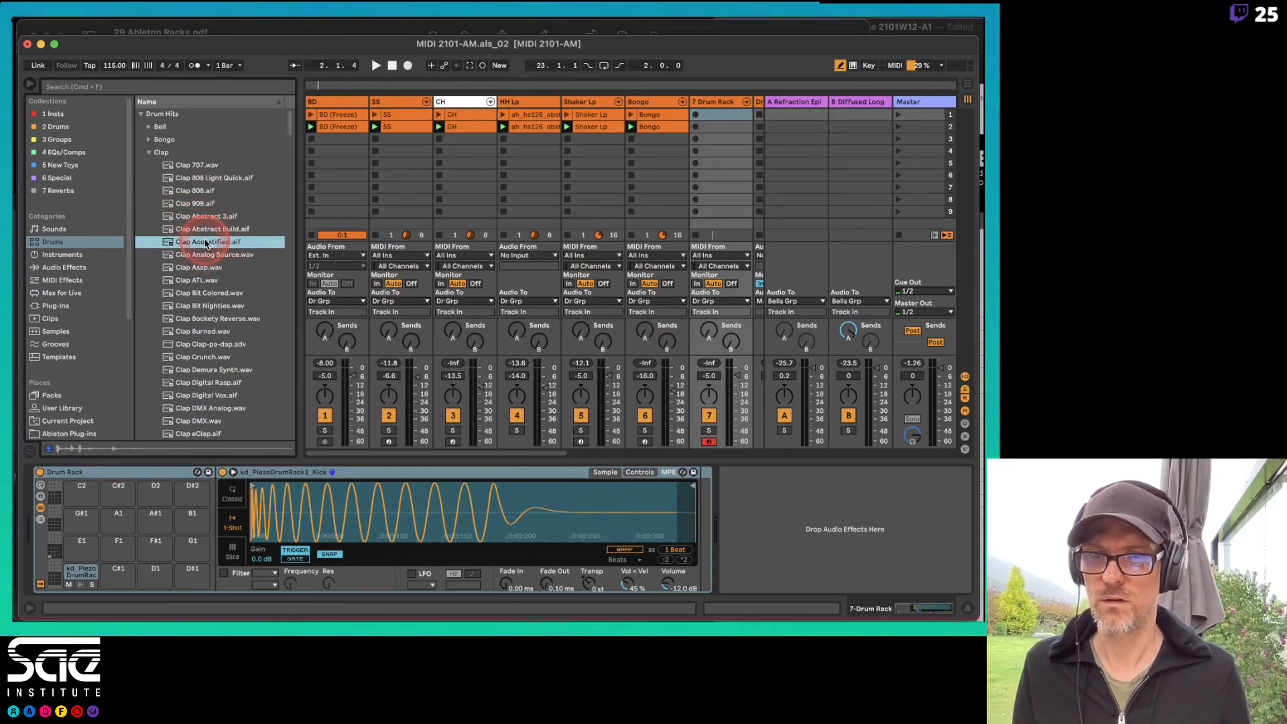
drag(181, 367, 189, 574)
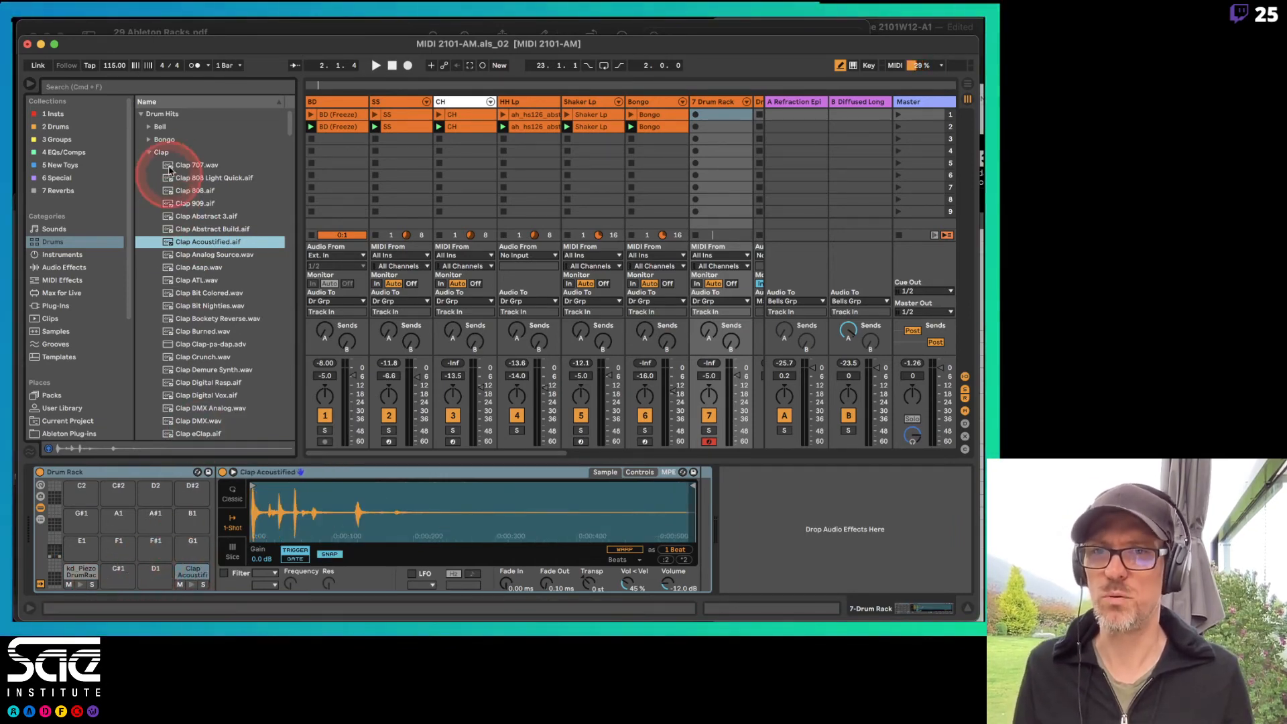
Audition the snare samples in the Snare folder of Drum Hits, from the kd_ samples through the 70s MPC to the 909 snares
click(149, 152)
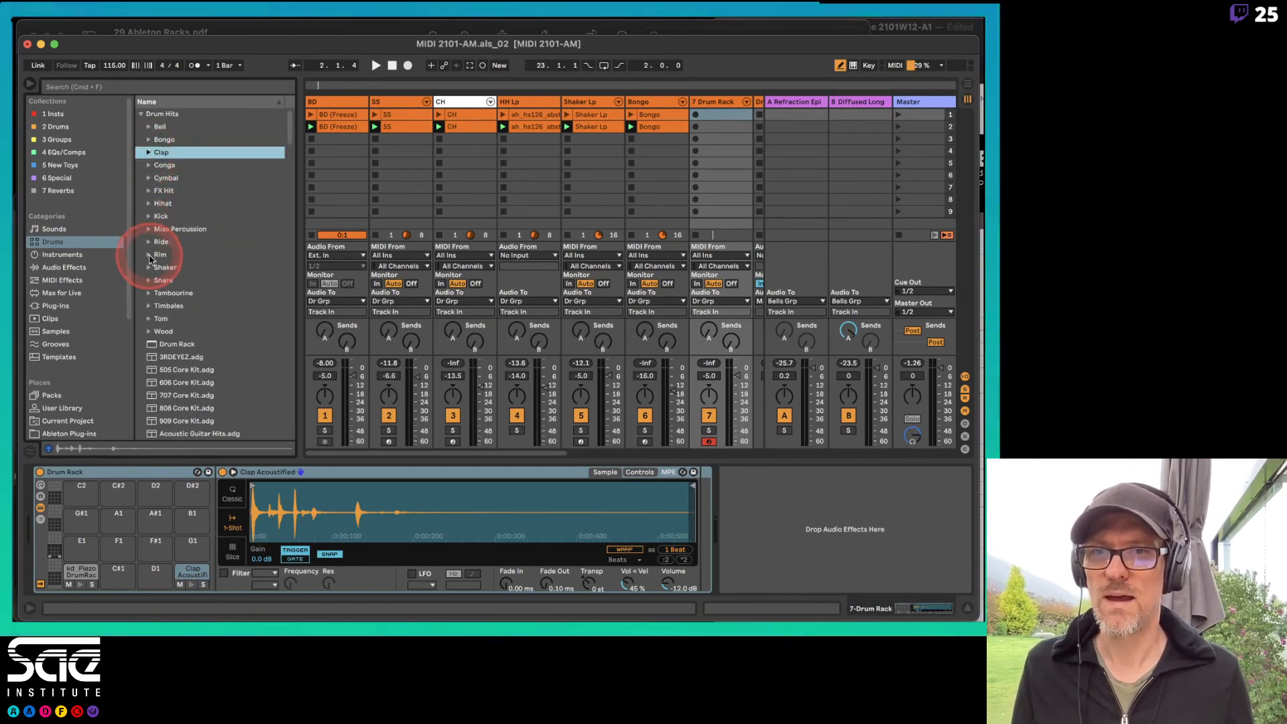
click(149, 280)
click(189, 317)
key(Down)
key(Down)
key(Down)
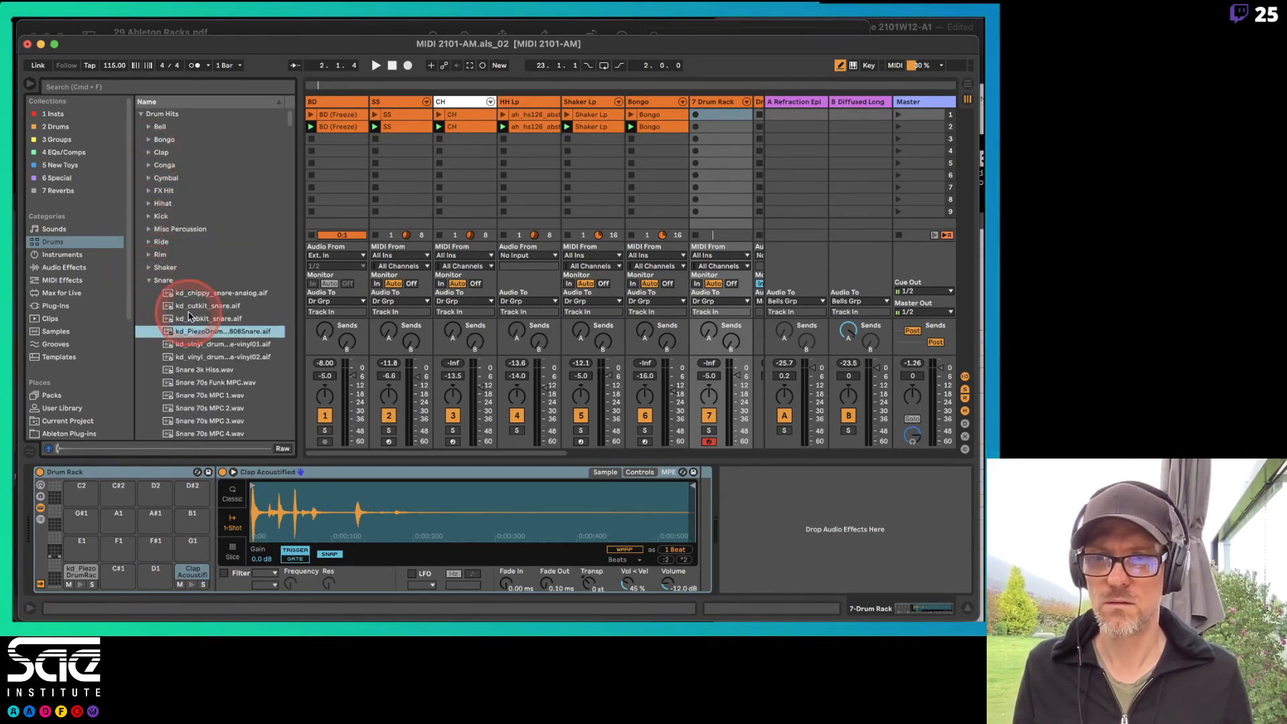
key(Down)
key(Down)
key(Down)
key(Down)
scroll(243, 328, down, 10)
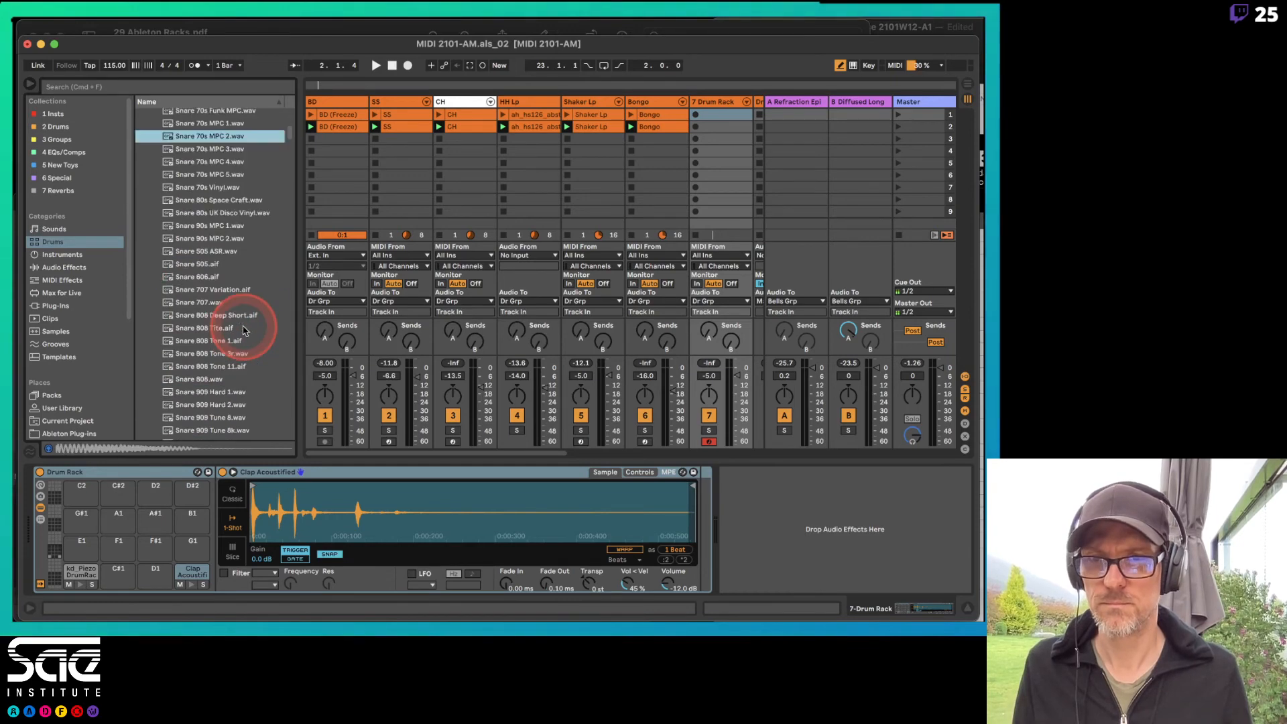
click(243, 331)
click(206, 191)
click(202, 152)
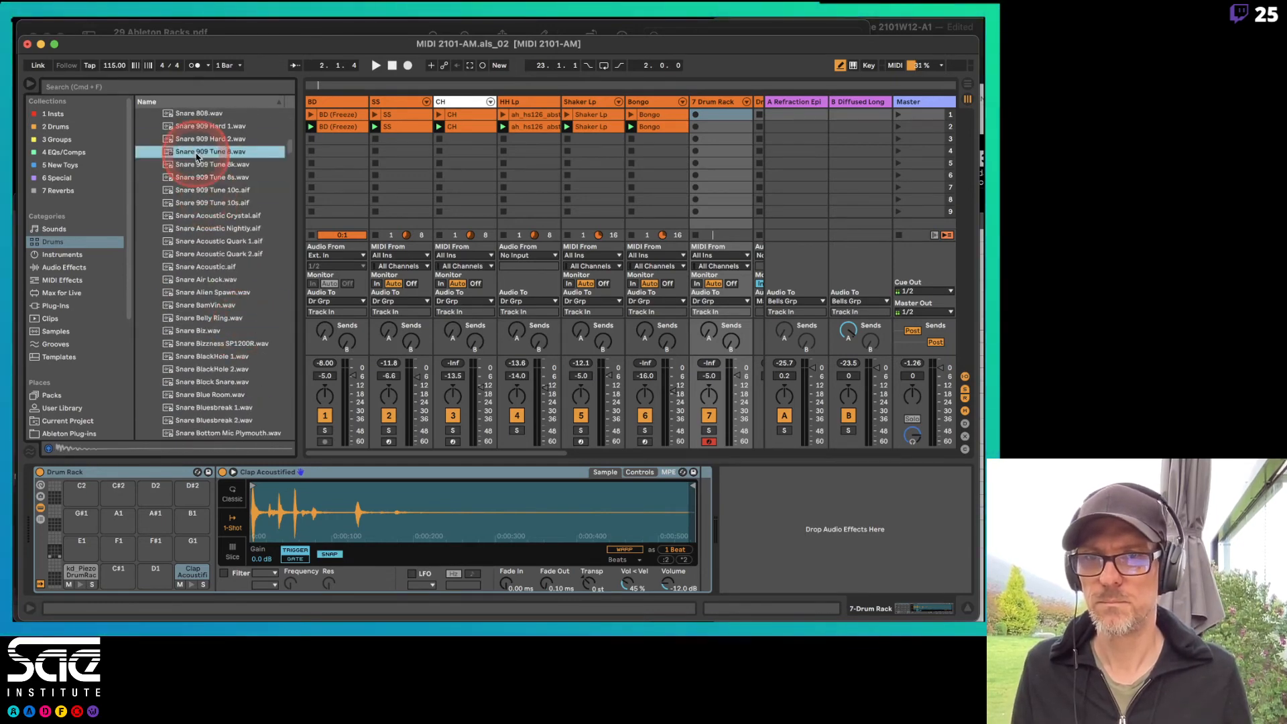
Compare the neighbouring 808 and 909 snares and place Snare 808 Tone 3r.wav on the Drum Rack's D1 pad
click(201, 127)
key(Down)
key(Up)
key(Up)
key(Up)
key(Up)
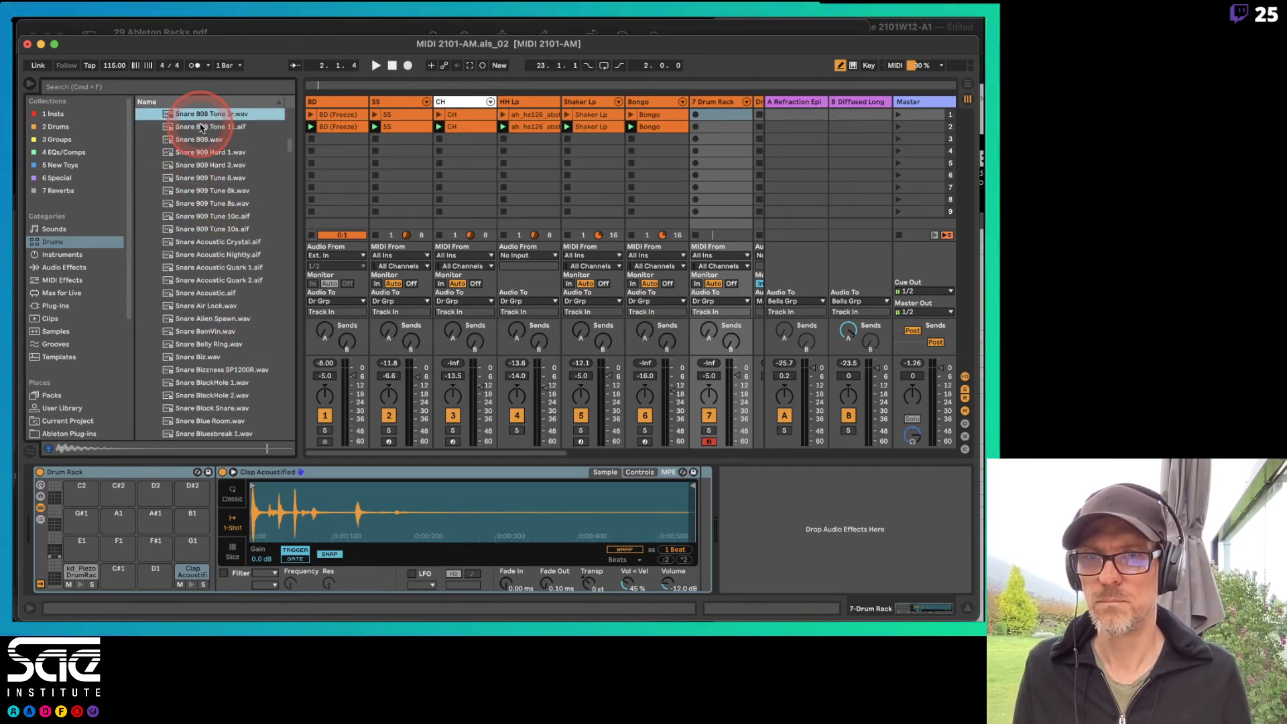
key(Down)
key(Down)
key(Up)
key(Up)
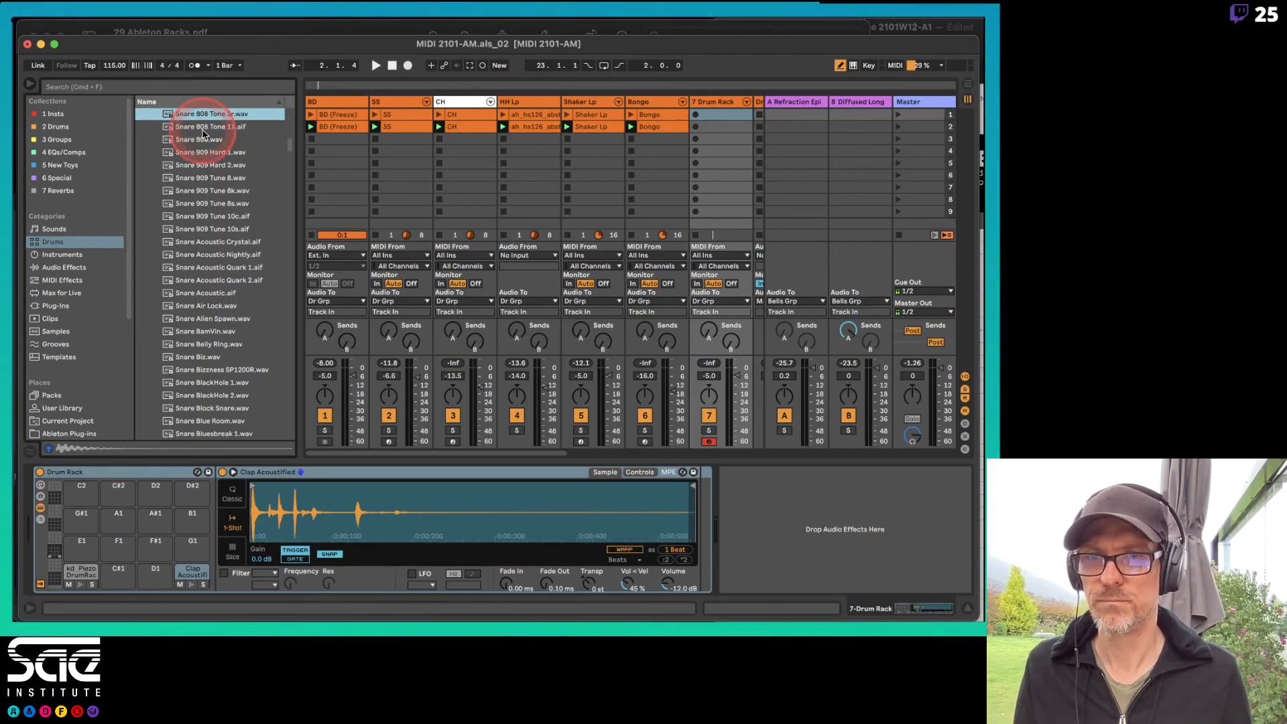
scroll(203, 134, up, 1)
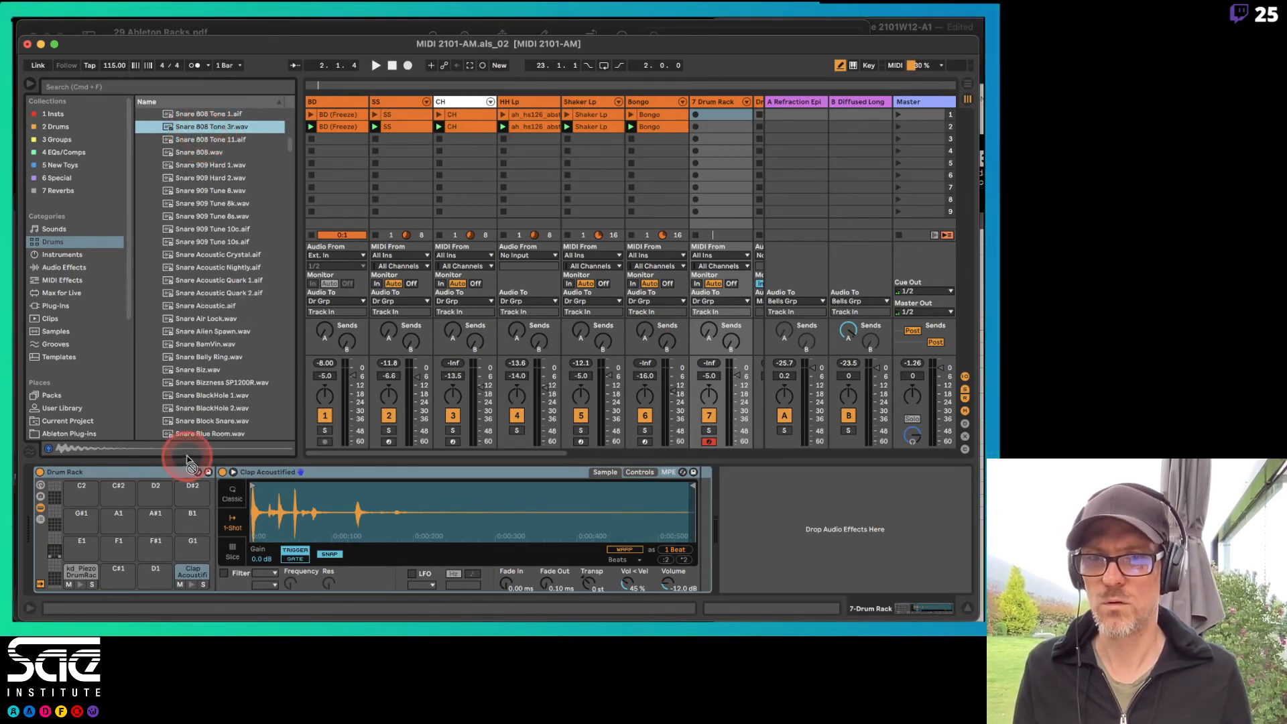
drag(191, 463, 158, 570)
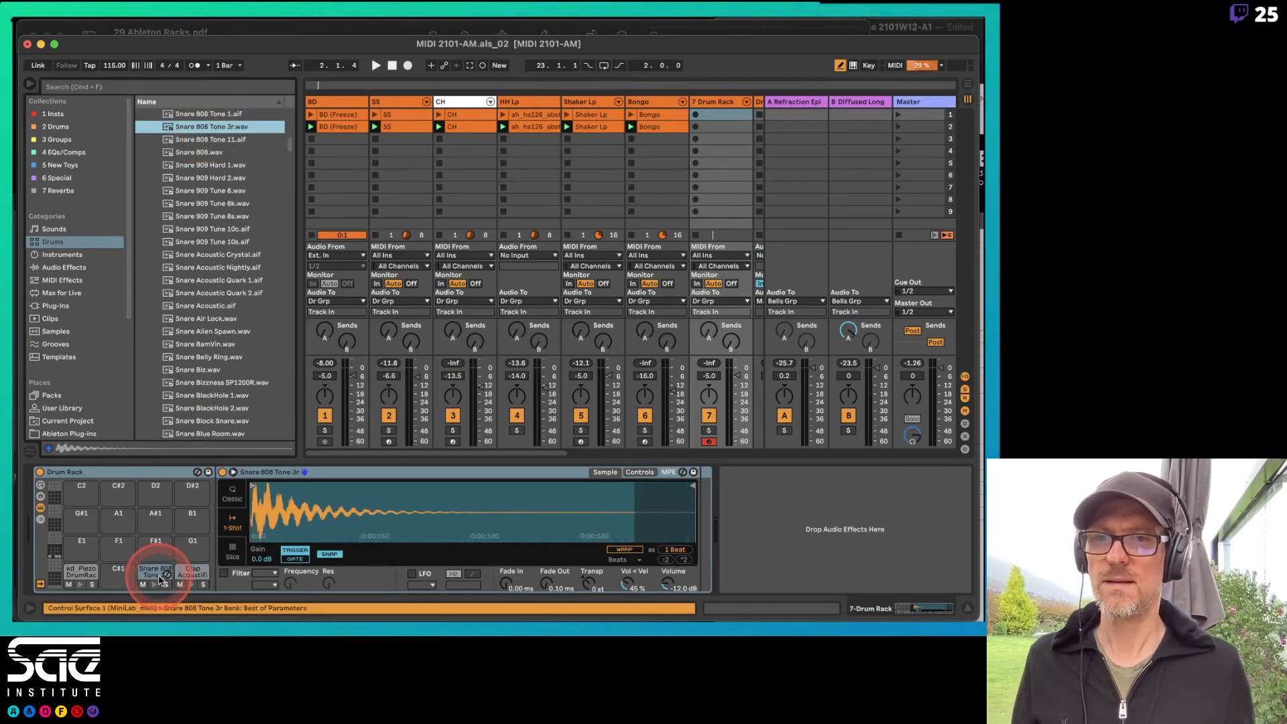
Close the Snare folder and audition the first closed hi-hat samples in the Hihat folder
scroll(191, 215, up, 10)
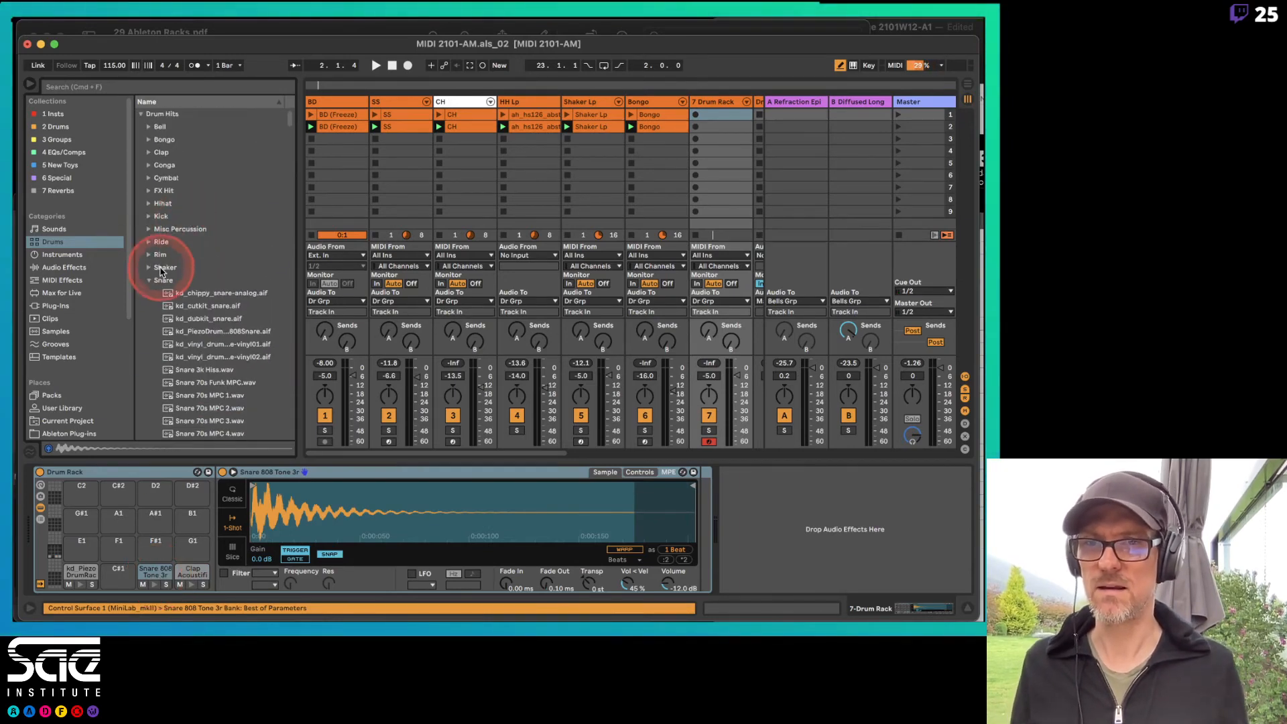
click(150, 281)
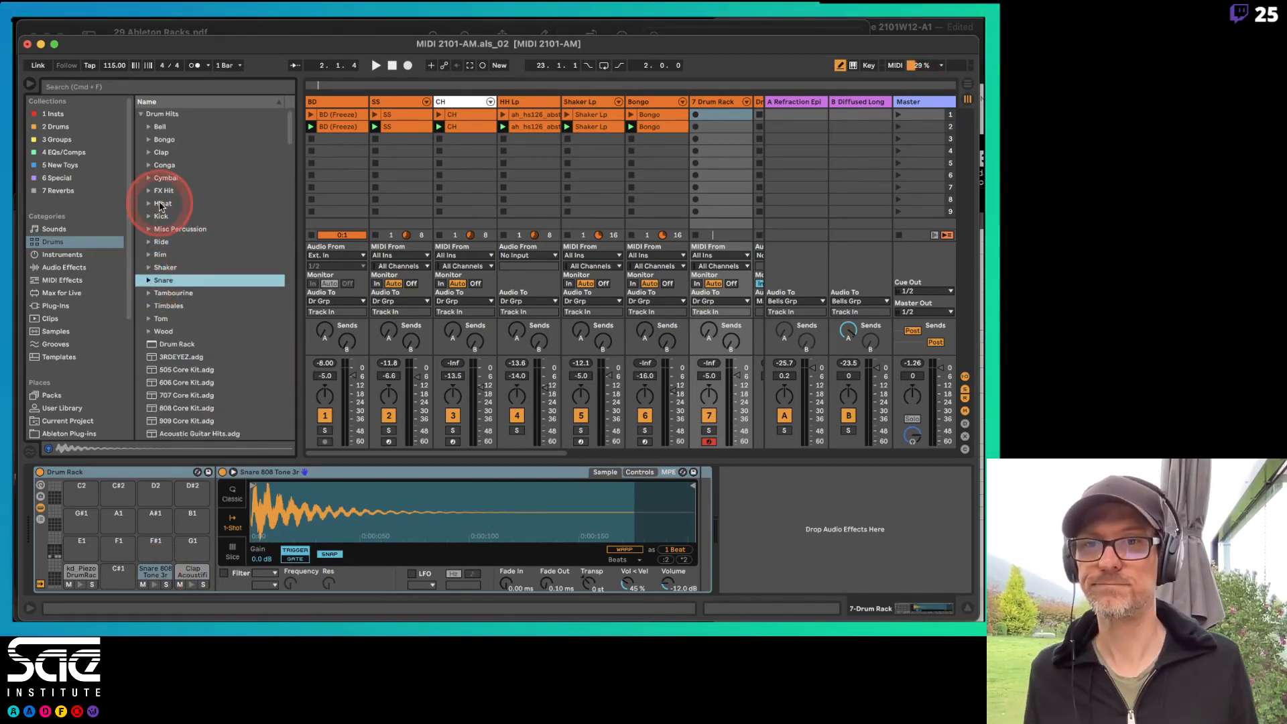
click(149, 203)
click(186, 268)
key(Down)
key(Down)
key(Down)
key(Down)
key(Down)
key(Down)
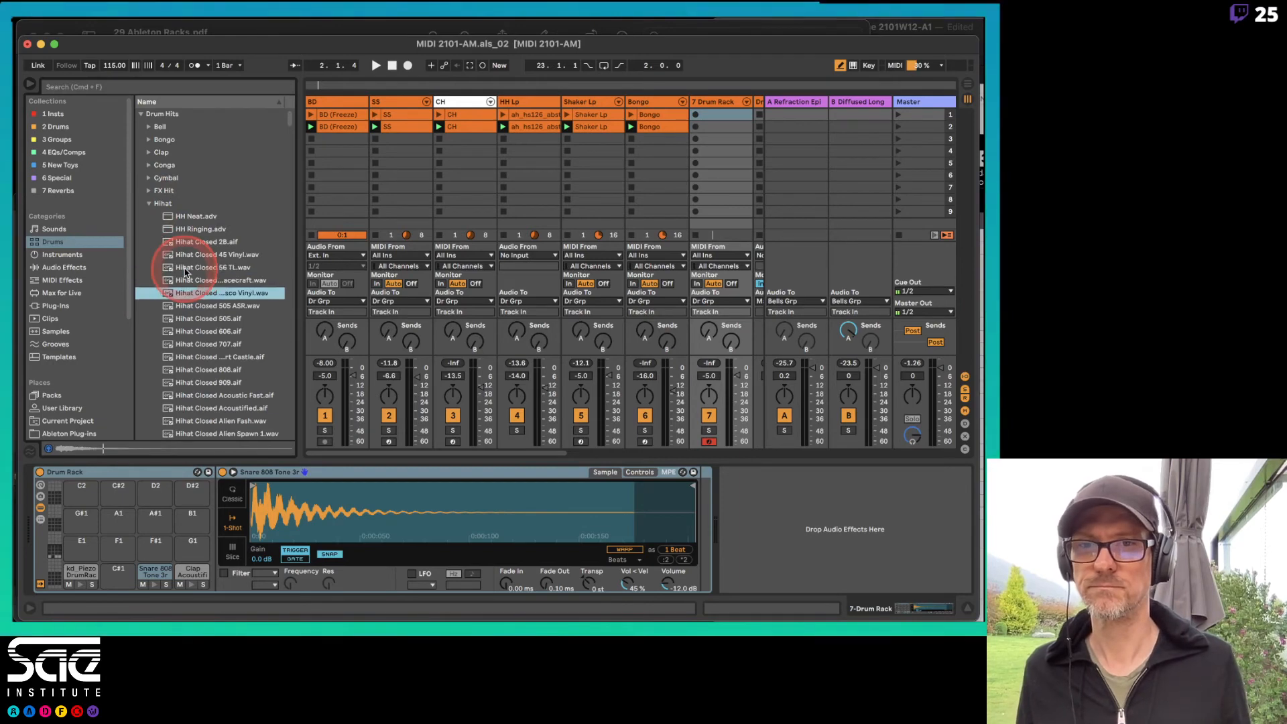
scroll(208, 302, down, 8)
scroll(207, 301, down, 15)
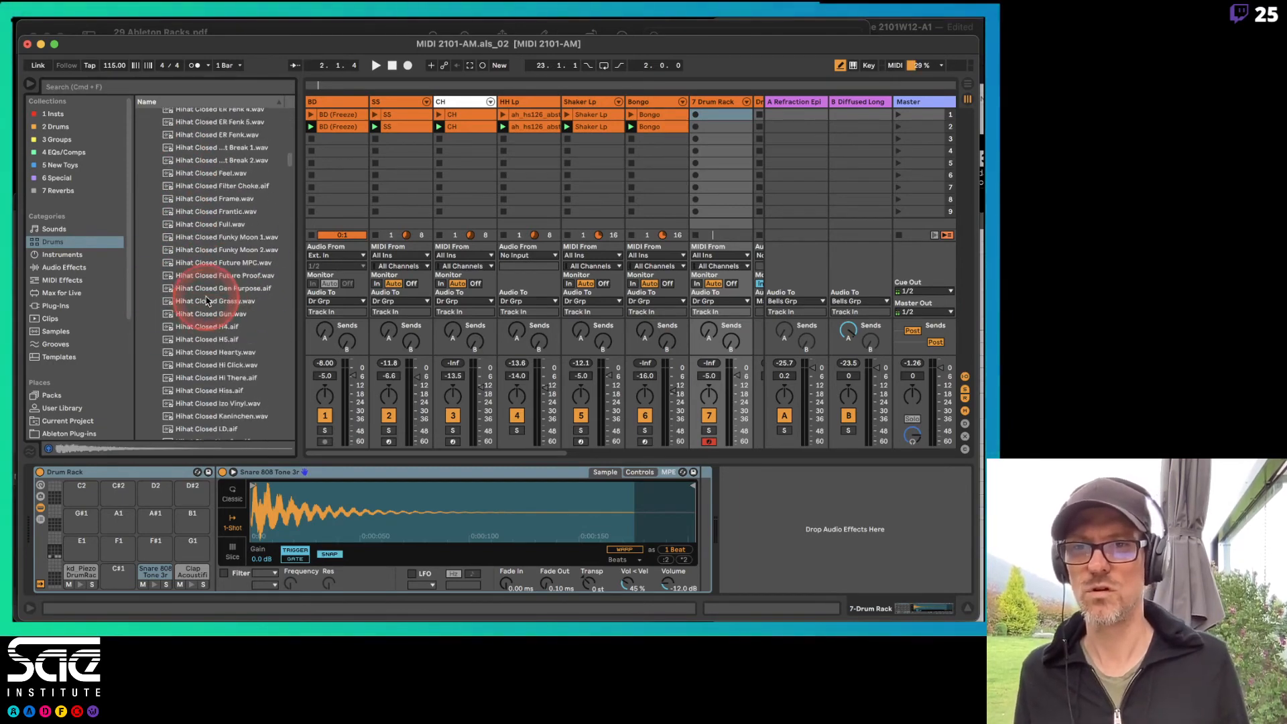
Audition further closed hi-hats, comparing the samples from Hihat Closed Polo.aif to Hihat Closed Rocks.aif
click(207, 302)
key(Down)
key(Down)
key(Down)
key(Down)
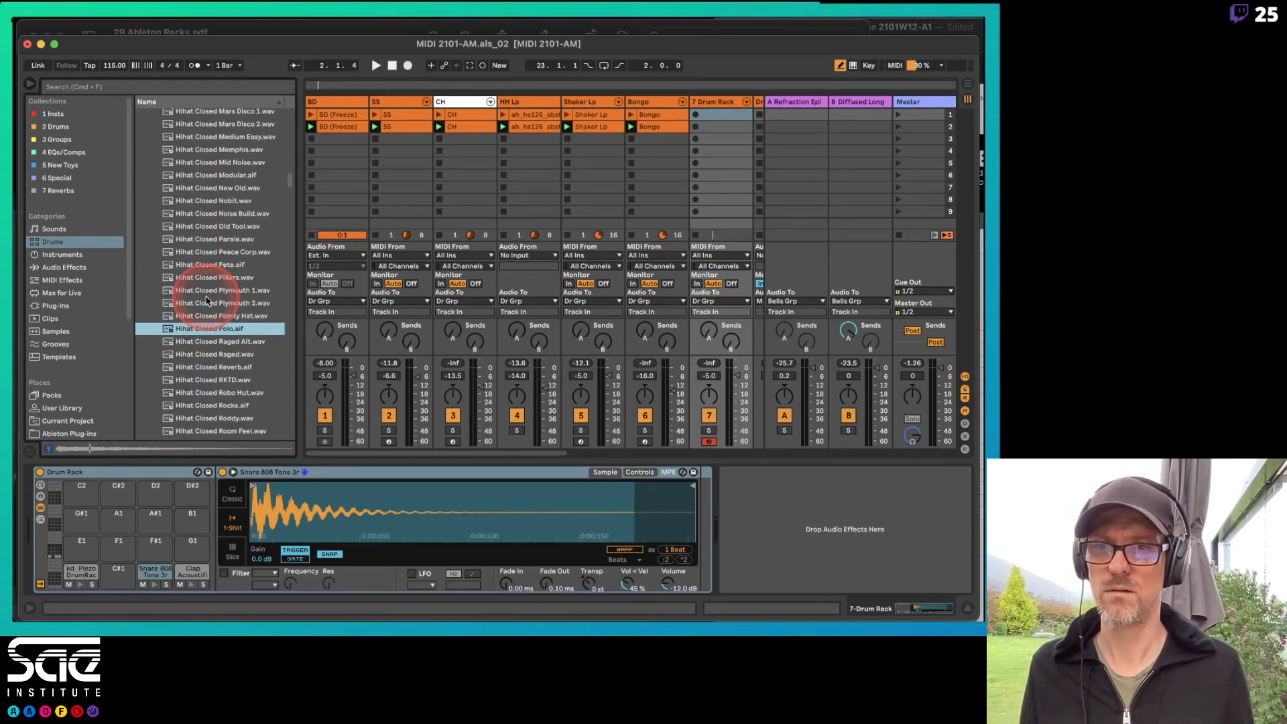
key(Up)
key(Up)
key(Down)
key(Down)
key(Down)
key(Down)
key(Down)
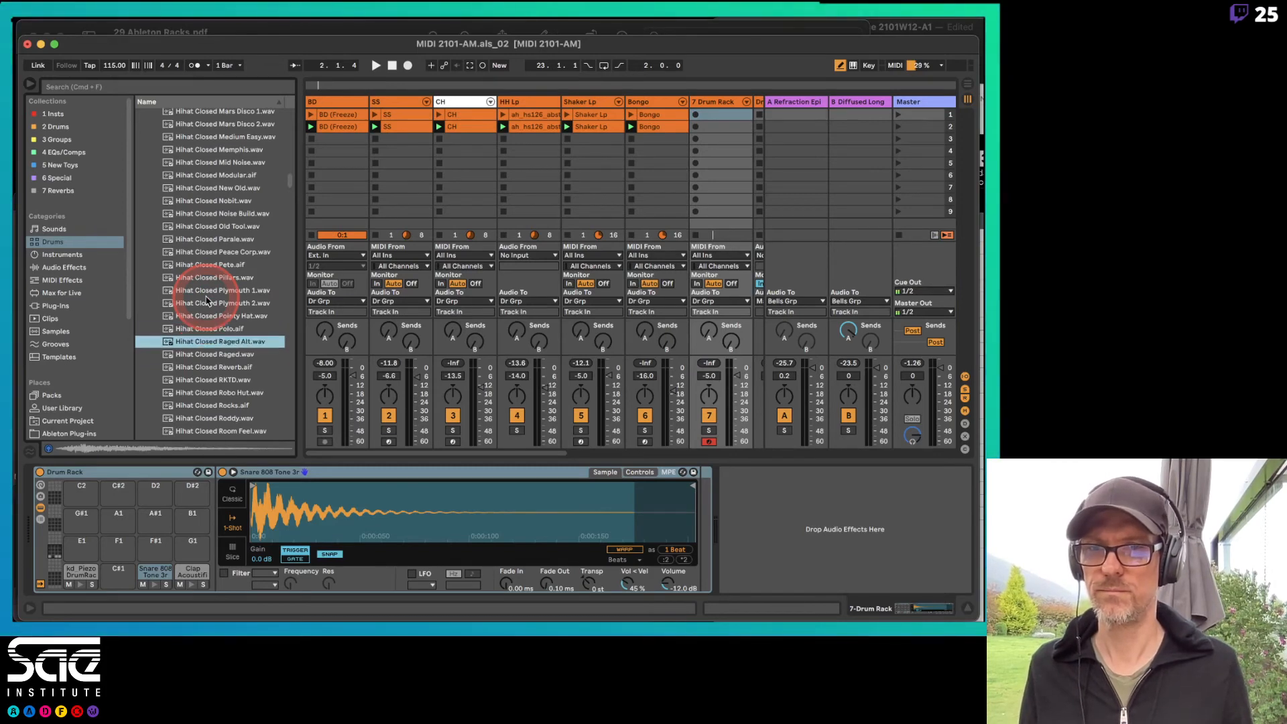
key(Down)
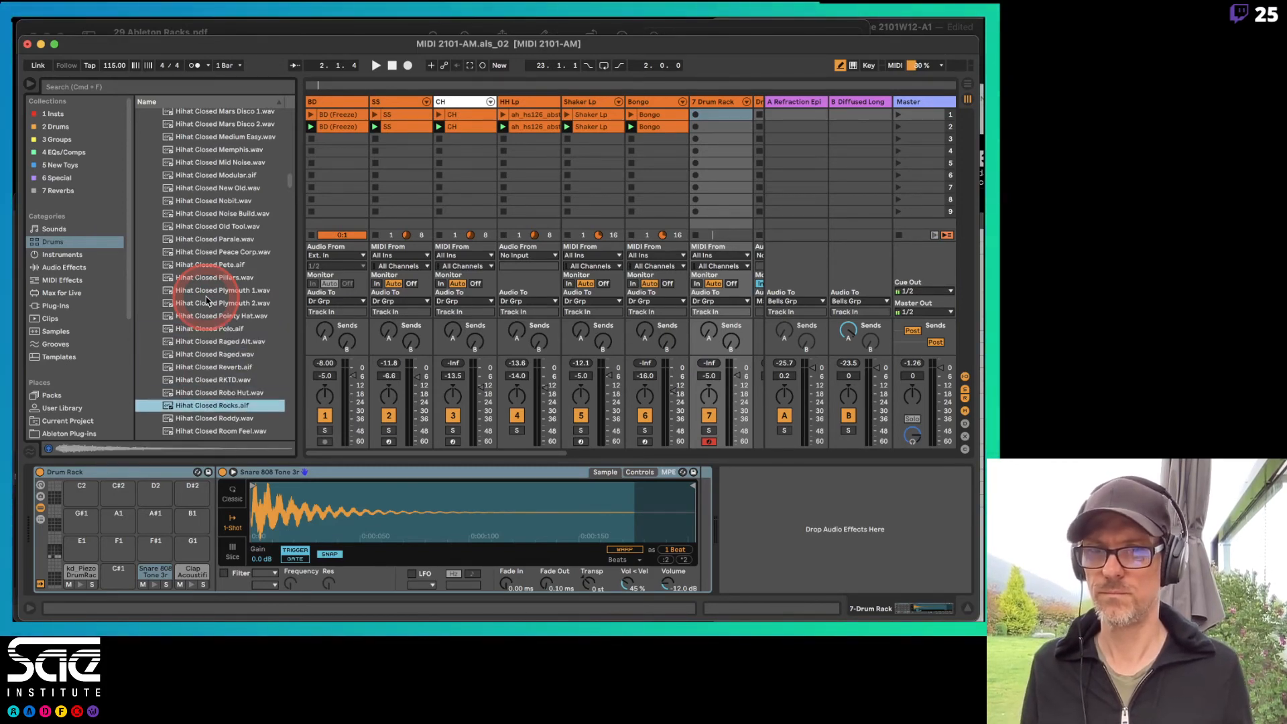
key(Down)
key(Up)
key(Down)
key(Up)
key(Up)
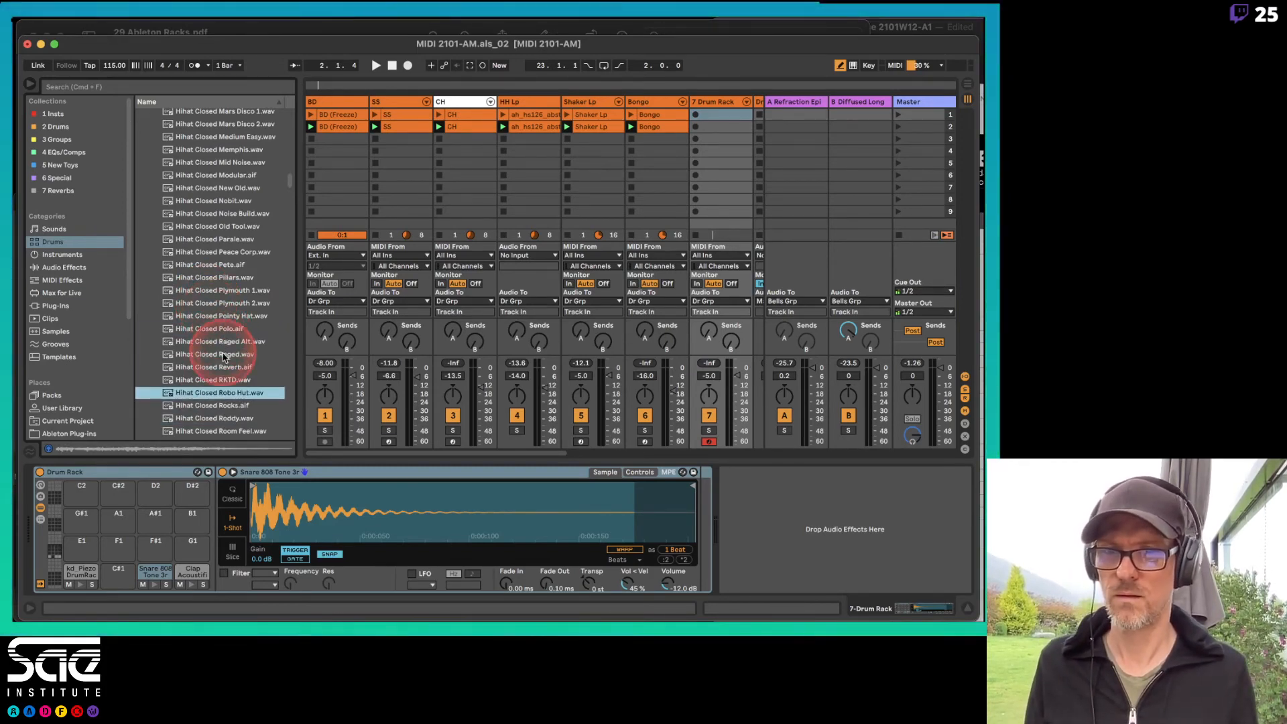
Audition the closed hi-hats down to Hihat Closed Sharp Garage.aif and place Hihat Closed Rocks.aif on the Drum Rack's F#1 pad
key(Down)
scroll(230, 395, down, 5)
key(Down)
key(Down)
key(Down)
key(Down)
key(Down)
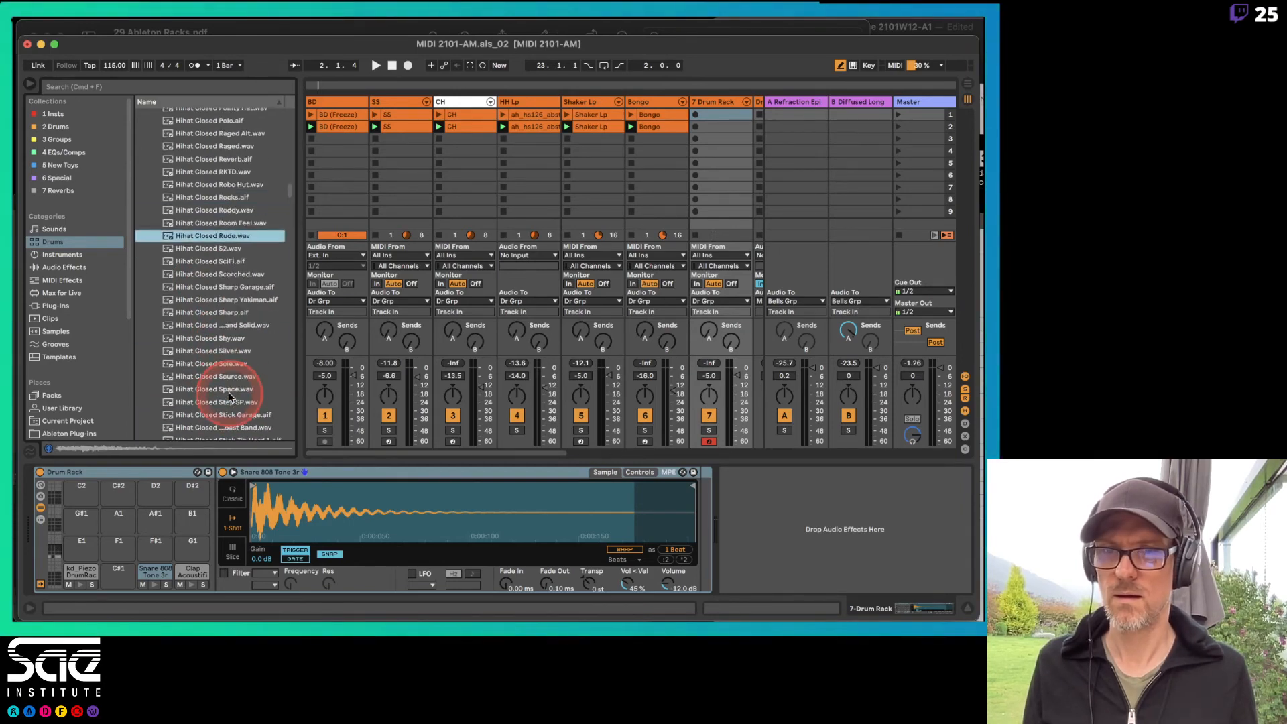
key(Down)
key(Down)
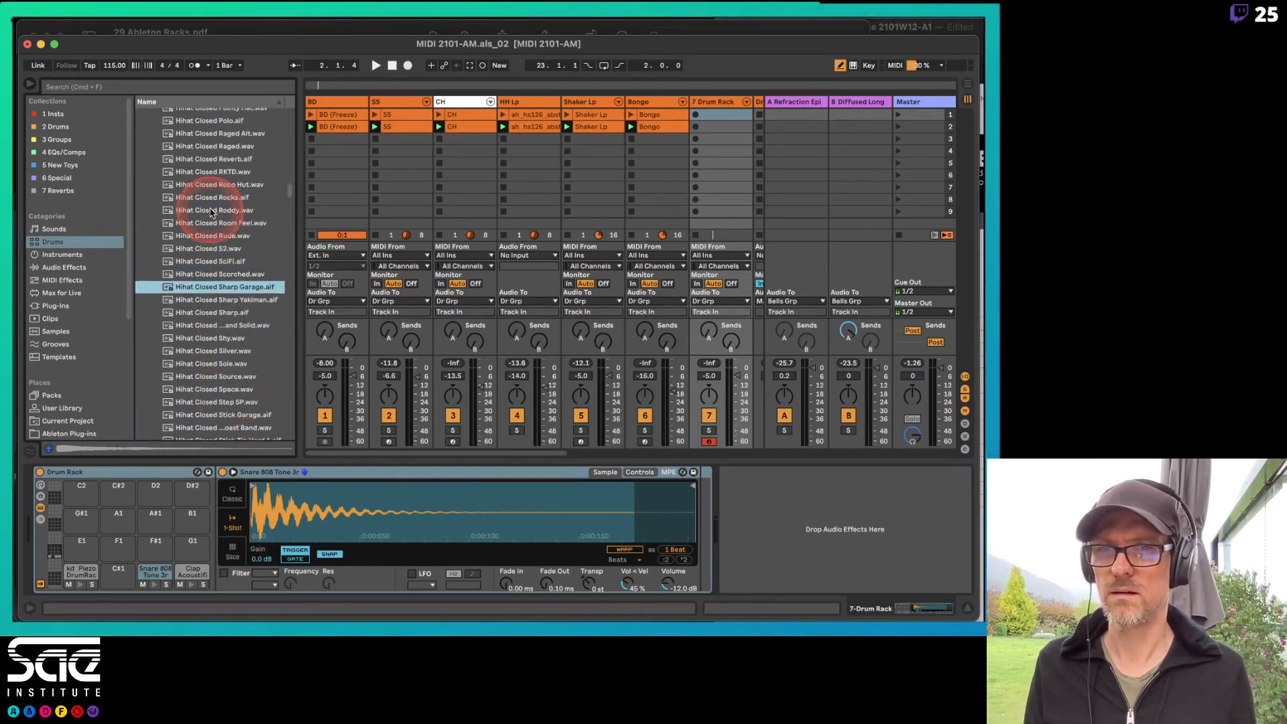
click(209, 210)
click(208, 200)
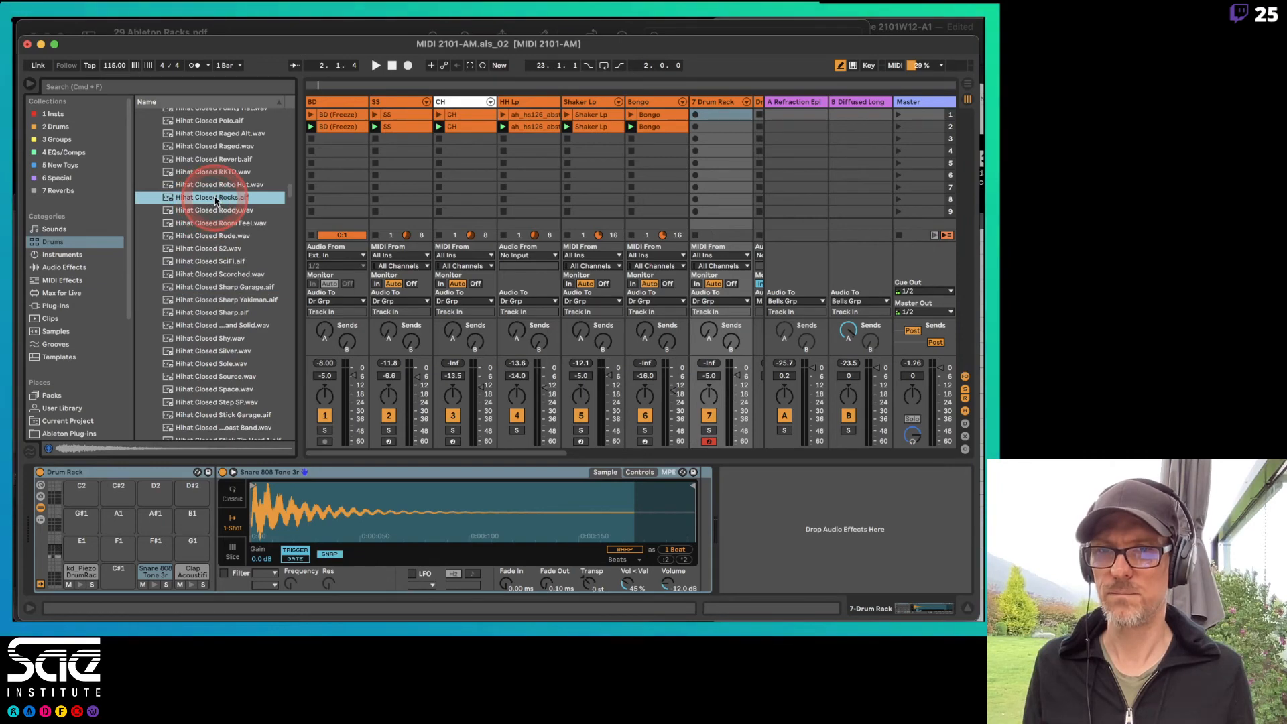
drag(216, 201, 159, 546)
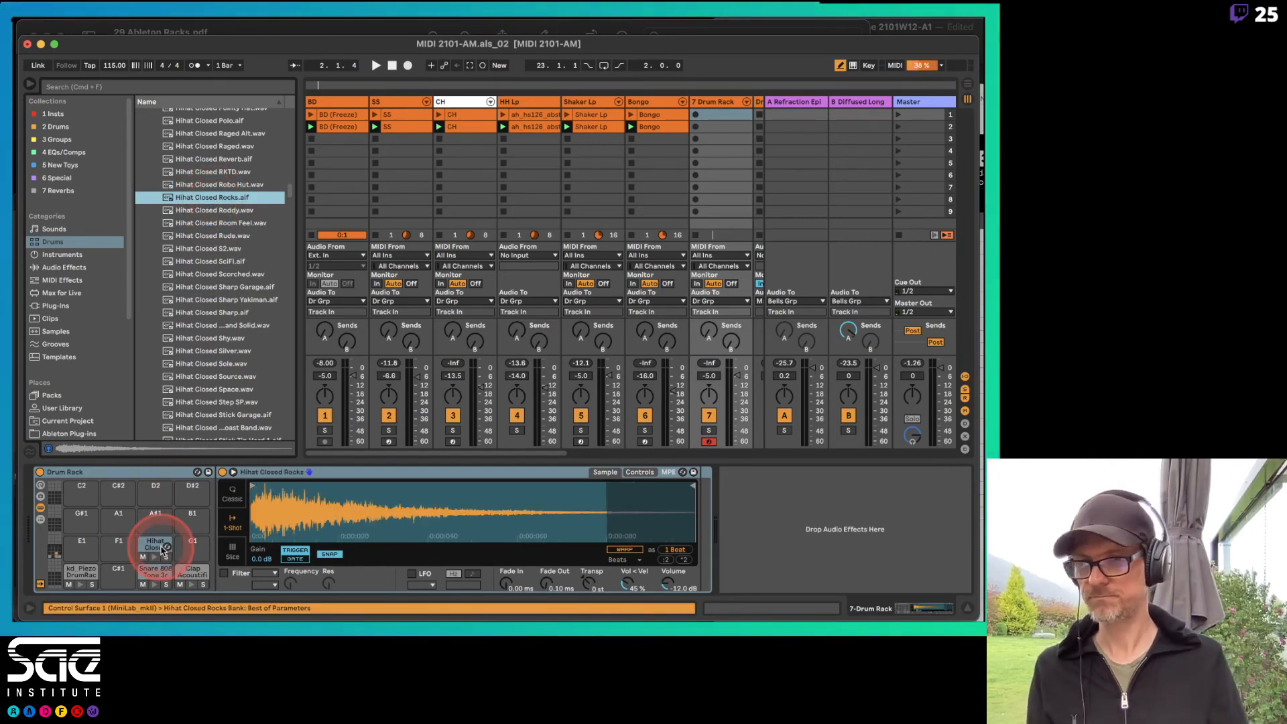
Audition the closed hi-hats at the start of the Hihat folder, between Hihat Closed 505 ASR.wav and Hihat Closed 28.aif
scroll(261, 189, up, 10)
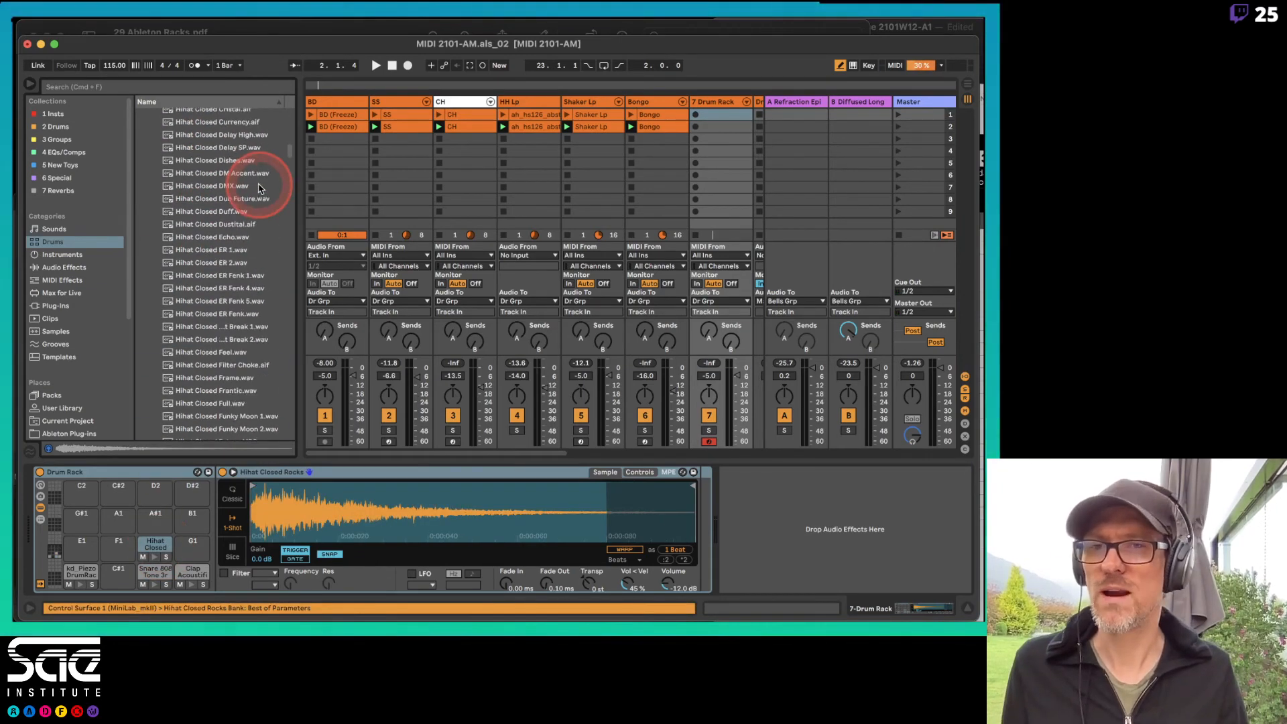
scroll(260, 189, up, 10)
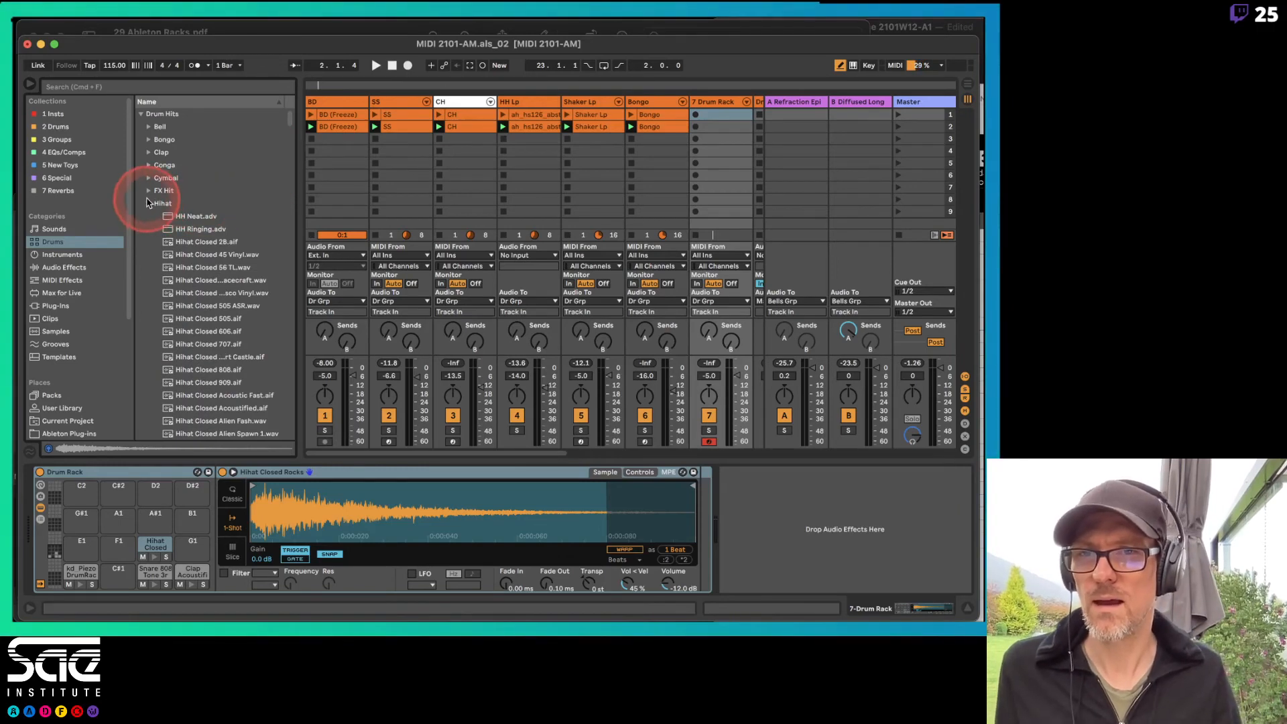
click(148, 203)
click(146, 203)
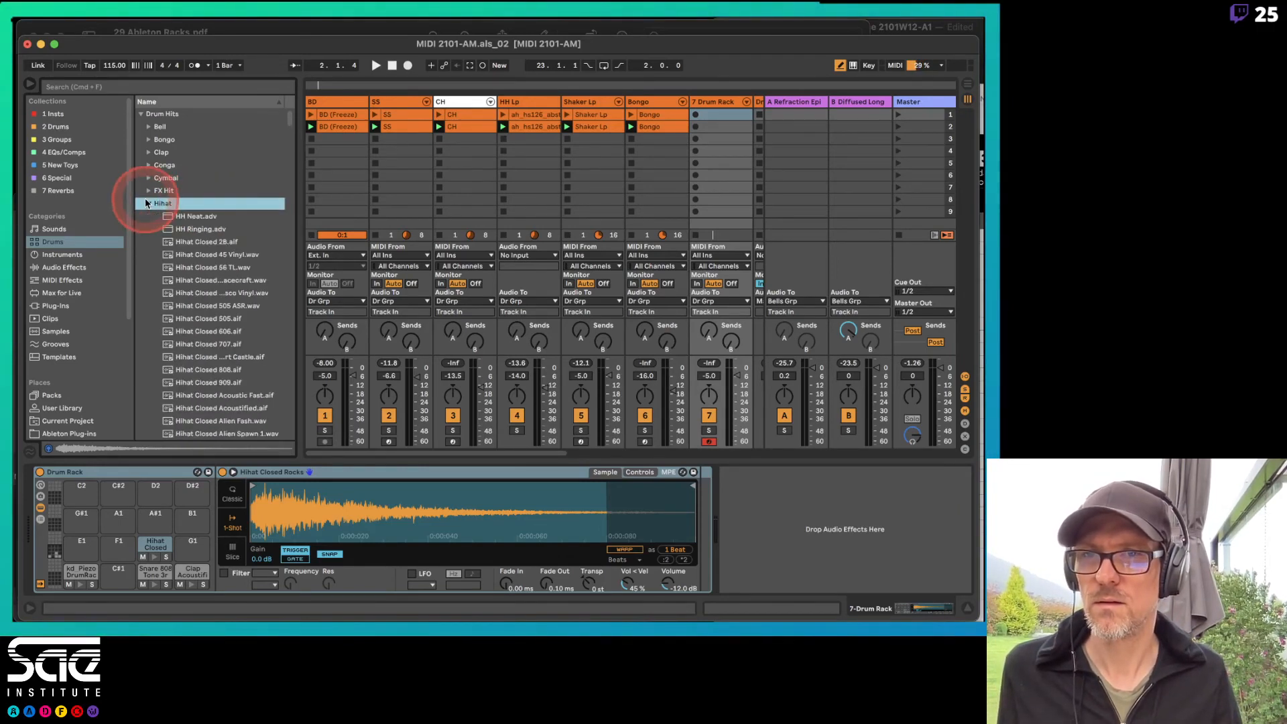
scroll(241, 248, down, 4)
click(216, 209)
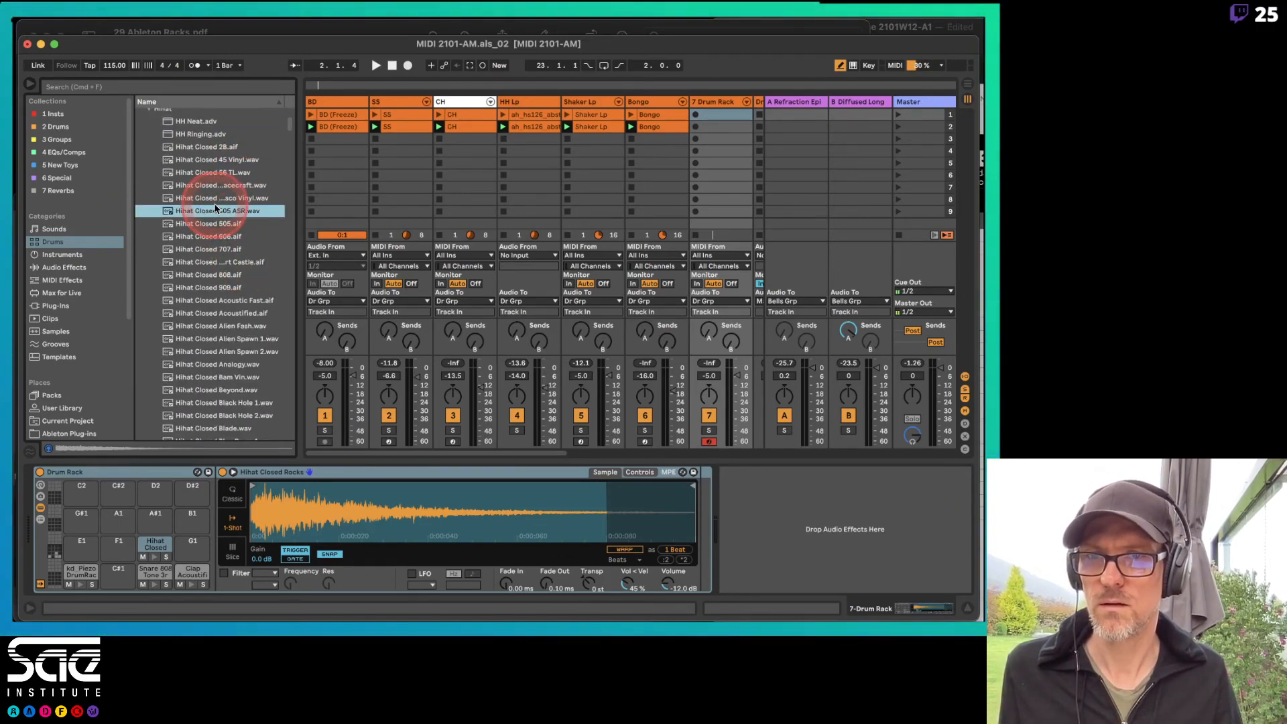
key(Up)
key(Up)
key(Up)
key(Up)
key(Down)
key(Down)
key(Down)
key(Down)
key(Down)
key(Down)
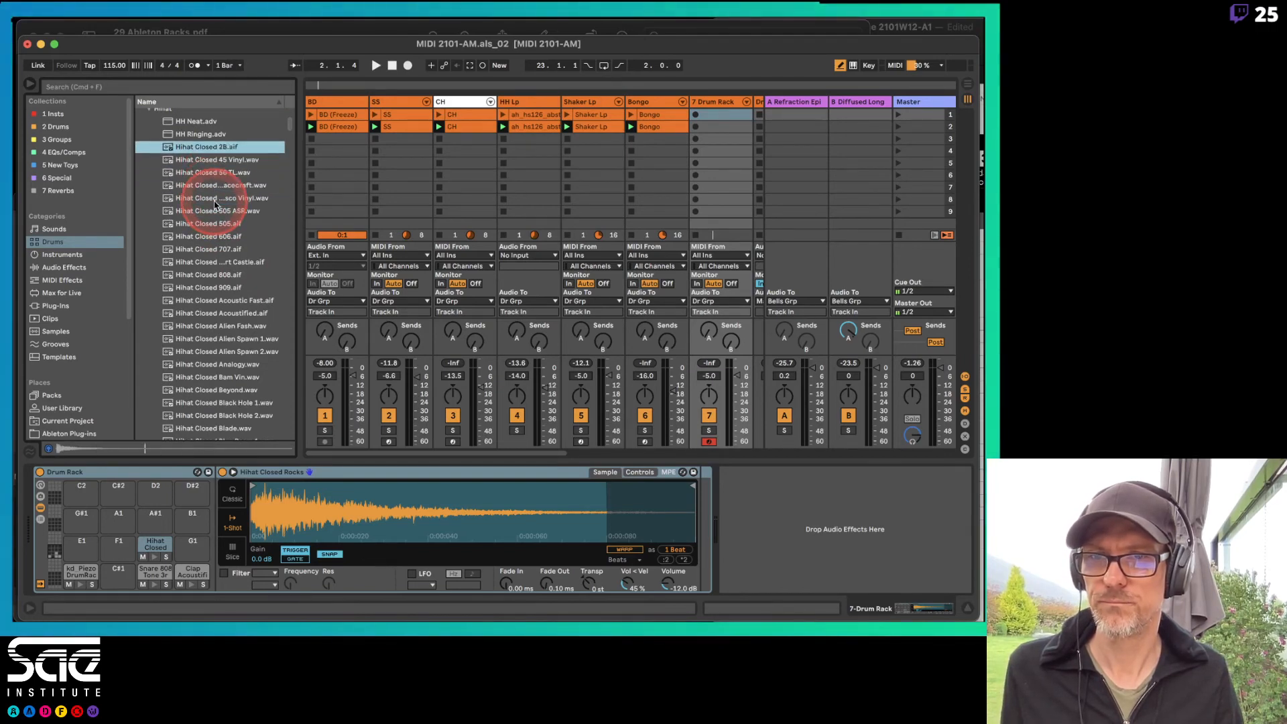
Search the drum samples for "open" and audition the half-open hi-hats from Hihat Half Open 2.aif onward
click(248, 86)
text(open)
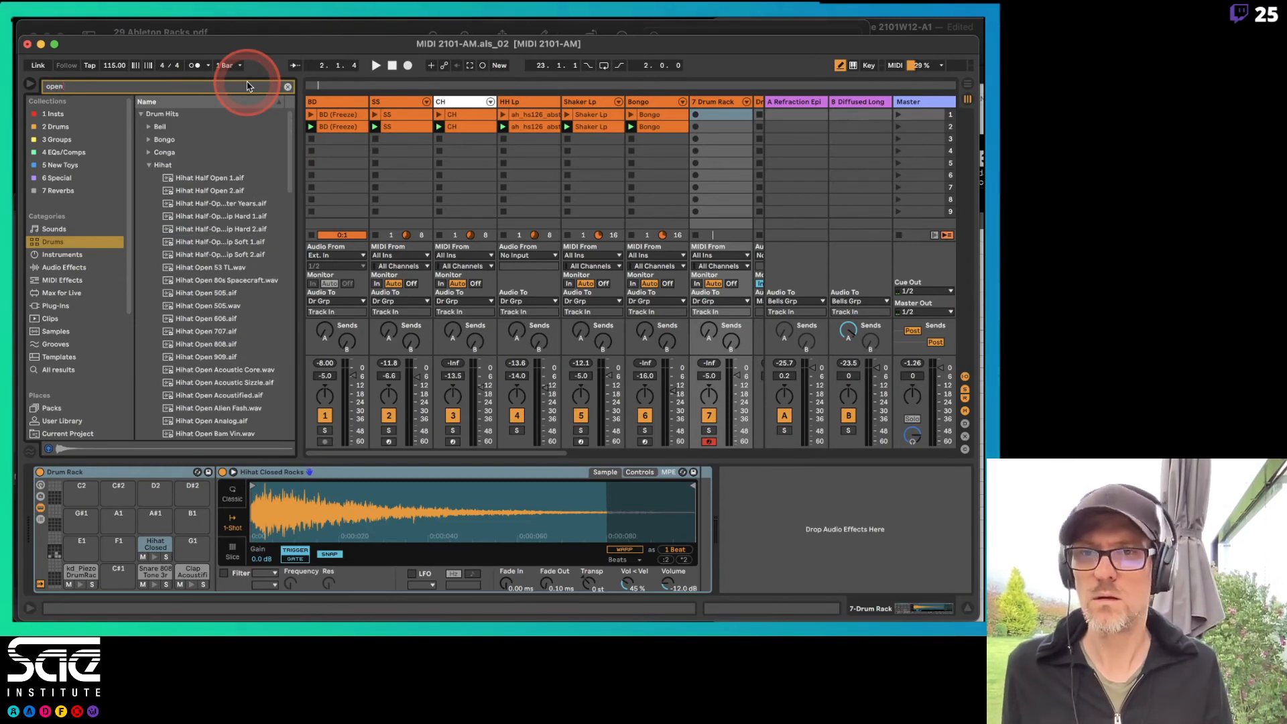
key(Down)
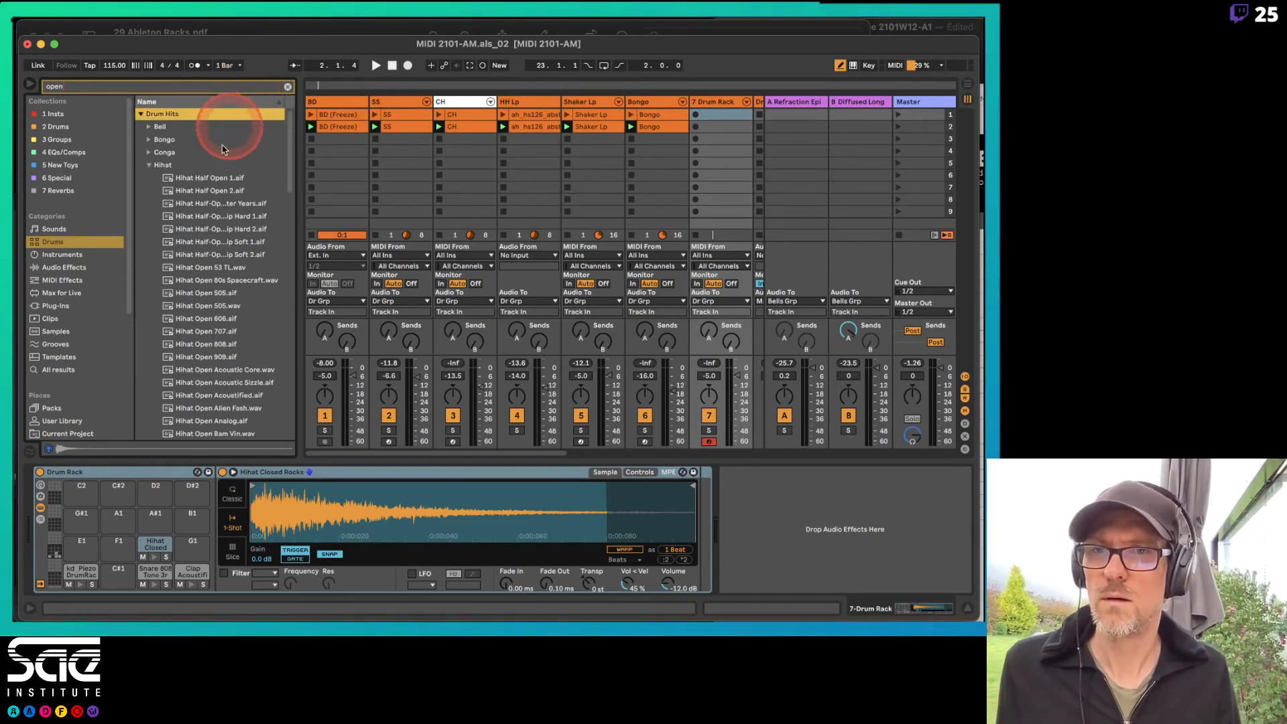
click(209, 189)
key(Down)
key(Down)
key(Down)
key(Down)
key(Down)
key(Down)
key(Down)
key(Down)
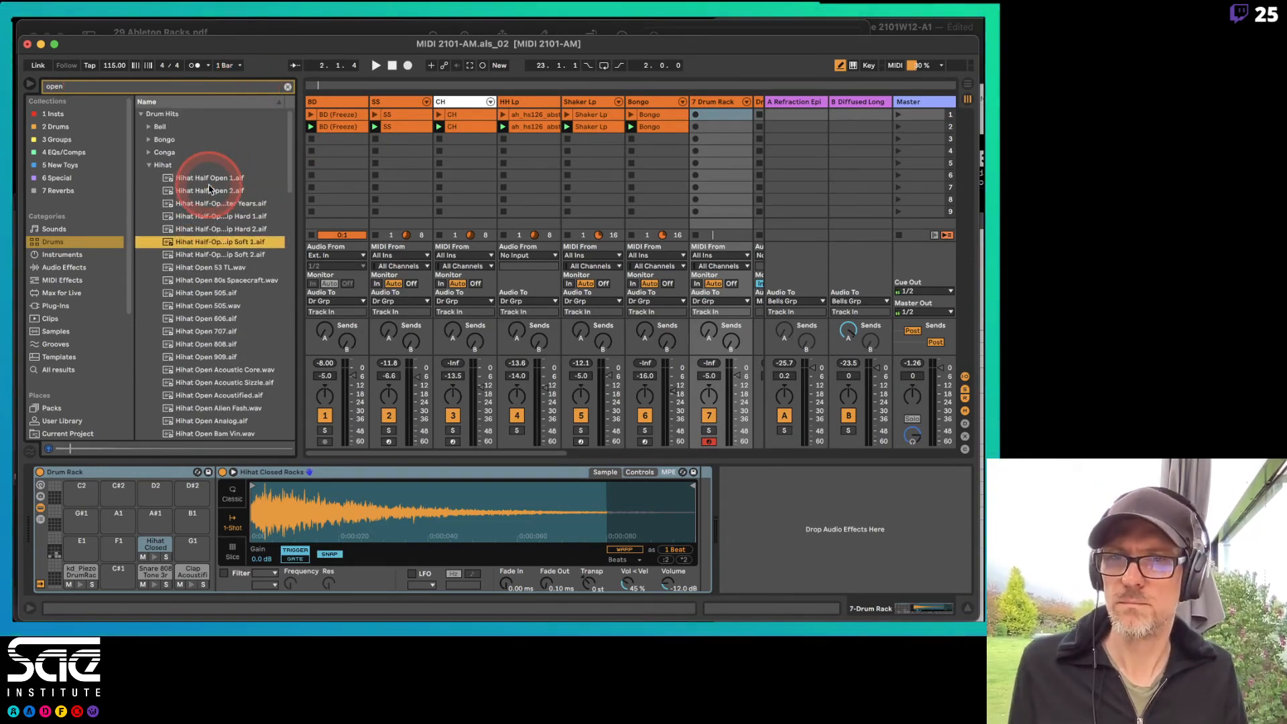
Audition the open hi-hats through Hihat Open 606.aif and Hihat Open 909.aif to Hihat Open Alien Fash.wav
key(Down)
key(Down)
key(Down)
key(Down)
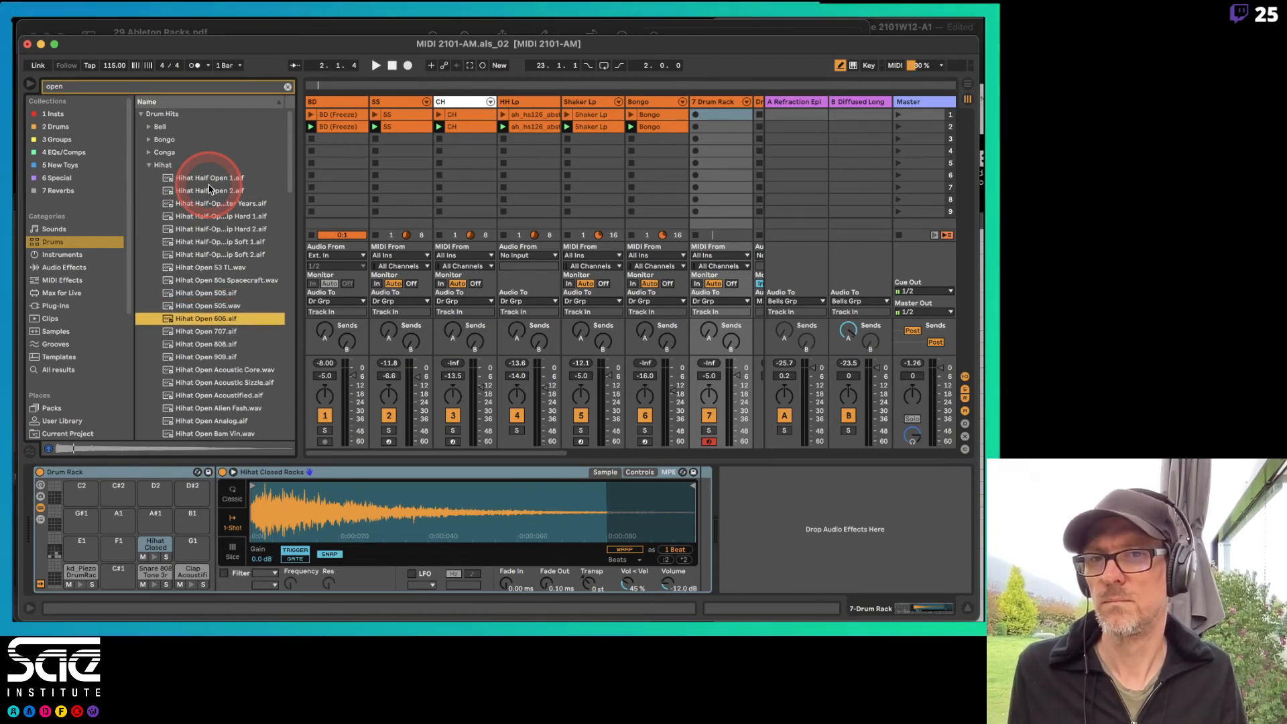
key(Down)
key(Down)
key(Down)
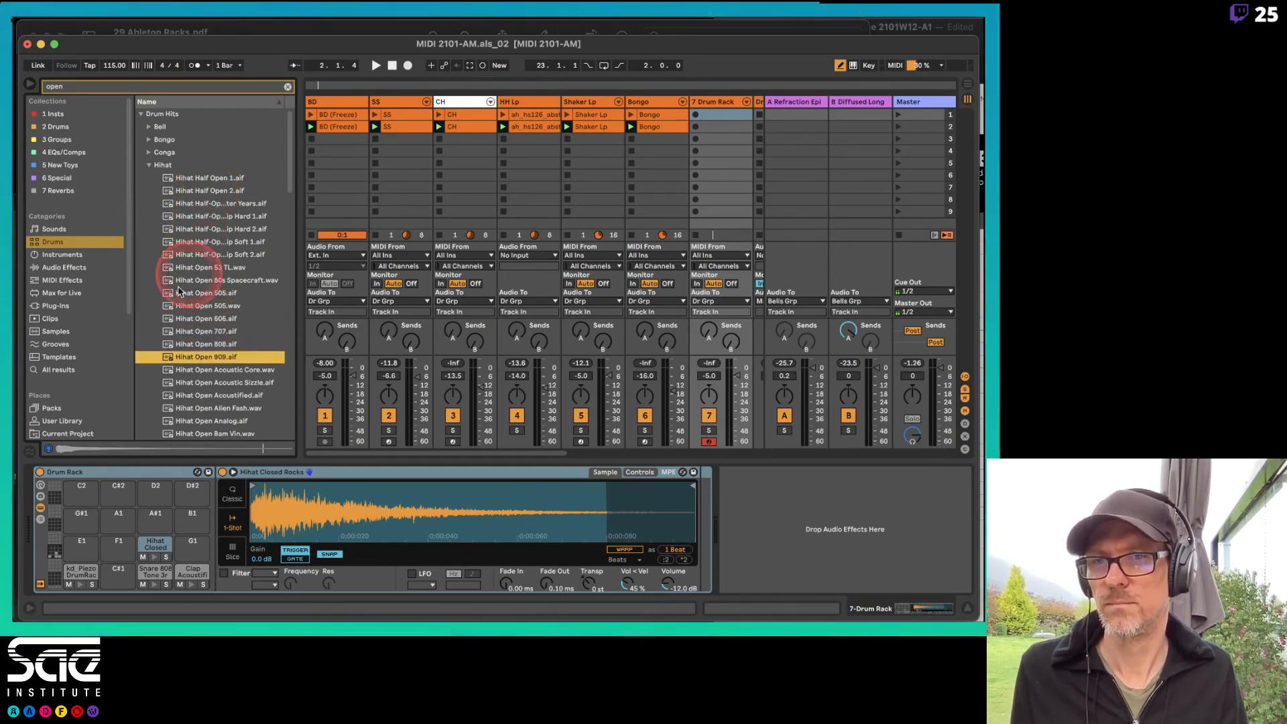
key(Down)
key(Down)
key(Down)
key(Down)
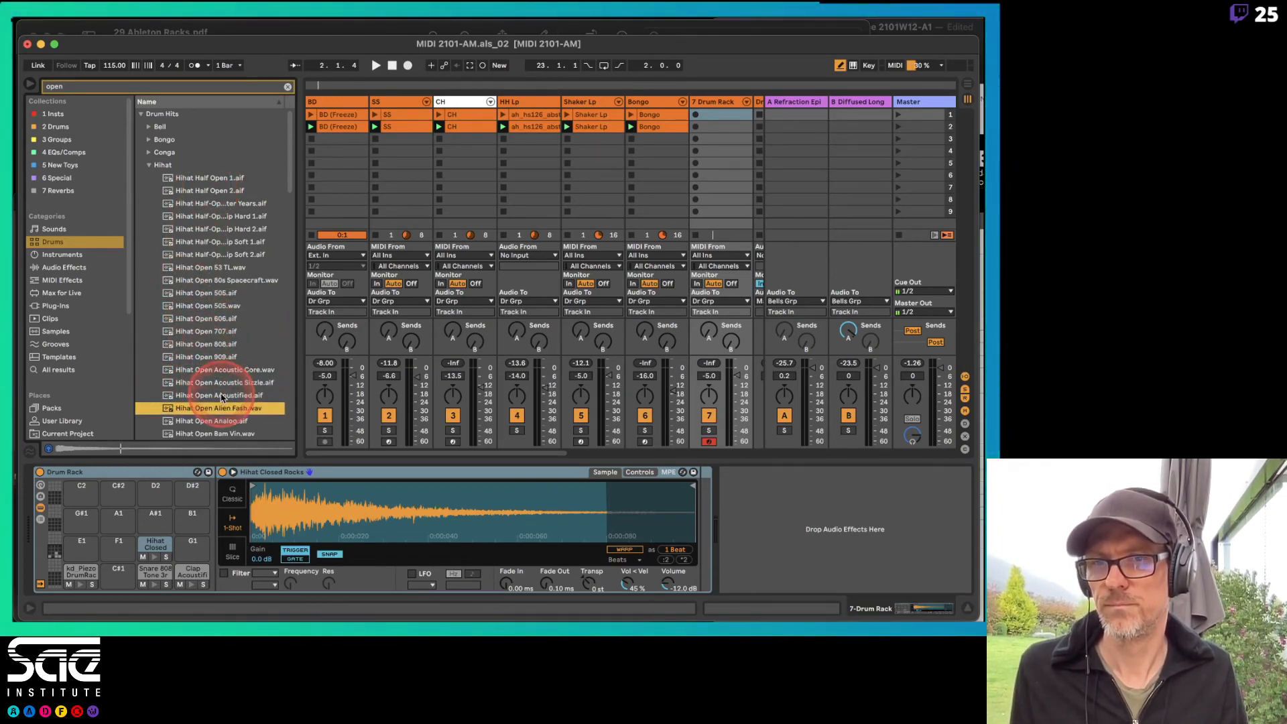
Compare the 808 and 909 open hi-hats, place Hihat Open 909.aif on the Drum Rack's A#1 pad, and close the Hihat folder
click(214, 357)
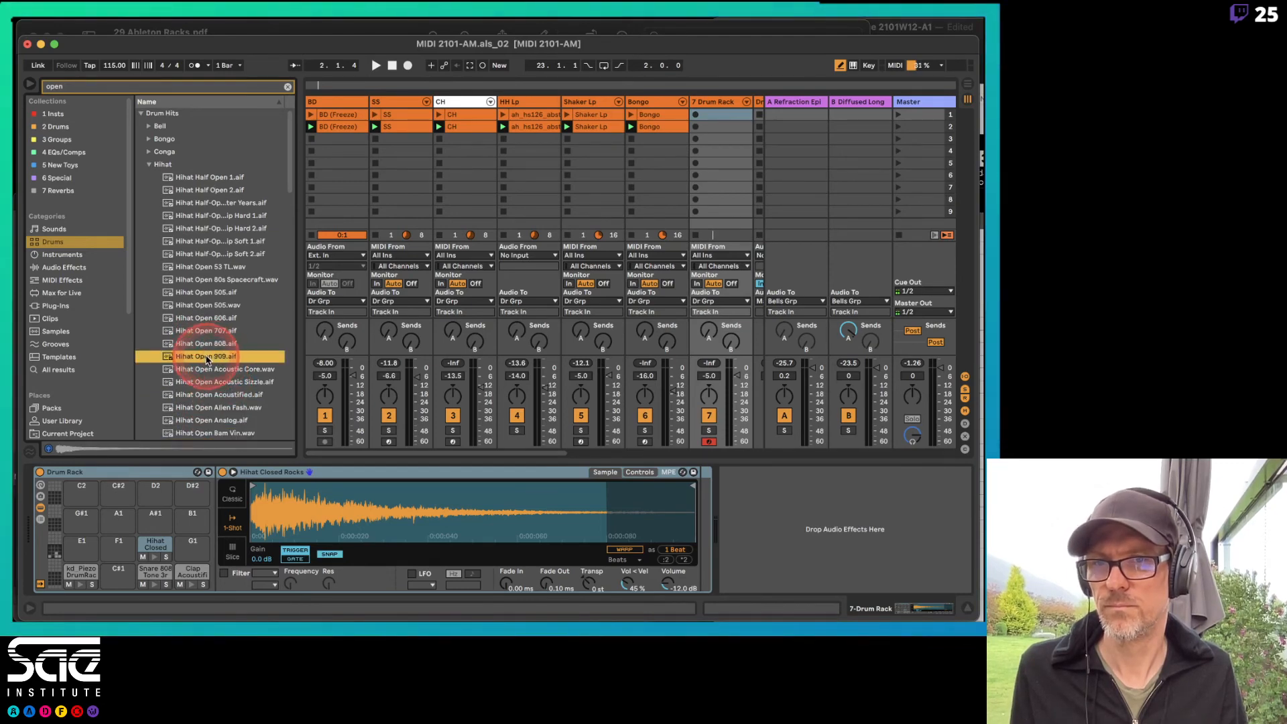
click(209, 344)
click(204, 358)
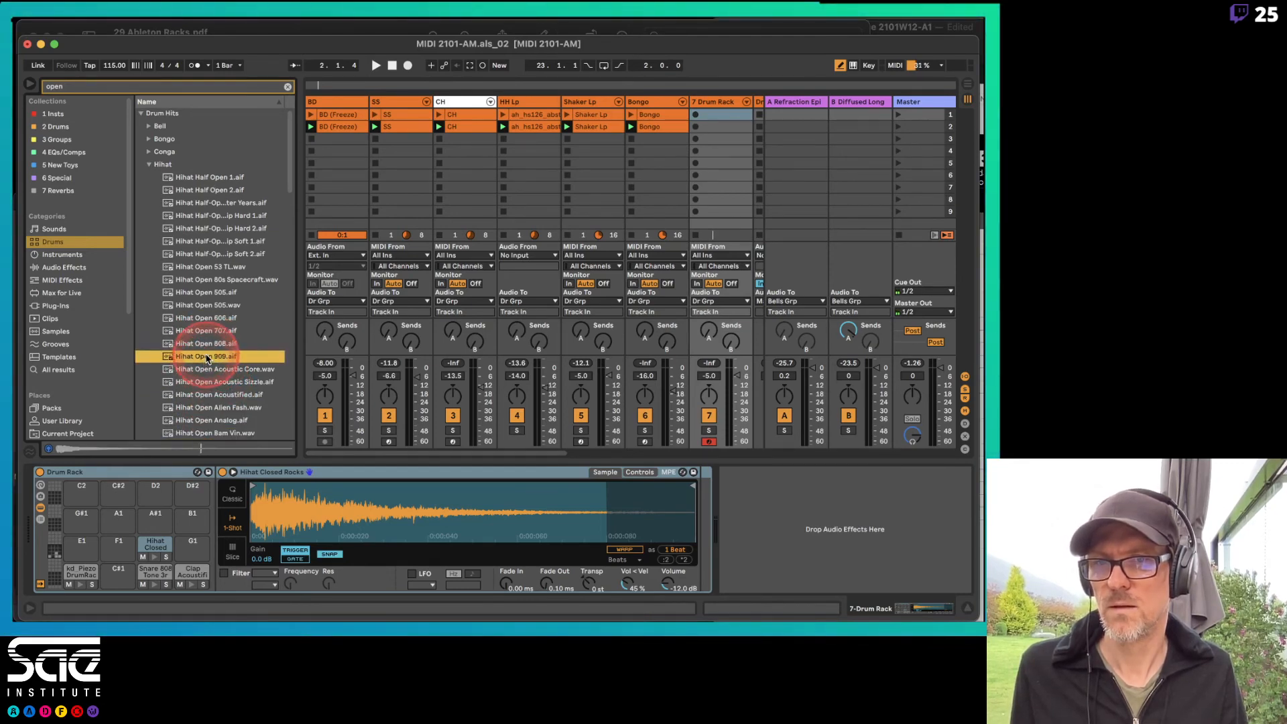
drag(206, 359, 154, 521)
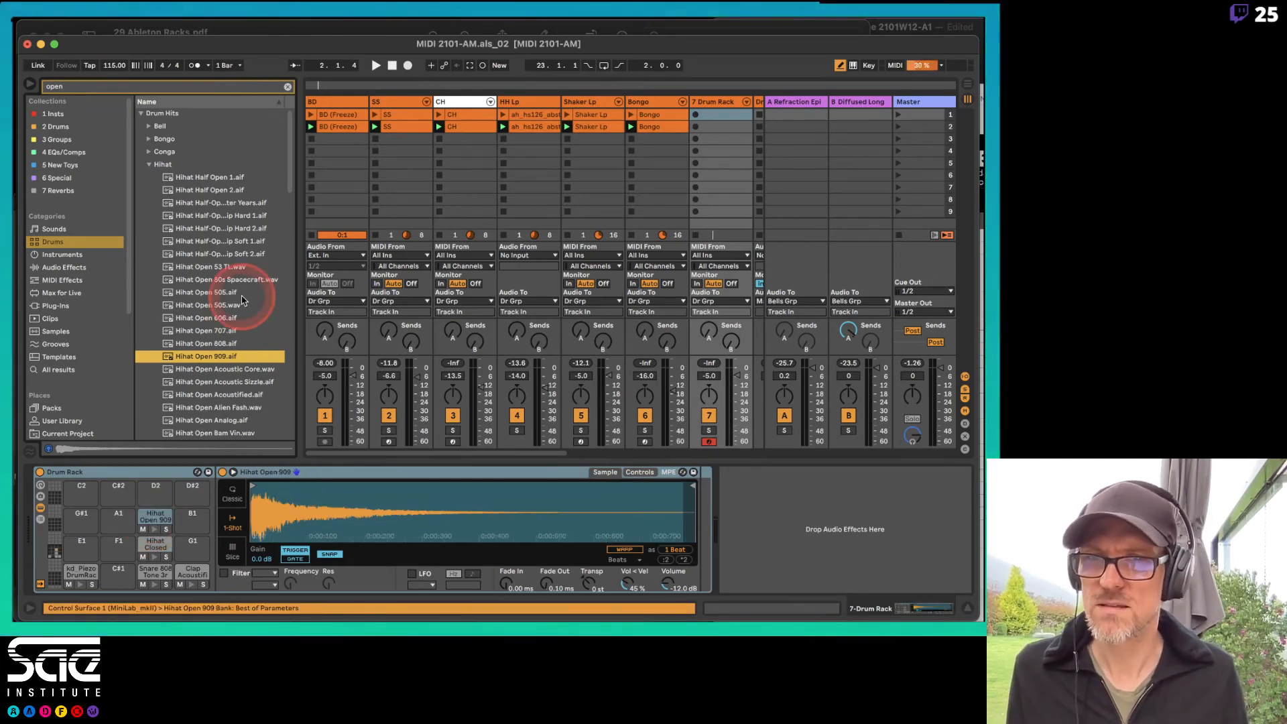
click(149, 165)
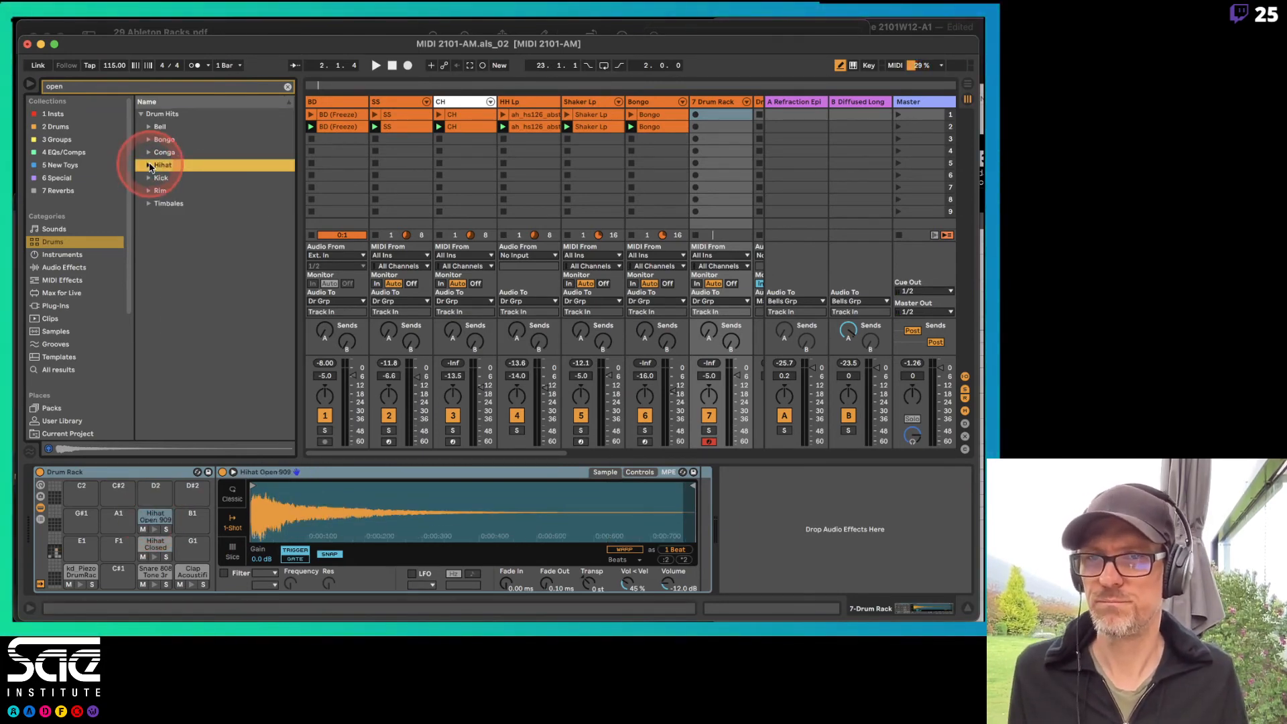
Clear the sample search, open the Tom folder, and search the drum samples for "808"
click(287, 86)
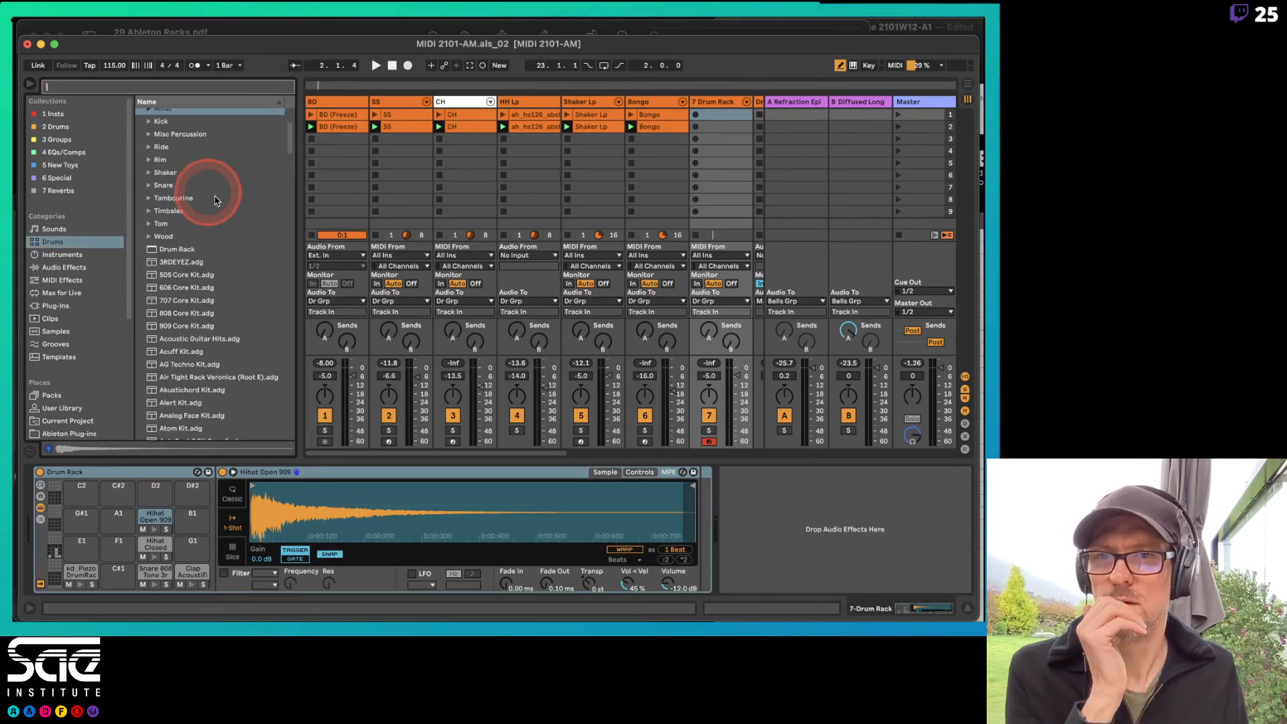
scroll(214, 200, up, 3)
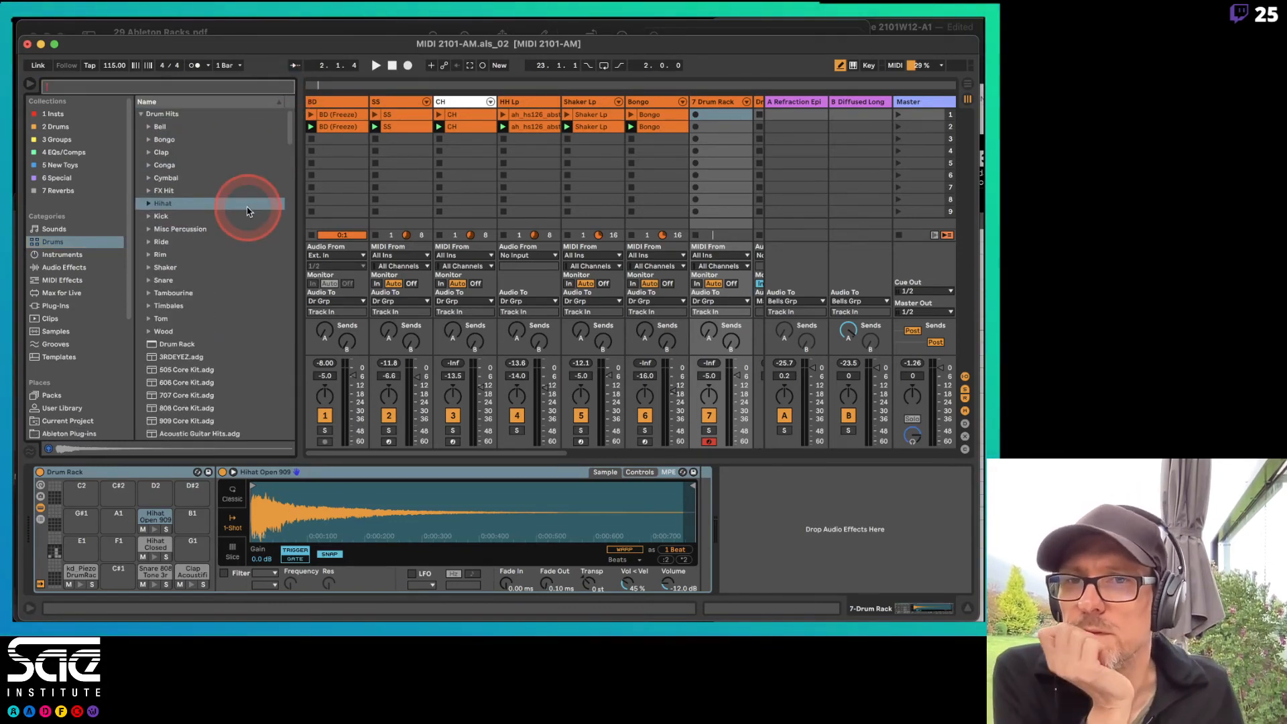
click(151, 320)
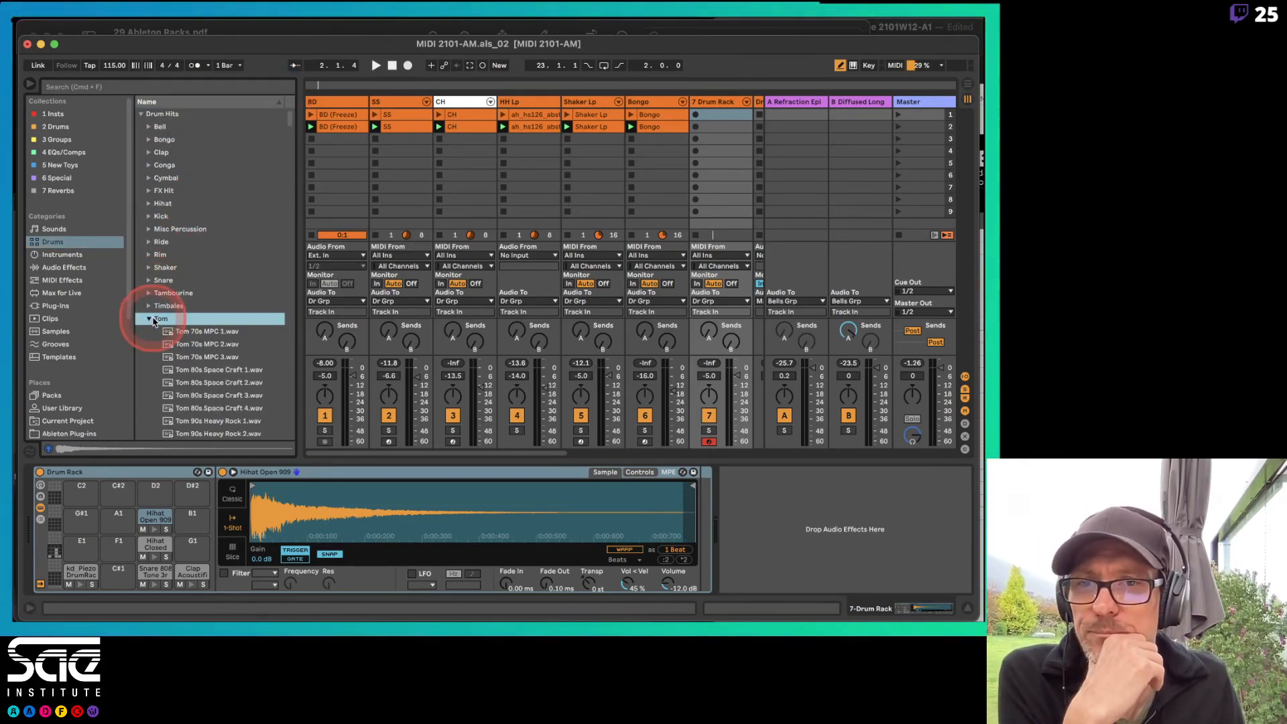
click(192, 85)
text(808)
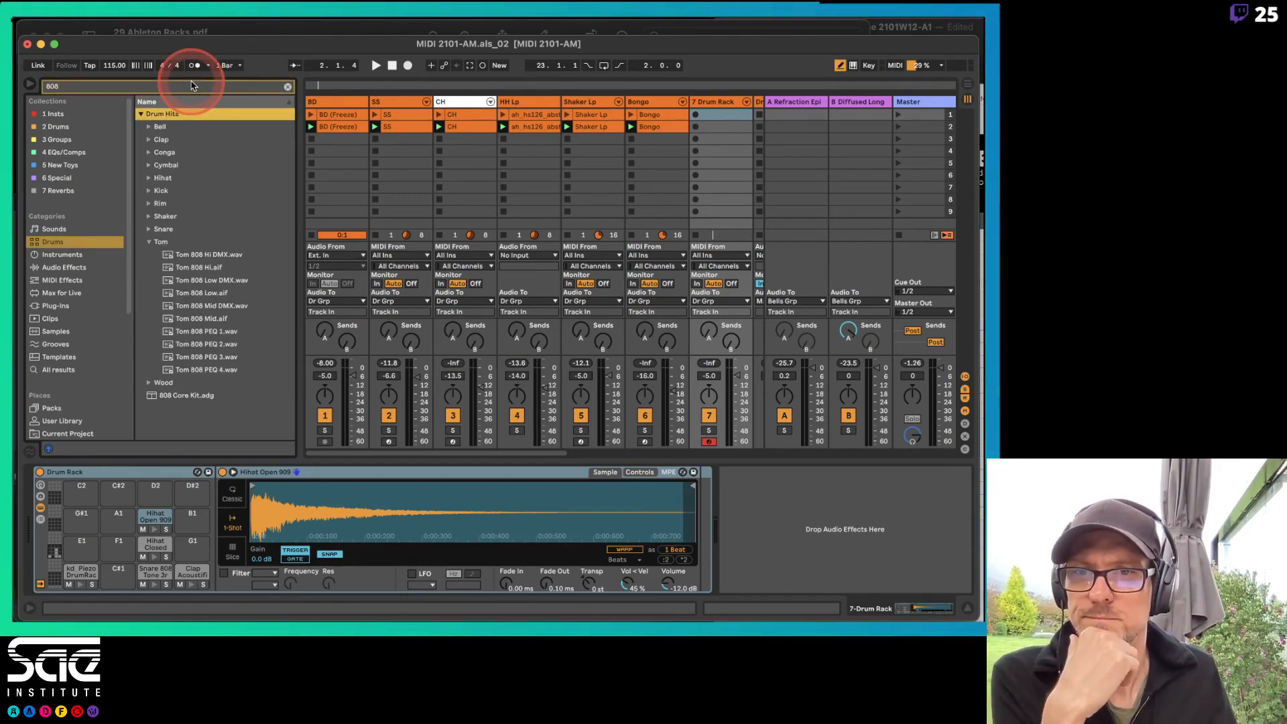
Audition and compare the 808 toms in the Tom folder, starting from Tom 808 Hi DMX.wav
click(209, 258)
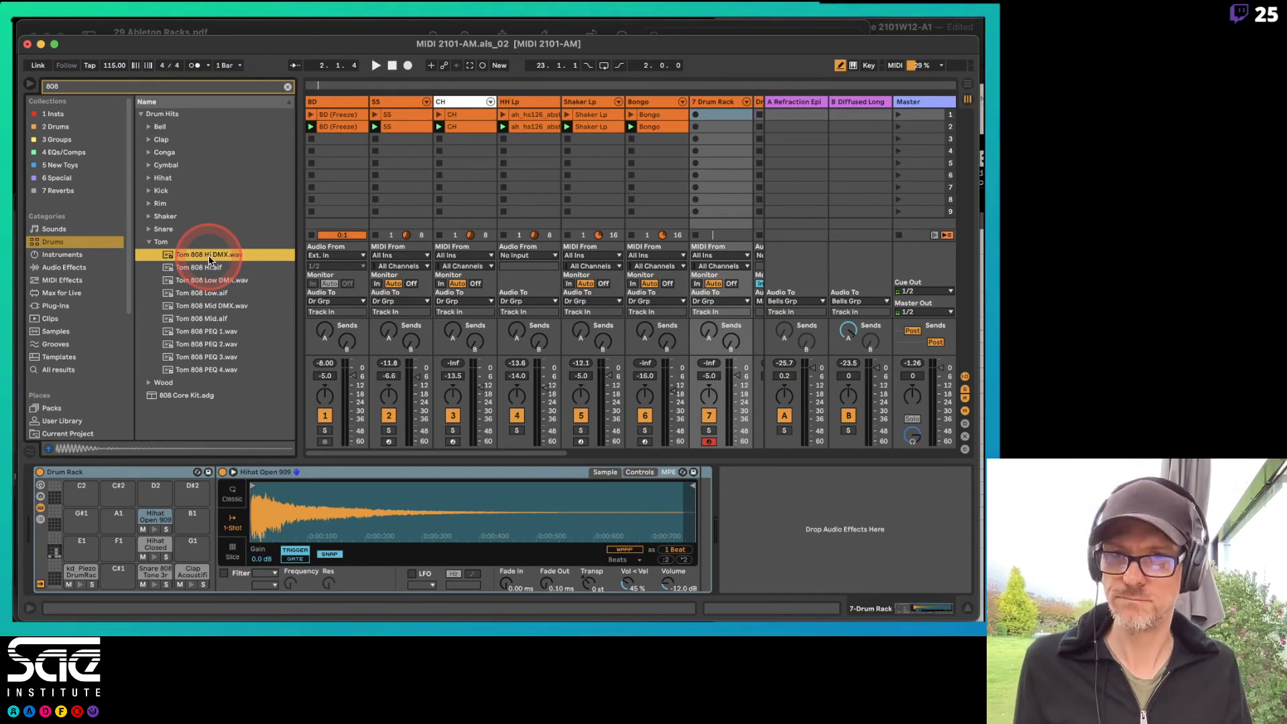
key(Down)
key(Down)
key(Down)
key(Down)
key(Down)
key(Down)
key(Up)
key(Up)
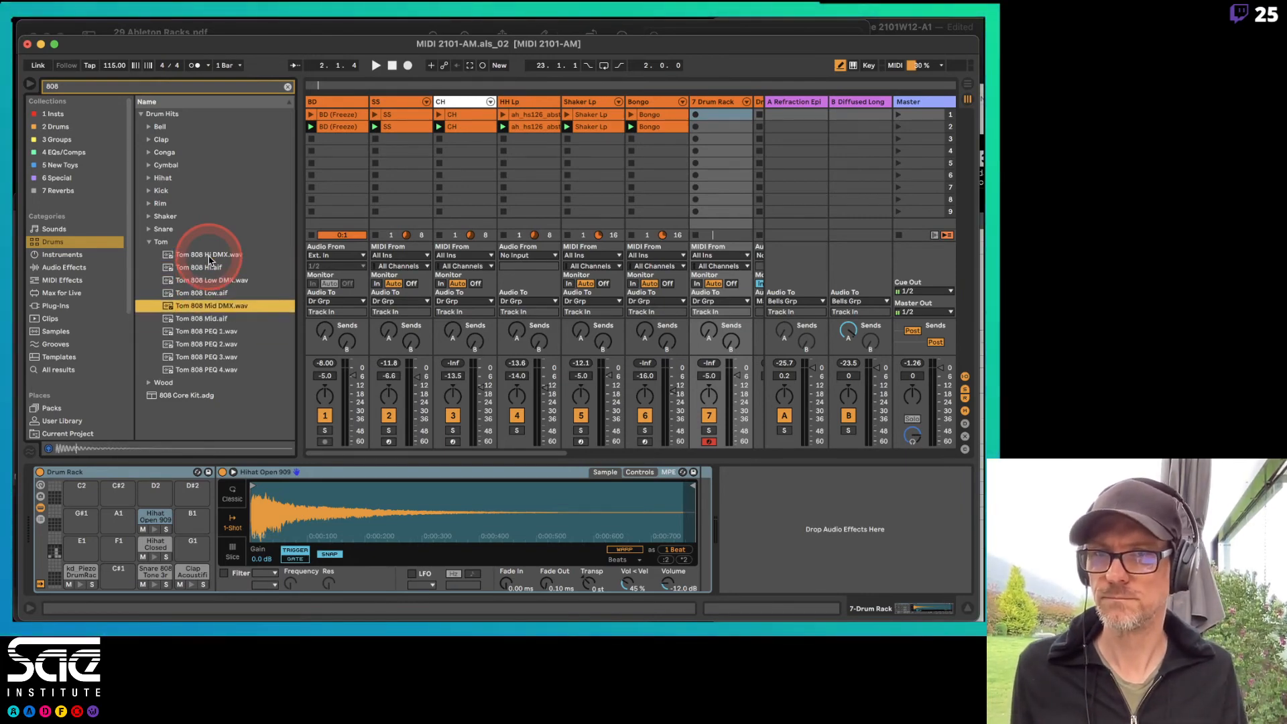
key(Up)
key(Up)
key(Down)
key(Down)
key(Down)
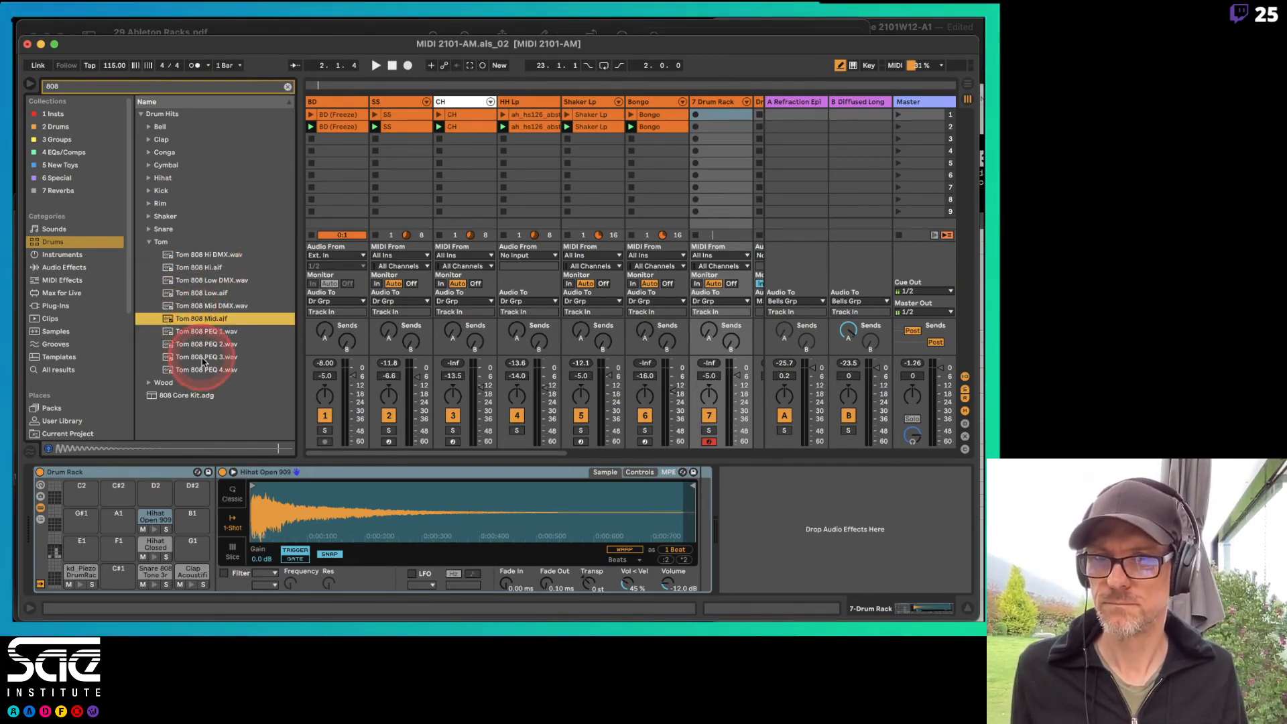
Place Tom 808 Low.aif on the F1 pad, Tom 808 Mid.aif on G1, and Tom 808 Hi.aif on A1
click(217, 295)
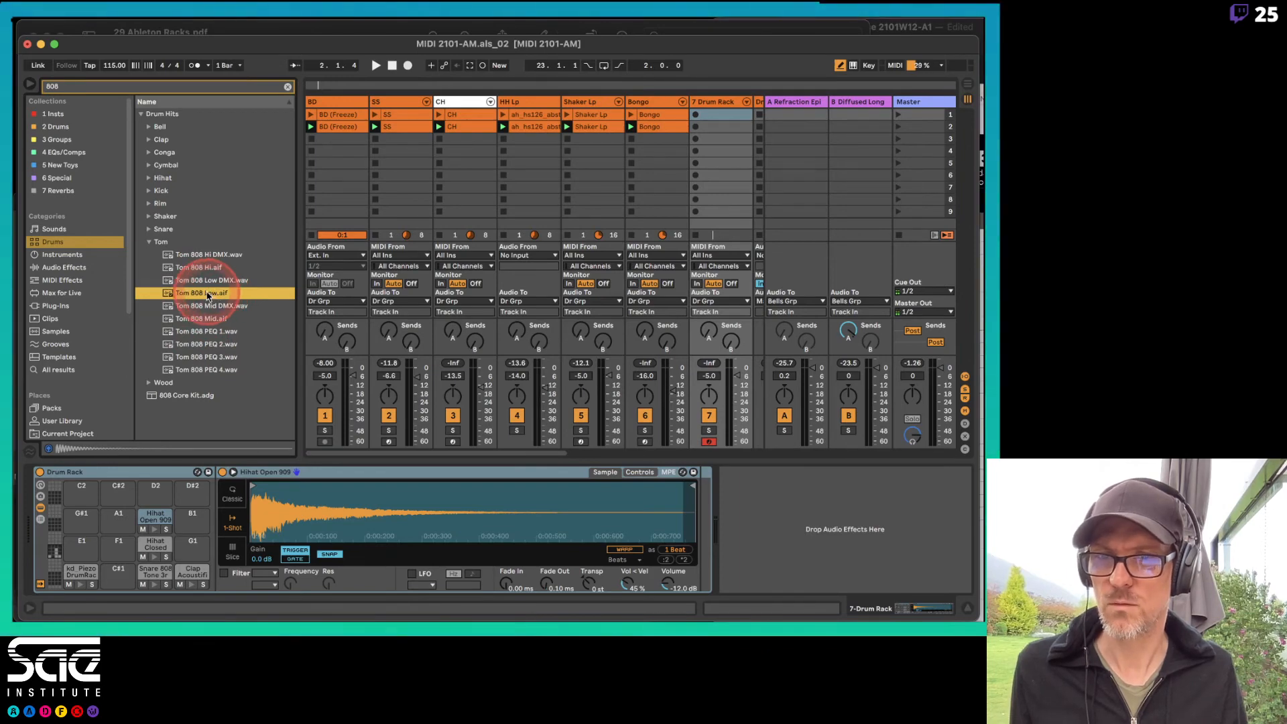
drag(208, 296, 126, 548)
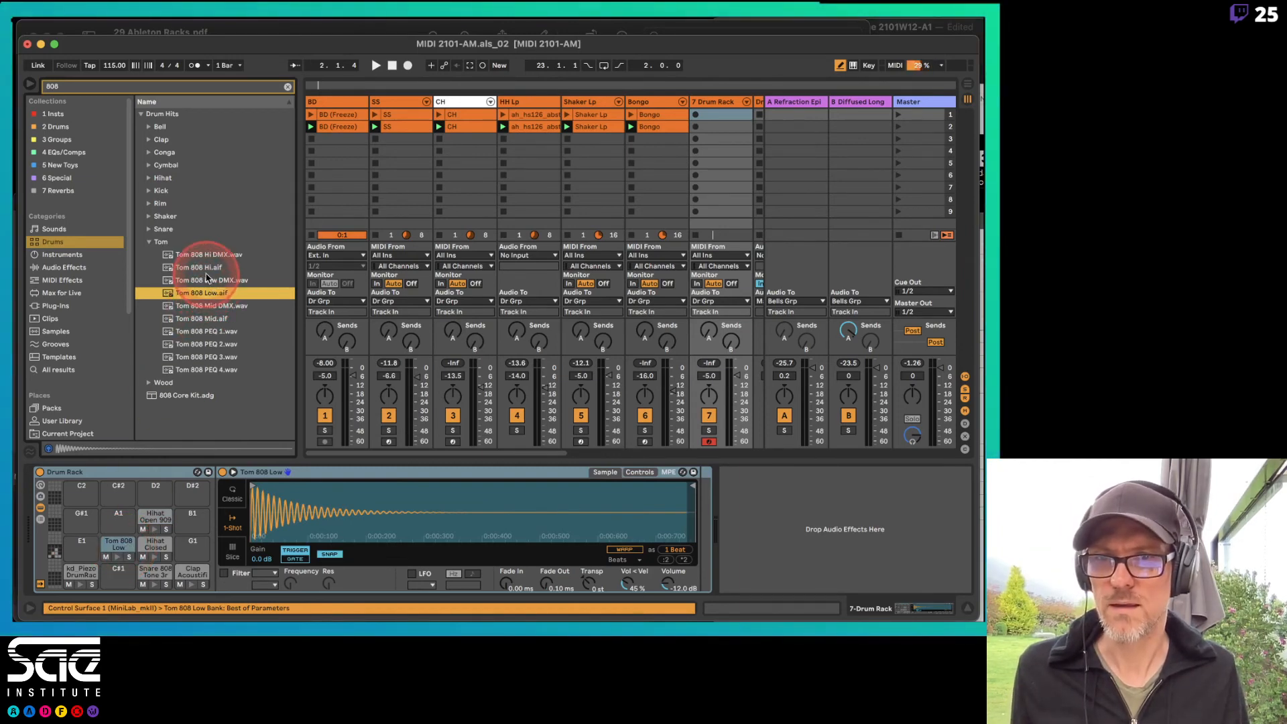
drag(212, 321, 189, 553)
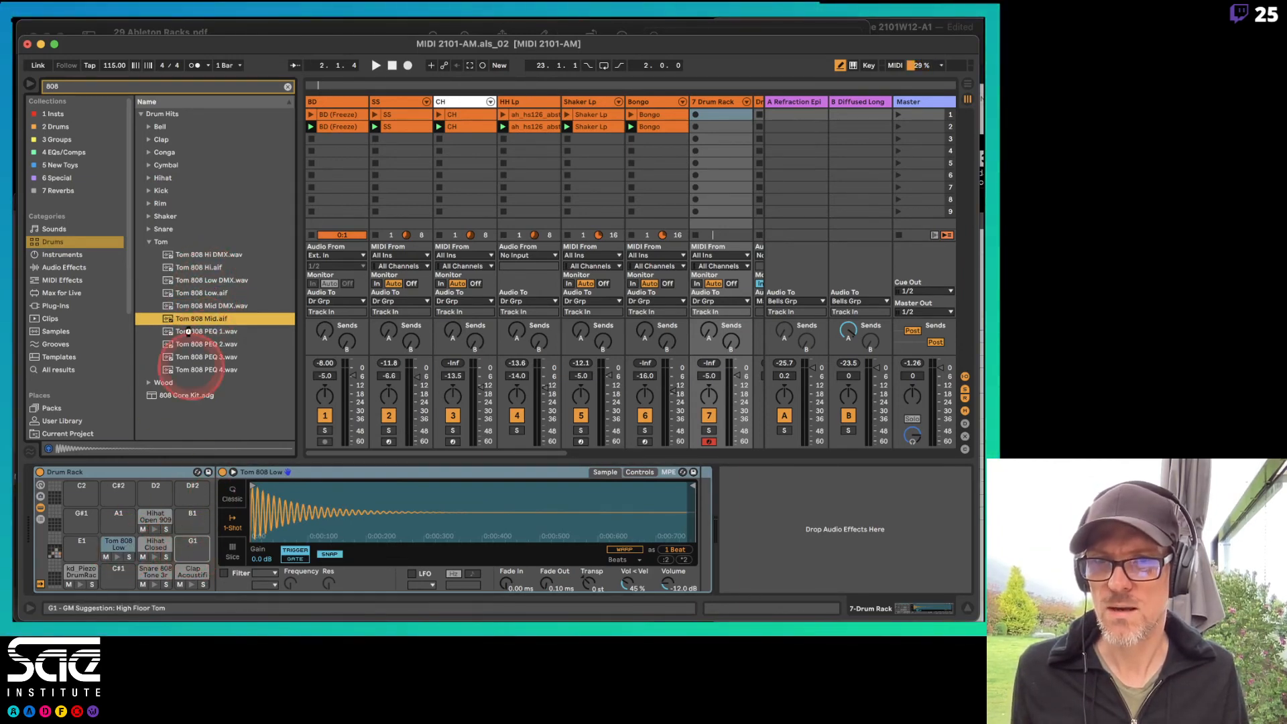
click(197, 268)
drag(196, 269, 113, 523)
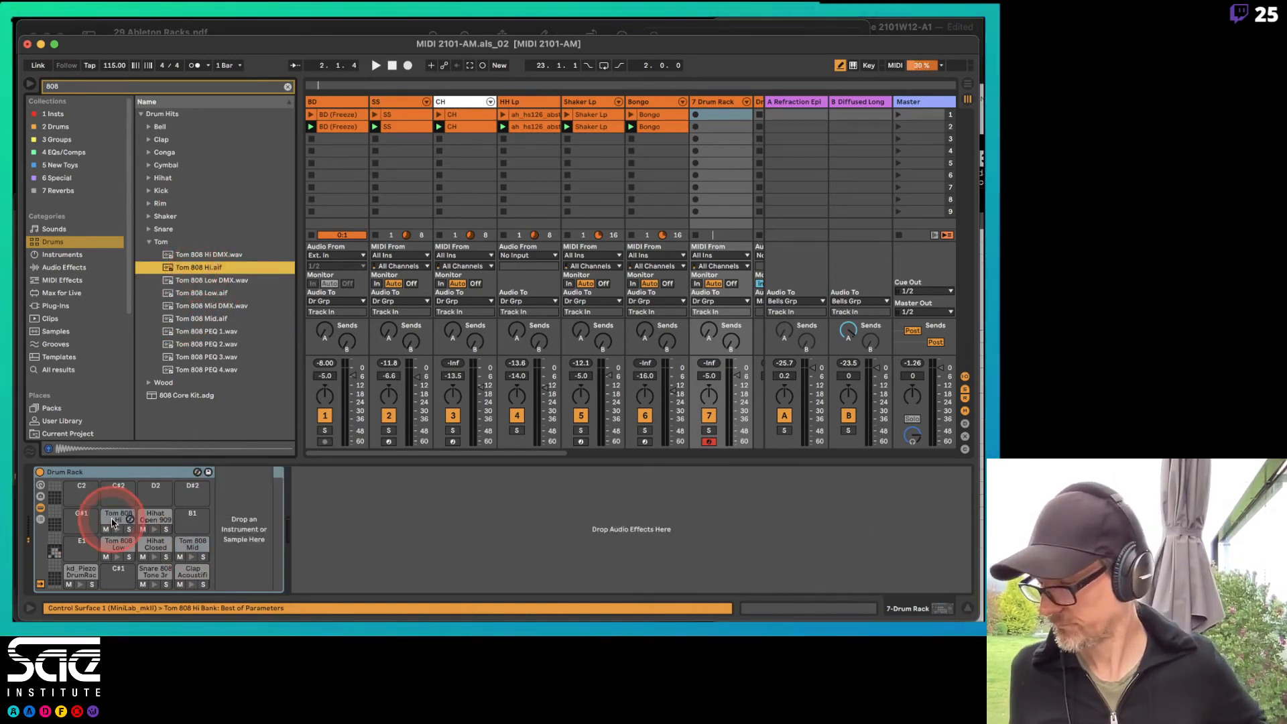
click(612, 142)
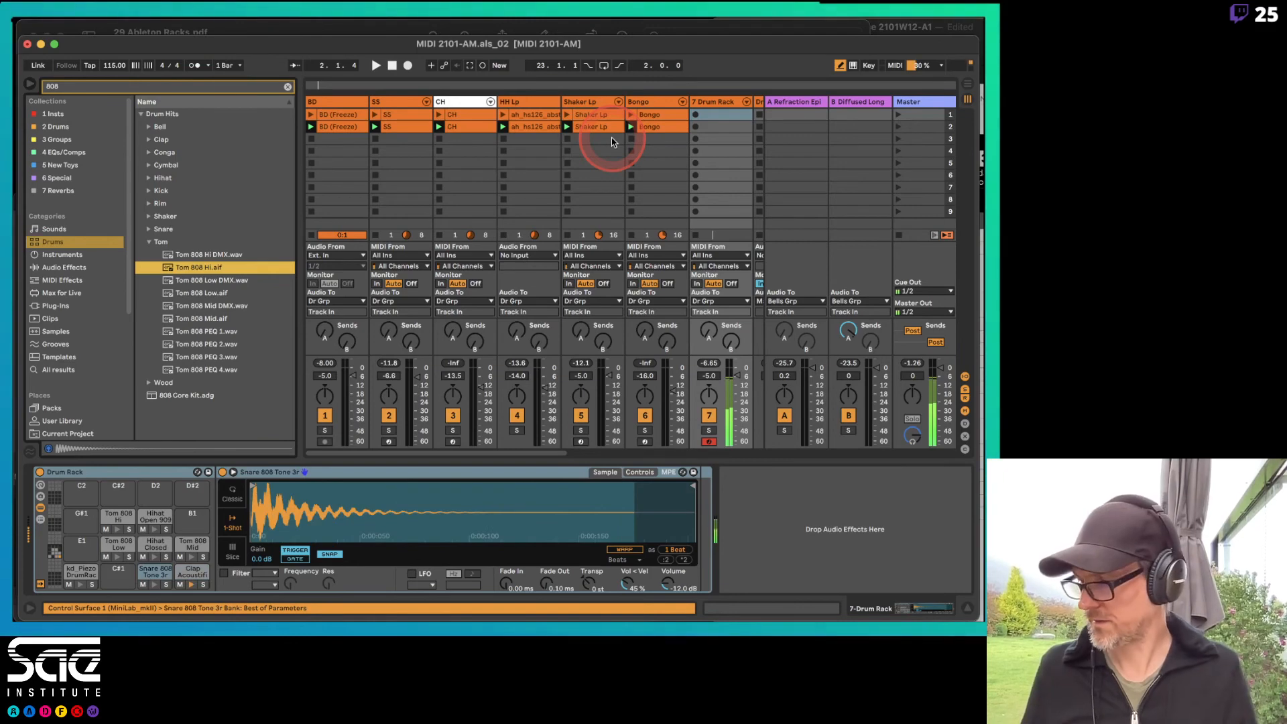
Clear the search, audition samples in the Rim folder, and place kd_concretism_highrim.aif on the Drum Rack's C#1 pad
click(287, 87)
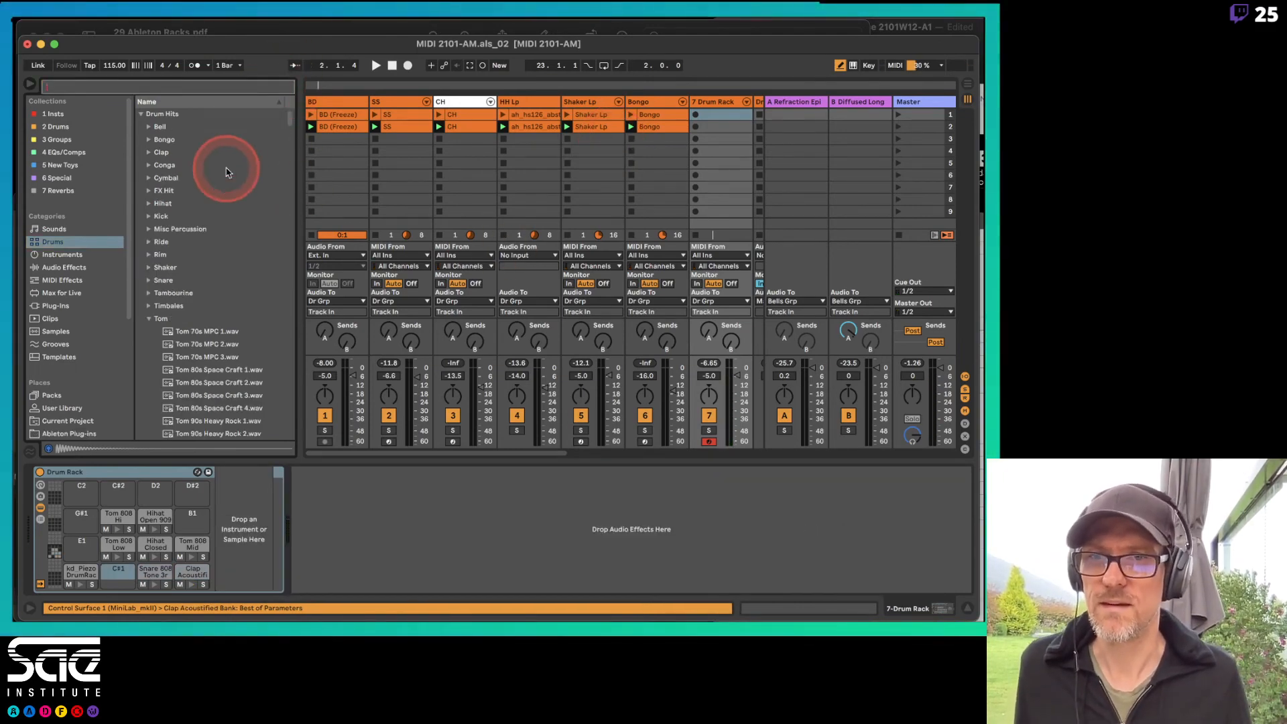
click(148, 321)
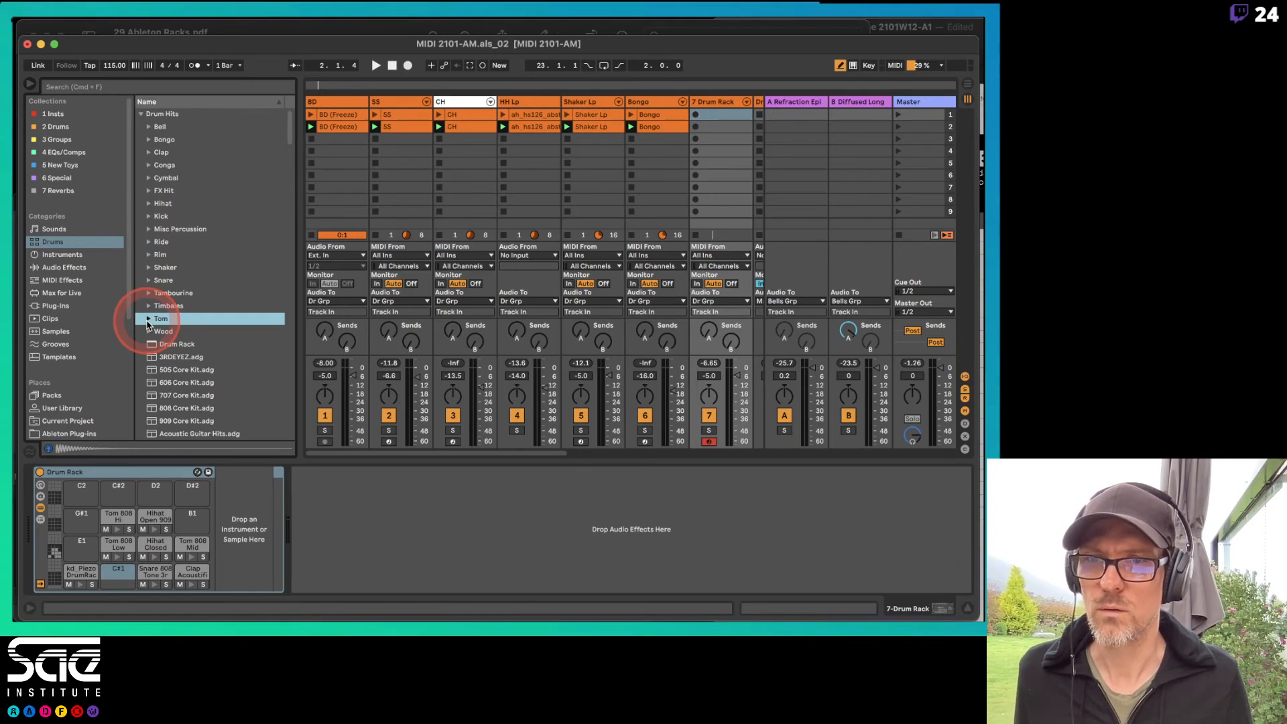
click(150, 255)
click(193, 266)
click(194, 277)
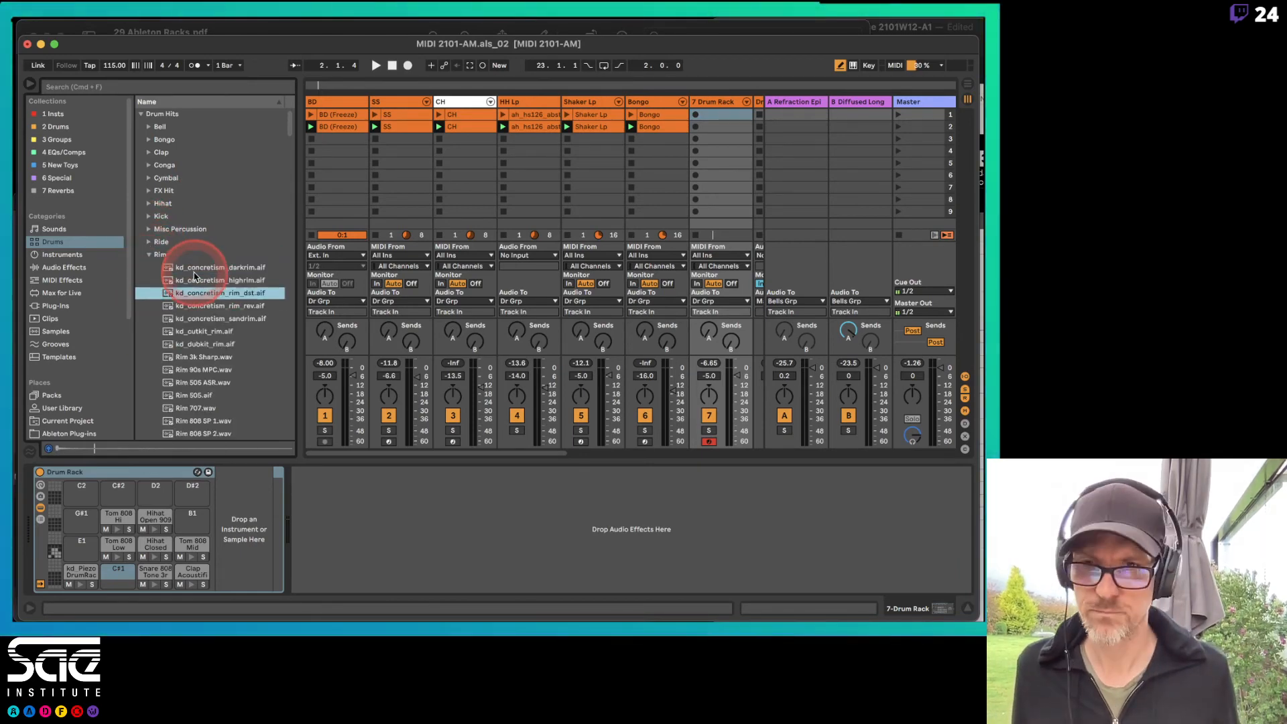
drag(194, 276, 116, 576)
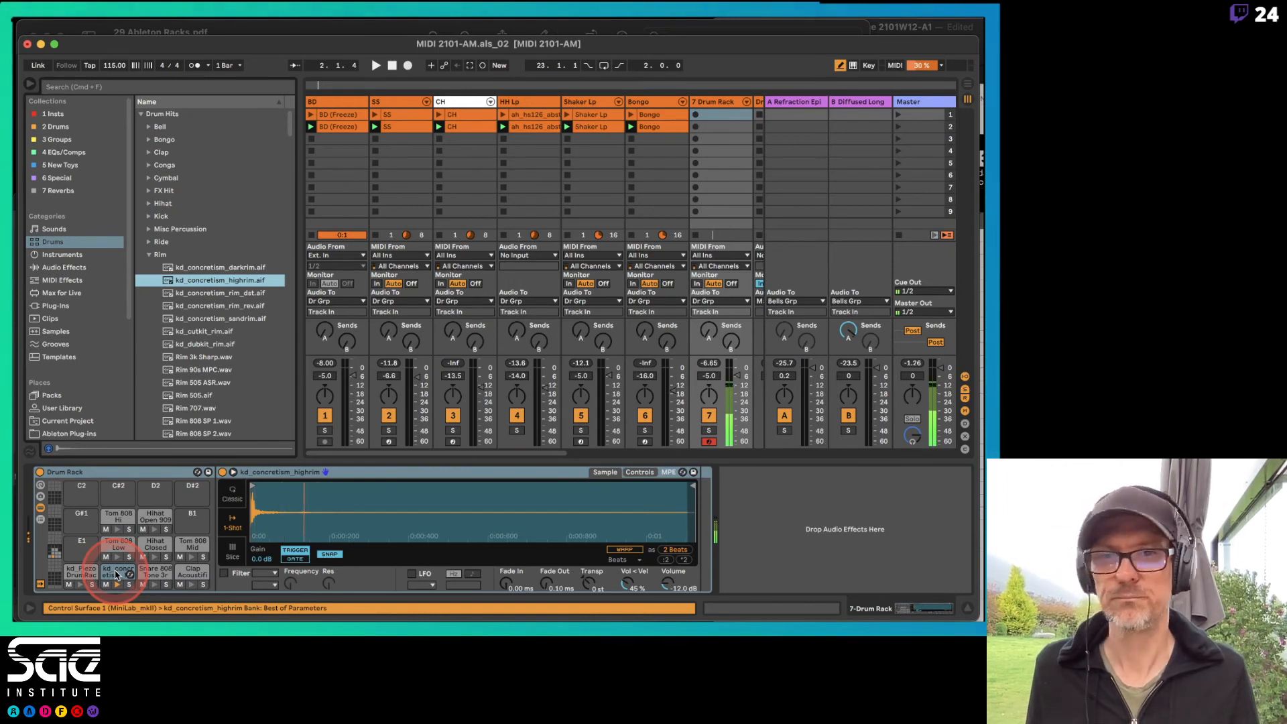
click(117, 575)
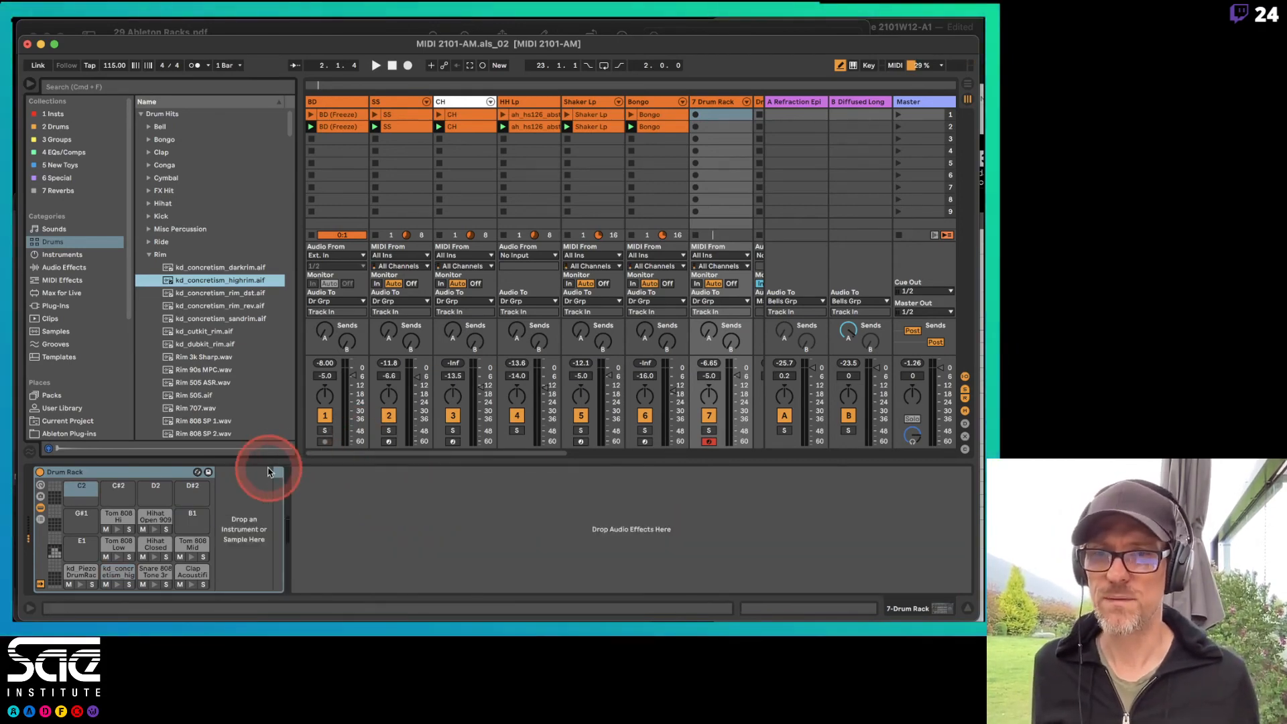
Close the Rim folder and load the u-he Diva plug-in onto the Drum Rack's C2 pad
click(156, 254)
click(56, 306)
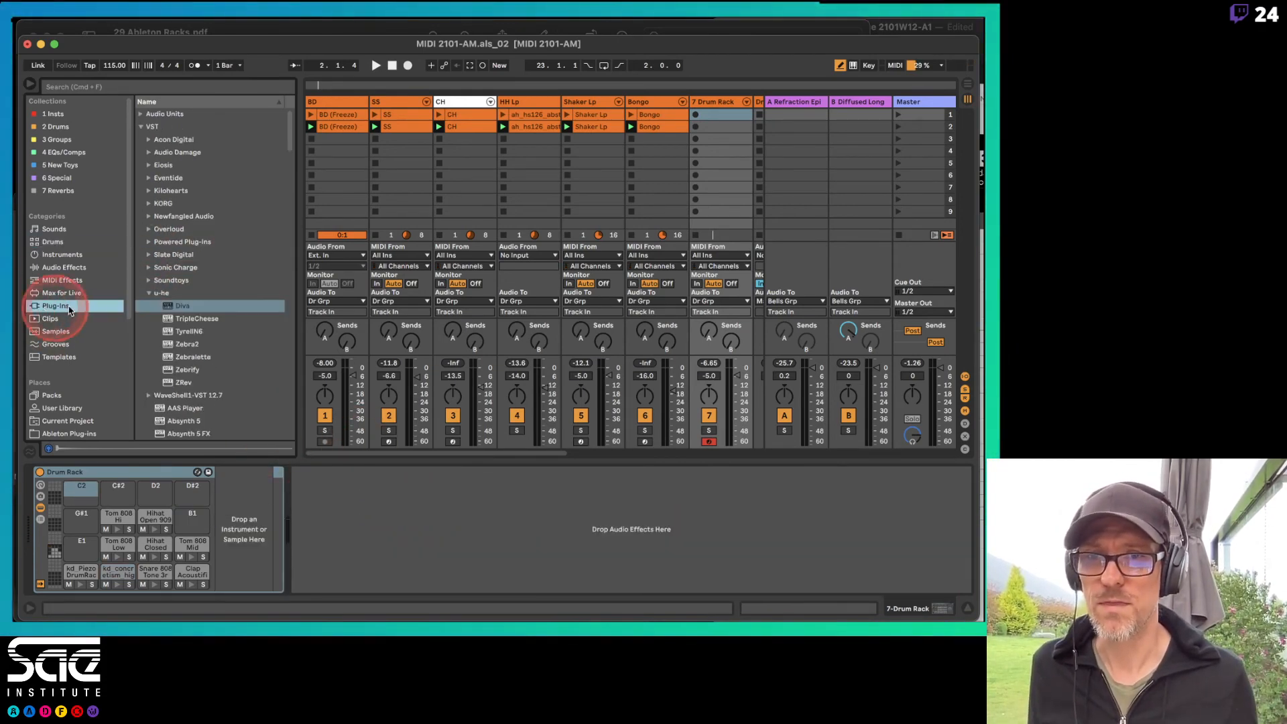
click(168, 307)
drag(169, 307, 82, 499)
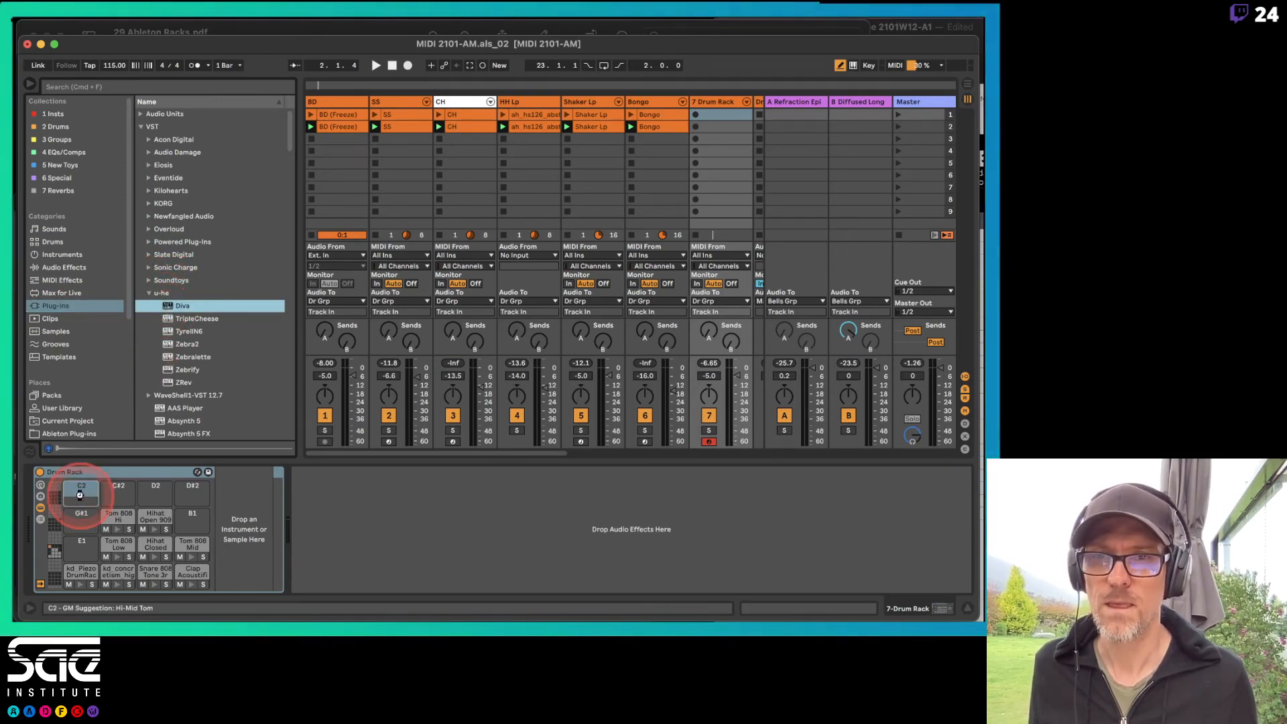
Load the BS Grain Pluck preset from Diva's 5 PERCUSSIVE category and close the plug-in window
click(680, 504)
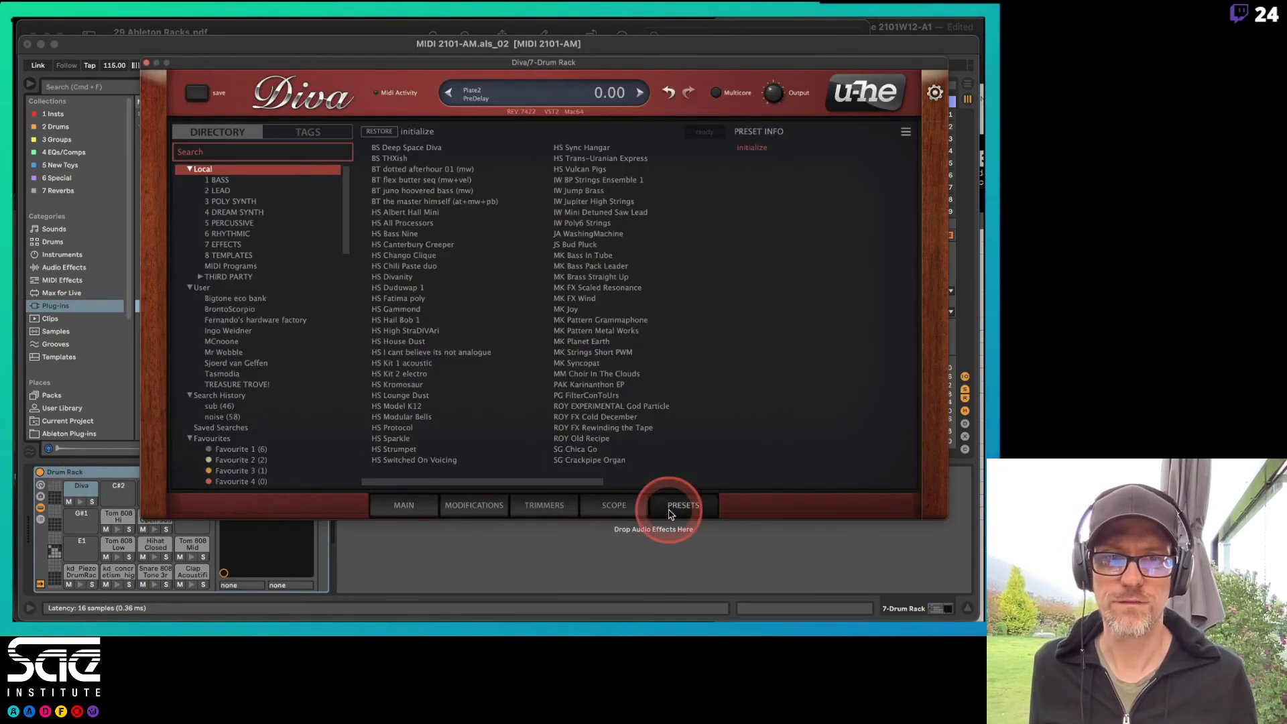
click(216, 223)
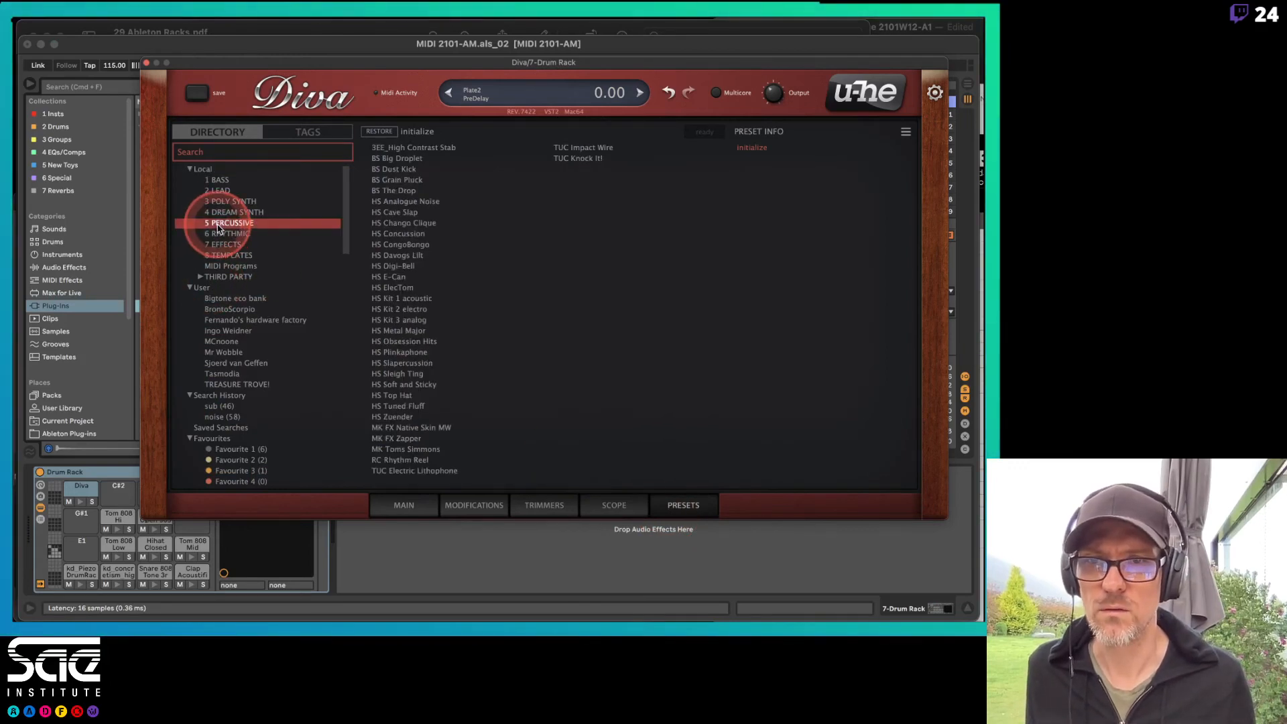
click(389, 202)
click(392, 190)
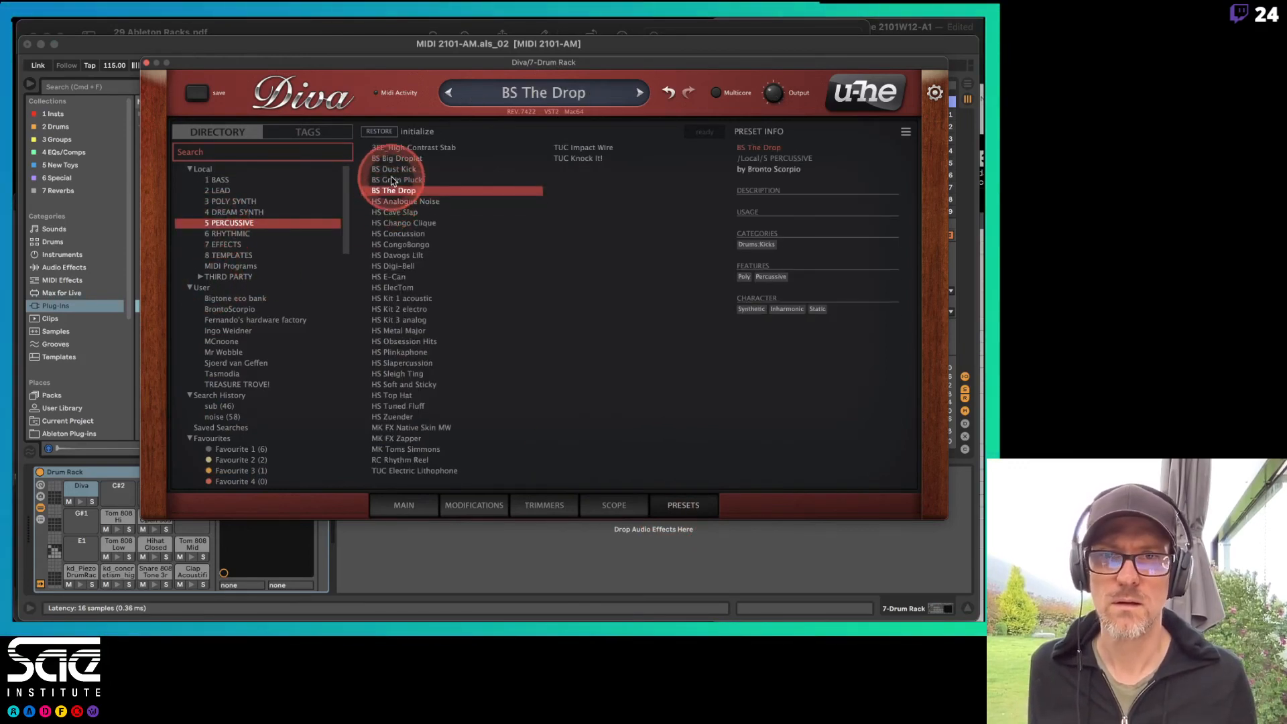
click(393, 179)
click(146, 62)
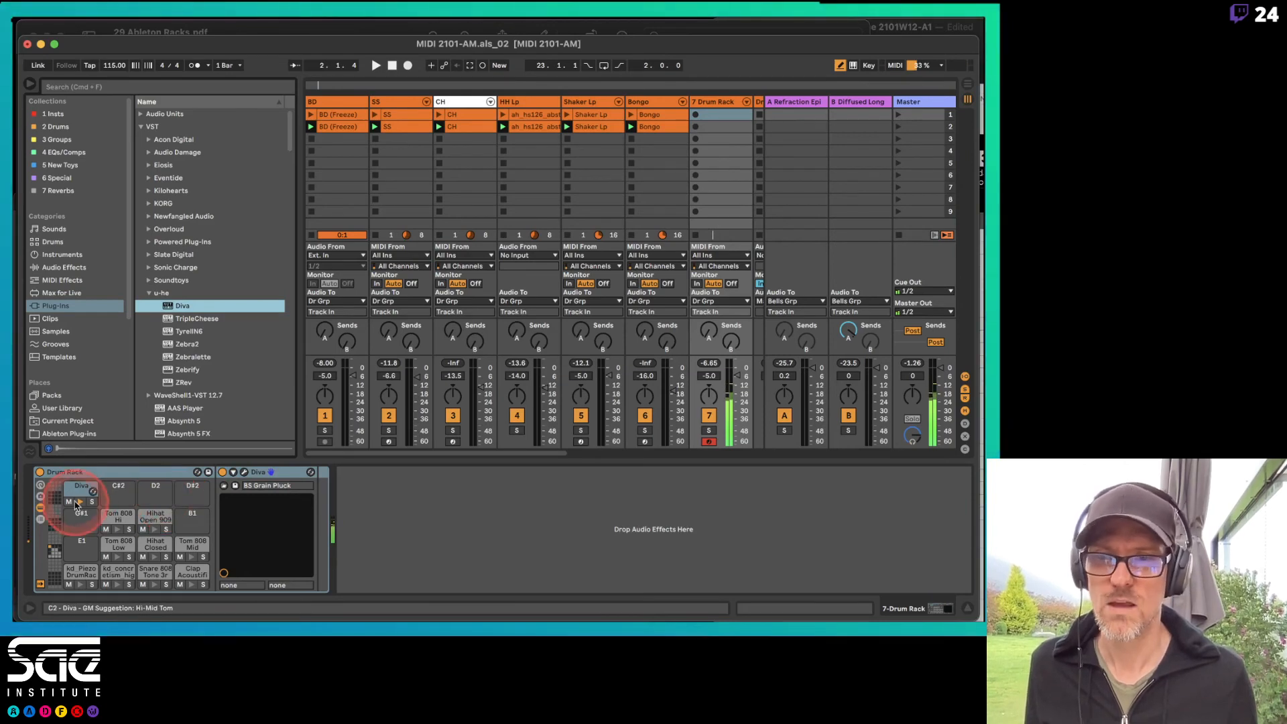
Show the Drum Rack's chain list with input and output settings, and set the Diva chain's Play note to G4
click(41, 520)
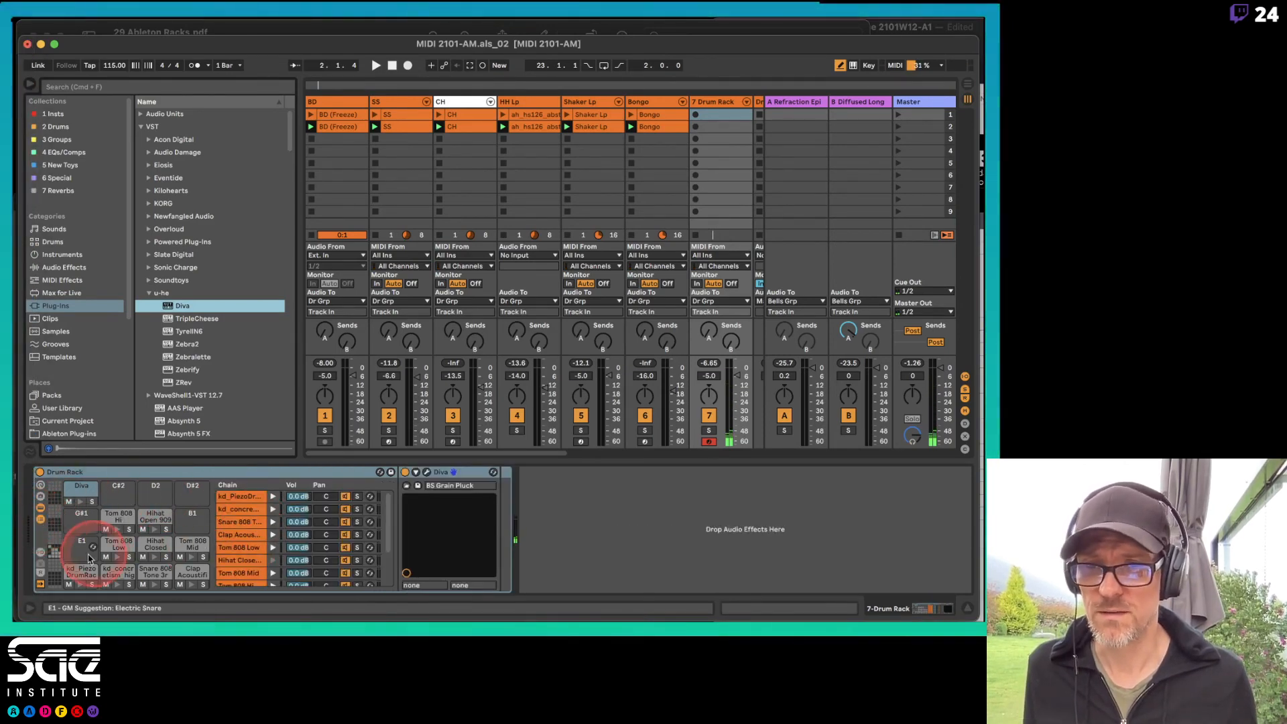
click(41, 551)
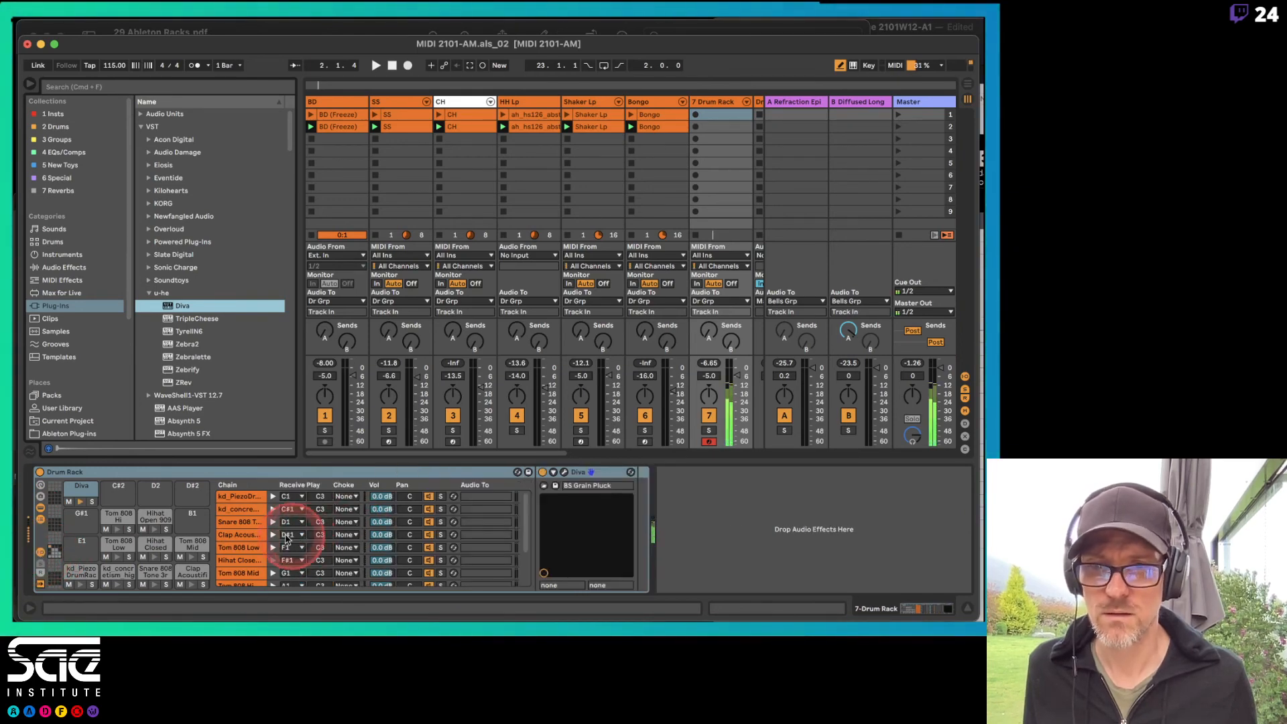
scroll(315, 536, down, 3)
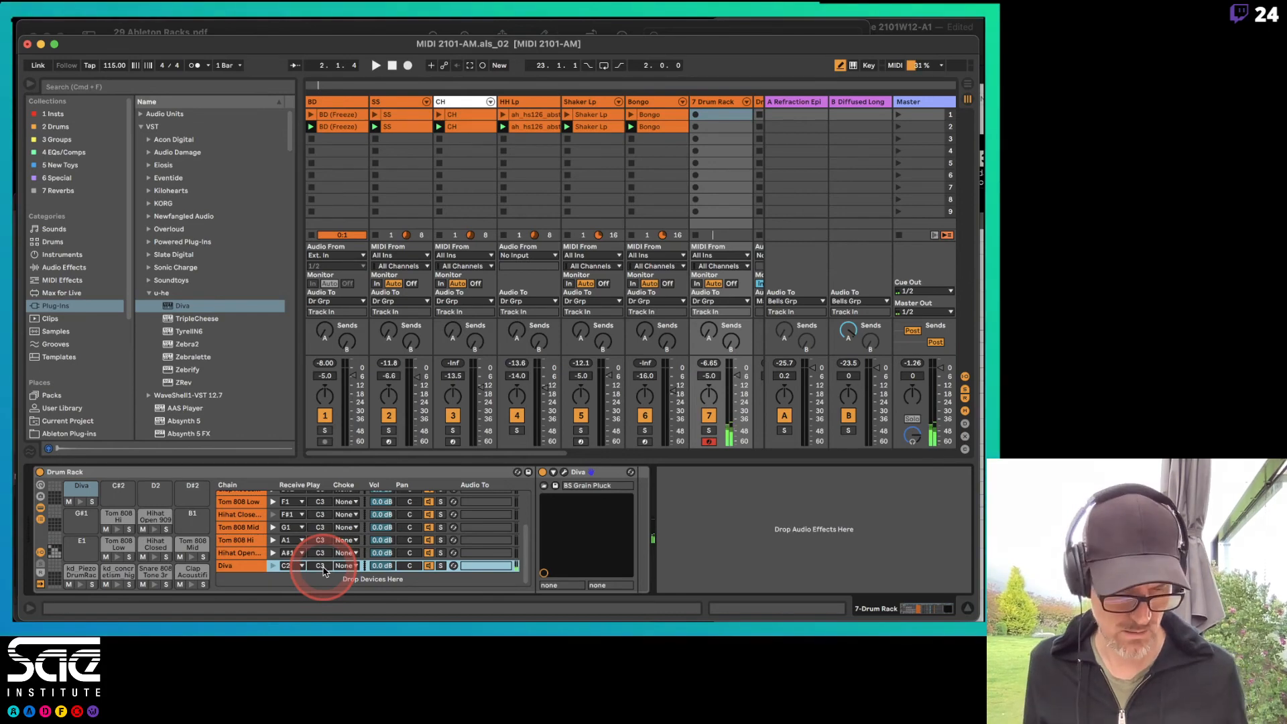
drag(324, 567, 323, 567)
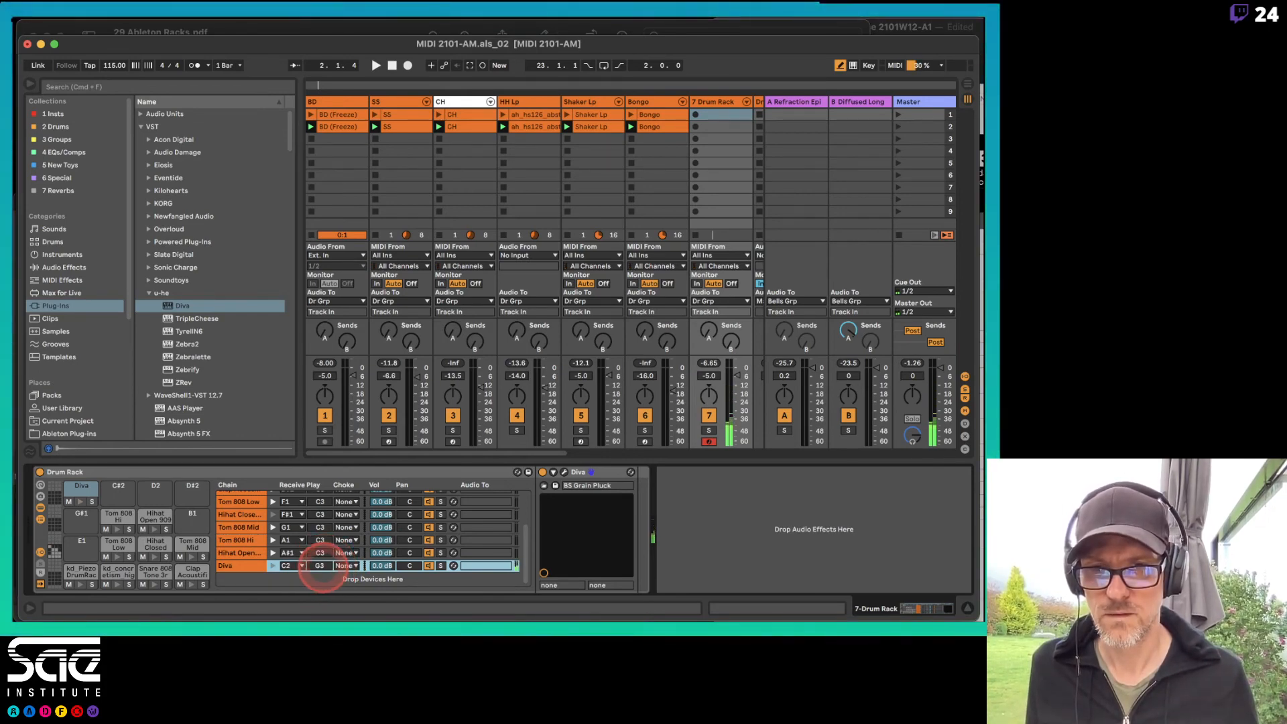
drag(323, 568, 324, 566)
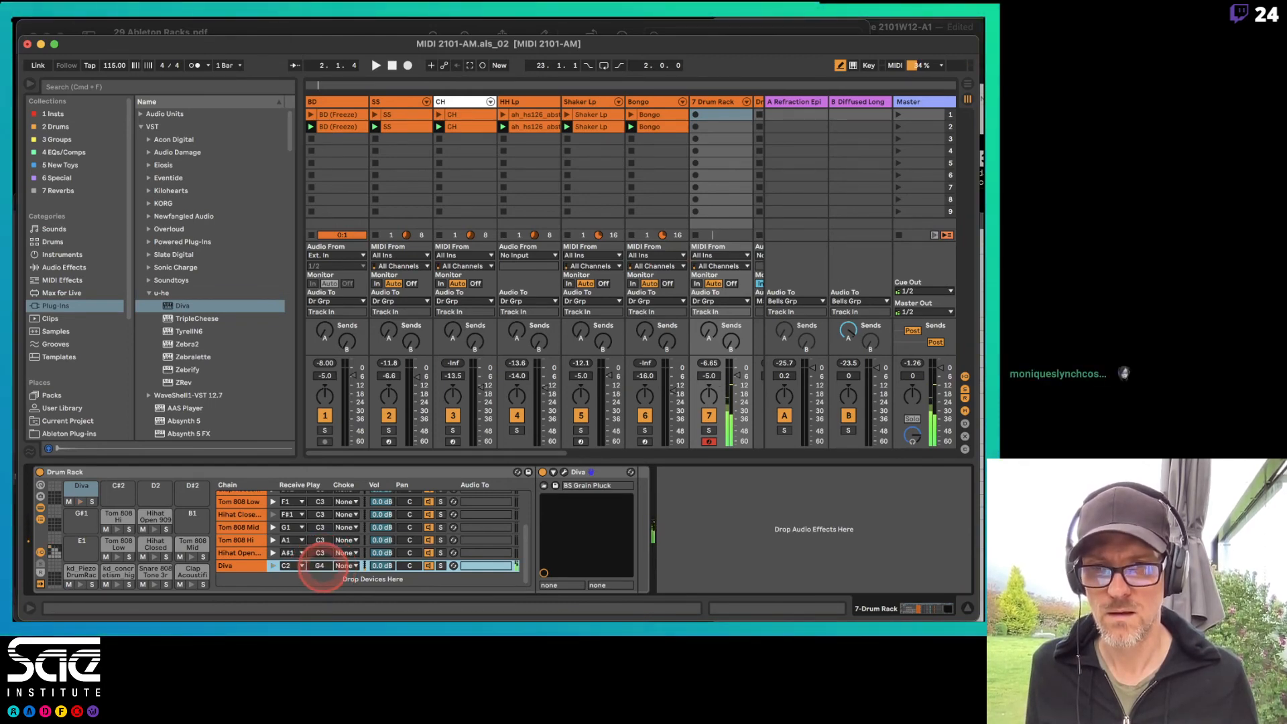
drag(323, 569, 324, 570)
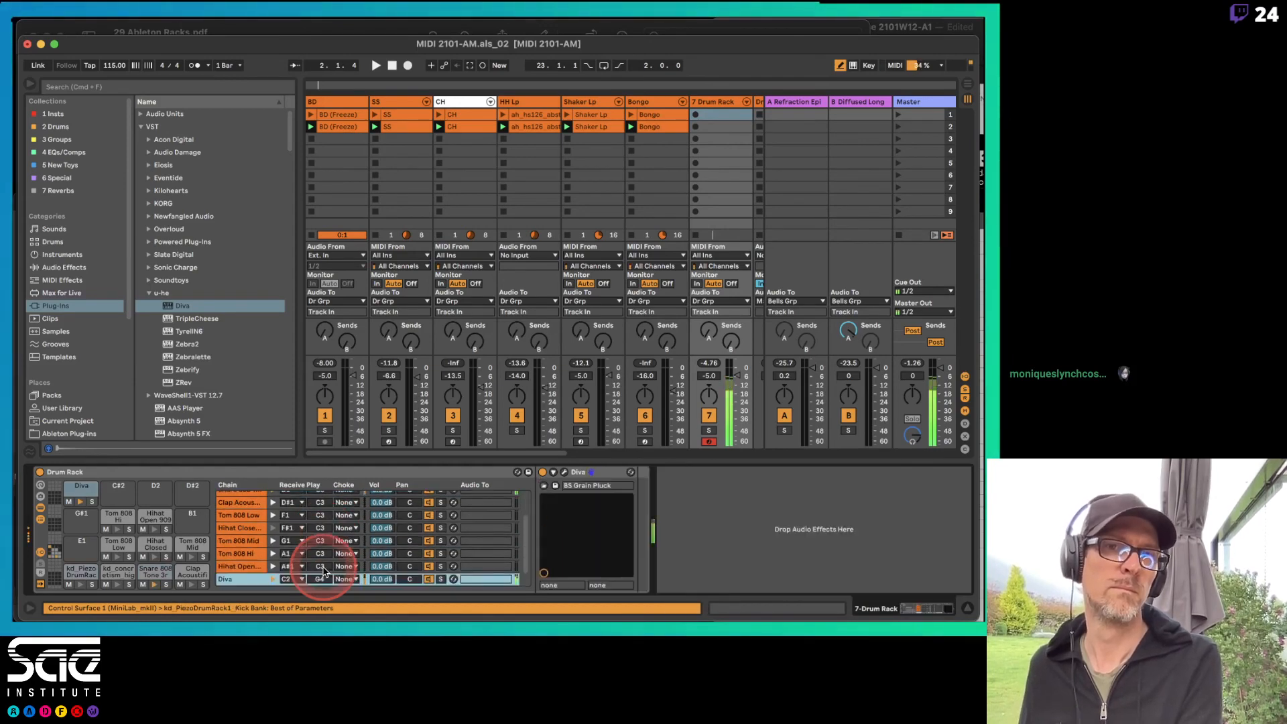
Reopen Diva from the C2 pad, shorten Analogue Env1's decay and release, and turn off Effect 2 (Plate2)
click(81, 489)
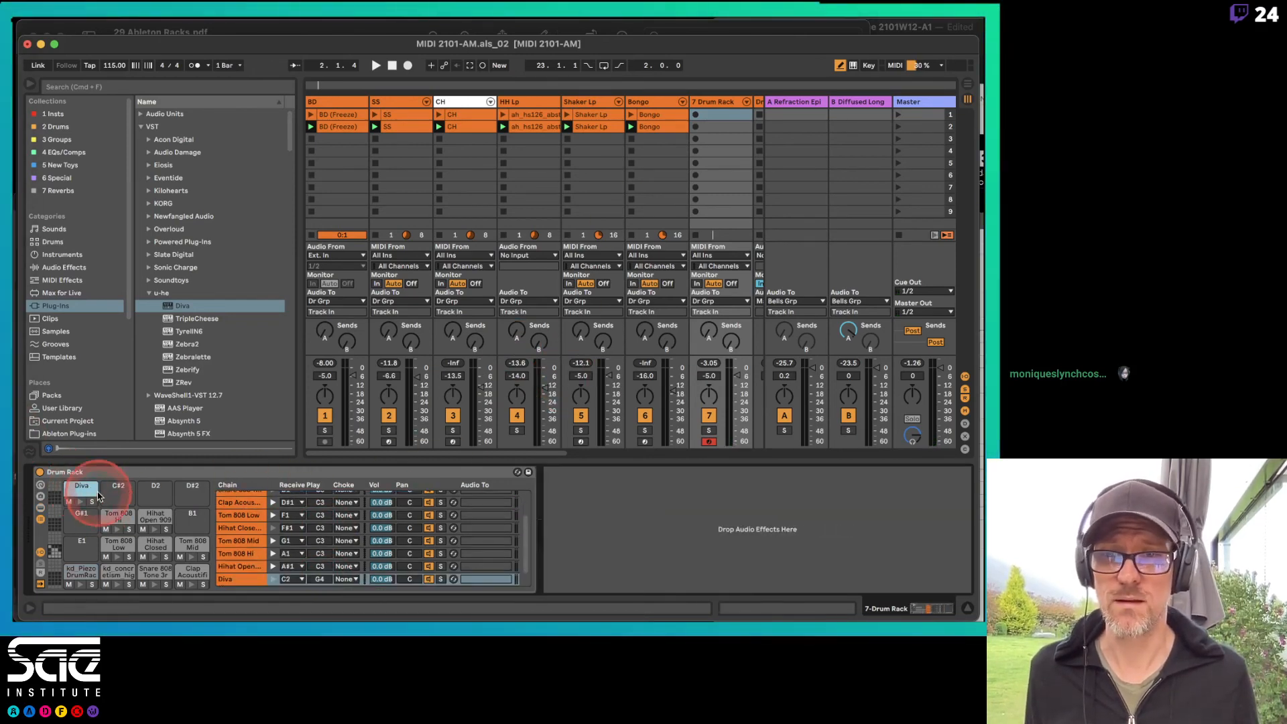
double_click(74, 490)
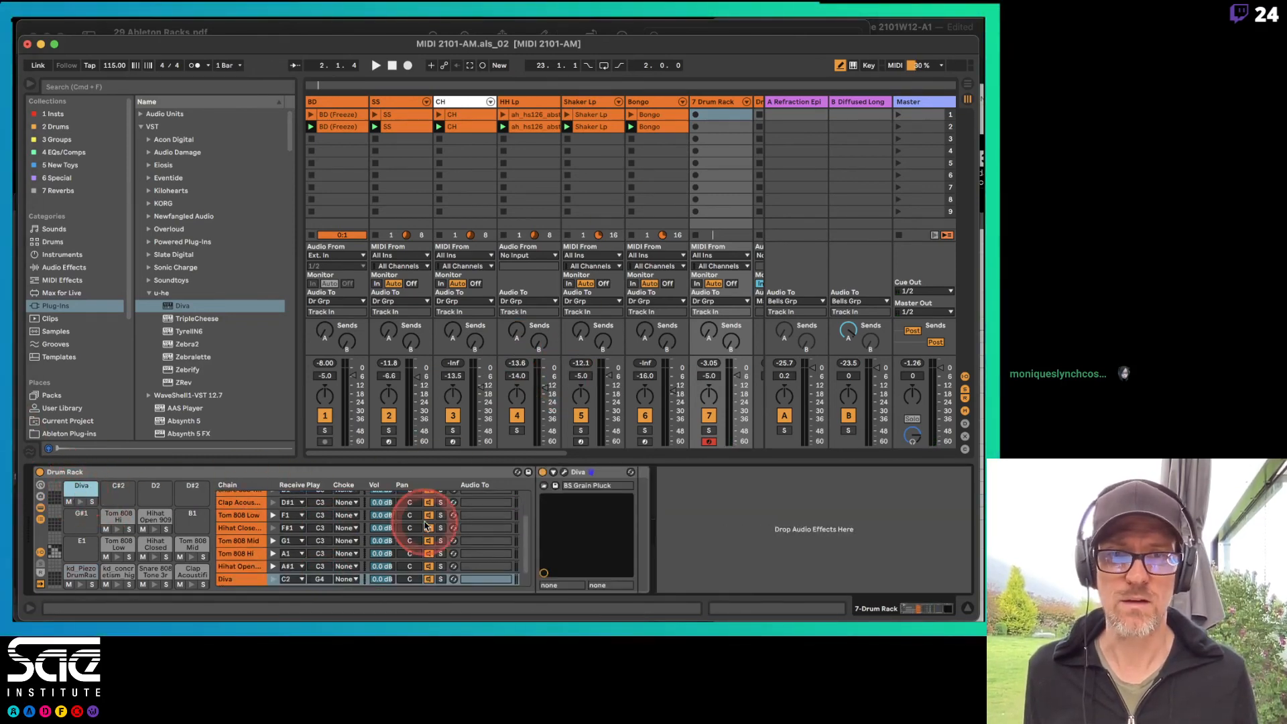
click(565, 472)
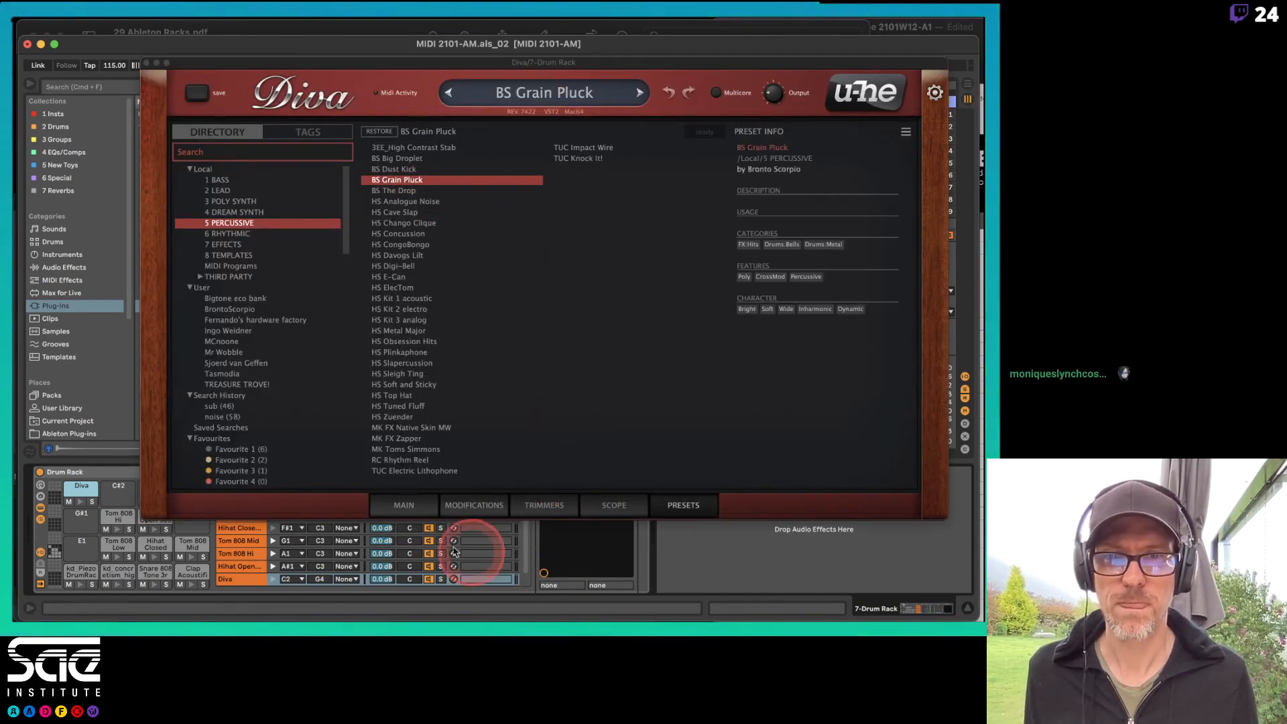
click(402, 509)
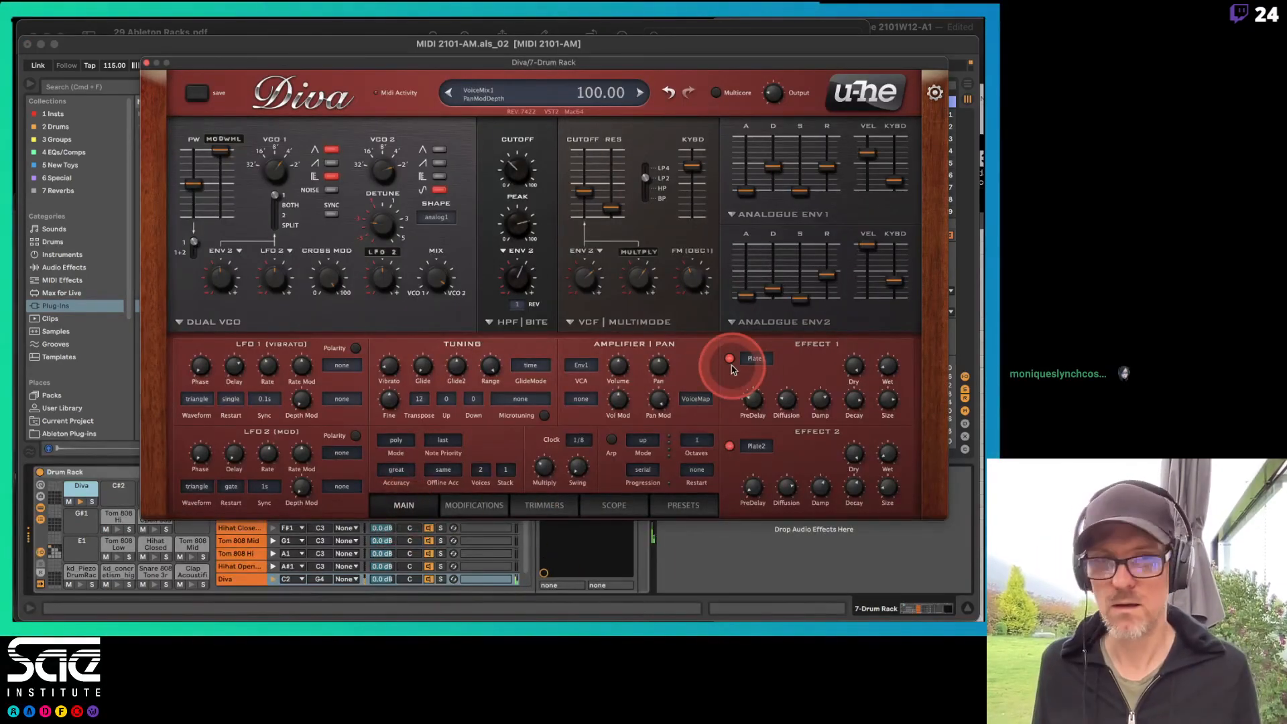
drag(826, 164, 774, 179)
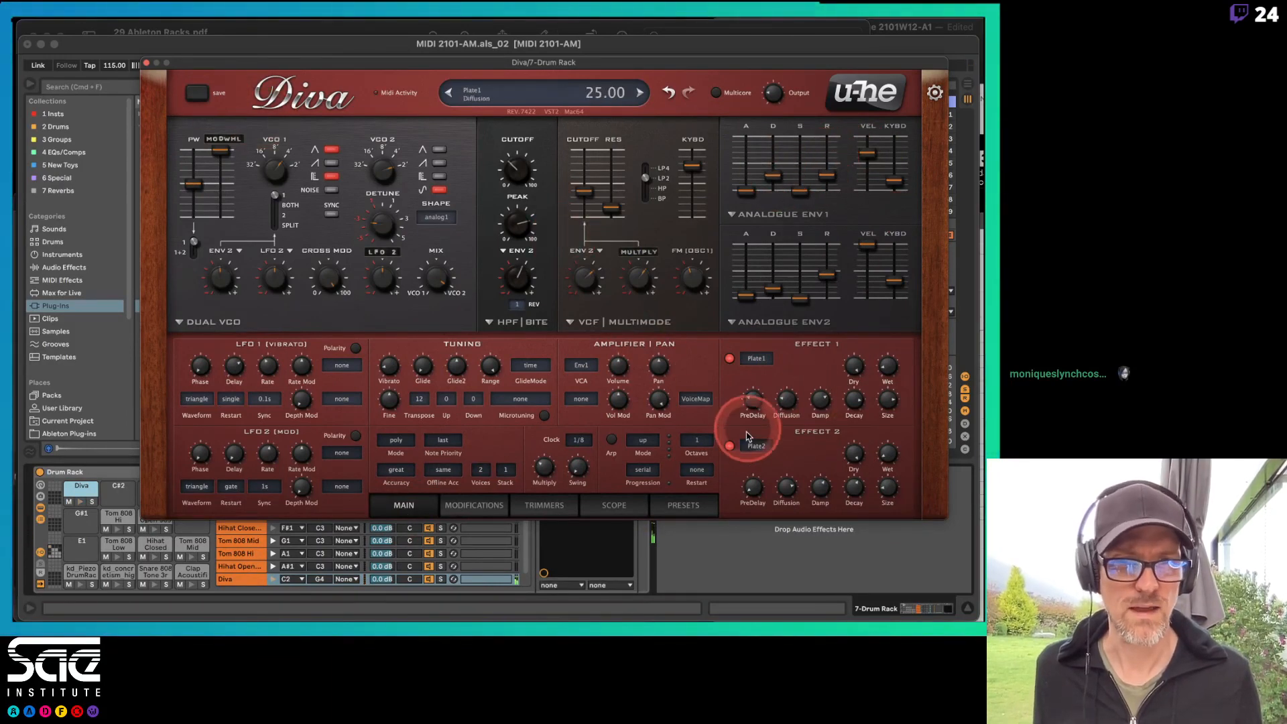
click(731, 446)
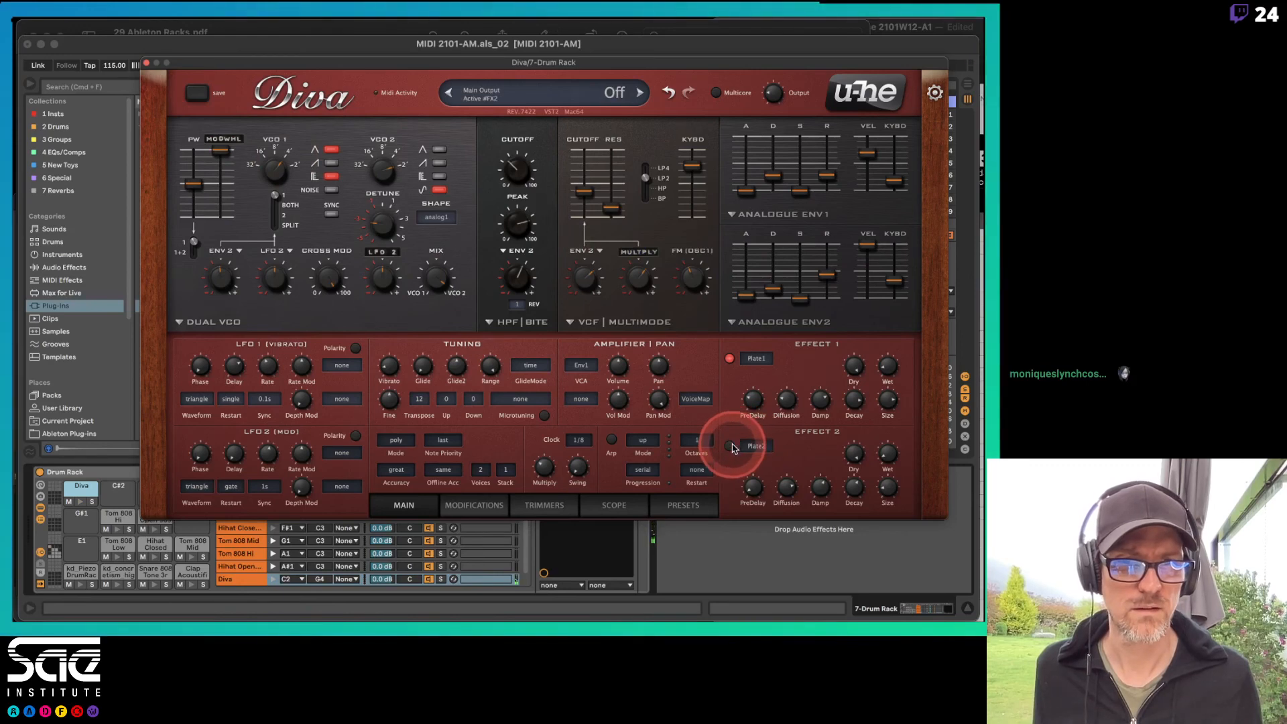
Switch Diva's Effect 1 to Delay1 and leave it off, keep Effect 2 (Plate2) on, and close the plug-in window
click(729, 359)
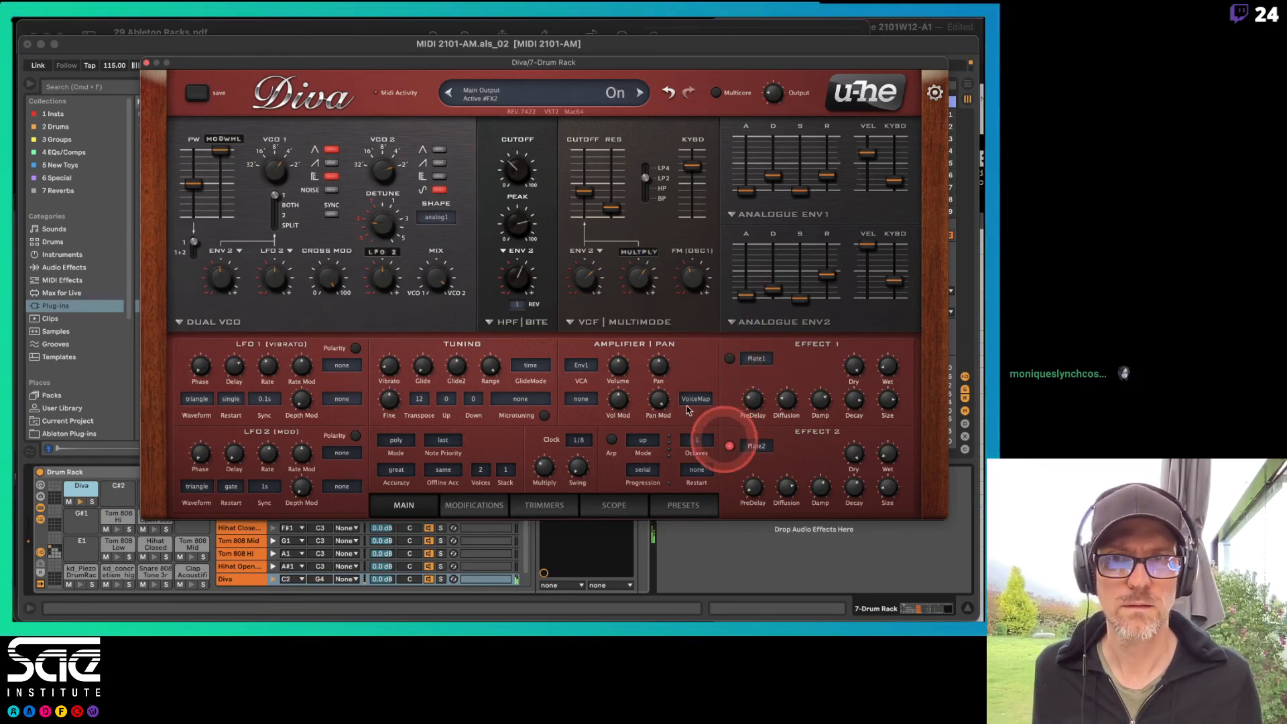
click(754, 359)
click(780, 411)
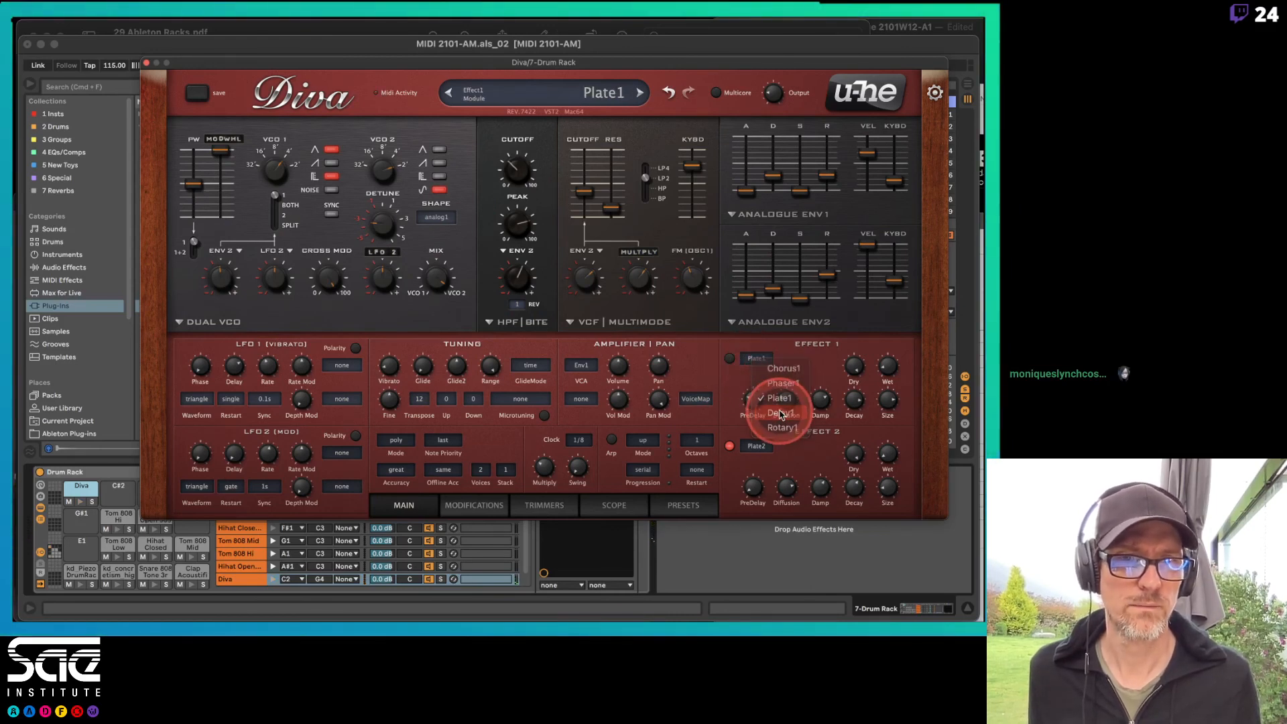
click(729, 360)
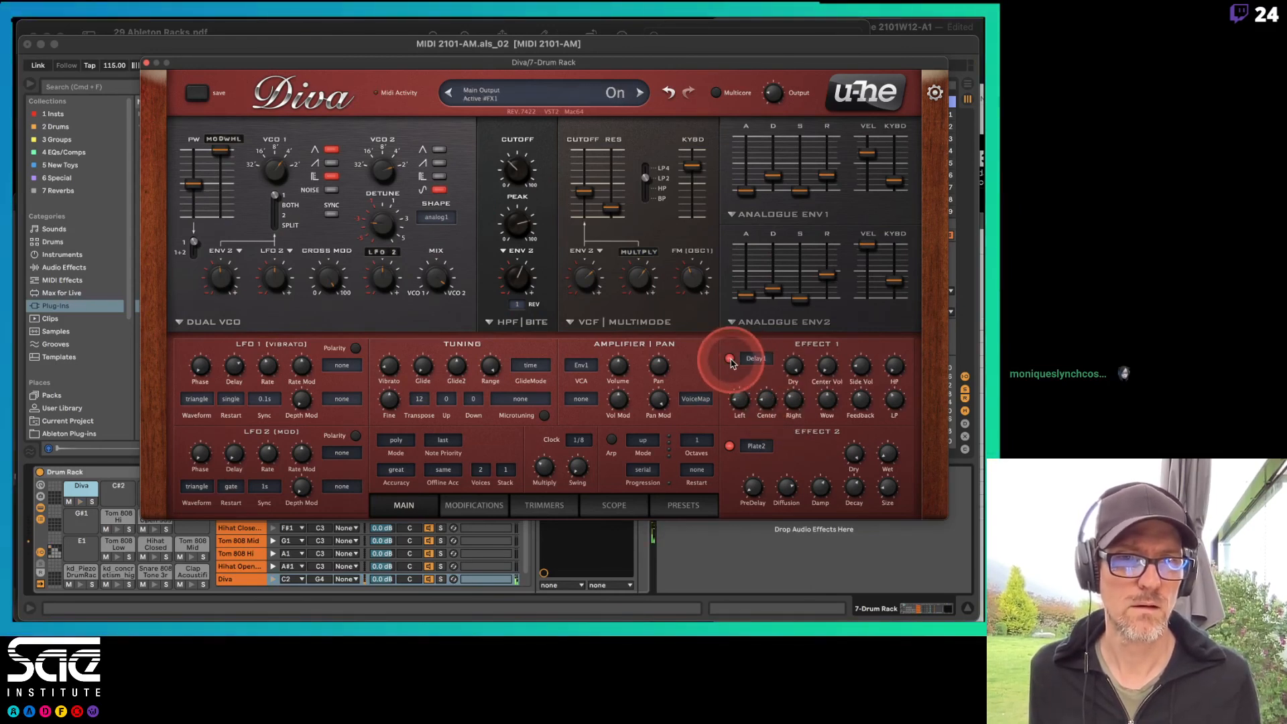
click(730, 360)
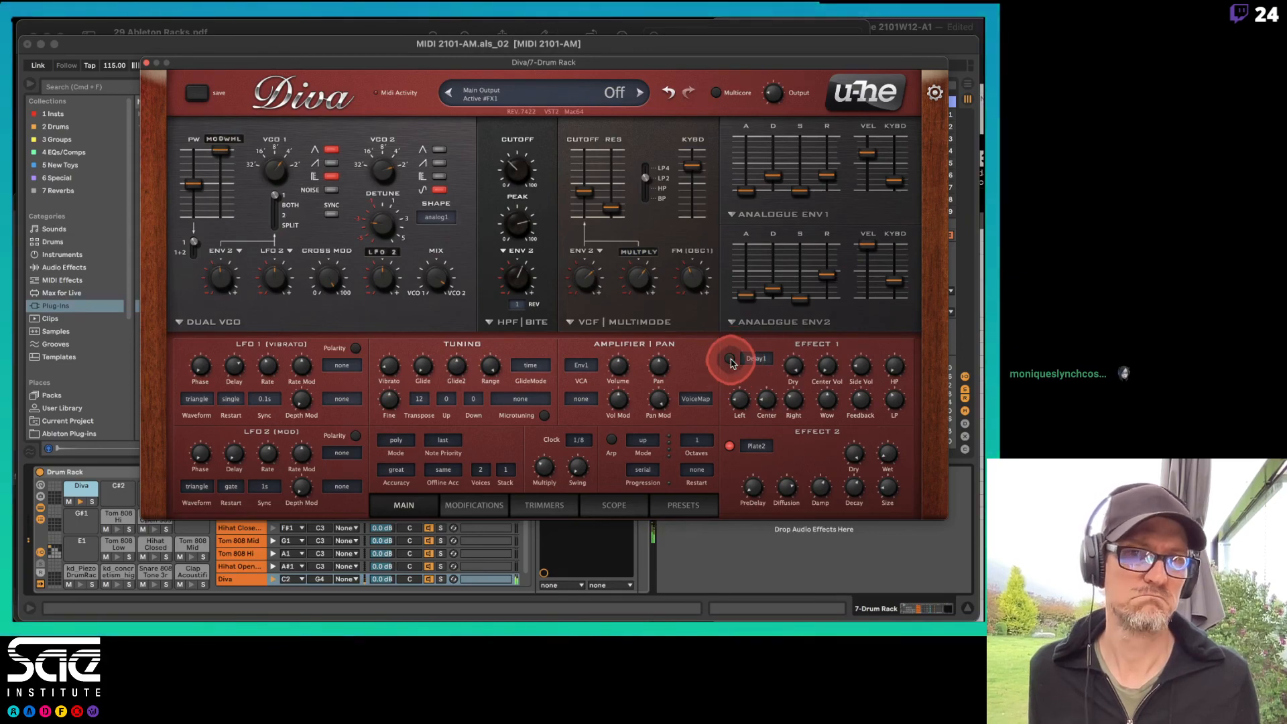
click(150, 63)
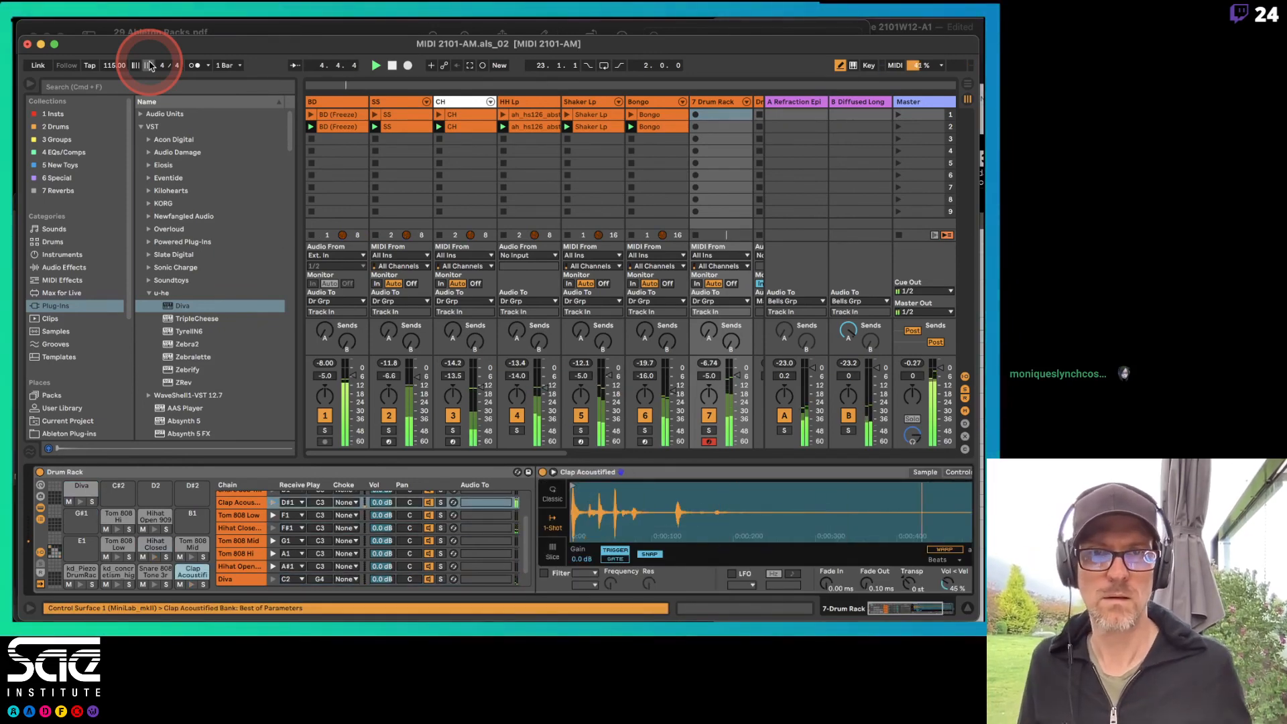
Record a one-bar Diva and clap clip in the Drum Rack track's first slot and double its loop twice to four bars
click(695, 116)
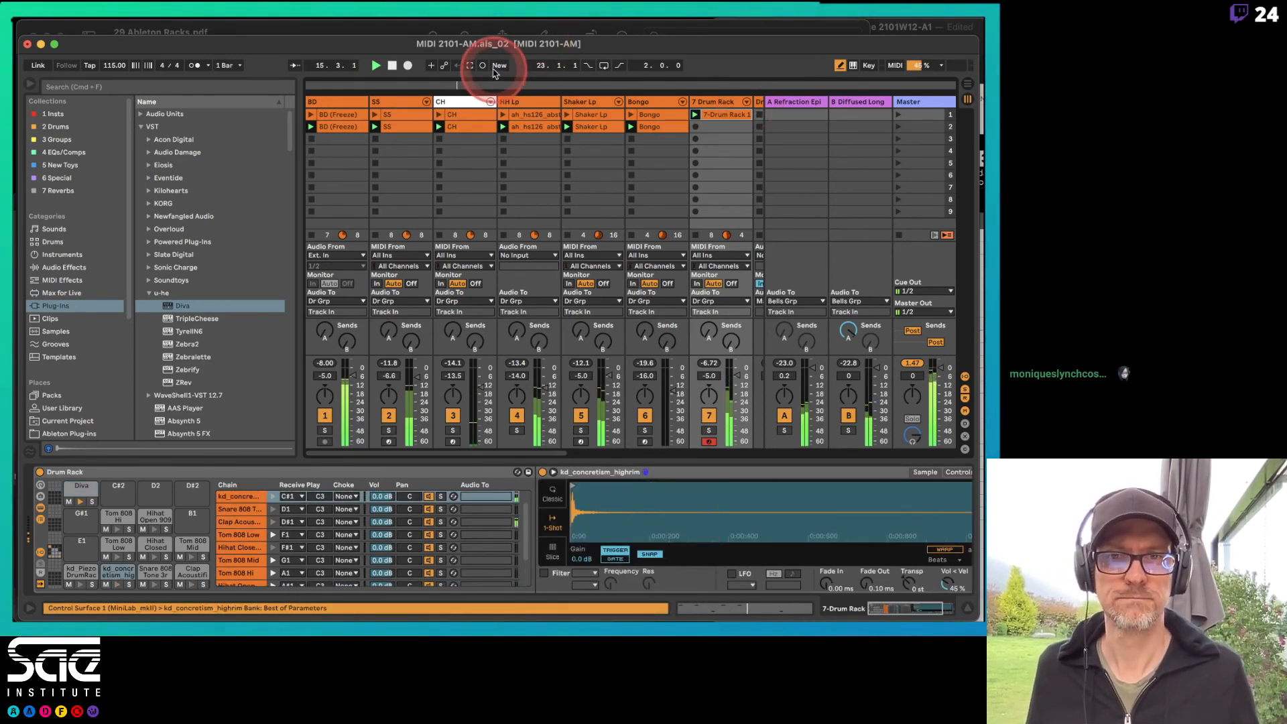
click(723, 119)
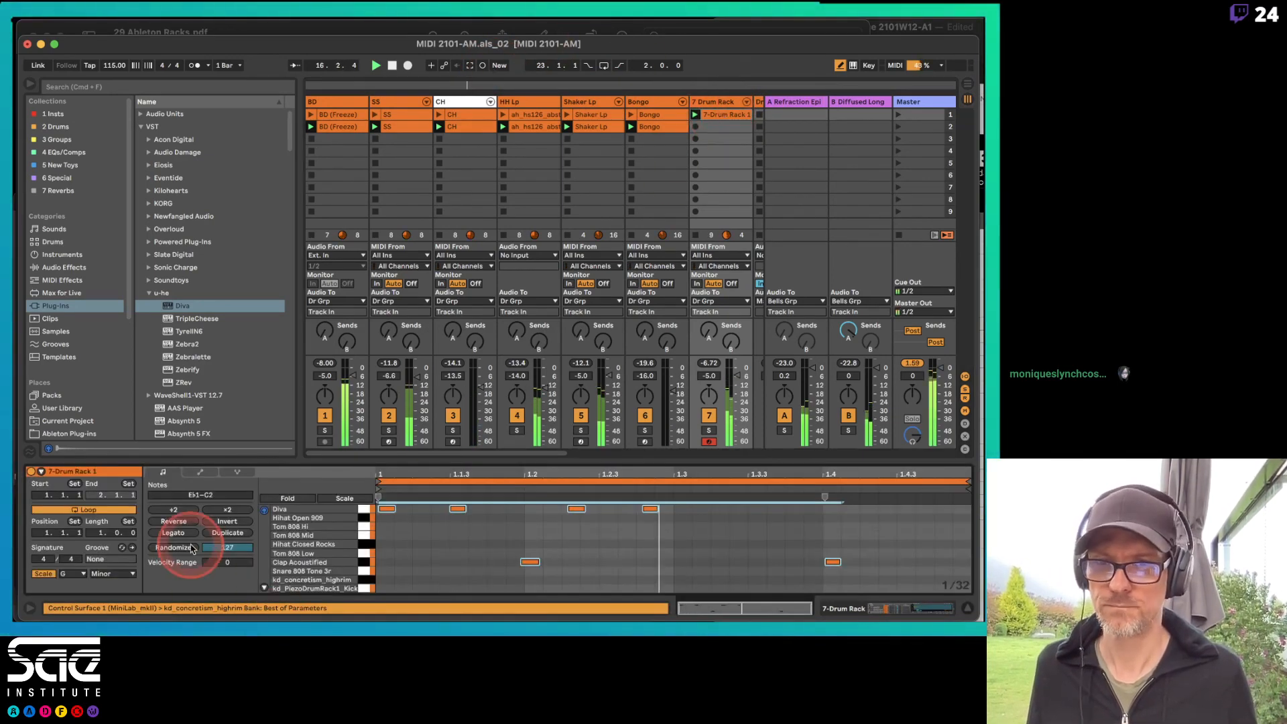
click(228, 532)
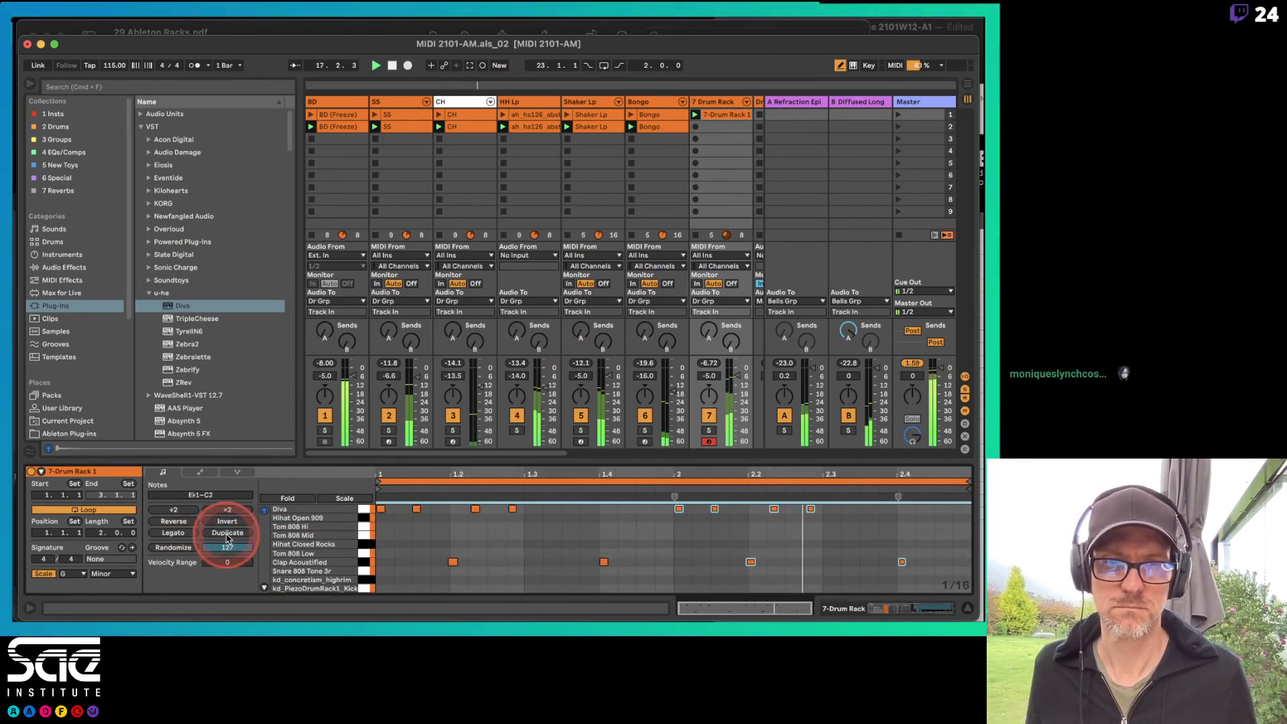
click(227, 533)
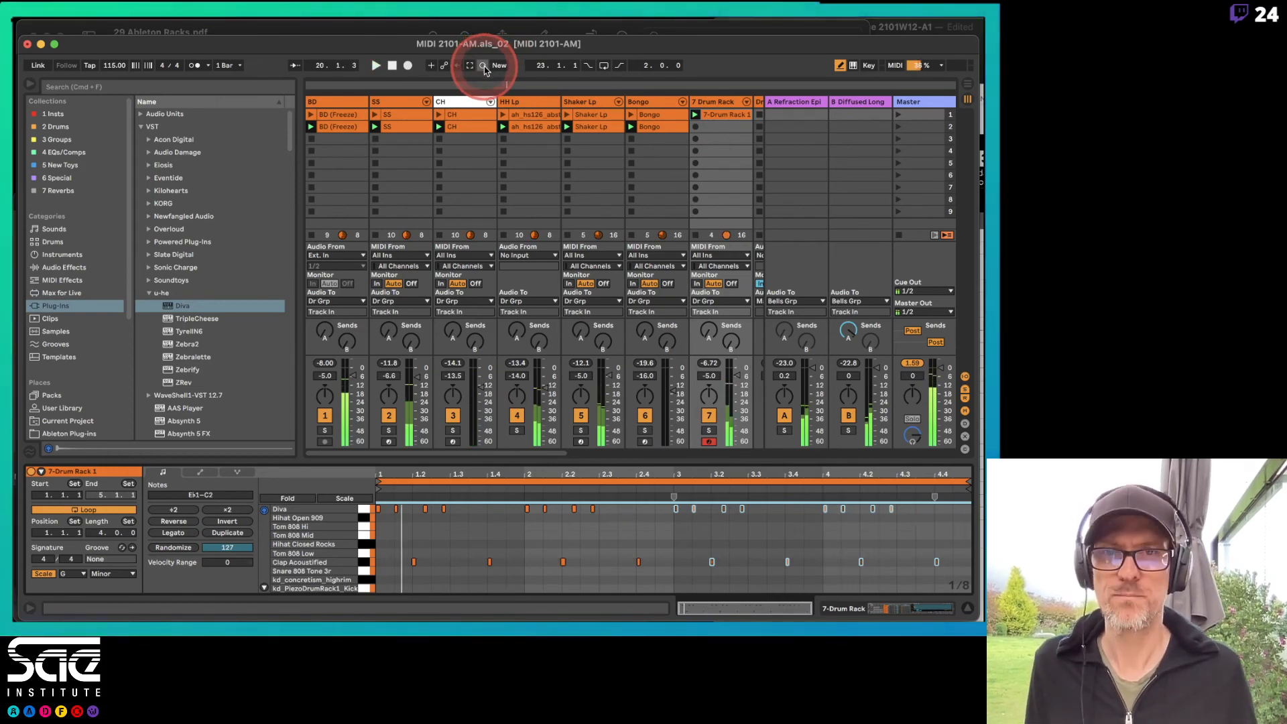
Overdub a run of kd_concretism_highrim hits into the second half of bar 2 of the Drum Rack clip
click(483, 66)
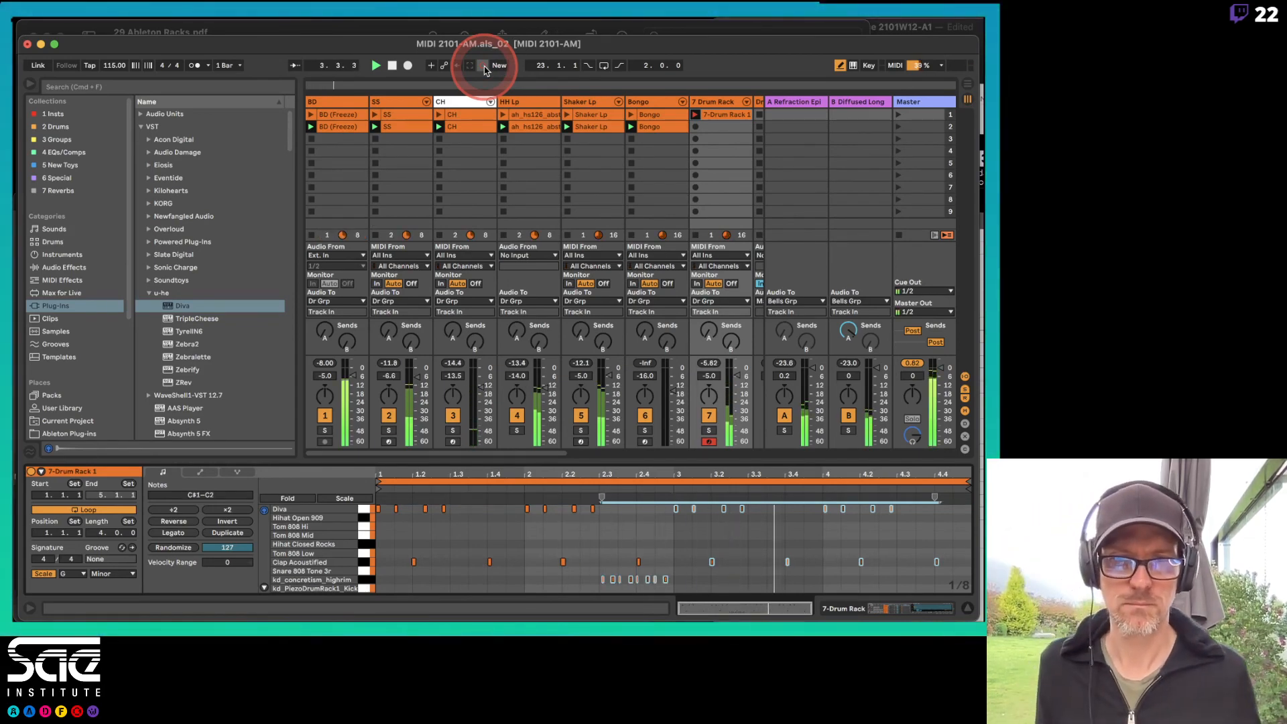
click(589, 544)
click(589, 544)
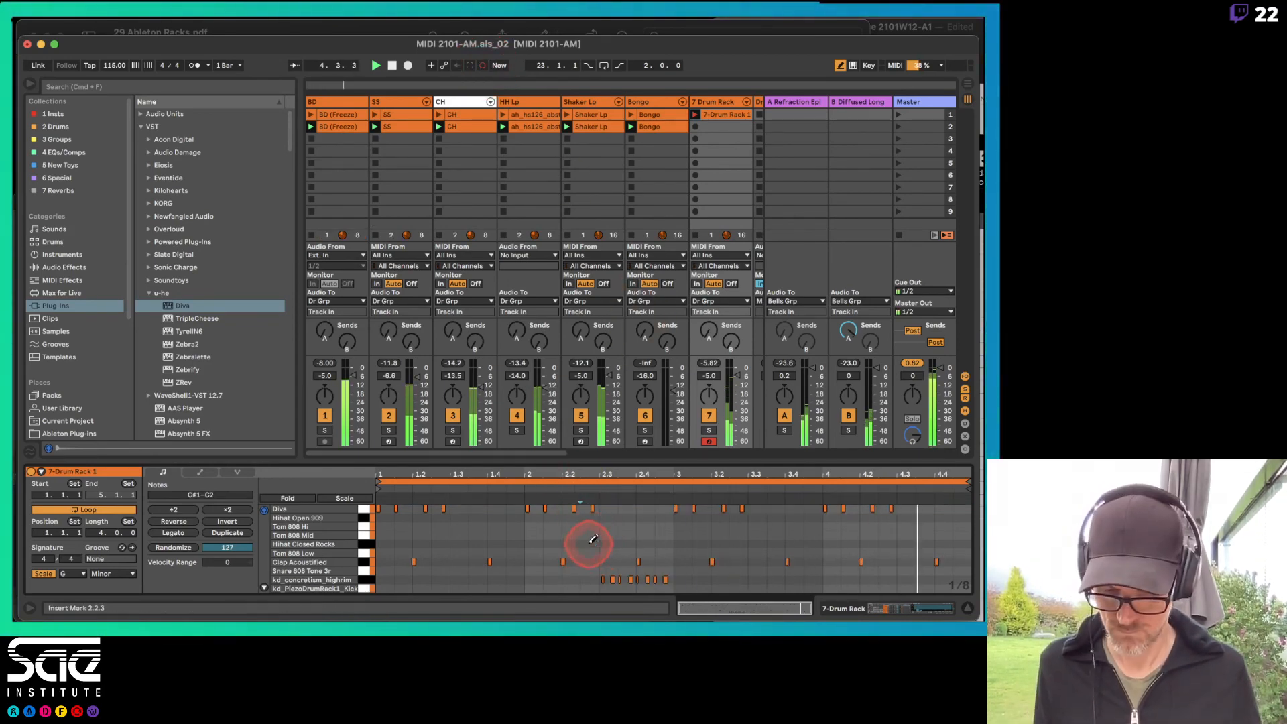
Turn off Draw mode and select all the clip's notes, then show the Drum Rack track's devices again
key(b)
key(super+a)
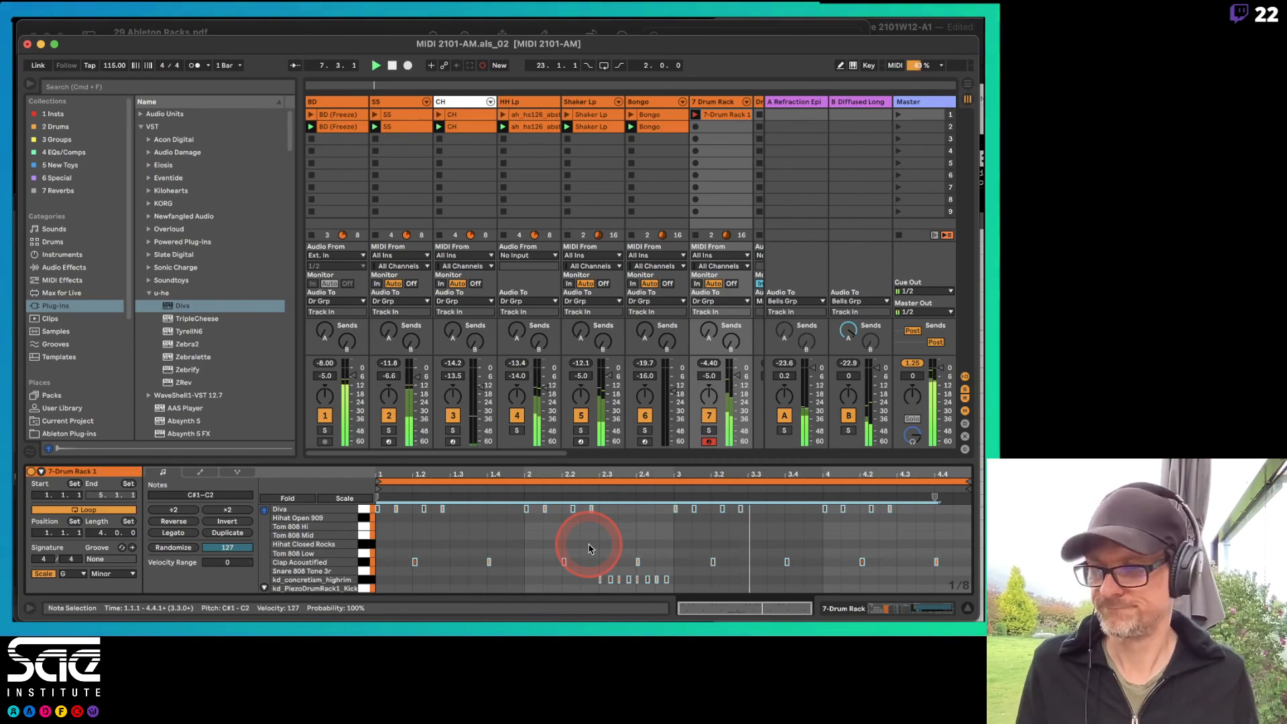
click(864, 246)
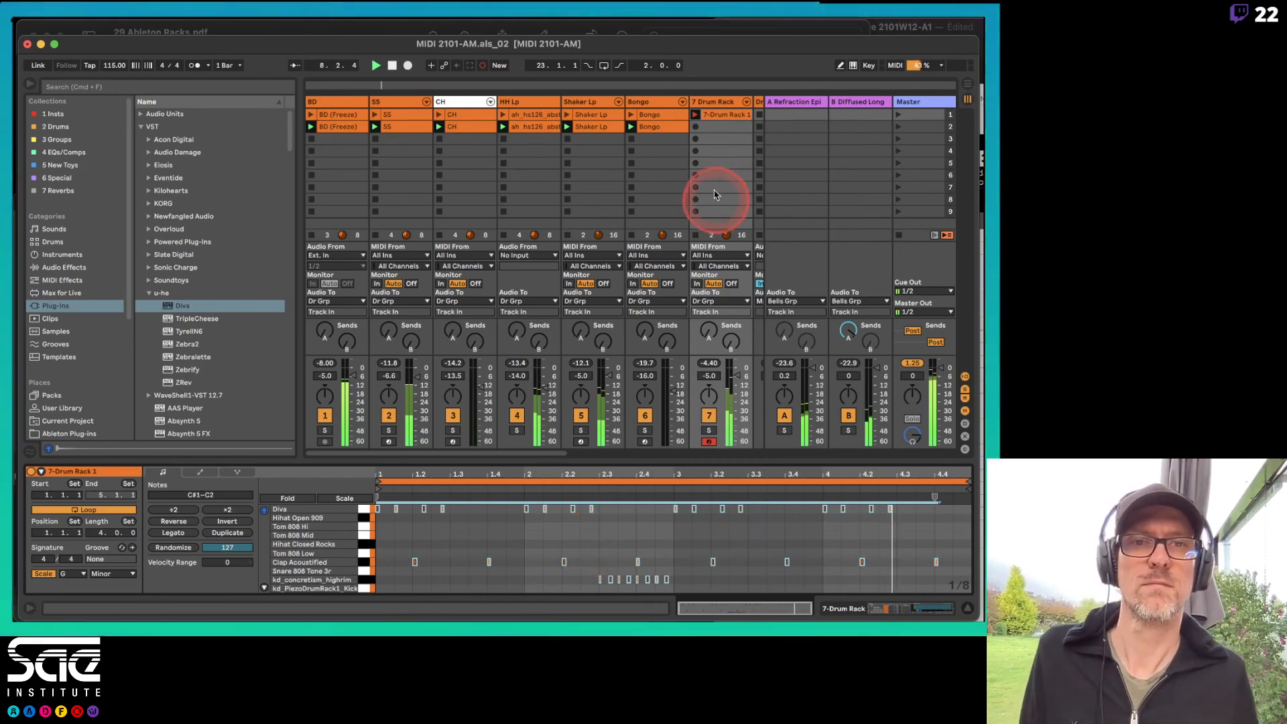
click(719, 105)
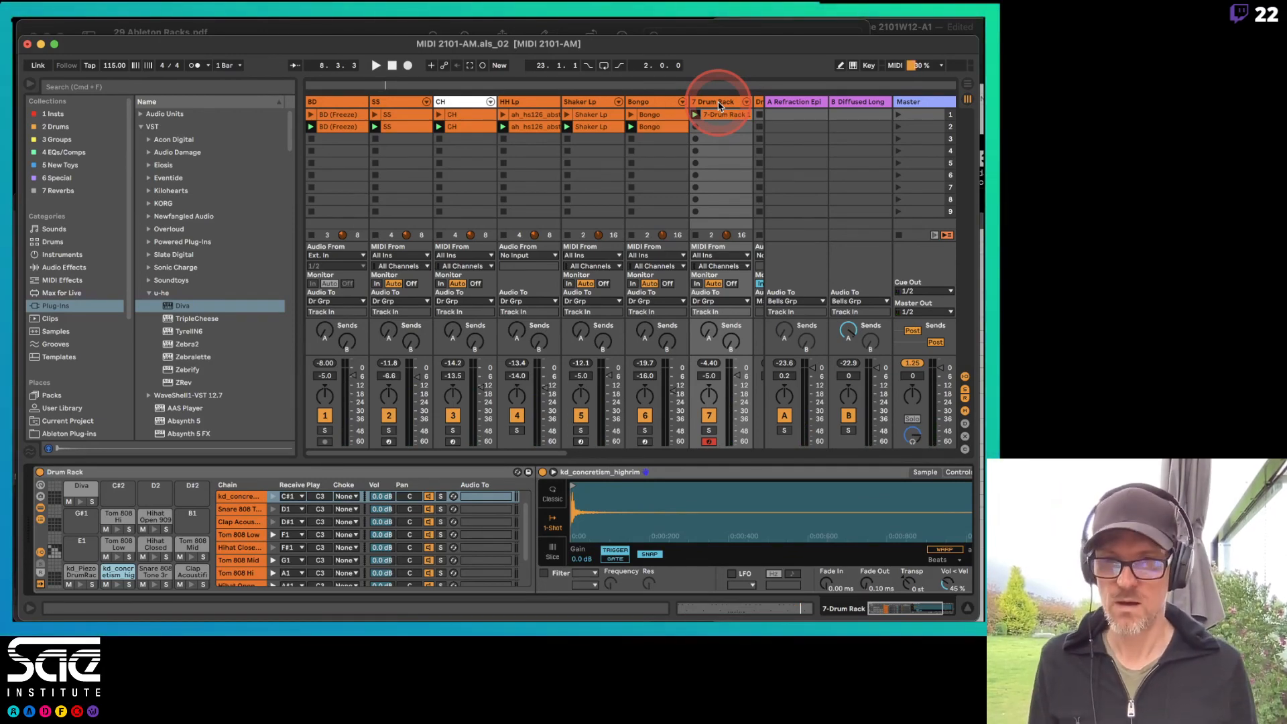
Switch to 29 Ableton Racks.pdf and review the Drum Racks notes on pages 2 to 4, including using a synth on a pad
key(super+Tab)
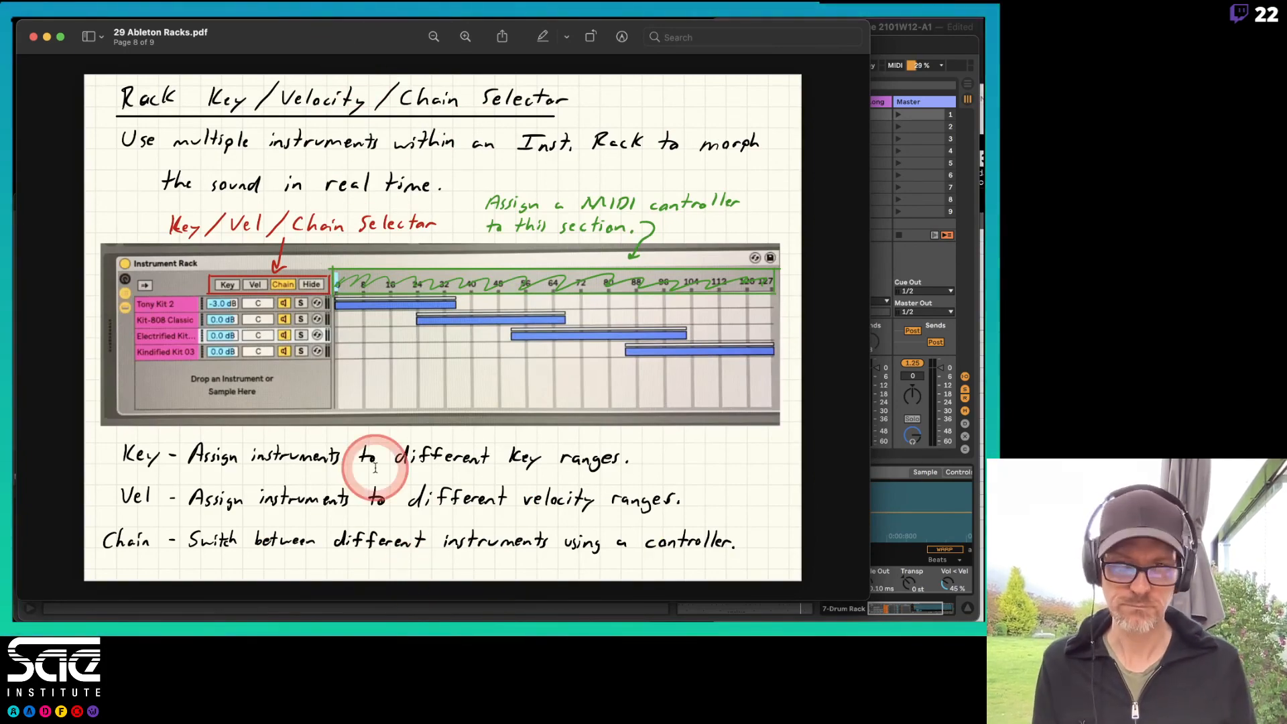
key(Left)
key(Left)
key(Left)
key(Left)
key(Left)
key(Left)
key(Left)
key(Right)
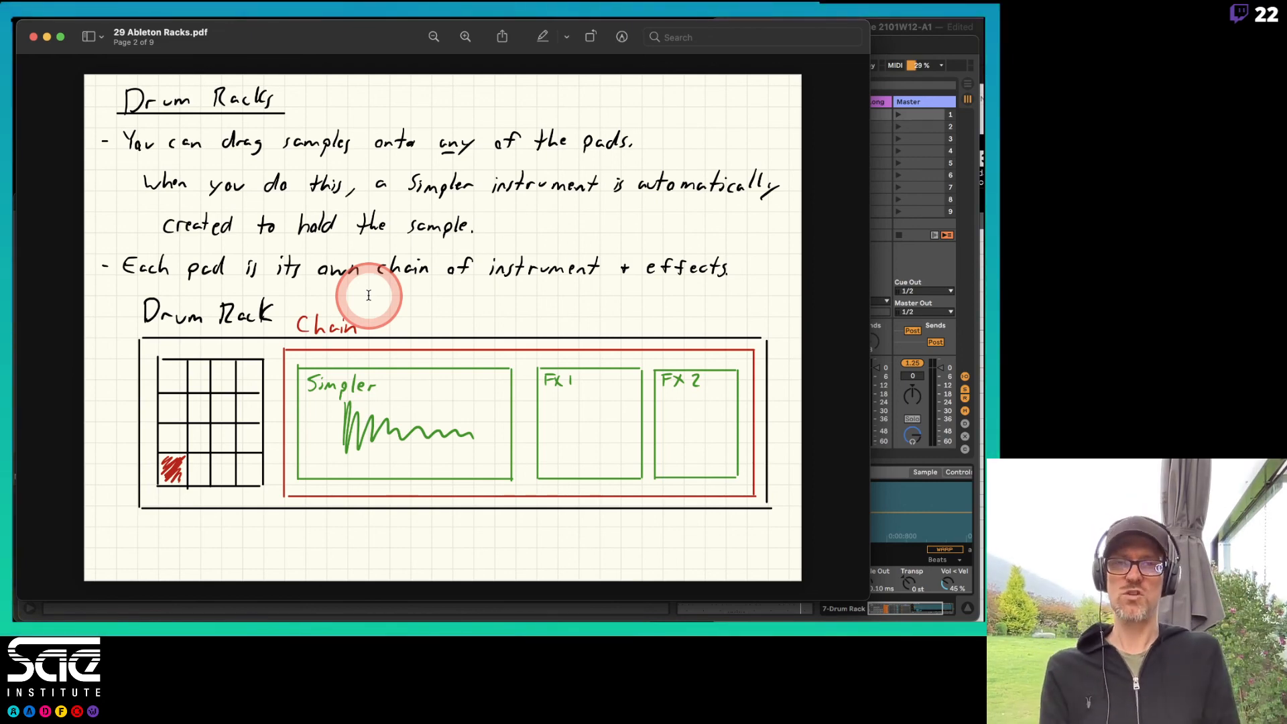
key(Right)
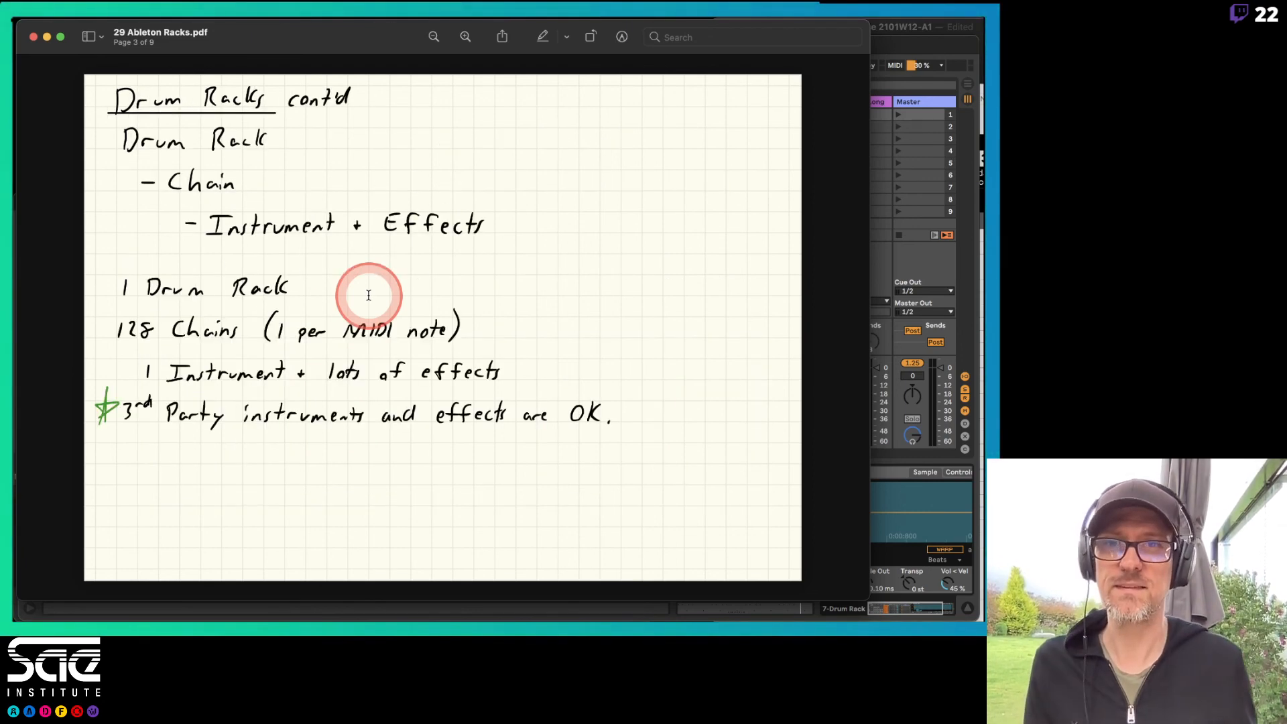
key(Right)
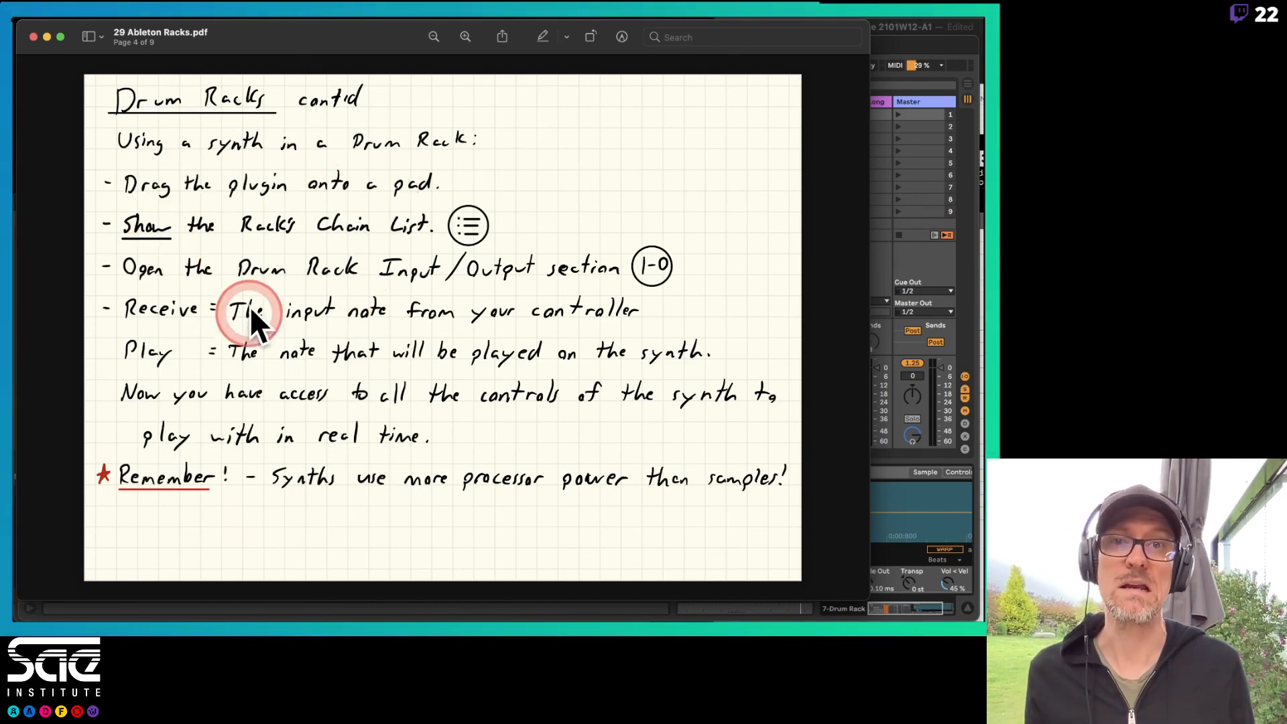
Look through the rest of the PDF, from the Instrument Racks page to the favorites folder instructions on page 9
key(Right)
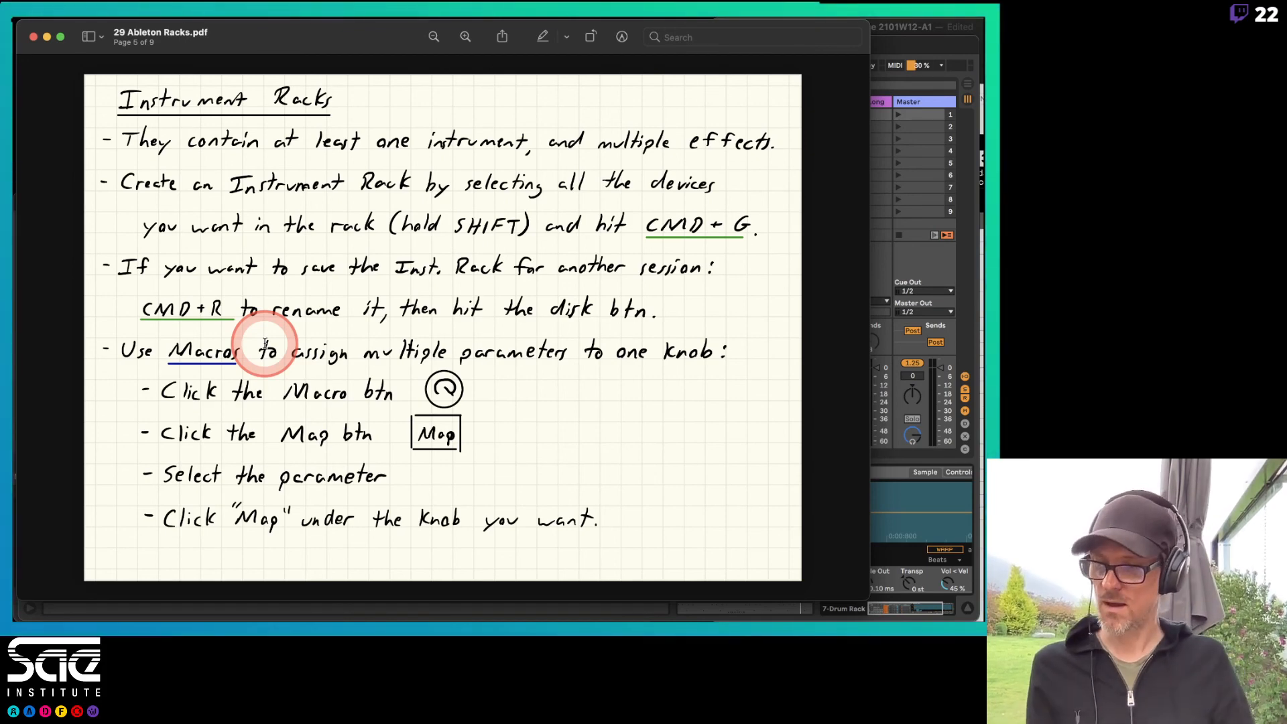
key(Right)
key(Right)
key(Right)
key(Right)
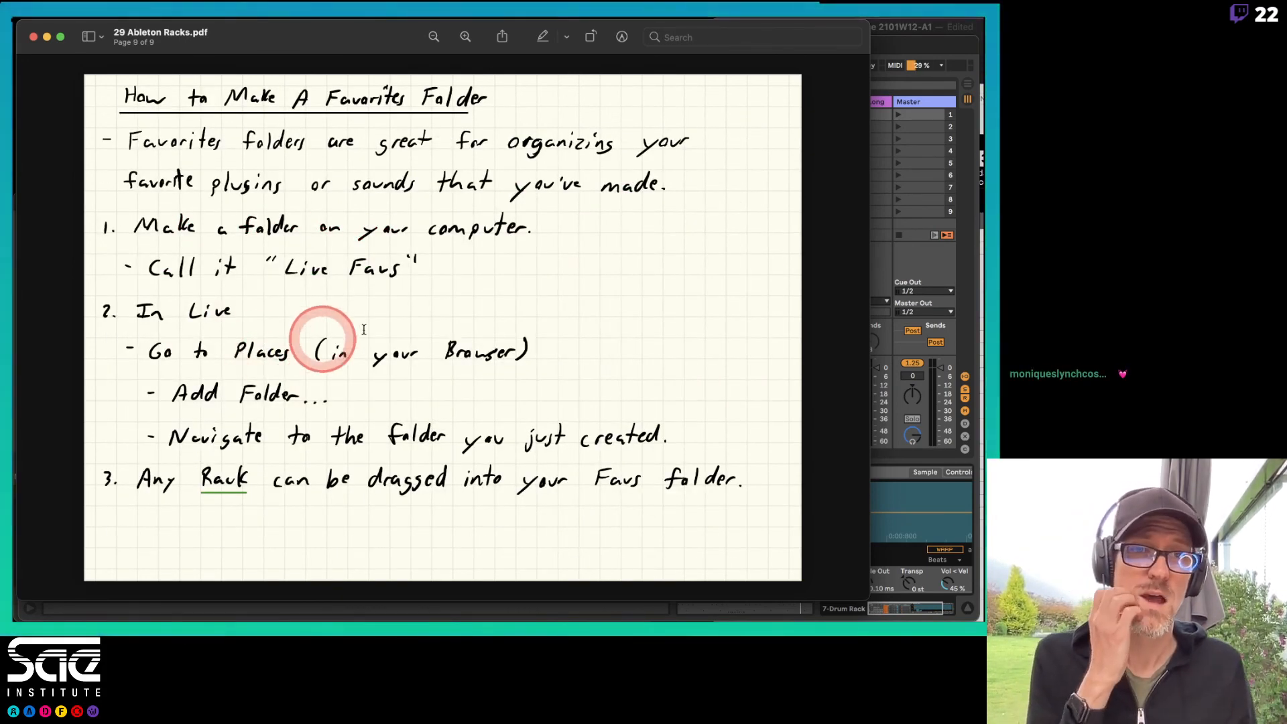
Switch back to Ableton Live, save the set, and insert a new MIDI track after the Bongo track
click(955, 54)
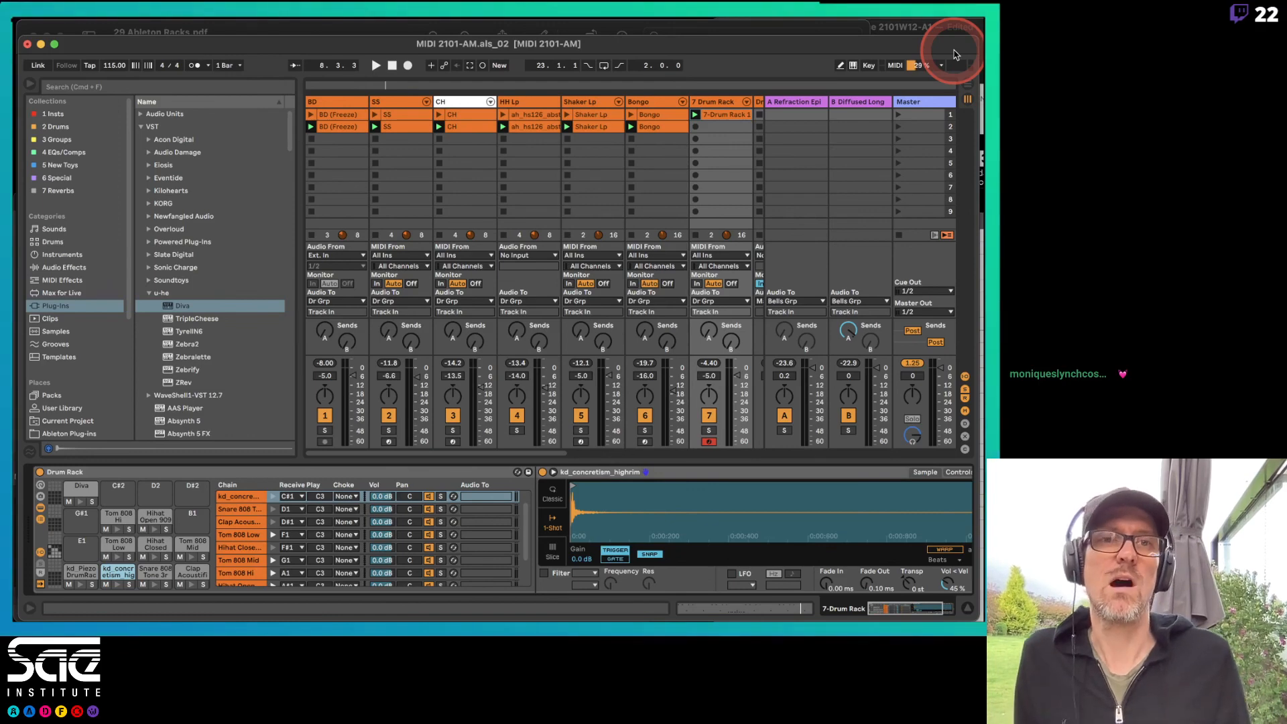
key(super+s)
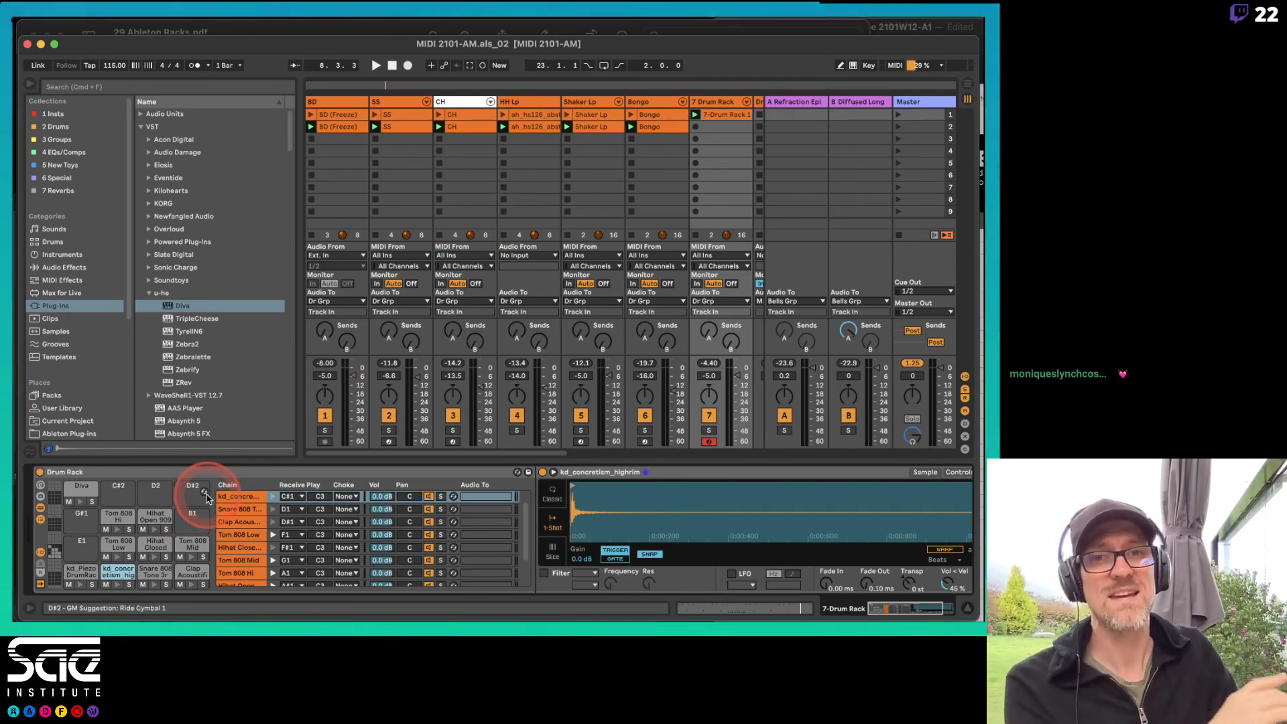
click(660, 103)
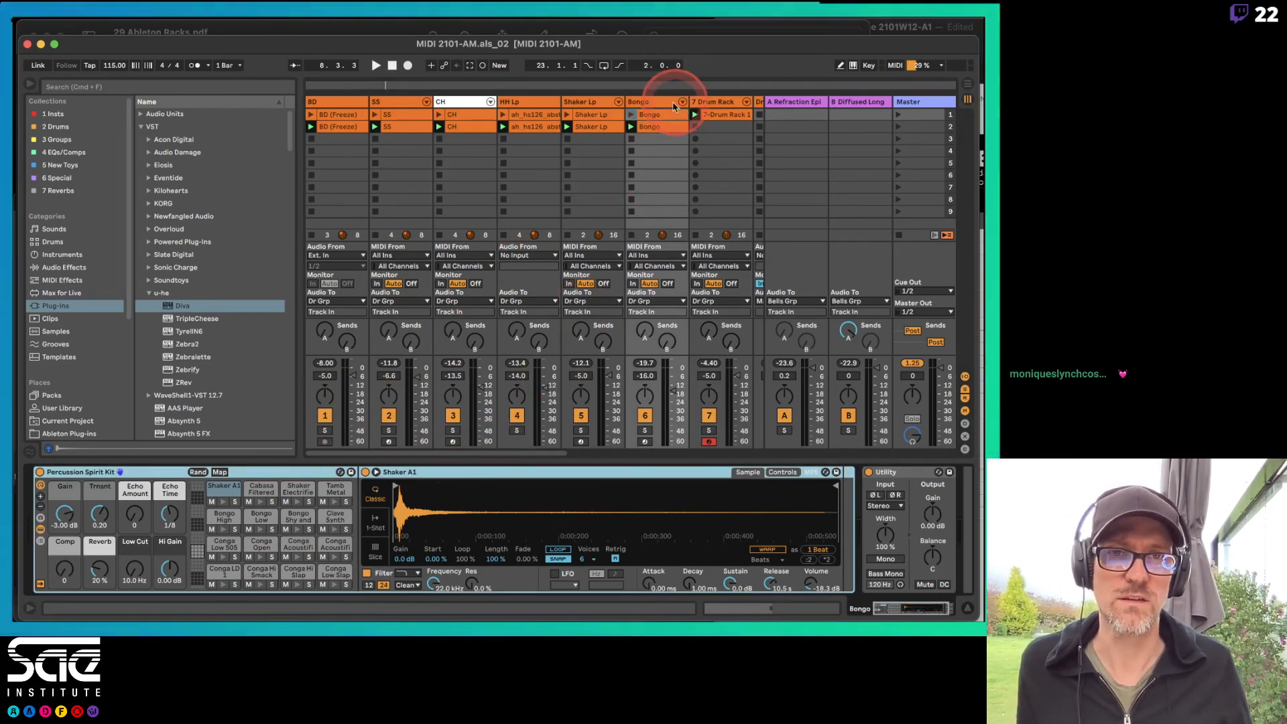
key(super+shift+t)
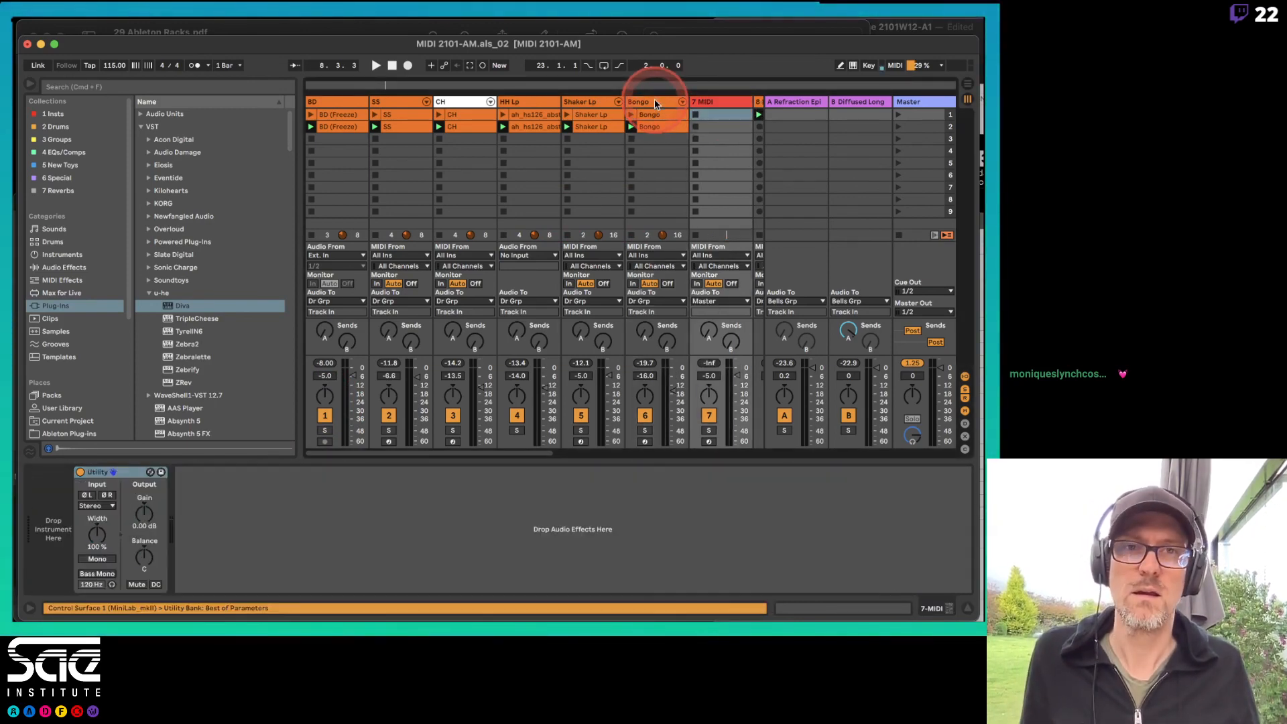
Place the Bongo Shy and Dry Simpler from the Bongo track's Percussion Spirit Kit on the new MIDI track and arm the track
click(646, 103)
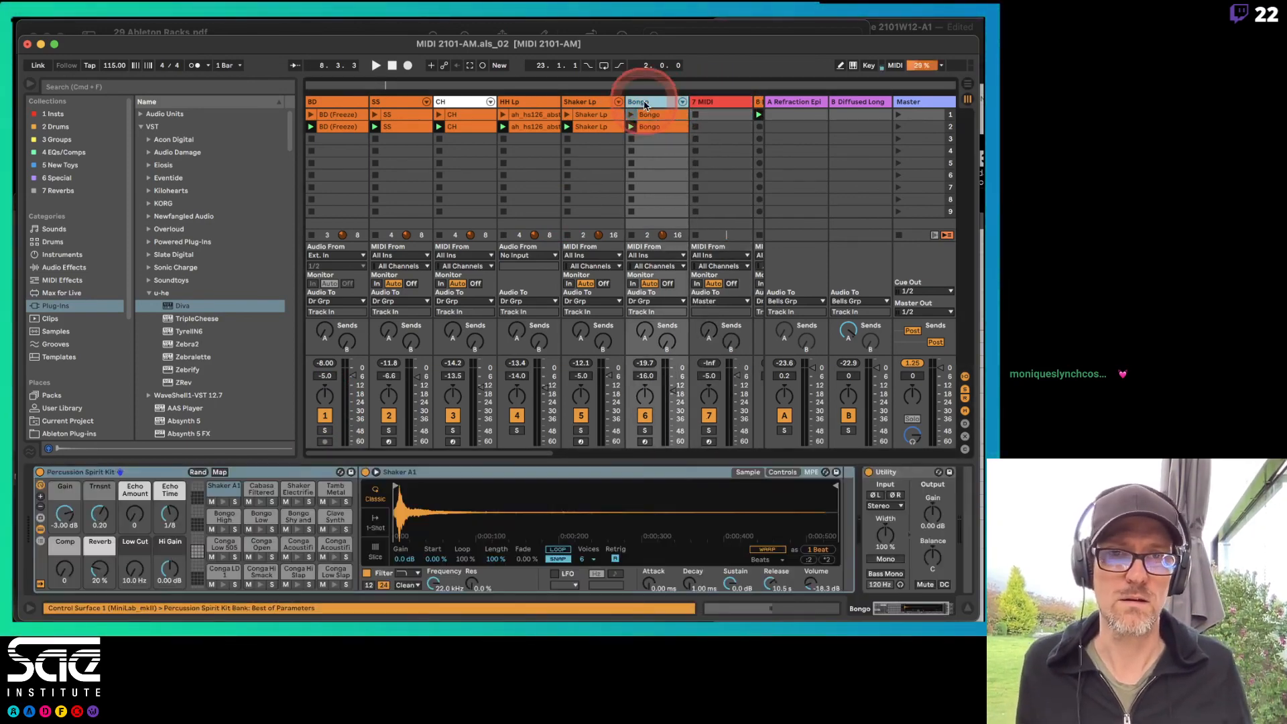
click(295, 544)
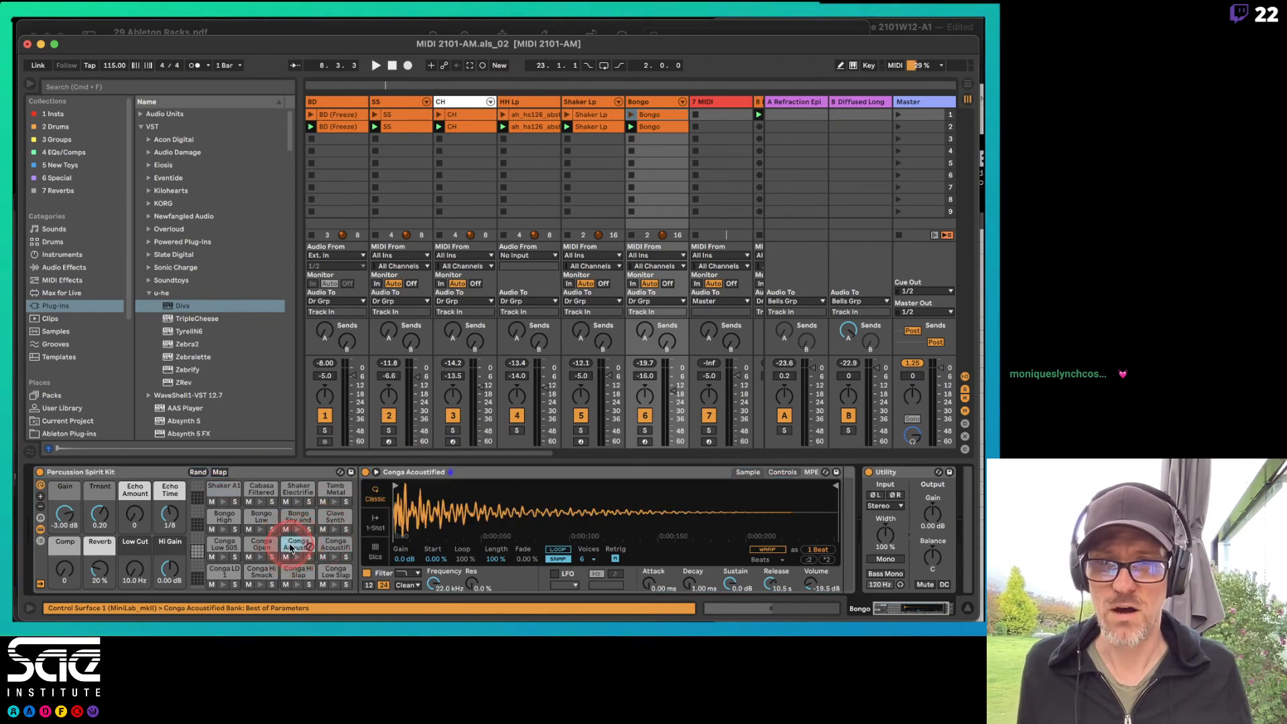
click(294, 520)
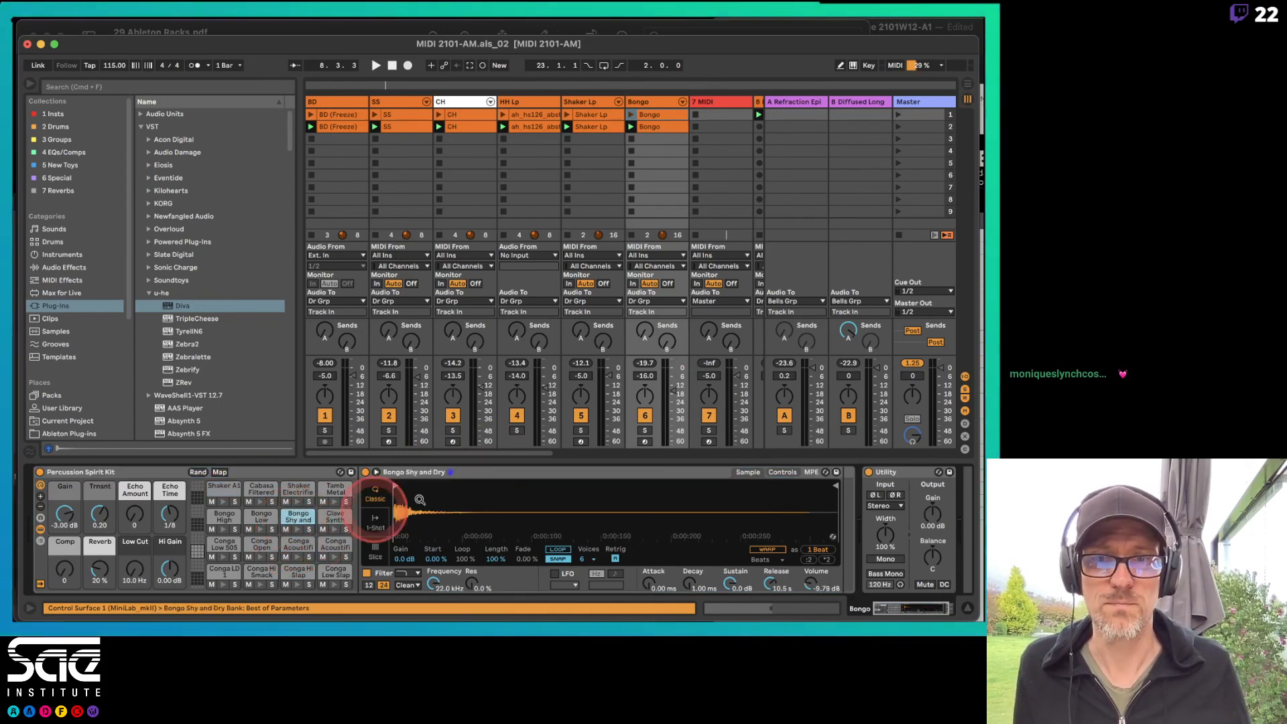
click(471, 476)
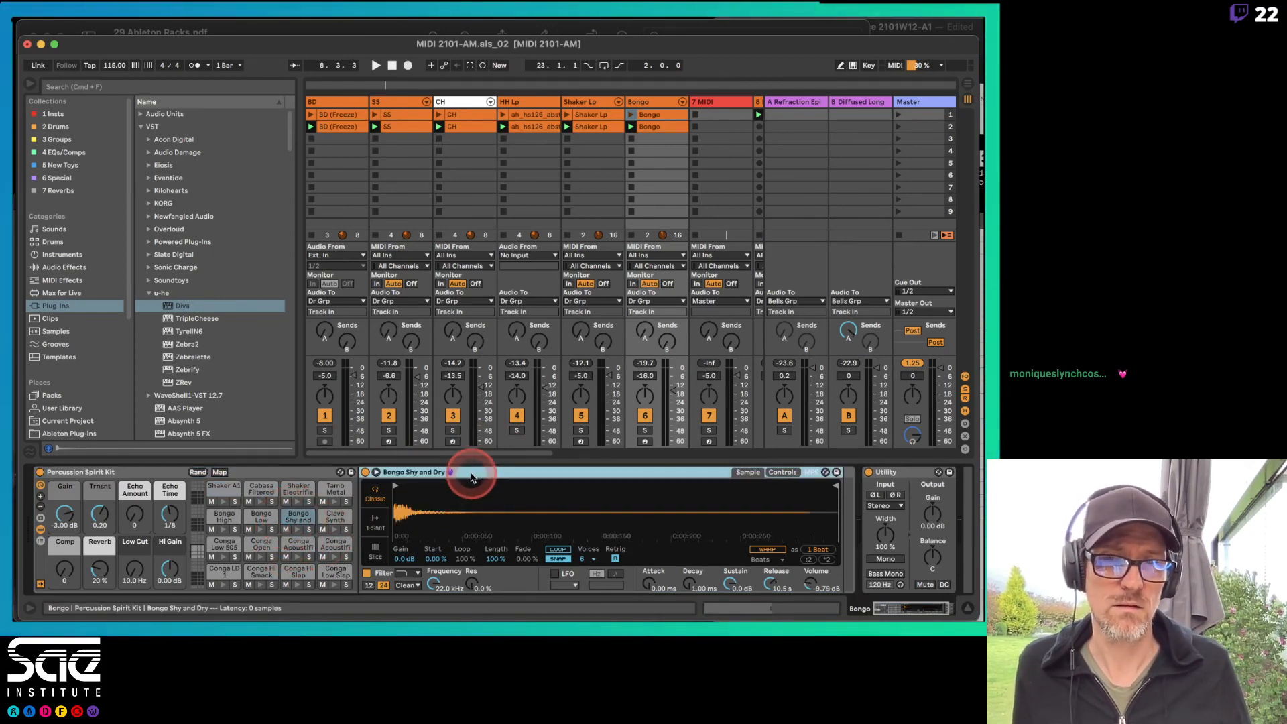
drag(471, 477, 710, 143)
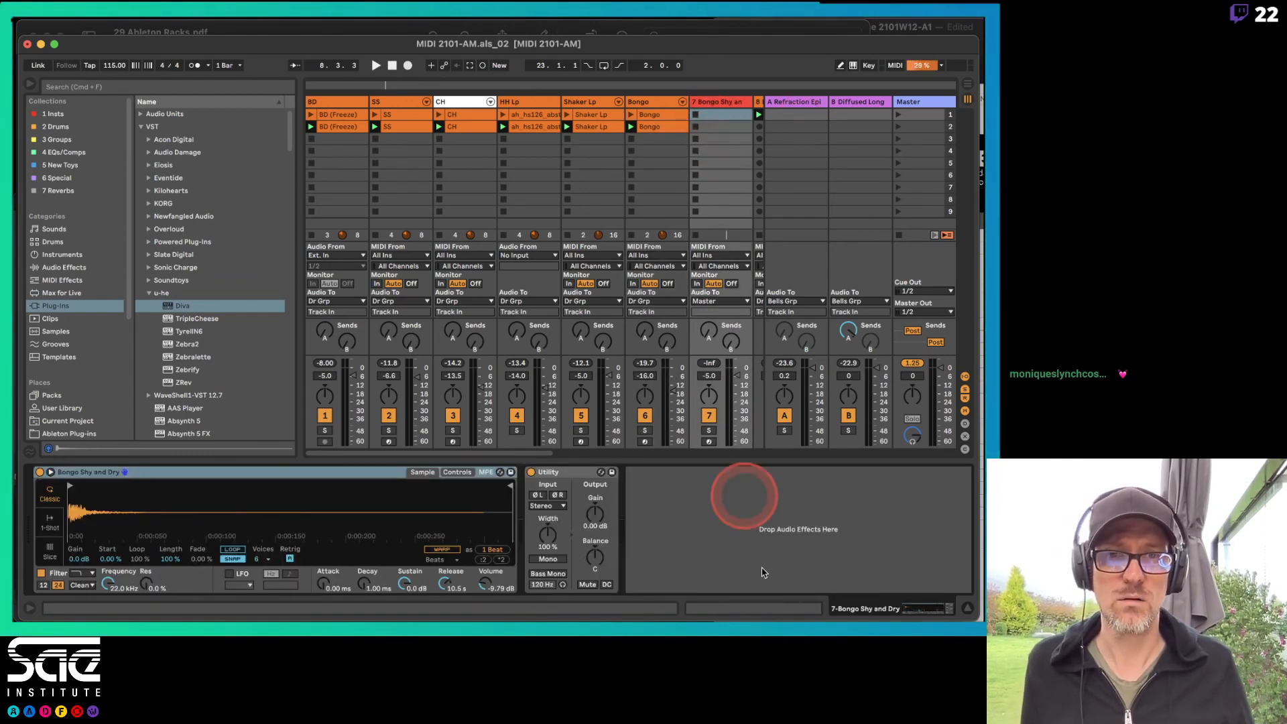
click(708, 441)
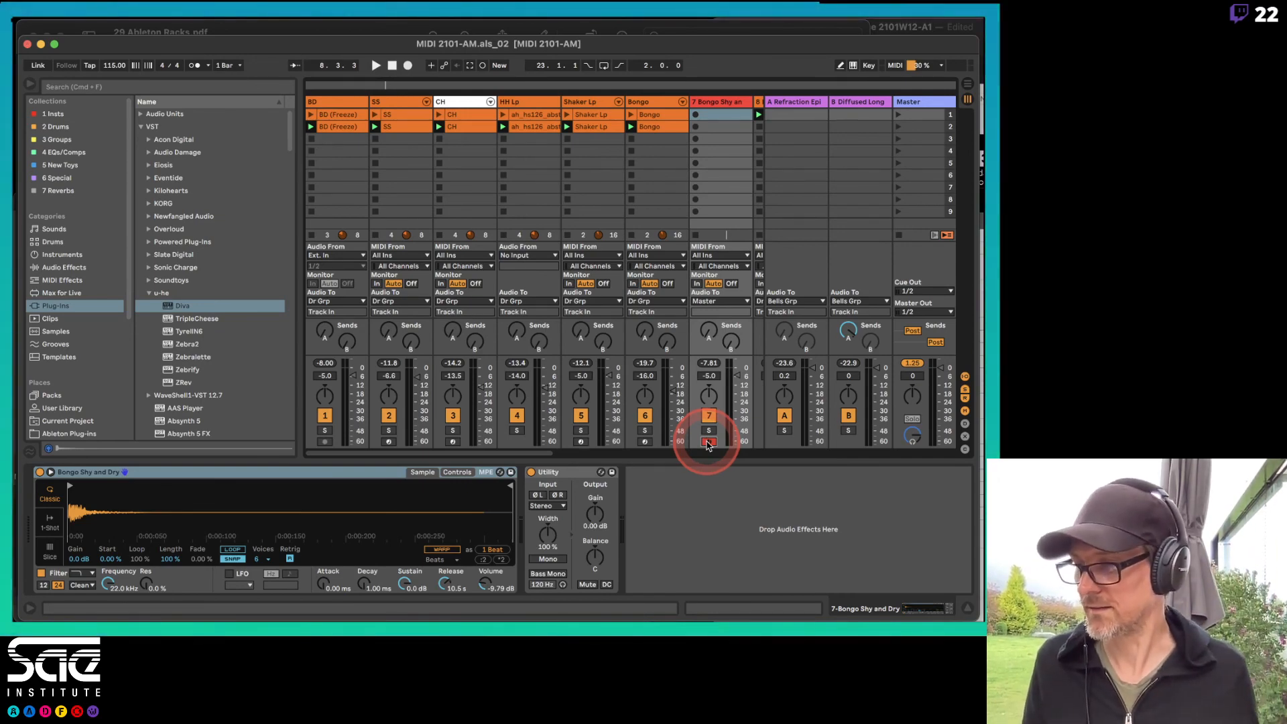
Switch to the OBS window
key(super+Tab)
key(super+Tab)
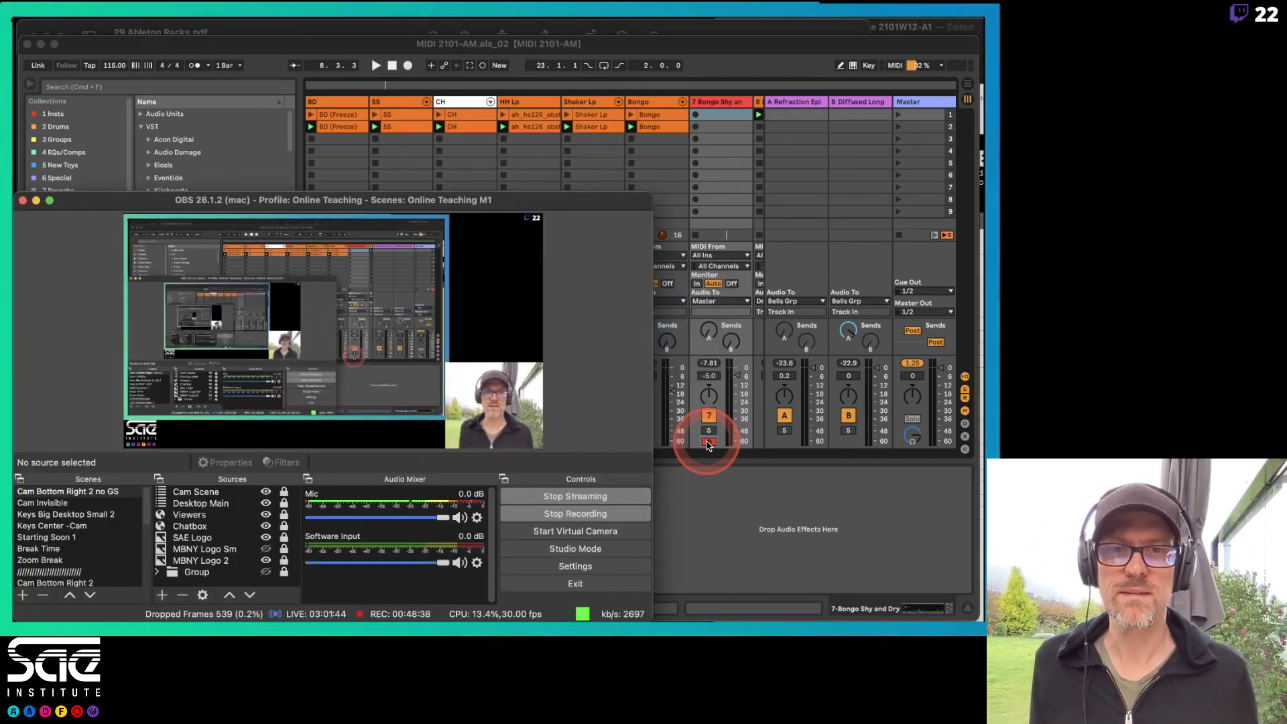